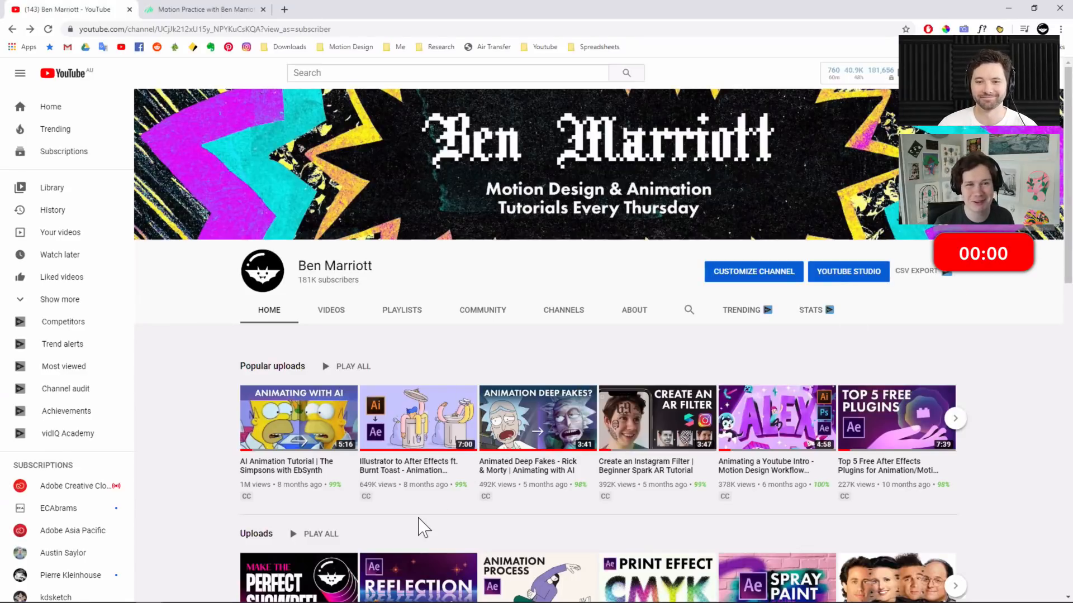
# Look over the popular uploads and recent videos on the YouTube channel's home page
pyautogui.moveTo(1068, 281); pyautogui.dragTo(1070, 278)
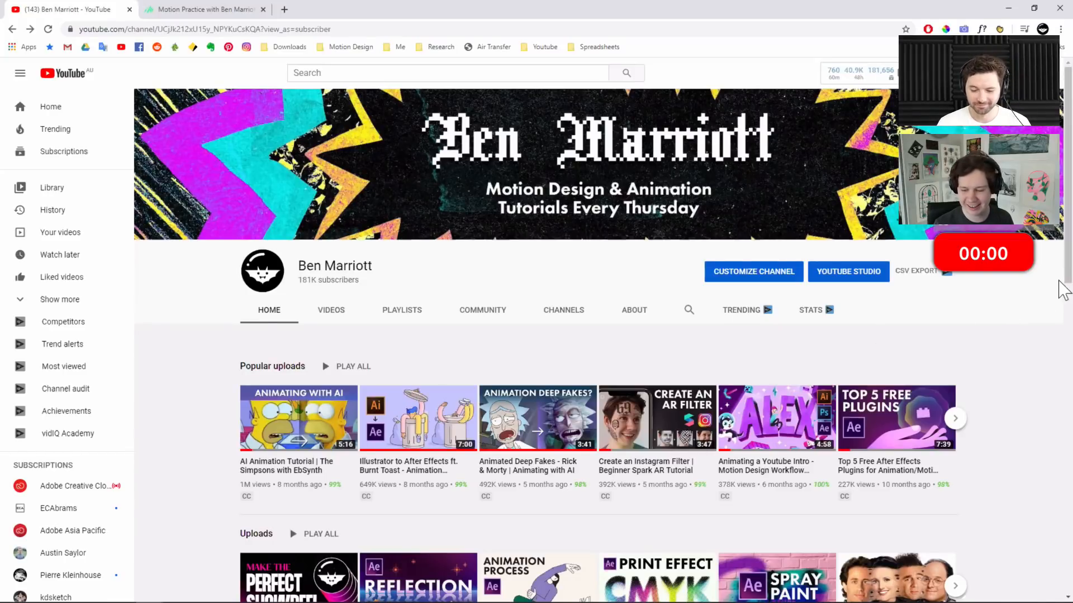
pyautogui.moveTo(1067, 288); pyautogui.dragTo(1048, 362)
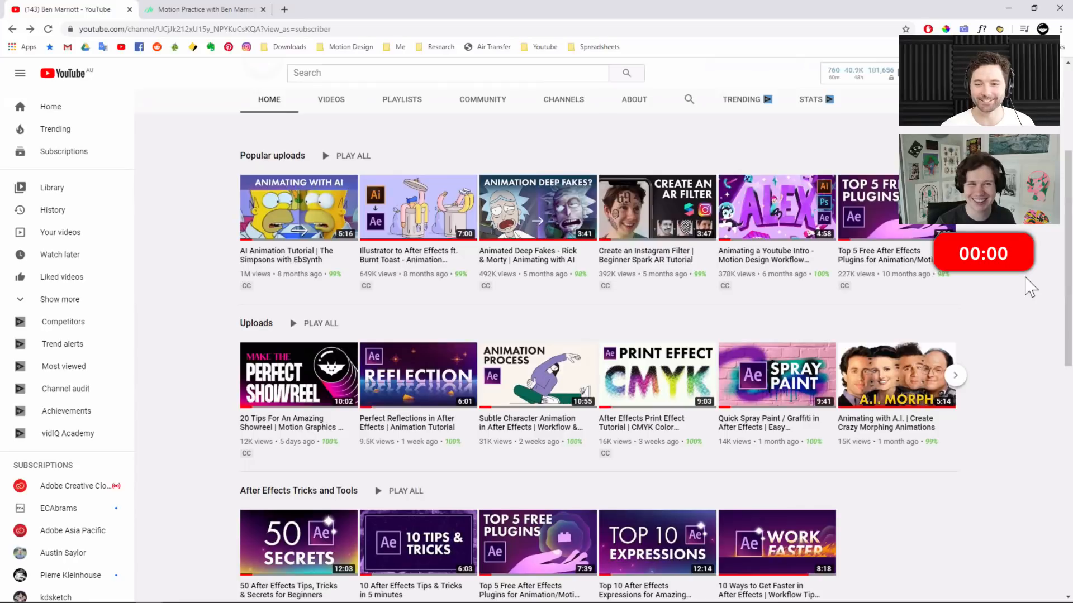
pyautogui.moveTo(1068, 292); pyautogui.dragTo(1050, 204)
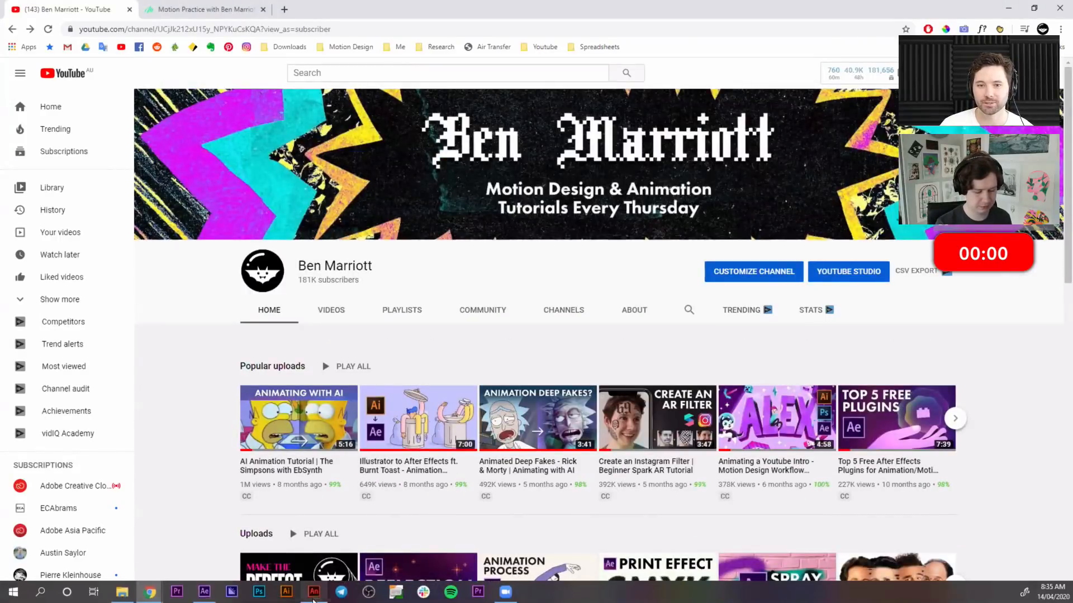
# Switch to Adobe Animate and play the rough fireball animation in CEL_01_infinite_a01.fla from frame 1, stopping at frame 22
pyautogui.click(314, 597)
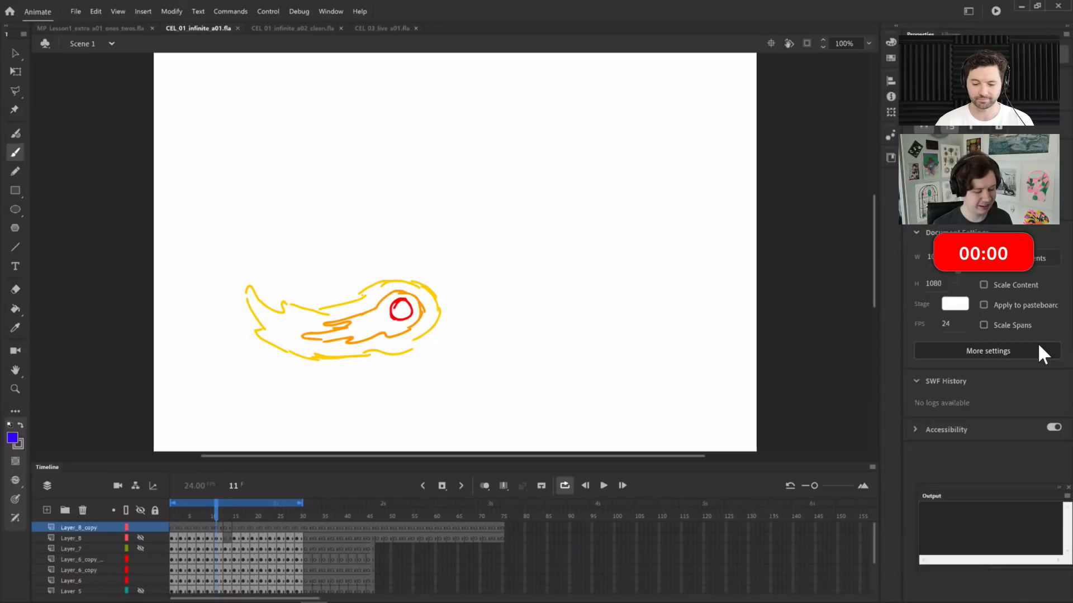
pyautogui.moveTo(216, 517)
pyautogui.mouseDown()
pyautogui.moveTo(227, 522)
pyautogui.moveTo(171, 520)
pyautogui.mouseUp()
pyautogui.press('Return')
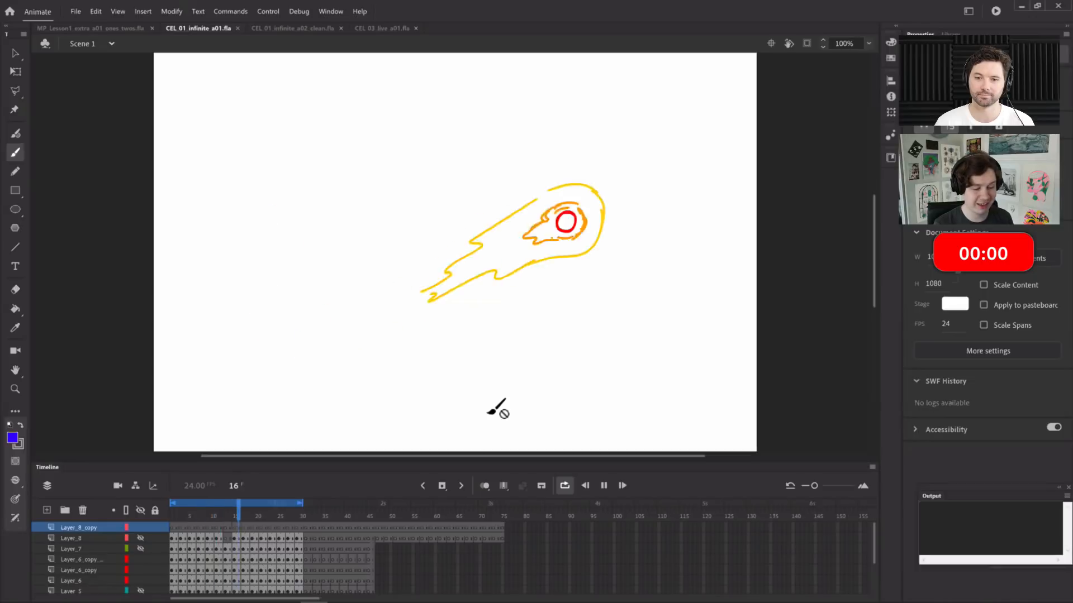
pyautogui.click(265, 513)
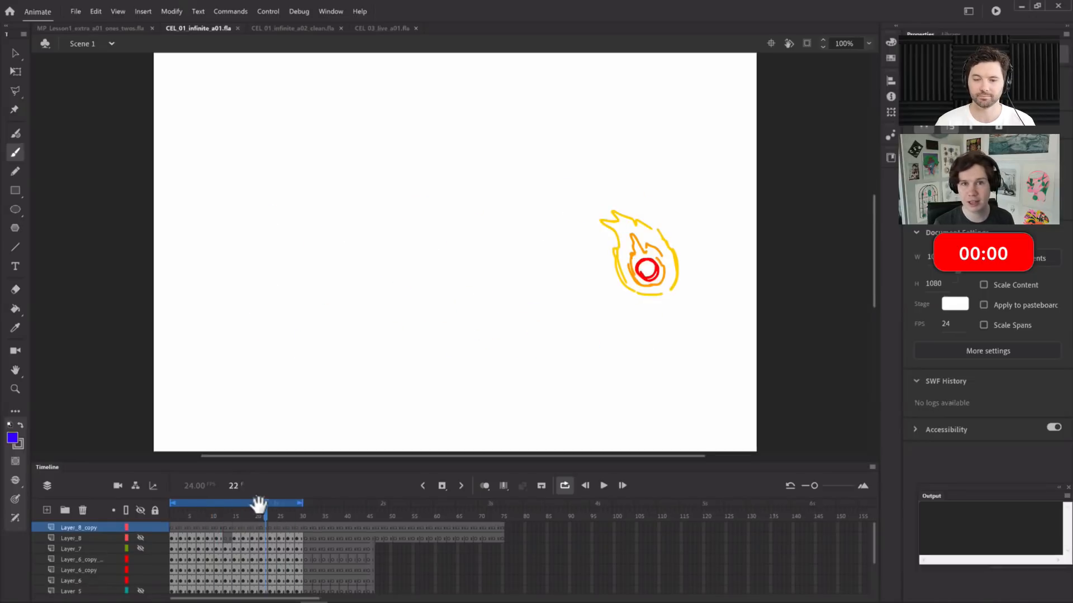
# Open the CEL_01_infinite_a02_clean.fla document and play its clean fireball animation from the first frame
pyautogui.click(315, 28)
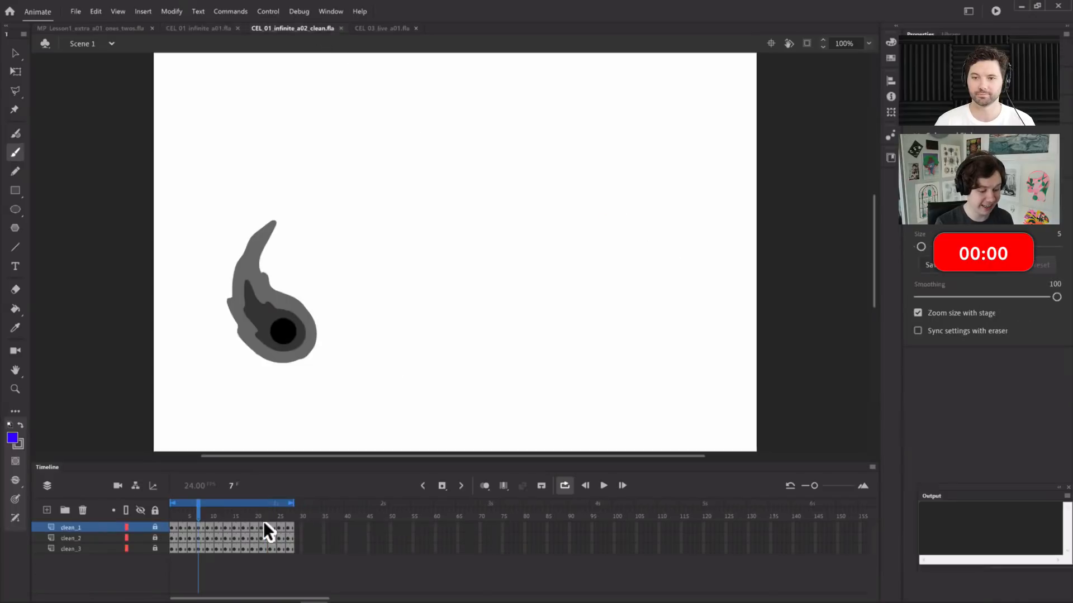
pyautogui.moveTo(229, 520); pyautogui.dragTo(144, 511)
pyautogui.press('Return')
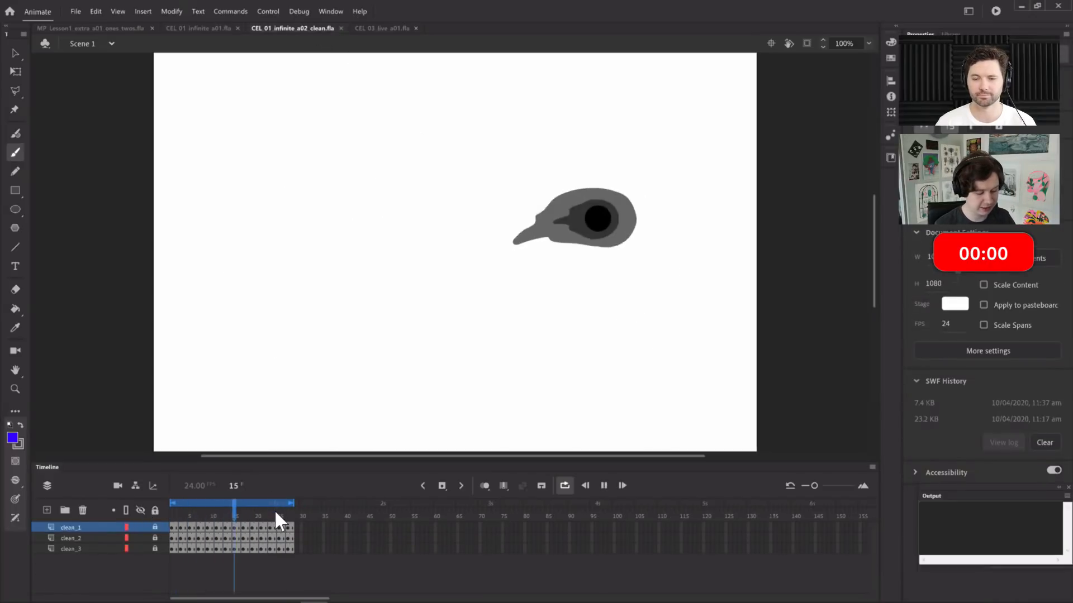
pyautogui.press('Return')
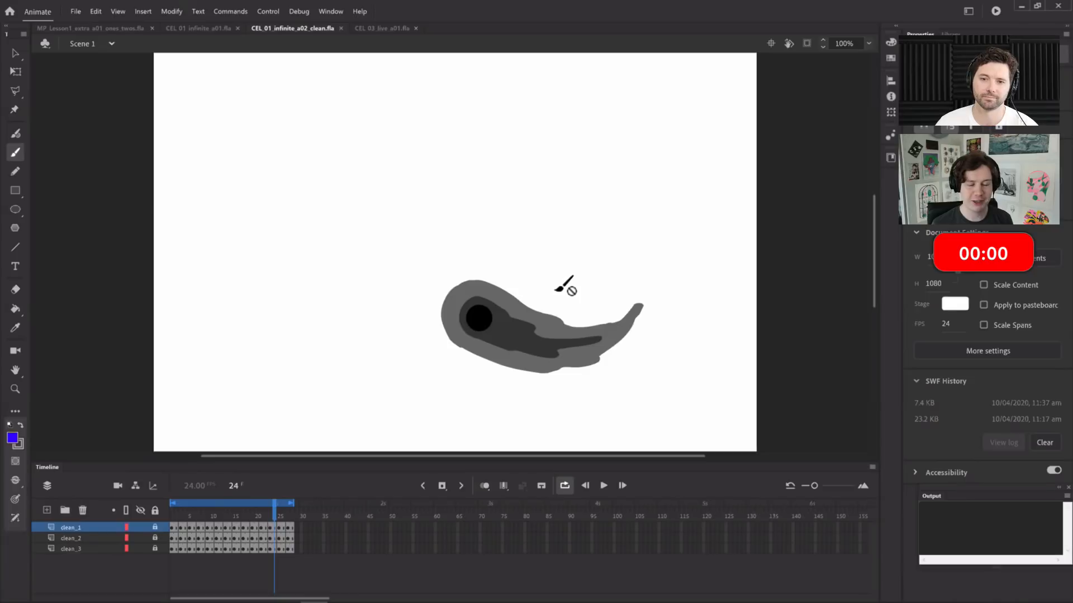
# Switch to After Effects and preview the heart_top_IG (1).mp4 and Panda_Main_blank.mp4 footage
pyautogui.moveTo(395, 600)
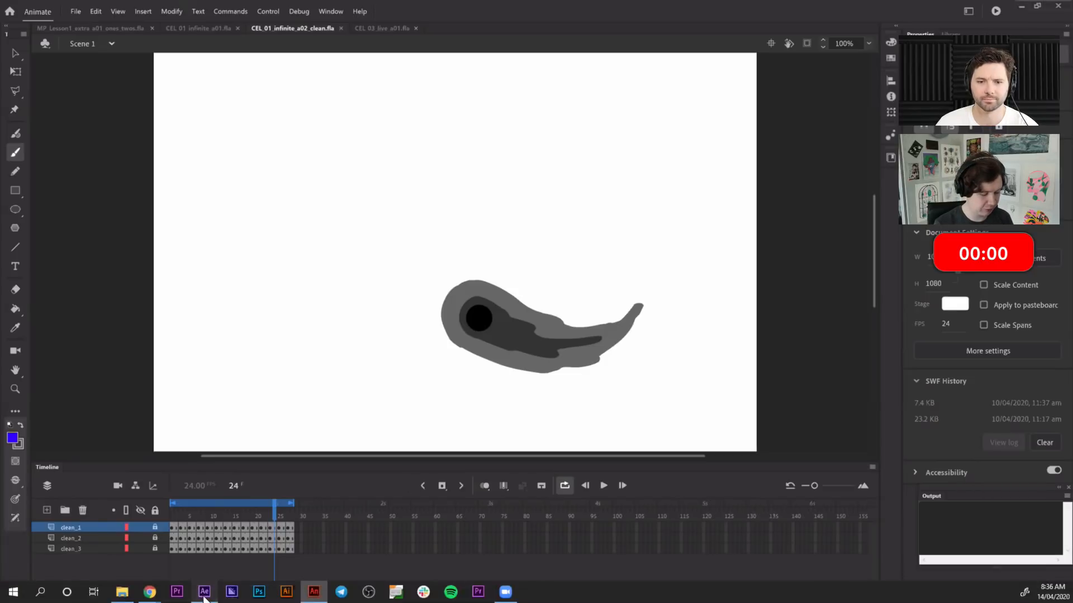
pyautogui.click(232, 600)
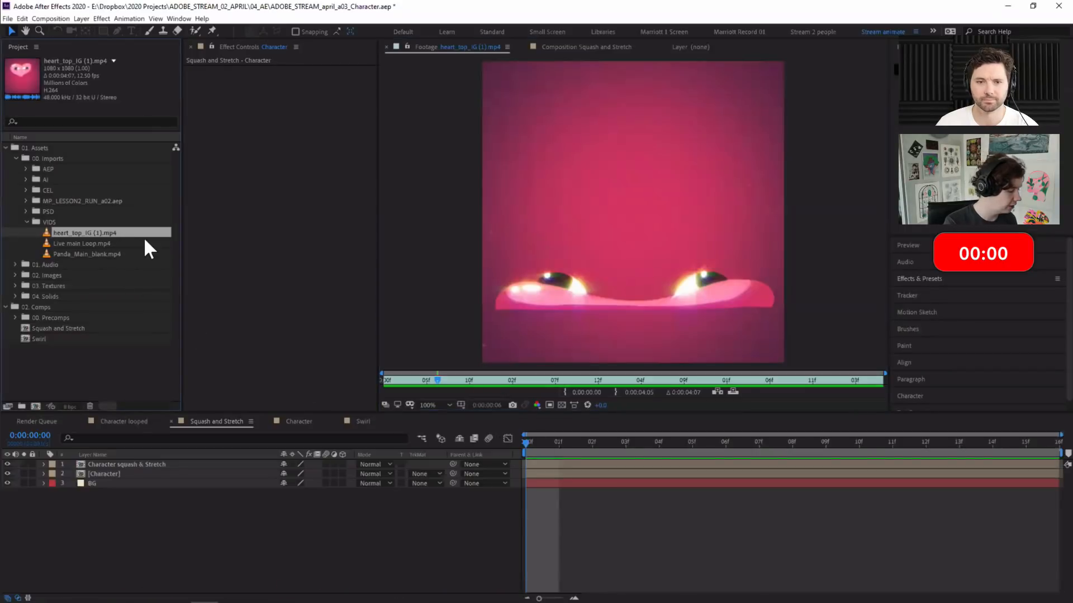
pyautogui.press('space')
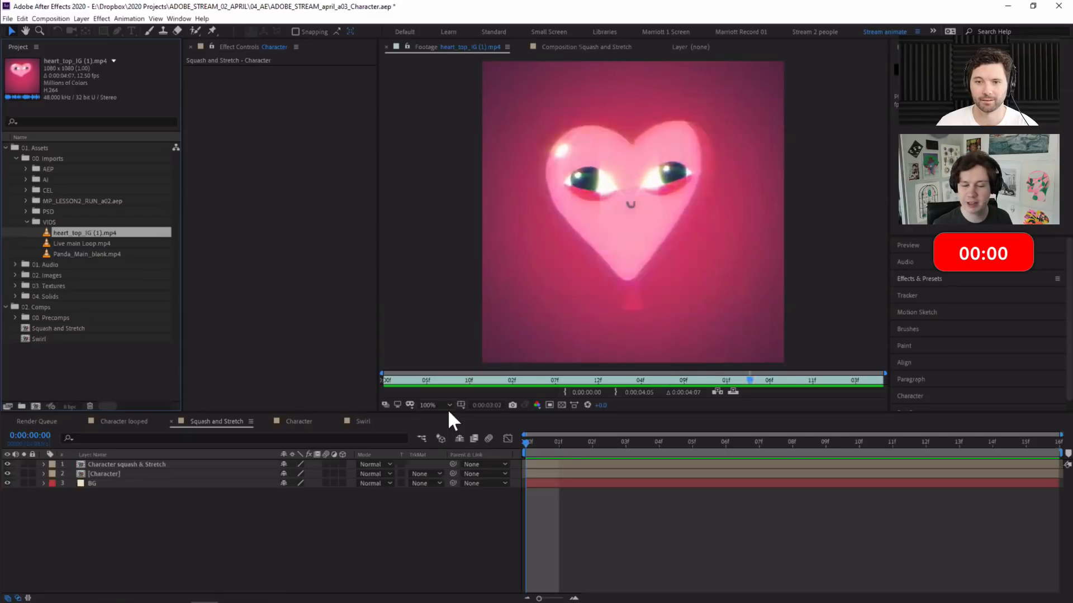
pyautogui.click(126, 253)
pyautogui.doubleClick(127, 253)
pyautogui.press('space')
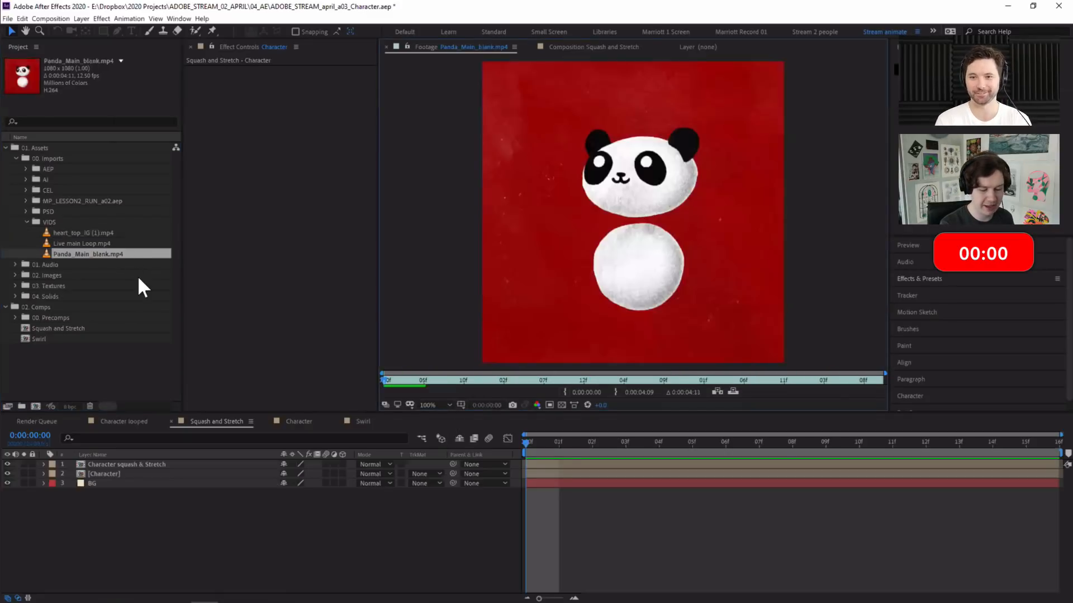
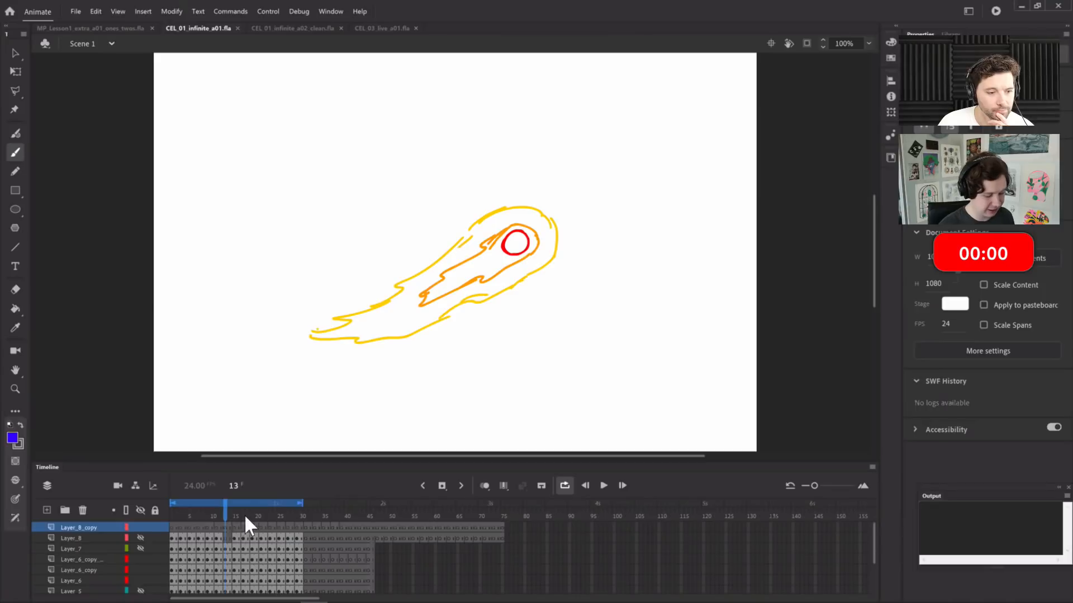
# Replay the rough fireball loop in Animate's CEL_01_infinite_a01.fla from frame 1 and park the playhead on frame 22
pyautogui.click(172, 515)
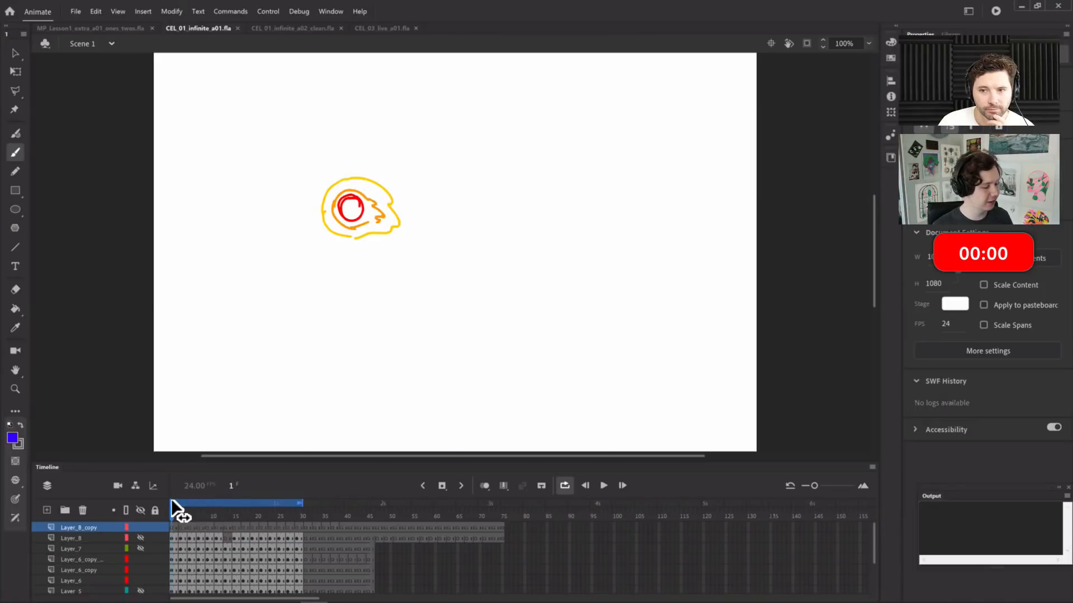
pyautogui.press('Return')
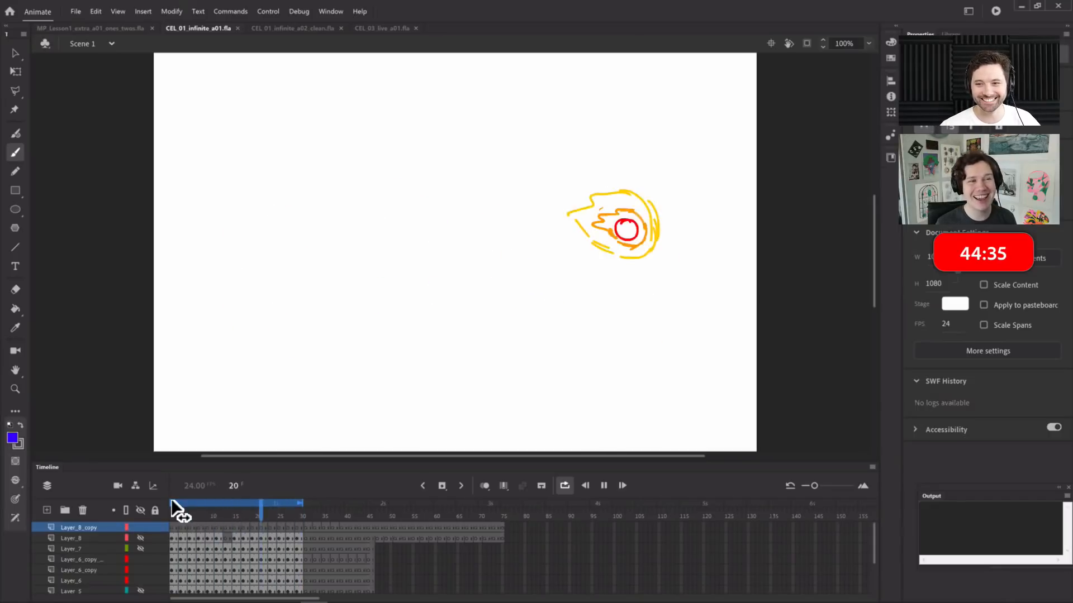
pyautogui.click(265, 515)
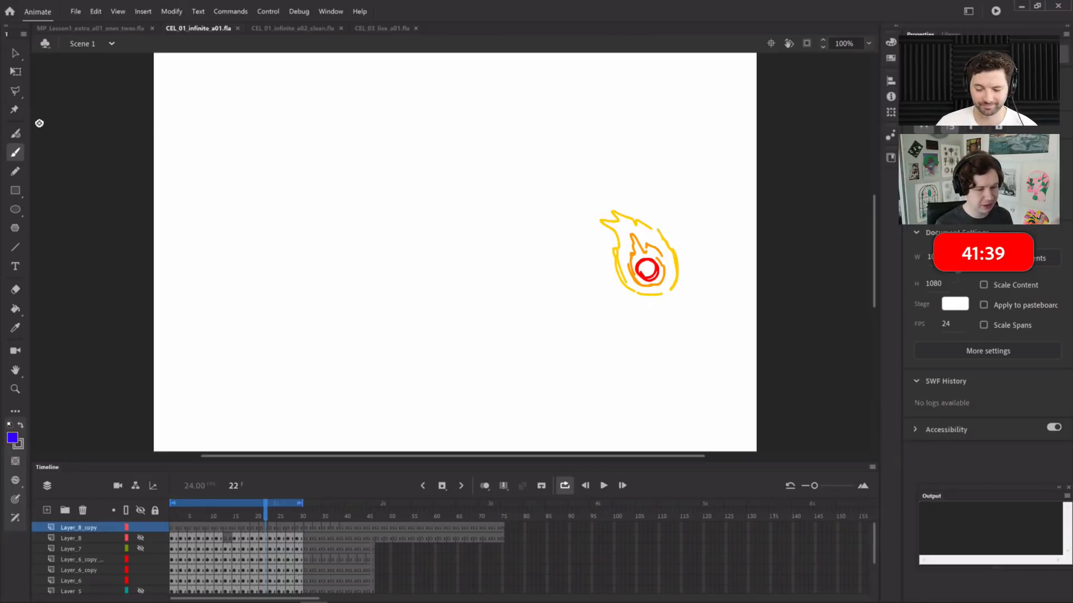
# Create a new Full HD character animation document, 1920 x 1080 at 24 fps, with the ActionScript 3.0 platform type
pyautogui.click(77, 11)
pyautogui.click(143, 18)
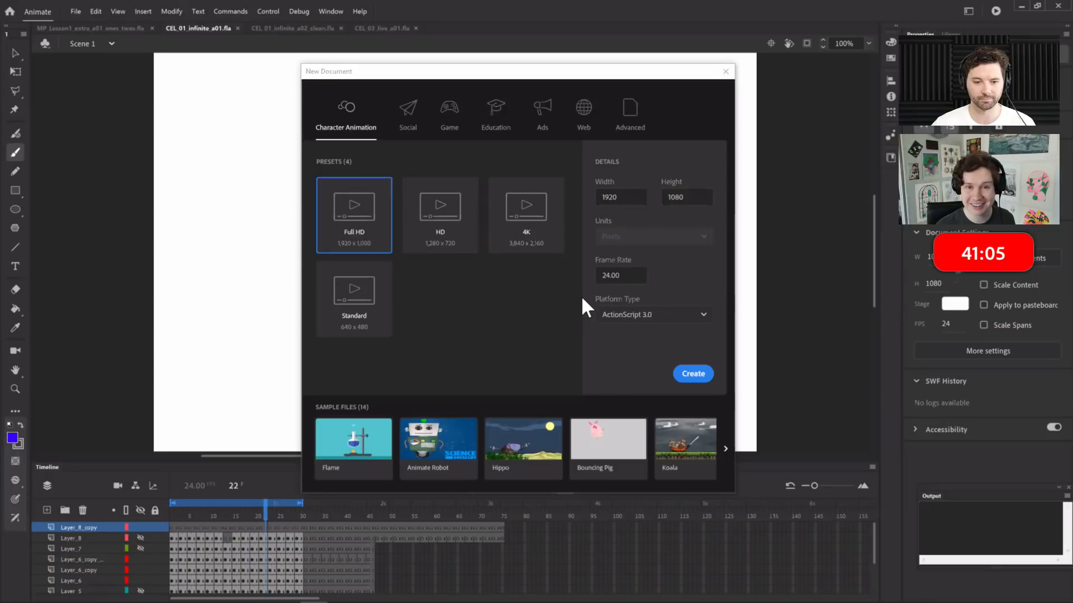
pyautogui.click(693, 374)
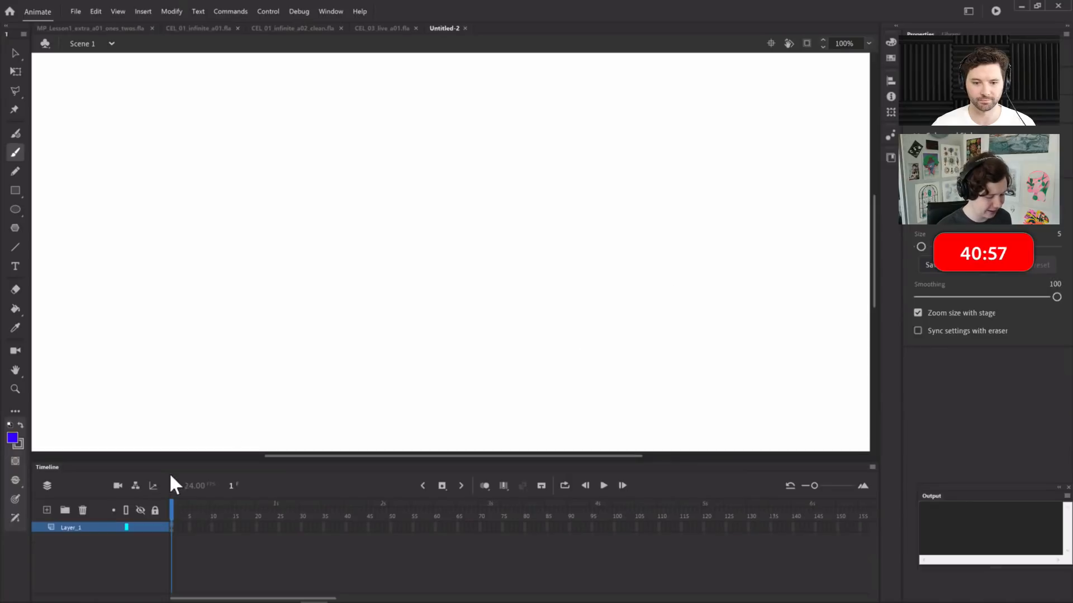
pyautogui.click(177, 513)
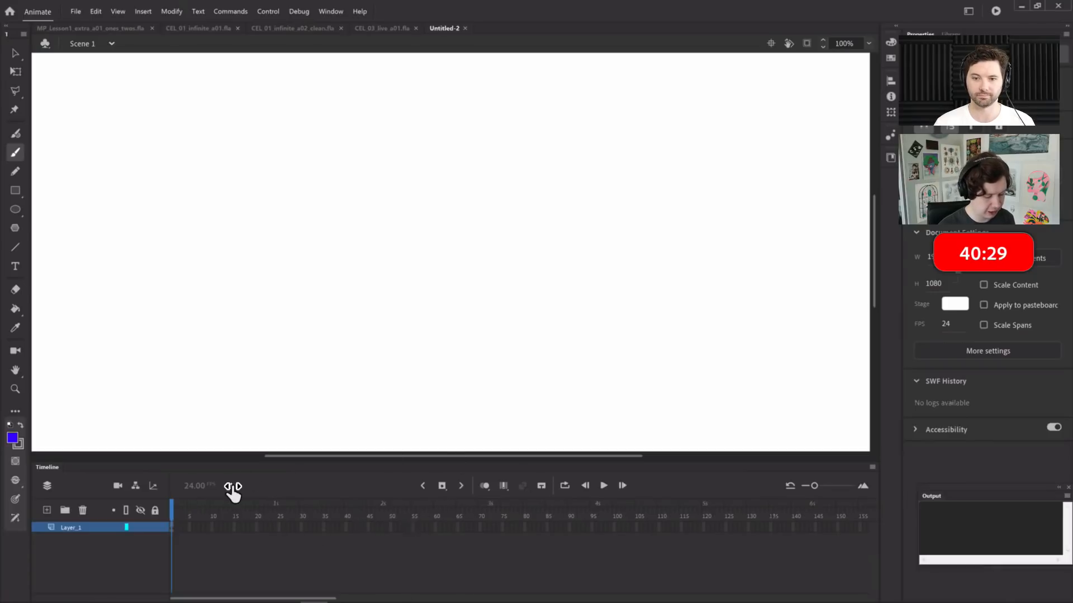
pyautogui.click(173, 529)
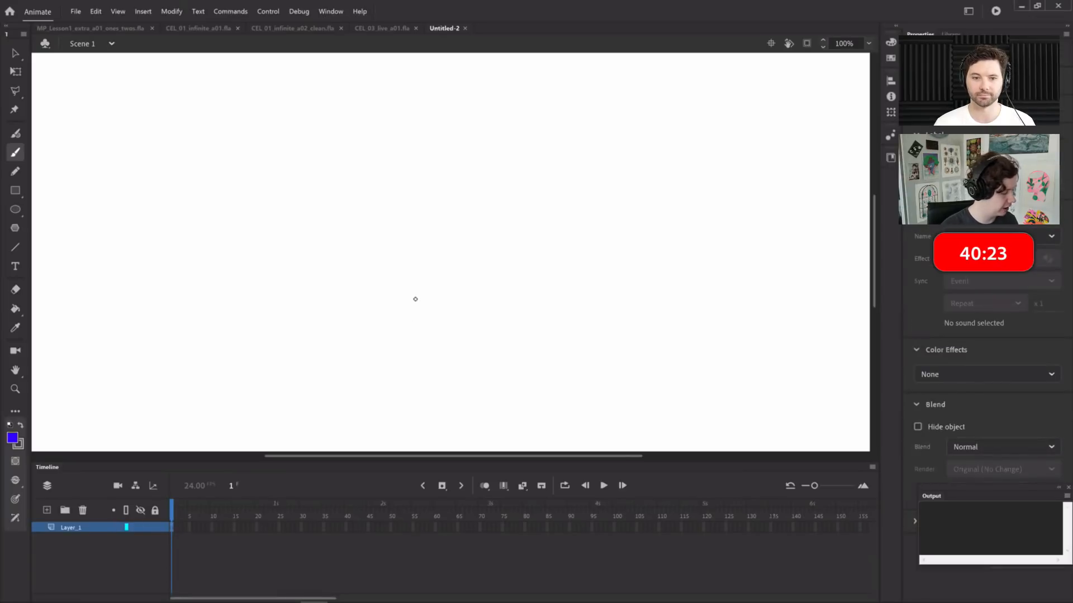
pyautogui.click(418, 301)
pyautogui.hotkey('ctrl', '-')
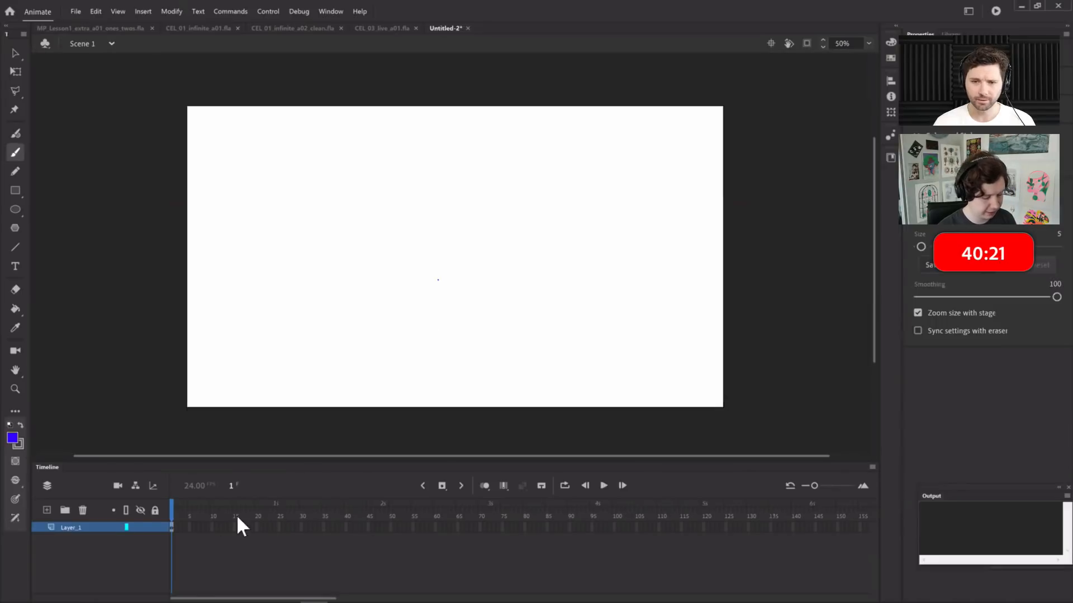
pyautogui.click(173, 527)
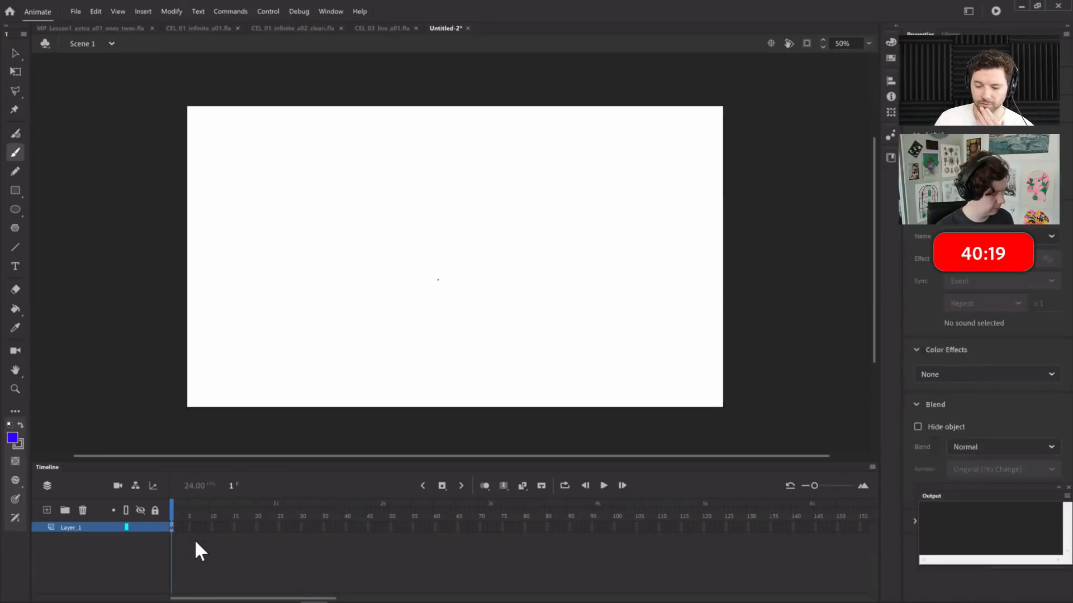
pyautogui.click(195, 540)
pyautogui.press('v')
pyautogui.moveTo(467, 255); pyautogui.dragTo(427, 291)
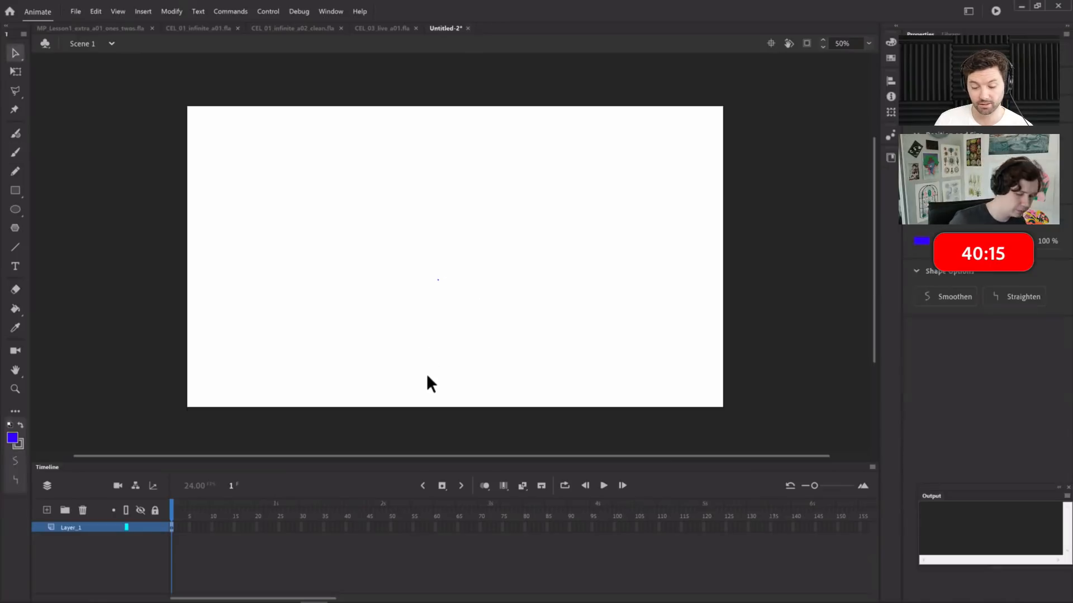
pyautogui.press('Delete')
# Extend Layer_1 from frame 1 to frame 35 by inserting regular frames
pyautogui.click(173, 528)
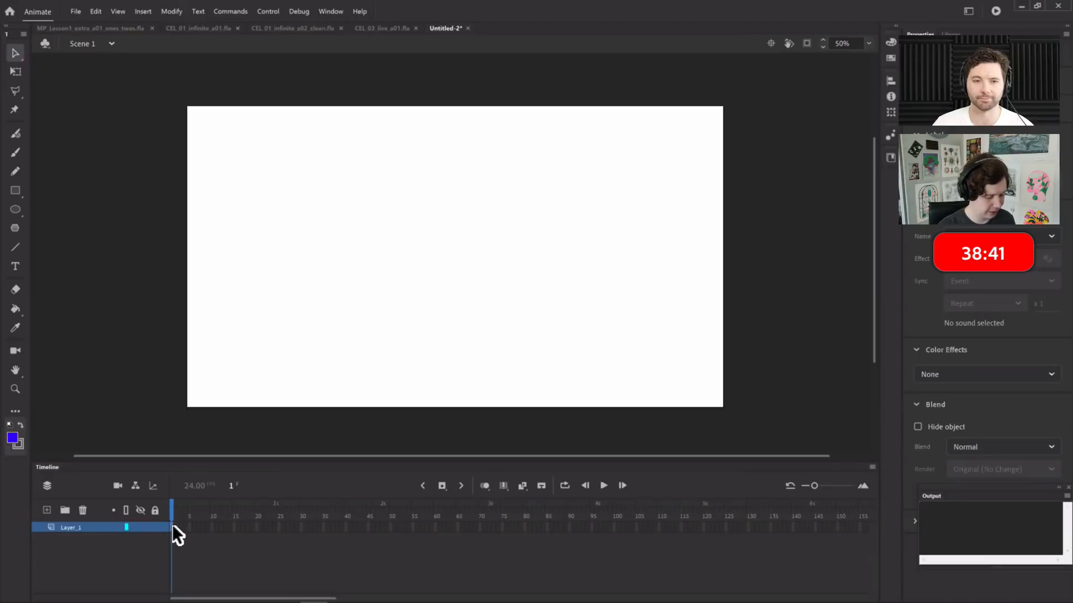
pyautogui.click(196, 558)
pyautogui.click(172, 527)
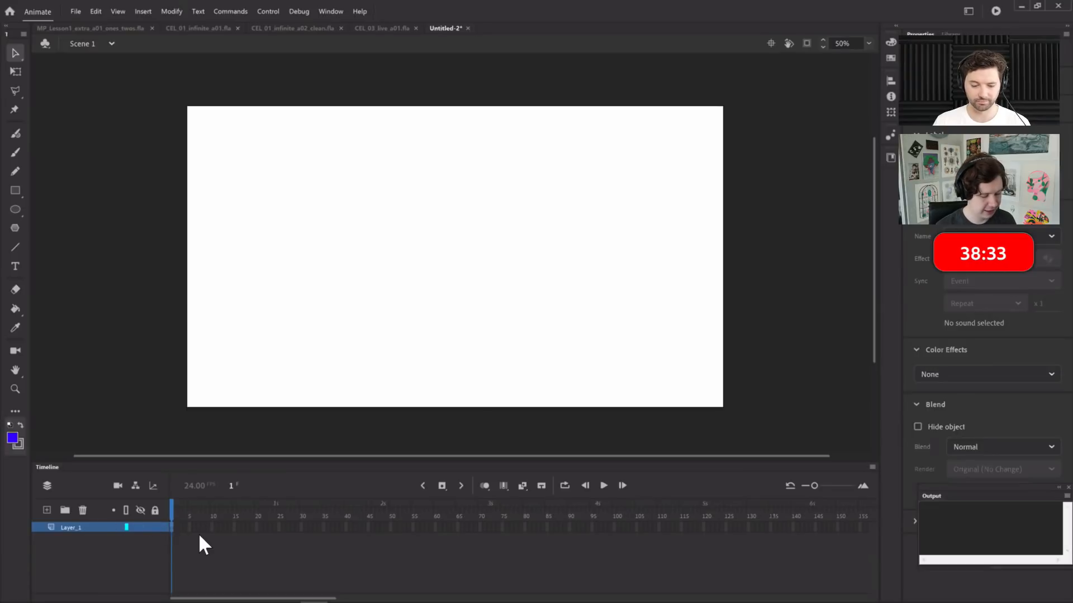
pyautogui.press('F5')
pyautogui.press('F5')
pyautogui.press('F5')
pyautogui.press('F5')
pyautogui.press('F5')
pyautogui.press('F5')
pyautogui.press('F5')
pyautogui.press('F5')
pyautogui.press('F5')
pyautogui.press('F5')
pyautogui.press('F5')
pyautogui.press('F5')
pyautogui.press('F5')
pyautogui.press('F5')
pyautogui.press('F5')
pyautogui.press('F5')
pyautogui.press('F5')
pyautogui.press('F5')
pyautogui.press('F5')
pyautogui.press('F5')
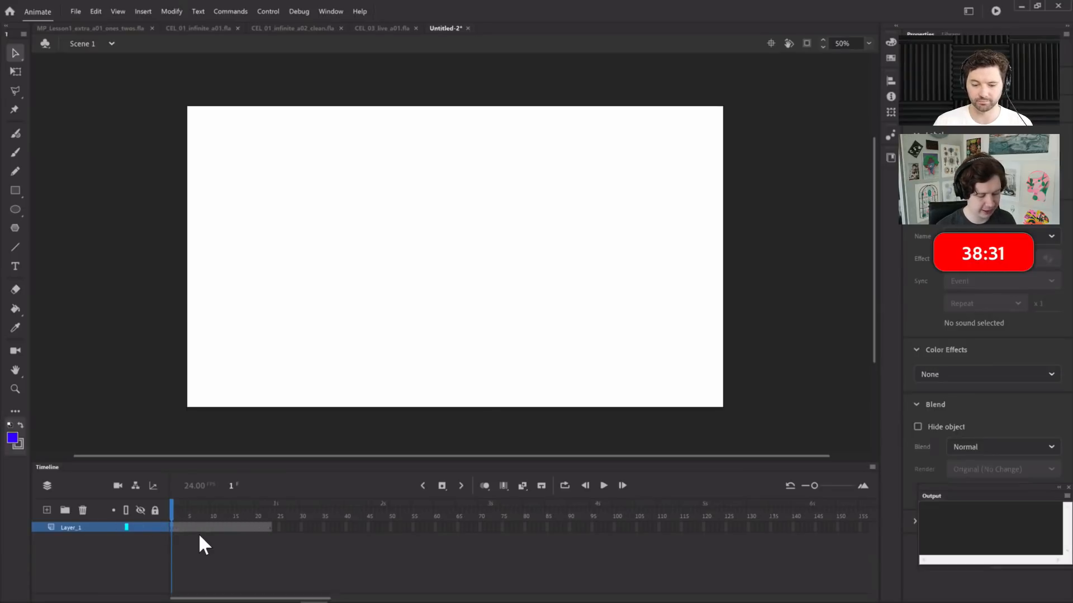
pyautogui.press('F5')
pyautogui.press('F5')
pyautogui.press('F5')
pyautogui.press('F5')
pyautogui.press('F5')
pyautogui.press('F5')
pyautogui.press('F5')
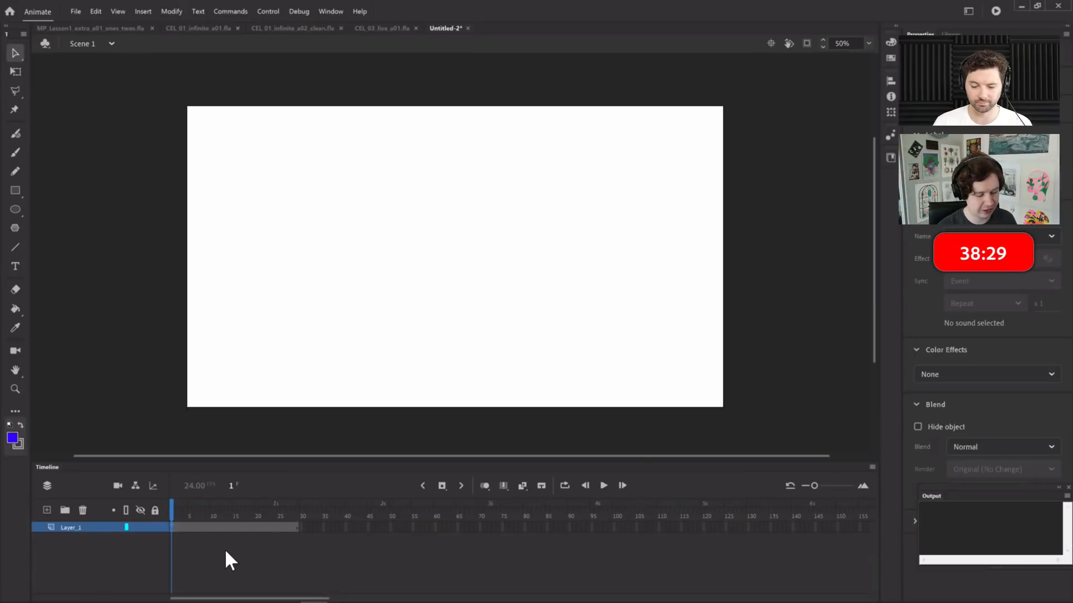
pyautogui.press('F5')
pyautogui.press('F5')
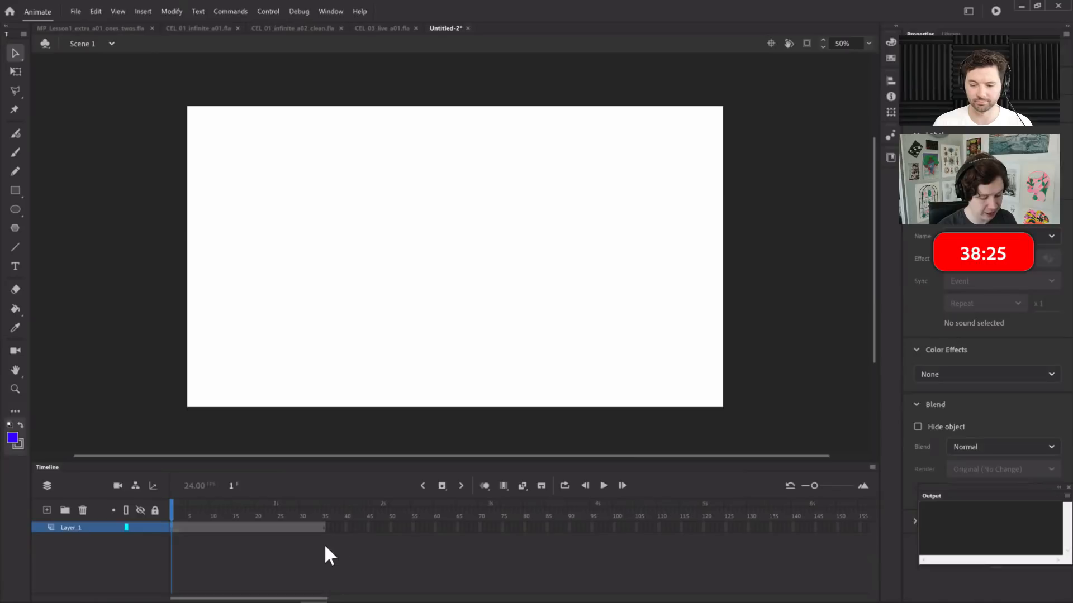
# Insert blank keyframes at frames 18 and 23 of Layer_1
pyautogui.click(196, 546)
pyautogui.click(172, 528)
pyautogui.press('.')
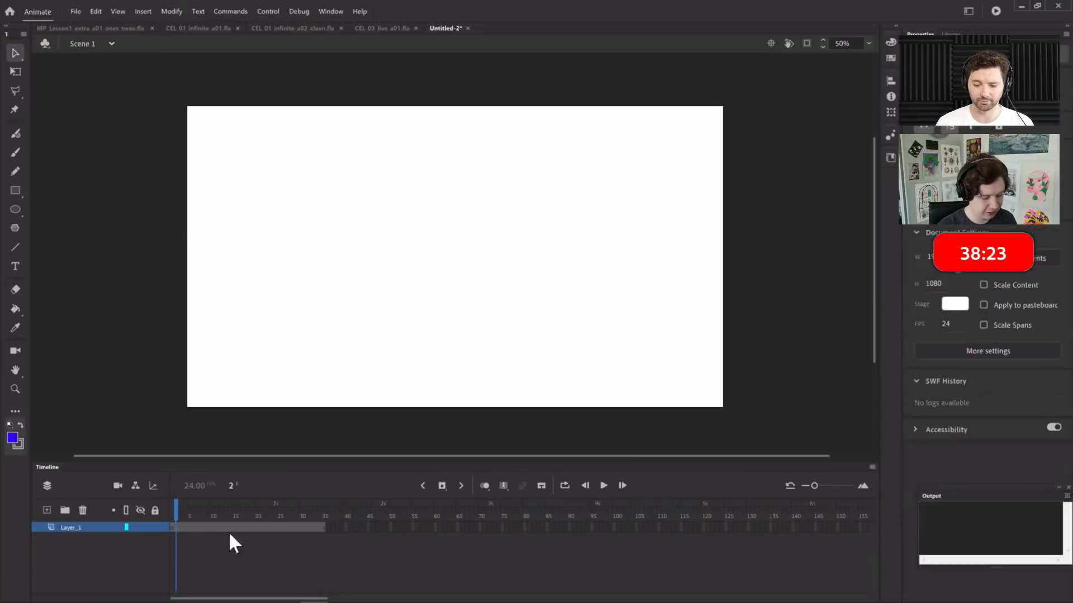
pyautogui.click(247, 526)
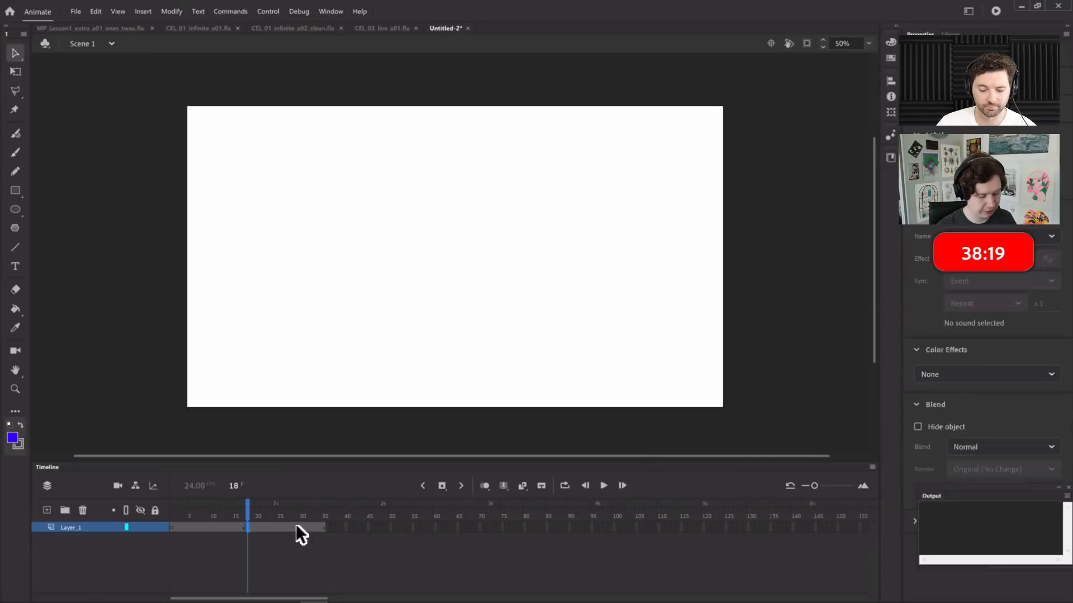
pyautogui.click(270, 527)
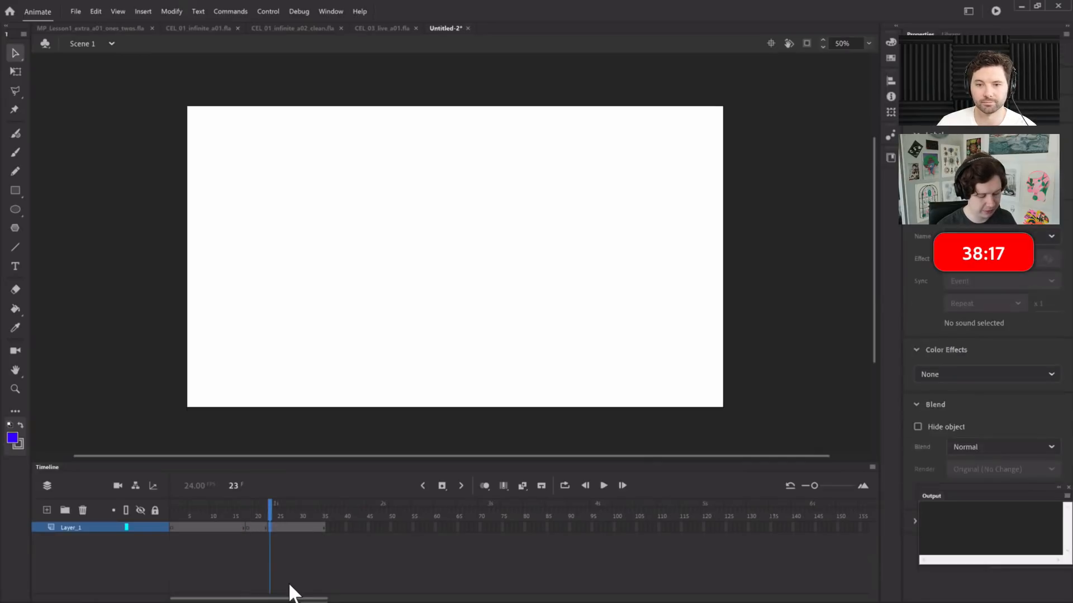
pyautogui.click(287, 527)
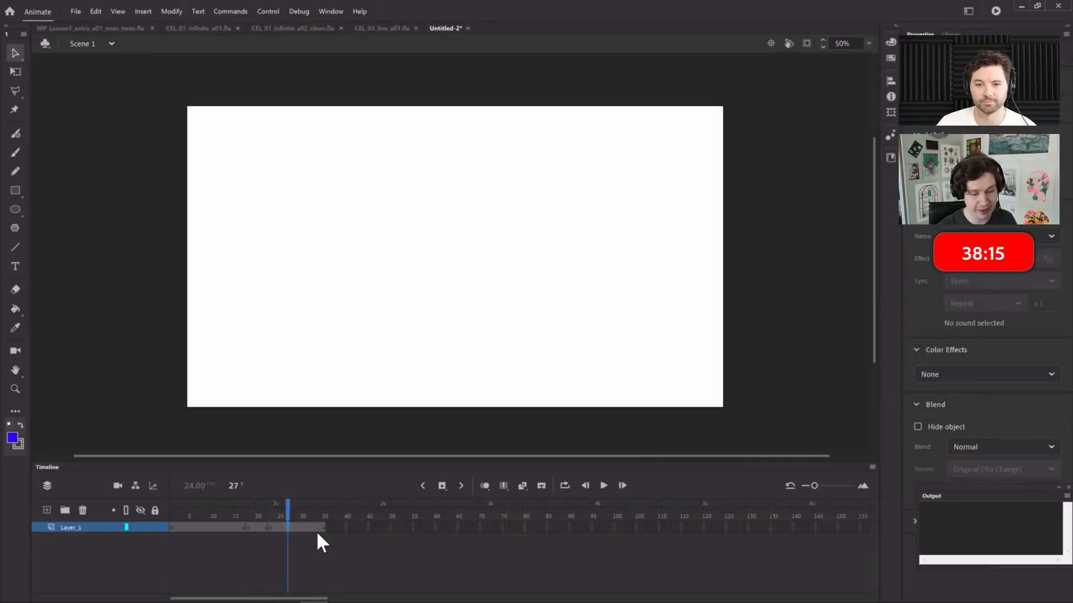
# Paint a rough blue circle outline in the upper part of the stage on frame 1 with the size 5 brush
pyautogui.click(17, 152)
pyautogui.click(172, 528)
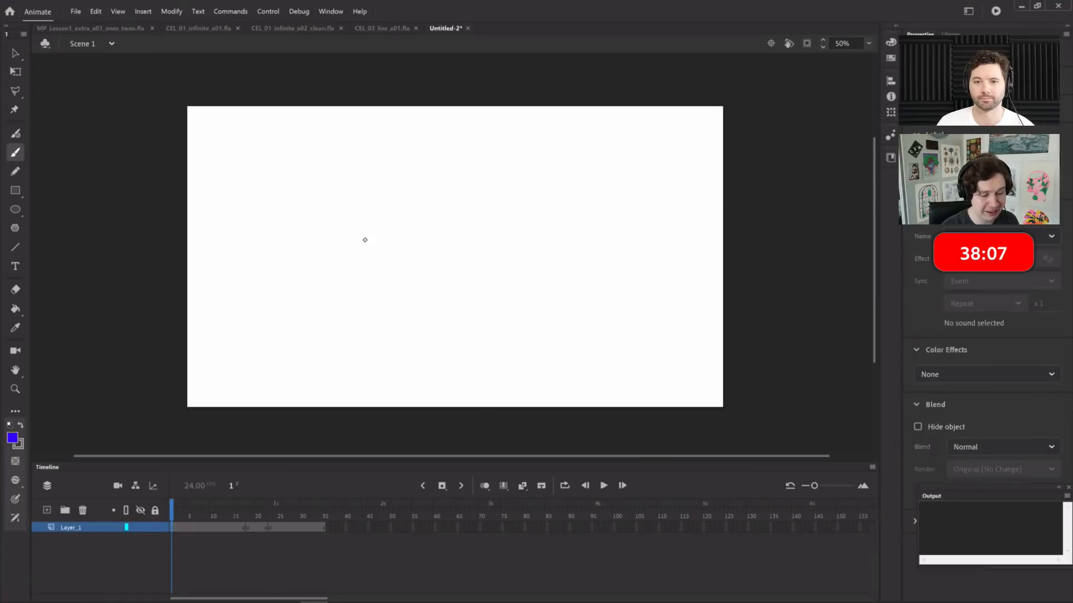
pyautogui.moveTo(392, 169)
pyautogui.mouseDown()
pyautogui.moveTo(395, 216)
pyautogui.moveTo(393, 169)
pyautogui.mouseUp()
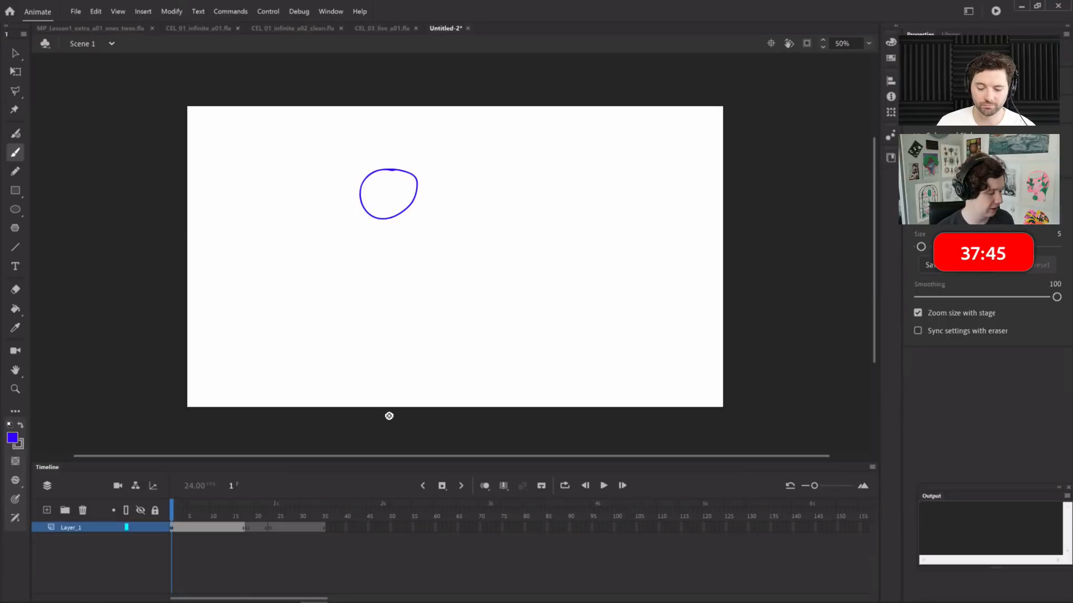
# Erase the lower-right part of the circle on frame 1 and repaint that section with the brush
pyautogui.press('e')
pyautogui.moveTo(408, 192); pyautogui.dragTo(383, 227)
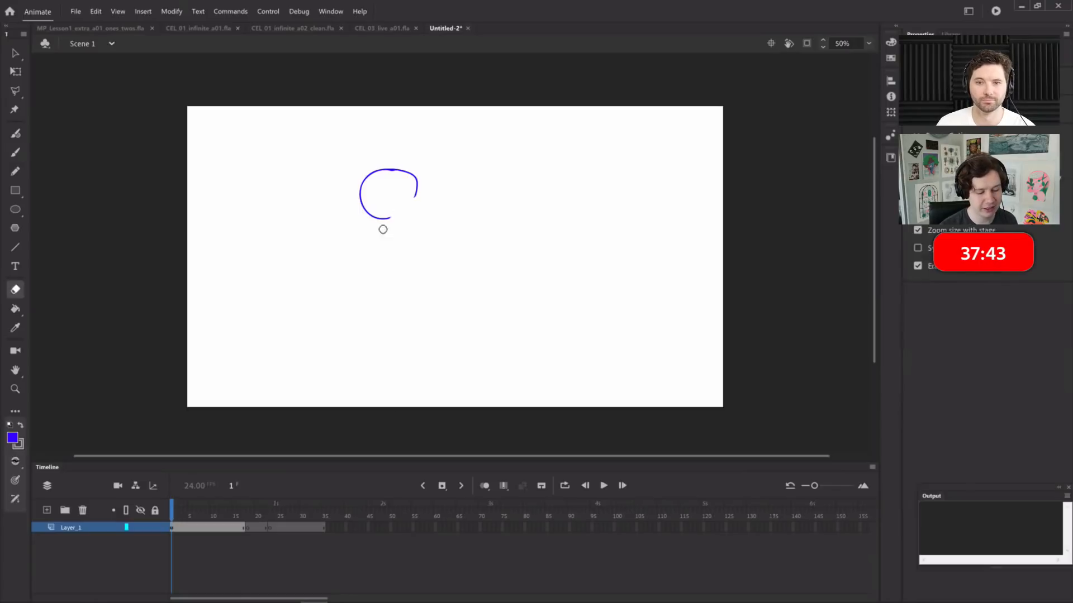
pyautogui.press('b')
pyautogui.moveTo(417, 187); pyautogui.dragTo(387, 221)
# Try enlarging the painted circle on frame 1 with Free Transform
pyautogui.press('q')
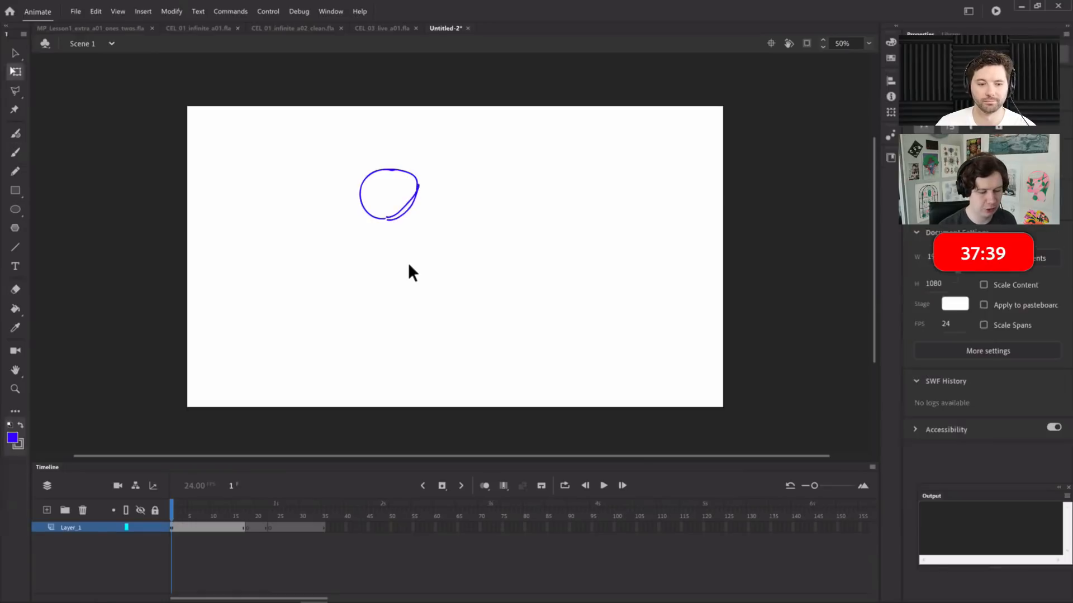
pyautogui.click(172, 528)
pyautogui.moveTo(420, 221); pyautogui.dragTo(432, 243)
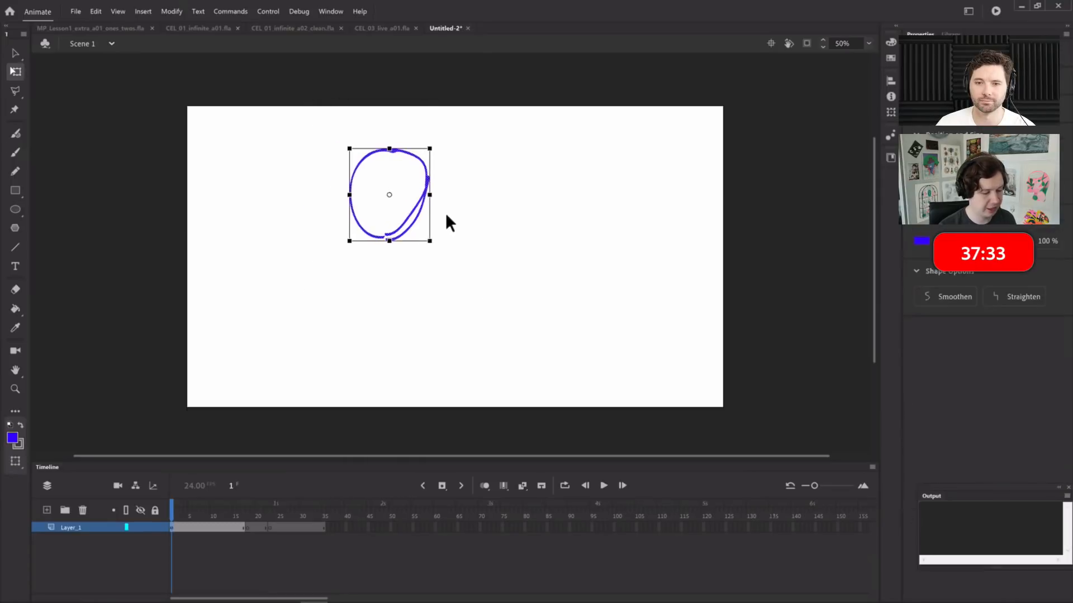
pyautogui.hotkey('ctrl', 'z')
pyautogui.click(448, 223)
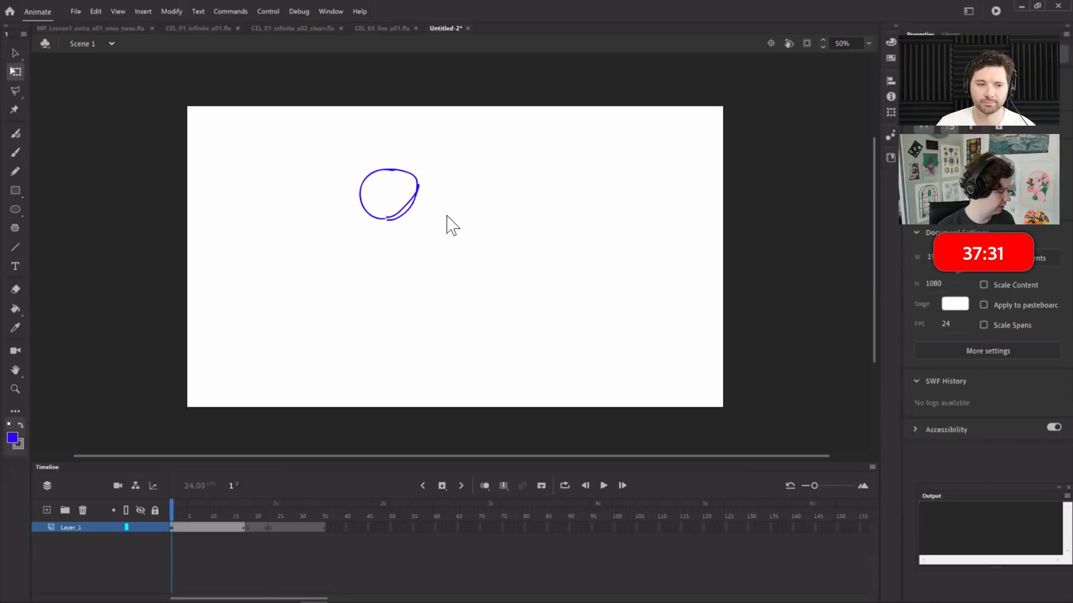
pyautogui.press('b')
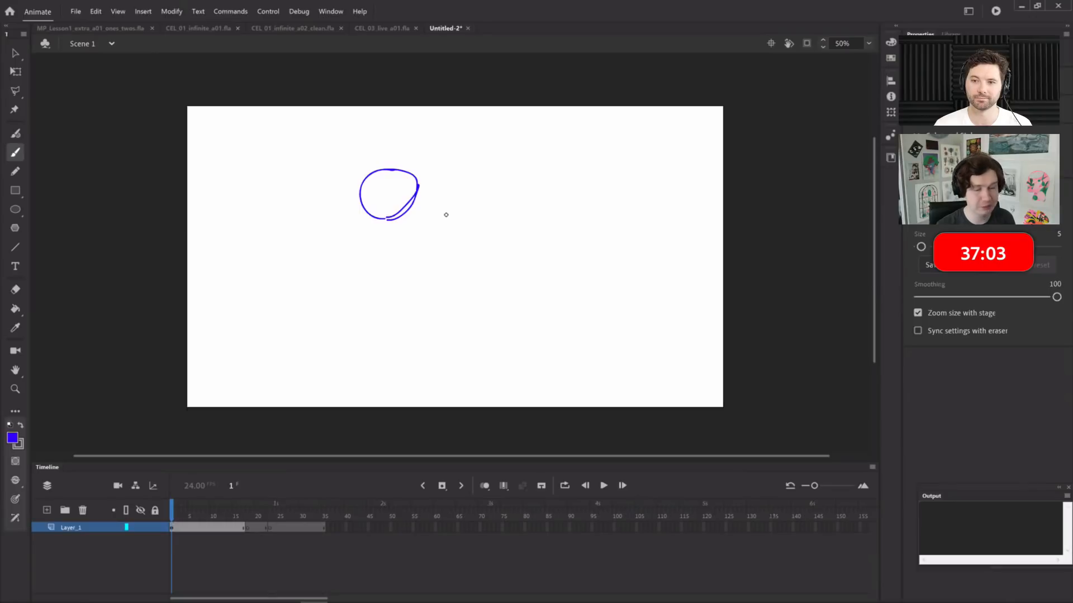
# Compare the drawing held from frame 1 with the blank keyframe at frame 18
pyautogui.click(181, 526)
pyautogui.moveTo(186, 512); pyautogui.dragTo(248, 528)
pyautogui.click(247, 528)
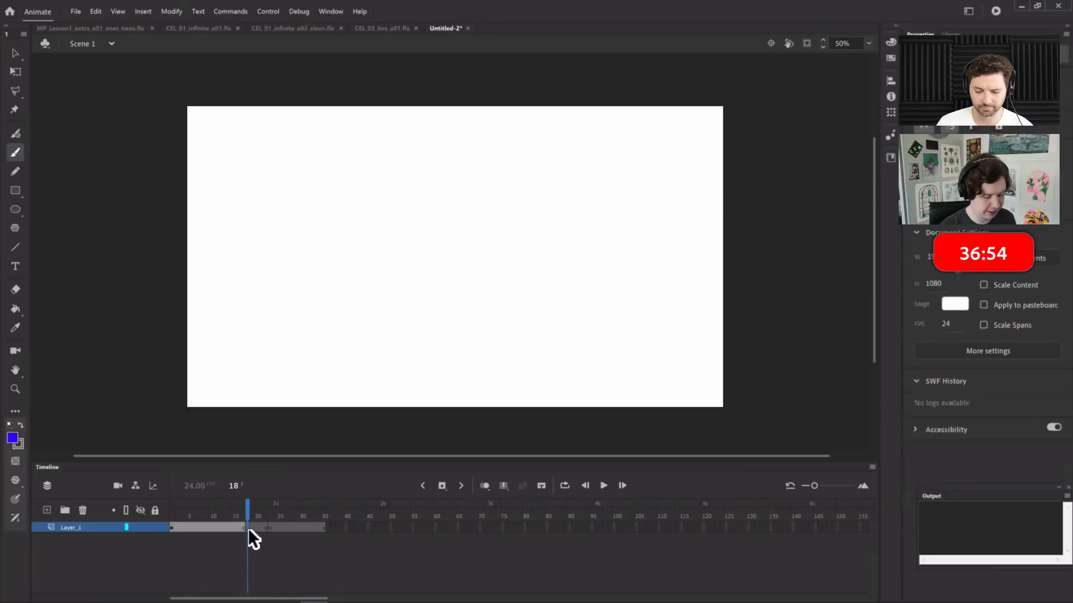
pyautogui.click(170, 527)
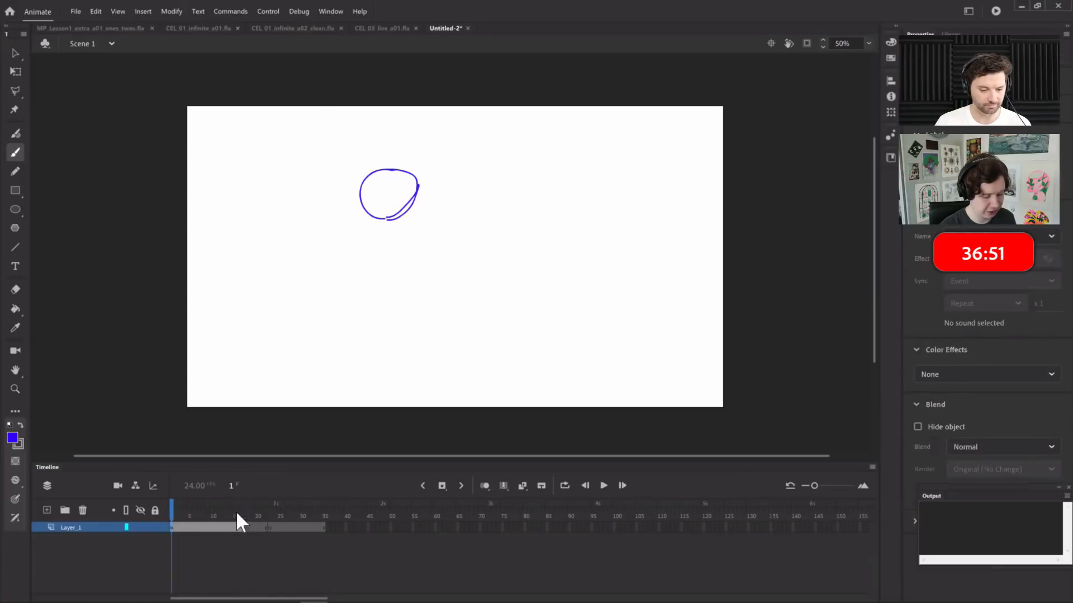
pyautogui.click(247, 521)
pyautogui.click(170, 526)
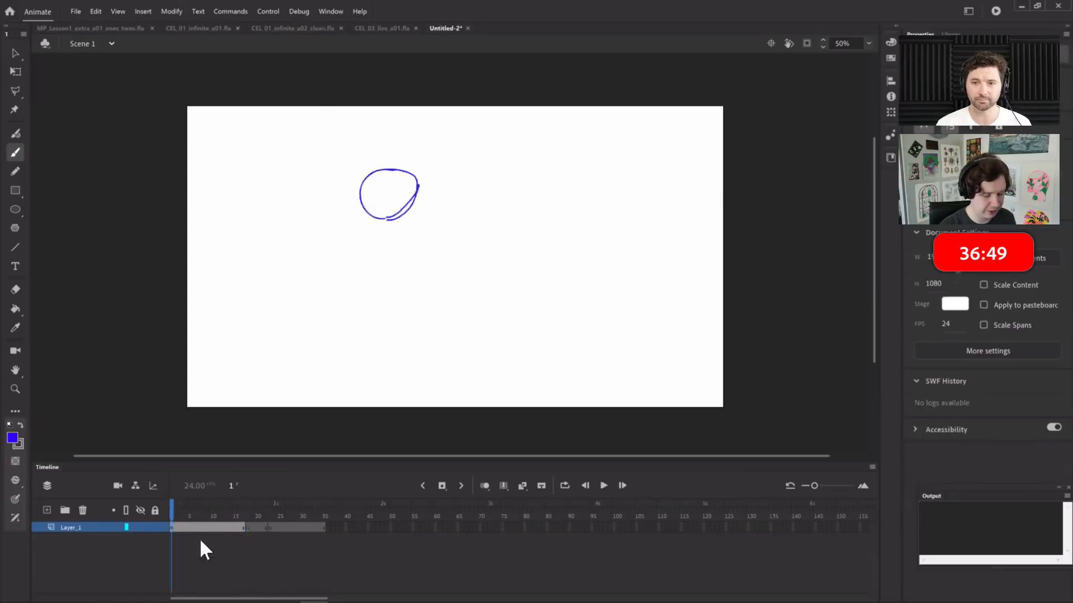
pyautogui.click(246, 525)
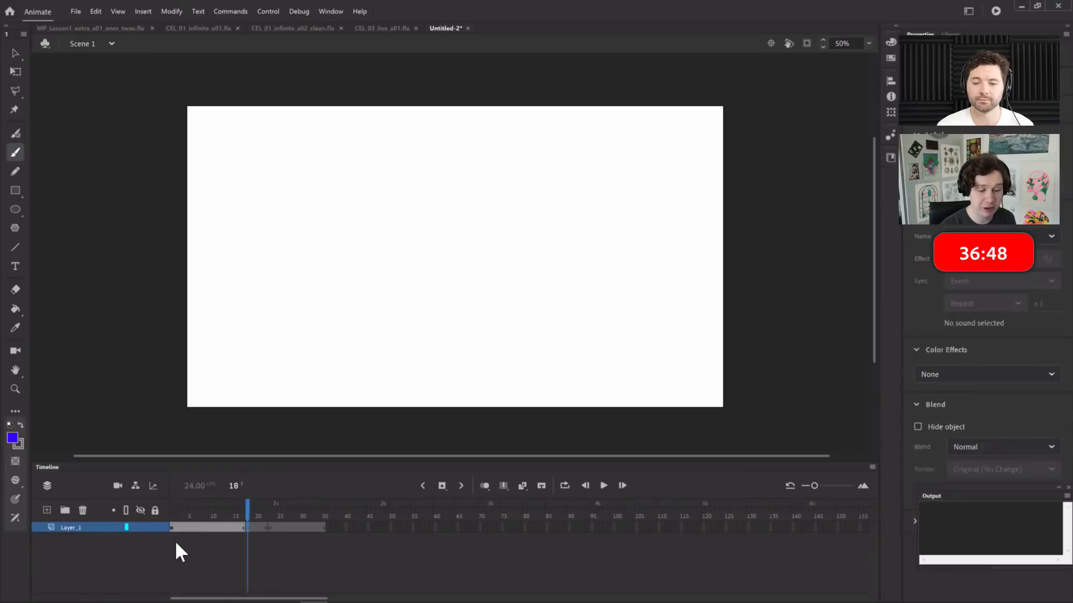
# Turn on onion skinning and paint a second rough ball outline on frame 18, slightly below and right of the first
pyautogui.moveTo(249, 506)
pyautogui.mouseDown()
pyautogui.moveTo(238, 514)
pyautogui.moveTo(250, 506)
pyautogui.mouseUp()
pyautogui.click(250, 526)
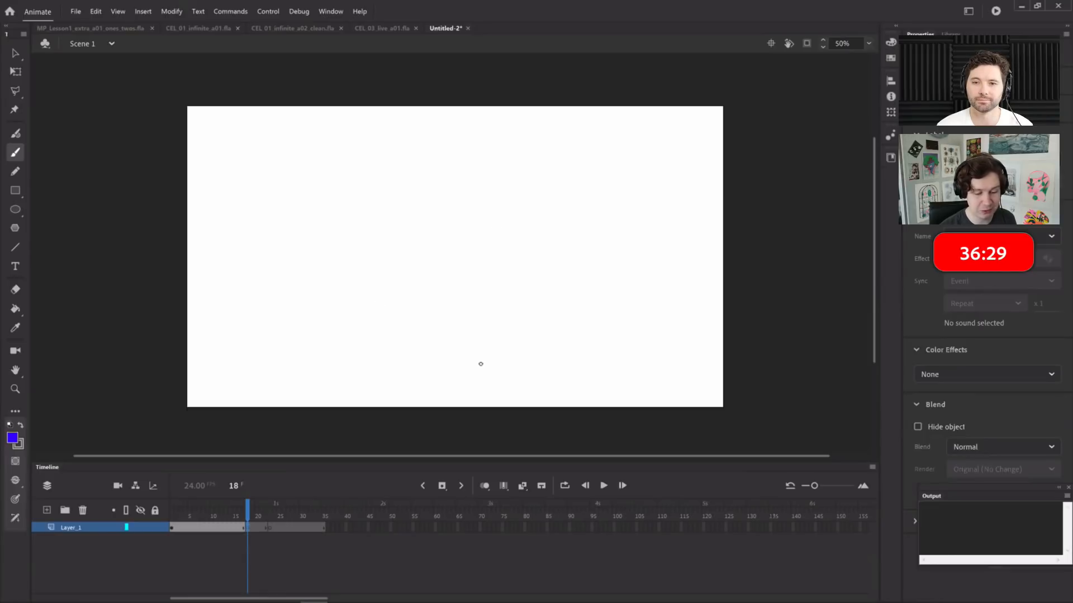
pyautogui.click(484, 486)
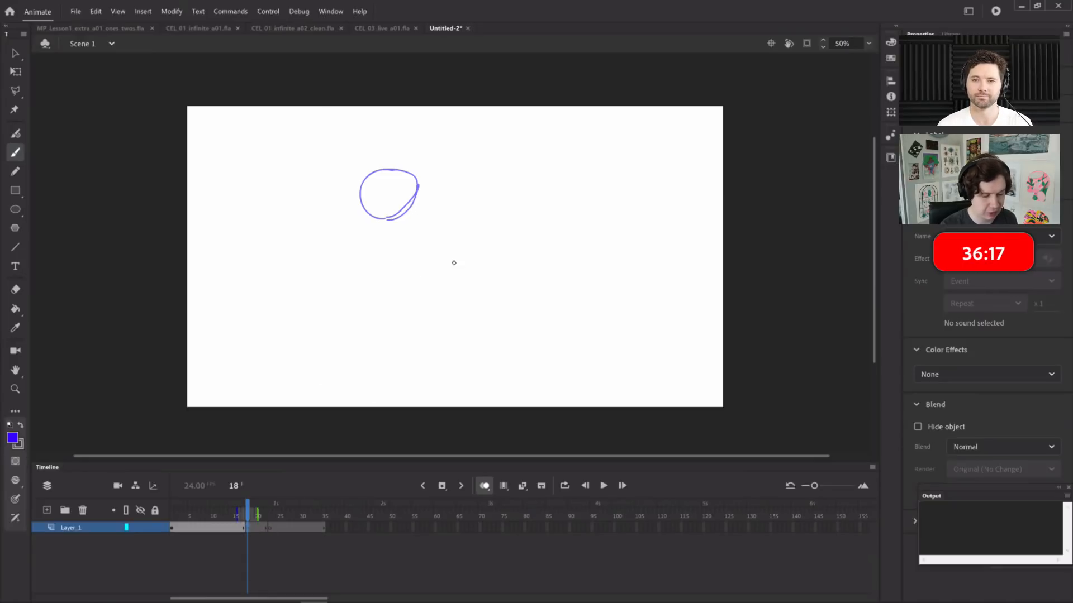
pyautogui.moveTo(417, 197)
pyautogui.mouseDown()
pyautogui.moveTo(391, 198)
pyautogui.moveTo(419, 248)
pyautogui.moveTo(437, 229)
pyautogui.moveTo(420, 193)
pyautogui.mouseUp()
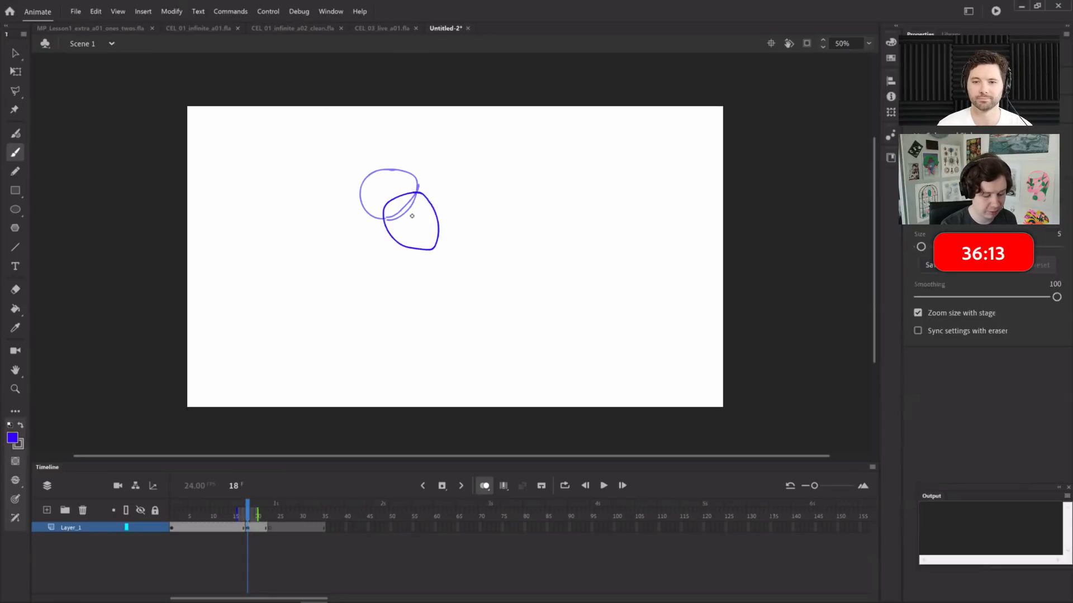
# With frame 23 current, extend the onion skin range back to about frame 14 so it includes both previous drawings
pyautogui.click(269, 527)
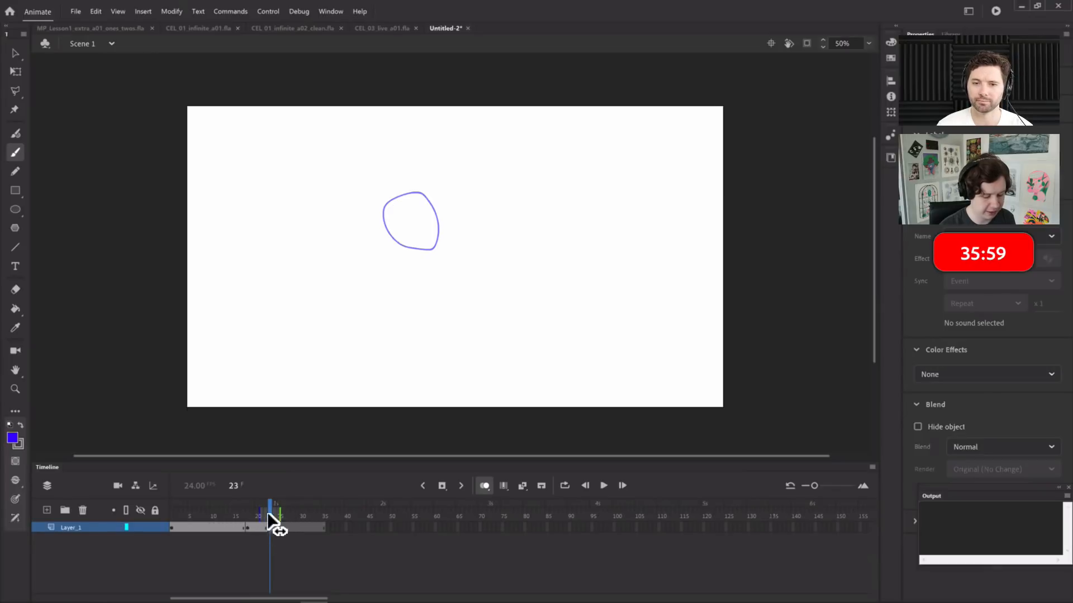
pyautogui.moveTo(260, 511); pyautogui.dragTo(201, 510)
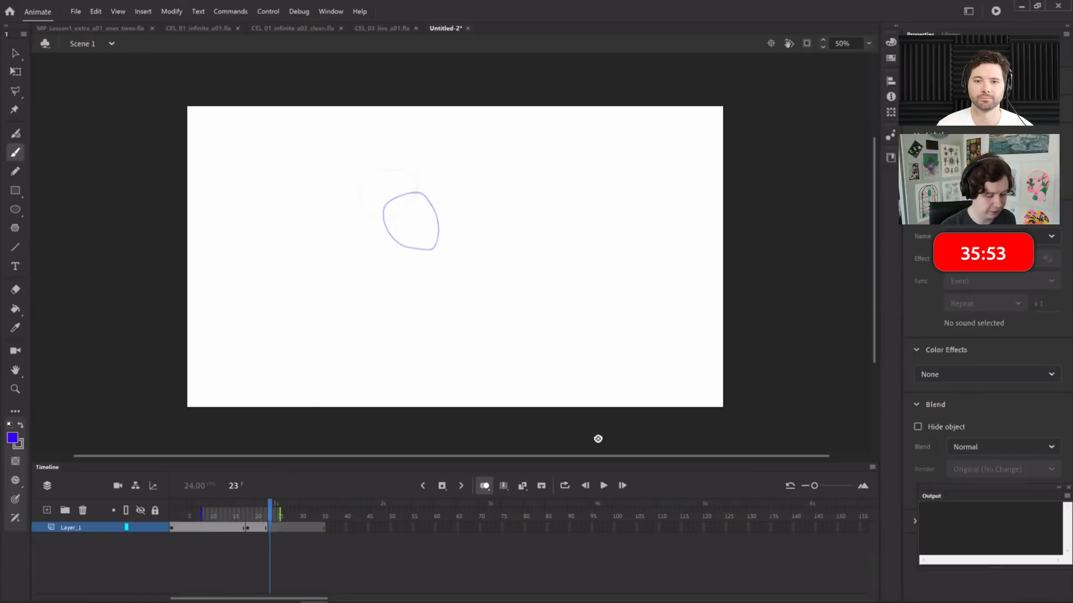
pyautogui.moveTo(204, 516)
pyautogui.mouseDown()
pyautogui.moveTo(252, 519)
pyautogui.moveTo(228, 520)
pyautogui.mouseUp()
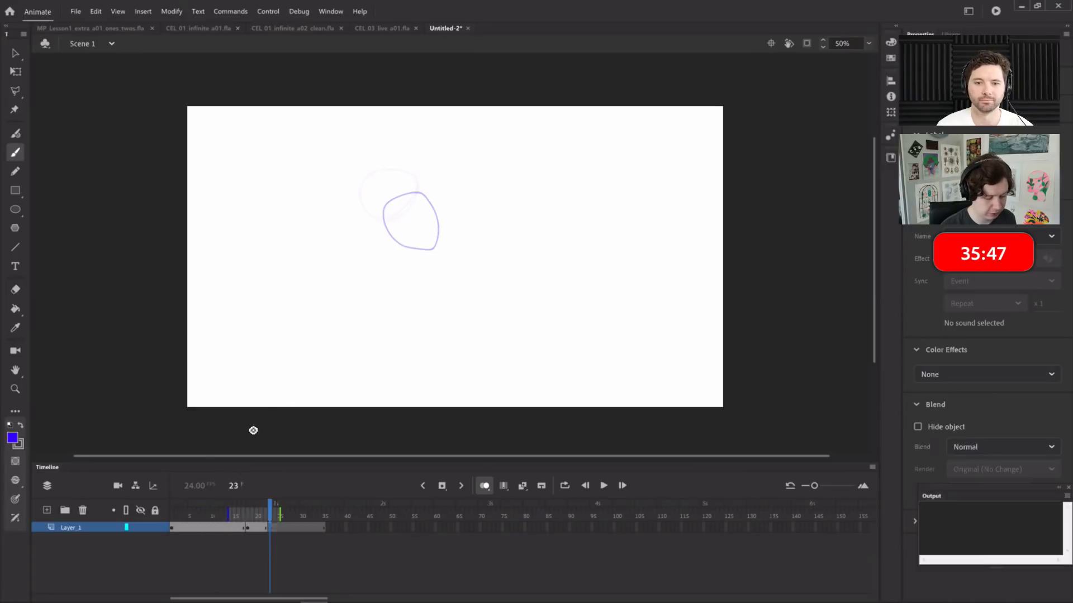
pyautogui.click(250, 526)
pyautogui.click(228, 528)
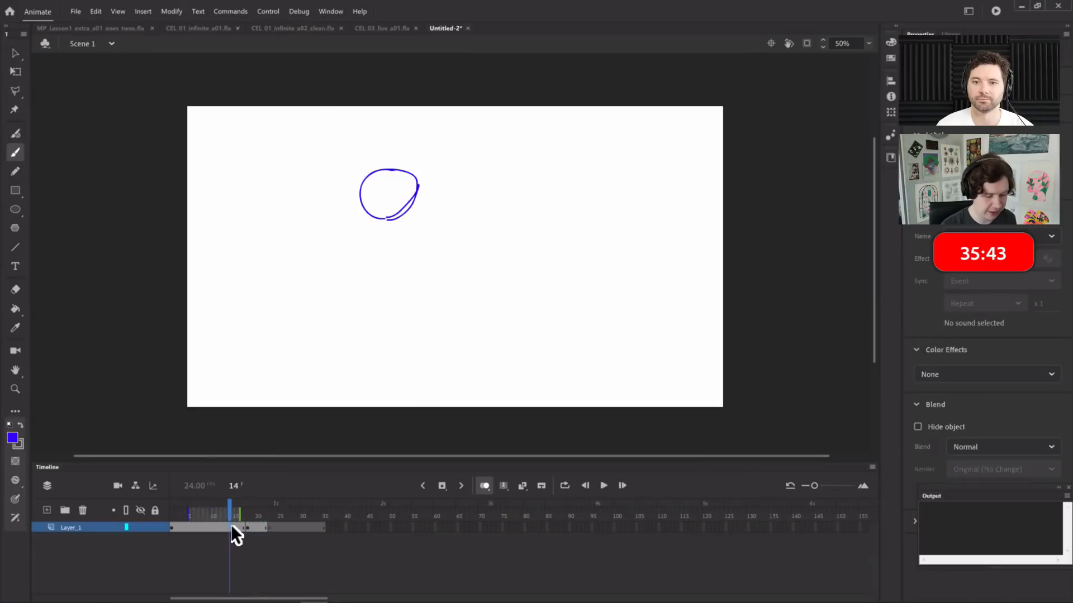
pyautogui.click(272, 528)
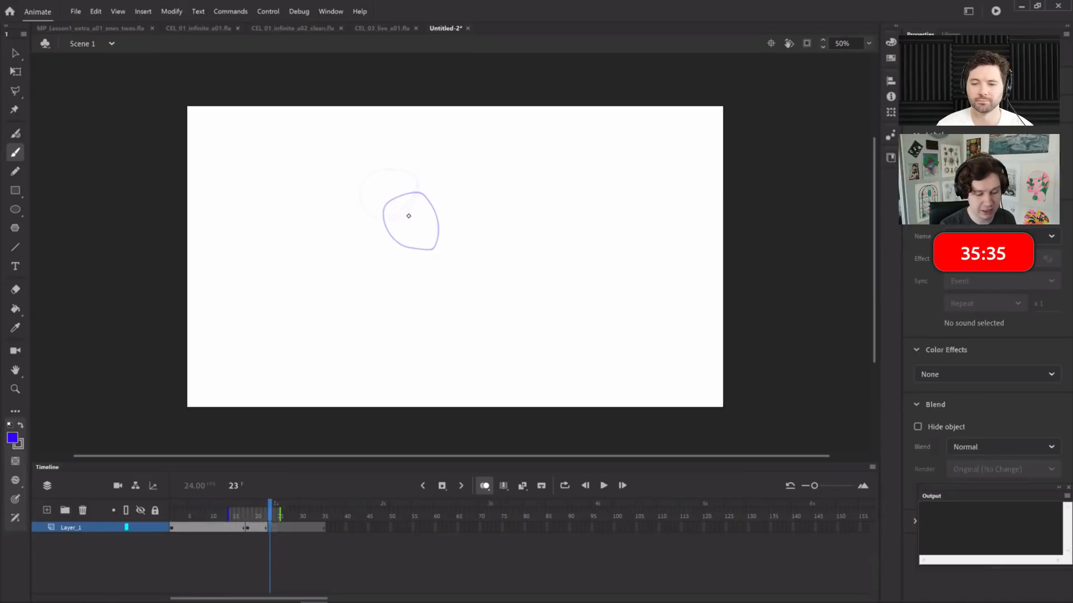
# Paint a narrow upright oval on frame 23 just below the second ball outline, discarding the first stroke
pyautogui.moveTo(381, 184); pyautogui.dragTo(441, 282)
pyautogui.hotkey('ctrl', 'z')
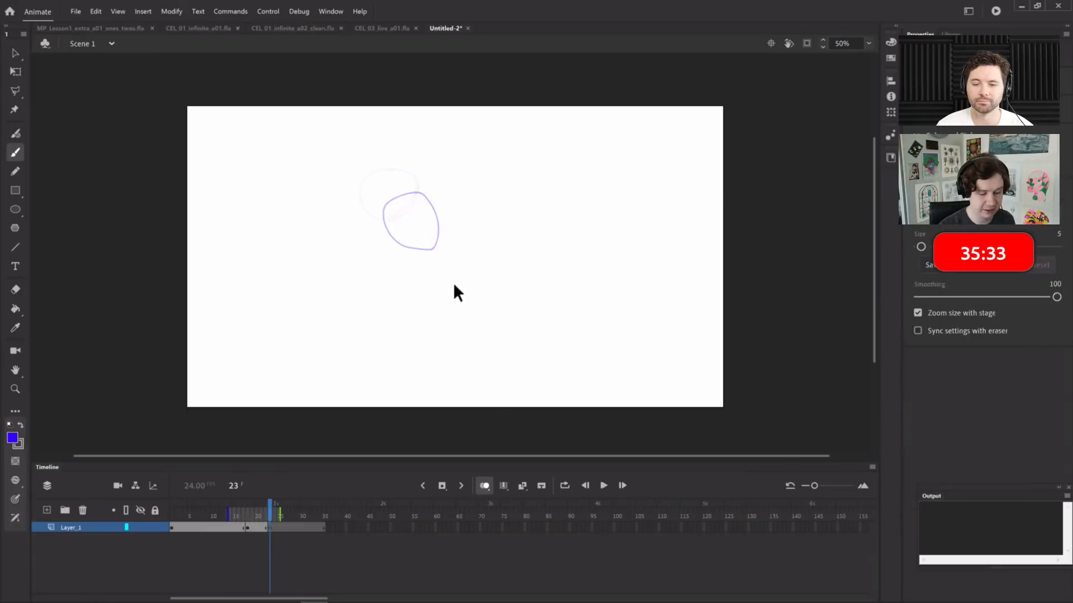
pyautogui.moveTo(416, 274)
pyautogui.mouseDown()
pyautogui.moveTo(445, 291)
pyautogui.moveTo(419, 281)
pyautogui.mouseUp()
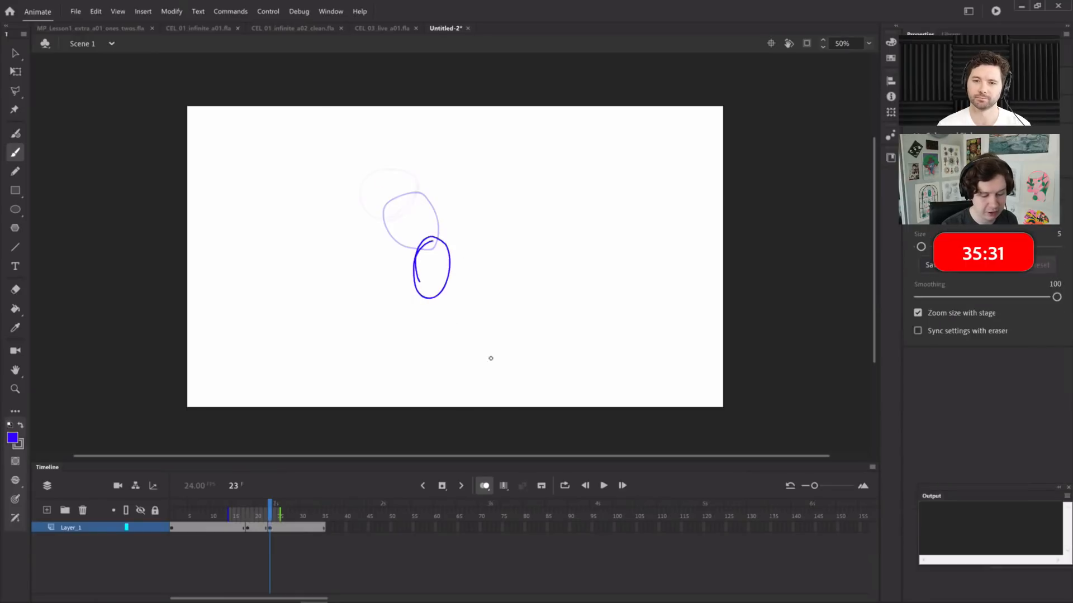
# Add blank keyframes at frames 26 and 28, painting a stretched vertical oval on the first and a spiky ground splash on the second
pyautogui.click(284, 527)
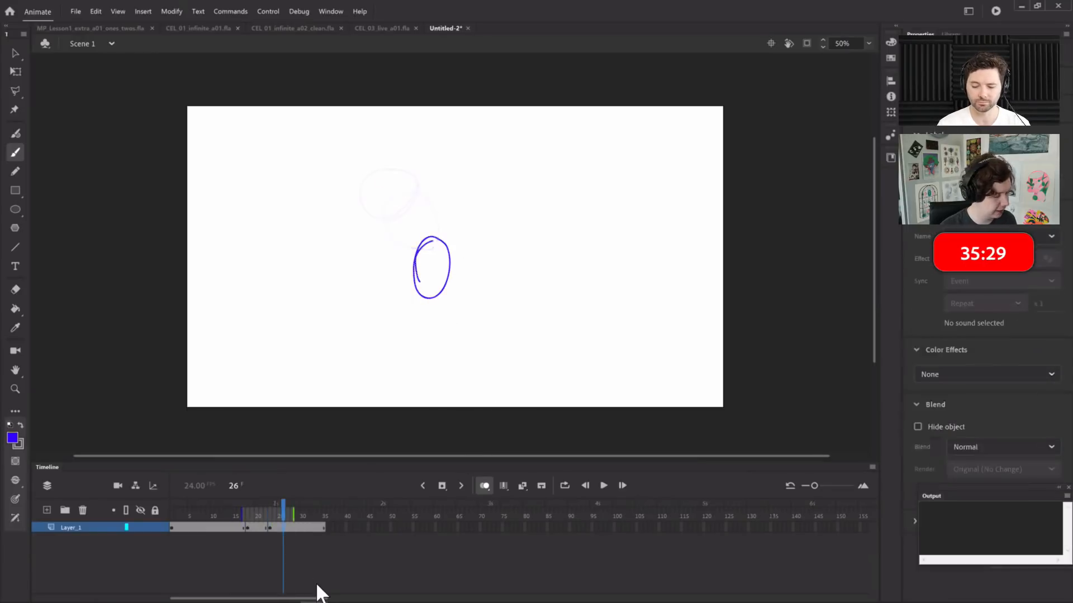
pyautogui.press('F7')
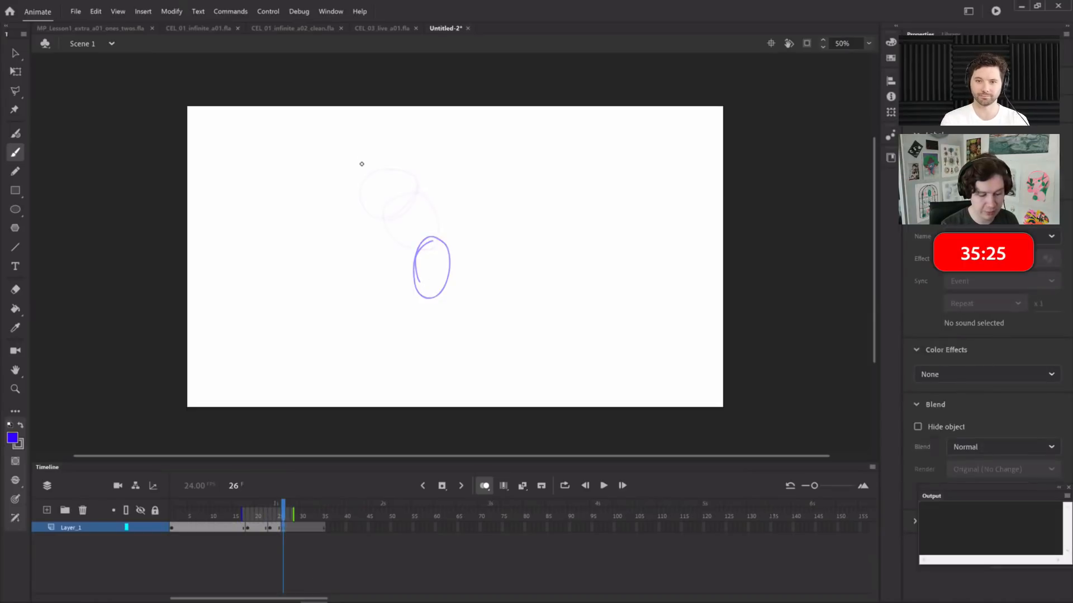
pyautogui.moveTo(422, 351)
pyautogui.mouseDown()
pyautogui.moveTo(445, 303)
pyautogui.moveTo(424, 355)
pyautogui.mouseUp()
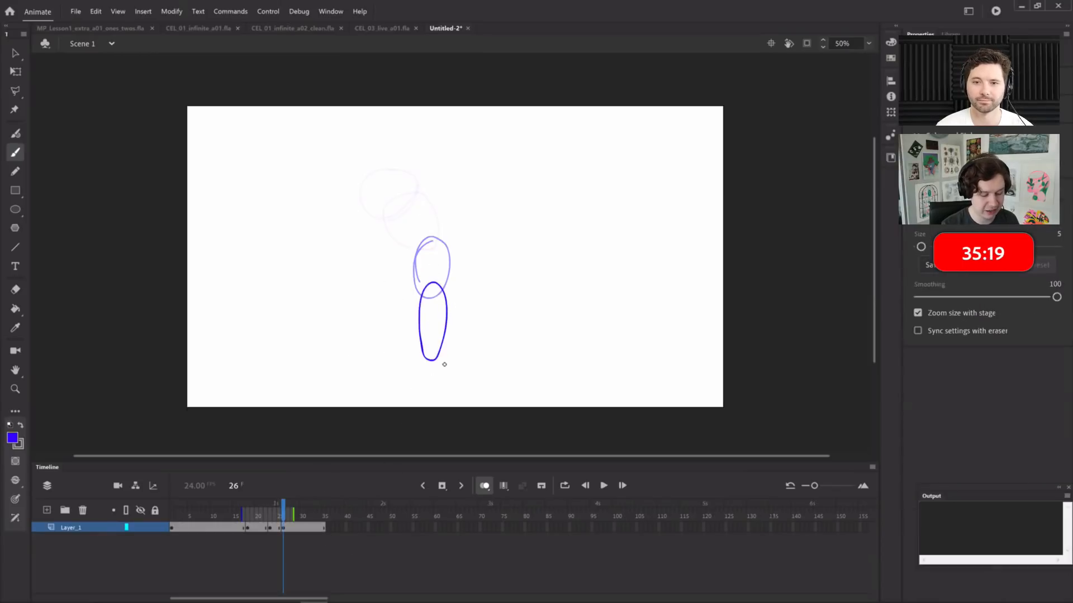
pyautogui.click(291, 527)
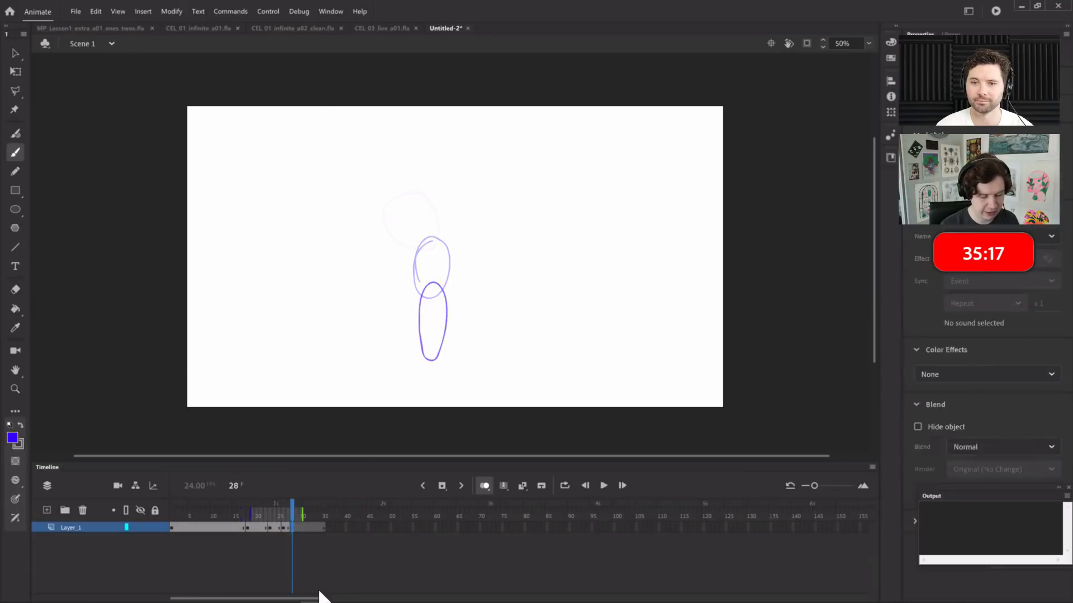
pyautogui.moveTo(409, 361)
pyautogui.mouseDown()
pyautogui.moveTo(456, 358)
pyautogui.moveTo(492, 305)
pyautogui.moveTo(458, 355)
pyautogui.moveTo(390, 333)
pyautogui.moveTo(412, 316)
pyautogui.moveTo(437, 350)
pyautogui.mouseUp()
# Insert a blank keyframe at frame 30 and paint small splash fragments flying outward on both sides of the impact
pyautogui.click(301, 527)
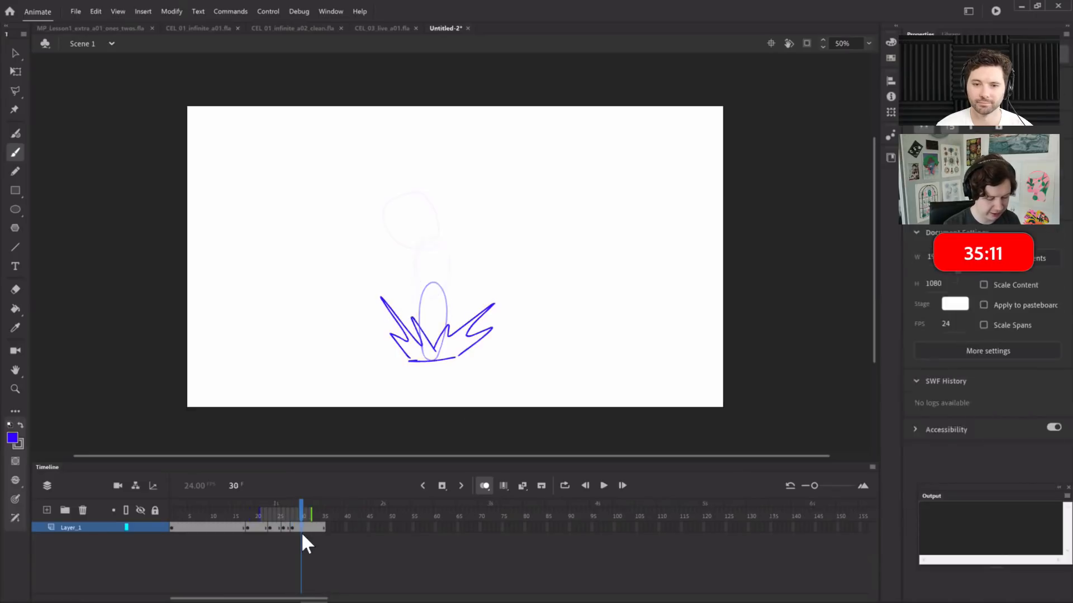
pyautogui.press('F7')
pyautogui.moveTo(460, 314); pyautogui.dragTo(516, 271)
pyautogui.moveTo(501, 316); pyautogui.dragTo(525, 305)
pyautogui.moveTo(382, 260)
pyautogui.mouseDown()
pyautogui.moveTo(400, 292)
pyautogui.moveTo(373, 331)
pyautogui.moveTo(377, 351)
pyautogui.mouseUp()
pyautogui.moveTo(356, 292); pyautogui.dragTo(367, 301)
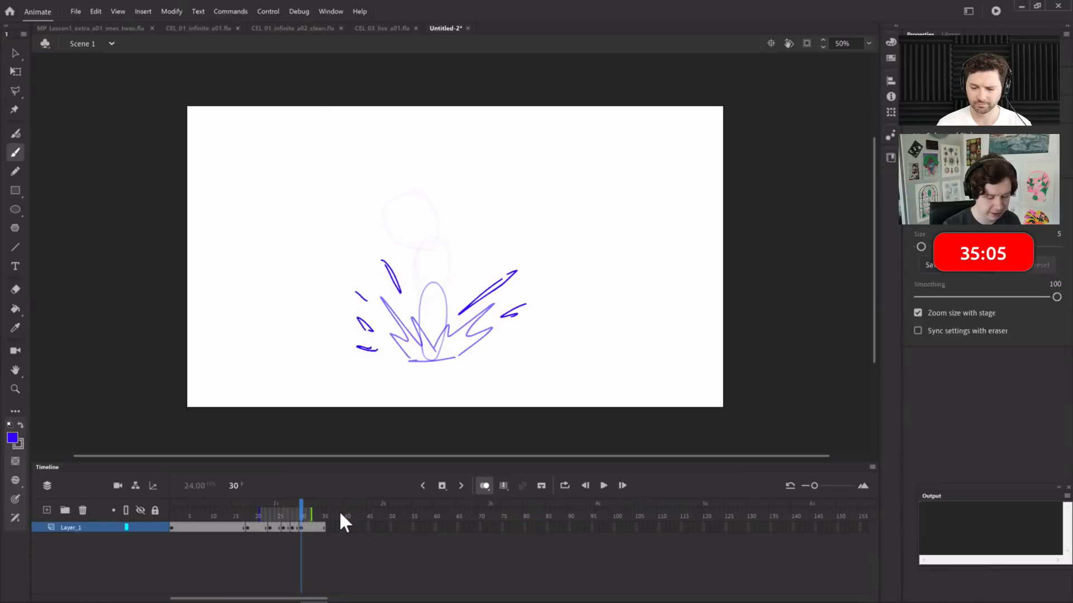
# Scrub through the falling ball animation and play it back to review its timing
pyautogui.click(255, 528)
pyautogui.moveTo(242, 513); pyautogui.dragTo(326, 505)
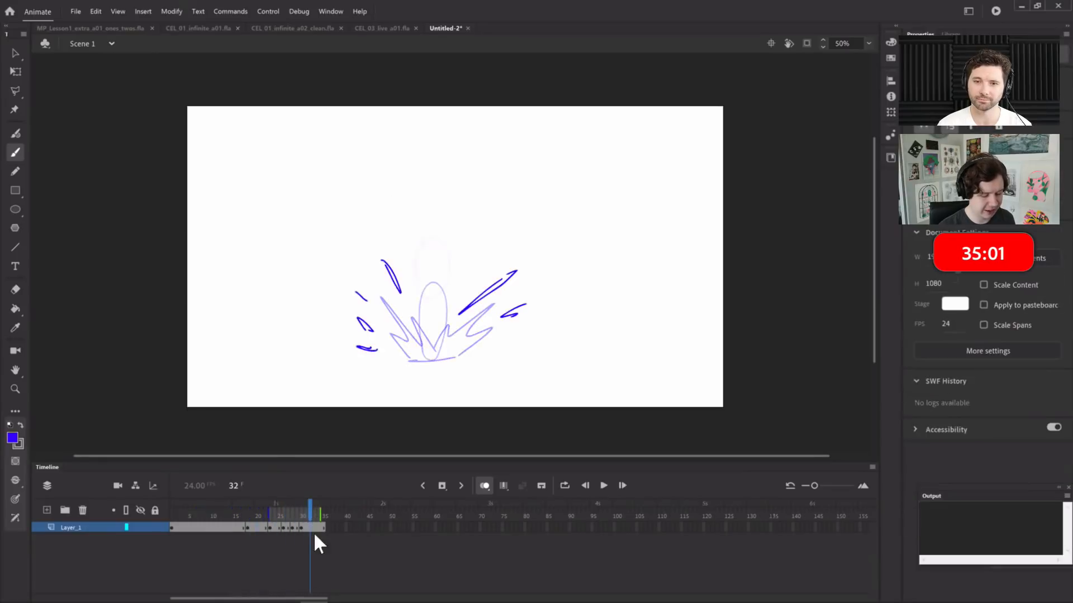
pyautogui.click(184, 525)
pyautogui.click(249, 525)
pyautogui.click(254, 527)
pyautogui.click(277, 527)
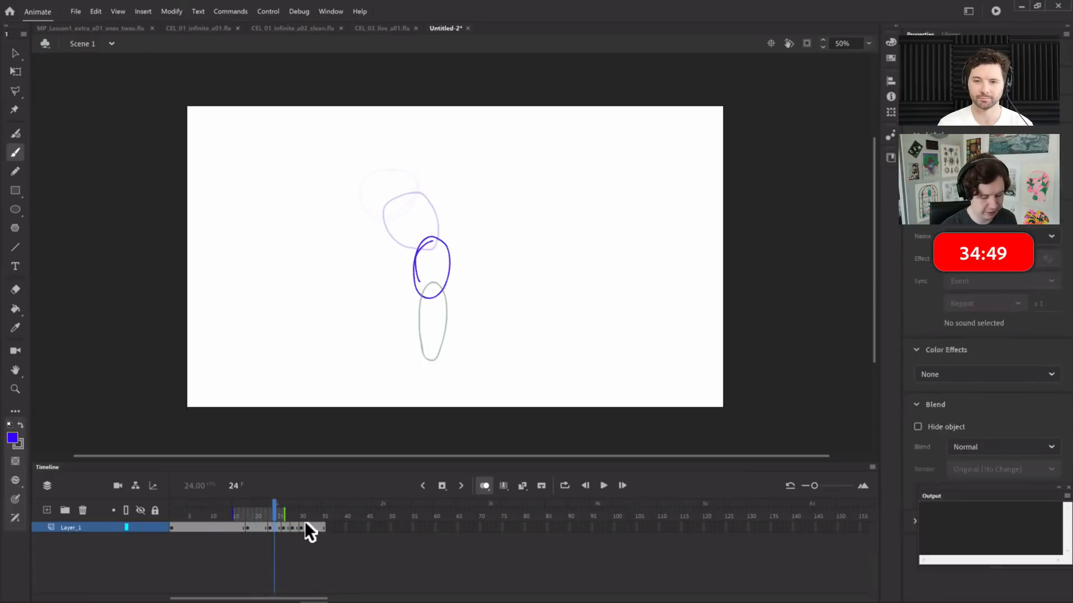
pyautogui.moveTo(195, 514); pyautogui.dragTo(172, 516)
pyautogui.press('Return')
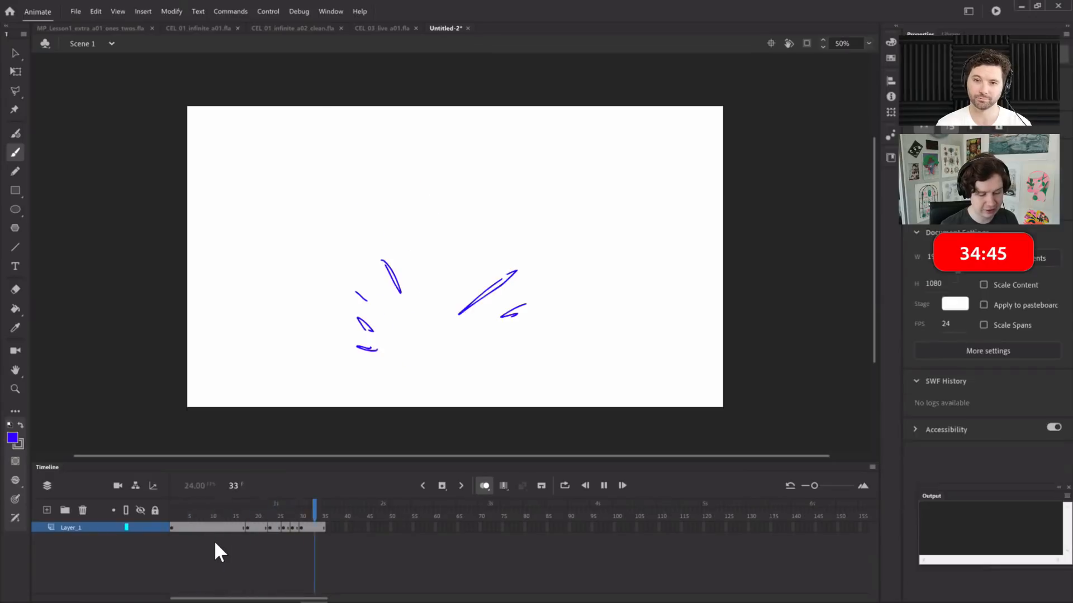
pyautogui.moveTo(312, 516); pyautogui.dragTo(217, 523)
pyautogui.press('Return')
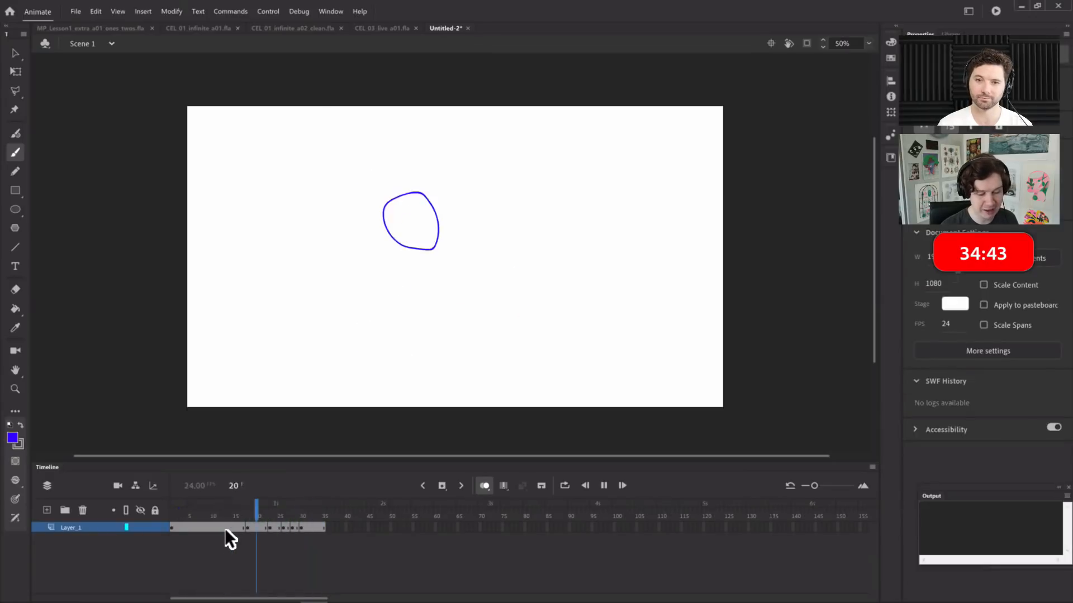
# Shorten the drawing holds by removing one frame at frame 23 and three frames at frame 18
pyautogui.moveTo(311, 509); pyautogui.dragTo(270, 519)
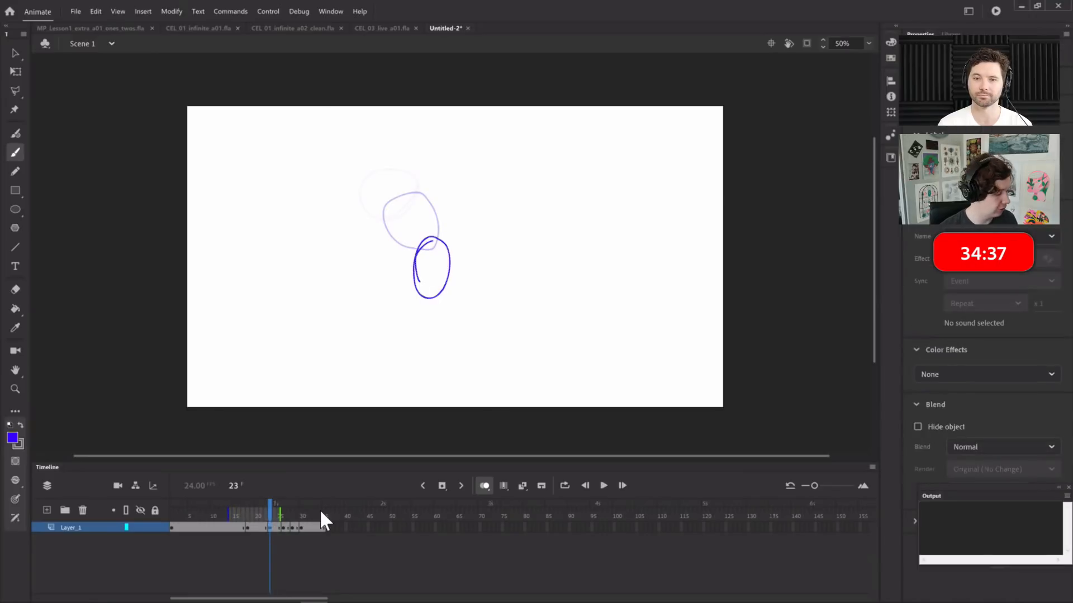
pyautogui.hotkey('shift', 'F5')
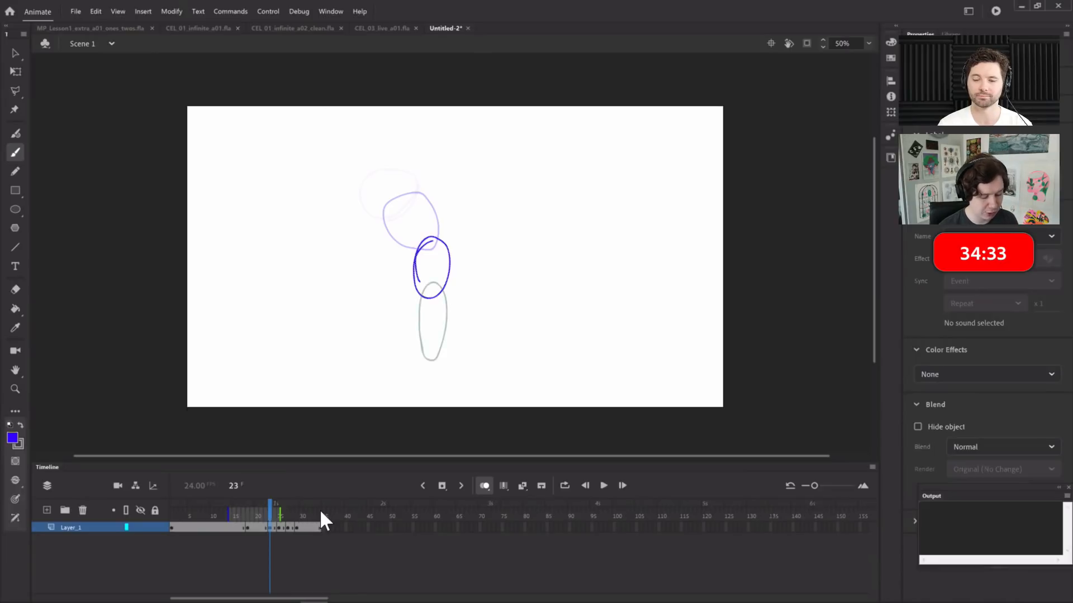
pyautogui.click(247, 524)
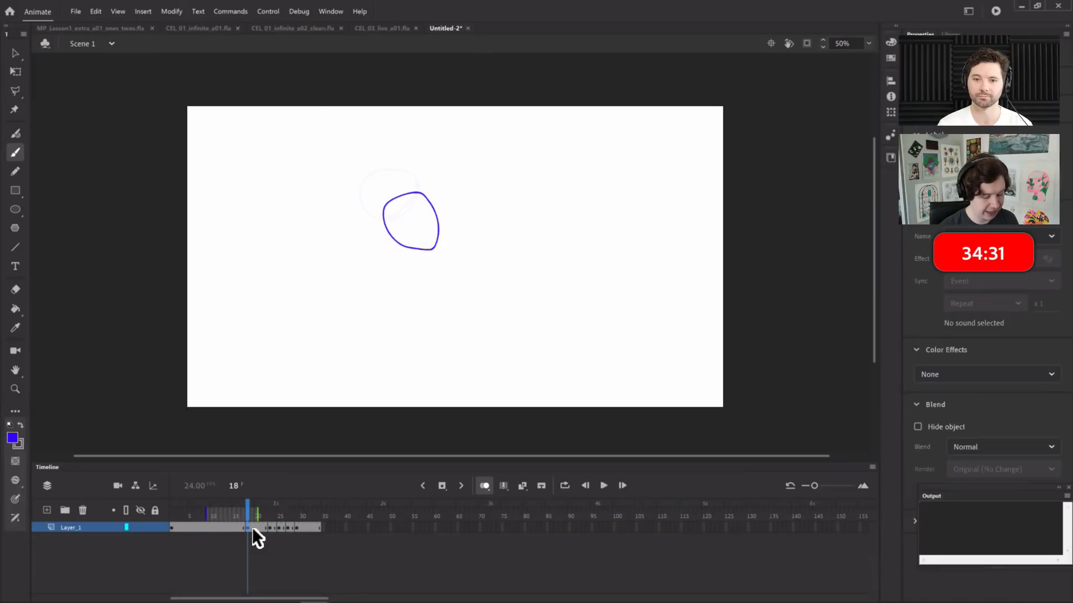
pyautogui.hotkey('shift', 'F5')
pyautogui.hotkey('shift', 'F5')
pyautogui.hotkey('shift', 'F5')
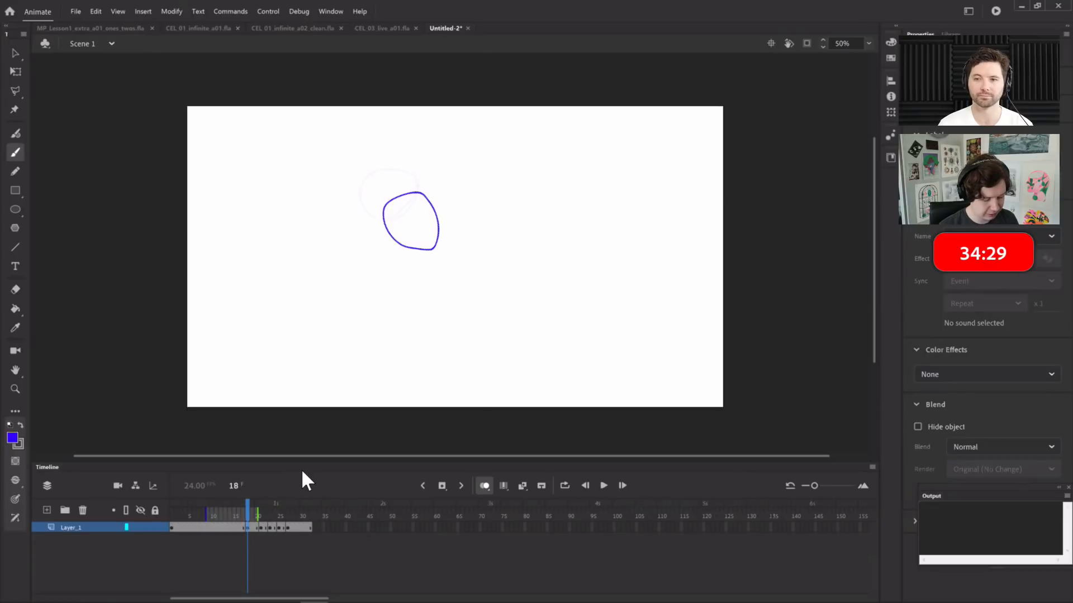
# Shorten the first drawing's hold by removing frames at frame 5 until the second drawing reaches that frame
pyautogui.click(191, 527)
pyautogui.hotkey('shift', 'F5')
pyautogui.hotkey('shift', 'F5')
pyautogui.hotkey('shift', 'F5')
pyautogui.hotkey('shift', 'F5')
pyautogui.hotkey('shift', 'F5')
pyautogui.hotkey('shift', 'F5')
pyautogui.hotkey('shift', 'F5')
pyautogui.hotkey('shift', 'F5')
pyautogui.hotkey('shift', 'F5')
pyautogui.hotkey('shift', 'F5')
pyautogui.hotkey('shift', 'F5')
pyautogui.hotkey('shift', 'F5')
pyautogui.hotkey('shift', 'F5')
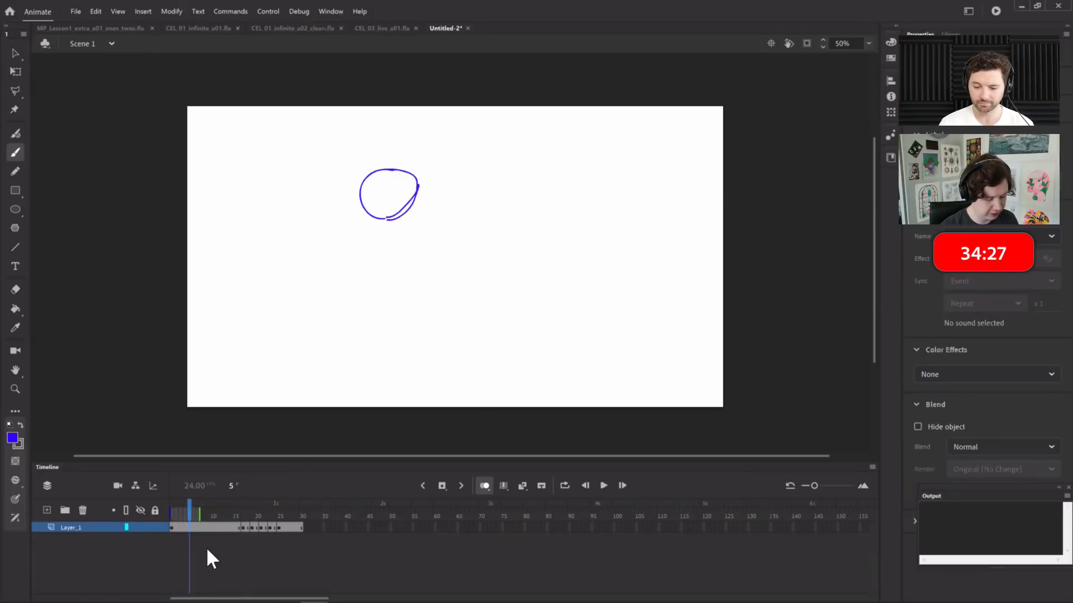
pyautogui.hotkey('shift', 'F5')
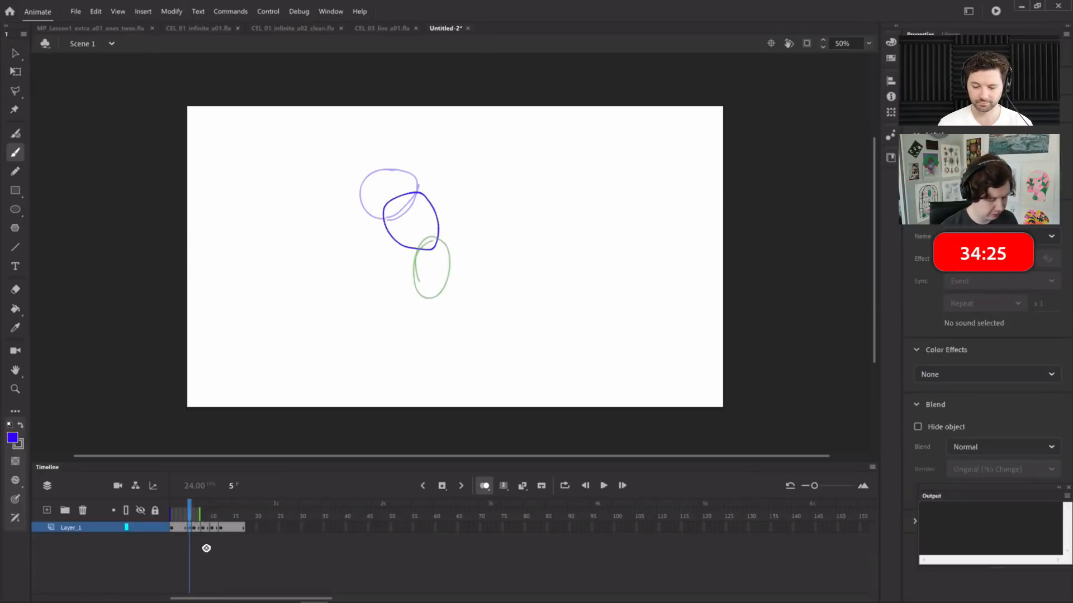
# Even out the drawing holds by removing the extra frame from the first drawing, so every drawing starts two frames apart
pyautogui.press('F5')
pyautogui.click(177, 526)
pyautogui.hotkey('shift', 'F5')
pyautogui.click(219, 526)
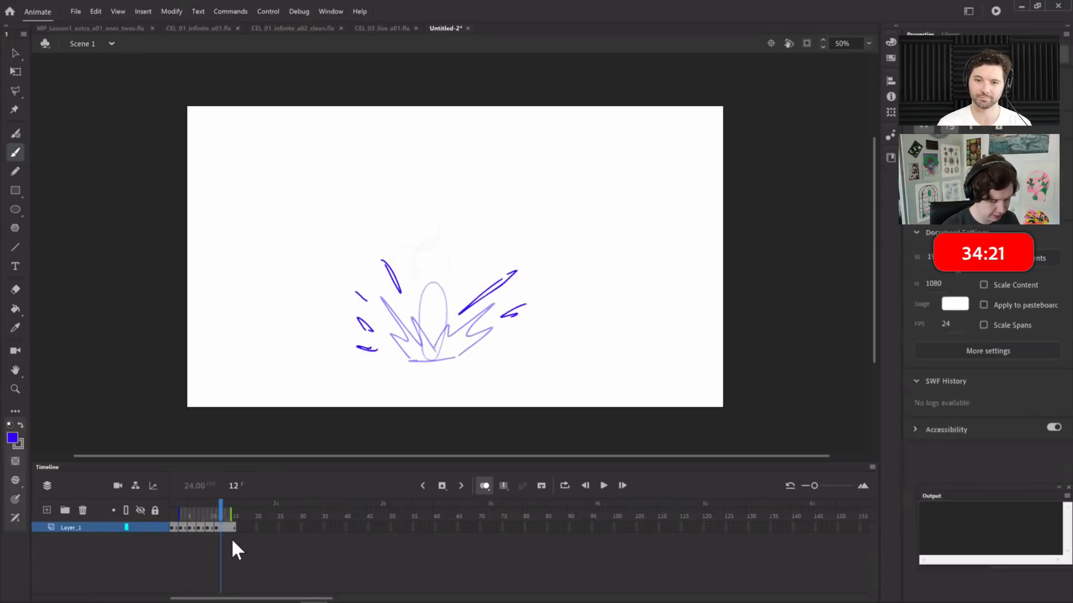
# Trim the extra hold after the last splash drawing, end the animation with a blank keyframe at frame 13, and play it
pyautogui.click(224, 528)
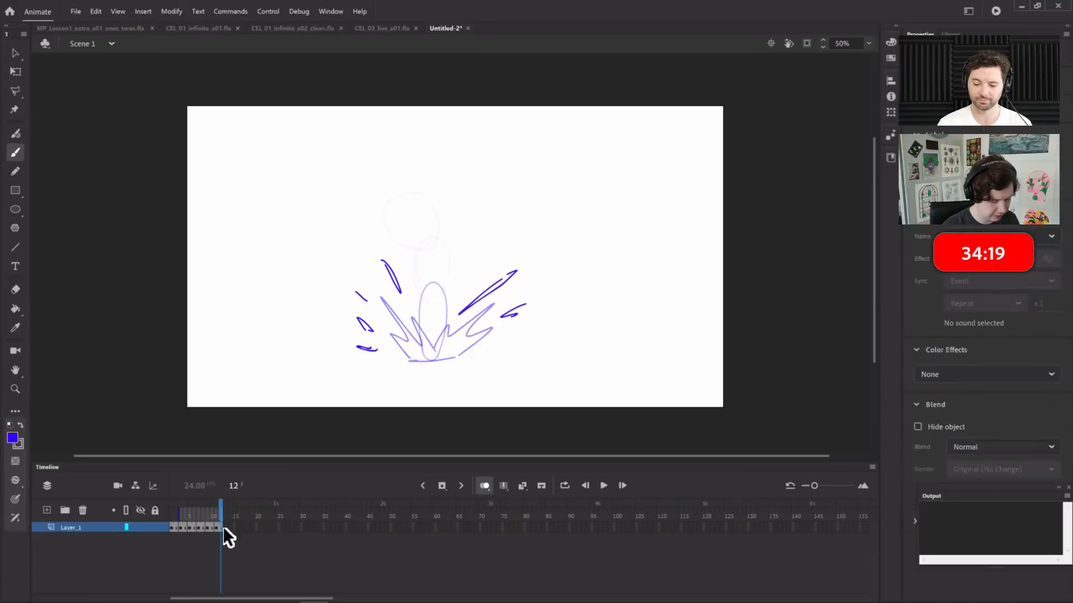
pyautogui.press('F7')
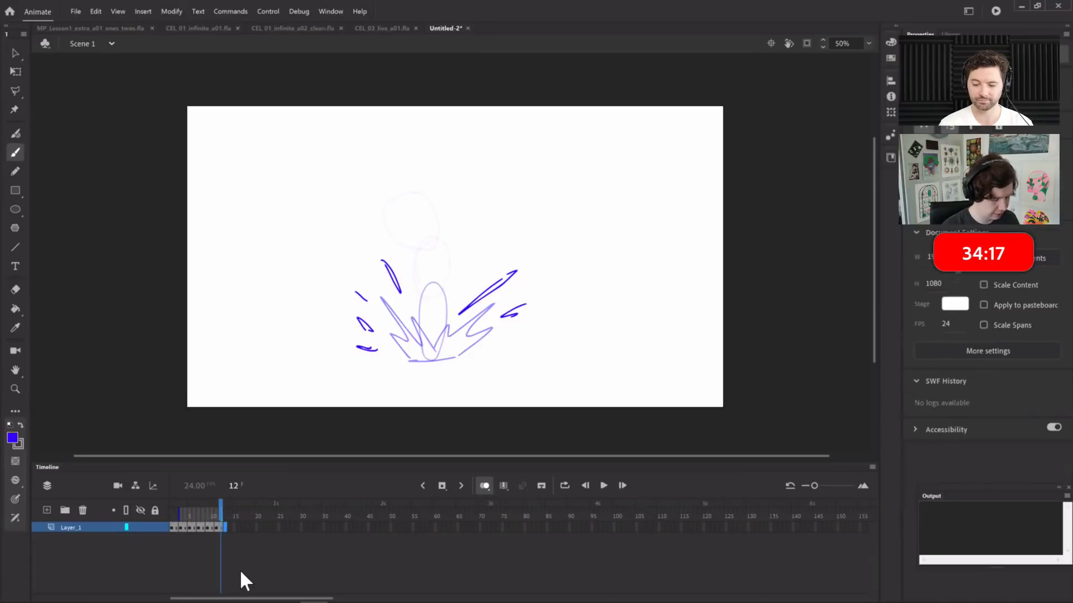
pyautogui.click(223, 527)
pyautogui.press('Return')
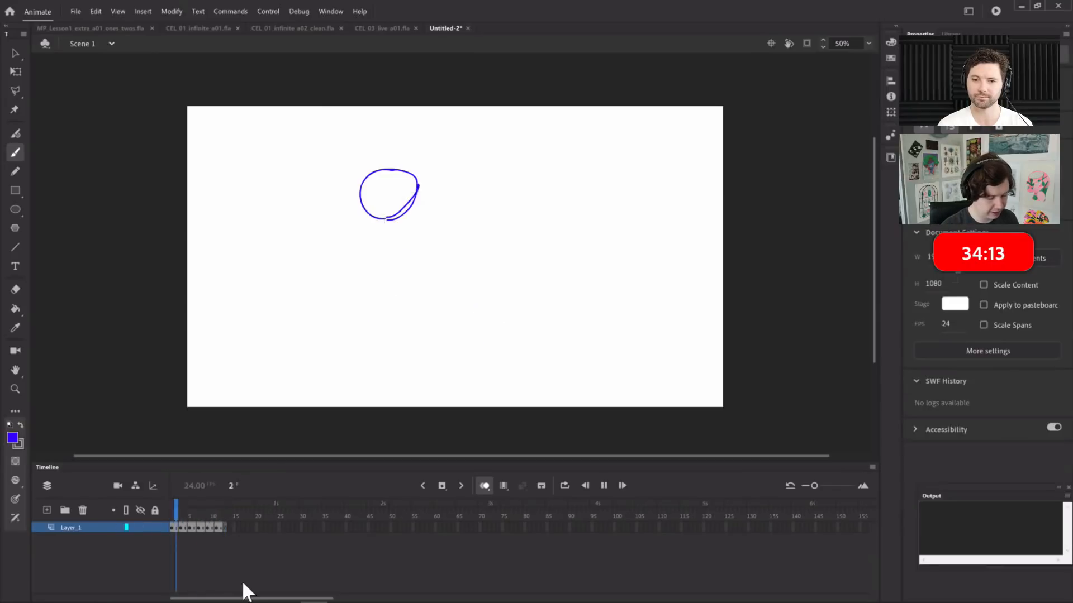
# Replay the ball drop and splash several times from the first frame to check the two-frame timing
pyautogui.click(196, 512)
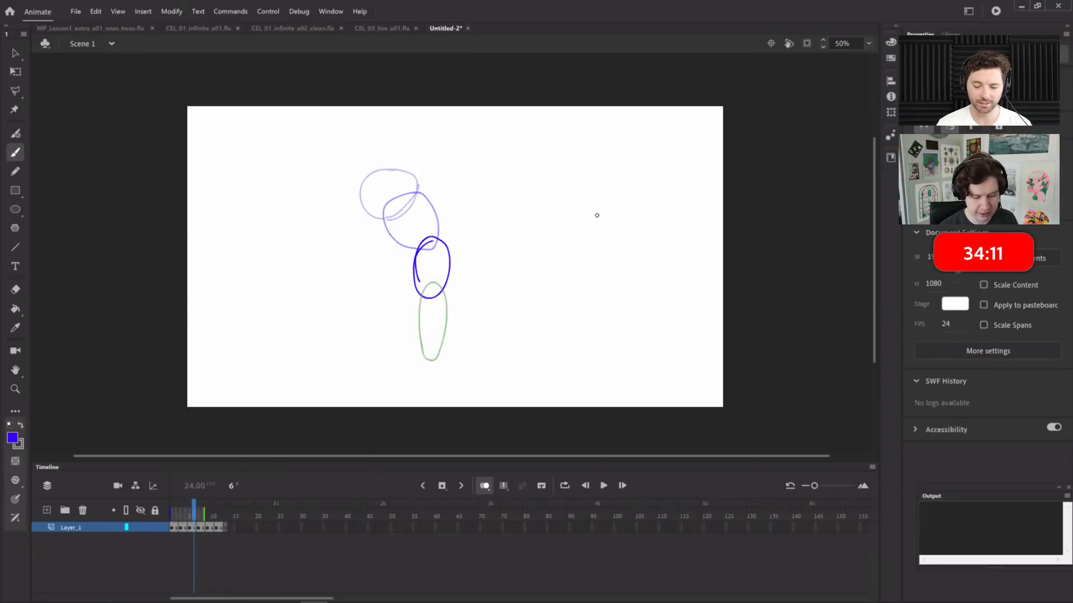
pyautogui.press('Return')
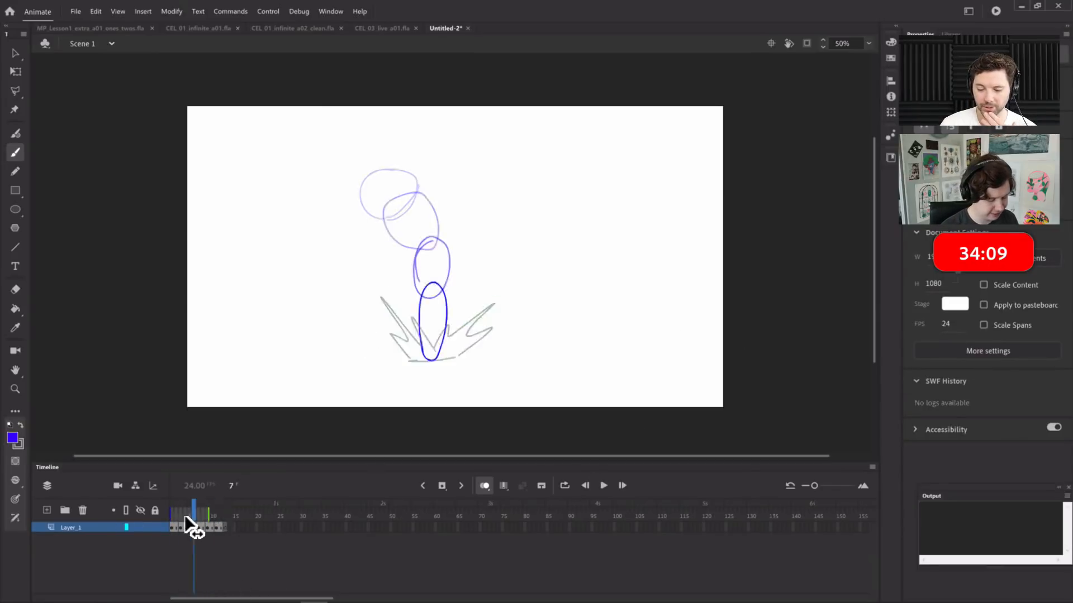
pyautogui.press('Return')
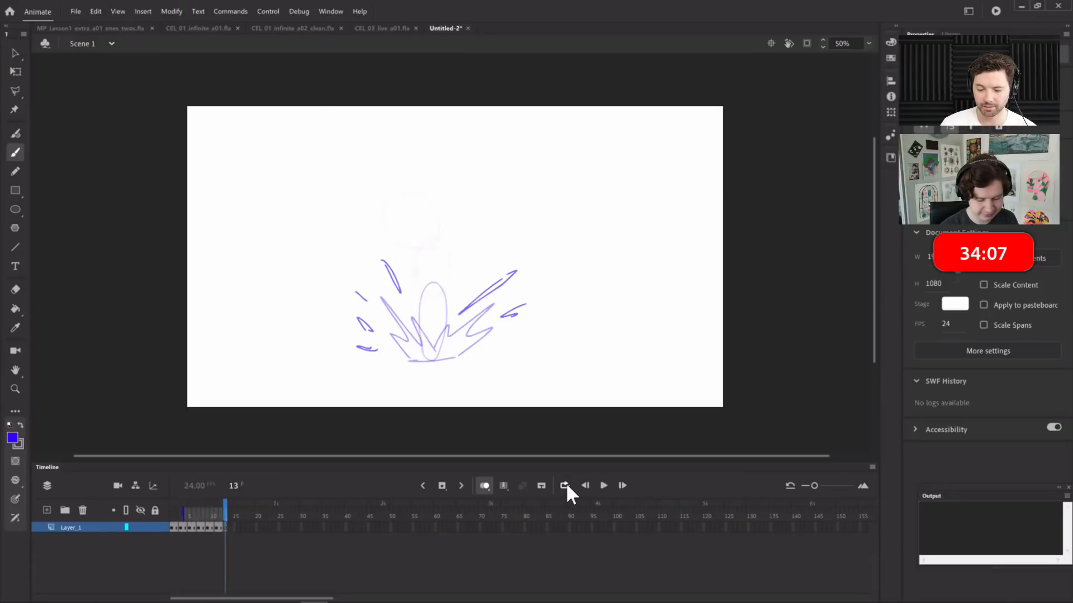
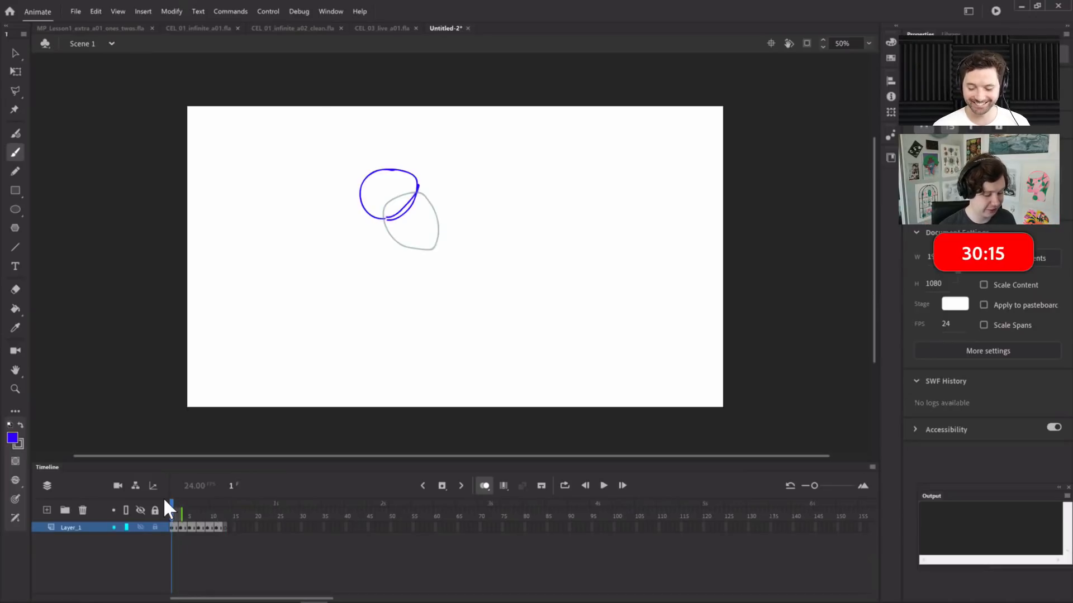
pyautogui.press('Return')
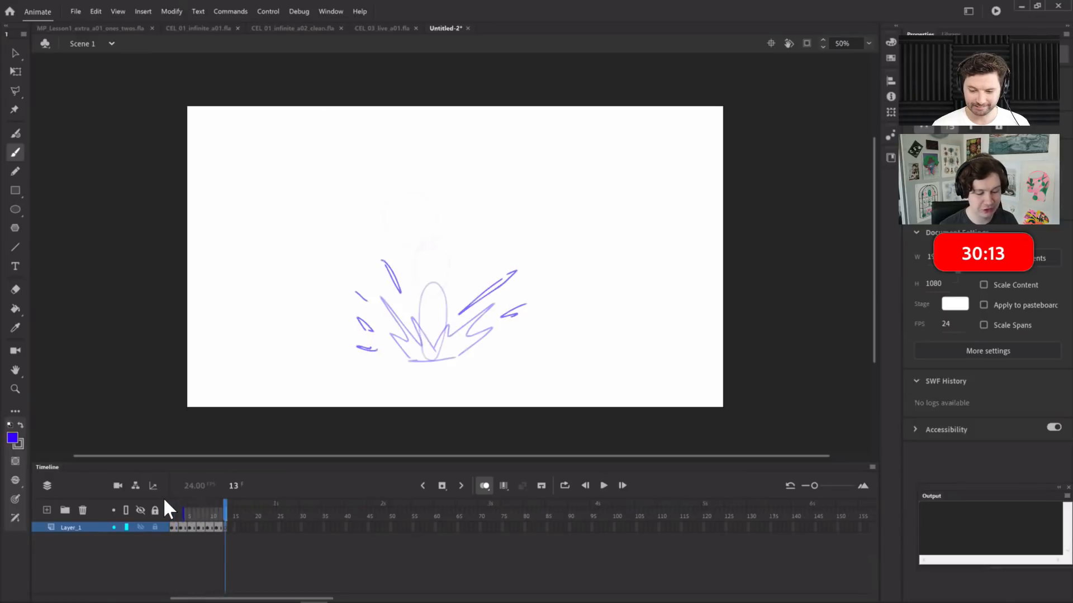
pyautogui.moveTo(234, 507); pyautogui.dragTo(172, 510)
pyautogui.press('Return')
pyautogui.moveTo(237, 511); pyautogui.dragTo(172, 510)
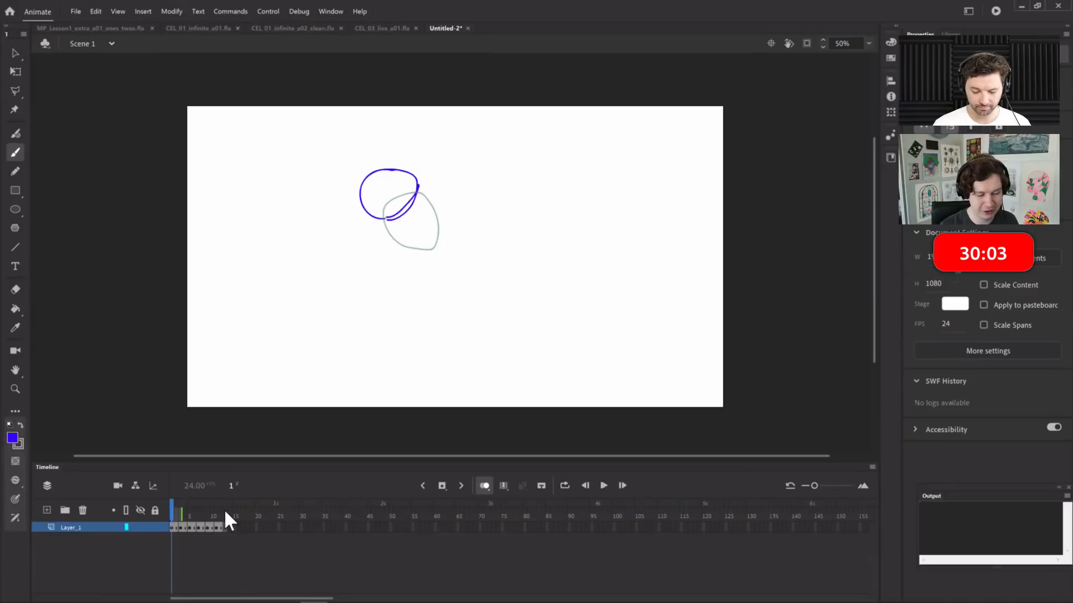
pyautogui.press('Return')
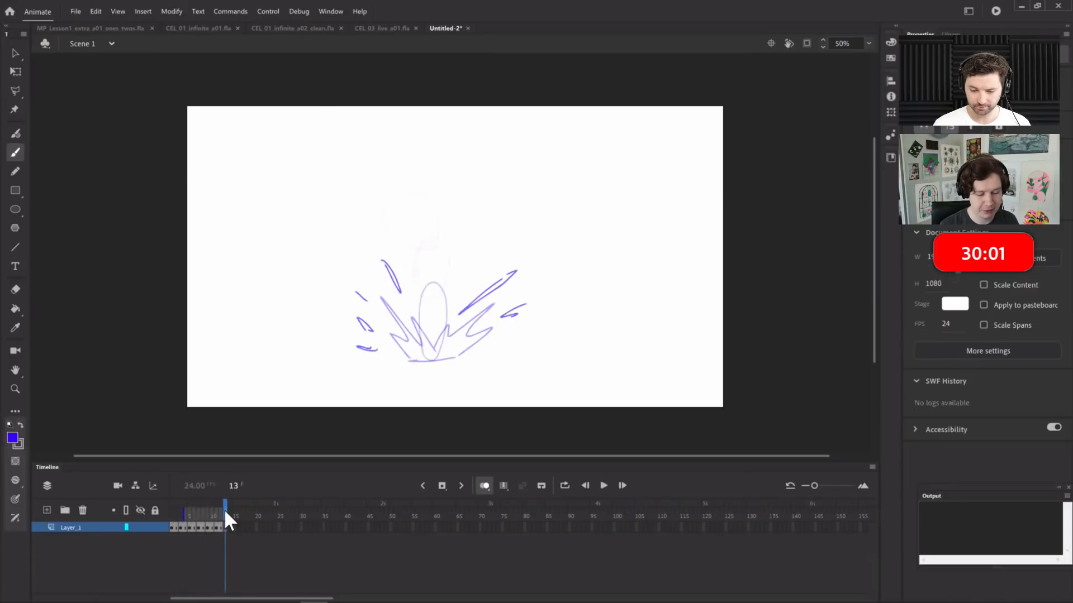
pyautogui.click(199, 511)
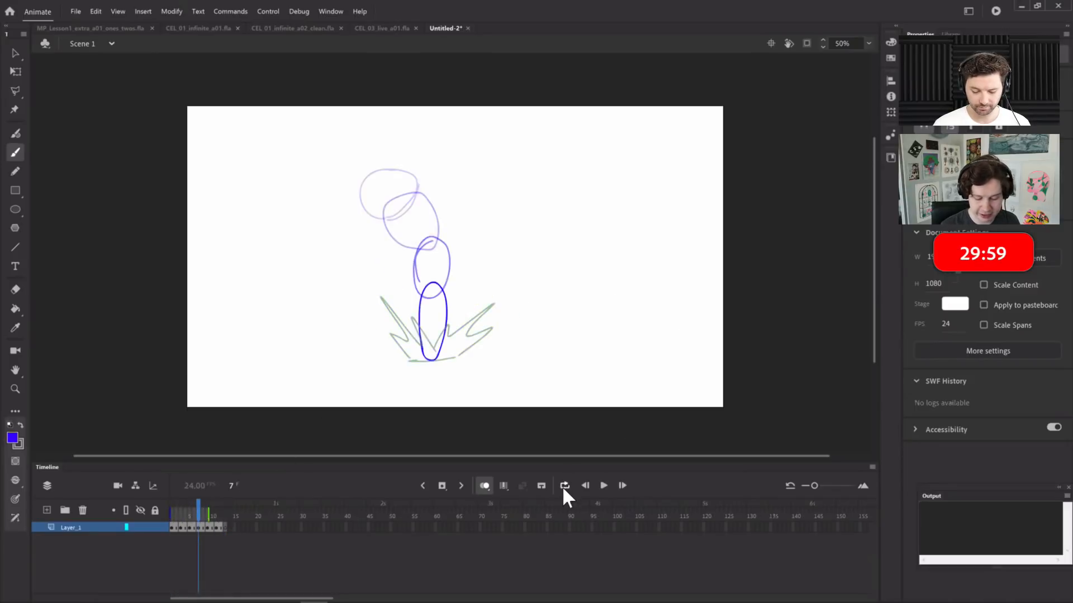
# Turn on loop playback, extend the loop range back to frame 1 to cover the whole animation, and play it
pyautogui.click(564, 486)
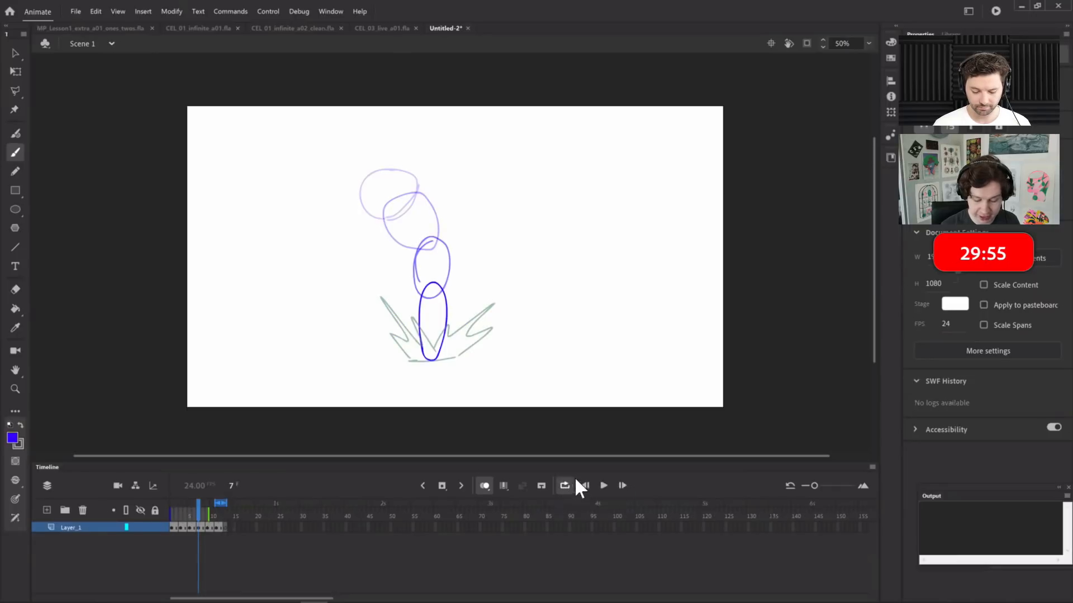
pyautogui.moveTo(207, 499); pyautogui.dragTo(154, 501)
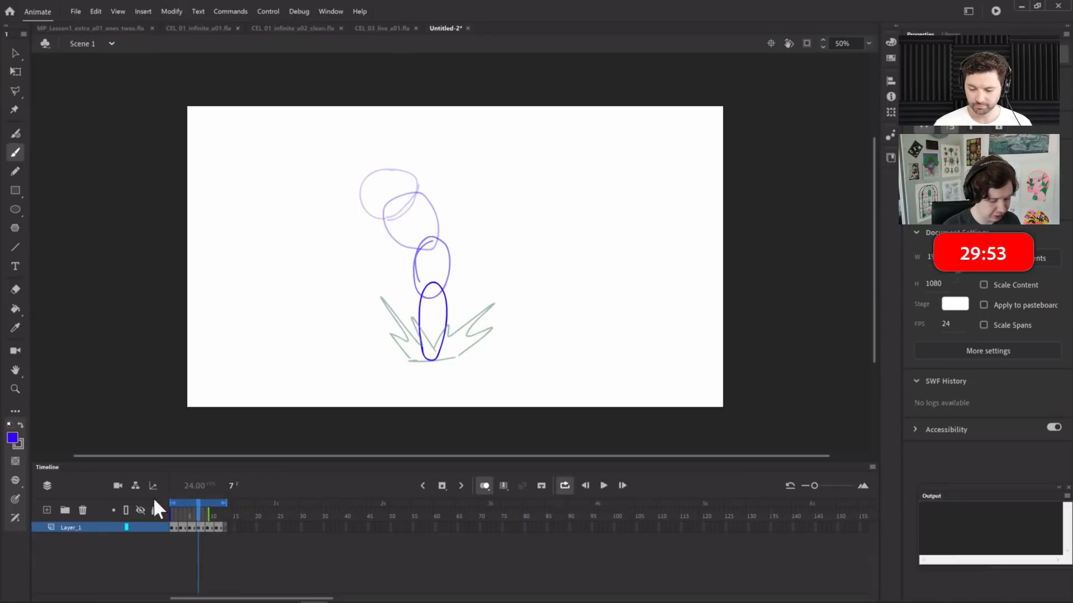
pyautogui.moveTo(205, 505); pyautogui.dragTo(201, 514)
pyautogui.press('Return')
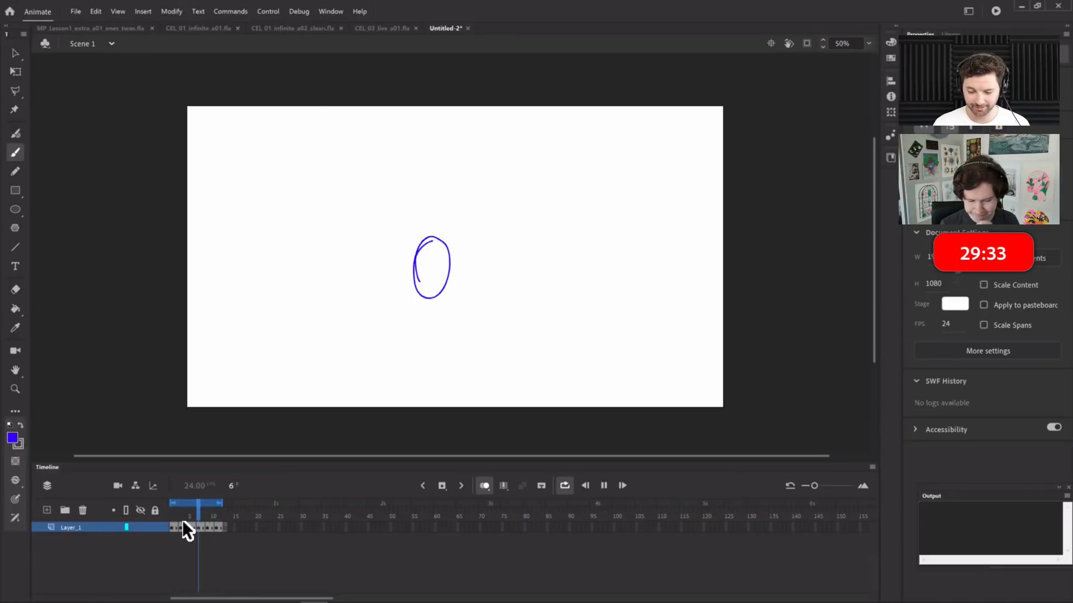
# Stop the loop, replay the looping animation from frame 1, and return to the first frame
pyautogui.click(176, 497)
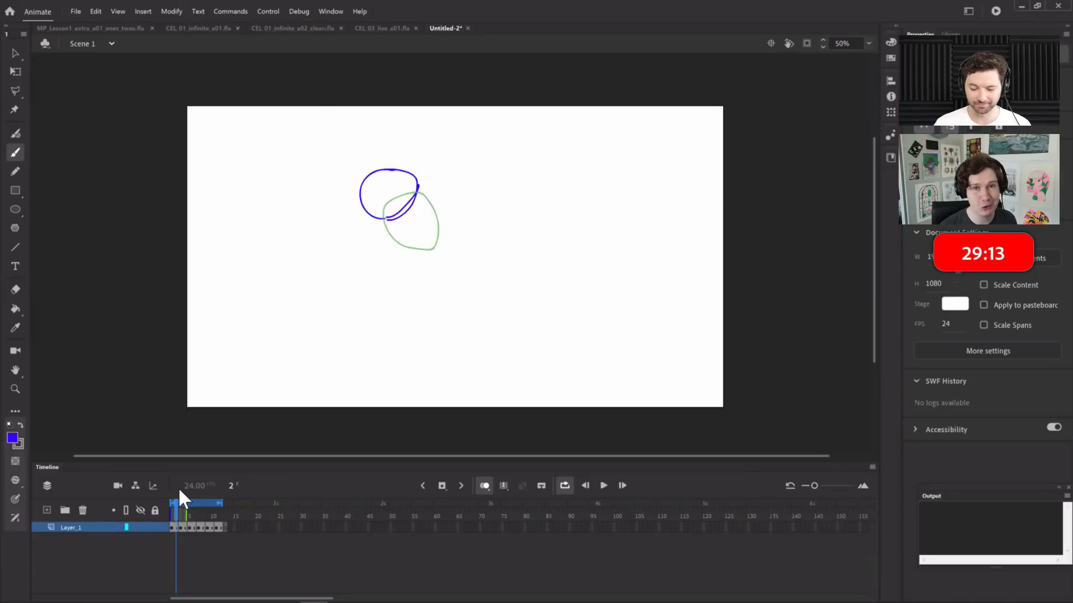
pyautogui.moveTo(205, 514)
pyautogui.mouseDown()
pyautogui.moveTo(174, 510)
pyautogui.moveTo(221, 499)
pyautogui.moveTo(174, 520)
pyautogui.mouseUp()
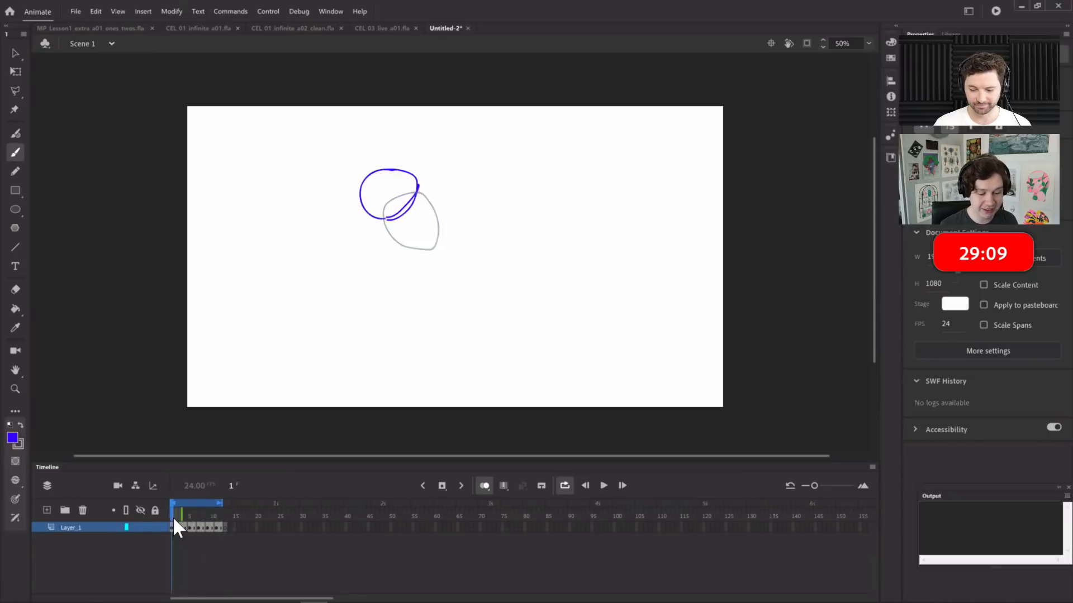
pyautogui.press('Return')
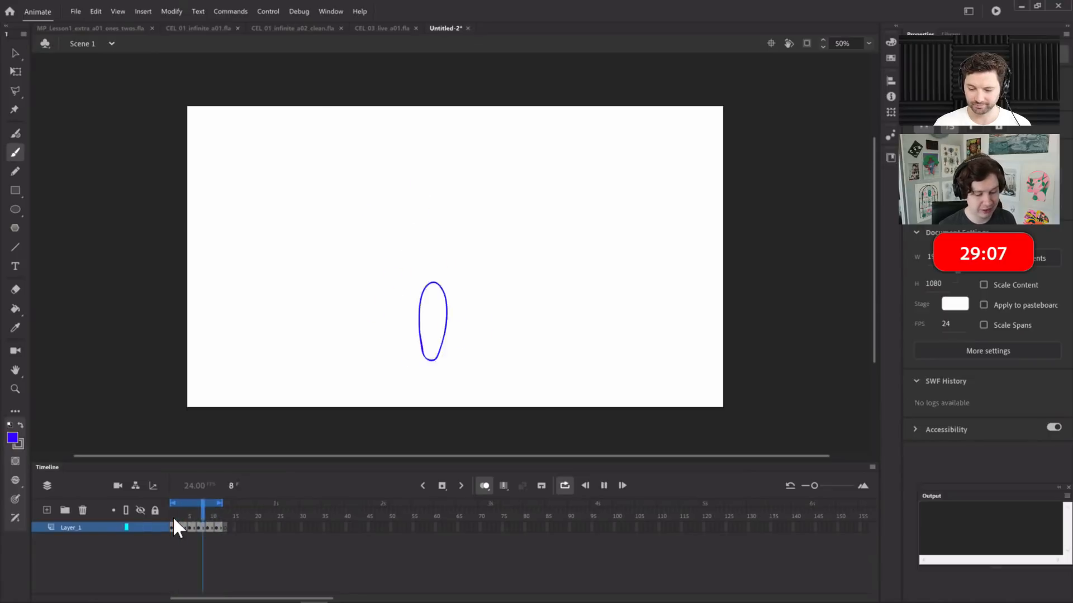
pyautogui.click(172, 515)
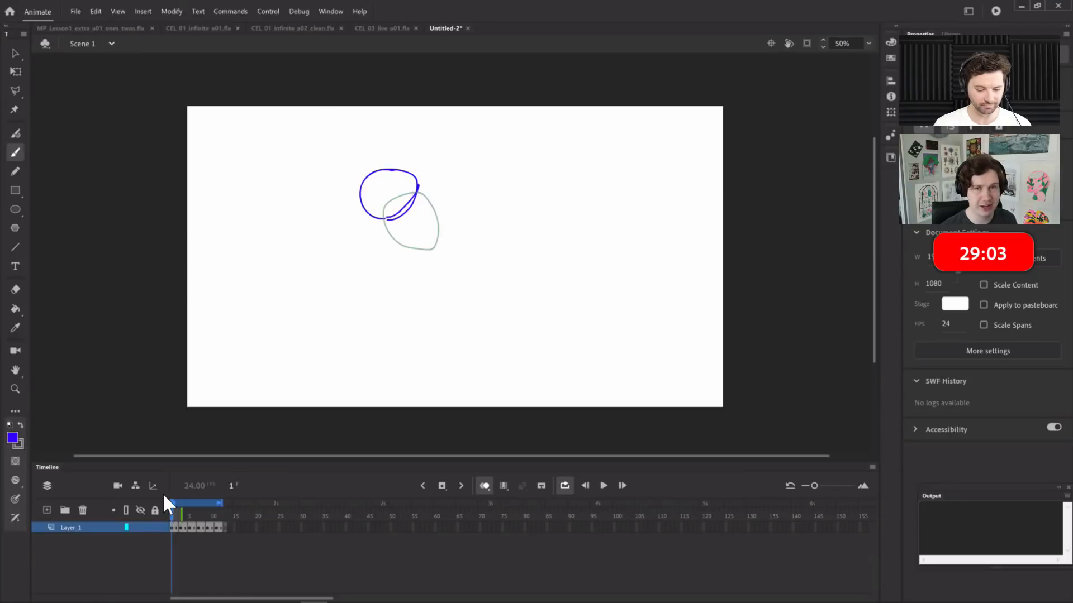
pyautogui.moveTo(172, 515)
pyautogui.mouseDown()
pyautogui.moveTo(203, 518)
pyautogui.moveTo(172, 515)
pyautogui.mouseUp()
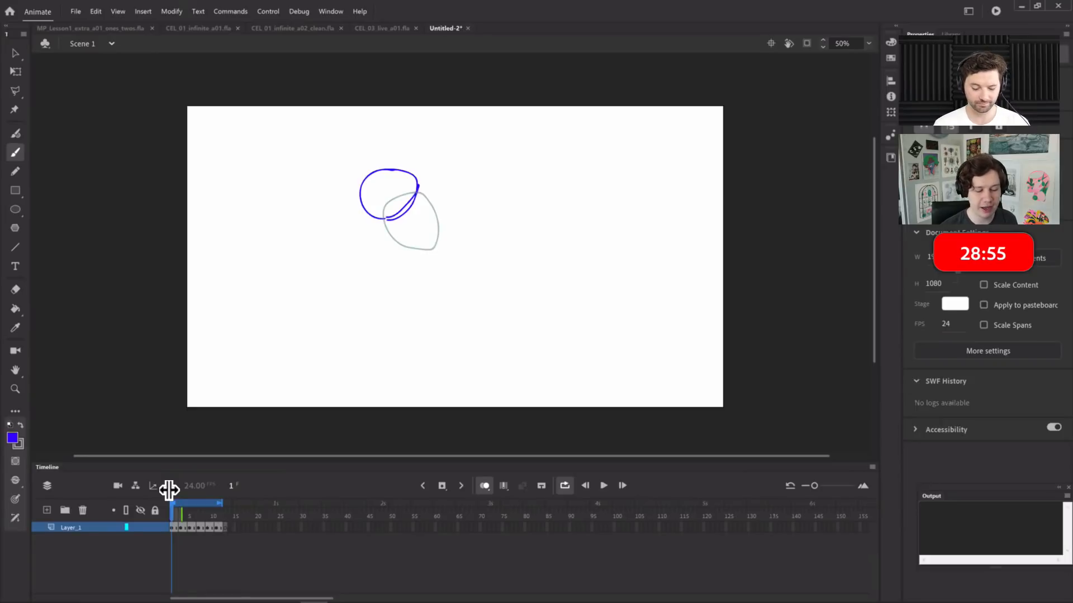
# Scrub and step through the ball and splash drawings to examine the motion between keyframes
pyautogui.moveTo(179, 514); pyautogui.dragTo(208, 515)
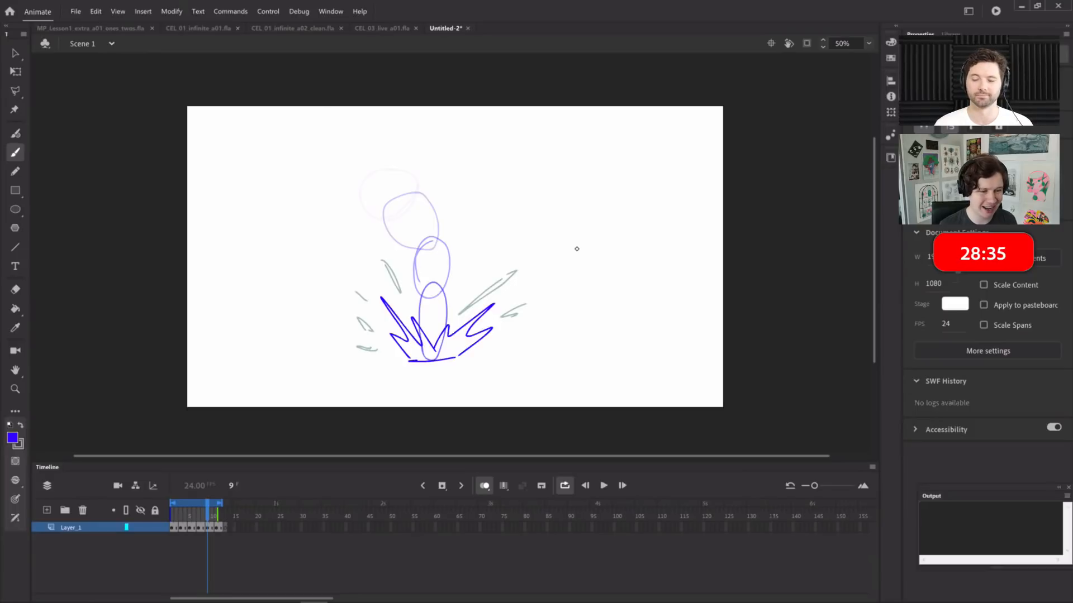
pyautogui.moveTo(203, 509); pyautogui.dragTo(194, 509)
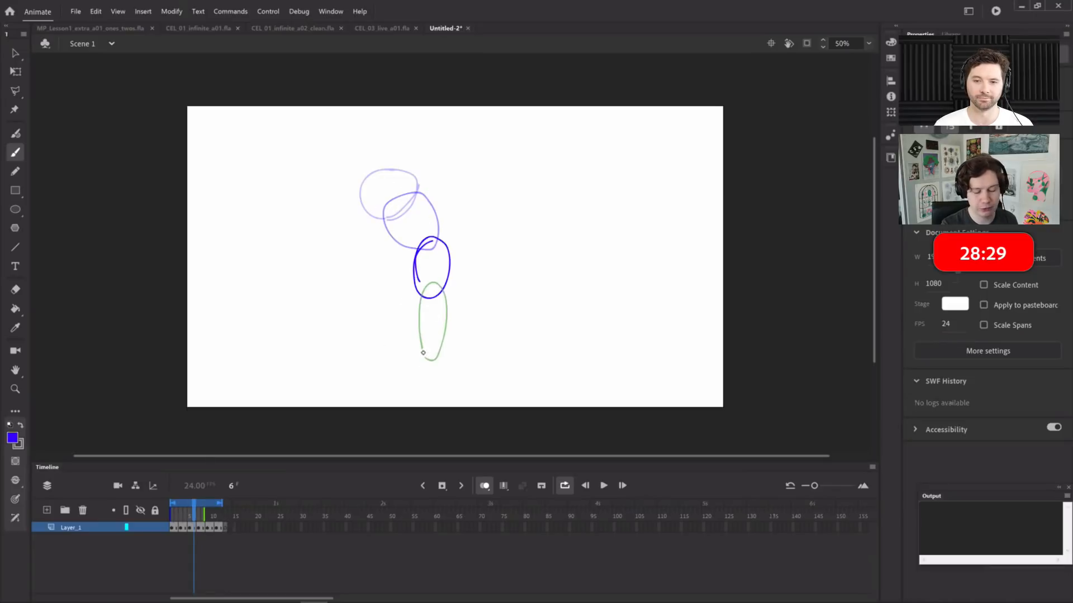
pyautogui.moveTo(201, 506)
pyautogui.mouseDown()
pyautogui.moveTo(187, 520)
pyautogui.moveTo(172, 514)
pyautogui.mouseUp()
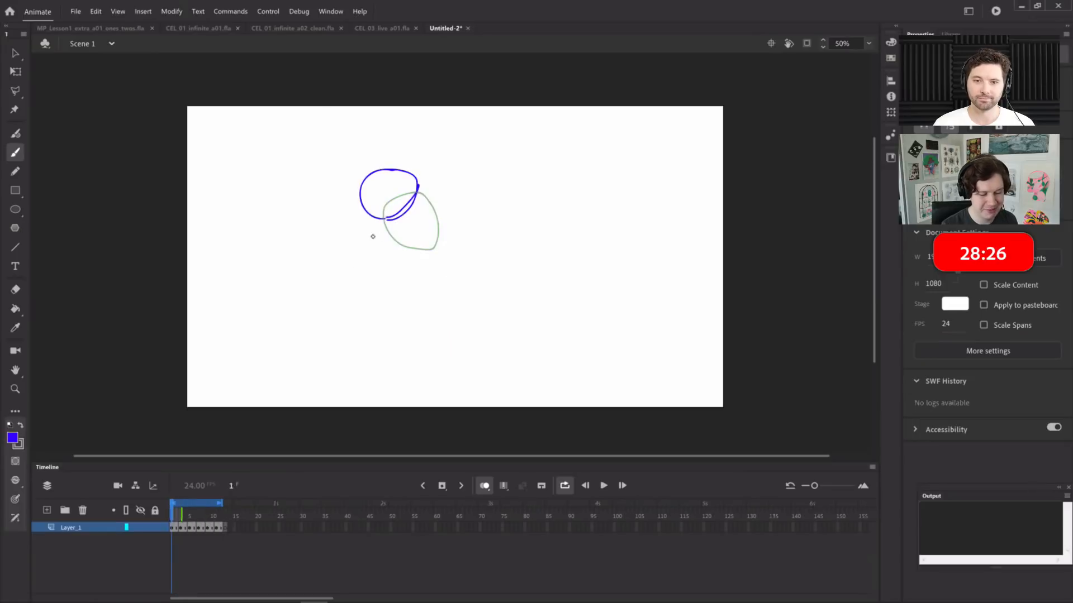
pyautogui.click(189, 514)
pyautogui.moveTo(187, 515)
pyautogui.mouseDown()
pyautogui.moveTo(220, 517)
pyautogui.moveTo(165, 517)
pyautogui.mouseUp()
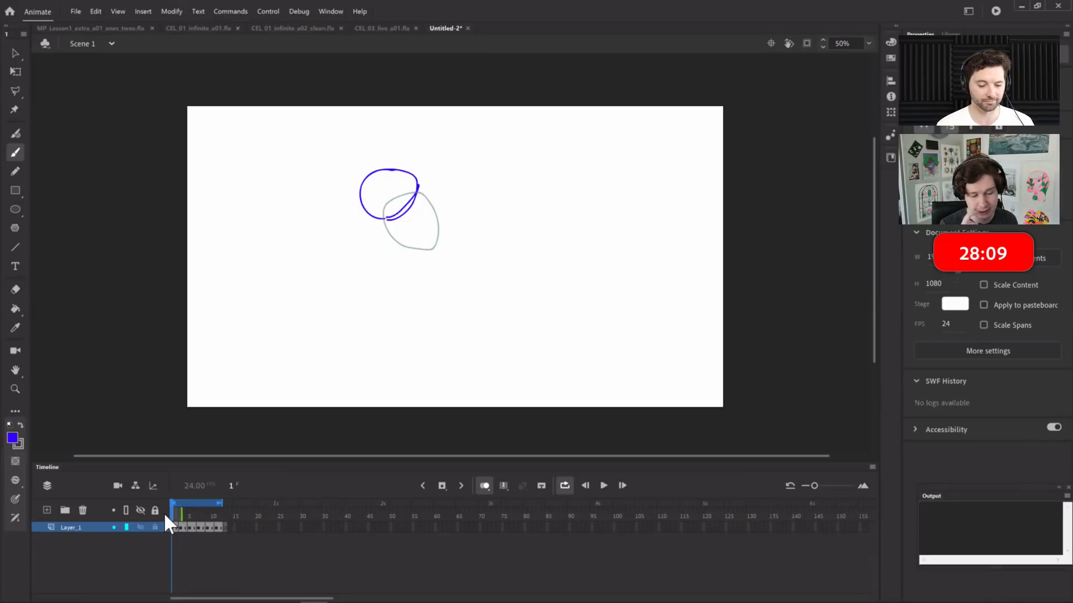
pyautogui.press('.')
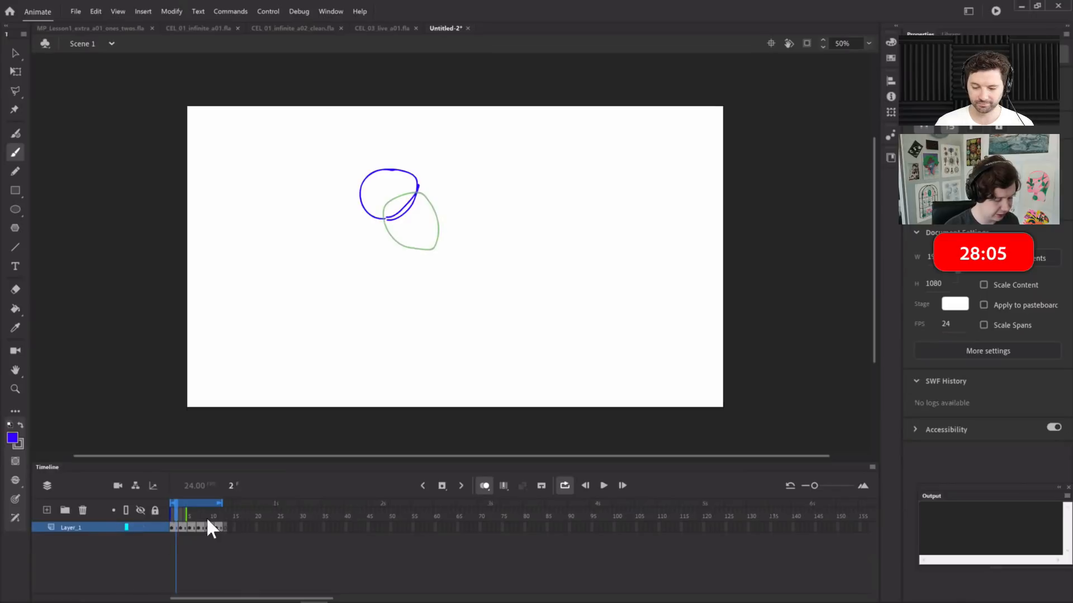
# Hide Layer_1 and add a new empty layer above it
pyautogui.click(138, 526)
pyautogui.click(47, 509)
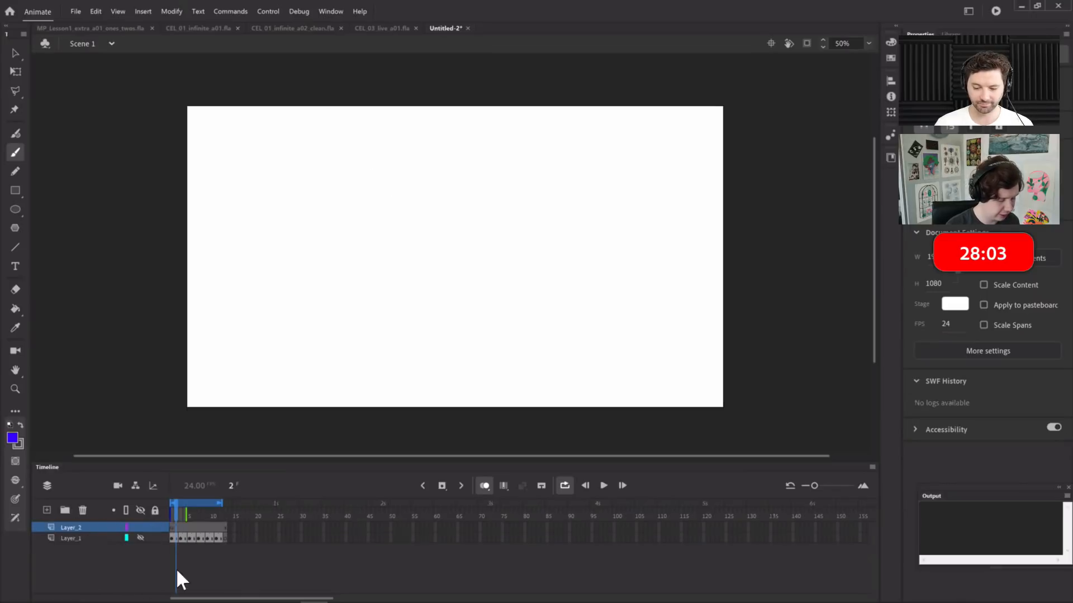
pyautogui.click(182, 514)
# Convert all frames of Layer_2 to frame-by-frame animation with a keyframe every other frame
pyautogui.moveTo(185, 528); pyautogui.dragTo(224, 537)
pyautogui.click(176, 527)
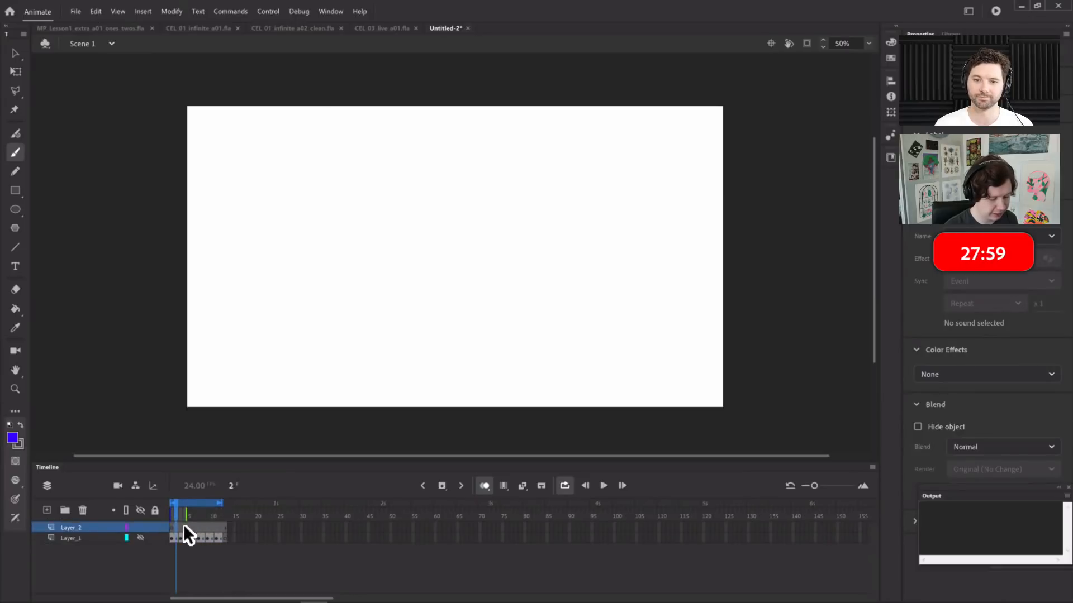
pyautogui.moveTo(172, 527); pyautogui.dragTo(223, 529)
pyautogui.rightClick(212, 525)
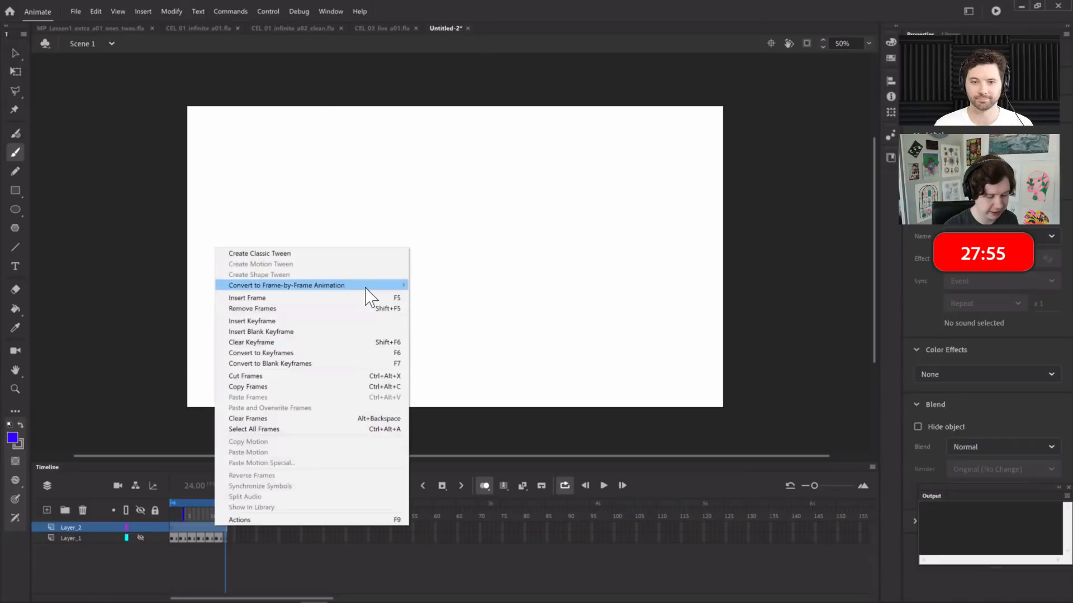
pyautogui.moveTo(368, 287)
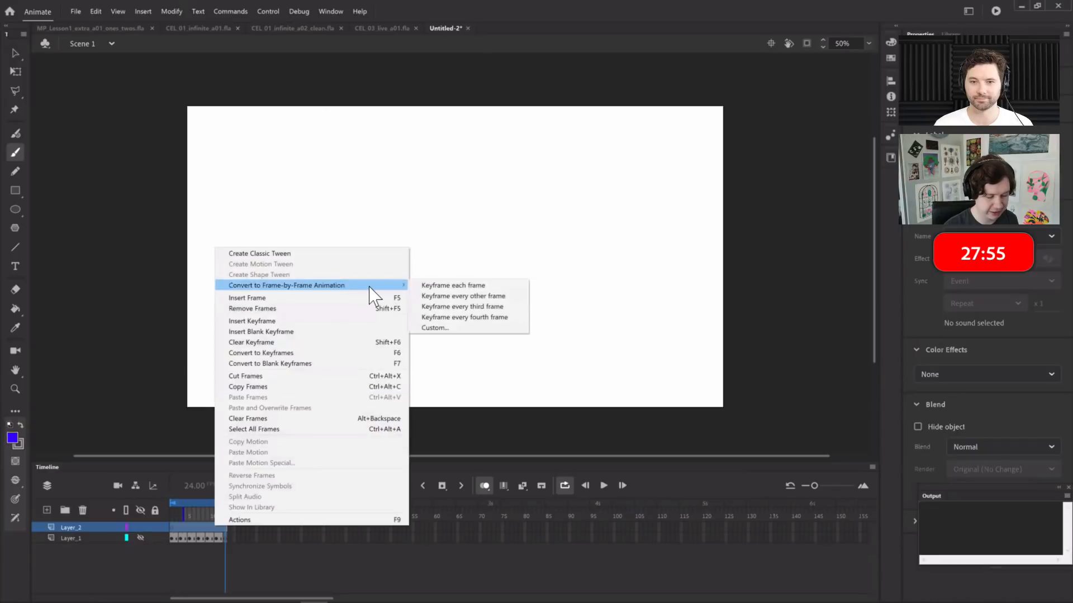
pyautogui.click(503, 296)
pyautogui.click(251, 557)
# Paint a rough circle outline on the left half of the stage in the first keyframe of Layer_2
pyautogui.click(203, 520)
pyautogui.click(197, 523)
pyautogui.click(176, 523)
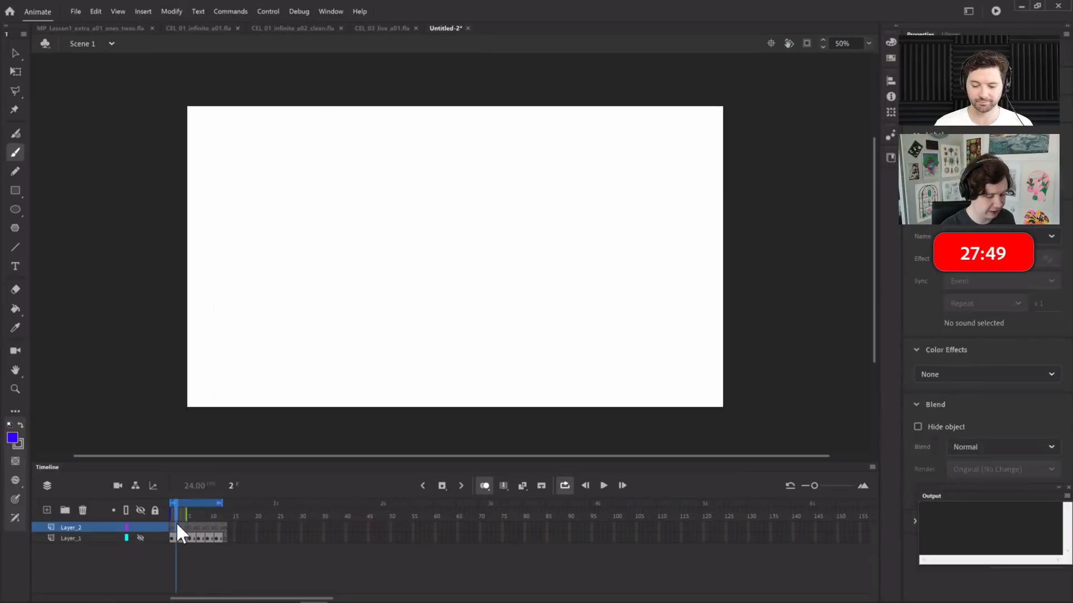
pyautogui.press('b')
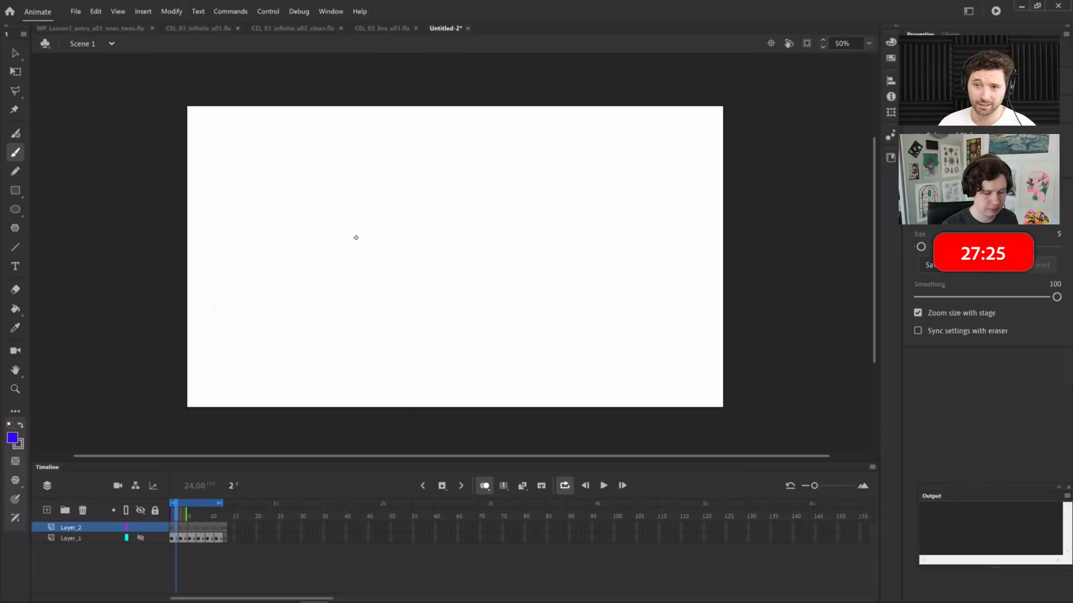
pyautogui.moveTo(347, 257)
pyautogui.mouseDown()
pyautogui.moveTo(344, 195)
pyautogui.moveTo(378, 240)
pyautogui.moveTo(300, 255)
pyautogui.mouseUp()
pyautogui.hotkey('ctrl', 'z')
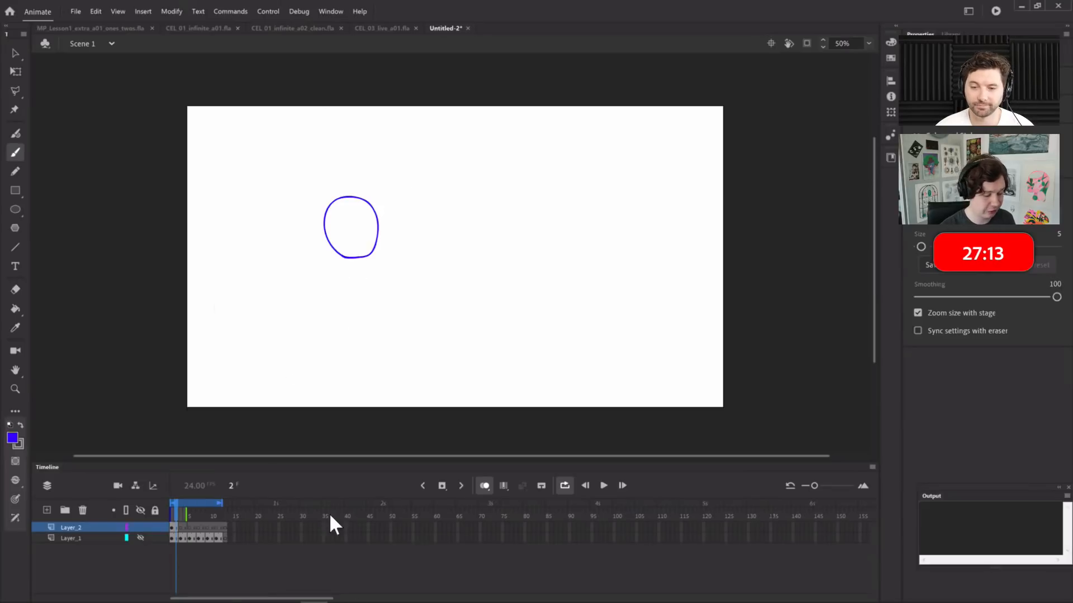
# Paint a triangle outline on the right half of the stage at frame 11 of Layer_2, and scrub back to the circle
pyautogui.click(216, 527)
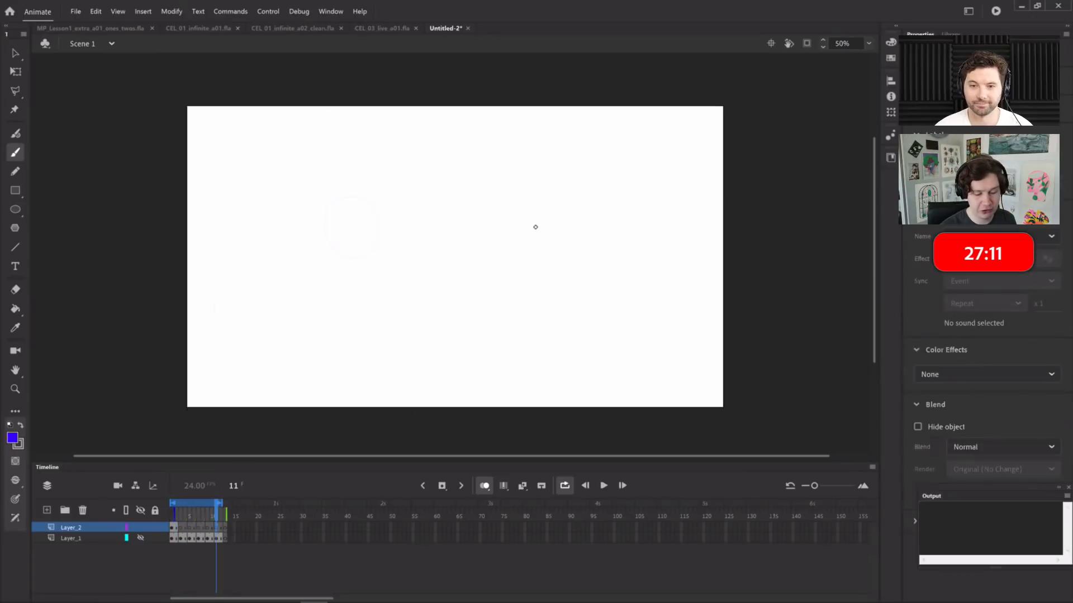
pyautogui.moveTo(565, 194)
pyautogui.mouseDown()
pyautogui.moveTo(549, 247)
pyautogui.moveTo(538, 246)
pyautogui.moveTo(567, 242)
pyautogui.moveTo(609, 195)
pyautogui.moveTo(564, 193)
pyautogui.moveTo(603, 237)
pyautogui.mouseUp()
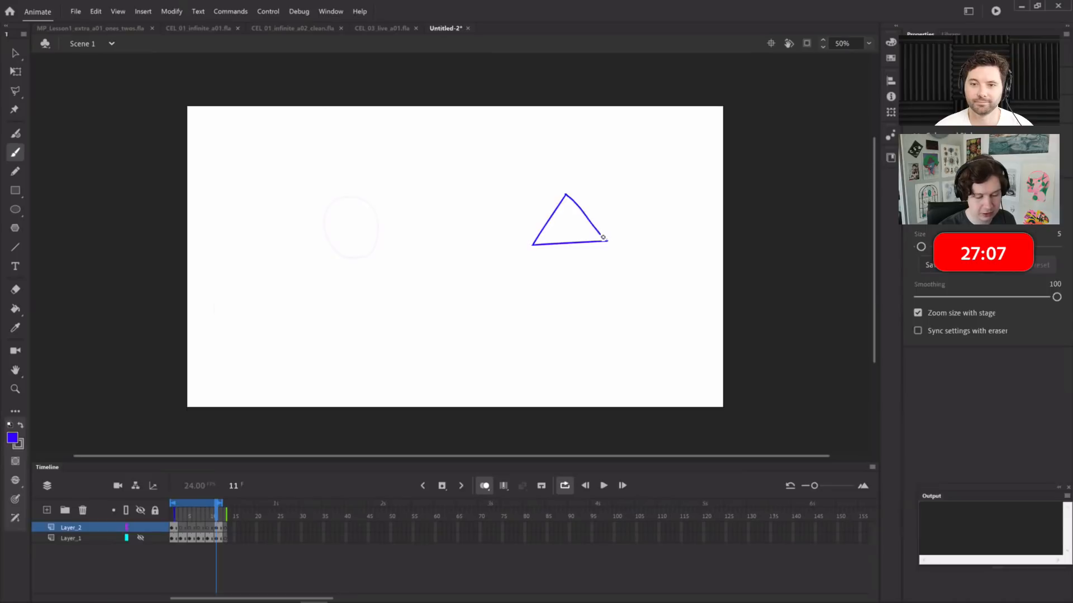
pyautogui.moveTo(202, 515); pyautogui.dragTo(180, 515)
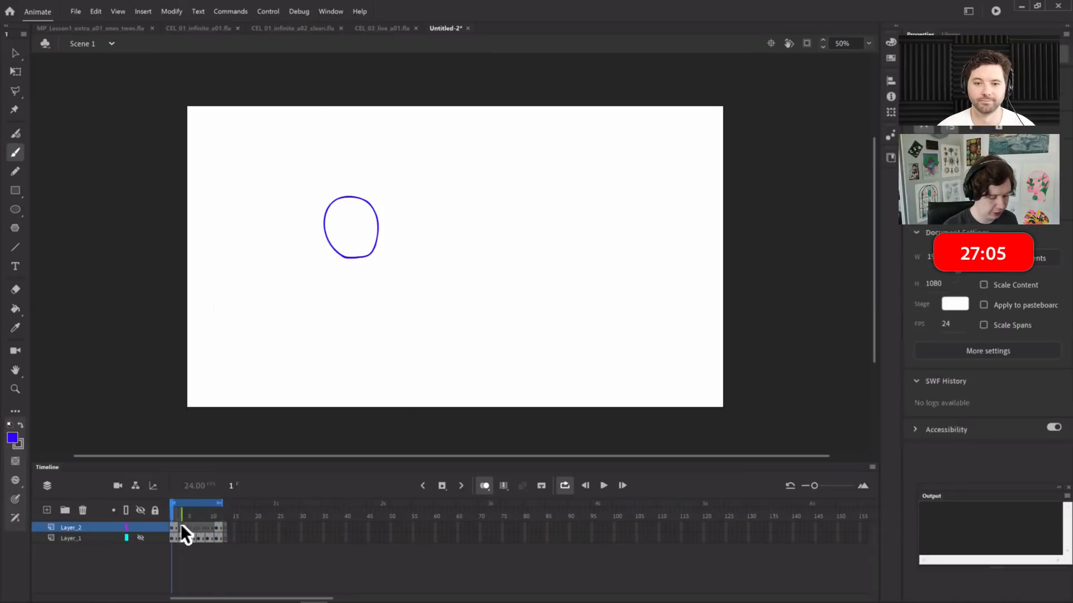
# Try painting in-between shapes straight ahead from the circle toward the triangle on successive Layer_2 keyframes, starting at frame 3
pyautogui.click(180, 525)
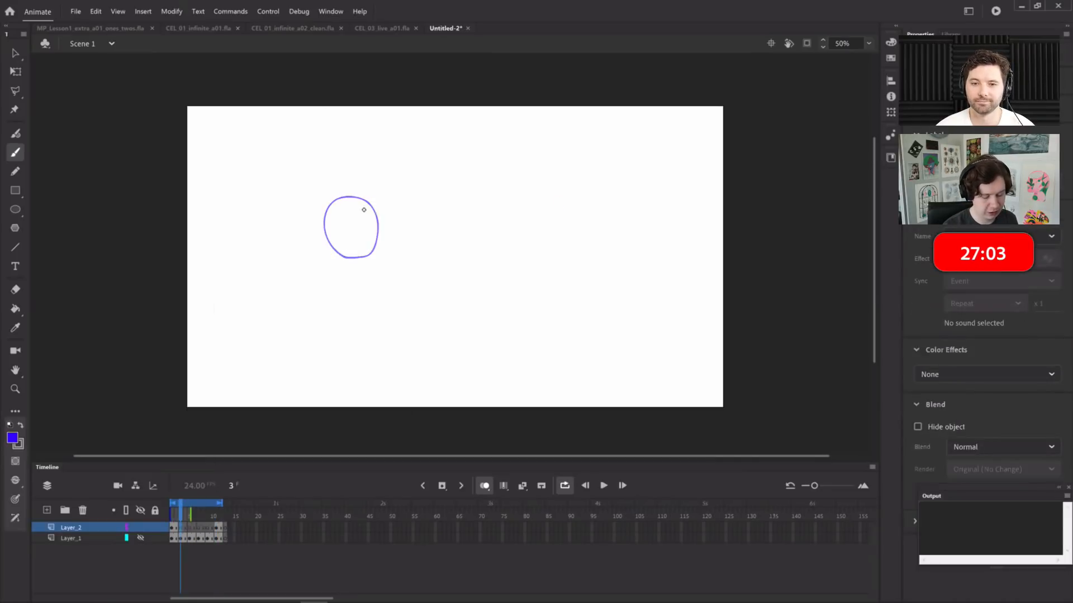
pyautogui.moveTo(385, 242)
pyautogui.mouseDown()
pyautogui.moveTo(370, 247)
pyautogui.moveTo(379, 252)
pyautogui.mouseUp()
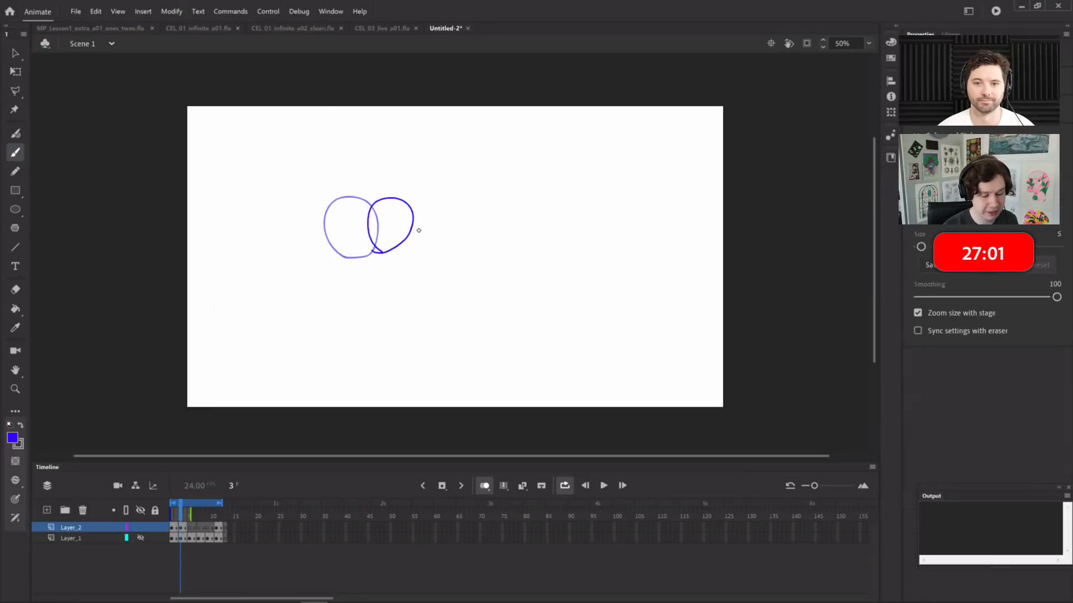
pyautogui.moveTo(430, 199); pyautogui.dragTo(410, 223)
pyautogui.moveTo(445, 218)
pyautogui.mouseDown()
pyautogui.moveTo(476, 180)
pyautogui.moveTo(445, 219)
pyautogui.mouseUp()
pyautogui.moveTo(534, 203)
pyautogui.mouseDown()
pyautogui.moveTo(512, 218)
pyautogui.moveTo(585, 210)
pyautogui.mouseUp()
pyautogui.click(217, 511)
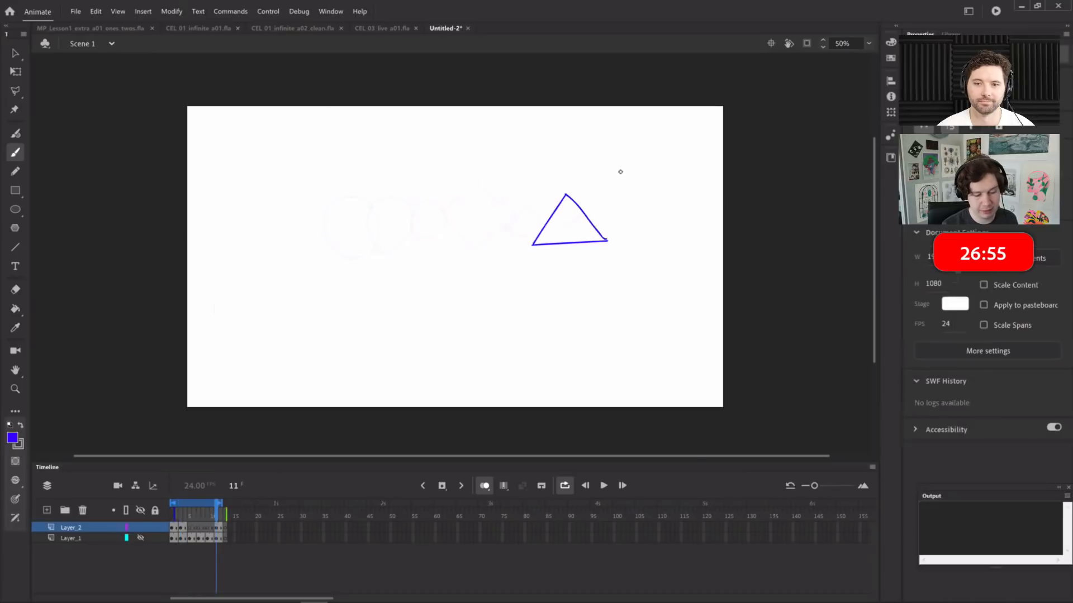
# Undo the in-between drawings on Layer_2, keeping only the original circle and triangle
pyautogui.hotkey('ctrl', 'z')
pyautogui.hotkey('ctrl', 'z')
pyautogui.hotkey('ctrl', 'z')
pyautogui.hotkey('ctrl', 'z')
pyautogui.hotkey('ctrl', 'z')
pyautogui.hotkey('ctrl', 'z')
pyautogui.hotkey('ctrl', 'z')
pyautogui.hotkey('ctrl', 'z')
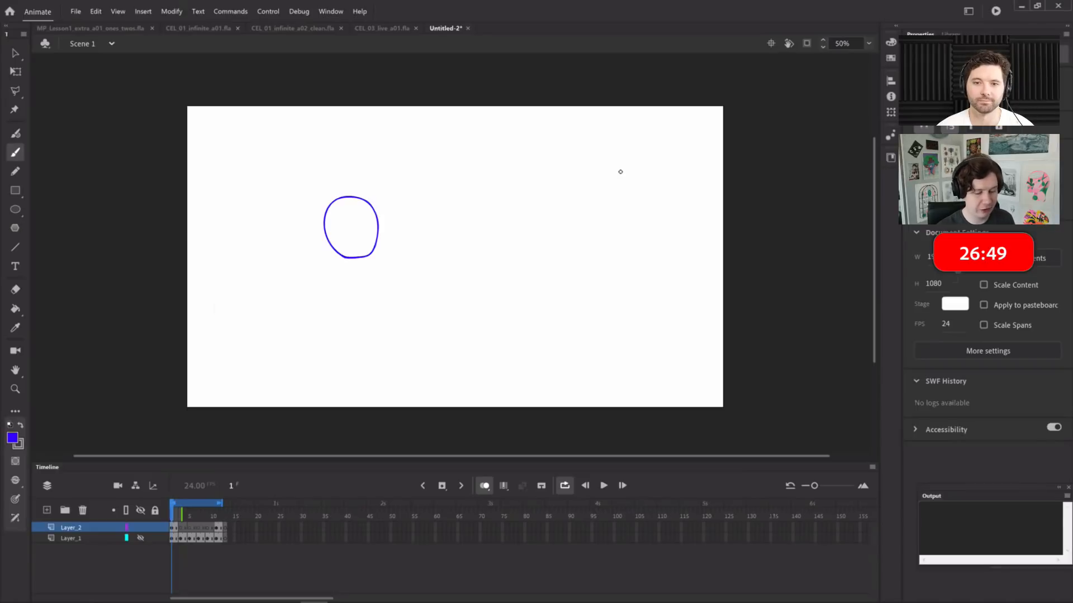
# Try painting an oversized, distorted in-between shape overlapping the triangle at frame 9 of Layer_2, and undo it
pyautogui.click(199, 517)
pyautogui.click(209, 516)
pyautogui.moveTo(540, 171)
pyautogui.mouseDown()
pyautogui.moveTo(492, 185)
pyautogui.moveTo(494, 253)
pyautogui.moveTo(578, 260)
pyautogui.moveTo(538, 169)
pyautogui.mouseUp()
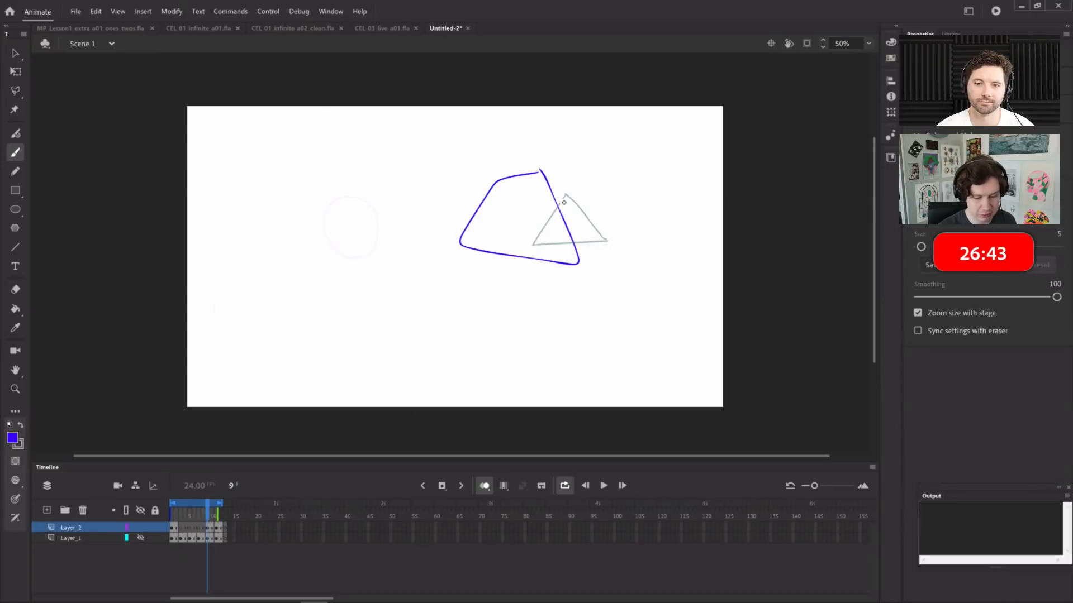
pyautogui.moveTo(522, 236); pyautogui.dragTo(514, 252)
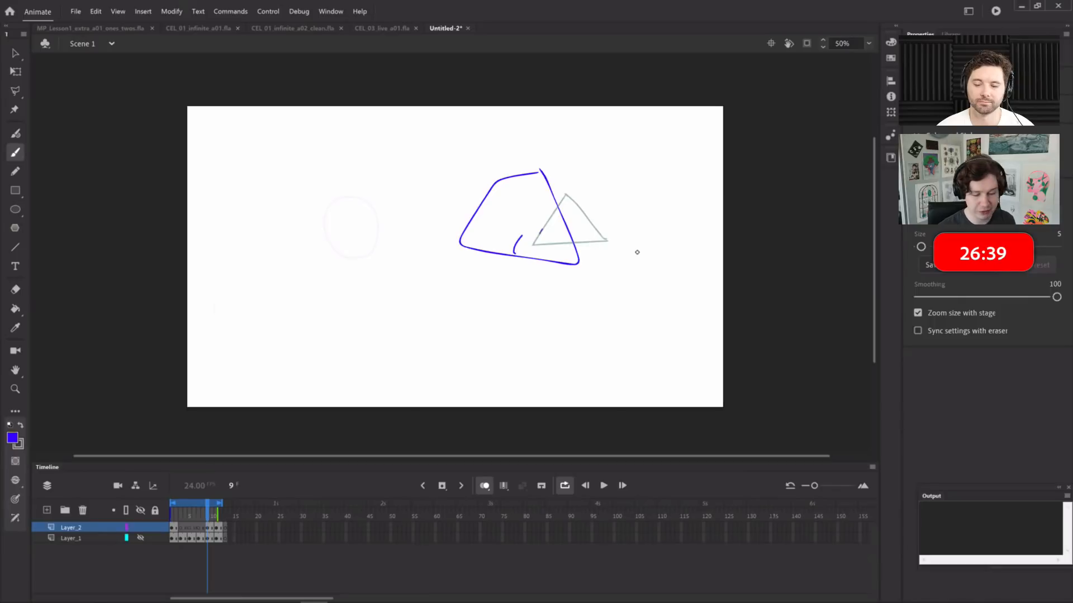
pyautogui.hotkey('ctrl', 'z')
pyautogui.hotkey('ctrl', 'z')
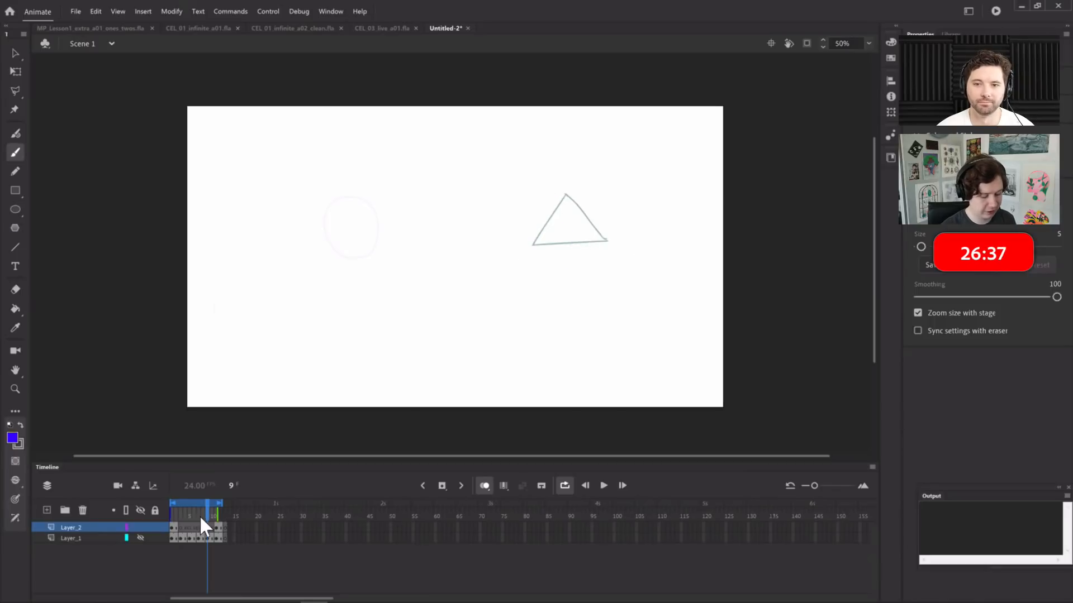
# Widen the onion skin to reach the triangle, and lengthen Layer_2 so the triangle falls on frame 13, extending the loop range to match
pyautogui.click(199, 515)
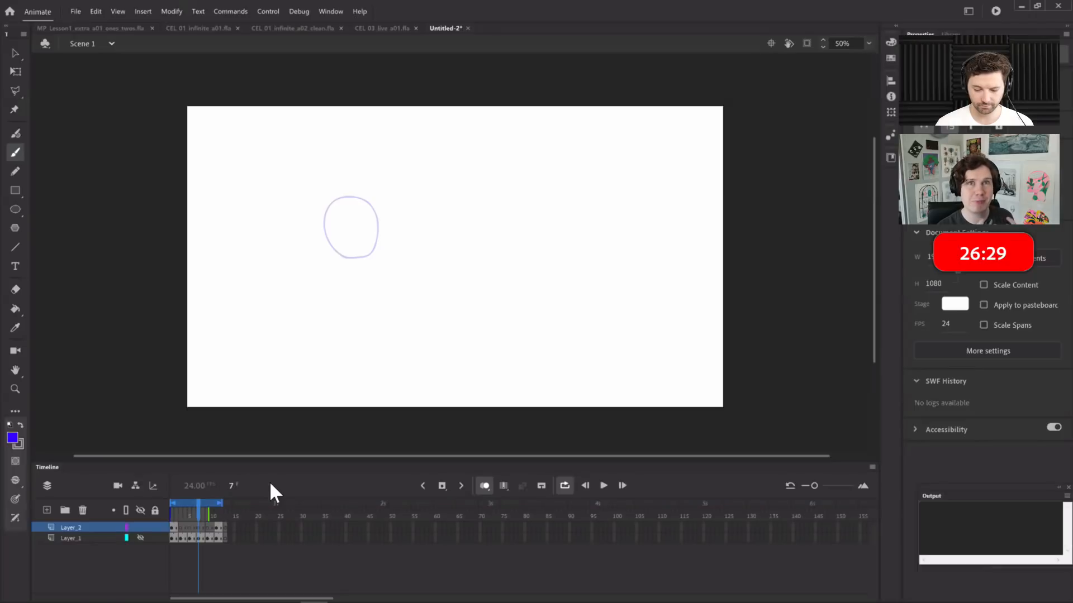
pyautogui.moveTo(212, 516)
pyautogui.mouseDown()
pyautogui.moveTo(230, 513)
pyautogui.moveTo(224, 520)
pyautogui.mouseUp()
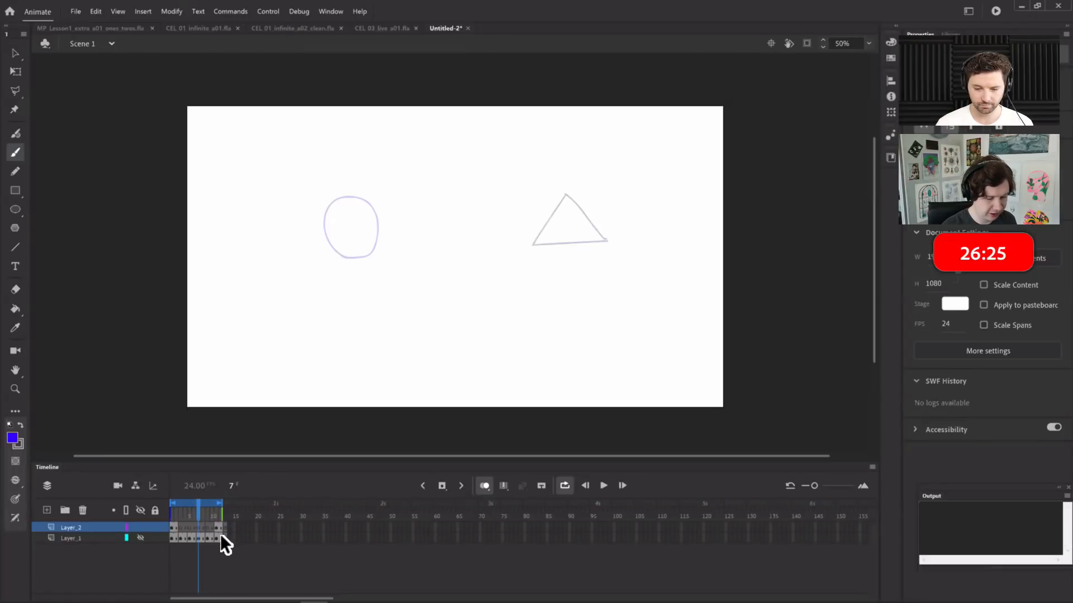
pyautogui.click(196, 527)
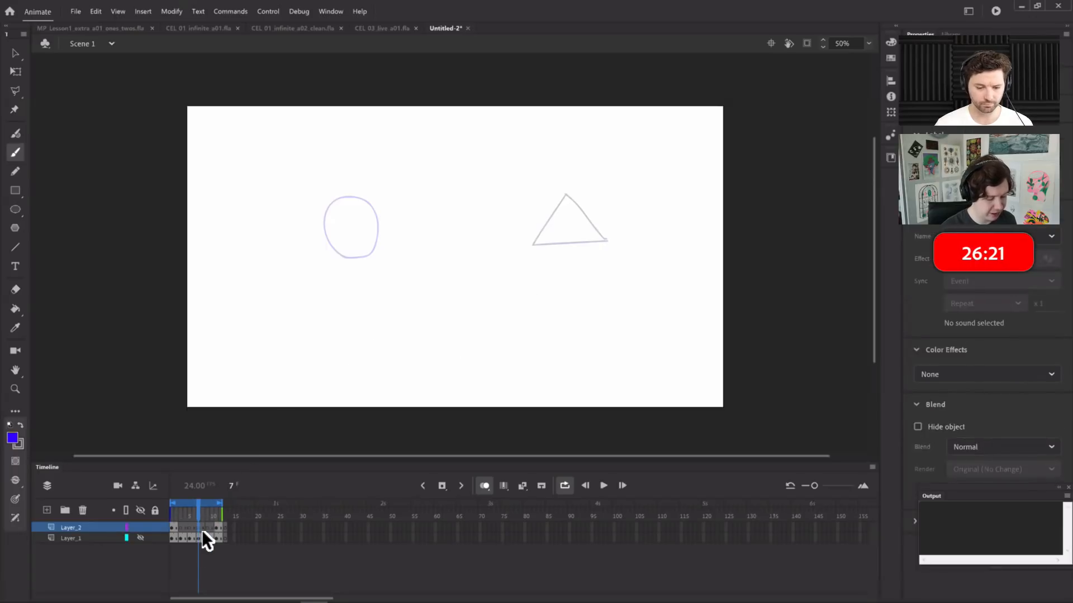
pyautogui.click(210, 532)
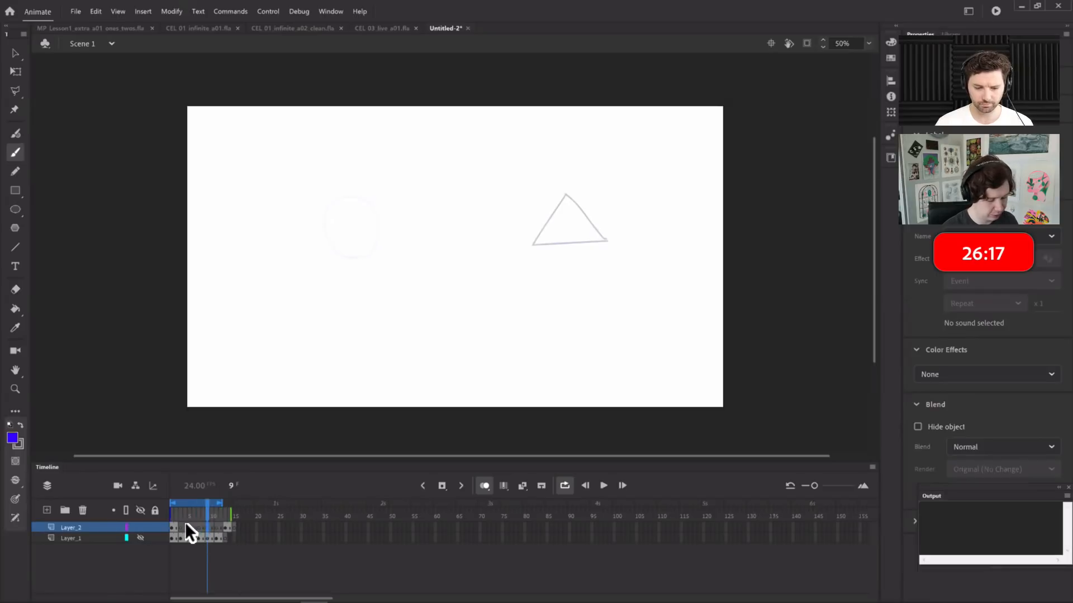
pyautogui.moveTo(222, 504); pyautogui.dragTo(236, 514)
# Paint the halfway shape at frame 7 of Layer_2, midway between circle and triangle, with a rounded left side and a pointed right side
pyautogui.click(198, 529)
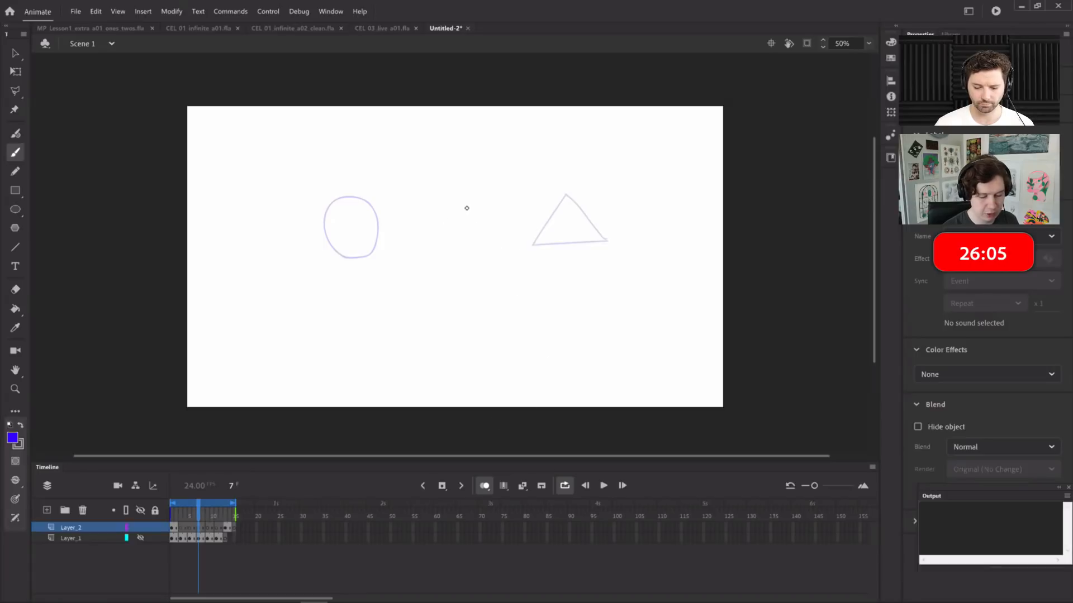
pyautogui.moveTo(458, 195)
pyautogui.mouseDown()
pyautogui.moveTo(503, 236)
pyautogui.moveTo(449, 241)
pyautogui.mouseUp()
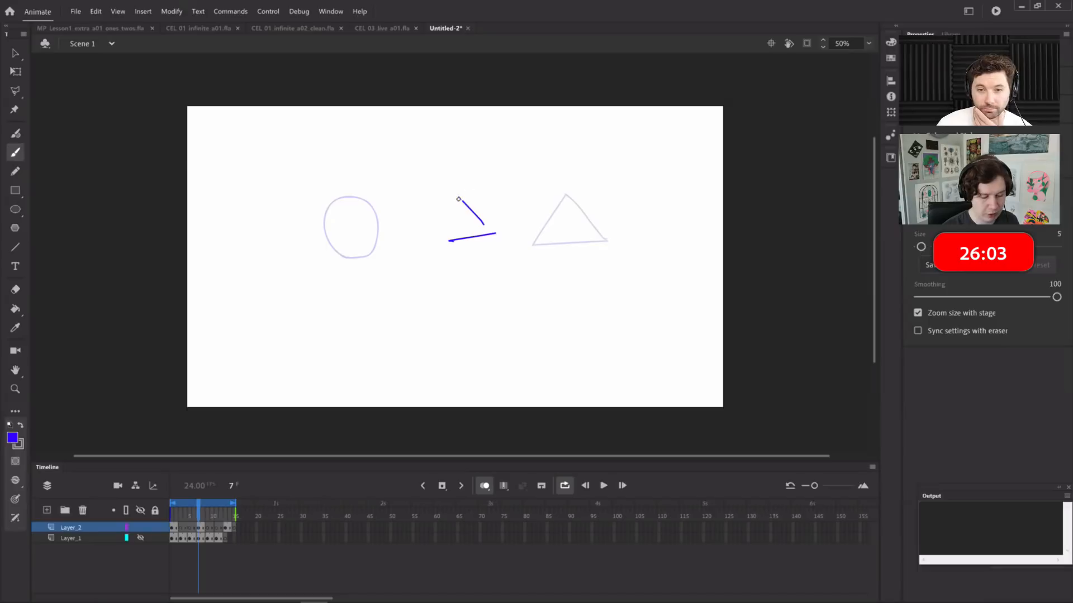
pyautogui.moveTo(459, 196)
pyautogui.mouseDown()
pyautogui.moveTo(434, 208)
pyautogui.moveTo(449, 240)
pyautogui.mouseUp()
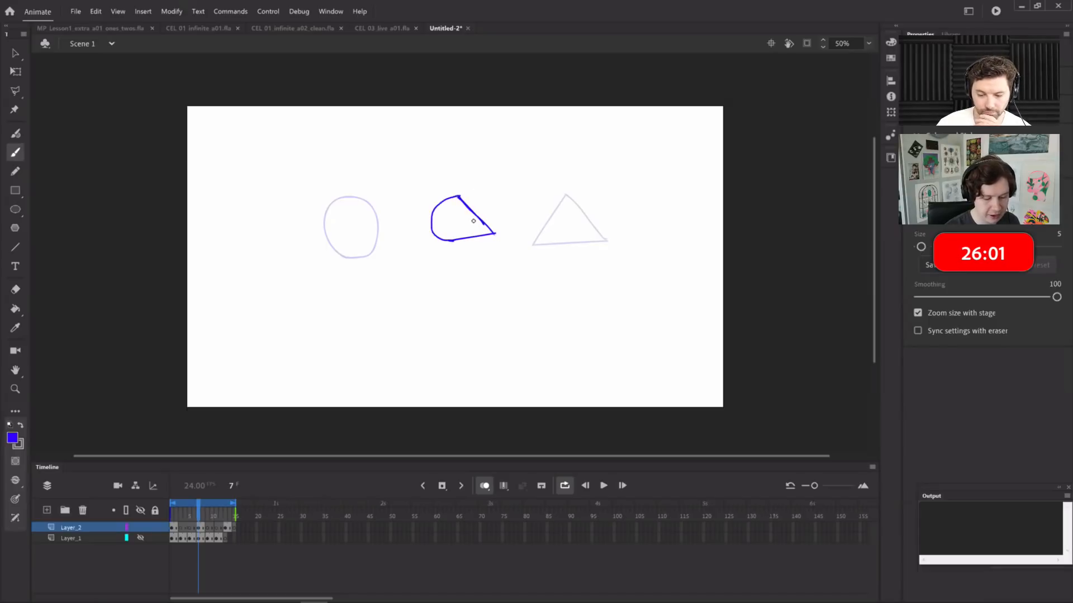
# Paint a slightly shifted circle at frame 3 of Layer_2 and a circle with a pointed right side at frame 5
pyautogui.click(190, 527)
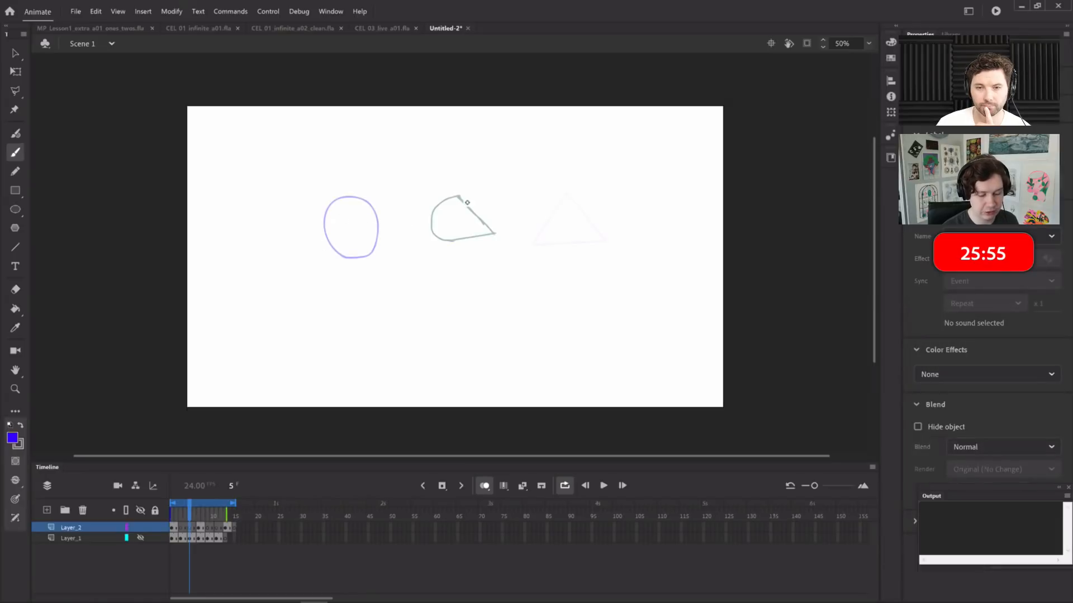
pyautogui.click(180, 527)
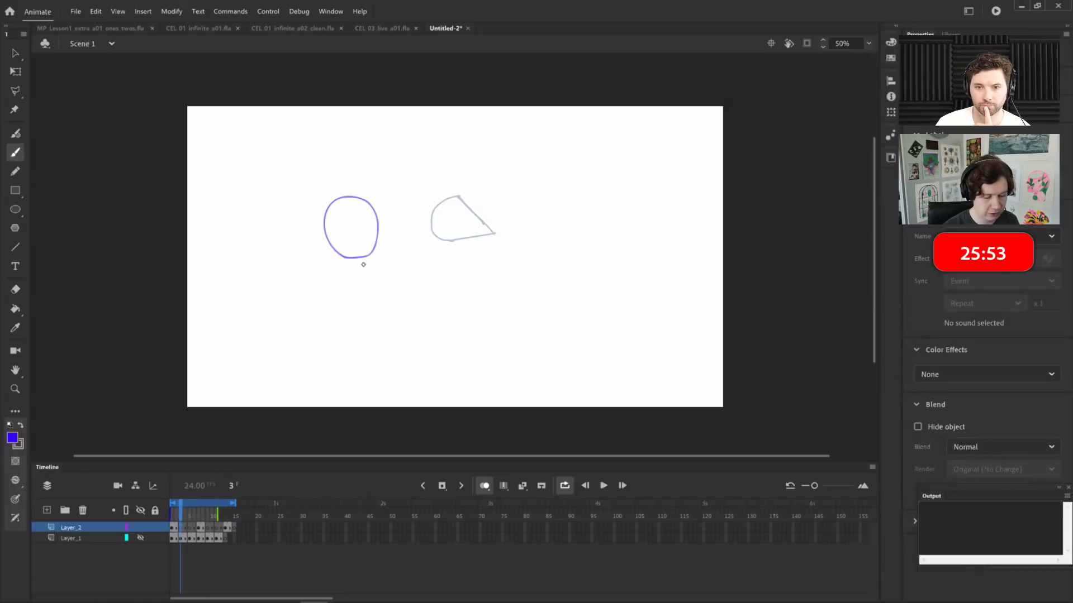
pyautogui.moveTo(347, 199)
pyautogui.mouseDown()
pyautogui.moveTo(341, 225)
pyautogui.moveTo(330, 221)
pyautogui.moveTo(381, 242)
pyautogui.moveTo(387, 213)
pyautogui.mouseUp()
pyautogui.moveTo(376, 200)
pyautogui.mouseDown()
pyautogui.moveTo(378, 245)
pyautogui.moveTo(363, 259)
pyautogui.moveTo(387, 233)
pyautogui.moveTo(387, 212)
pyautogui.moveTo(385, 247)
pyautogui.mouseUp()
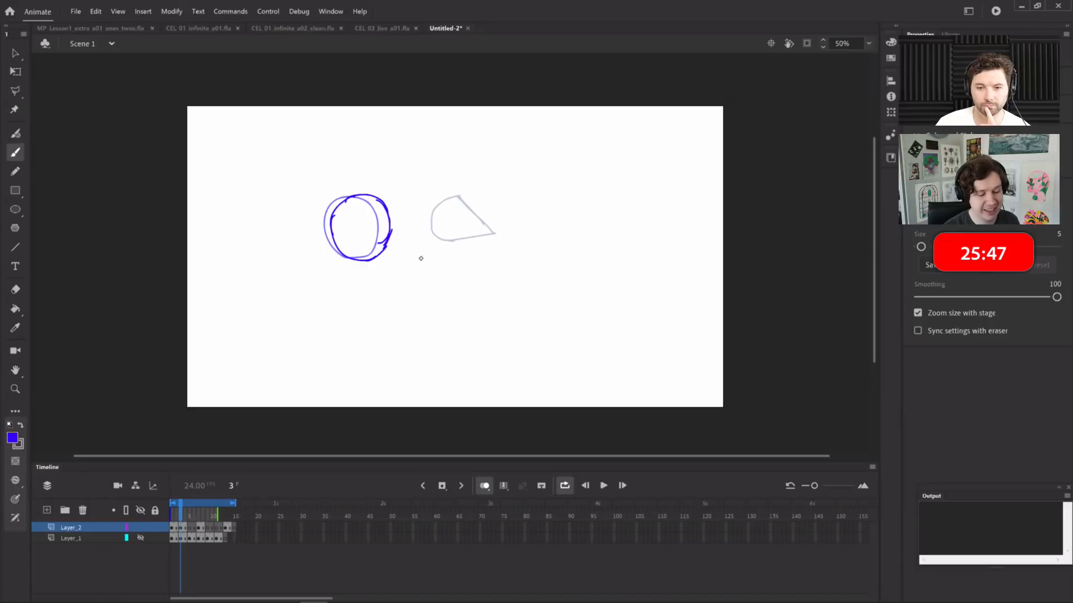
pyautogui.click(189, 527)
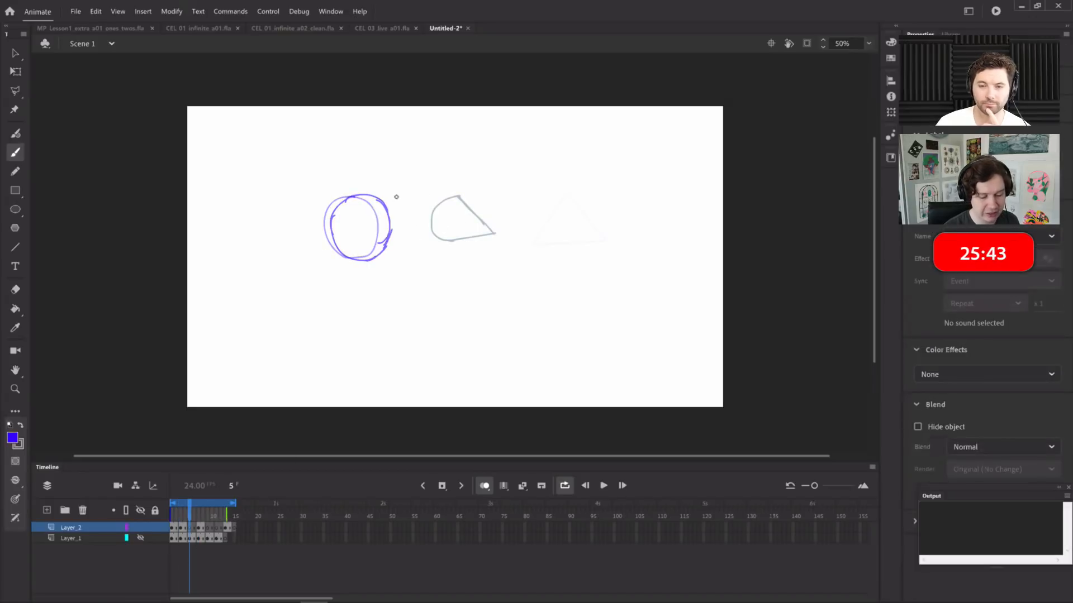
pyautogui.moveTo(402, 195)
pyautogui.mouseDown()
pyautogui.moveTo(419, 242)
pyautogui.moveTo(389, 231)
pyautogui.moveTo(393, 202)
pyautogui.moveTo(412, 213)
pyautogui.moveTo(405, 199)
pyautogui.moveTo(410, 245)
pyautogui.moveTo(428, 218)
pyautogui.moveTo(416, 202)
pyautogui.moveTo(428, 228)
pyautogui.moveTo(409, 240)
pyautogui.moveTo(424, 214)
pyautogui.mouseUp()
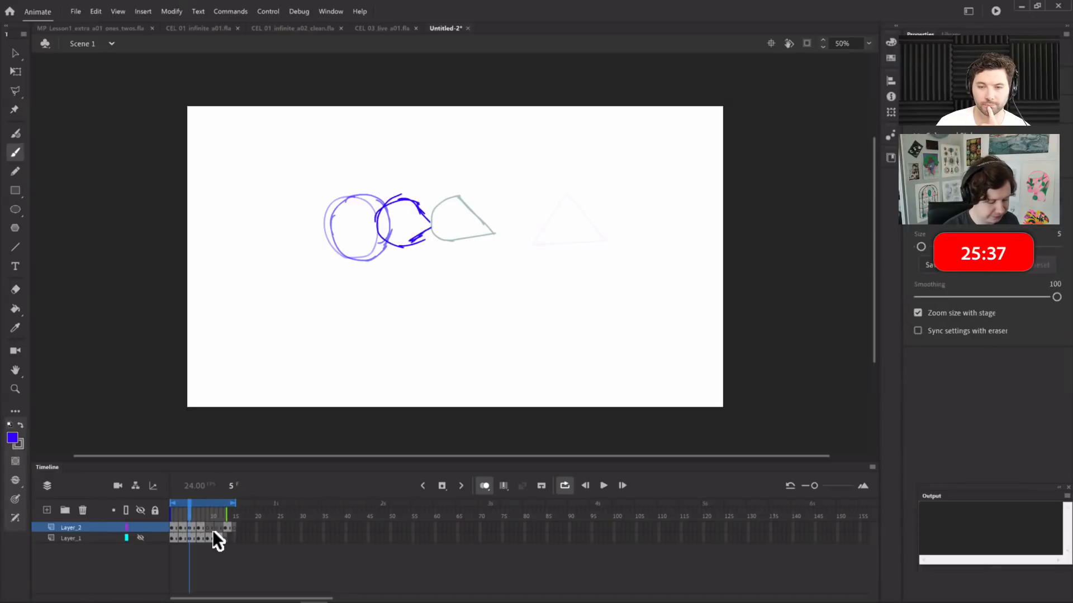
pyautogui.click(216, 528)
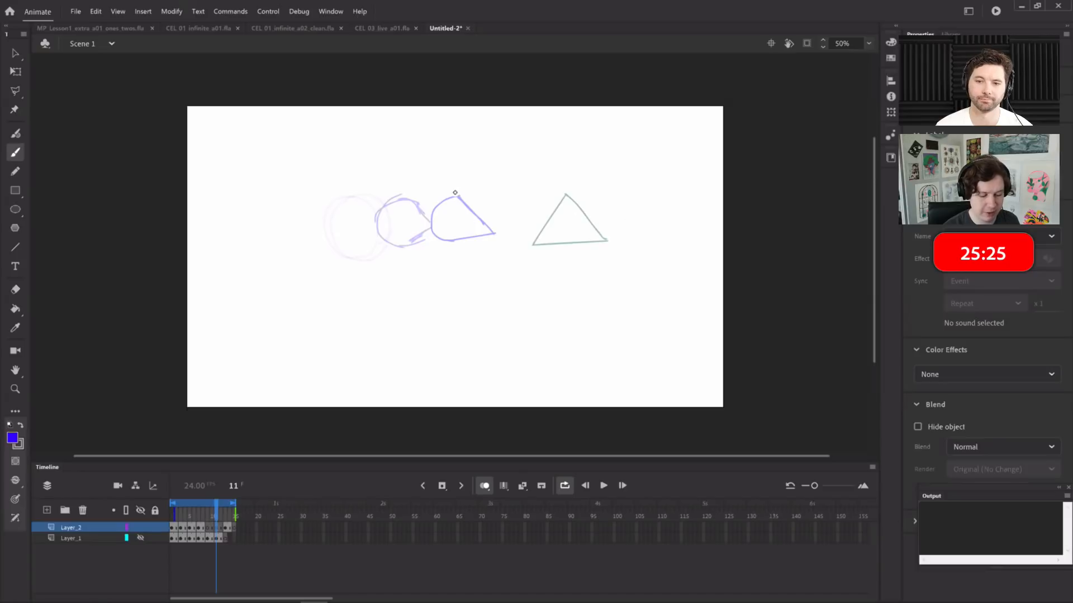
pyautogui.moveTo(459, 192); pyautogui.dragTo(434, 230)
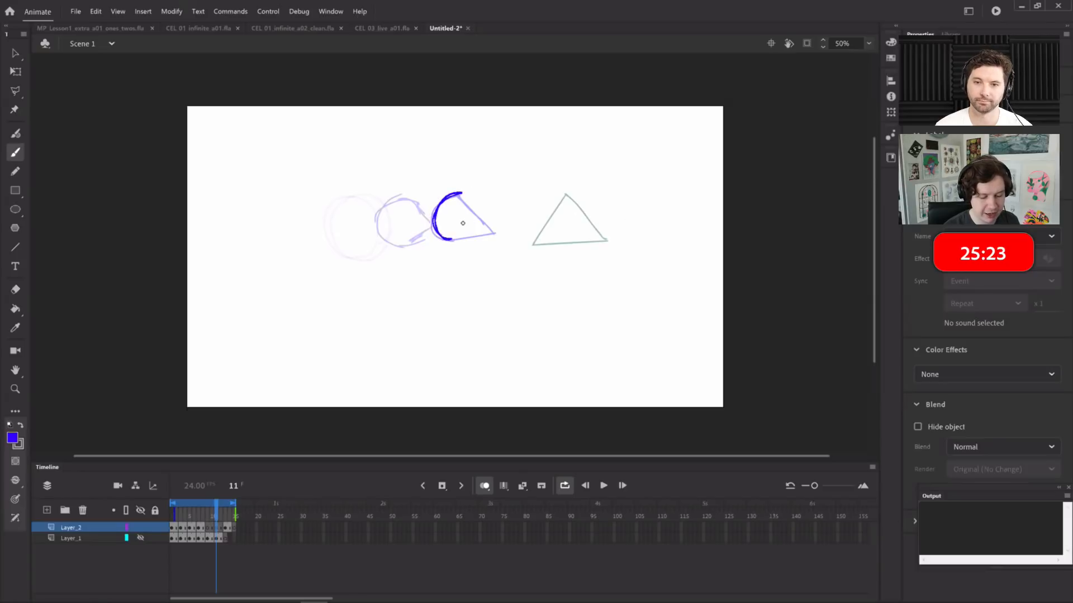
pyautogui.moveTo(462, 189); pyautogui.dragTo(445, 249)
pyautogui.hotkey('ctrl', 'z')
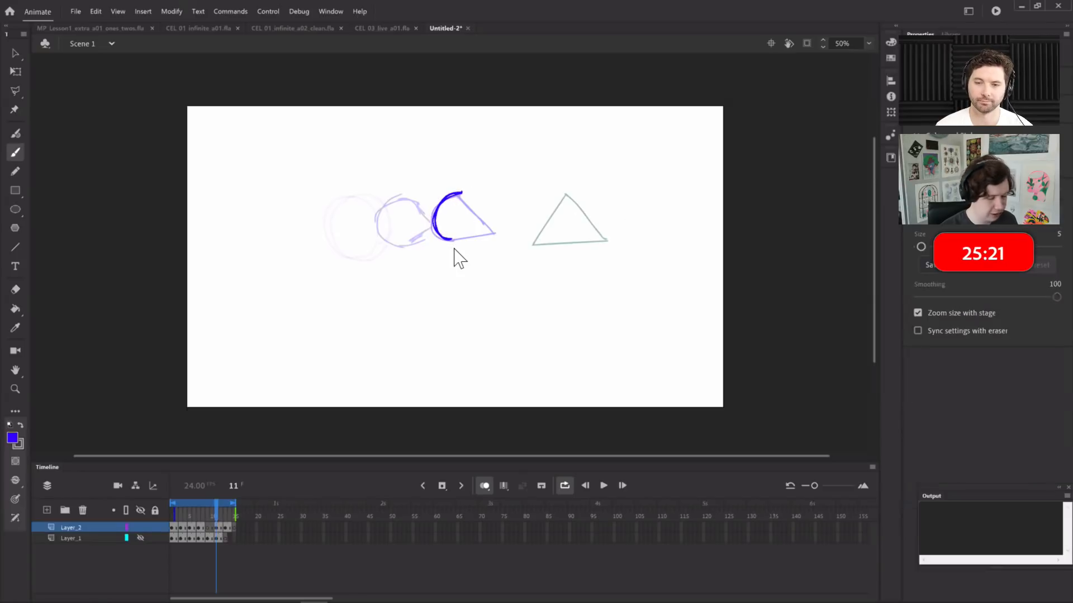
pyautogui.hotkey('ctrl', 'z')
# Paint a triangle with a curved left side at frame 11 of Layer_2 and a rounded, pointed transitional shape at frame 9
pyautogui.click(216, 525)
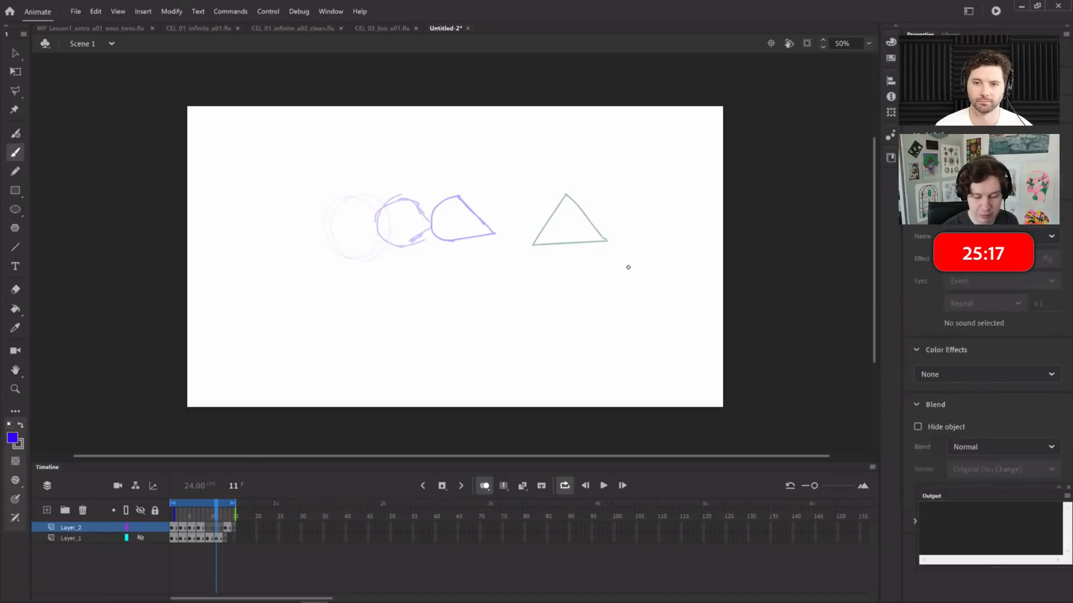
pyautogui.moveTo(556, 194); pyautogui.dragTo(593, 237)
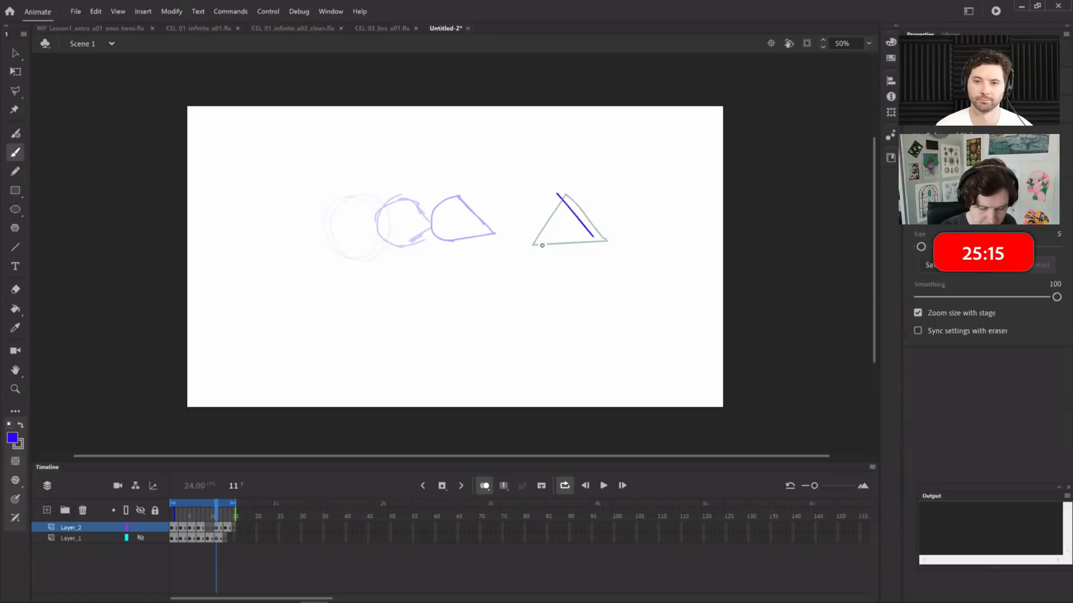
pyautogui.moveTo(529, 242); pyautogui.dragTo(580, 234)
pyautogui.moveTo(547, 201)
pyautogui.mouseDown()
pyautogui.moveTo(522, 247)
pyautogui.moveTo(555, 194)
pyautogui.moveTo(516, 245)
pyautogui.moveTo(537, 239)
pyautogui.moveTo(555, 190)
pyautogui.mouseUp()
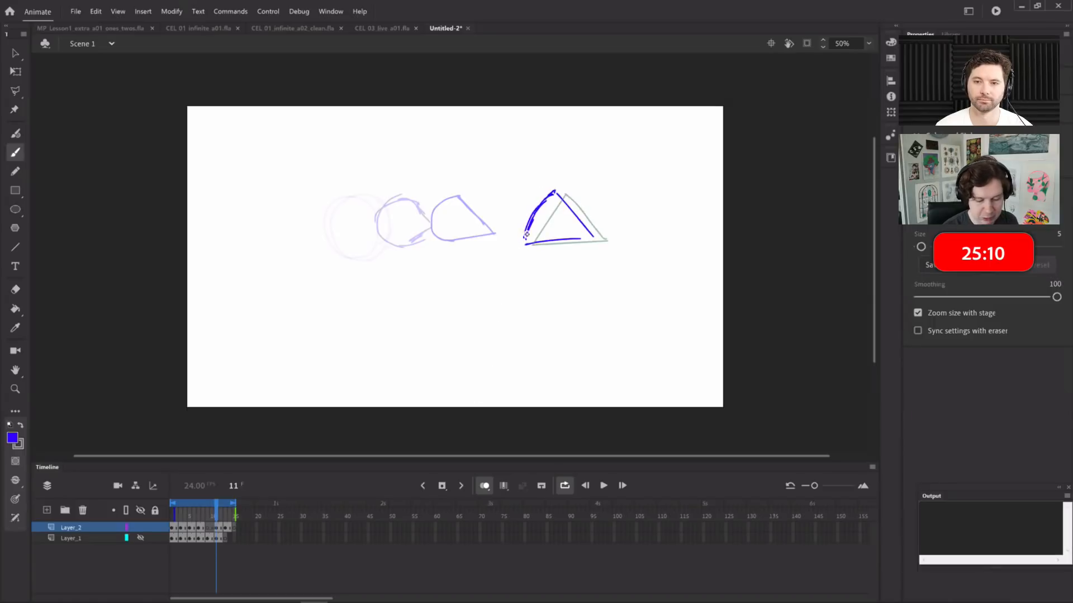
pyautogui.click(207, 526)
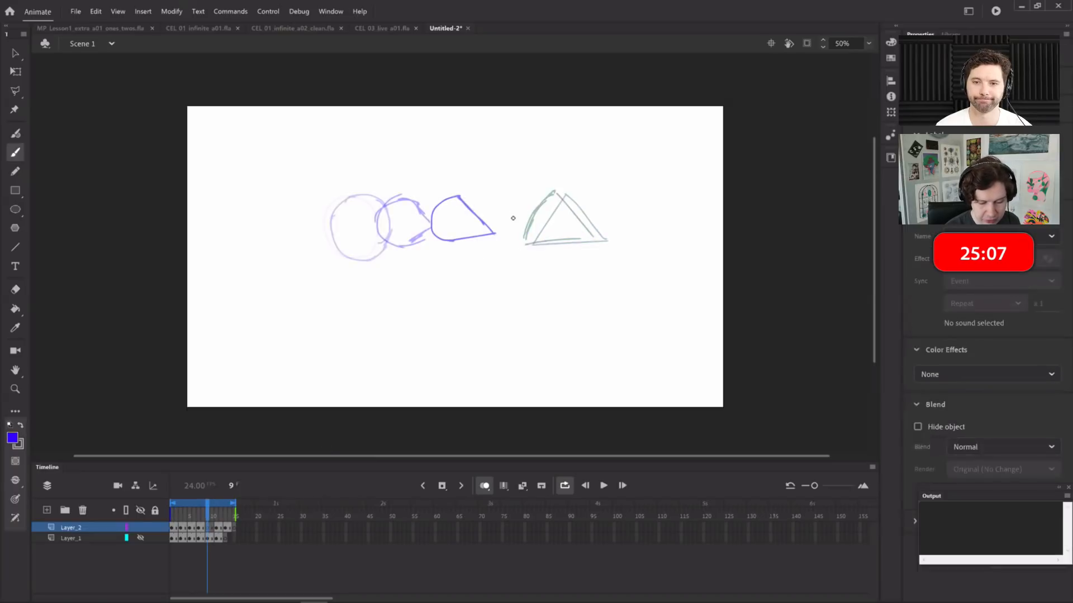
pyautogui.moveTo(511, 201)
pyautogui.mouseDown()
pyautogui.moveTo(545, 234)
pyautogui.moveTo(543, 210)
pyautogui.moveTo(503, 198)
pyautogui.moveTo(482, 228)
pyautogui.moveTo(493, 240)
pyautogui.moveTo(491, 204)
pyautogui.moveTo(536, 238)
pyautogui.mouseUp()
# Scrub back to the first frame and play the circle-to-triangle animation to check its motion
pyautogui.click(207, 509)
pyautogui.moveTo(207, 510); pyautogui.dragTo(172, 511)
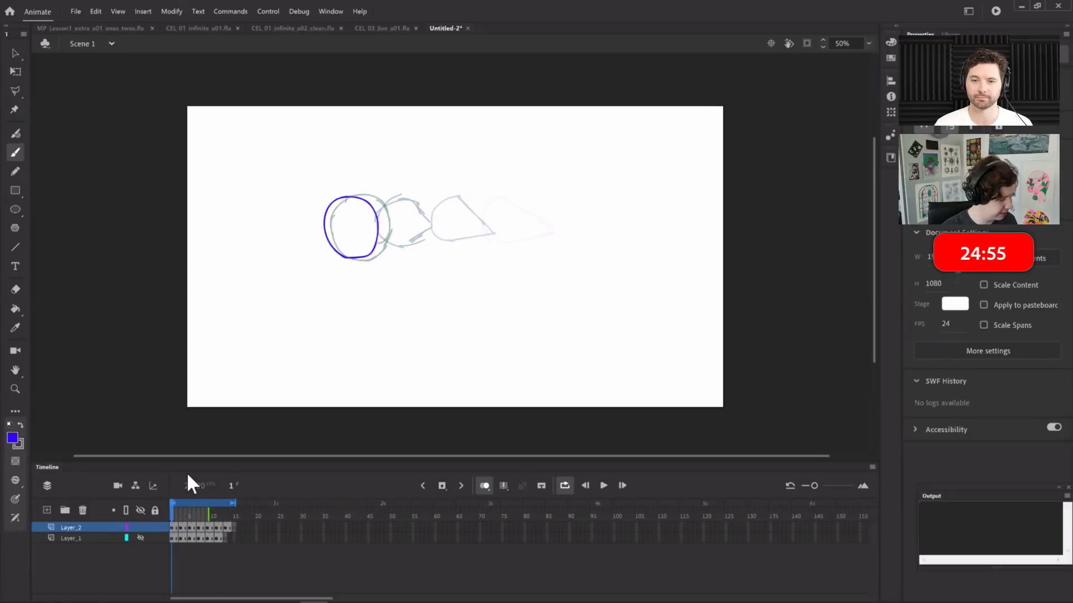
pyautogui.press('Return')
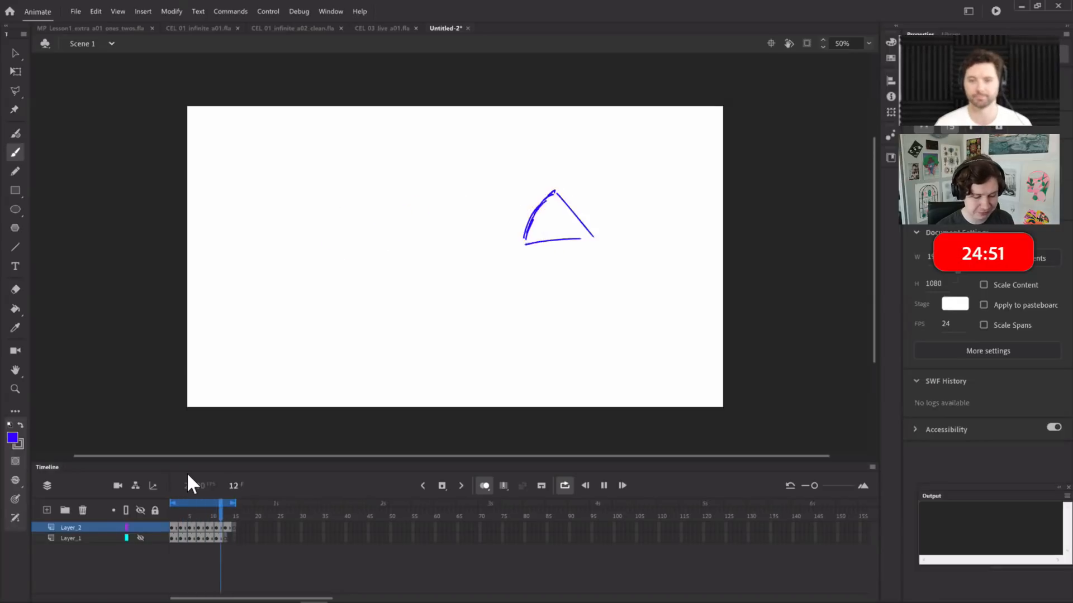
pyautogui.moveTo(200, 512); pyautogui.dragTo(168, 536)
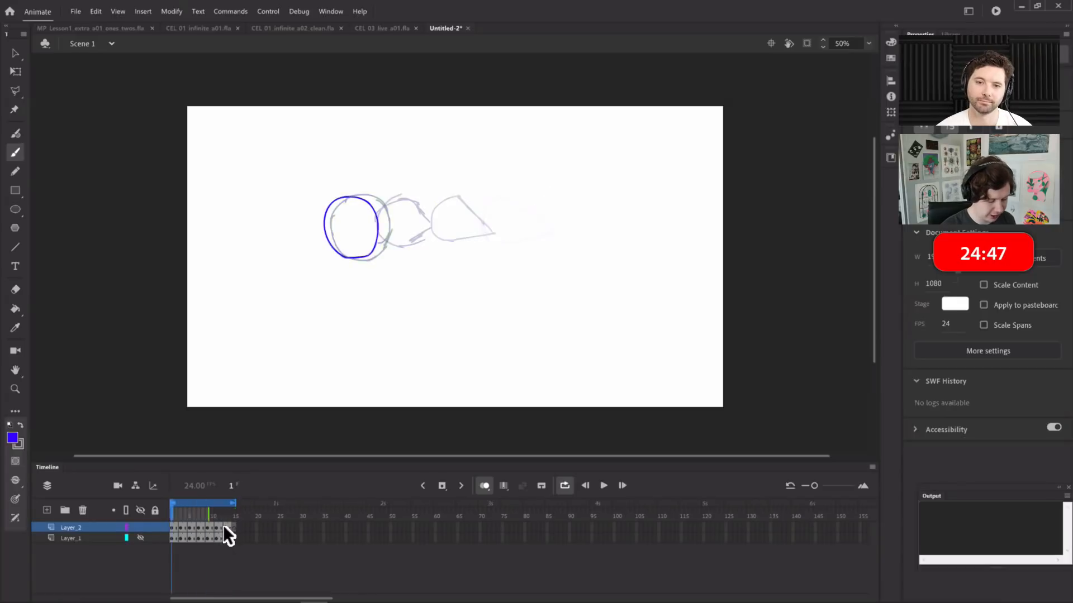
# Insert extra hold frames on the final triangle of Layer_2 and three more on the opening circle
pyautogui.click(224, 526)
pyautogui.click(225, 526)
pyautogui.click(226, 528)
pyautogui.press('F5')
pyautogui.press('F5')
pyautogui.press('F5')
pyautogui.click(172, 524)
pyautogui.press('F5')
pyautogui.press('F5')
pyautogui.press('F5')
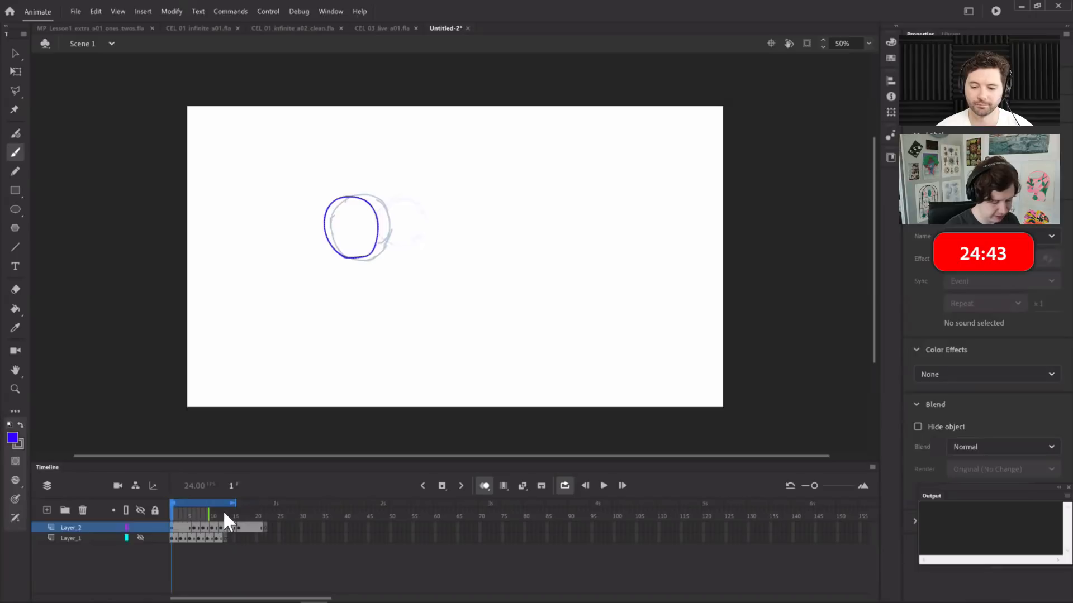
# Extend the loop range to the end of the lengthened Layer_2 and review the retimed circle-to-triangle animation
pyautogui.moveTo(234, 505); pyautogui.dragTo(261, 506)
pyautogui.press('Return')
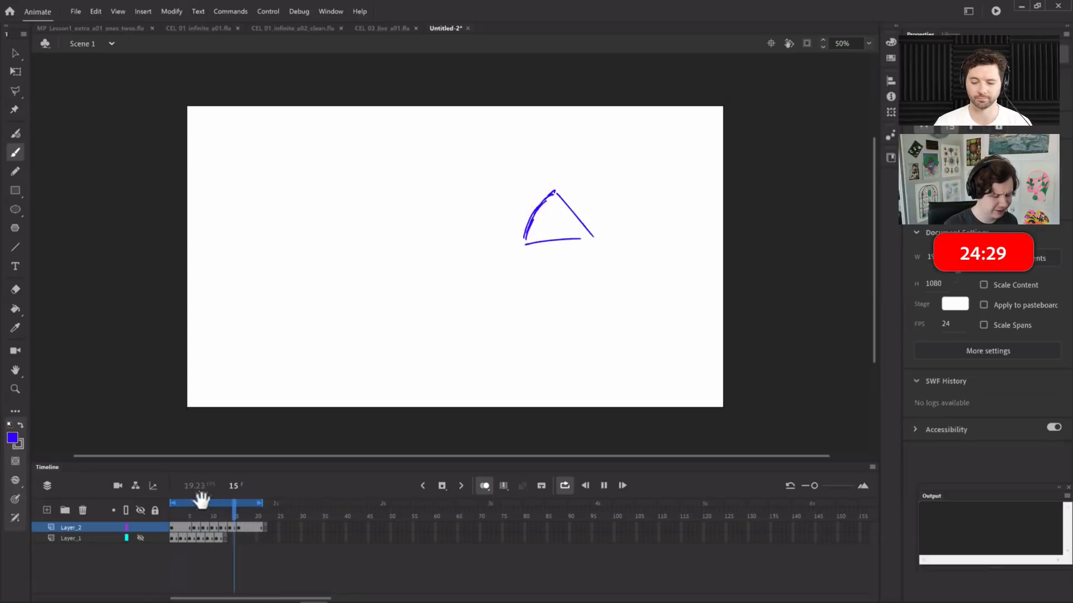
pyautogui.click(205, 512)
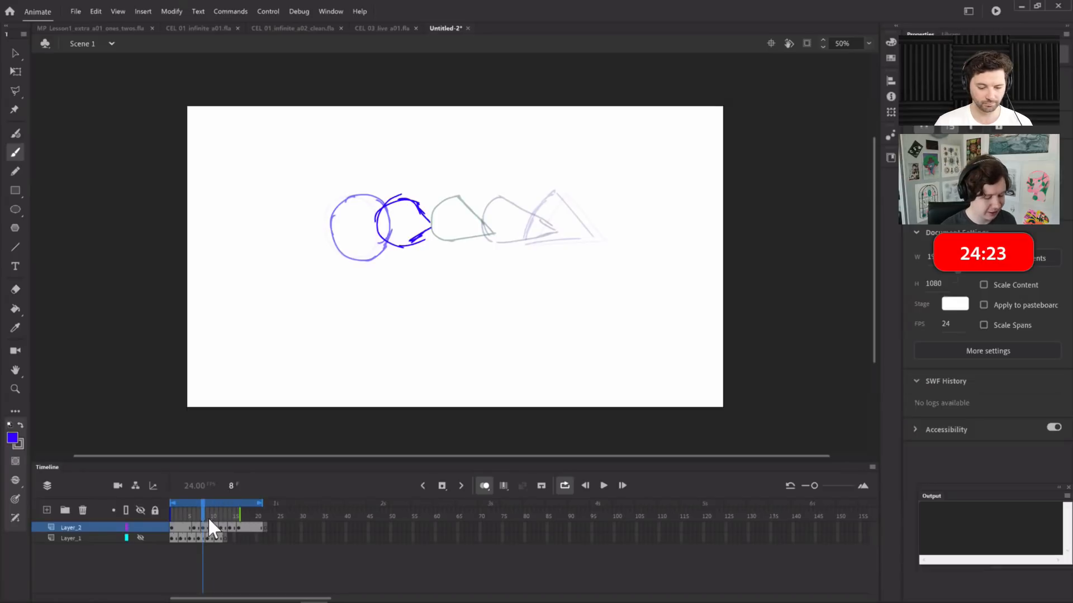
pyautogui.moveTo(208, 516); pyautogui.dragTo(179, 514)
pyautogui.click(239, 511)
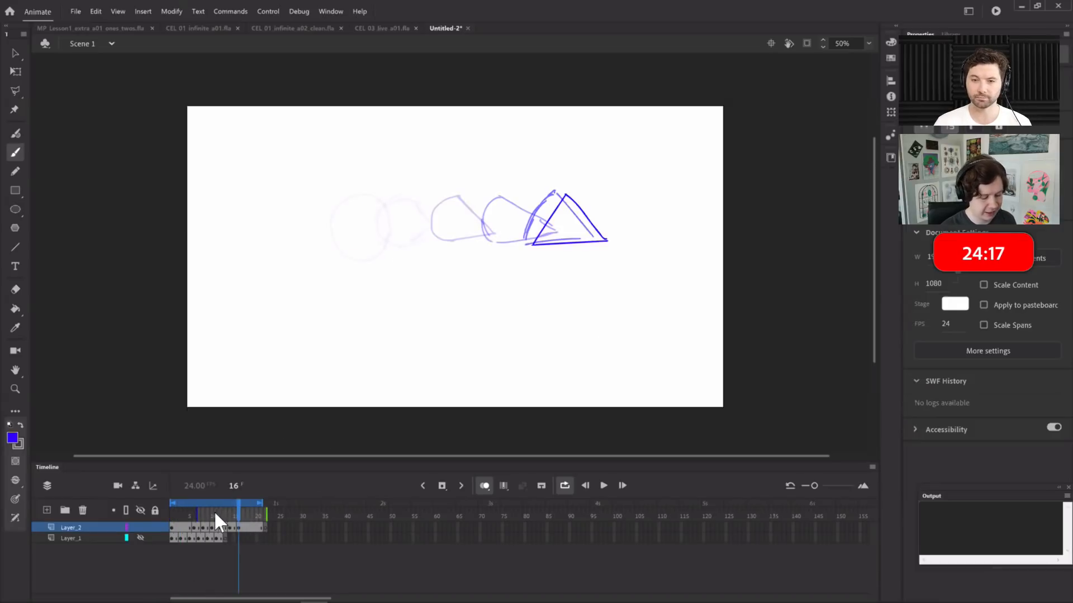
pyautogui.moveTo(216, 518); pyautogui.dragTo(208, 546)
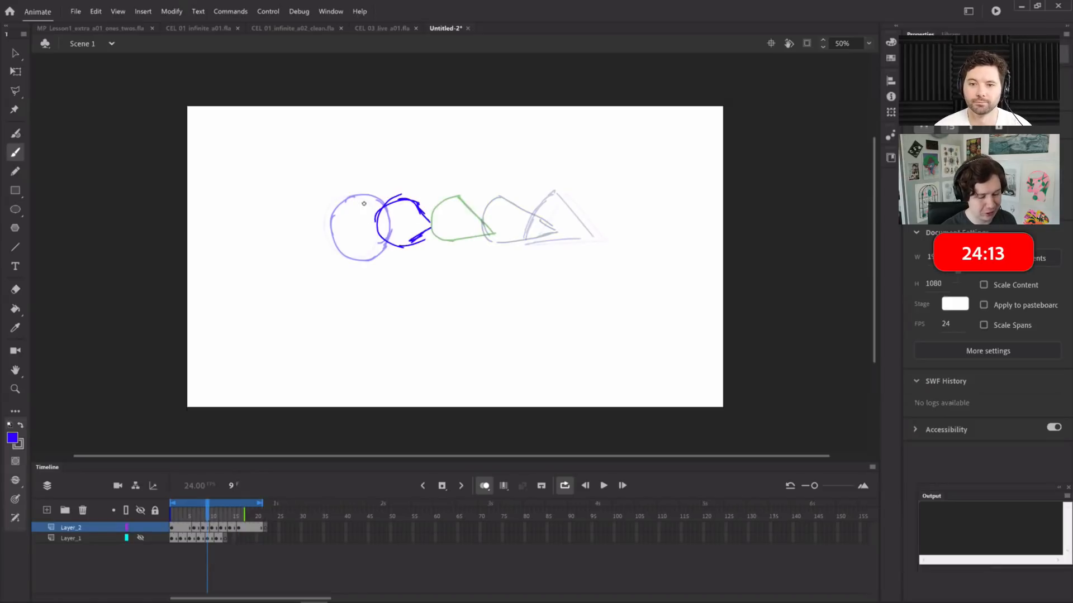
pyautogui.moveTo(218, 533); pyautogui.dragTo(184, 522)
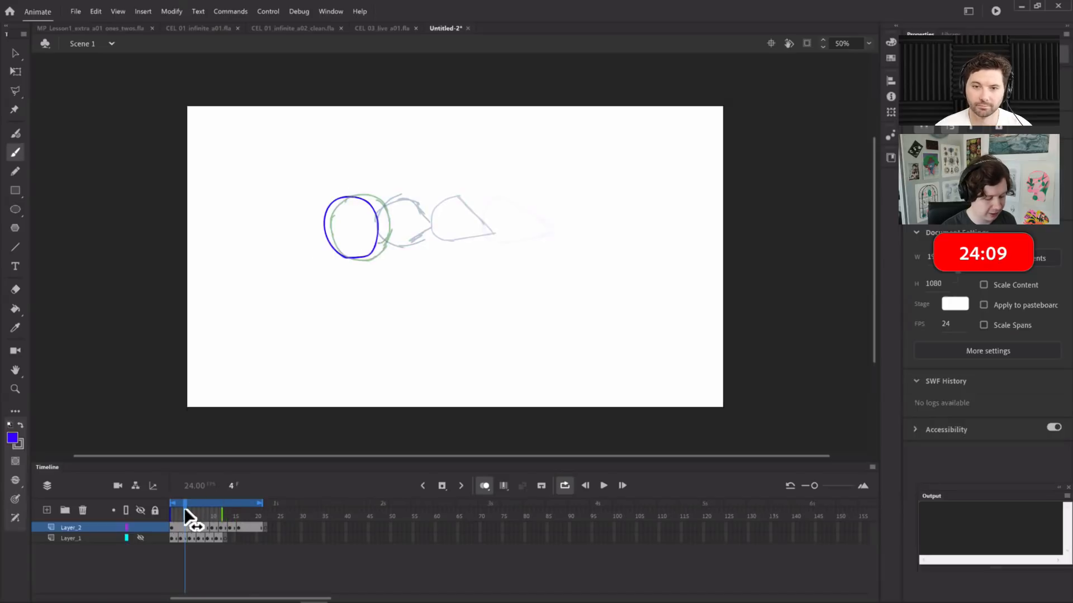
# Insert one more hold frame at frame 3 of Layer_2, lengthening the opening circle's exposure
pyautogui.moveTo(190, 517); pyautogui.dragTo(226, 521)
pyautogui.click(225, 525)
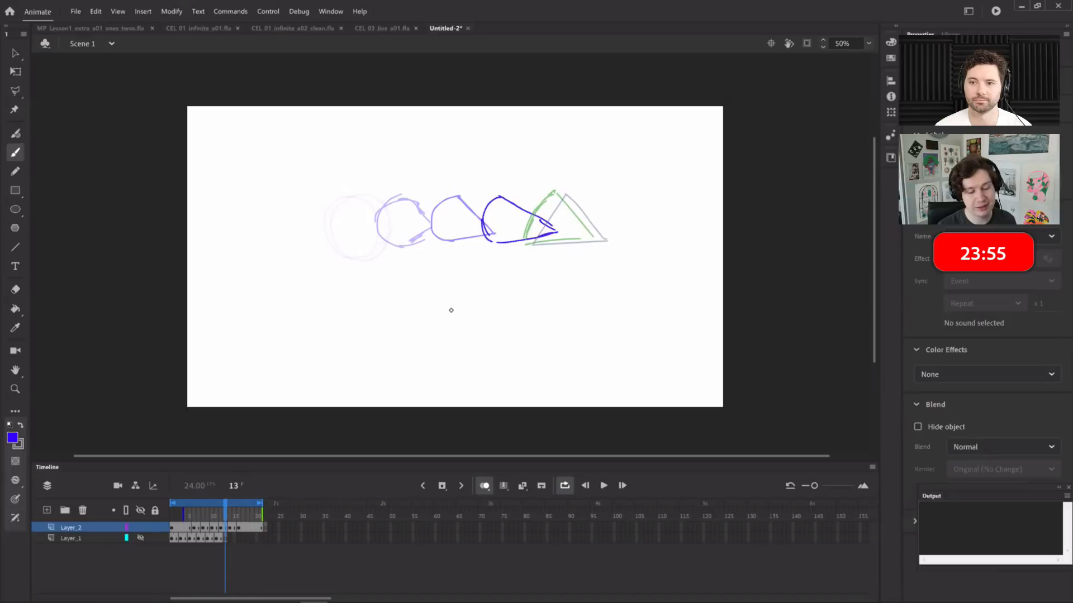
pyautogui.moveTo(225, 511); pyautogui.dragTo(176, 514)
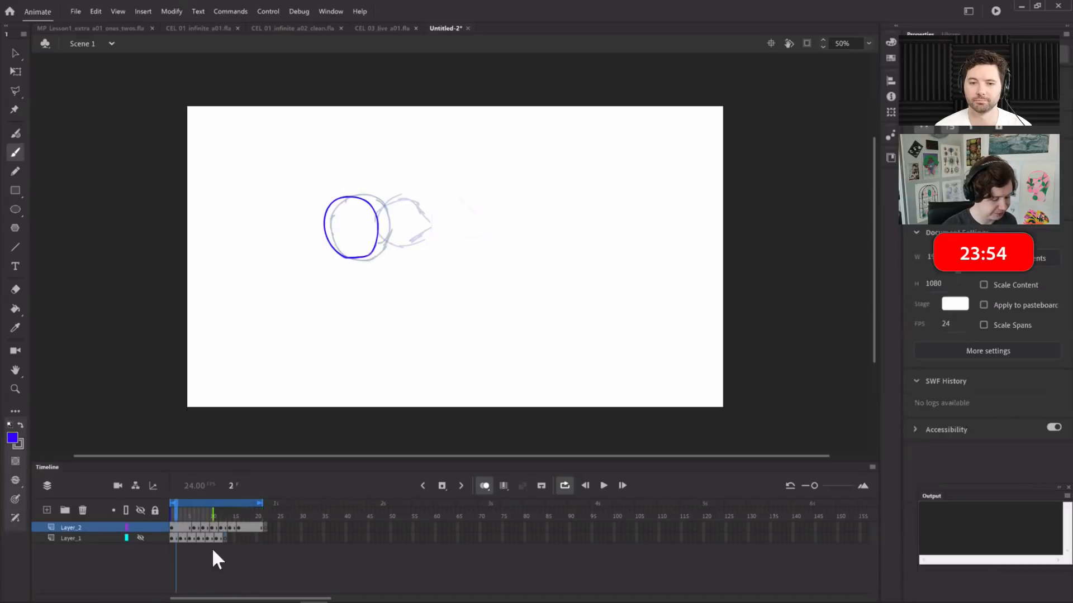
pyautogui.click(177, 526)
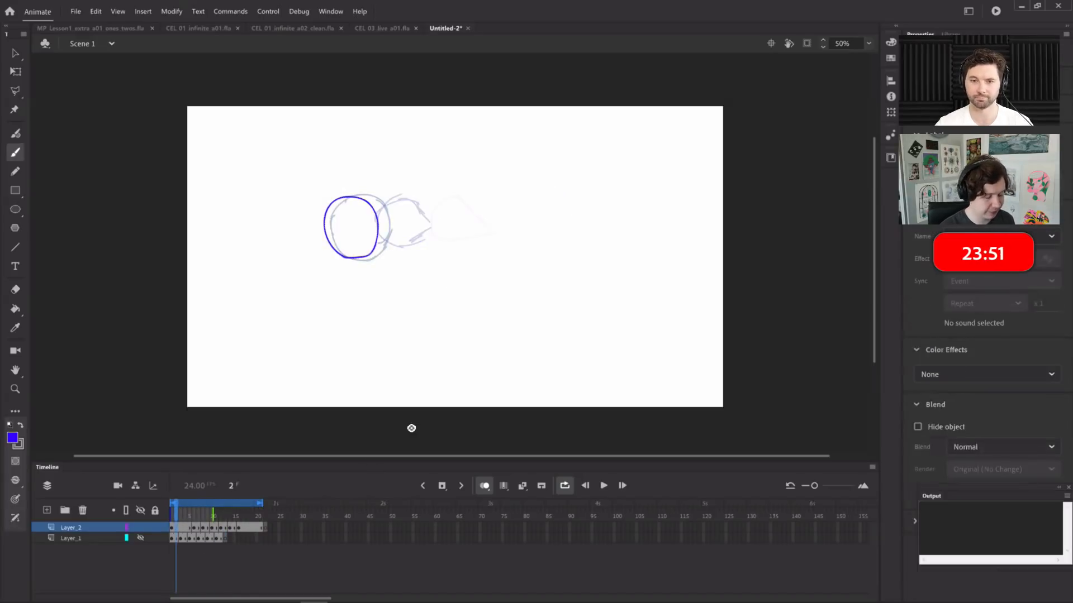
pyautogui.click(180, 527)
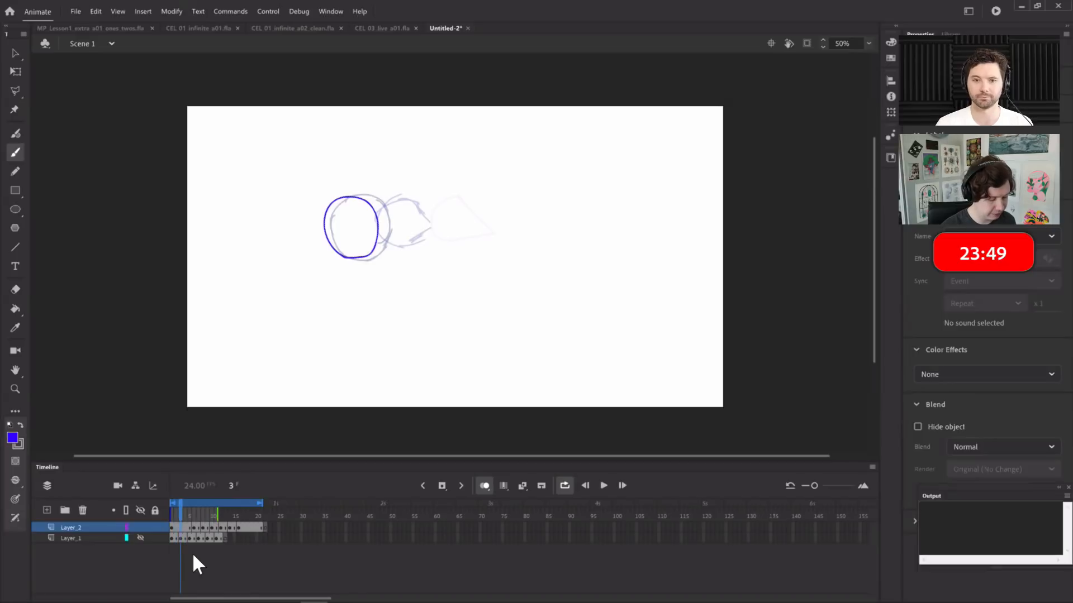
pyautogui.press('F5')
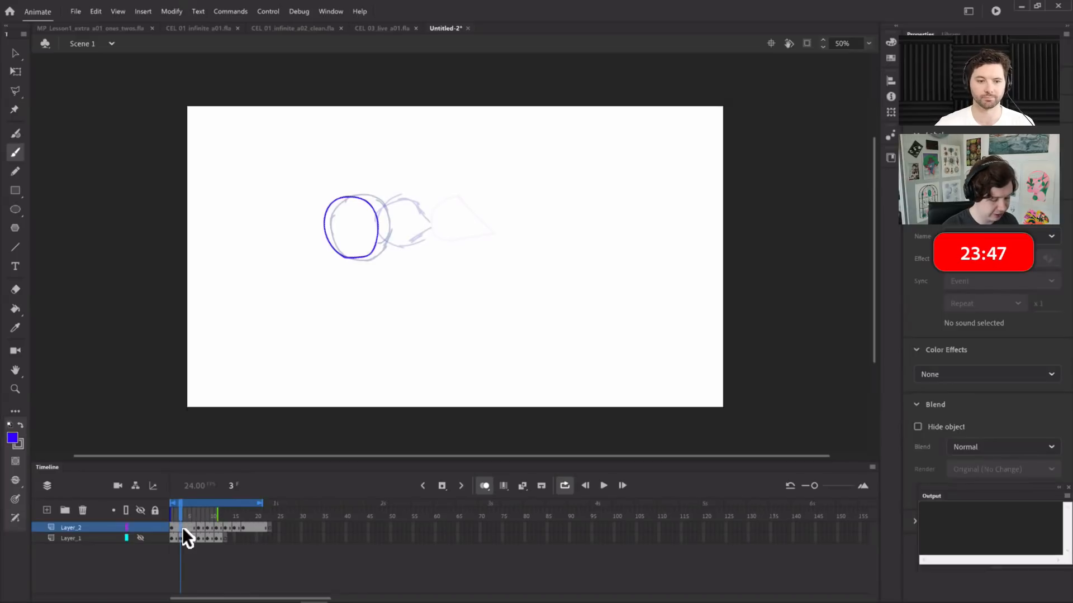
# Inspect the second circle drawing's frames around frames 7 and 8 to see how long it is held
pyautogui.click(196, 538)
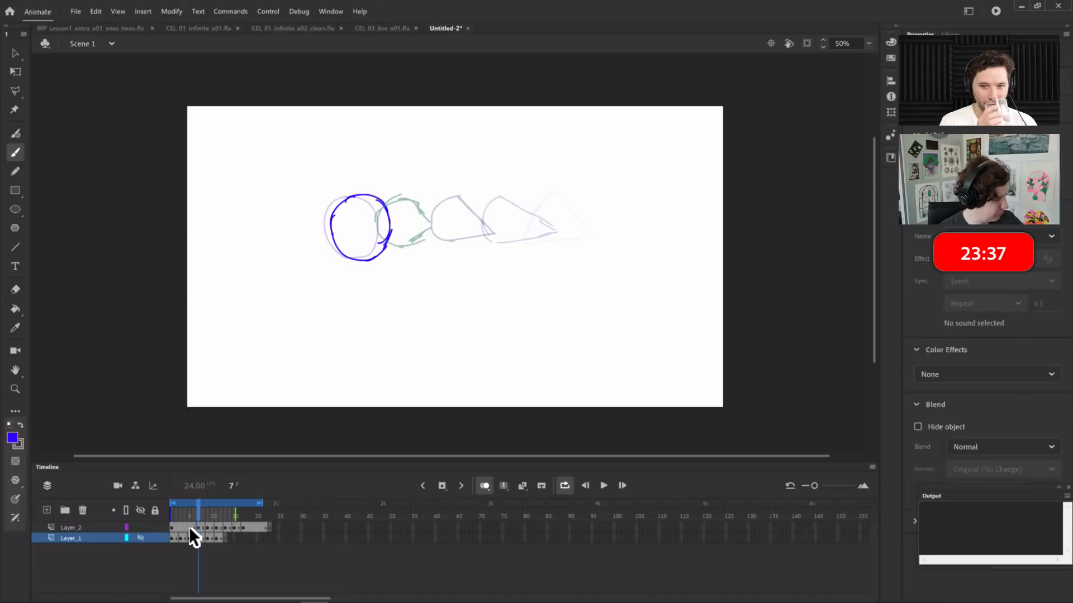
pyautogui.moveTo(199, 537); pyautogui.dragTo(198, 538)
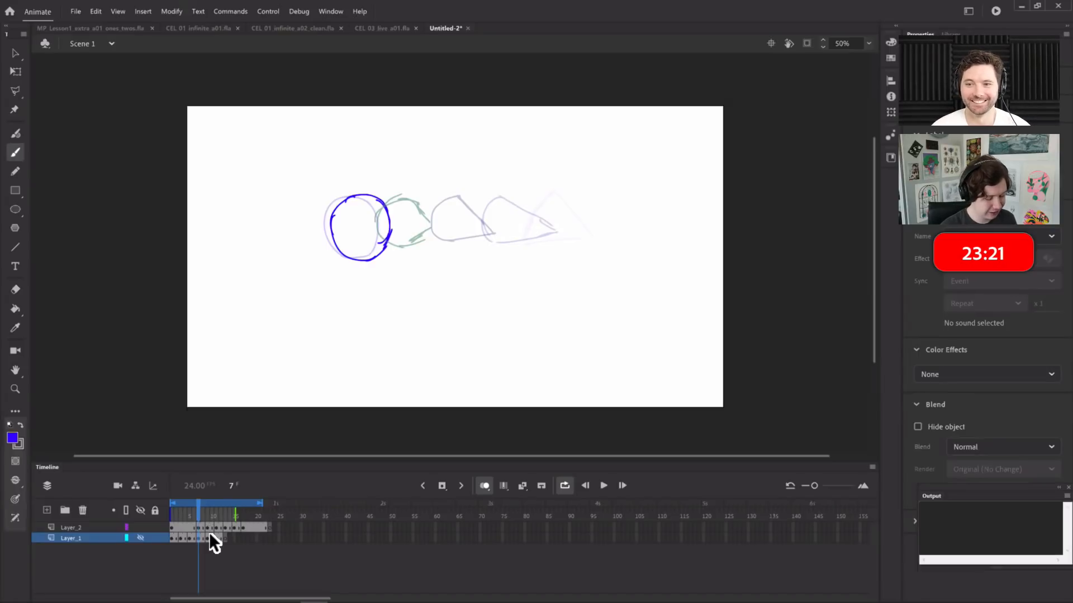
pyautogui.click(197, 530)
pyautogui.click(200, 525)
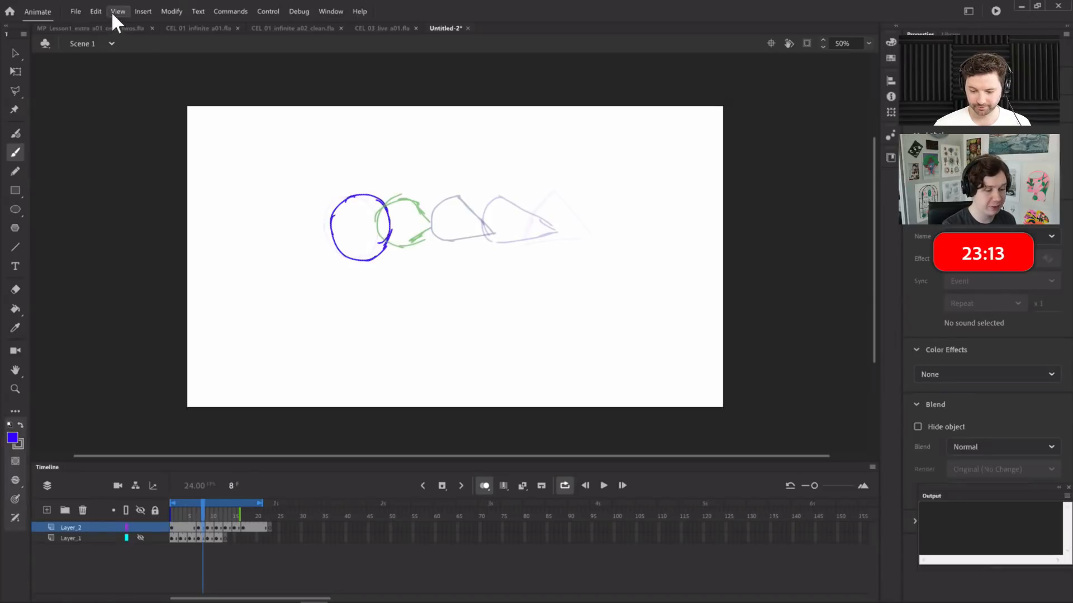
# Switch to MP_Lesson1_extra_a01_ones_twos.fla and scrub through its moving circles, stopping at frame 26
pyautogui.click(117, 28)
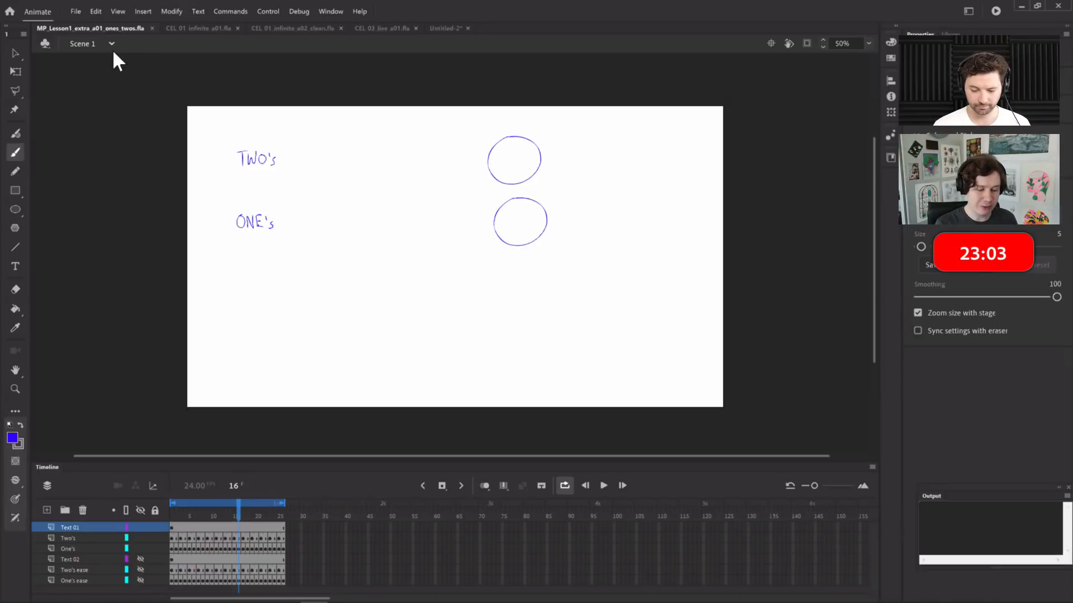
pyautogui.click(279, 525)
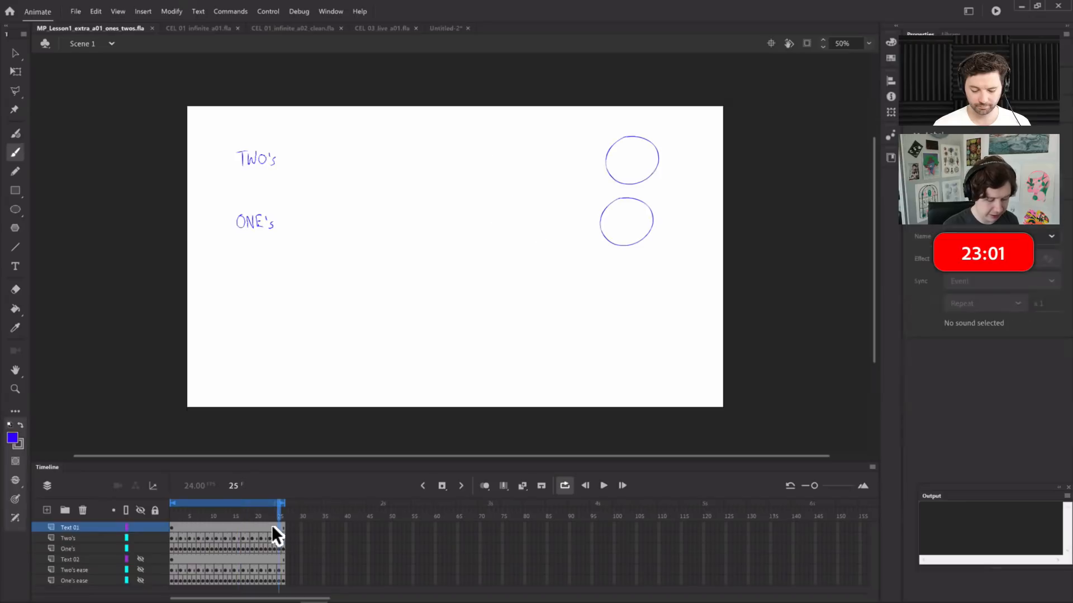
pyautogui.moveTo(269, 526); pyautogui.dragTo(189, 519)
pyautogui.moveTo(293, 536); pyautogui.dragTo(196, 536)
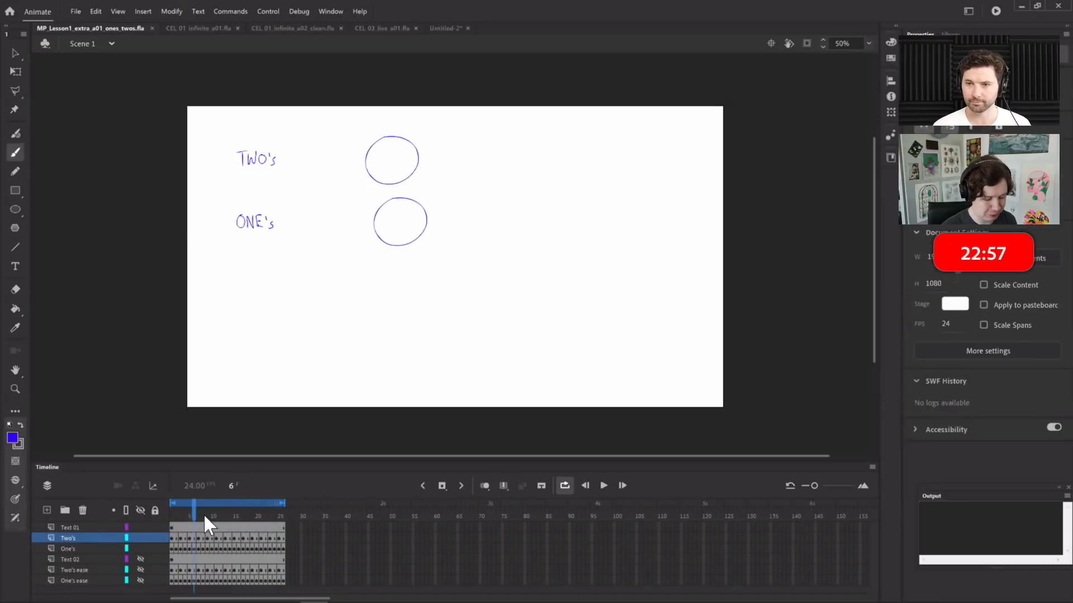
pyautogui.click(282, 513)
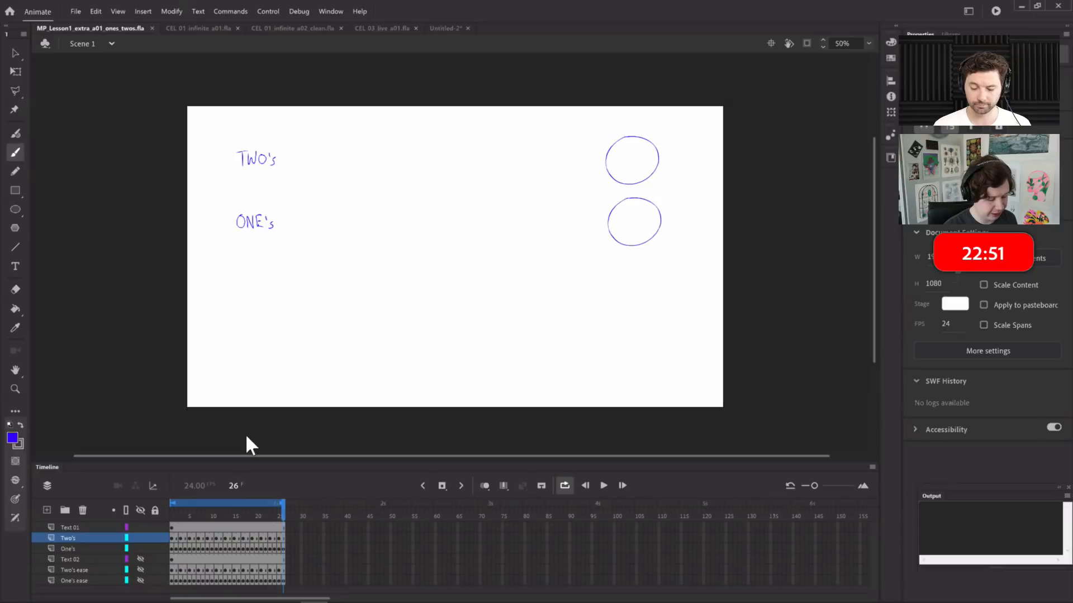
# Identify the Text 01, Two's and One's layers by toggling Text 01's visibility off and on and selecting the layers
pyautogui.click(82, 527)
pyautogui.click(140, 527)
pyautogui.click(138, 526)
pyautogui.click(94, 538)
pyautogui.click(103, 549)
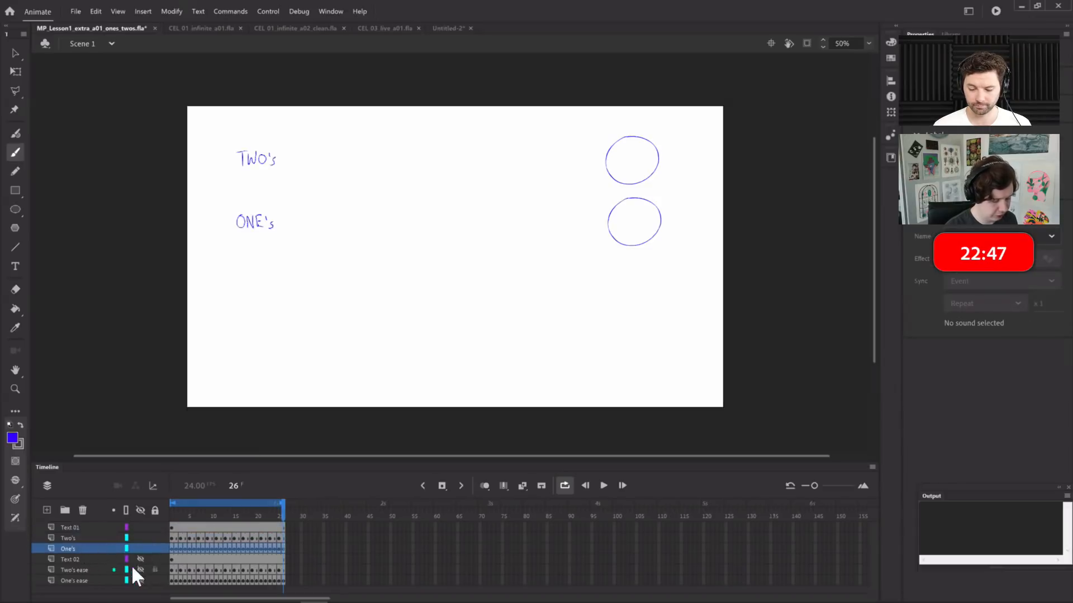
# Step frame by frame from frame 1 of the Two's layer to compare when each circle changes position
pyautogui.click(172, 537)
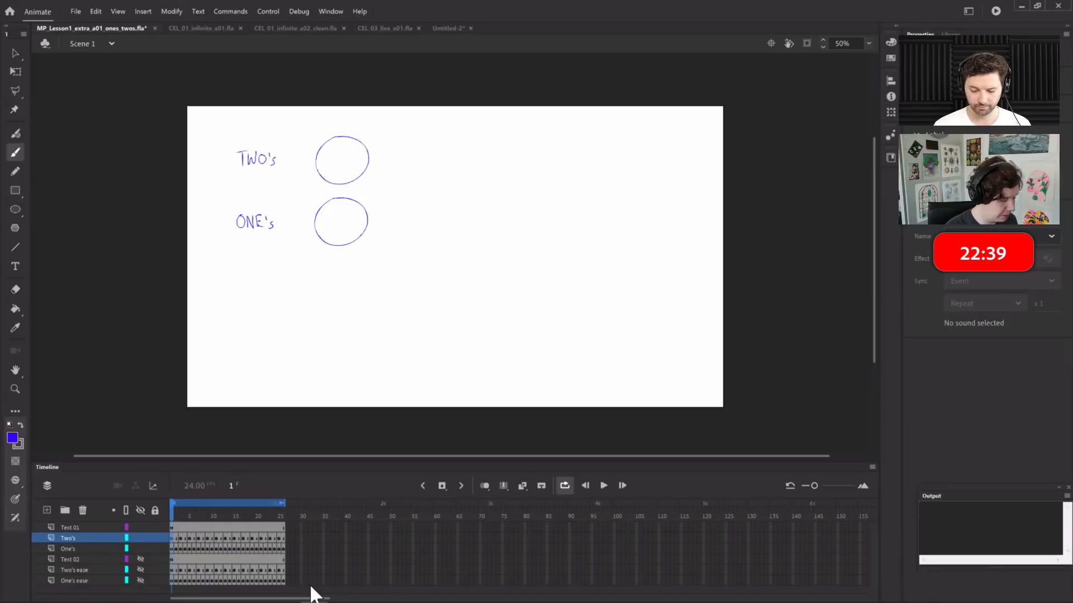
pyautogui.press('.')
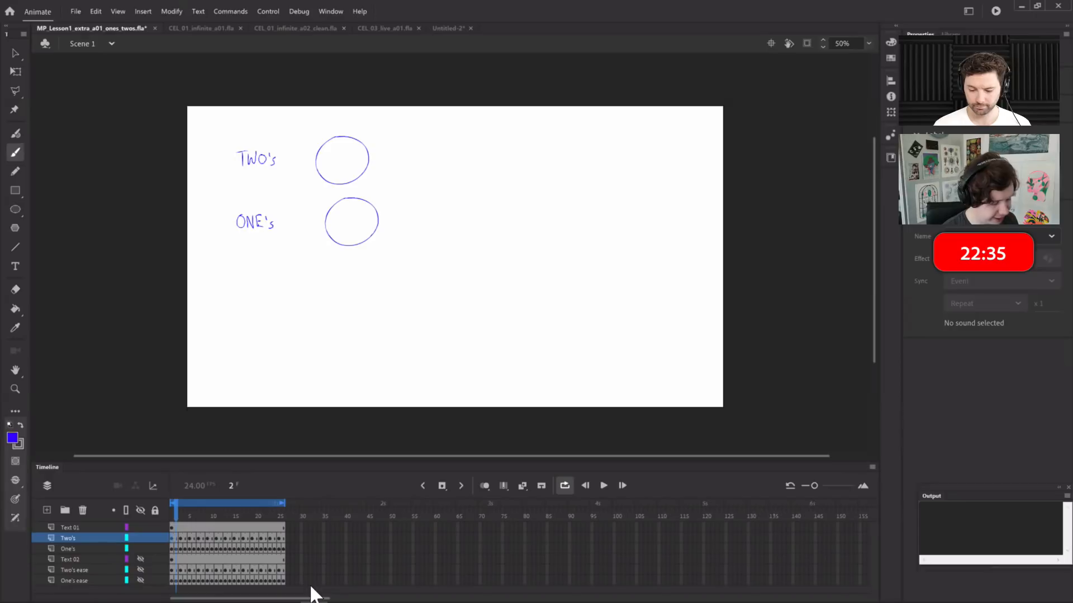
pyautogui.press('.')
pyautogui.press('.')
pyautogui.press('.')
pyautogui.press('.')
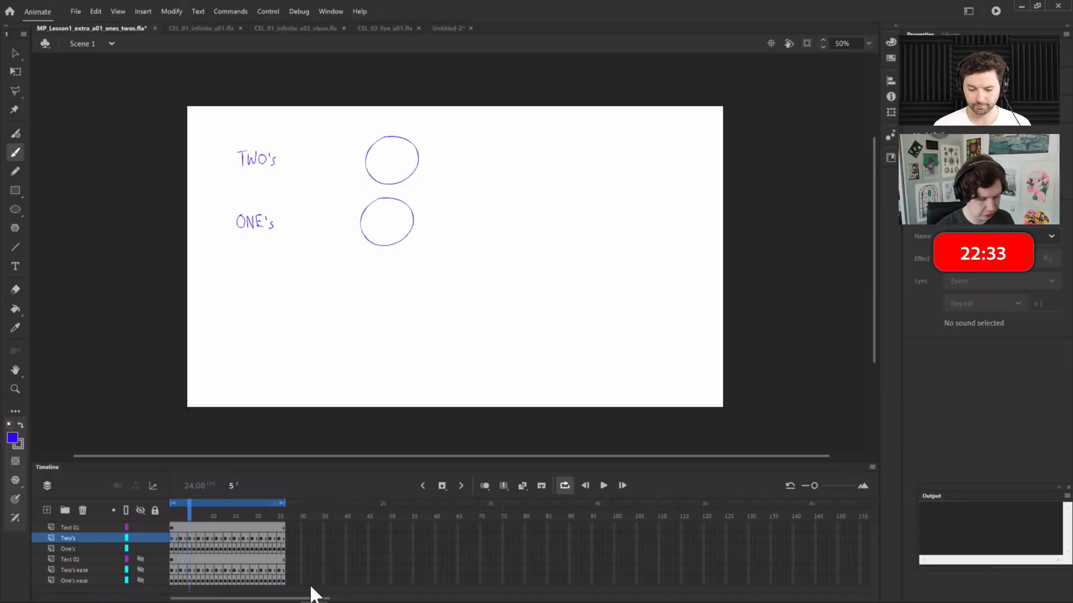
pyautogui.press('.')
pyautogui.press('.')
pyautogui.press('.')
pyautogui.press('.')
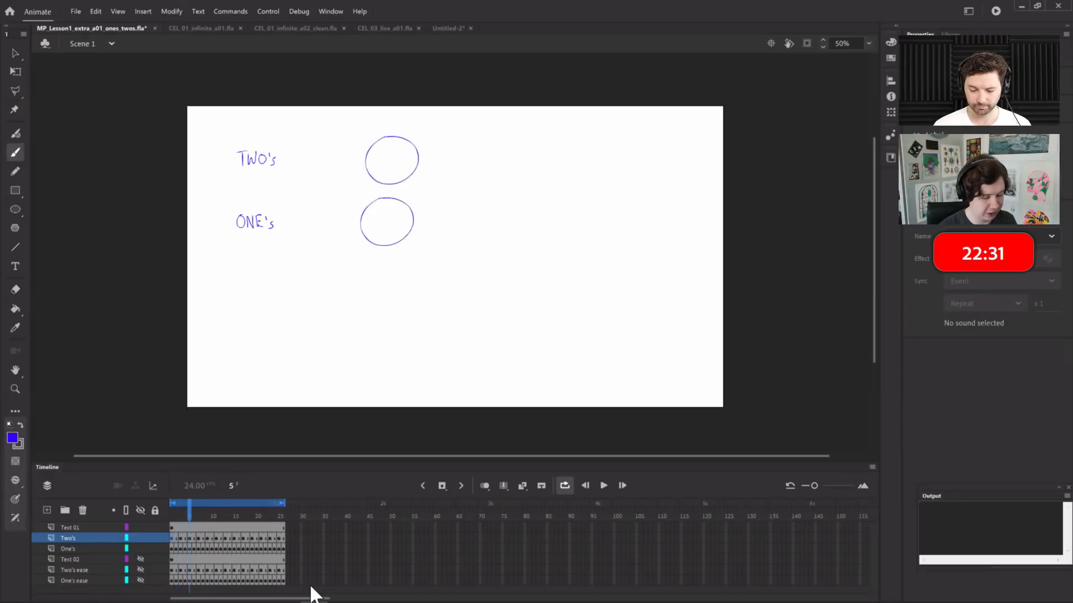
pyautogui.press('.')
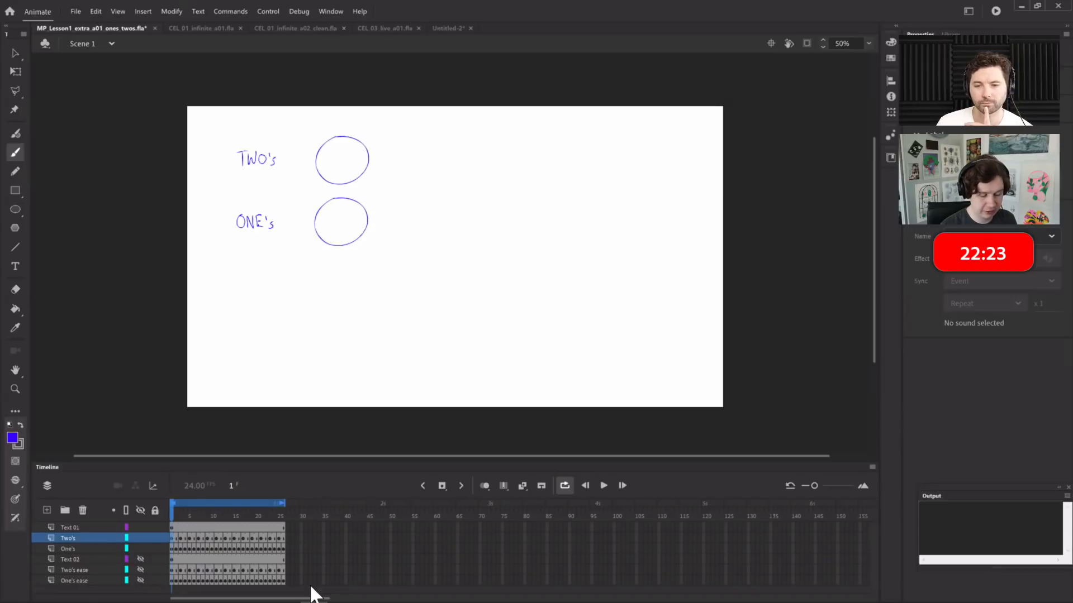
# Advance the comparison one frame at a time from frame 1 to frame 19, watching the Two's and One's circles' spacing
pyautogui.press('.')
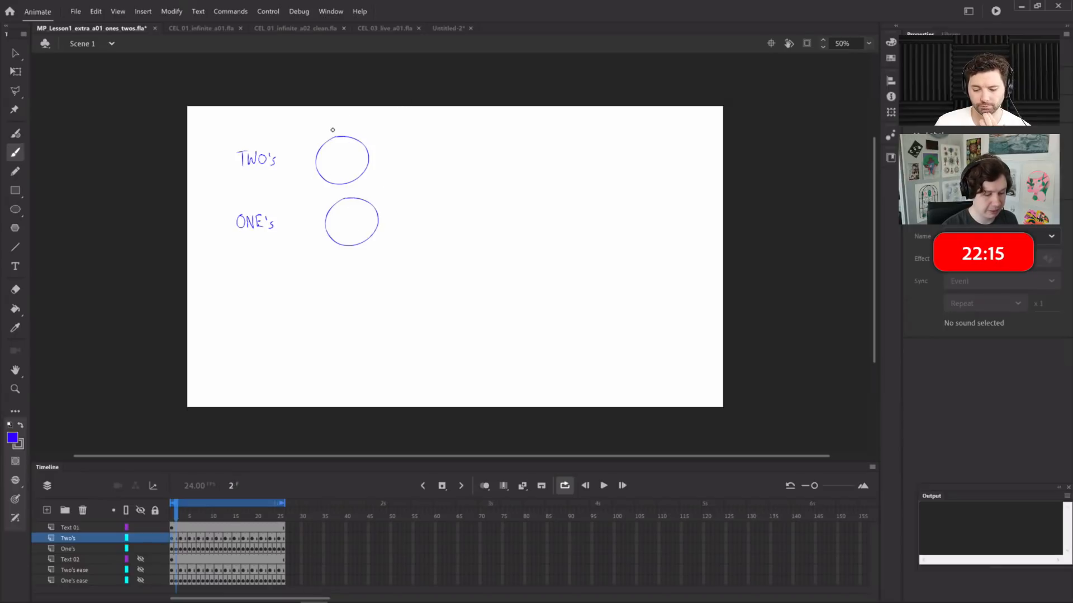
pyautogui.press('.')
pyautogui.press('.')
pyautogui.press('.')
pyautogui.press('.')
pyautogui.press('.')
pyautogui.press('.')
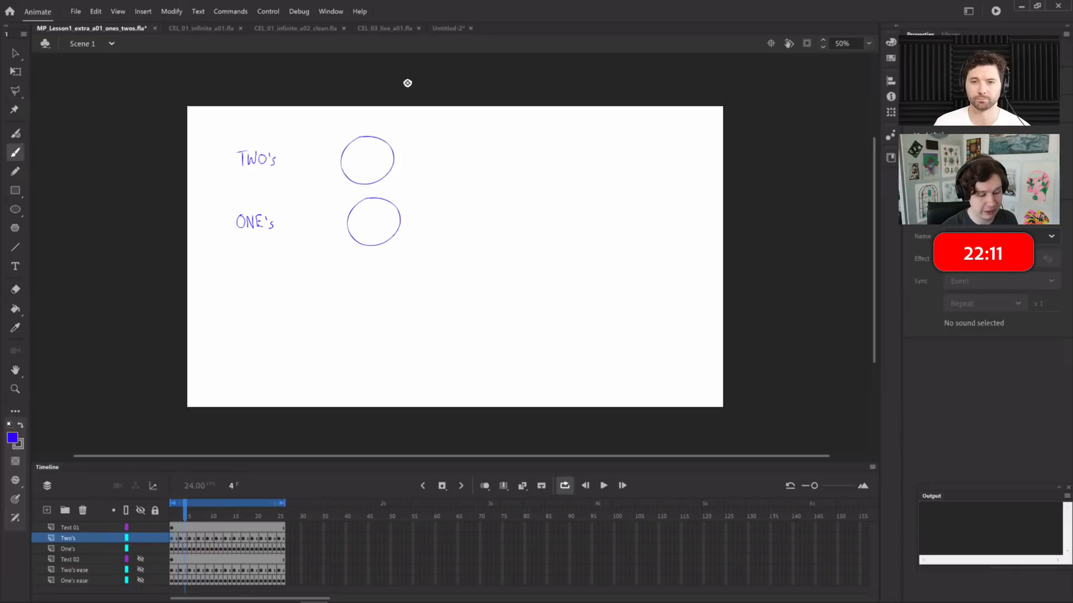
pyautogui.press('.')
pyautogui.press('.')
pyautogui.press('.')
pyautogui.press('.')
pyautogui.press('.')
pyautogui.press('.')
pyautogui.press('.')
pyautogui.press('.')
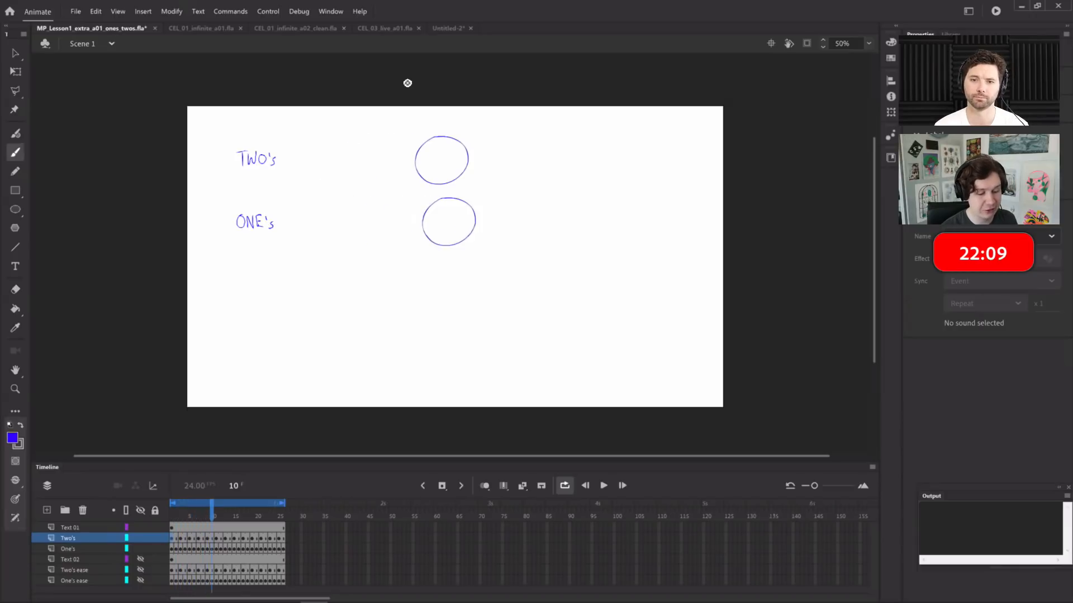
pyautogui.press('.')
pyautogui.press('.')
pyautogui.press('.')
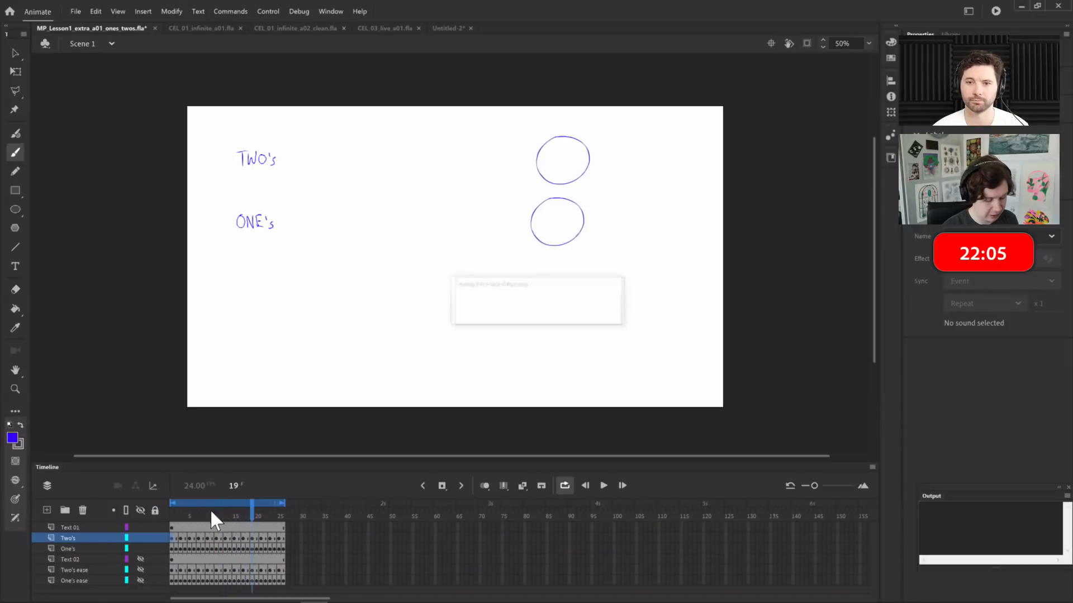
# Rewind to frame 1 and play the Two's and One's circles several times to compare their smoothness, then stop playback
pyautogui.click(229, 509)
pyautogui.moveTo(216, 517); pyautogui.dragTo(173, 516)
pyautogui.press('Return')
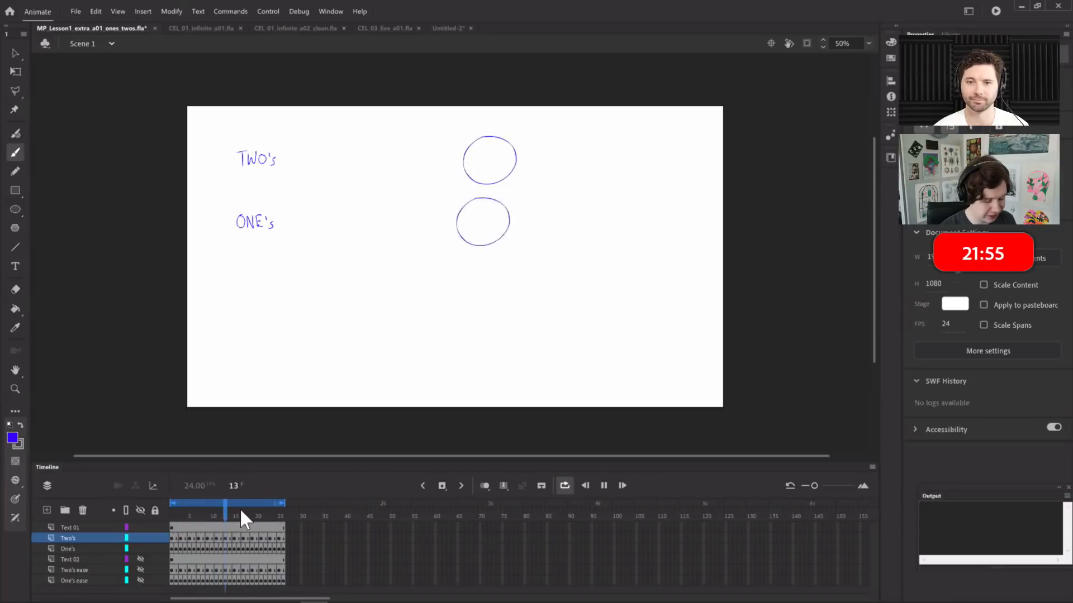
pyautogui.moveTo(239, 513); pyautogui.dragTo(152, 528)
pyautogui.press('Return')
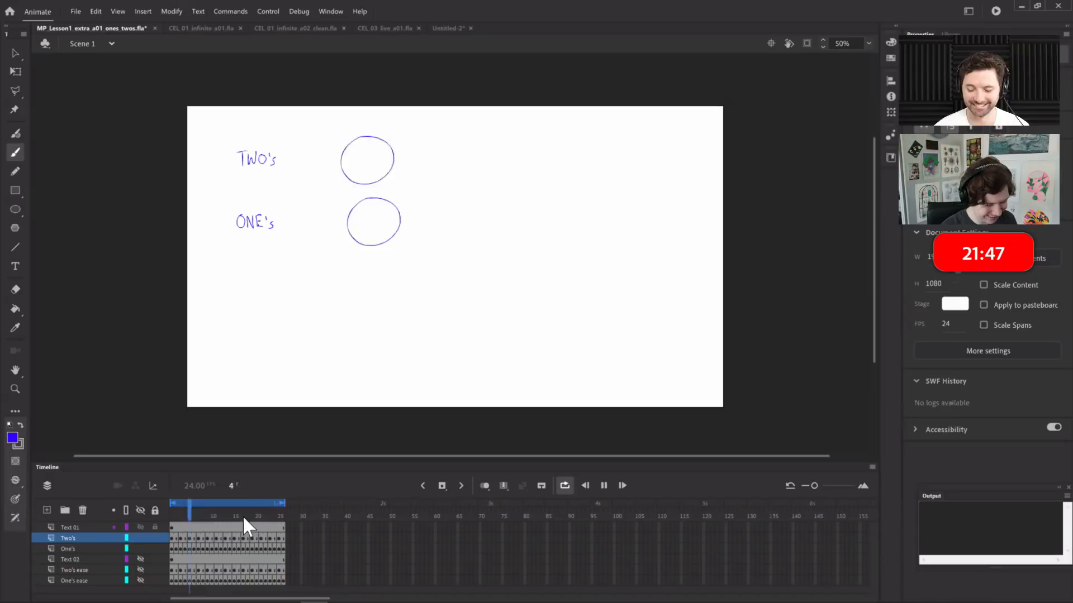
pyautogui.click(172, 516)
pyautogui.press('Return')
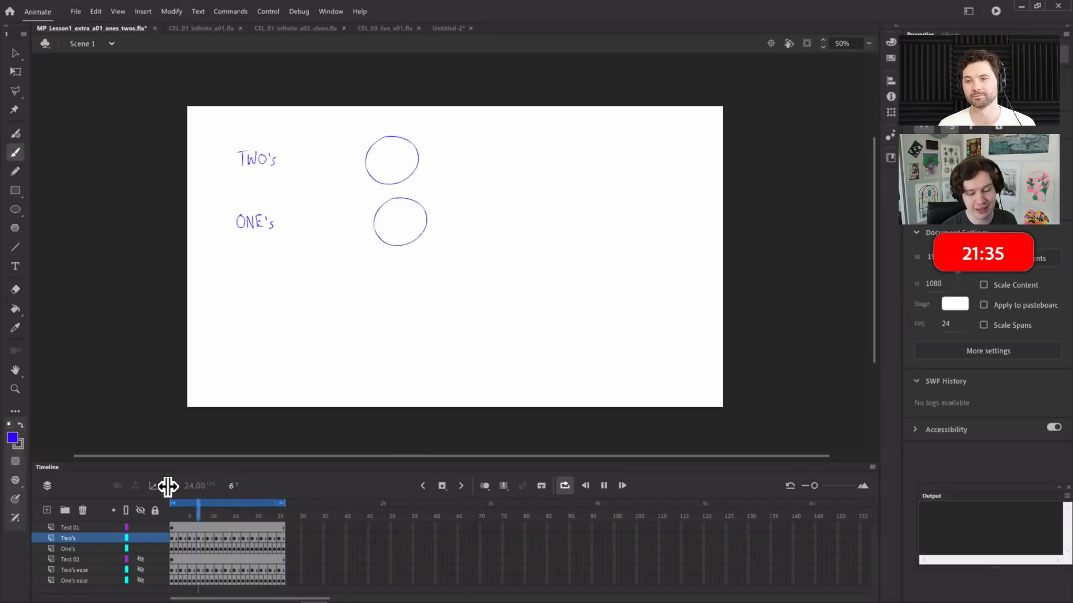
pyautogui.press('Return')
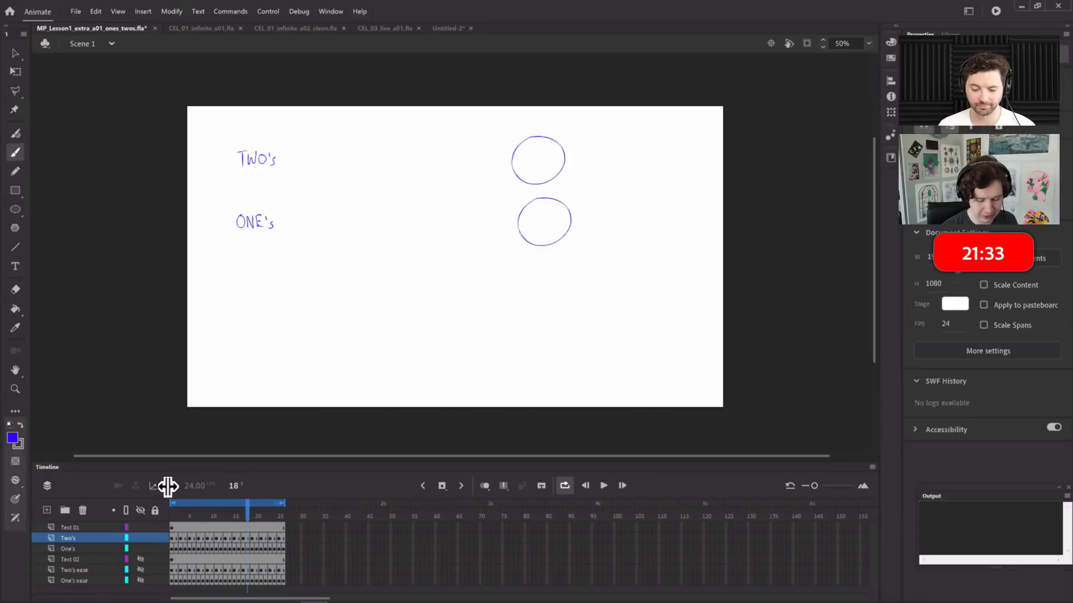
# Display all circle drawings at once with Onion Skin and Edit Multiple Frames, extending the range back to frame 1
pyautogui.click(485, 486)
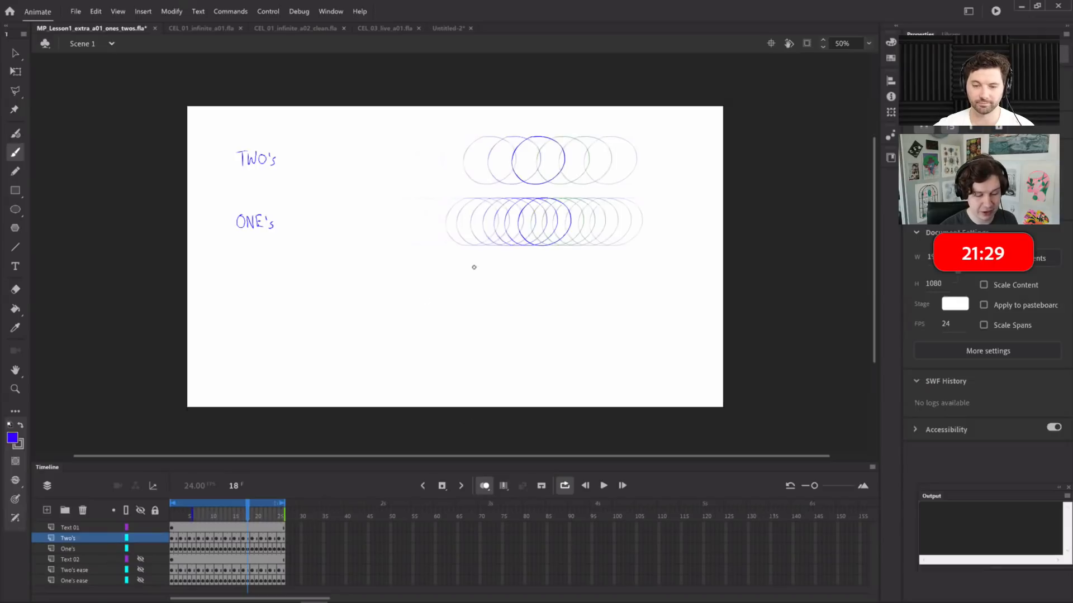
pyautogui.click(502, 485)
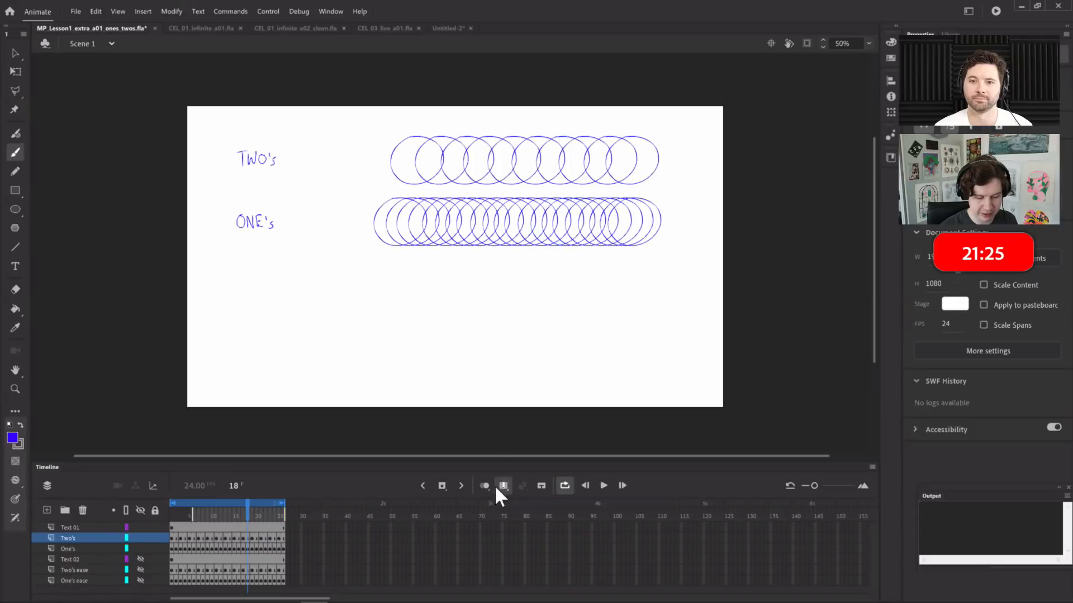
pyautogui.moveTo(192, 515); pyautogui.dragTo(150, 518)
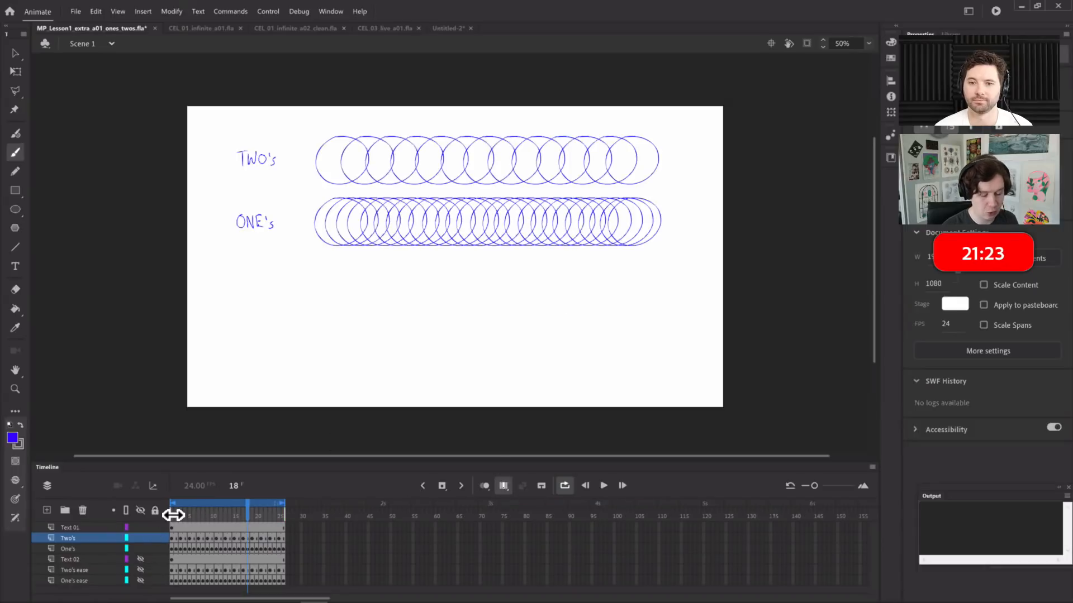
pyautogui.click(242, 505)
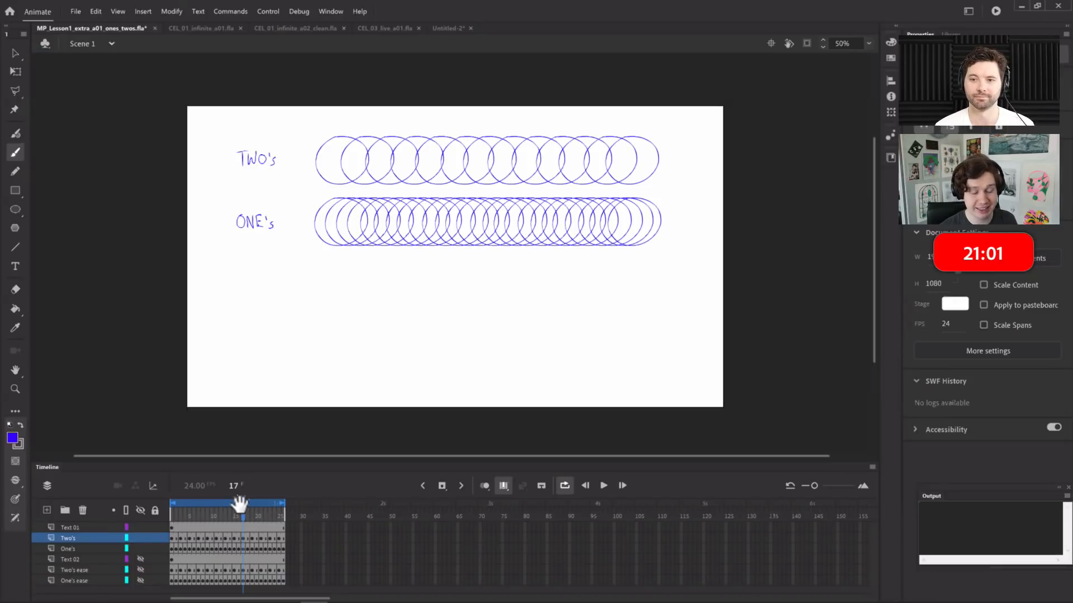
pyautogui.moveTo(235, 509)
pyautogui.mouseDown()
pyautogui.moveTo(196, 508)
pyautogui.moveTo(228, 511)
pyautogui.mouseUp()
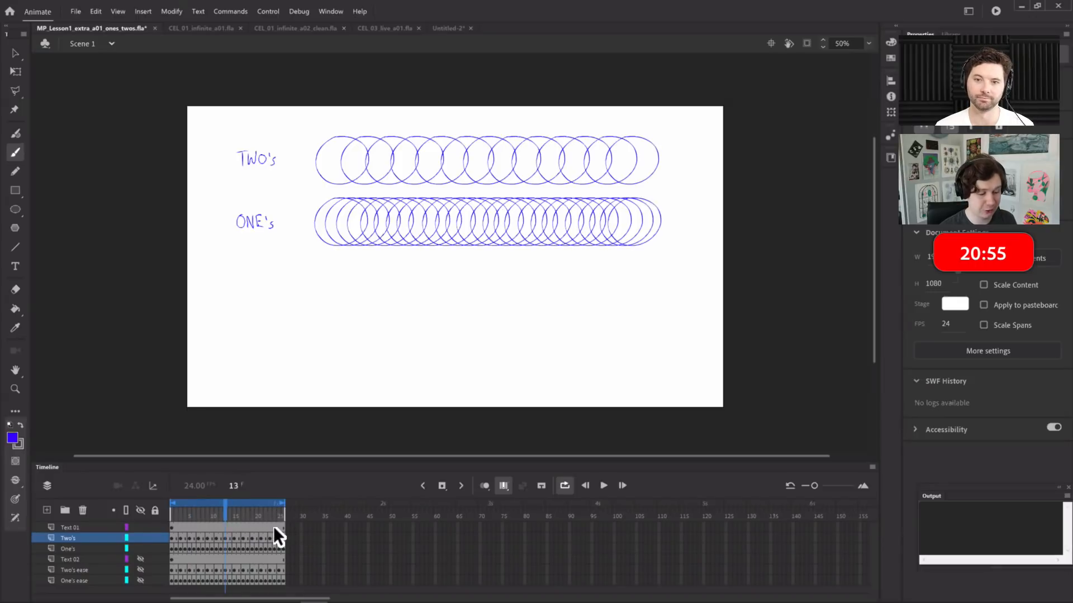
# Turn off Edit Multiple Frames and replay the Two's and One's circles, scrubbing between frames 6 and 10
pyautogui.click(504, 485)
pyautogui.press('Return')
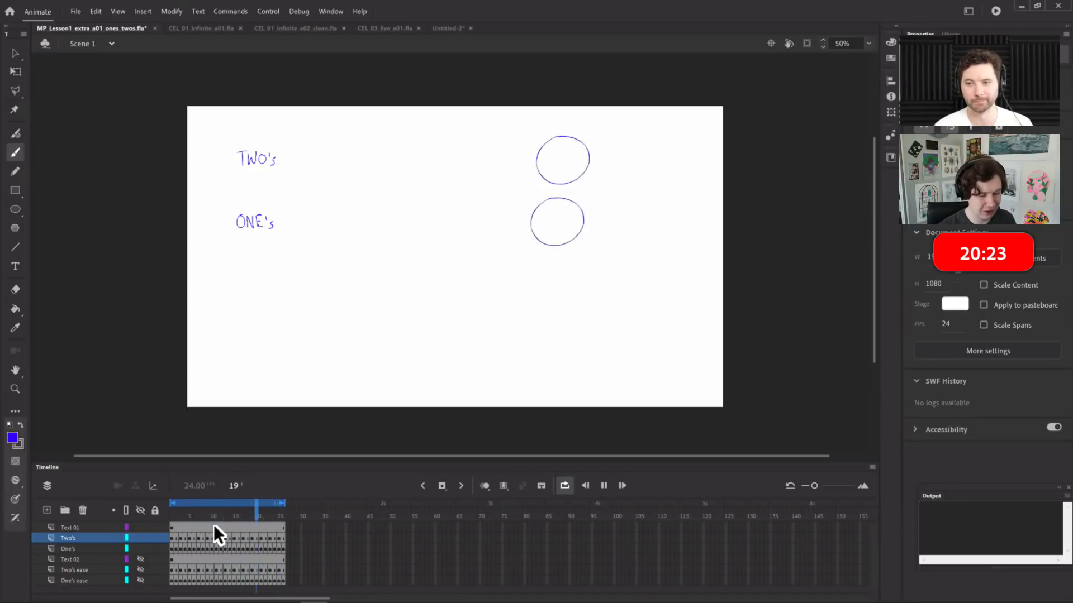
pyautogui.click(192, 514)
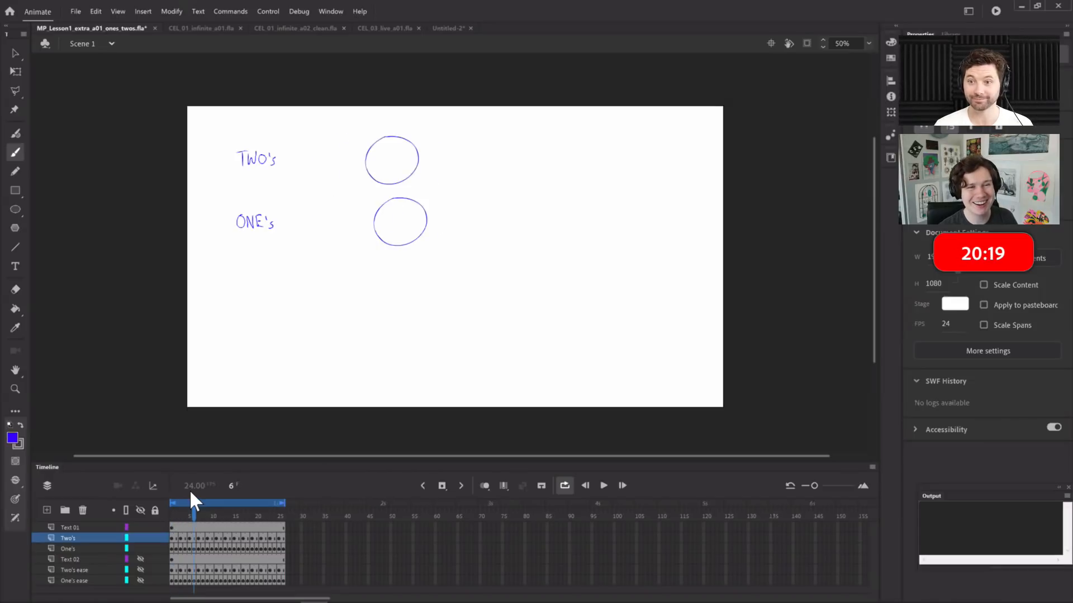
pyautogui.moveTo(194, 514); pyautogui.dragTo(213, 512)
pyautogui.press('Return')
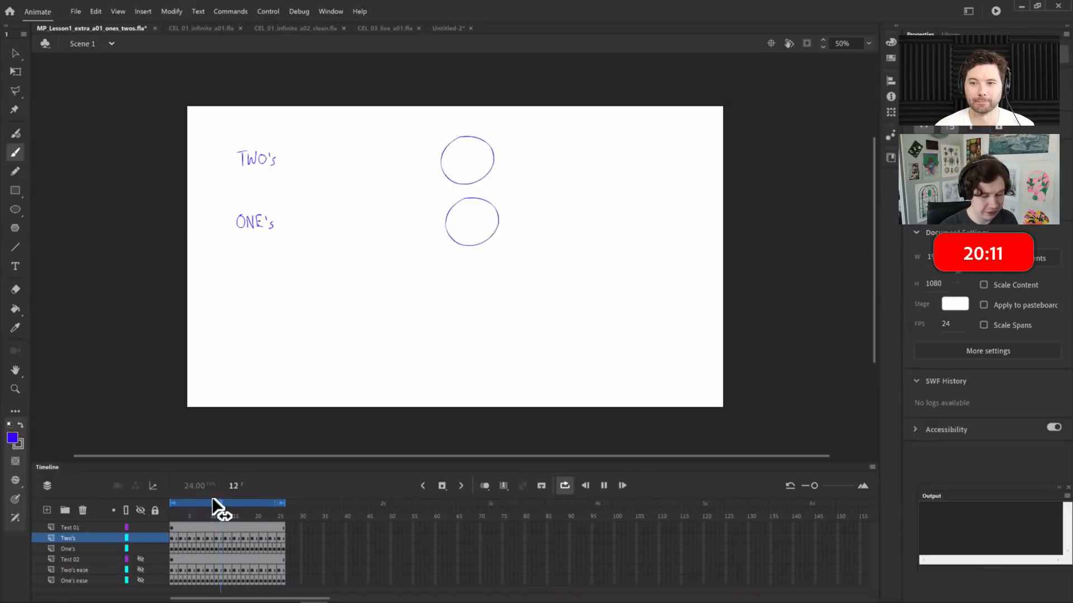
# Stop playback at frame 1, show the Text 02, Two's ease and One's ease layers, and hide Text 01, Two's and One's
pyautogui.click(216, 504)
pyautogui.moveTo(141, 553); pyautogui.dragTo(141, 581)
pyautogui.moveTo(217, 508); pyautogui.dragTo(148, 537)
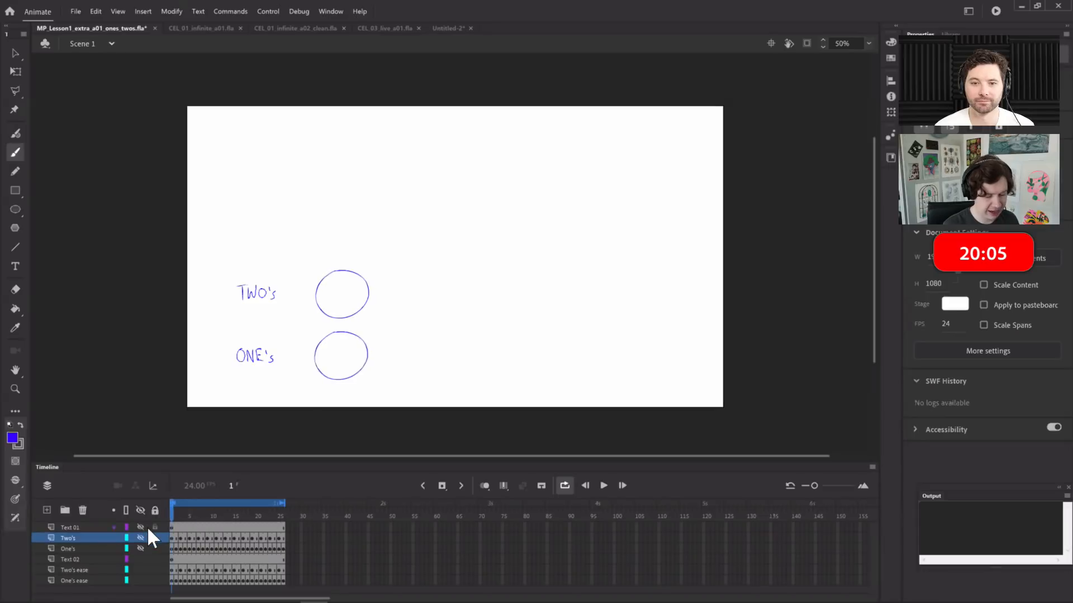
# Hide the Two's ease layer, play the One's ease circle, and display all its drawings through the last frame with Edit Multiple Frames
pyautogui.click(139, 571)
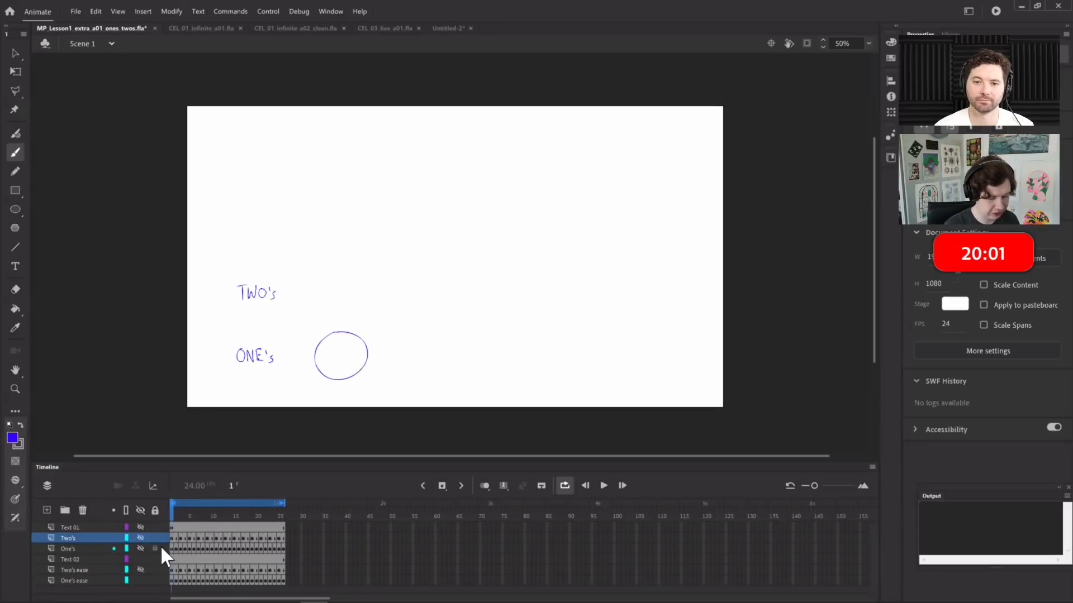
pyautogui.press('Return')
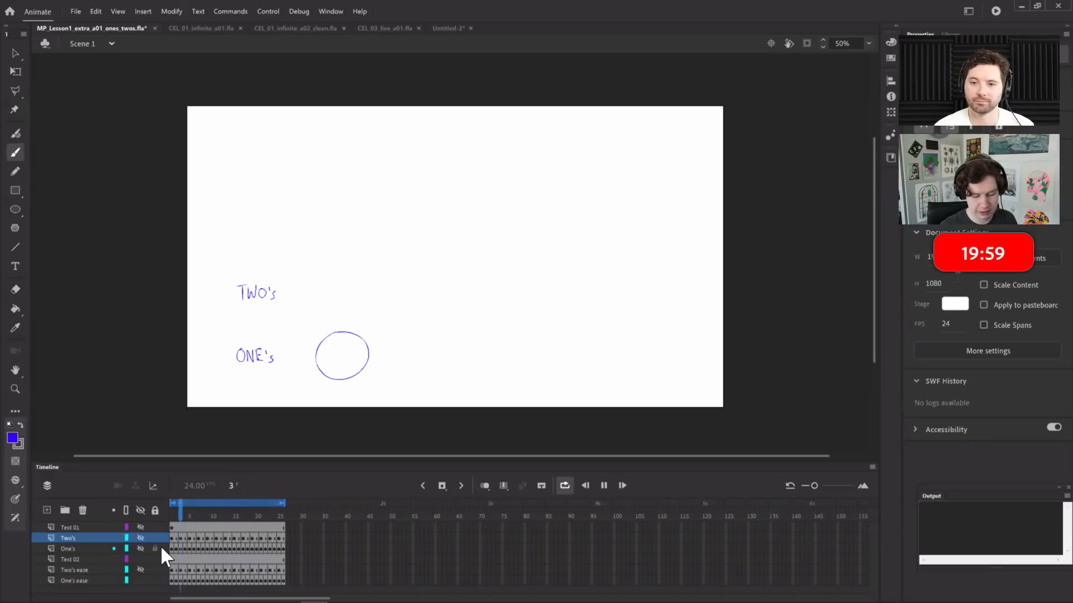
pyautogui.click(503, 486)
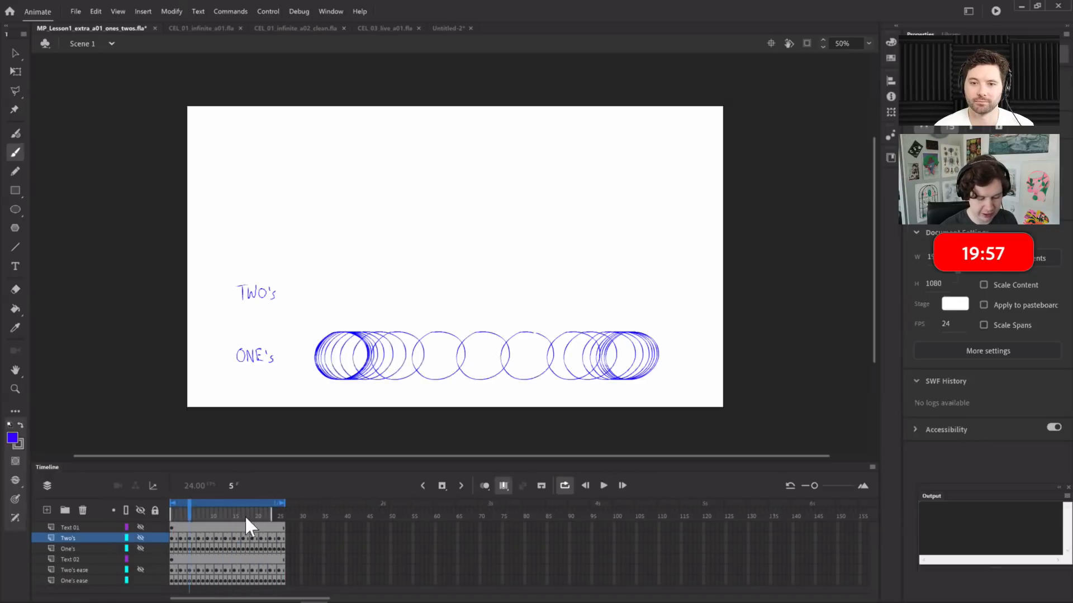
pyautogui.click(200, 520)
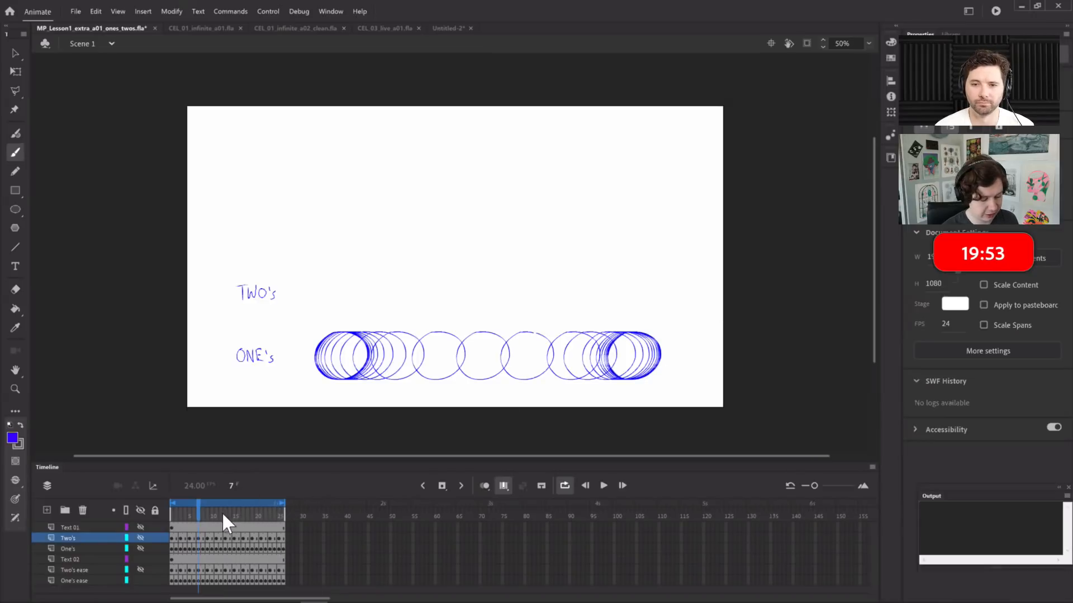
pyautogui.click(234, 522)
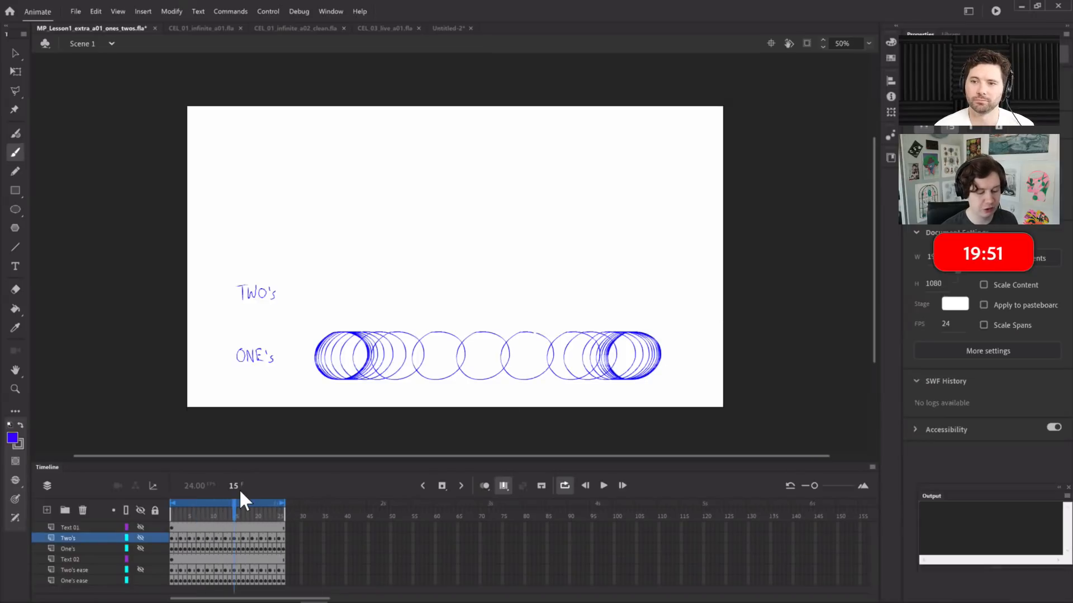
# Replay the One's ease circle with Edit Multiple Frames off, scrubbing back through the frames to examine its acceleration and slowdown
pyautogui.moveTo(196, 516); pyautogui.dragTo(177, 515)
pyautogui.press('Return')
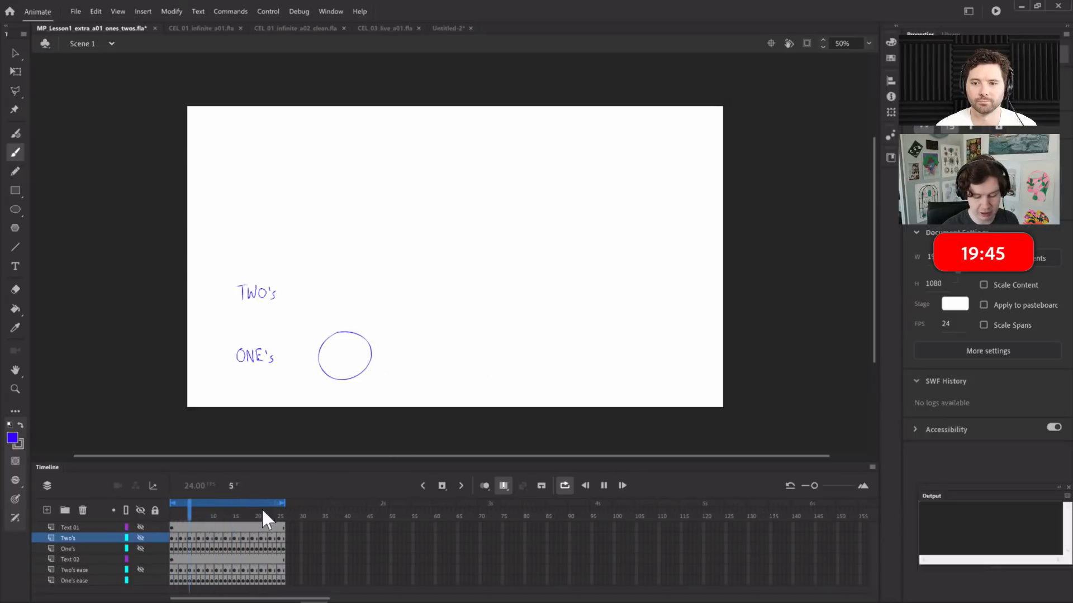
pyautogui.press('Return')
pyautogui.click(503, 486)
pyautogui.moveTo(282, 515); pyautogui.dragTo(222, 510)
pyautogui.press('Return')
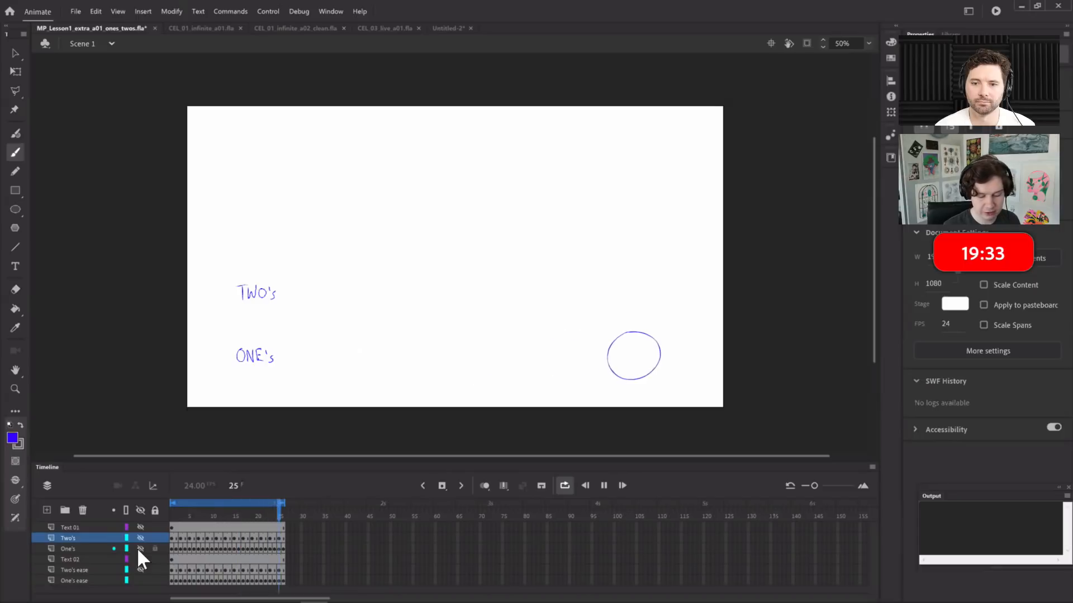
# Show Two's ease instead of One's ease, play it, and display all its drawings with Edit Multiple Frames
pyautogui.click(171, 514)
pyautogui.click(141, 580)
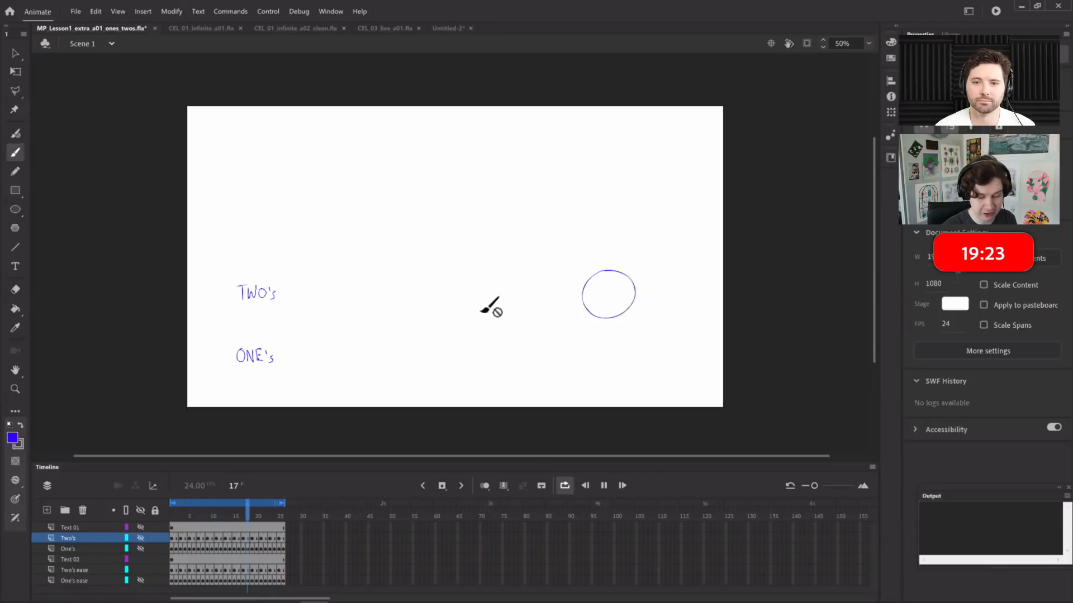
pyautogui.click(270, 512)
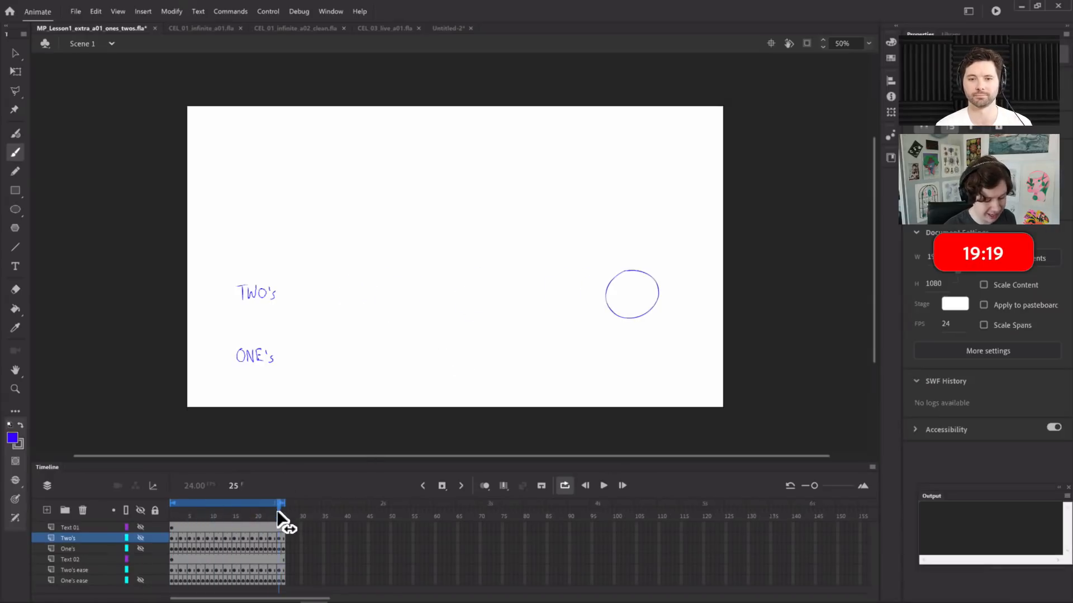
pyautogui.click(503, 486)
pyautogui.moveTo(192, 508); pyautogui.dragTo(174, 505)
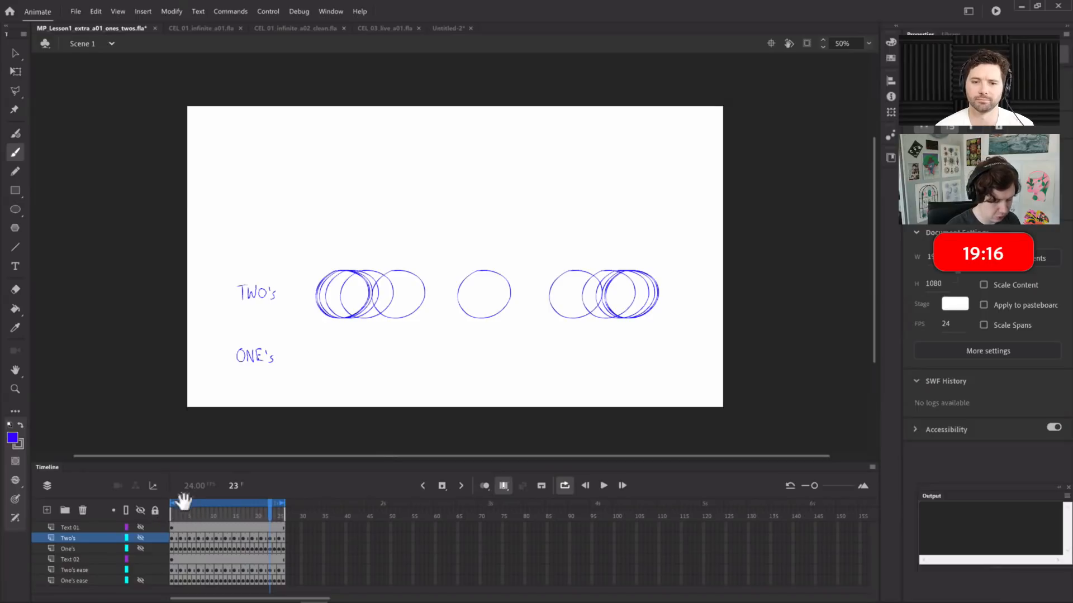
# Compare both ease layers' drawings together, replay them with Edit Multiple Frames off, and scrub around frames 11 to 15
pyautogui.click(142, 568)
pyautogui.click(139, 569)
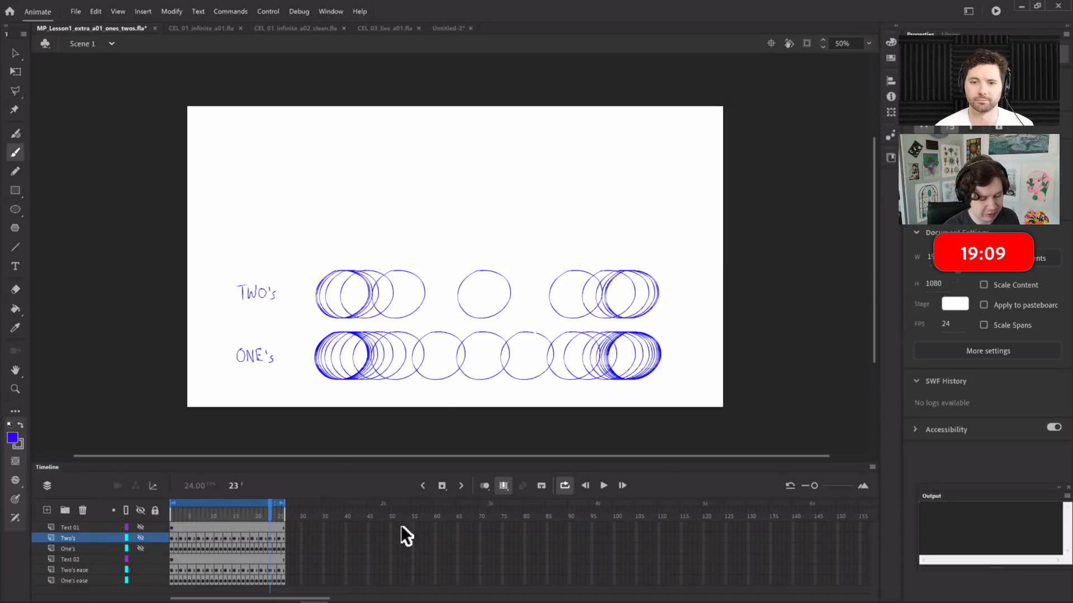
pyautogui.click(485, 486)
pyautogui.press('Return')
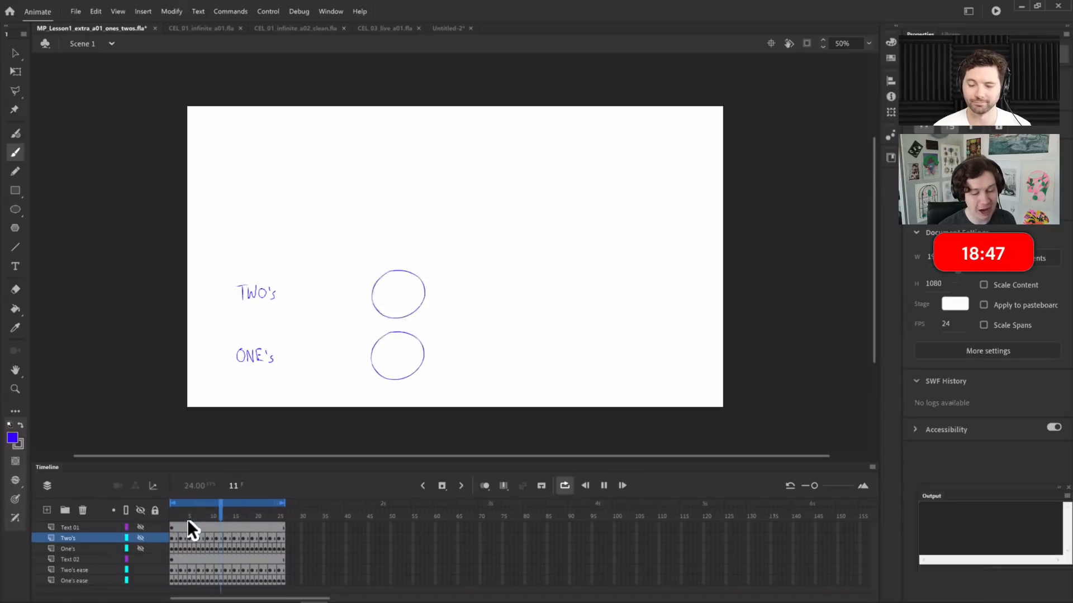
pyautogui.click(234, 503)
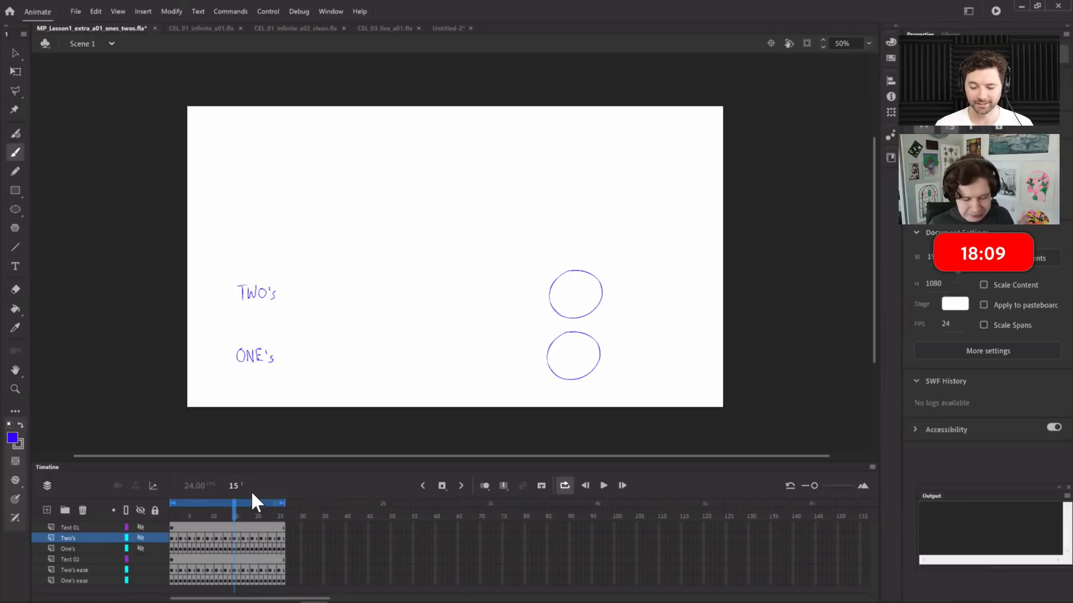
pyautogui.moveTo(237, 516); pyautogui.dragTo(216, 516)
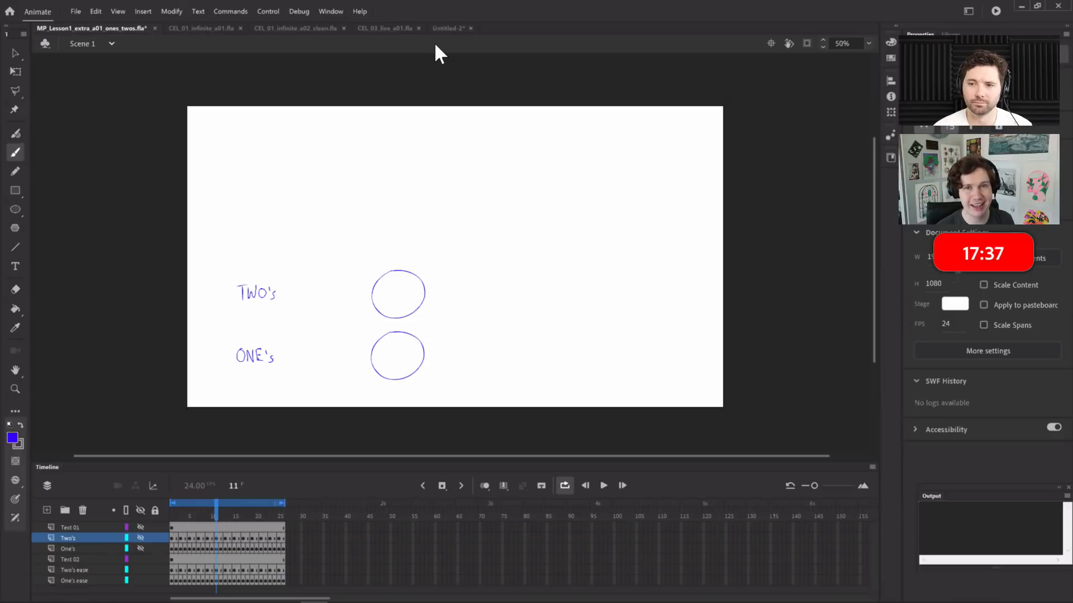
pyautogui.click(220, 511)
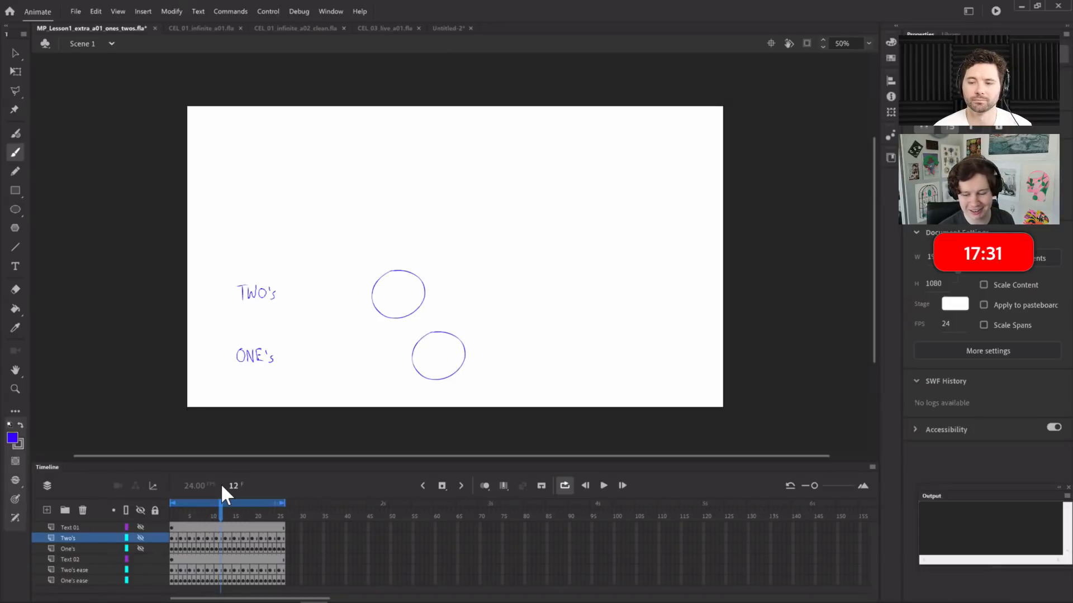
# Insert a blank keyframe at frame 12 of the Two's ease layer and turn on Onion Skin
pyautogui.click(221, 568)
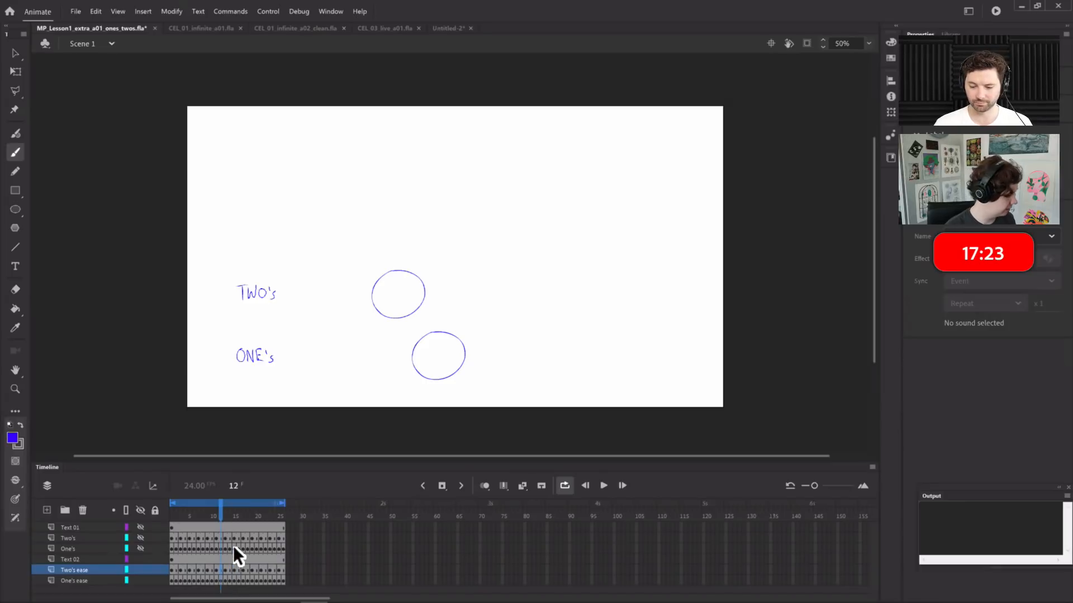
pyautogui.moveTo(233, 507)
pyautogui.mouseDown()
pyautogui.moveTo(242, 510)
pyautogui.moveTo(223, 510)
pyautogui.moveTo(277, 518)
pyautogui.moveTo(226, 520)
pyautogui.moveTo(242, 514)
pyautogui.moveTo(227, 515)
pyautogui.moveTo(241, 503)
pyautogui.moveTo(223, 515)
pyautogui.mouseUp()
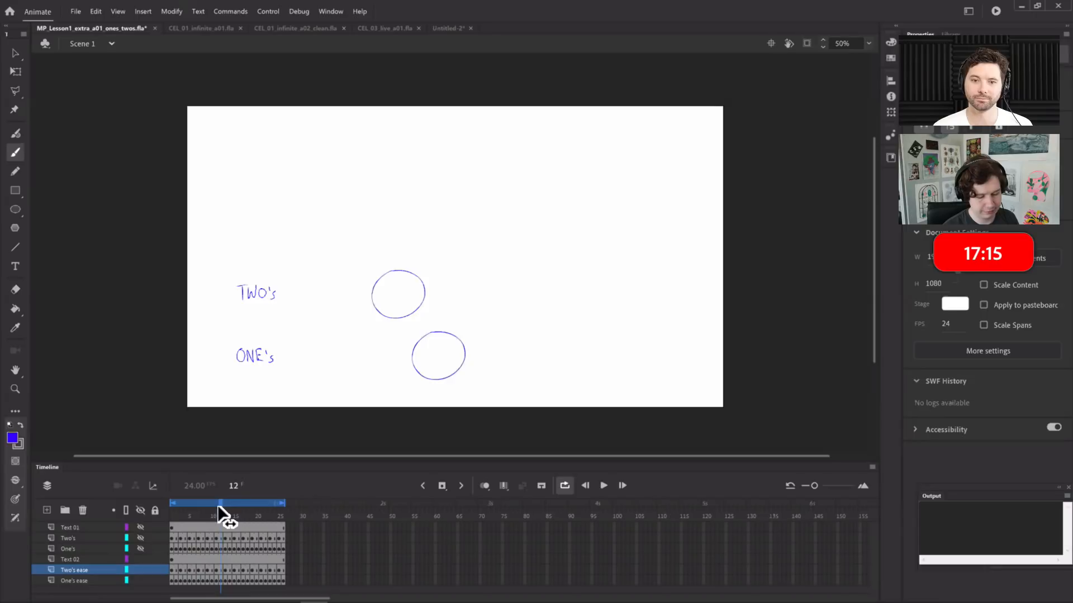
pyautogui.click(219, 570)
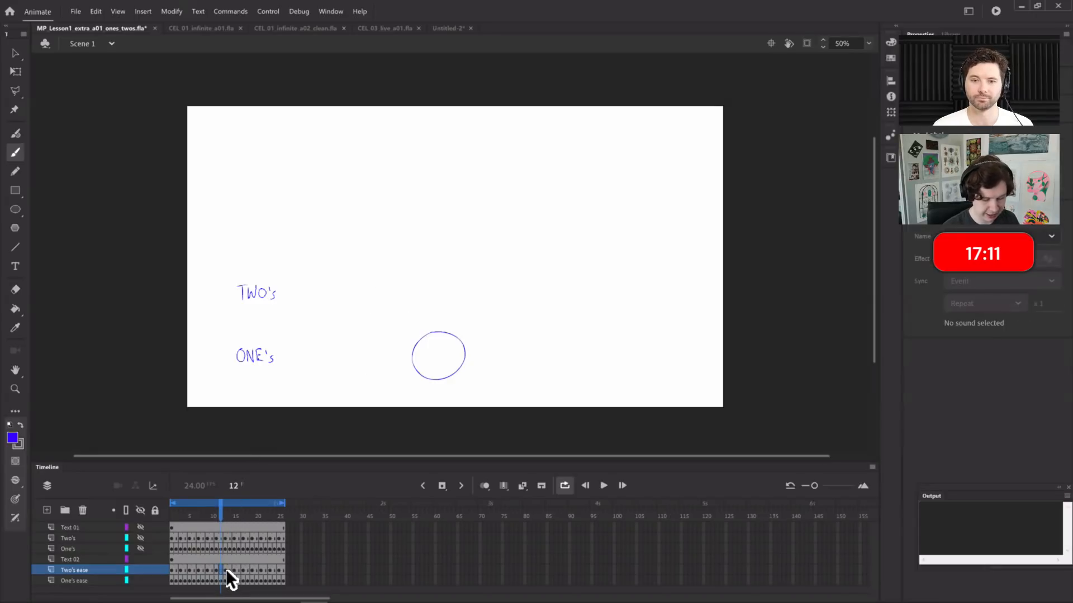
pyautogui.click(502, 485)
pyautogui.click(502, 485)
pyautogui.click(485, 485)
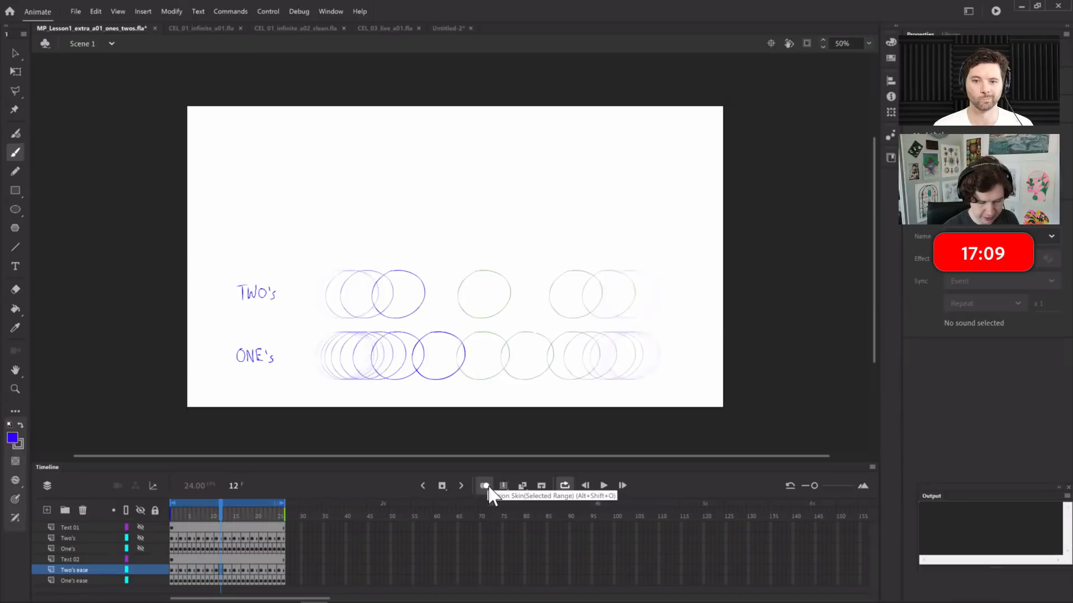
# Draw in-between circles in the gaps of the Two's ease row at frames 12 and 14
pyautogui.moveTo(219, 509); pyautogui.dragTo(221, 508)
pyautogui.moveTo(435, 277)
pyautogui.mouseDown()
pyautogui.moveTo(418, 292)
pyautogui.moveTo(465, 285)
pyautogui.moveTo(434, 273)
pyautogui.mouseUp()
pyautogui.click(229, 568)
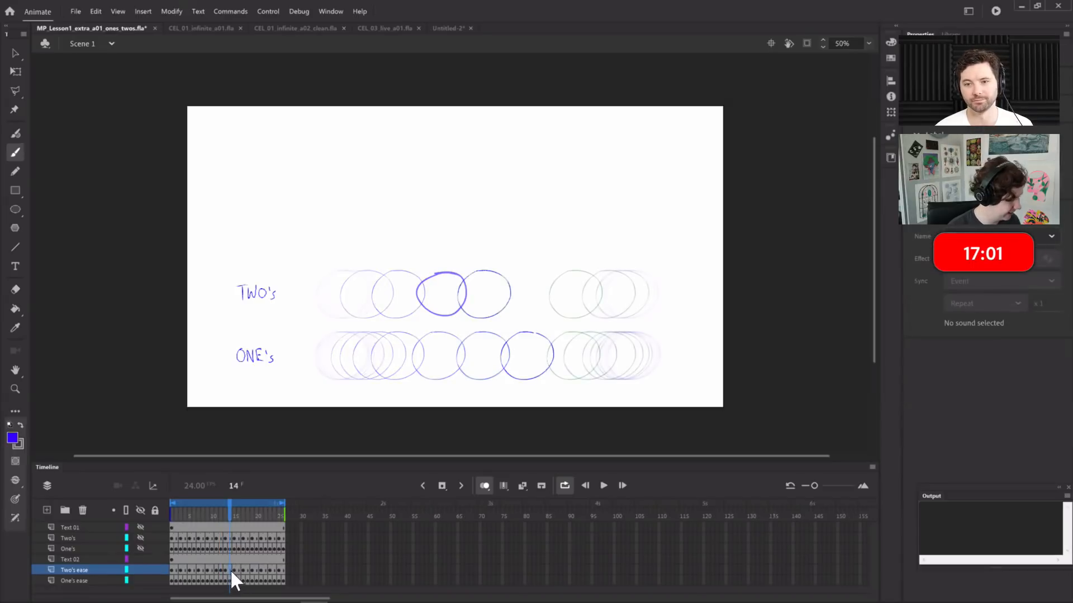
pyautogui.moveTo(553, 277)
pyautogui.mouseDown()
pyautogui.moveTo(514, 311)
pyautogui.moveTo(534, 270)
pyautogui.mouseUp()
# Turn off Onion Skin, replay both eased circles from frame 1, and stop at frame 12
pyautogui.moveTo(228, 510); pyautogui.dragTo(171, 511)
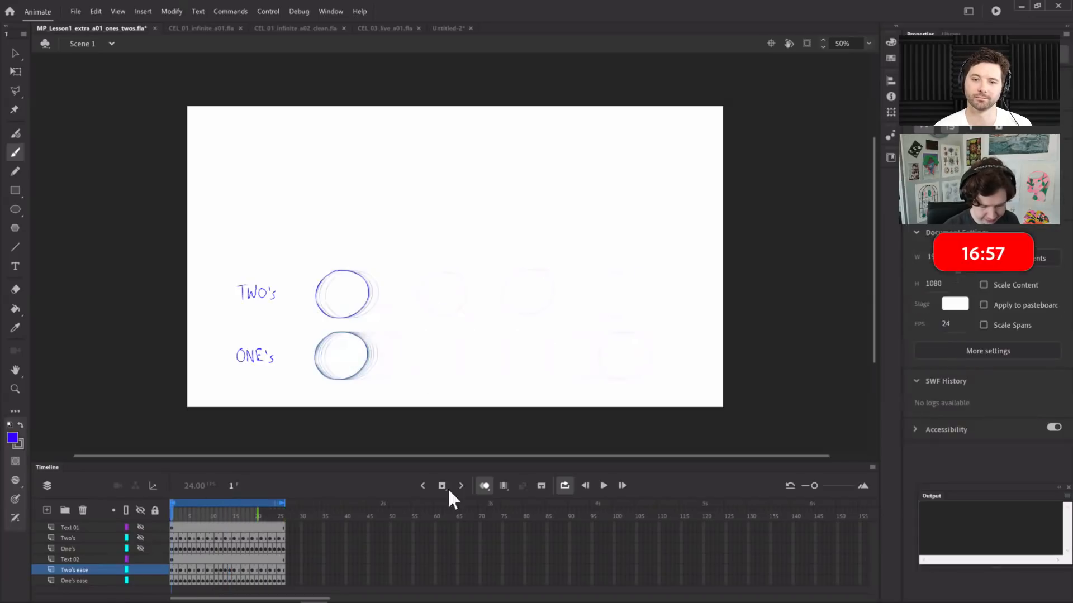
pyautogui.click(484, 485)
pyautogui.press('Return')
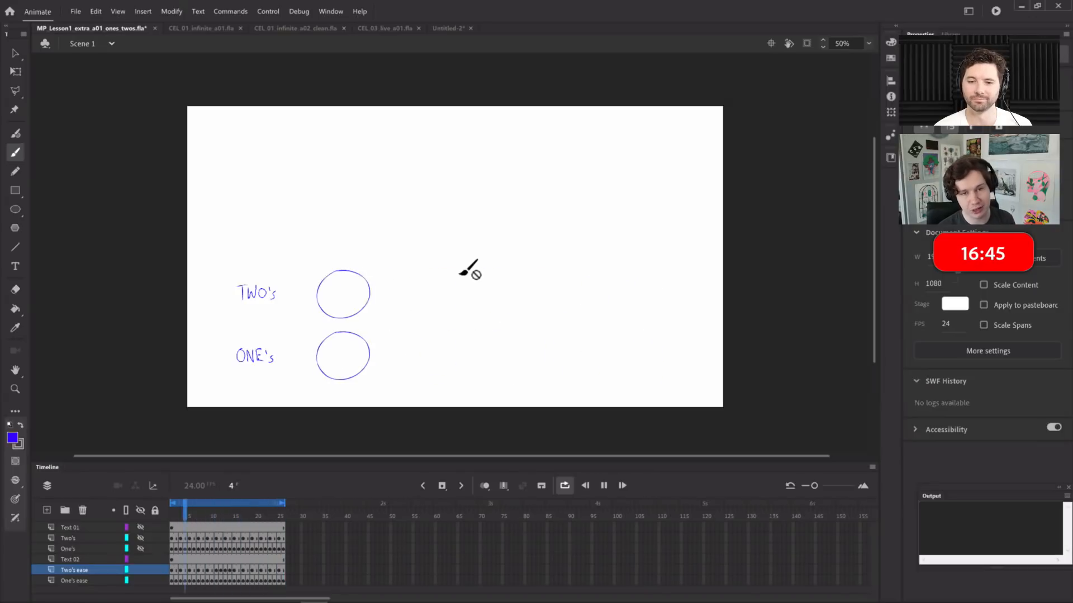
pyautogui.click(220, 503)
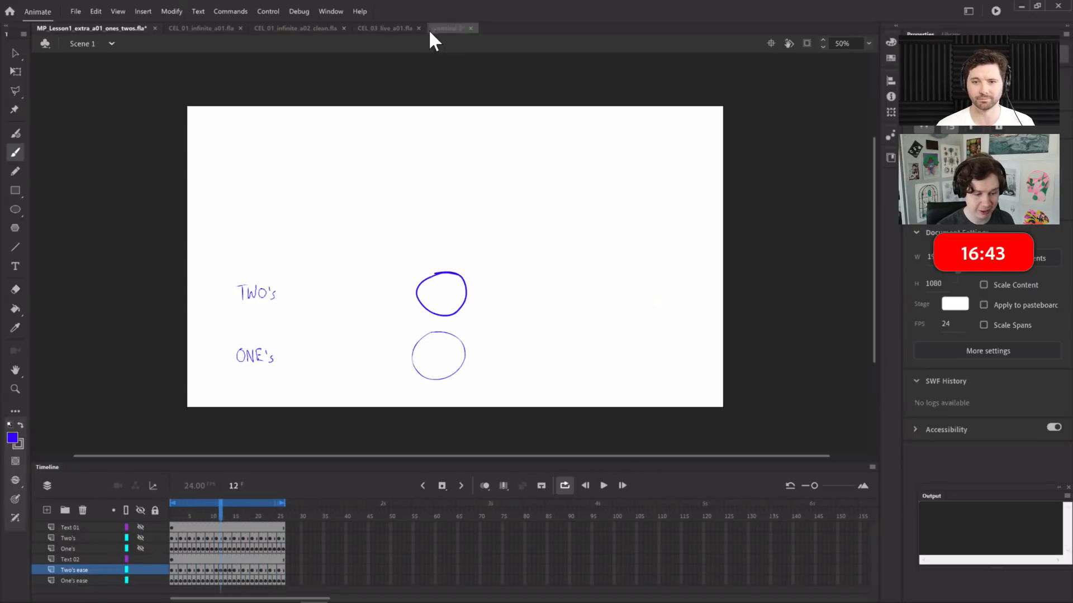
# Look through CEL_03_live_a01.fla and CEL_01_infinite_a02_clean.fla, scrubbing the early frames of the finished infinity-loop animation
pyautogui.click(395, 28)
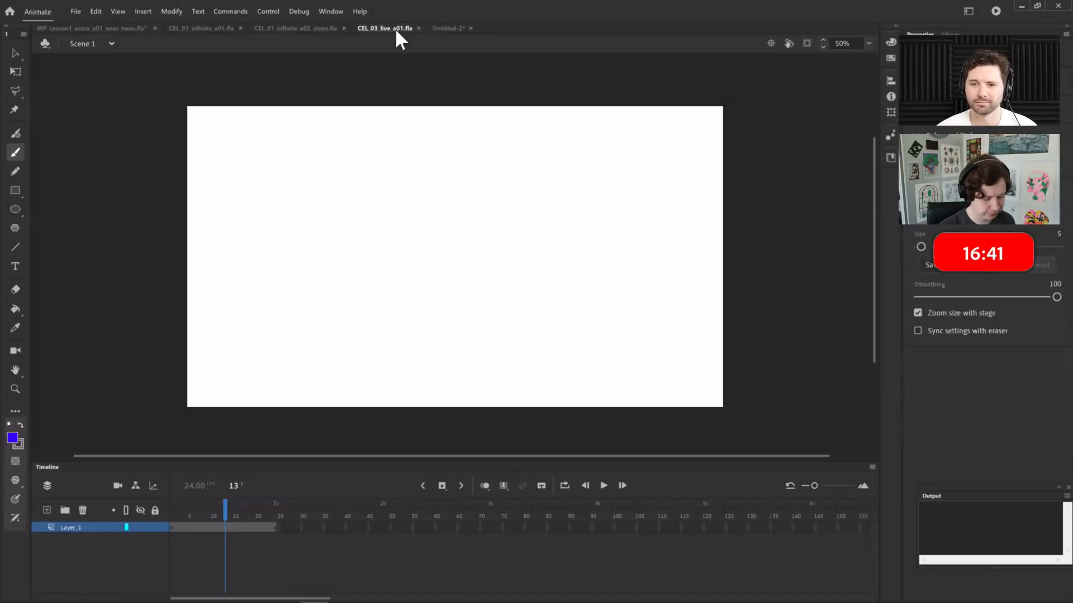
pyautogui.click(180, 511)
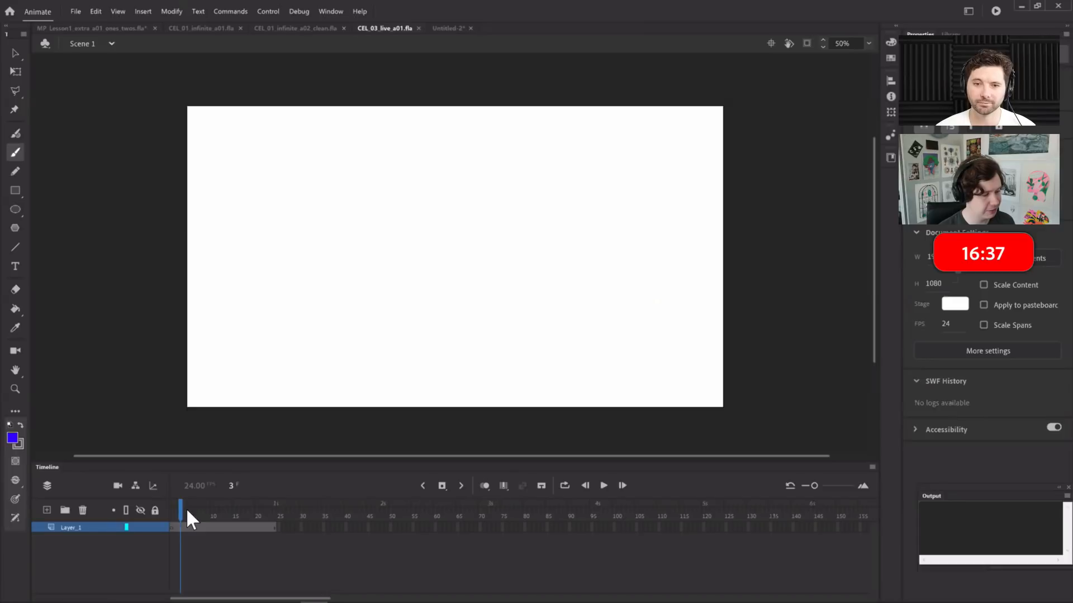
pyautogui.click(282, 27)
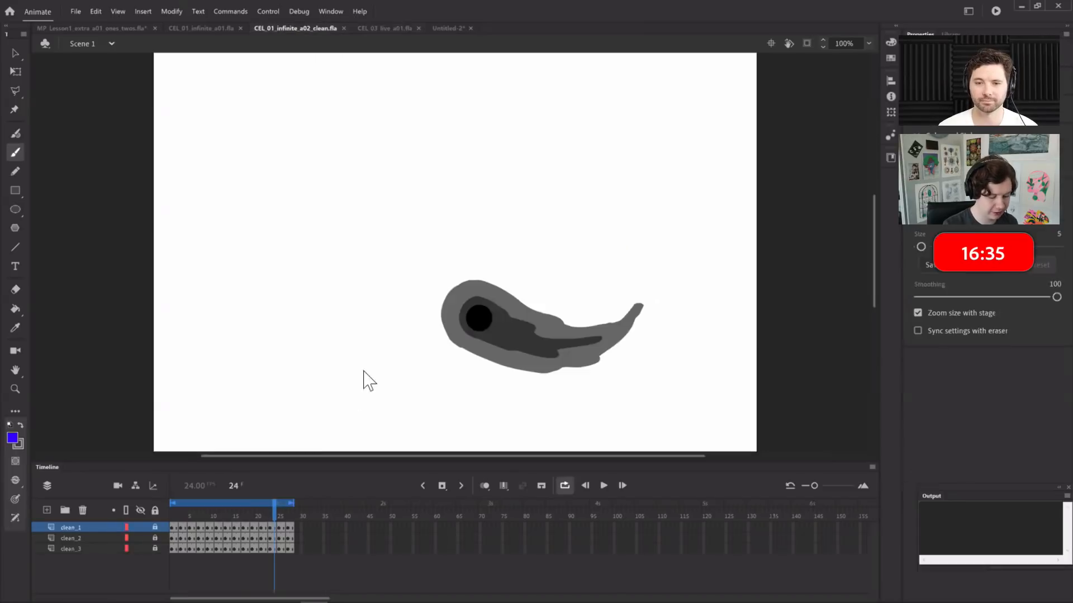
pyautogui.click(185, 511)
pyautogui.moveTo(185, 514)
pyautogui.mouseDown()
pyautogui.moveTo(245, 455)
pyautogui.moveTo(244, 520)
pyautogui.moveTo(190, 528)
pyautogui.mouseUp()
# In CEL_03_live_a01.fla, draw a wide figure-eight path with the brush at frame 5 of Layer_1 and rework its right-hand loop
pyautogui.click(390, 29)
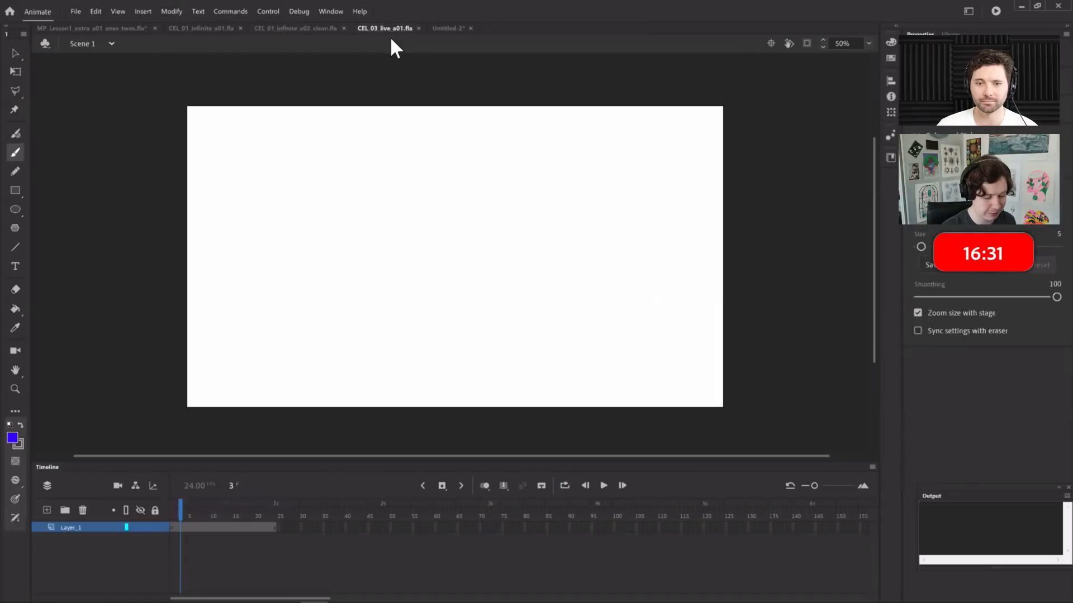
pyautogui.click(191, 527)
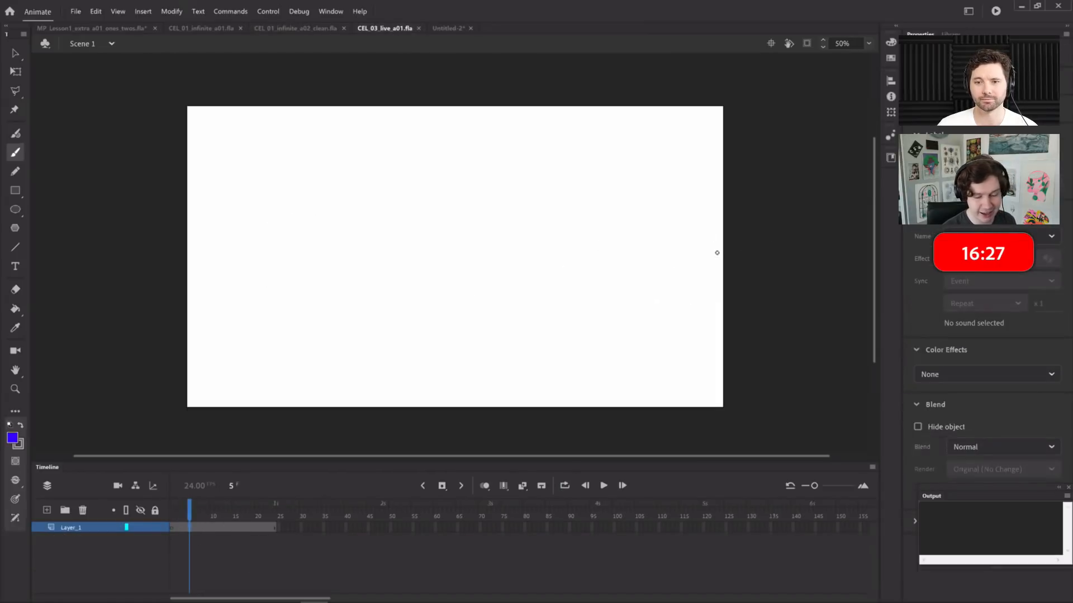
pyautogui.moveTo(602, 206)
pyautogui.mouseDown()
pyautogui.moveTo(557, 192)
pyautogui.moveTo(369, 302)
pyautogui.moveTo(361, 201)
pyautogui.moveTo(531, 274)
pyautogui.moveTo(631, 245)
pyautogui.moveTo(592, 188)
pyautogui.moveTo(628, 235)
pyautogui.mouseUp()
pyautogui.moveTo(598, 199)
pyautogui.mouseDown()
pyautogui.moveTo(629, 254)
pyautogui.moveTo(604, 281)
pyautogui.mouseUp()
pyautogui.moveTo(626, 234)
pyautogui.mouseDown()
pyautogui.moveTo(614, 288)
pyautogui.moveTo(634, 233)
pyautogui.moveTo(587, 216)
pyautogui.moveTo(608, 211)
pyautogui.moveTo(586, 196)
pyautogui.moveTo(616, 217)
pyautogui.mouseUp()
pyautogui.press('e')
pyautogui.press('b')
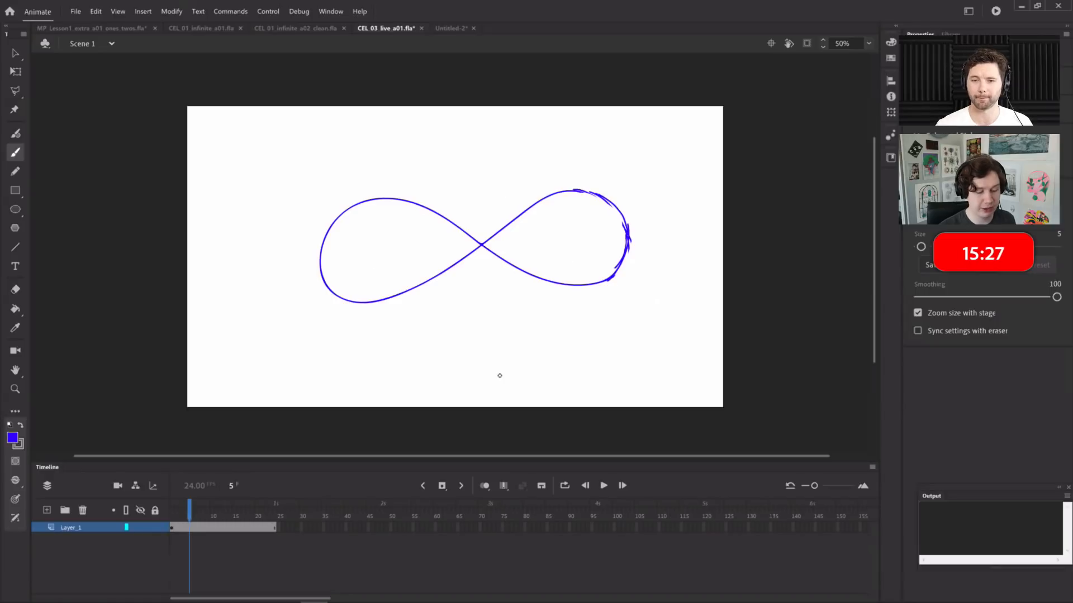
# Move the figure-eight path toward the centre of the stage and erase the stray stroke left behind above its right-hand loop
pyautogui.press('v')
pyautogui.click(482, 242)
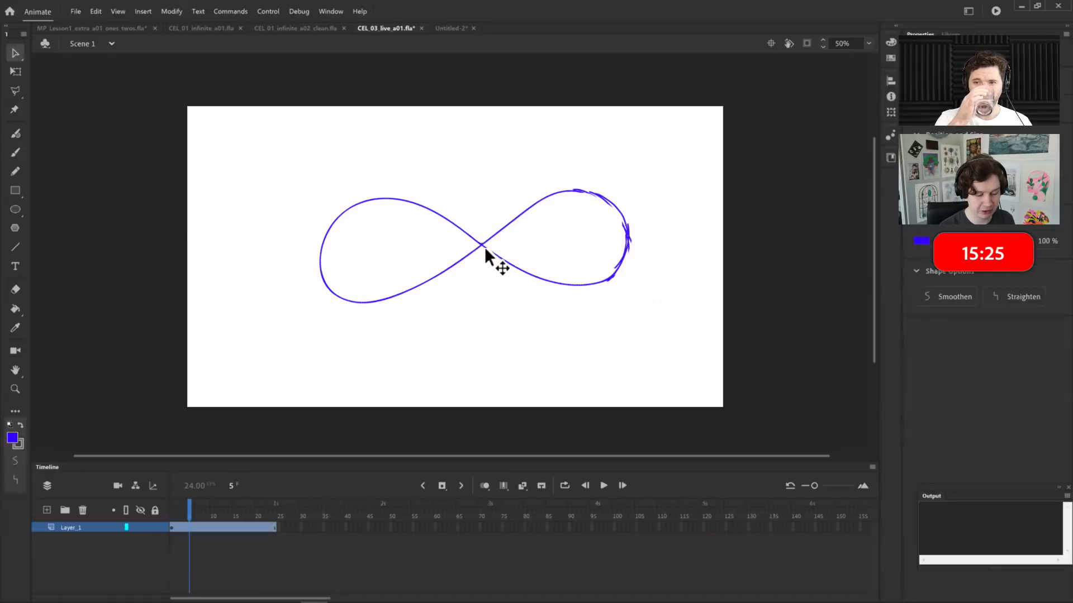
pyautogui.press('q')
pyautogui.moveTo(477, 250); pyautogui.dragTo(451, 267)
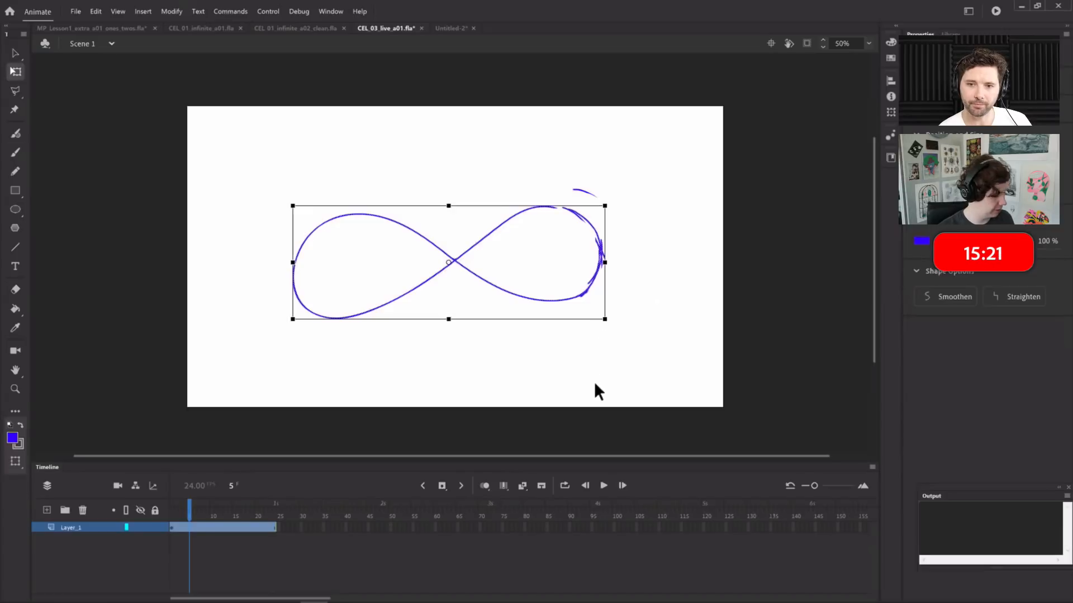
pyautogui.press('b')
pyautogui.press('e')
pyautogui.moveTo(575, 193); pyautogui.dragTo(603, 194)
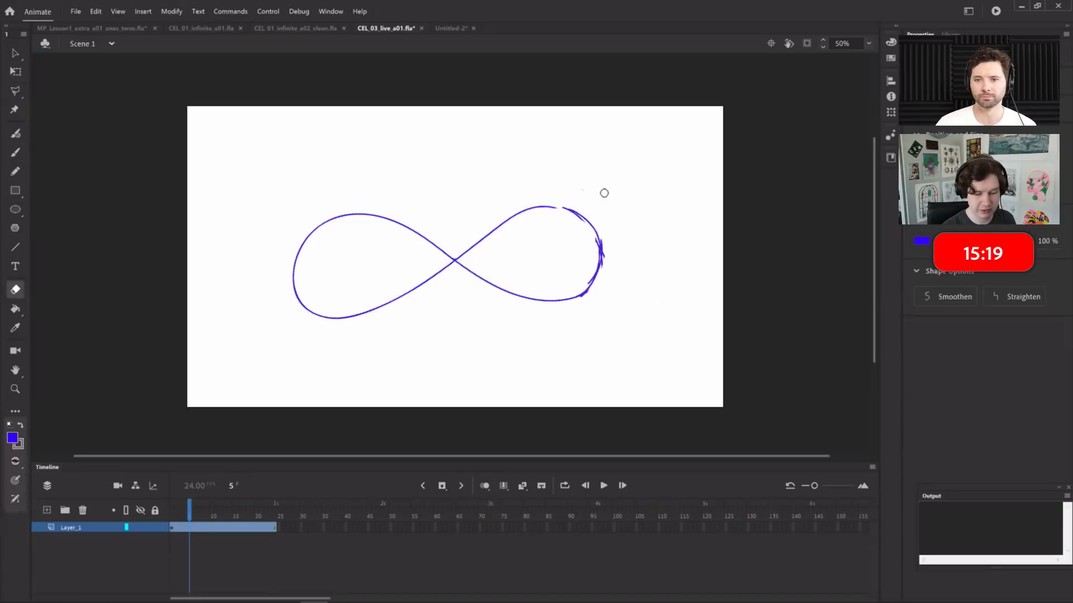
# Sketch small position marks on the figure-eight's left loop and a direction arrow through its crossing, continuing around the right loop
pyautogui.press('b')
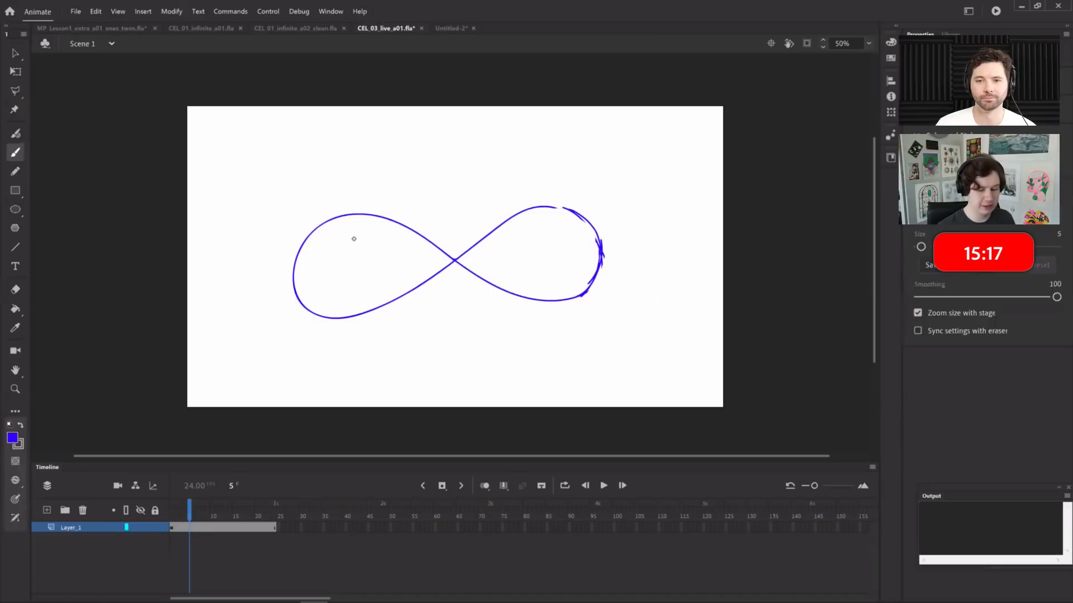
pyautogui.moveTo(324, 218); pyautogui.dragTo(321, 224)
pyautogui.moveTo(297, 286)
pyautogui.mouseDown()
pyautogui.moveTo(315, 296)
pyautogui.moveTo(484, 226)
pyautogui.mouseUp()
pyautogui.moveTo(594, 216)
pyautogui.mouseDown()
pyautogui.moveTo(528, 307)
pyautogui.moveTo(504, 300)
pyautogui.mouseUp()
# Undo the position marks and direction arrow sketched over the figure-eight path
pyautogui.hotkey('ctrl', 'z')
pyautogui.hotkey('ctrl', 'z')
pyautogui.hotkey('ctrl', 'z')
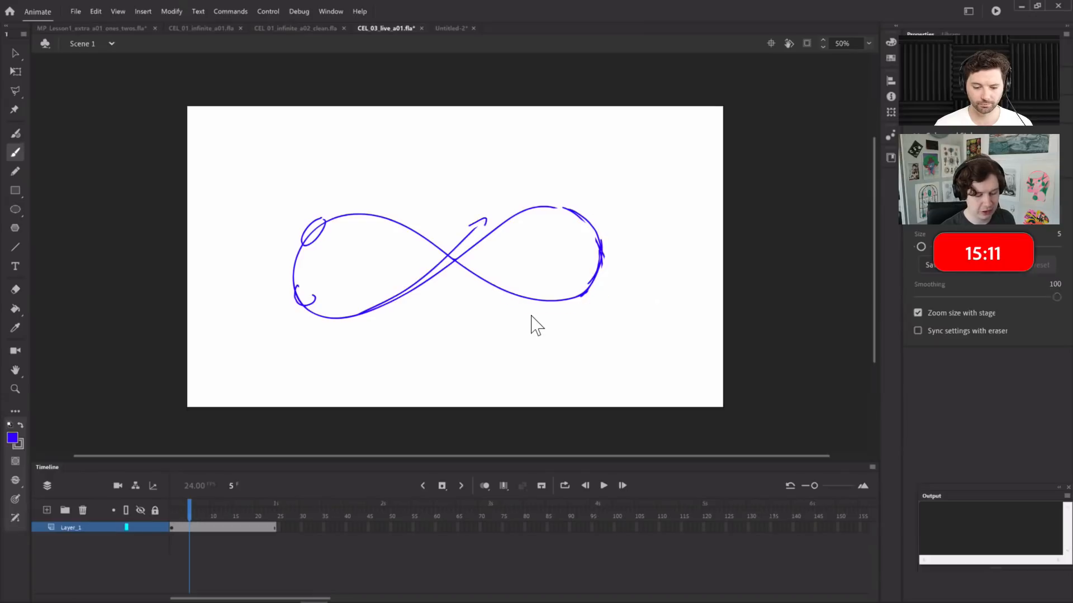
pyautogui.hotkey('ctrl', 'z')
pyautogui.hotkey('ctrl', 'z')
pyautogui.hotkey('ctrl', 'z')
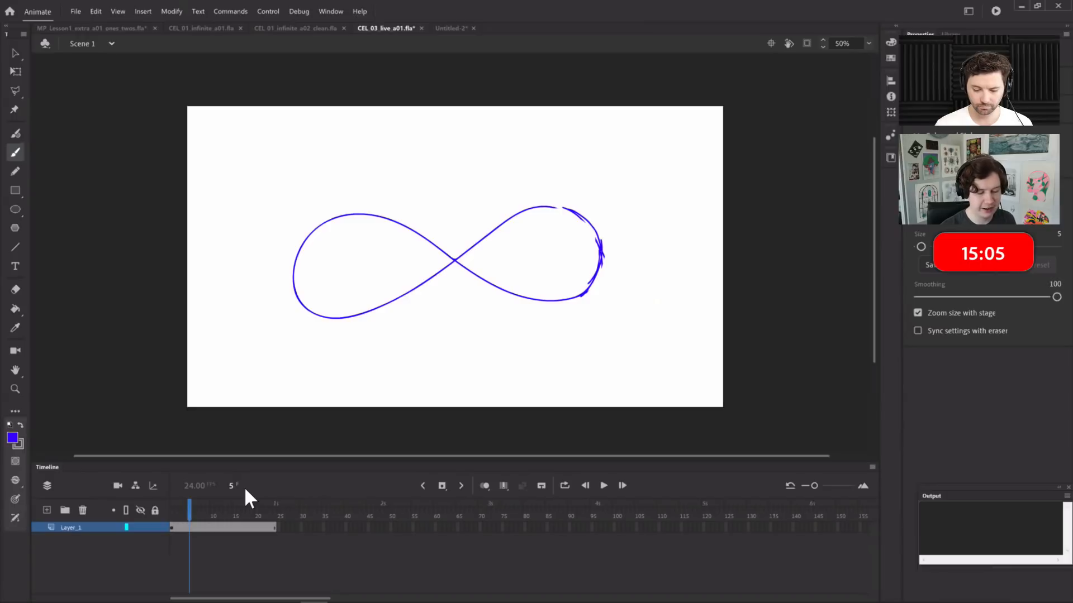
# Draw a short tick across the top of the figure-eight's left loop and undo the trial strokes above both loops
pyautogui.moveTo(359, 220); pyautogui.dragTo(360, 212)
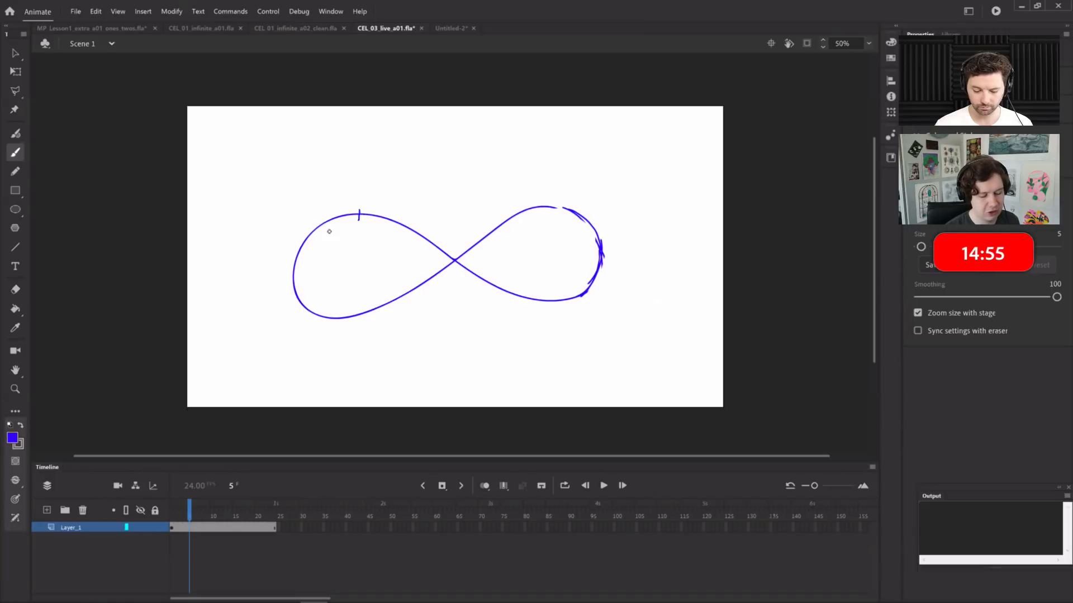
pyautogui.moveTo(525, 193); pyautogui.dragTo(574, 211)
pyautogui.moveTo(557, 192); pyautogui.dragTo(582, 199)
pyautogui.moveTo(364, 199)
pyautogui.mouseDown()
pyautogui.moveTo(380, 224)
pyautogui.moveTo(380, 206)
pyautogui.mouseUp()
pyautogui.hotkey('ctrl', 'z')
pyautogui.hotkey('ctrl', 'z')
pyautogui.hotkey('ctrl', 'z')
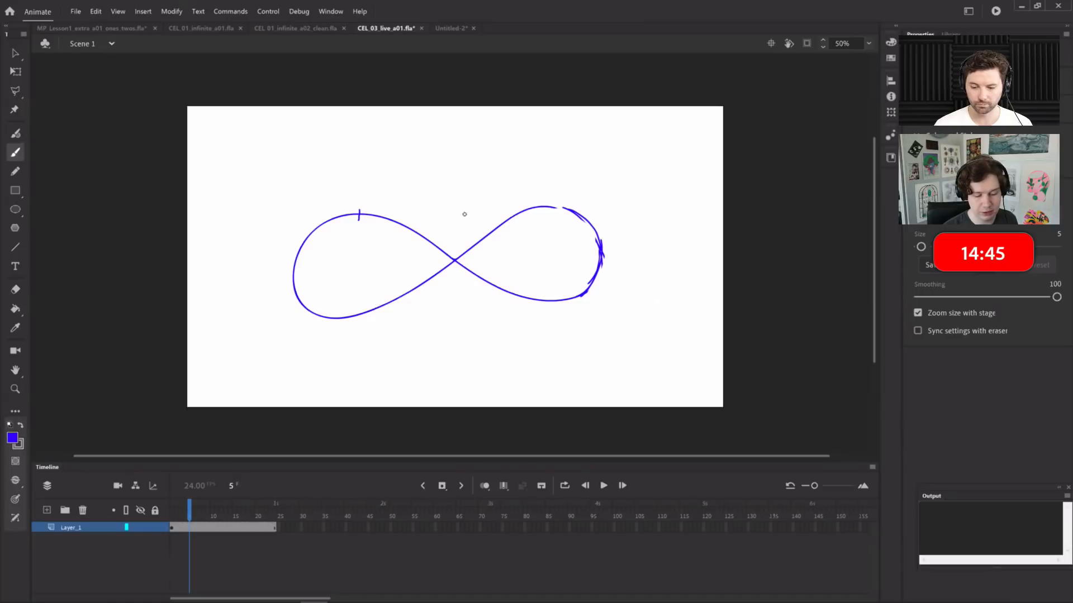
# Sketch direction arrows around the figure-eight's right loop and rings along the path to show spacing, stretching them near the crossing
pyautogui.moveTo(613, 287)
pyautogui.mouseDown()
pyautogui.moveTo(621, 236)
pyautogui.moveTo(631, 248)
pyautogui.mouseUp()
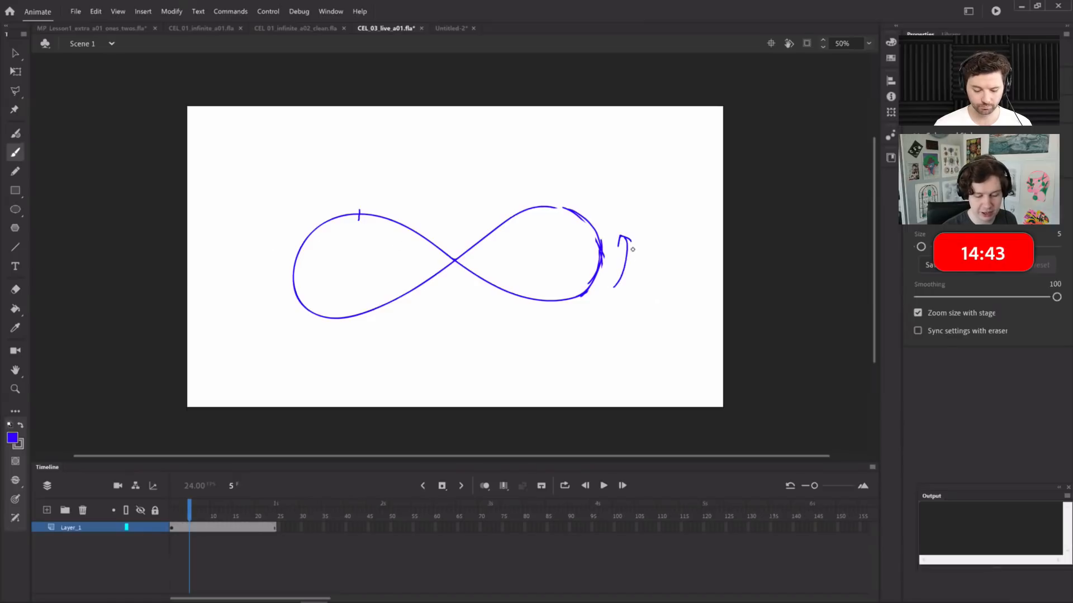
pyautogui.moveTo(522, 286)
pyautogui.mouseDown()
pyautogui.moveTo(503, 280)
pyautogui.moveTo(564, 297)
pyautogui.mouseUp()
pyautogui.moveTo(602, 227)
pyautogui.mouseDown()
pyautogui.moveTo(550, 204)
pyautogui.moveTo(573, 209)
pyautogui.moveTo(515, 210)
pyautogui.moveTo(489, 235)
pyautogui.moveTo(502, 226)
pyautogui.mouseUp()
pyautogui.moveTo(476, 242)
pyautogui.mouseDown()
pyautogui.moveTo(435, 264)
pyautogui.moveTo(473, 245)
pyautogui.mouseUp()
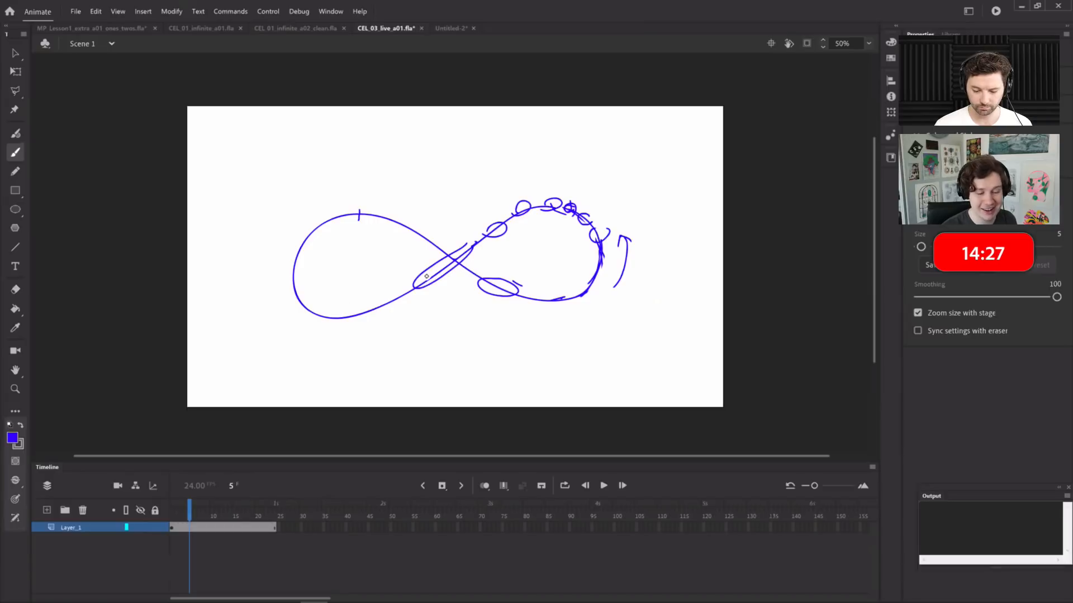
pyautogui.moveTo(371, 303)
pyautogui.mouseDown()
pyautogui.moveTo(358, 314)
pyautogui.moveTo(302, 296)
pyautogui.moveTo(310, 314)
pyautogui.mouseUp()
pyautogui.moveTo(297, 267); pyautogui.dragTo(287, 282)
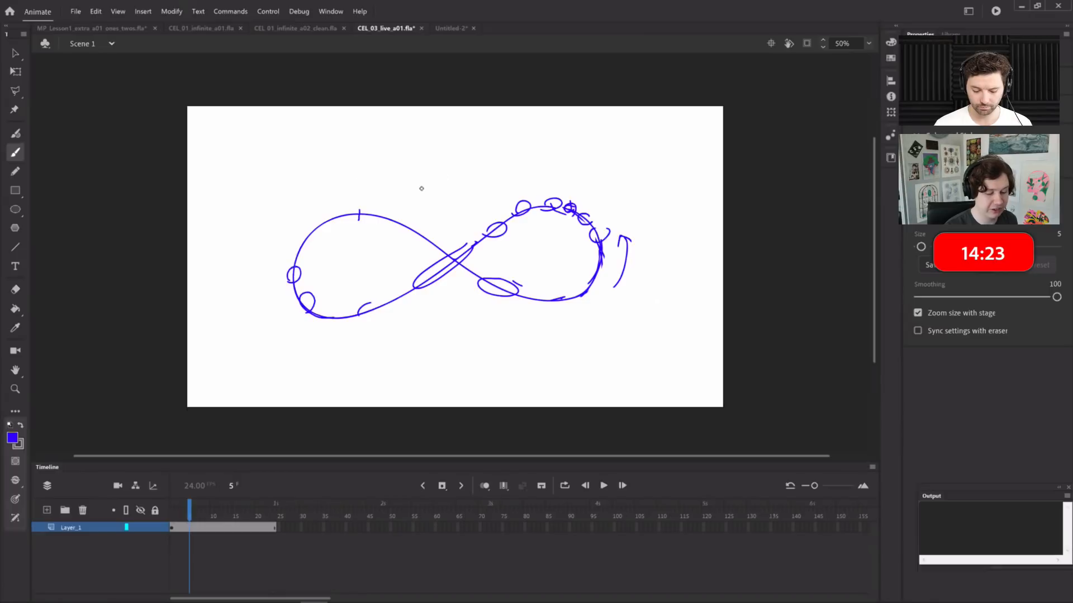
pyautogui.moveTo(307, 238)
pyautogui.mouseDown()
pyautogui.moveTo(349, 212)
pyautogui.moveTo(385, 216)
pyautogui.moveTo(453, 252)
pyautogui.moveTo(486, 246)
pyautogui.moveTo(603, 282)
pyautogui.mouseUp()
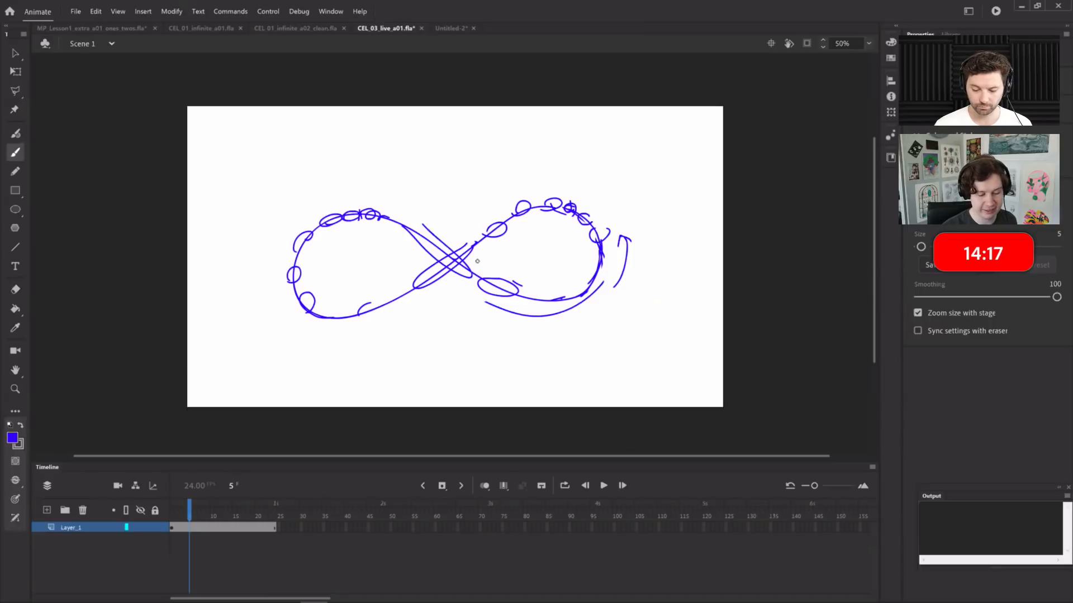
pyautogui.moveTo(657, 268); pyautogui.dragTo(658, 264)
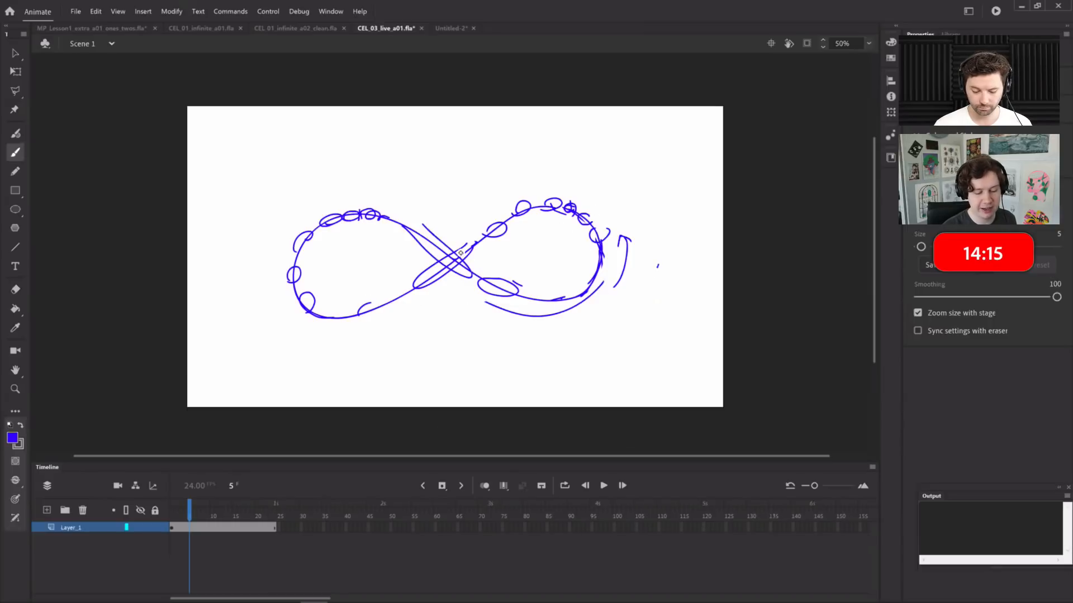
# Undo the spacing rings and direction arrows, keeping the figure-eight path and the tick on top of its left loop
pyautogui.hotkey('ctrl', 'z')
pyautogui.hotkey('ctrl', 'z')
pyautogui.hotkey('ctrl', 'z')
pyautogui.hotkey('ctrl', 'z')
pyautogui.hotkey('ctrl', 'z')
pyautogui.hotkey('ctrl', 'z')
pyautogui.hotkey('ctrl', 'z')
pyautogui.hotkey('ctrl', 'z')
pyautogui.hotkey('ctrl', 'z')
pyautogui.hotkey('ctrl', 'z')
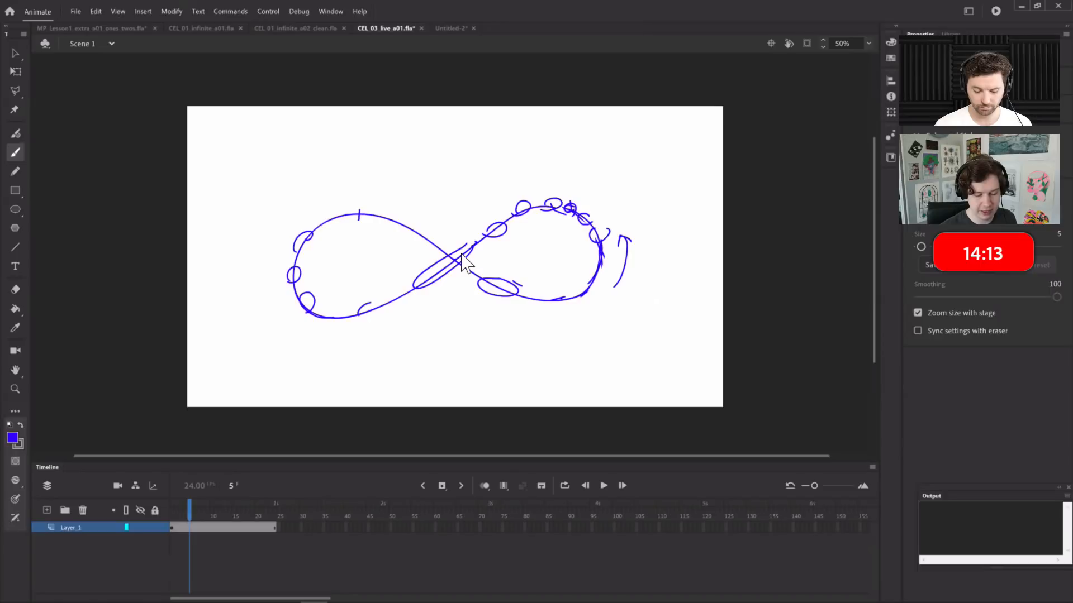
pyautogui.hotkey('ctrl', 'z')
pyautogui.hotkey('ctrl', 'z')
pyautogui.hotkey('ctrl', 'z')
pyautogui.hotkey('ctrl', 'z')
pyautogui.hotkey('ctrl', 'z')
pyautogui.hotkey('ctrl', 'z')
pyautogui.hotkey('ctrl', 'z')
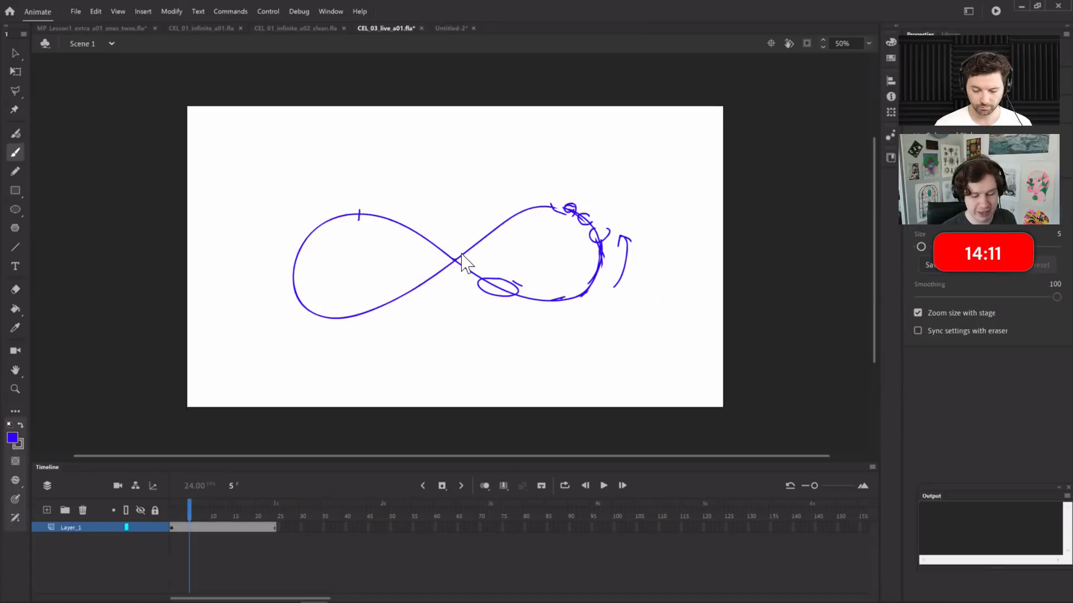
pyautogui.hotkey('ctrl', 'z')
pyautogui.hotkey('ctrl', 'z')
pyautogui.hotkey('ctrl', 'z')
pyautogui.hotkey('ctrl', 'z')
pyautogui.hotkey('ctrl', 'z')
pyautogui.hotkey('ctrl', 'z')
pyautogui.hotkey('ctrl', 'z')
pyautogui.hotkey('ctrl', 'z')
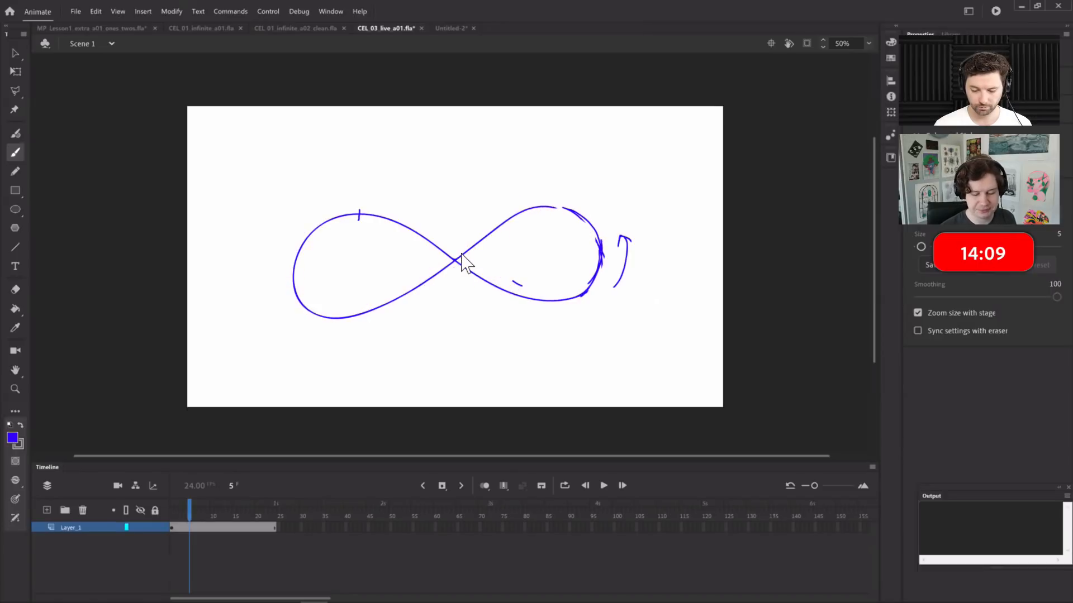
pyautogui.hotkey('ctrl', 'z')
pyautogui.hotkey('ctrl', 'z')
pyautogui.hotkey('ctrl', 'z')
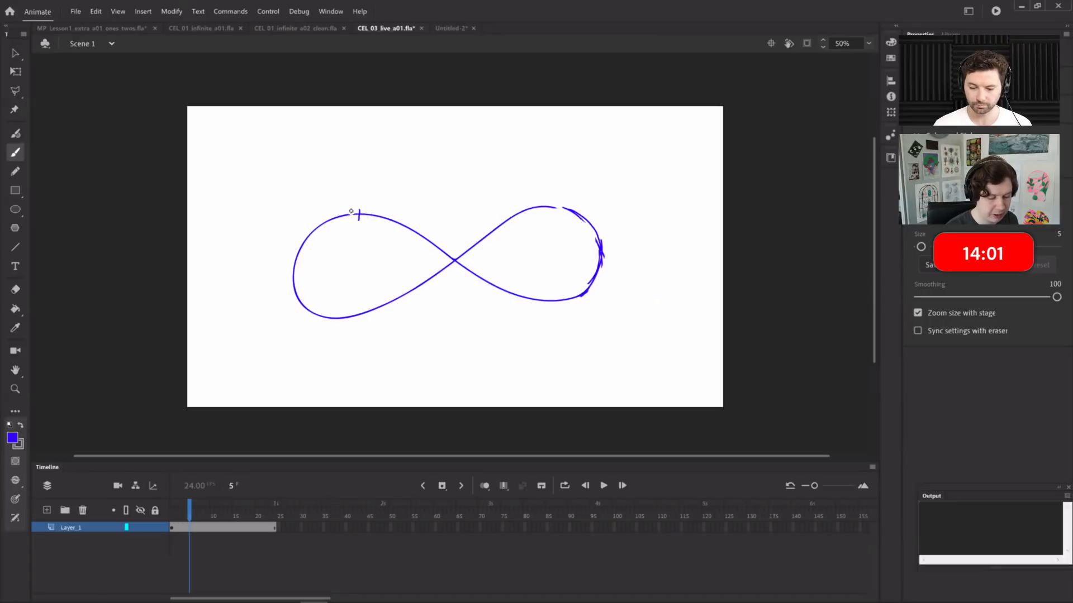
# Draw tick marks around both loops of the figure-eight, closely spaced along the tops and widely spaced through the bottoms and crossing
pyautogui.moveTo(344, 210); pyautogui.dragTo(314, 239)
pyautogui.moveTo(344, 311); pyautogui.dragTo(346, 321)
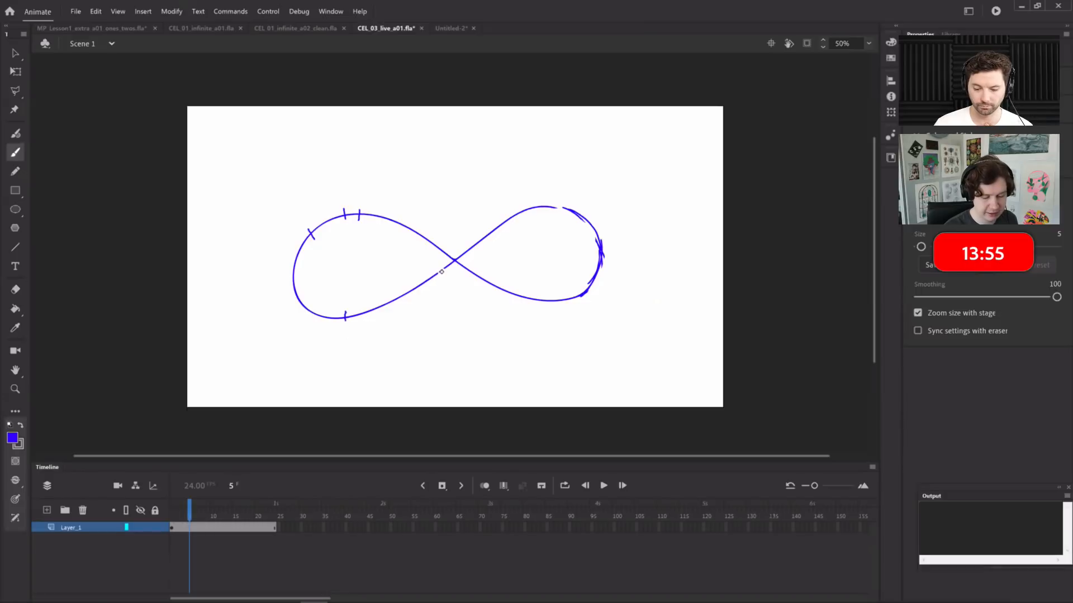
pyautogui.moveTo(438, 267); pyautogui.dragTo(444, 275)
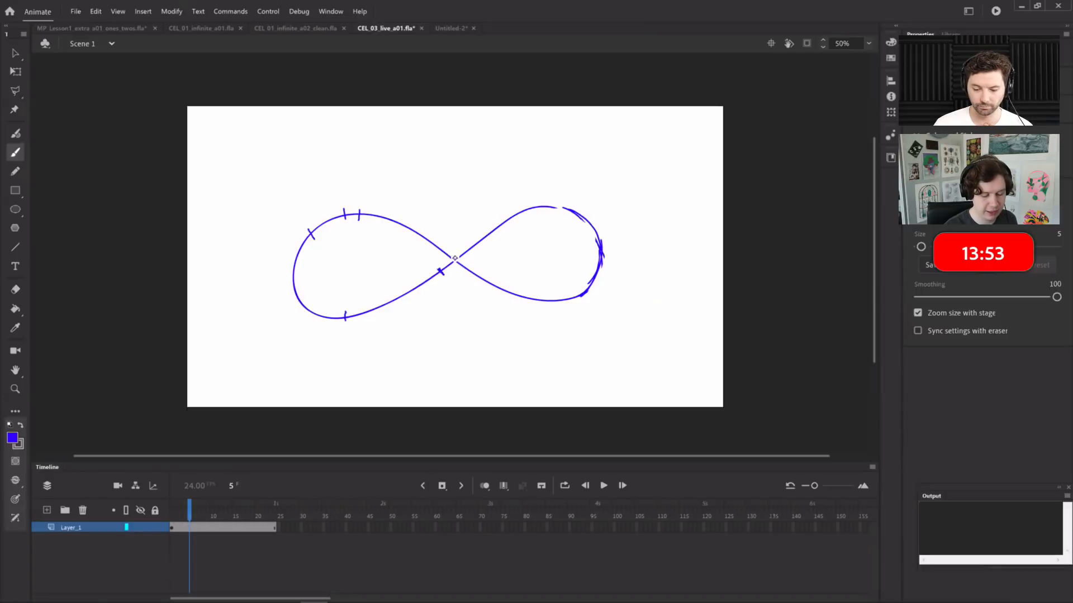
pyautogui.moveTo(499, 221); pyautogui.dragTo(505, 232)
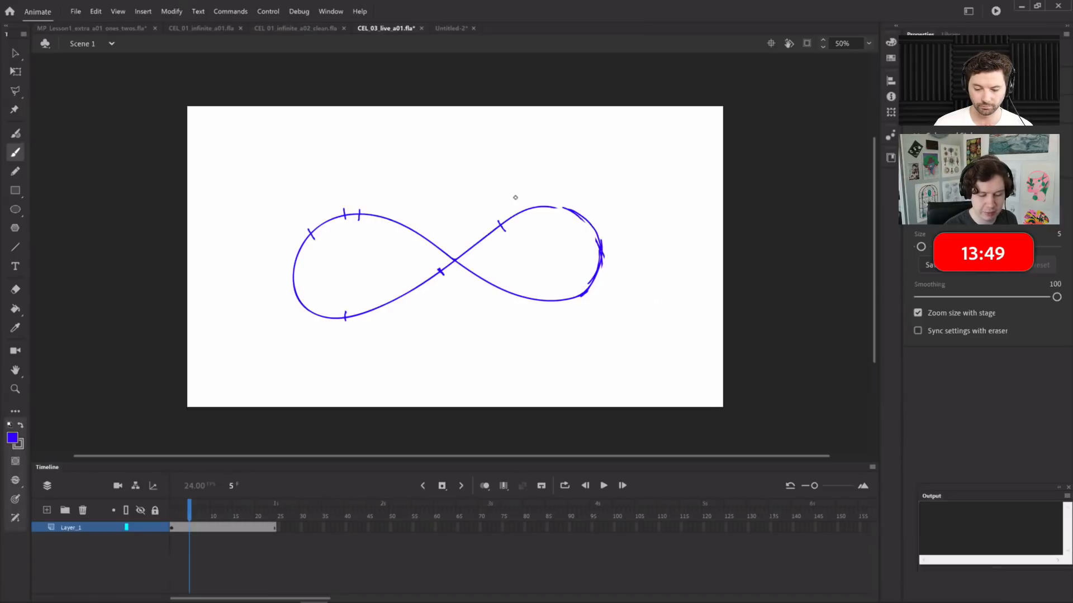
pyautogui.moveTo(526, 206)
pyautogui.mouseDown()
pyautogui.moveTo(529, 215)
pyautogui.moveTo(578, 218)
pyautogui.moveTo(588, 252)
pyautogui.mouseUp()
pyautogui.moveTo(586, 291); pyautogui.dragTo(557, 306)
pyautogui.moveTo(474, 269); pyautogui.dragTo(469, 277)
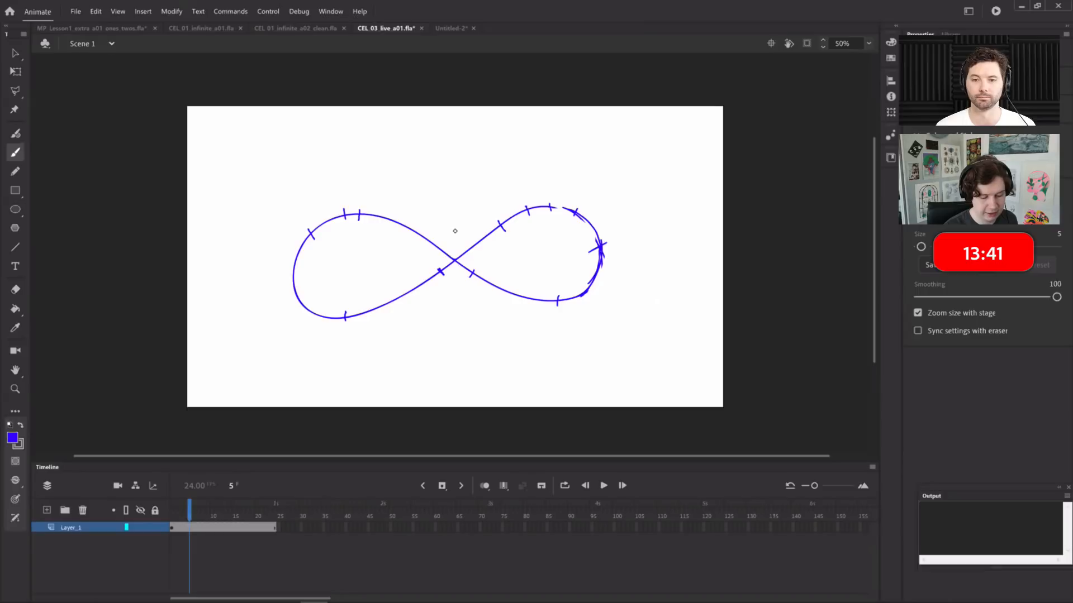
pyautogui.moveTo(413, 223); pyautogui.dragTo(410, 234)
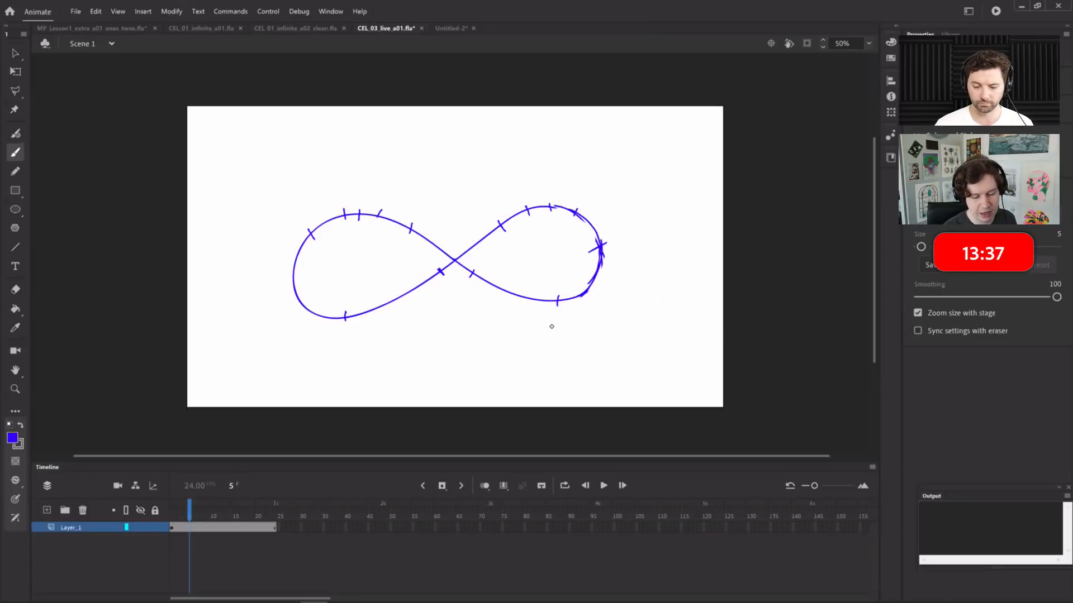
# Draw a horizontal spacing chart below the figure-eight, with ticks getting progressively closer toward its right end
pyautogui.moveTo(323, 374); pyautogui.dragTo(639, 374)
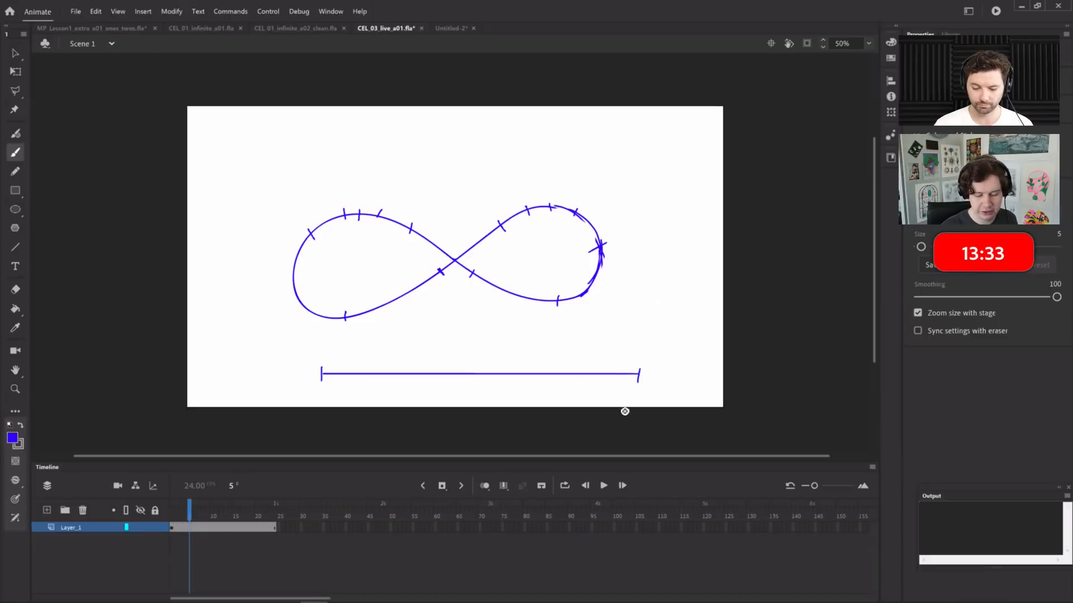
pyautogui.moveTo(474, 367); pyautogui.dragTo(476, 385)
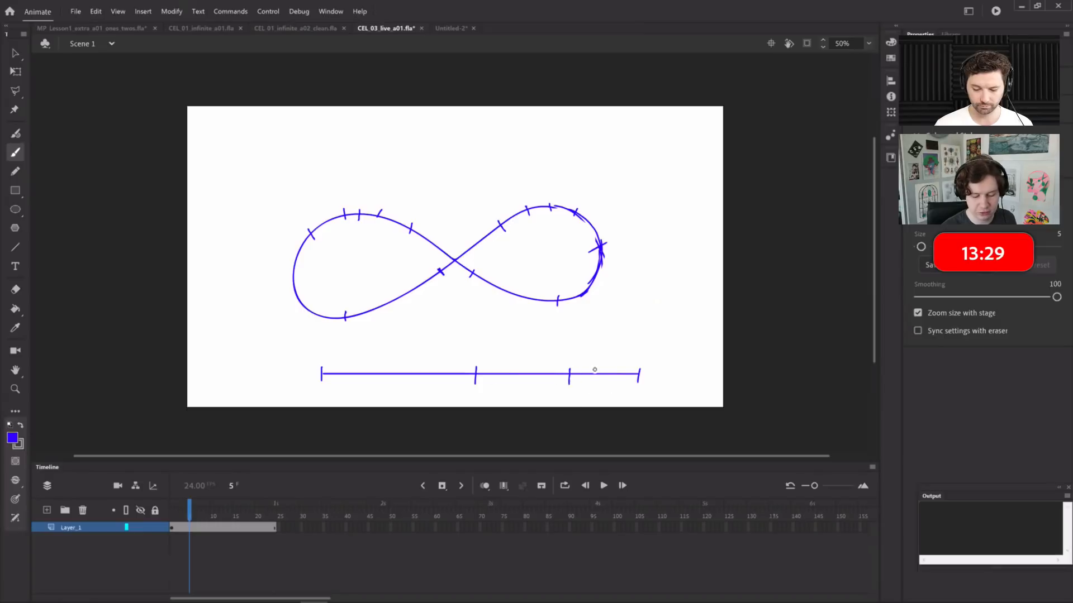
pyautogui.moveTo(608, 368); pyautogui.dragTo(608, 383)
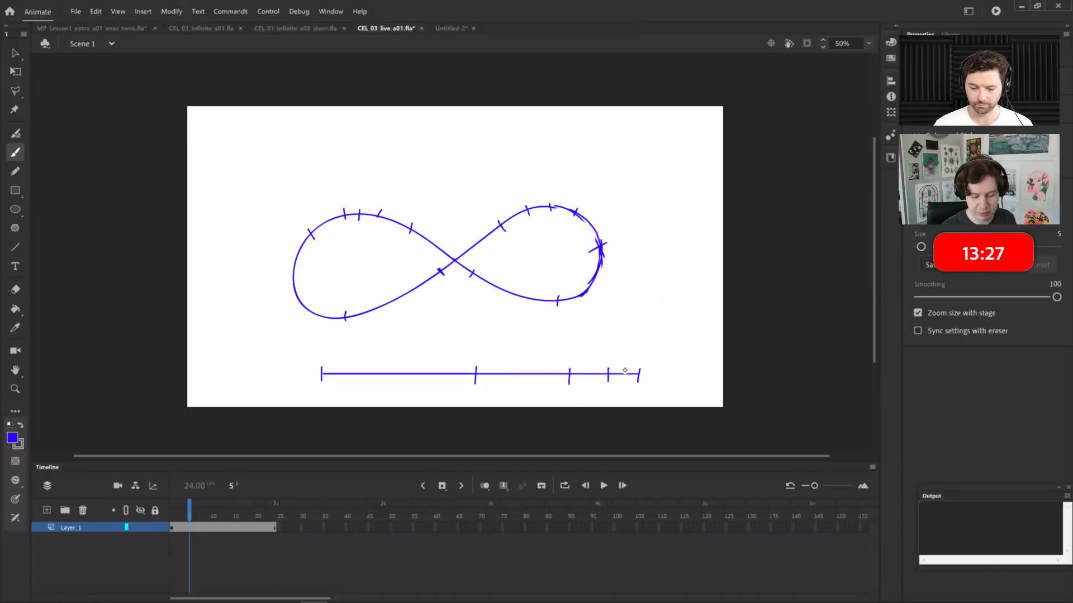
pyautogui.moveTo(639, 368); pyautogui.dragTo(635, 384)
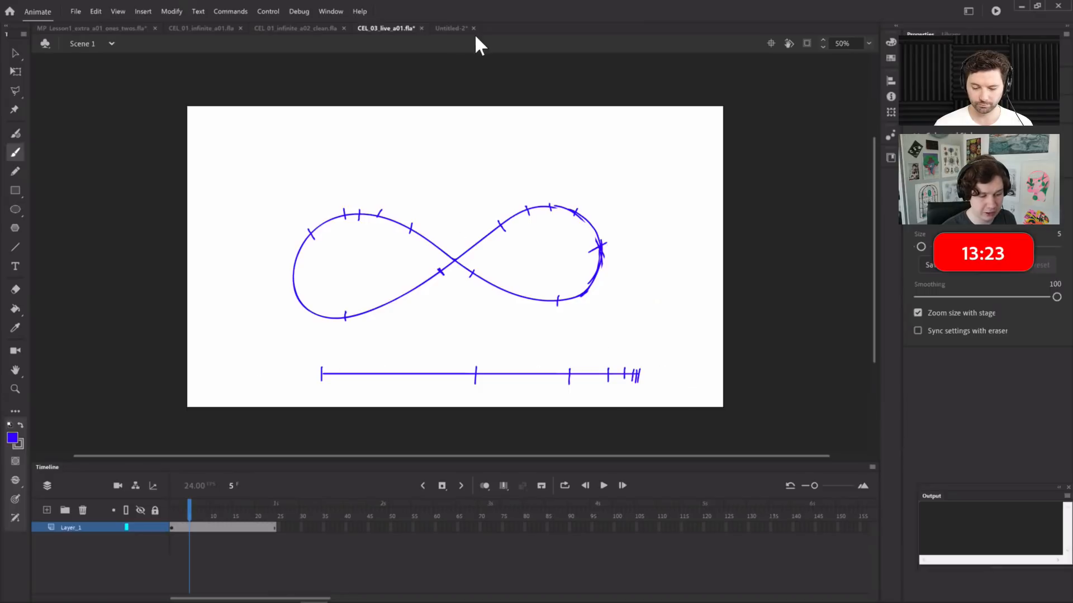
# Show multiple frames at once in MP_Lesson1_extra_a01_ones_twos.fla to examine the eased circle spacing, and return to CEL_03_live_a01.fla
pyautogui.click(119, 28)
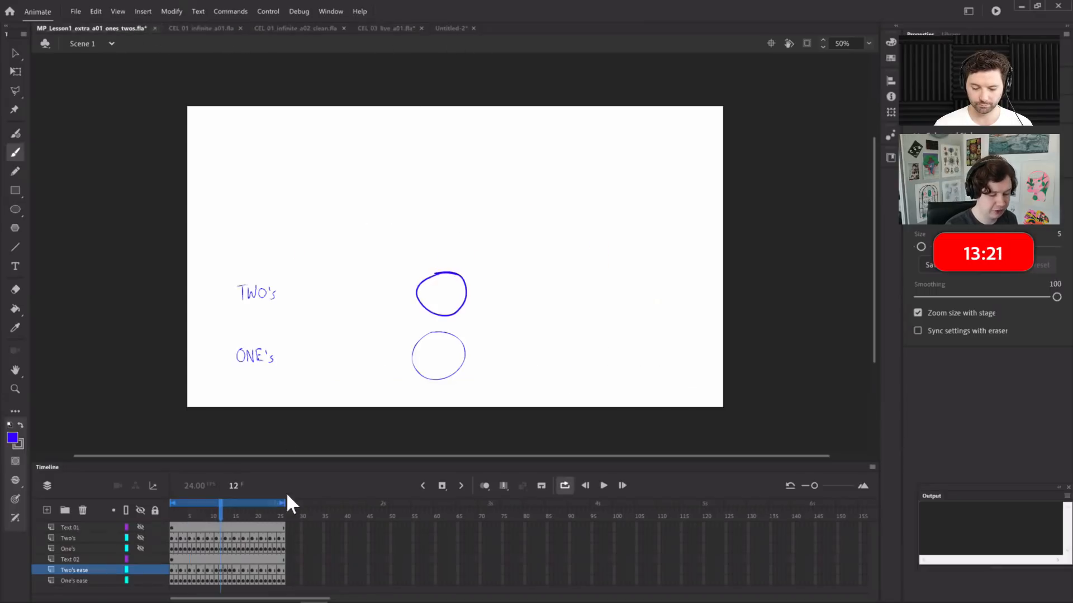
pyautogui.click(506, 485)
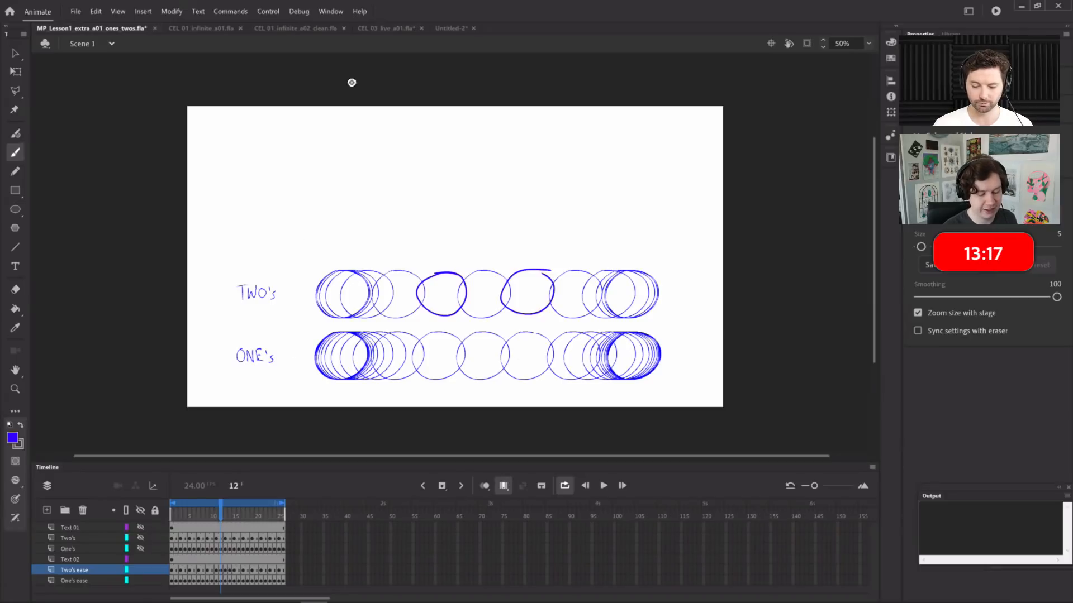
pyautogui.click(407, 30)
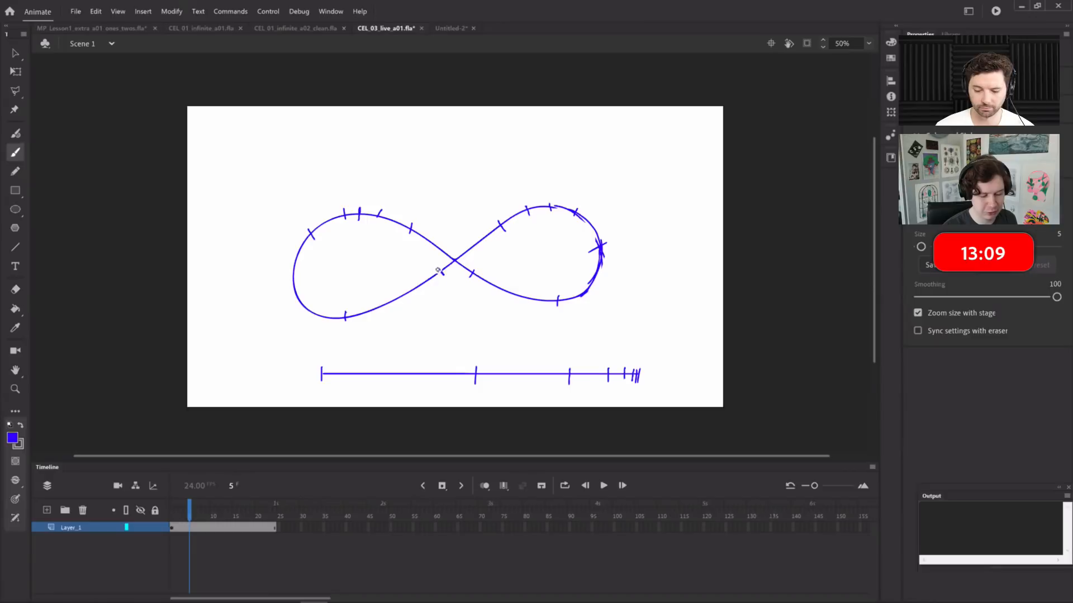
# Erase the horizontal spacing chart below the figure-eight
pyautogui.press('e')
pyautogui.moveTo(629, 364)
pyautogui.mouseDown()
pyautogui.moveTo(575, 374)
pyautogui.moveTo(615, 375)
pyautogui.moveTo(573, 380)
pyautogui.moveTo(601, 379)
pyautogui.moveTo(622, 434)
pyautogui.moveTo(615, 444)
pyautogui.moveTo(593, 365)
pyautogui.moveTo(587, 374)
pyautogui.moveTo(638, 375)
pyautogui.moveTo(573, 368)
pyautogui.moveTo(545, 374)
pyautogui.mouseUp()
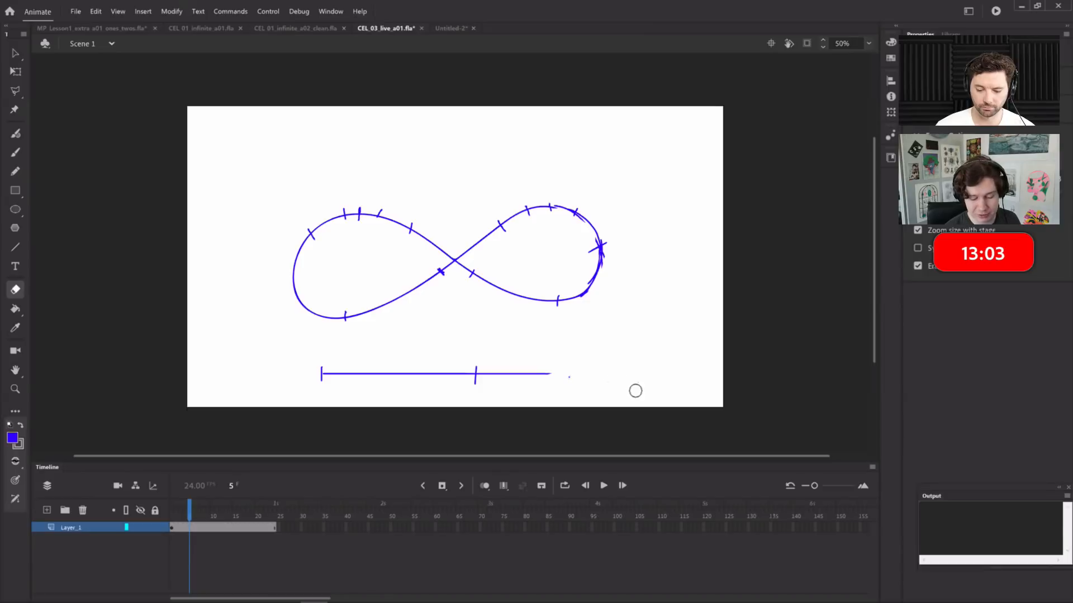
pyautogui.moveTo(464, 374)
pyautogui.mouseDown()
pyautogui.moveTo(407, 371)
pyautogui.moveTo(586, 380)
pyautogui.moveTo(349, 373)
pyautogui.moveTo(473, 380)
pyautogui.mouseUp()
# Rename the layer holding the figure-eight path as guide
pyautogui.click(65, 526)
pyautogui.doubleClick(65, 526)
pyautogui.write('guide')
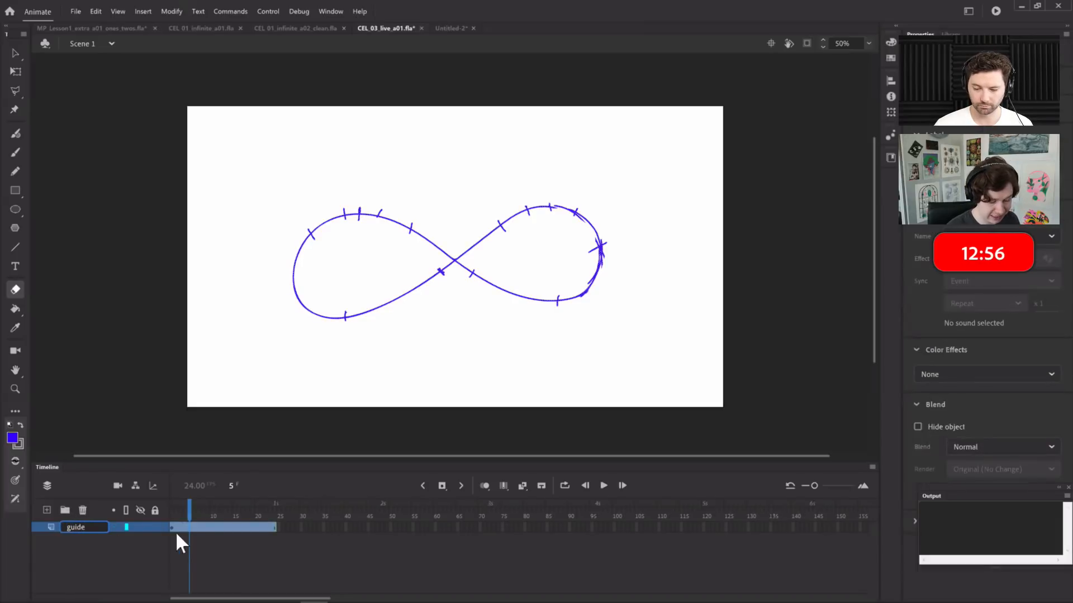
pyautogui.press('Return')
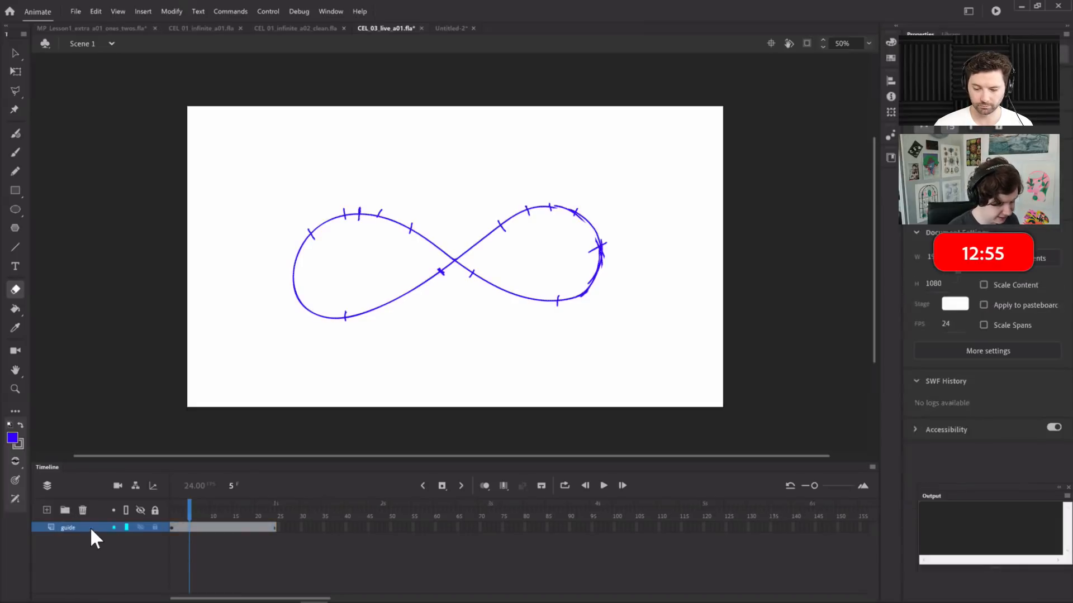
# Add a new layer above the guide layer and lock the guide layer
pyautogui.click(88, 525)
pyautogui.click(47, 510)
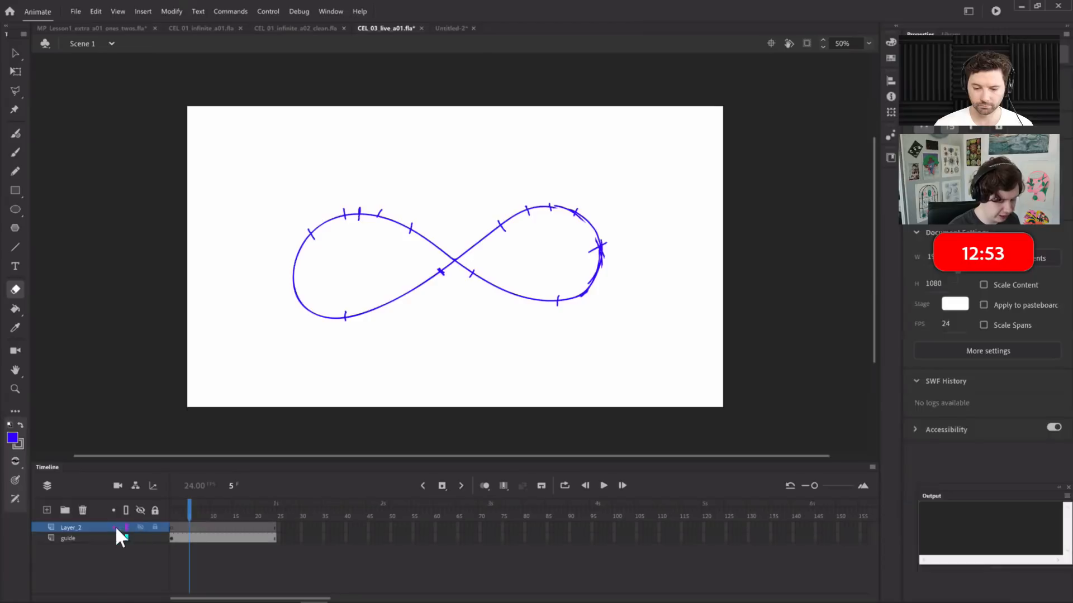
pyautogui.click(85, 537)
pyautogui.click(100, 530)
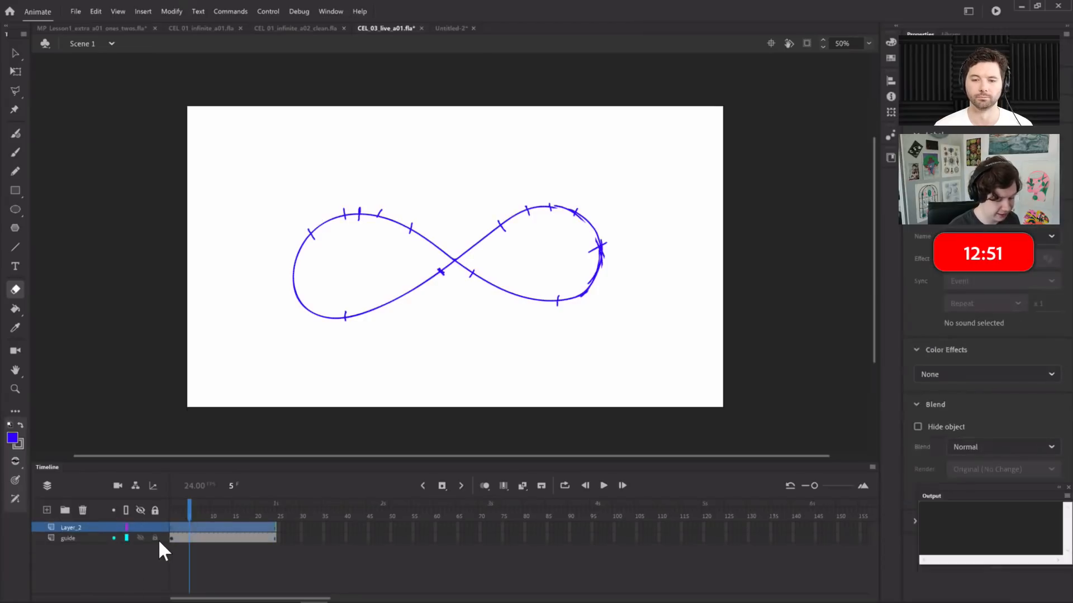
pyautogui.click(173, 527)
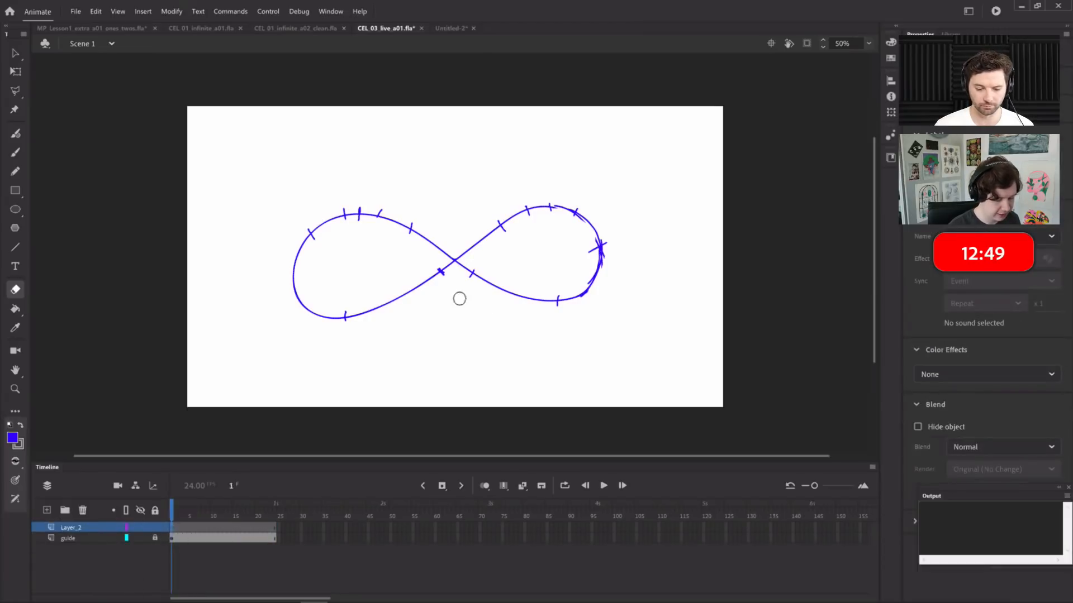
# Convert the frames of Layer_2 to frame-by-frame animation
pyautogui.moveTo(191, 525); pyautogui.dragTo(274, 526)
pyautogui.hotkey('ctrl', 'z')
pyautogui.rightClick(232, 526)
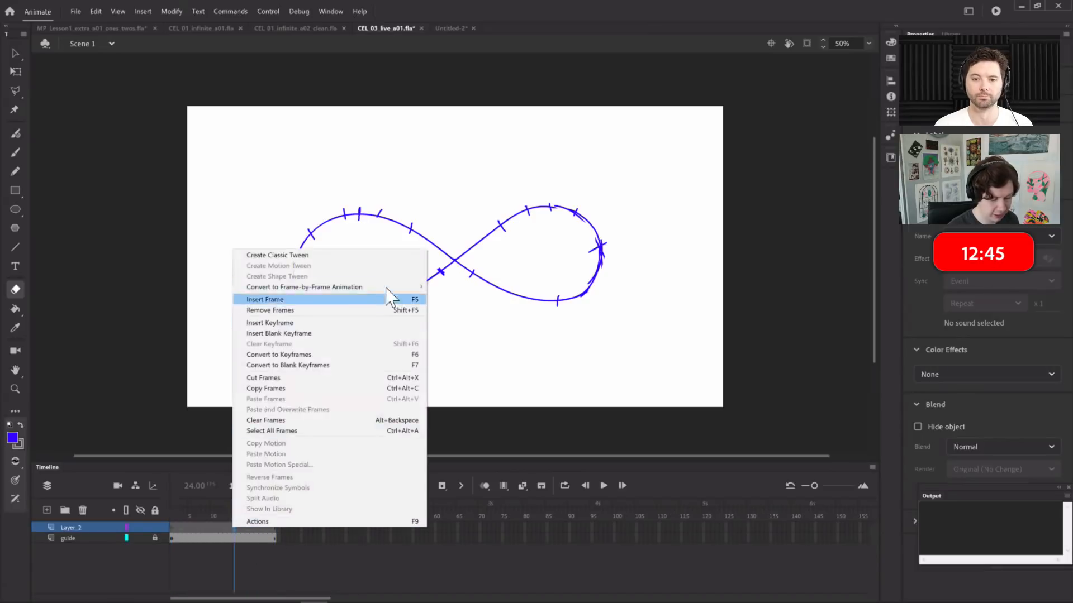
pyautogui.moveTo(408, 287)
pyautogui.click(533, 299)
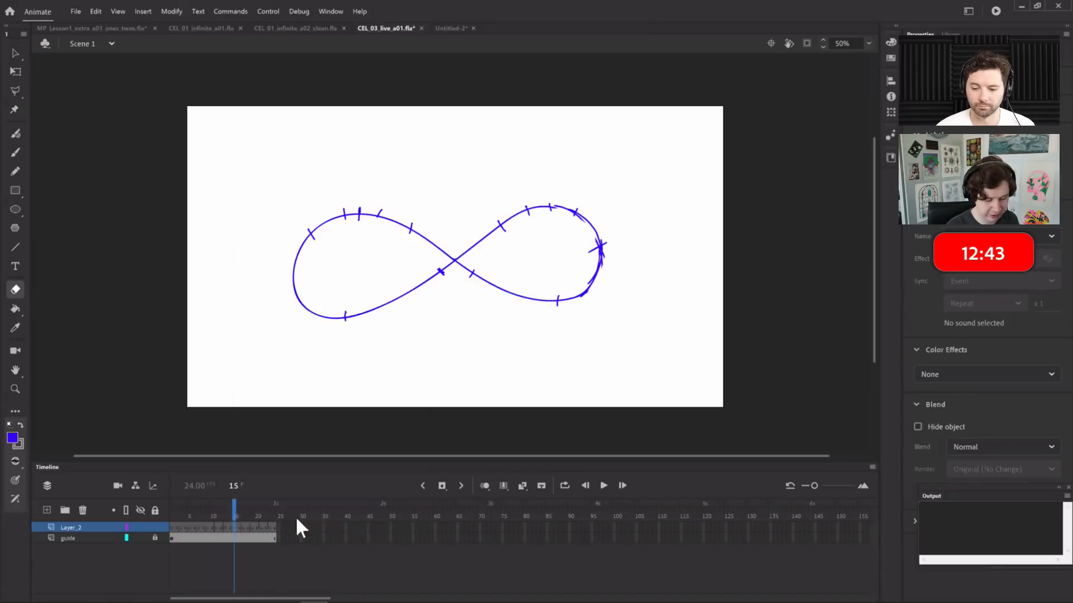
# Set up the brush with a red fill colour at frame 1 of Layer_2
pyautogui.click(172, 528)
pyautogui.click(13, 437)
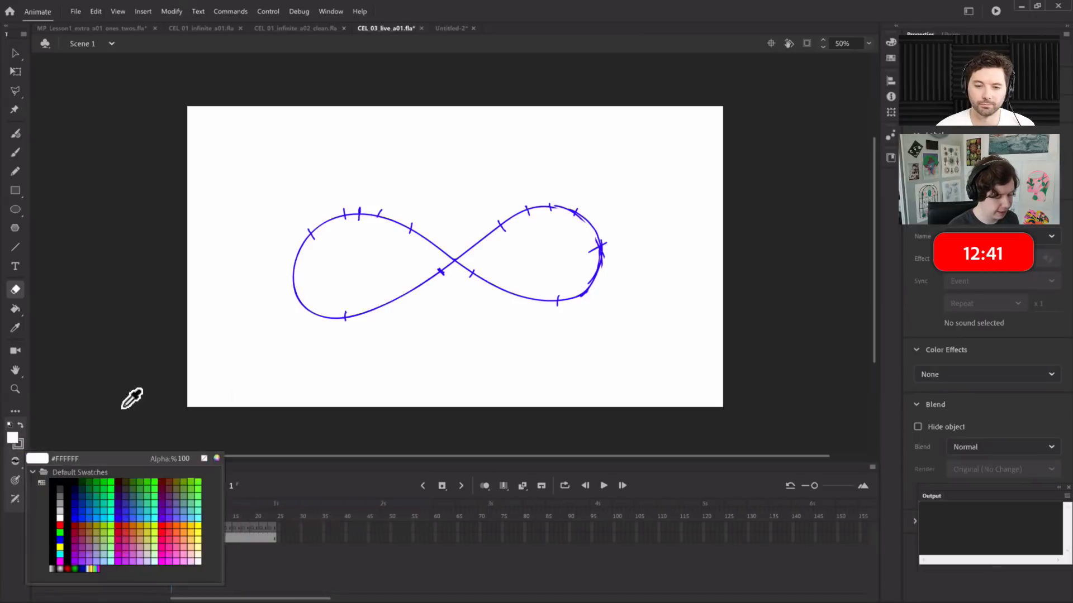
pyautogui.click(161, 525)
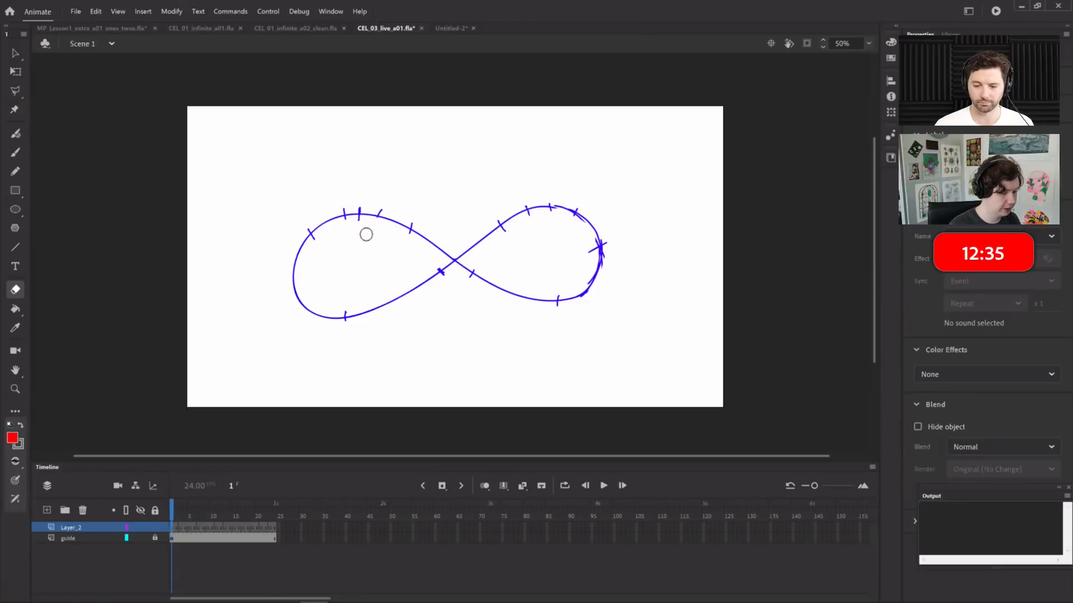
pyautogui.press('b')
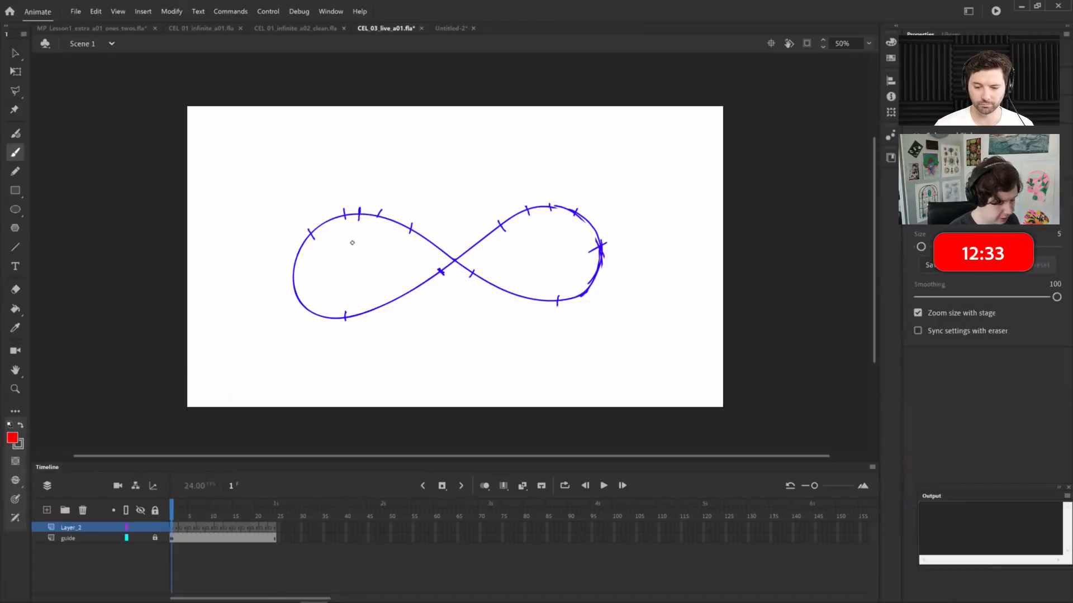
pyautogui.hotkey('ctrl', '1')
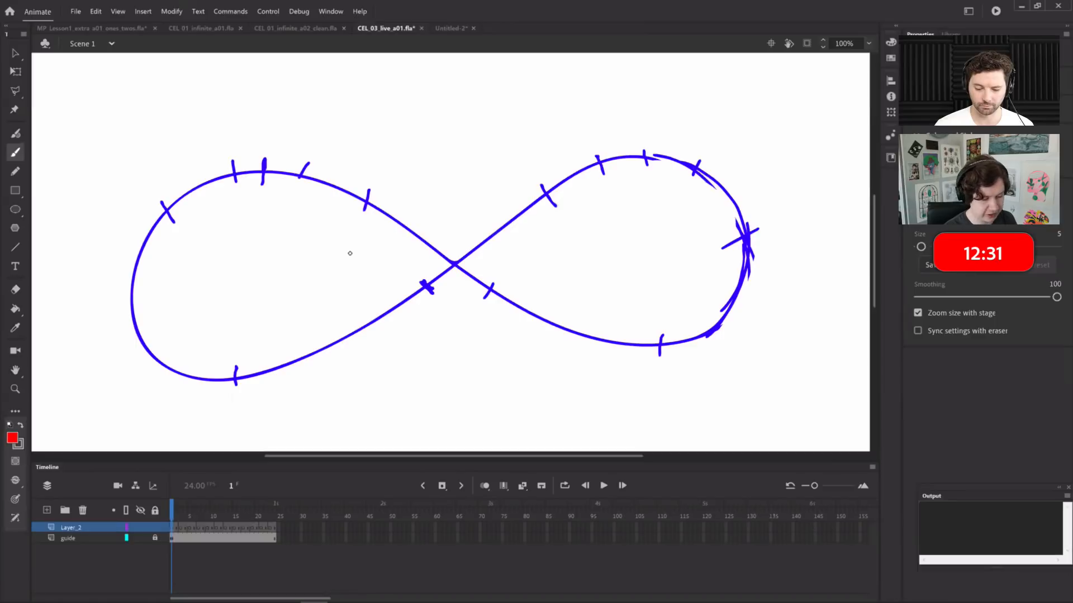
pyautogui.moveTo(268, 181)
pyautogui.mouseDown()
pyautogui.moveTo(290, 160)
pyautogui.moveTo(262, 179)
pyautogui.mouseUp()
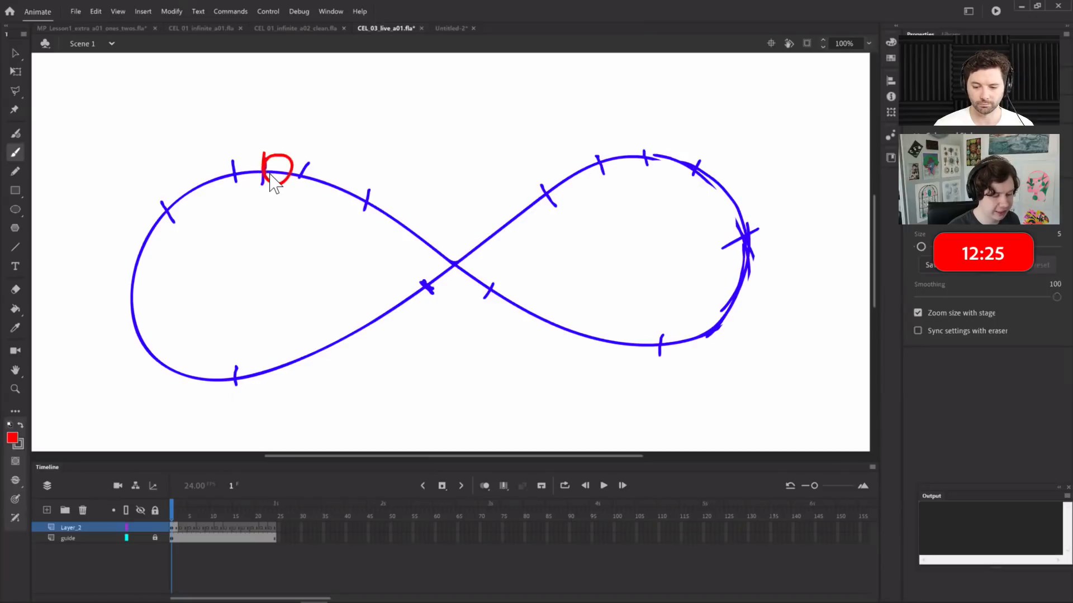
pyautogui.hotkey('ctrl', 'z')
pyautogui.hotkey('ctrl', 'z')
pyautogui.hotkey('ctrl', 'z')
pyautogui.moveTo(265, 153)
pyautogui.mouseDown()
pyautogui.moveTo(257, 188)
pyautogui.moveTo(246, 178)
pyautogui.mouseUp()
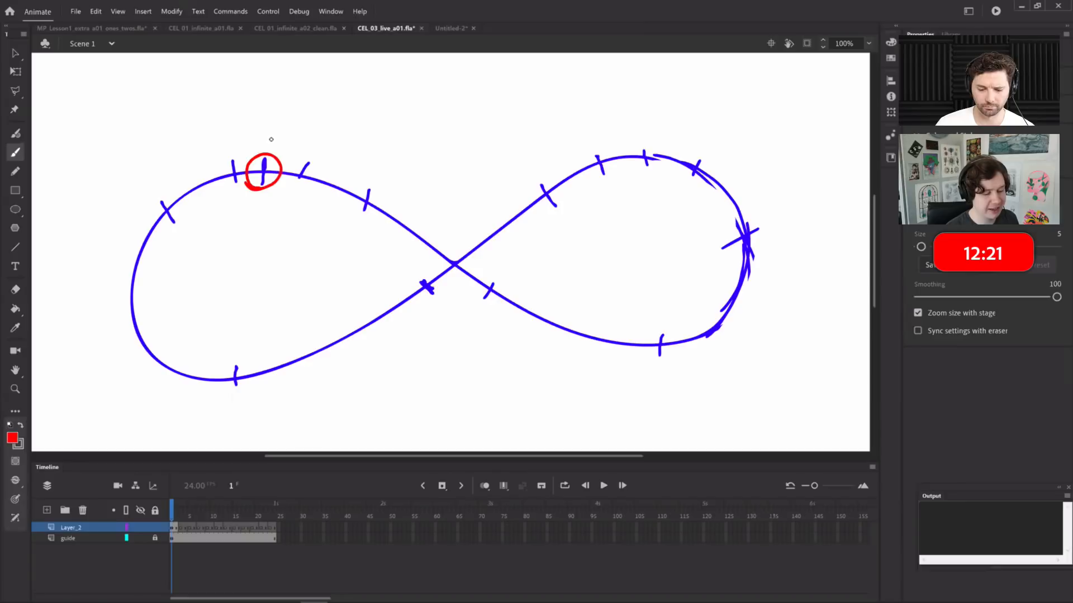
pyautogui.hotkey('ctrl', 'z')
pyautogui.moveTo(279, 182)
pyautogui.mouseDown()
pyautogui.moveTo(267, 178)
pyautogui.moveTo(294, 177)
pyautogui.moveTo(268, 181)
pyautogui.mouseUp()
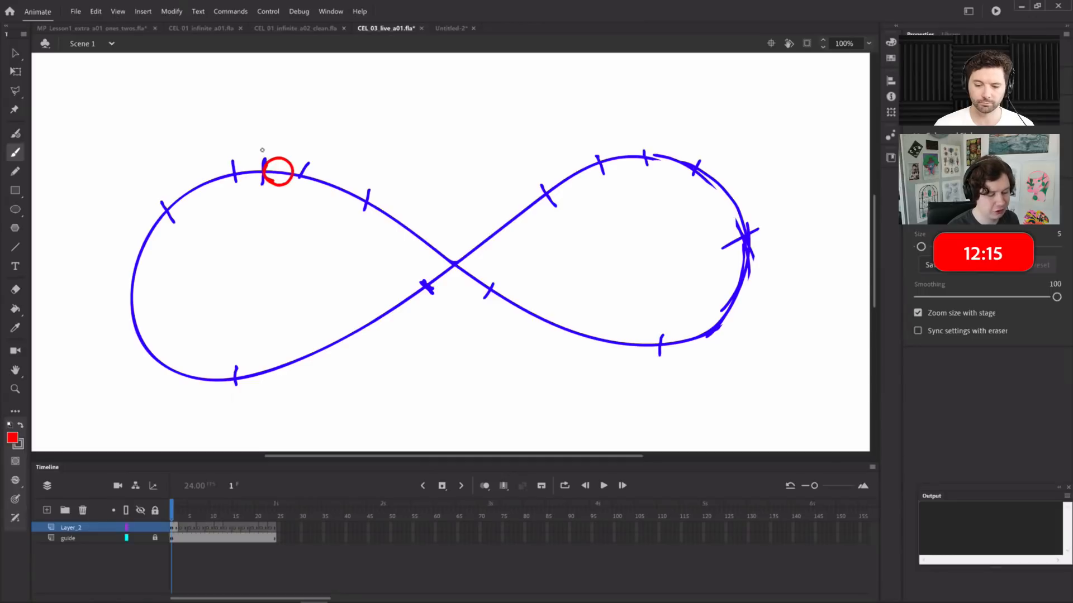
pyautogui.hotkey('ctrl', 'z')
# Sketch a straight red line with ticks and circles above the path to illustrate spacing, and undo all of it
pyautogui.moveTo(338, 130); pyautogui.dragTo(545, 130)
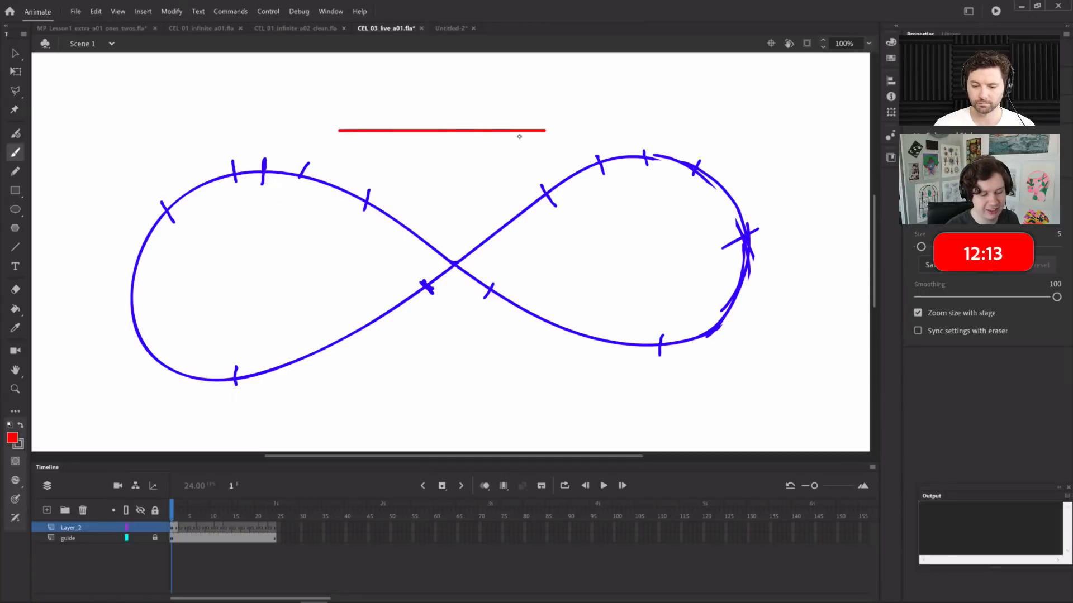
pyautogui.moveTo(427, 109)
pyautogui.mouseDown()
pyautogui.moveTo(429, 153)
pyautogui.moveTo(446, 155)
pyautogui.moveTo(481, 115)
pyautogui.moveTo(470, 136)
pyautogui.moveTo(428, 122)
pyautogui.moveTo(441, 114)
pyautogui.moveTo(418, 133)
pyautogui.moveTo(428, 112)
pyautogui.moveTo(436, 142)
pyautogui.moveTo(414, 128)
pyautogui.moveTo(444, 126)
pyautogui.moveTo(408, 124)
pyautogui.moveTo(434, 142)
pyautogui.mouseUp()
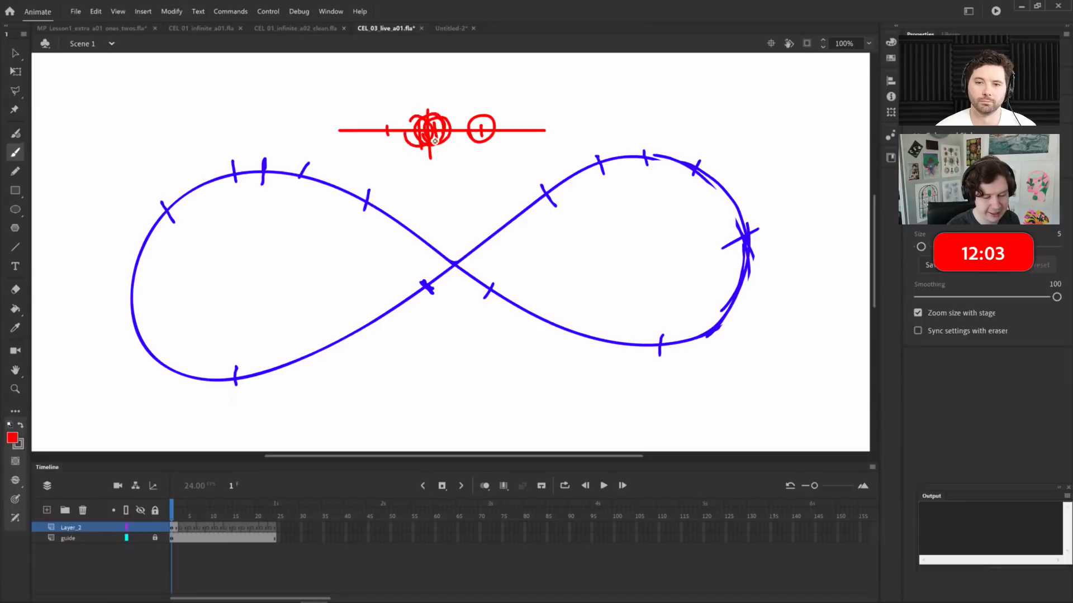
pyautogui.hotkey('ctrl', 'z')
pyautogui.hotkey('ctrl', 'z')
pyautogui.hotkey('ctrl', 'z')
pyautogui.hotkey('ctrl', 'z')
pyautogui.hotkey('ctrl', 'z')
pyautogui.hotkey('ctrl', 'z')
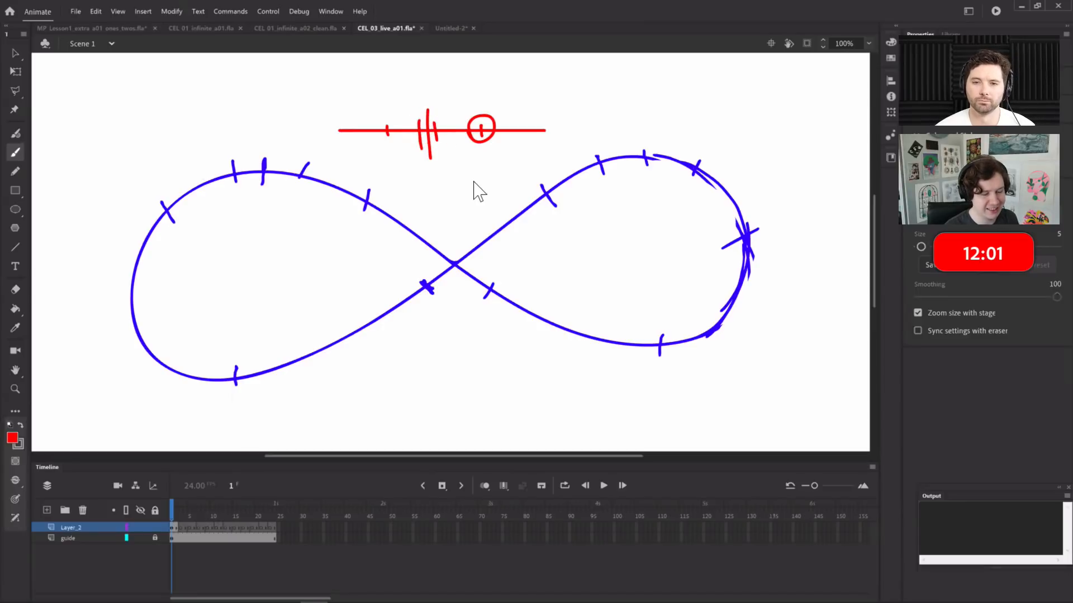
pyautogui.hotkey('ctrl', 'z')
pyautogui.hotkey('ctrl', 'z')
pyautogui.hotkey('ctrl', 'z')
pyautogui.hotkey('ctrl', 'z')
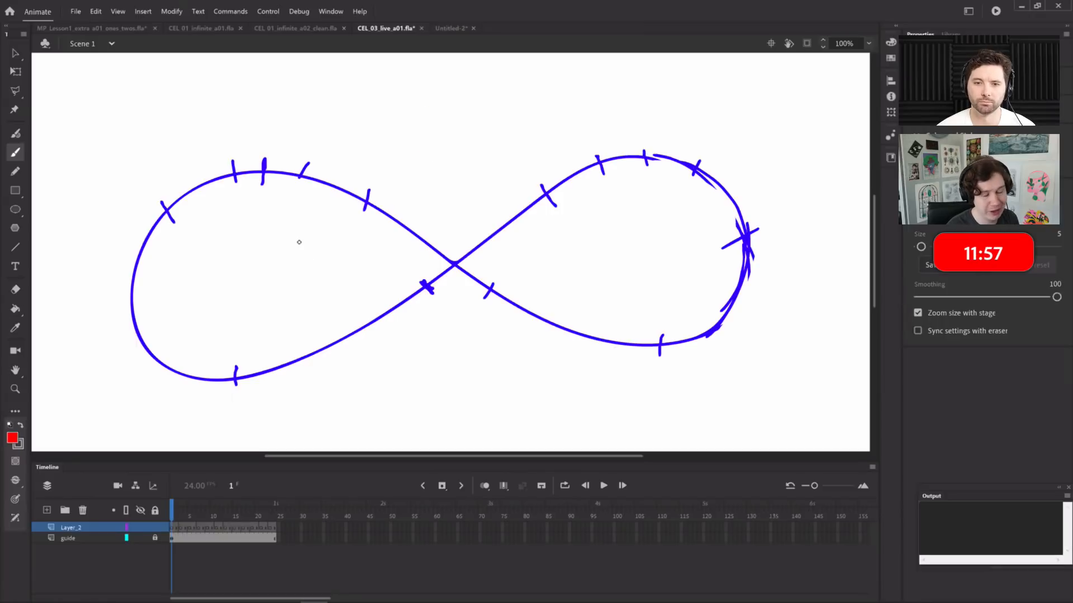
# On Layer_2, draw a small red circle by the left loop's heavy top tick at frame 1 and, with onion skinning, the next one at frame 3
pyautogui.click(172, 528)
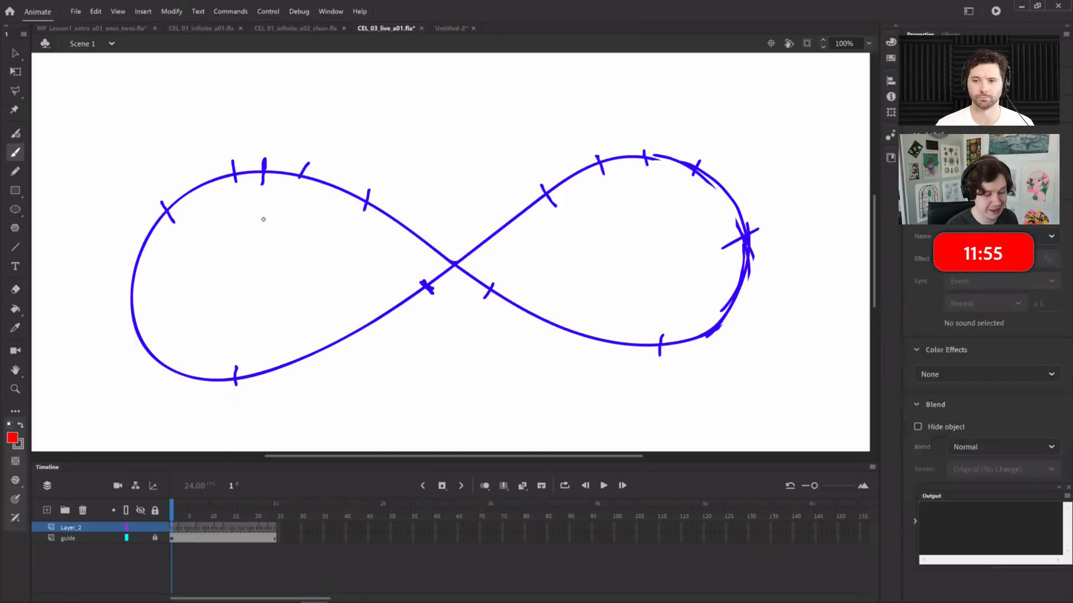
pyautogui.moveTo(272, 184); pyautogui.dragTo(283, 158)
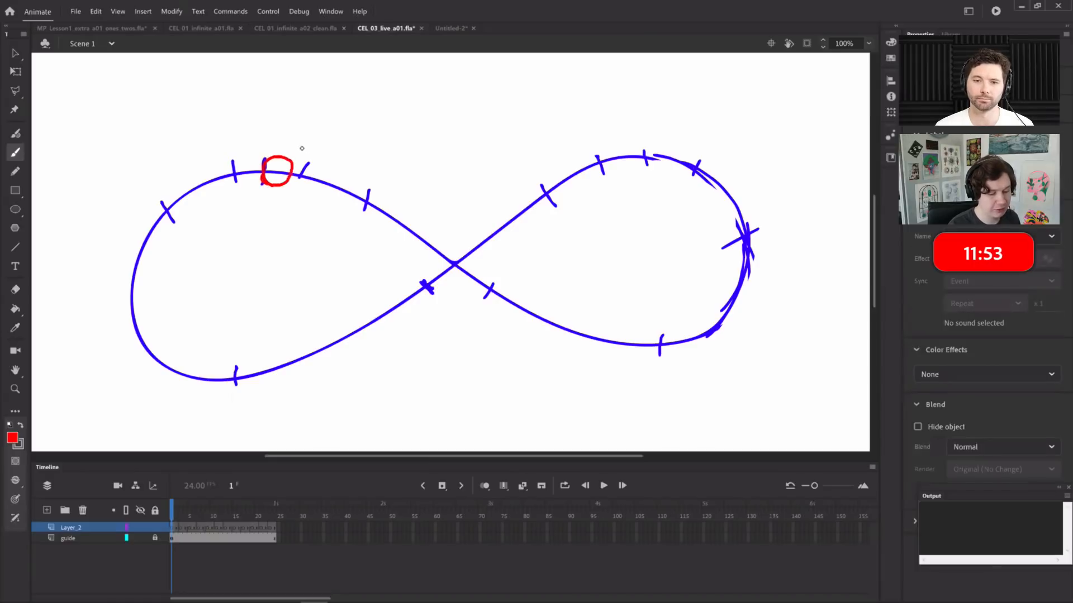
pyautogui.press('.')
pyautogui.press('.')
pyautogui.click(485, 485)
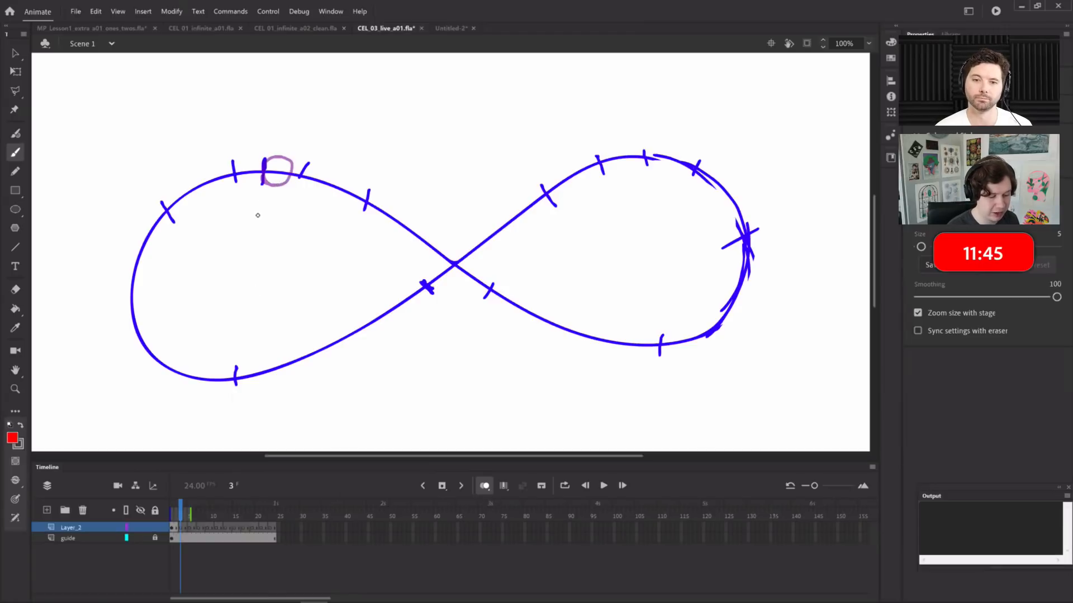
pyautogui.moveTo(251, 176)
pyautogui.mouseDown()
pyautogui.moveTo(232, 163)
pyautogui.moveTo(258, 172)
pyautogui.mouseUp()
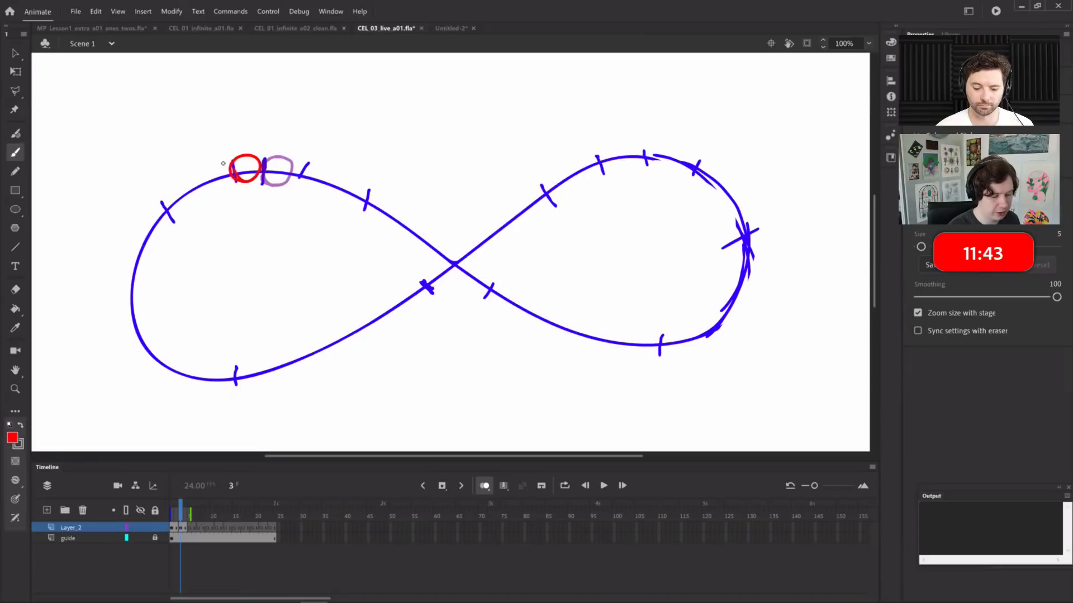
# Draw the circle for frame 5 at the left loop's upper-left tick and thicken its outline
pyautogui.press('.')
pyautogui.press('.')
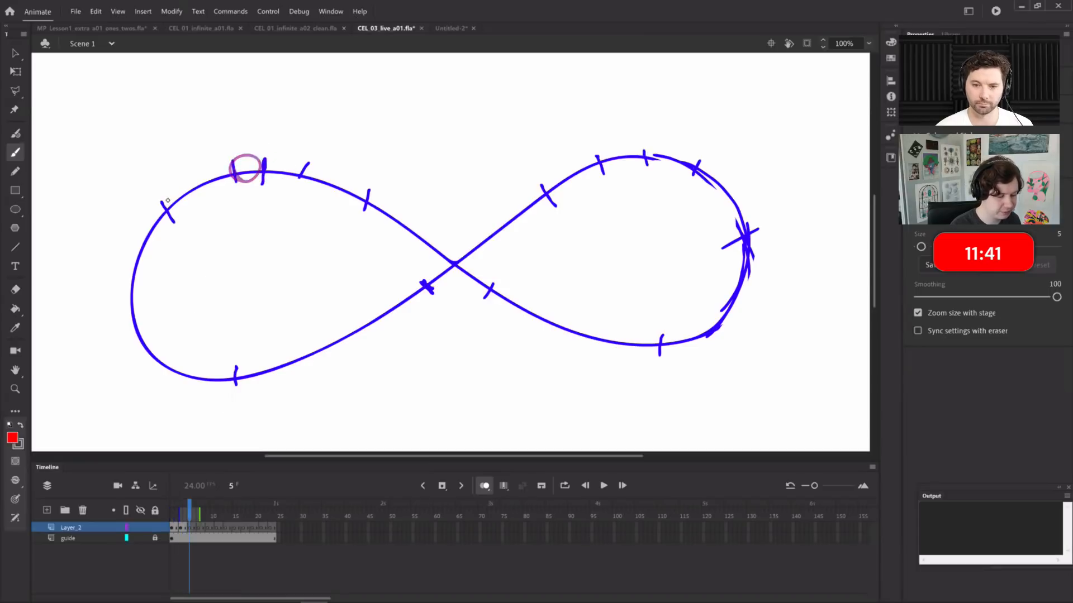
pyautogui.moveTo(182, 190)
pyautogui.mouseDown()
pyautogui.moveTo(177, 216)
pyautogui.moveTo(193, 187)
pyautogui.moveTo(203, 192)
pyautogui.moveTo(178, 204)
pyautogui.moveTo(186, 198)
pyautogui.moveTo(195, 212)
pyautogui.moveTo(188, 191)
pyautogui.mouseUp()
pyautogui.press('e')
pyautogui.press('b')
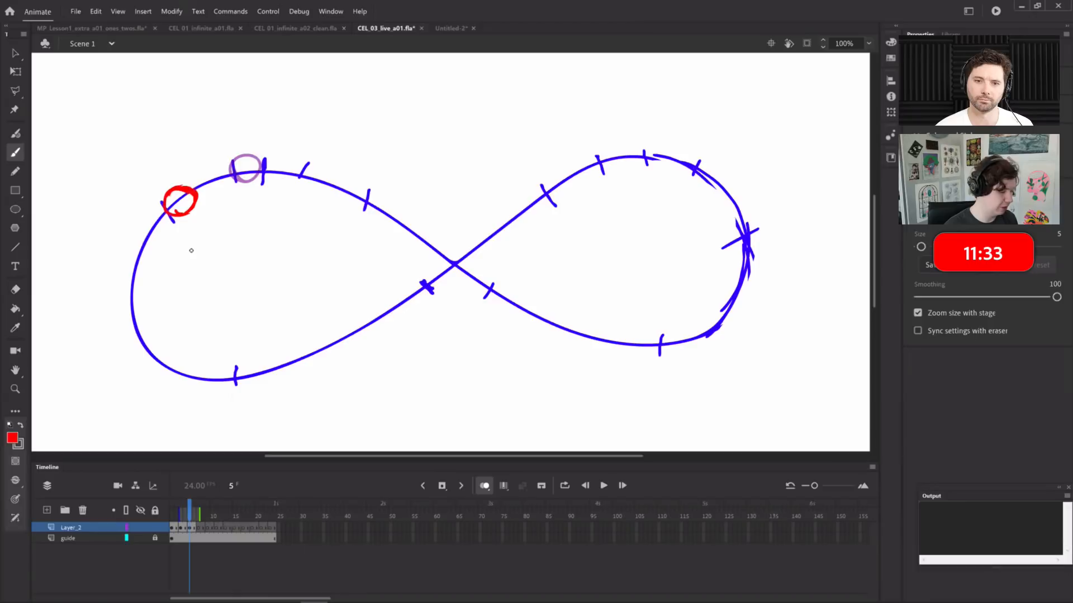
pyautogui.press('.')
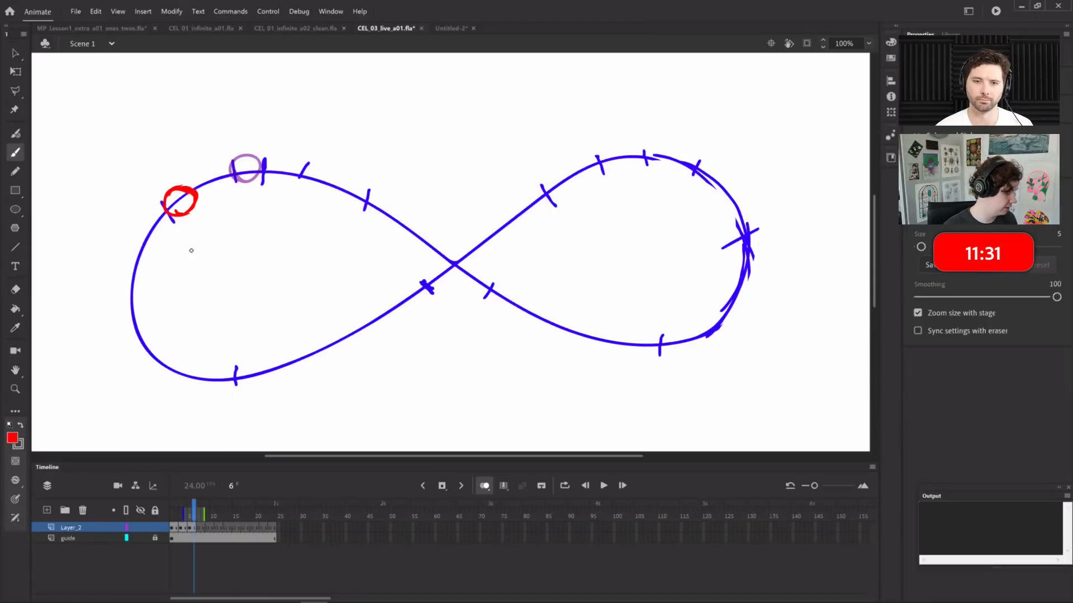
pyautogui.moveTo(180, 186)
pyautogui.mouseDown()
pyautogui.moveTo(200, 190)
pyautogui.moveTo(186, 211)
pyautogui.mouseUp()
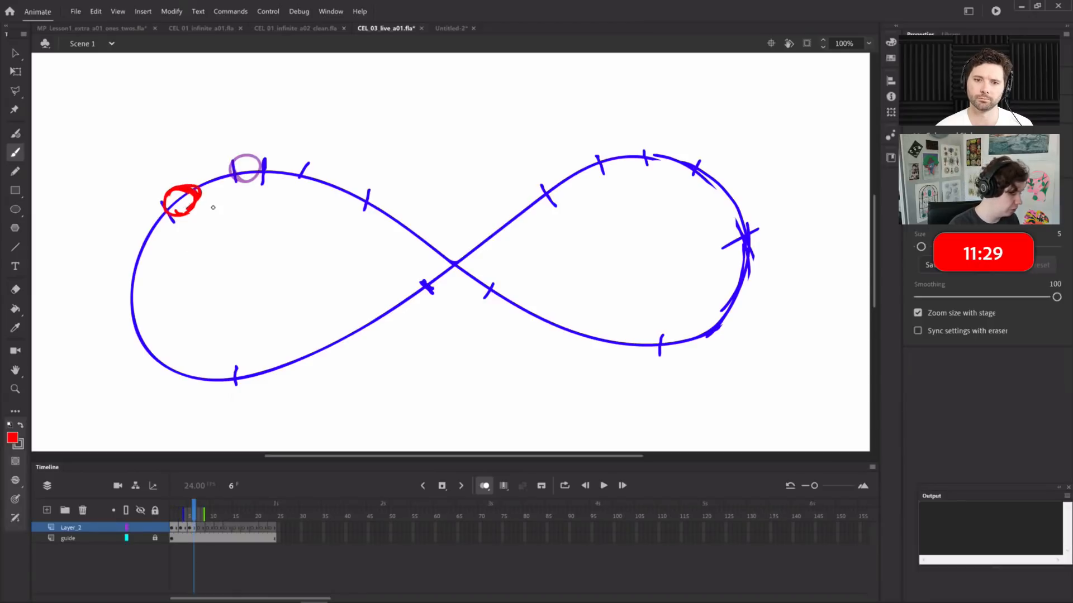
# Draw a curved, stretched red shape at frame 7 along the left loop's lower-left curve, ending at its bottom tick
pyautogui.press('.')
pyautogui.press('.')
pyautogui.press(',')
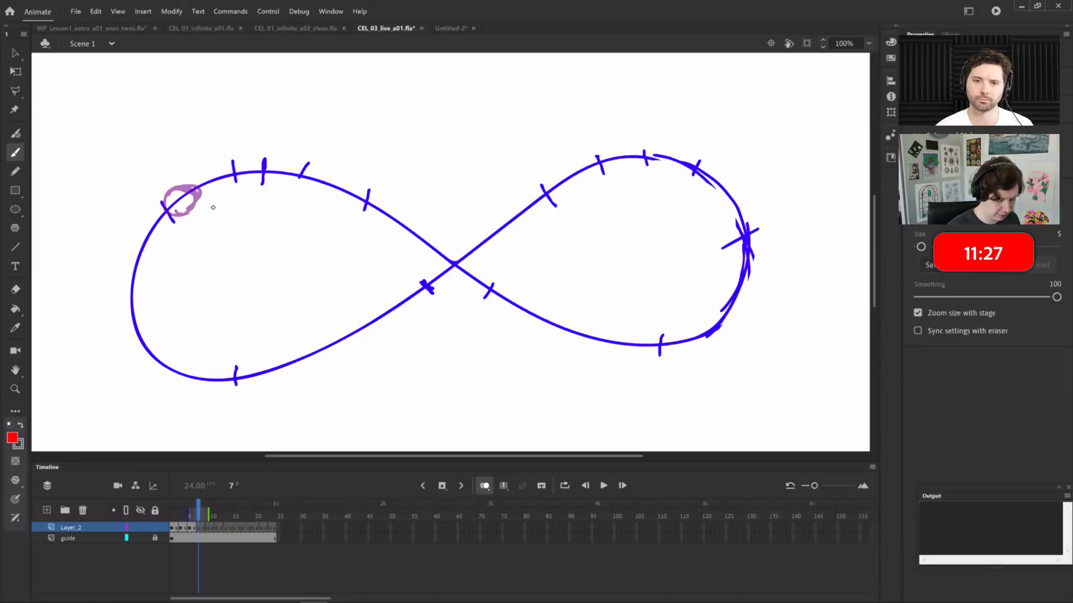
pyautogui.moveTo(229, 367); pyautogui.dragTo(218, 388)
pyautogui.moveTo(136, 348)
pyautogui.mouseDown()
pyautogui.moveTo(187, 376)
pyautogui.moveTo(142, 361)
pyautogui.moveTo(136, 335)
pyautogui.moveTo(220, 366)
pyautogui.moveTo(182, 366)
pyautogui.moveTo(221, 370)
pyautogui.mouseUp()
# Draw elongated shapes leading up to the tick just before the crossing at frame 9 and to the first tick past it at frame 11
pyautogui.press('.')
pyautogui.press('.')
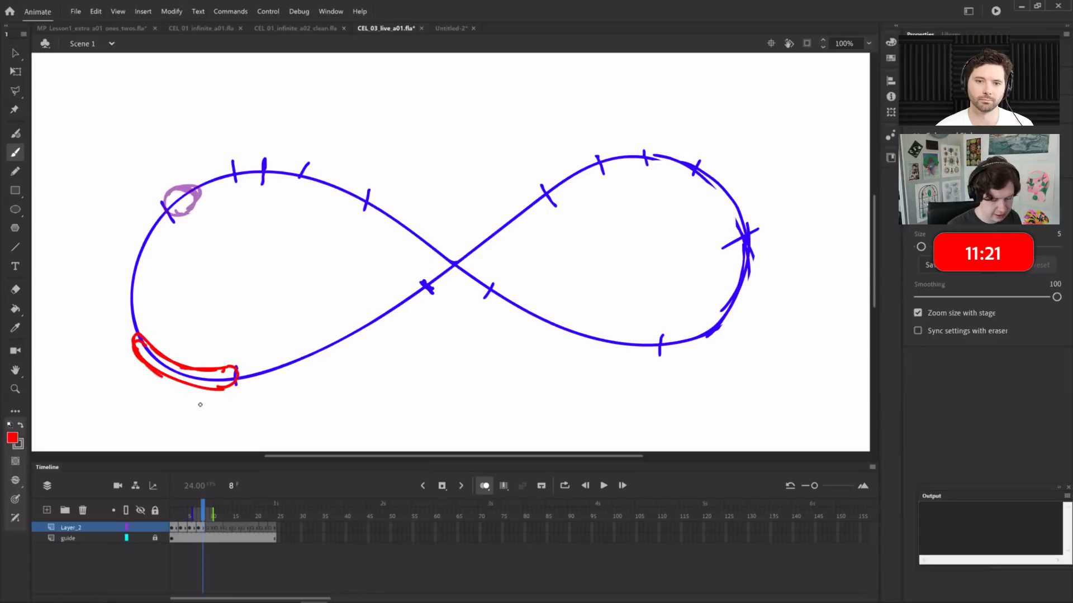
pyautogui.moveTo(421, 279)
pyautogui.mouseDown()
pyautogui.moveTo(268, 368)
pyautogui.moveTo(361, 341)
pyautogui.moveTo(418, 281)
pyautogui.moveTo(413, 301)
pyautogui.moveTo(386, 329)
pyautogui.mouseUp()
pyautogui.press('.')
pyautogui.press('.')
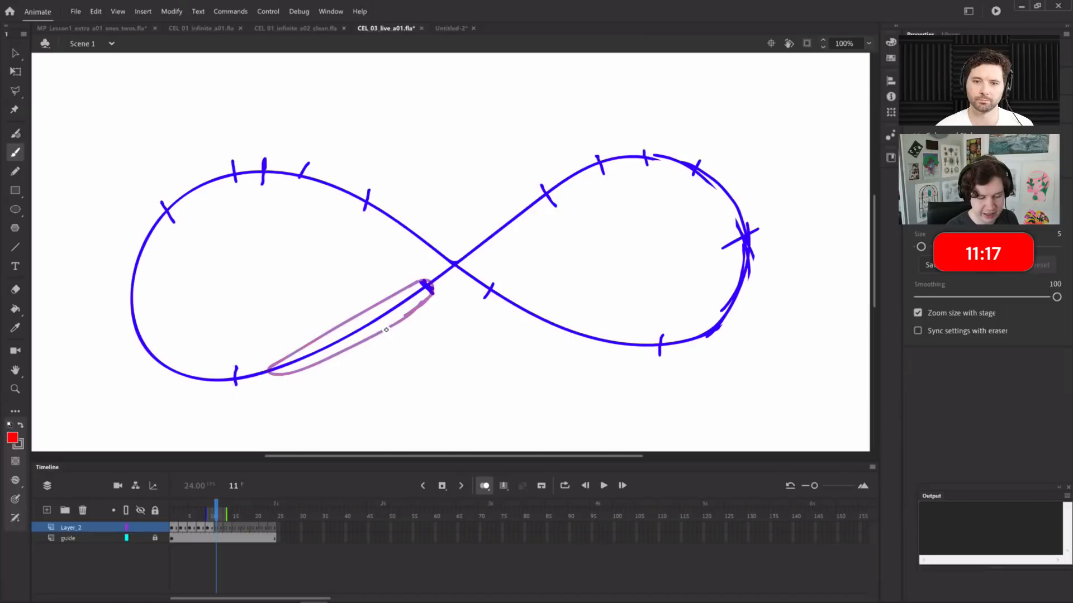
pyautogui.moveTo(541, 183)
pyautogui.mouseDown()
pyautogui.moveTo(478, 237)
pyautogui.moveTo(481, 255)
pyautogui.moveTo(542, 215)
pyautogui.moveTo(547, 193)
pyautogui.mouseUp()
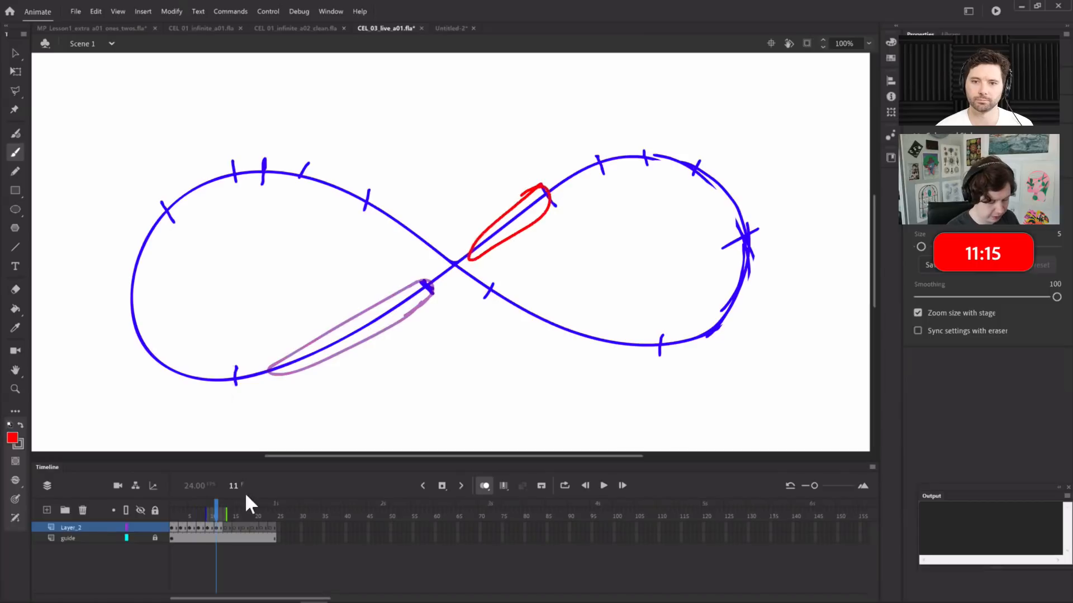
# Turn on looped playback over frames 1 to 24 and play the animation
pyautogui.moveTo(244, 515); pyautogui.dragTo(170, 516)
pyautogui.click(565, 485)
pyautogui.moveTo(182, 503); pyautogui.dragTo(276, 503)
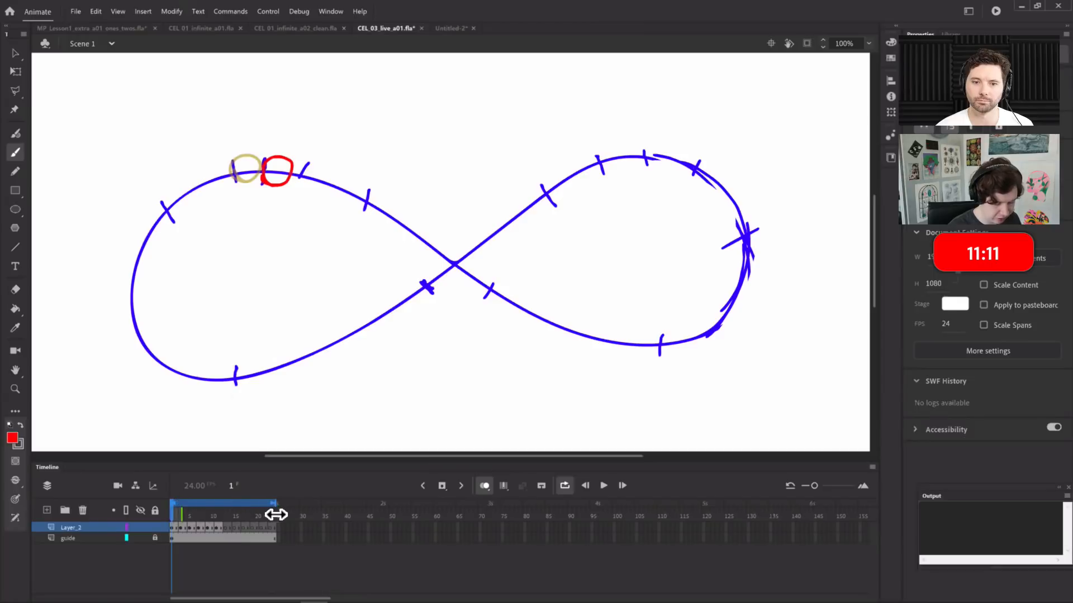
pyautogui.click(155, 538)
pyautogui.press('Return')
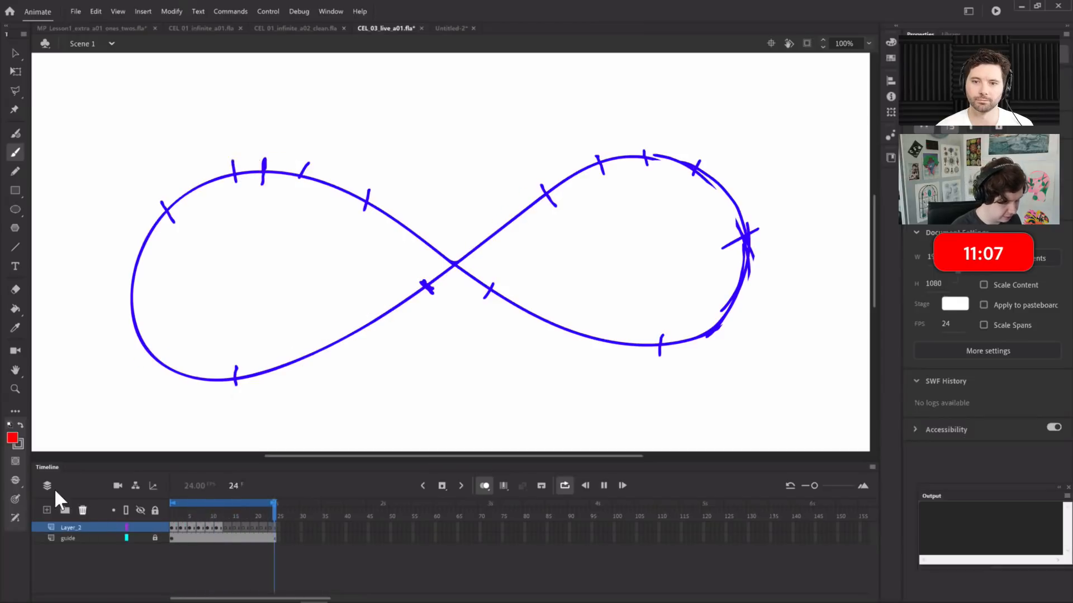
# Stop the playback and set the guide layer's opacity to 20% in its layer properties
pyautogui.moveTo(217, 509); pyautogui.dragTo(122, 511)
pyautogui.rightClick(83, 526)
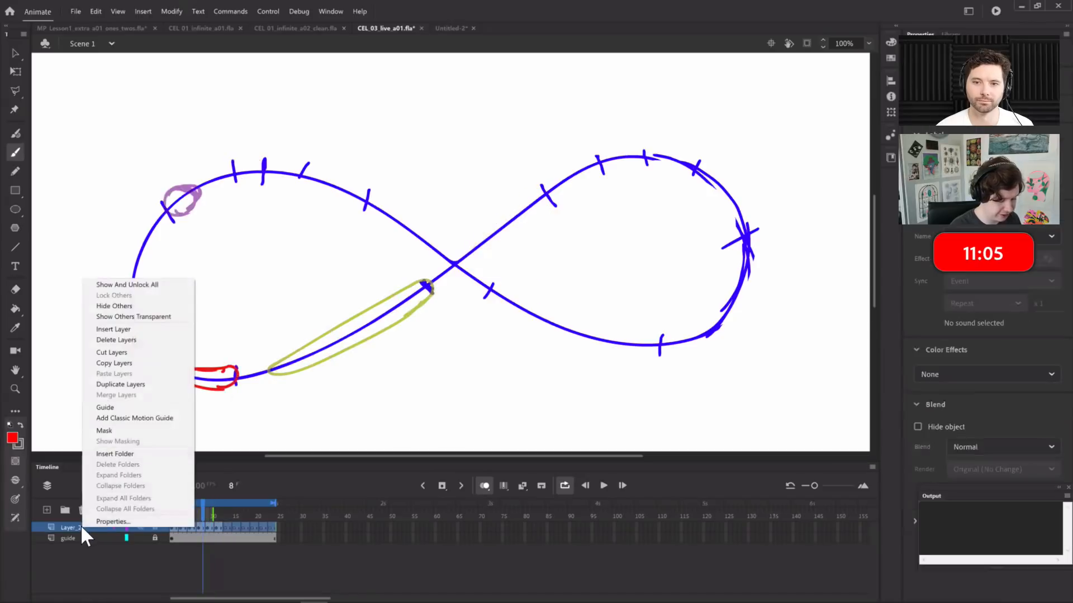
pyautogui.click(76, 537)
pyautogui.rightClick(75, 535)
pyautogui.rightClick(46, 538)
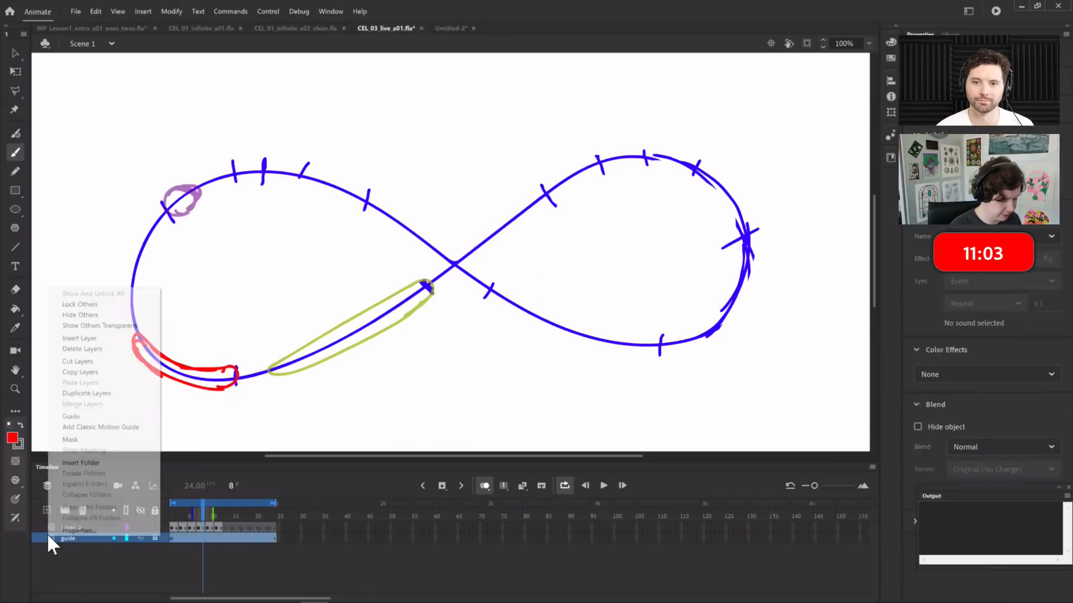
pyautogui.click(47, 539)
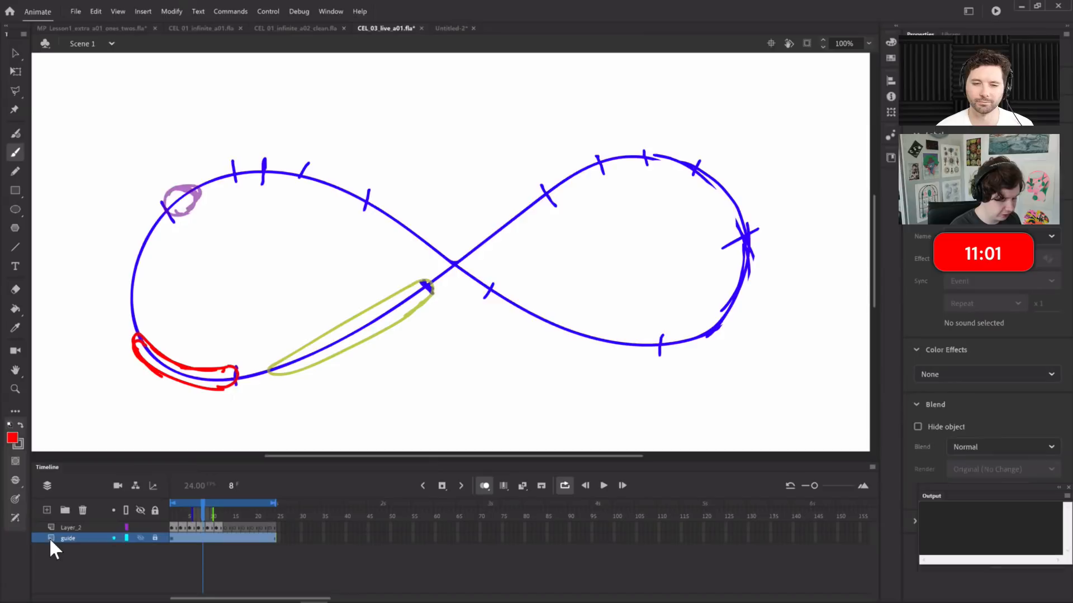
pyautogui.doubleClick(51, 537)
pyautogui.click(491, 265)
pyautogui.click(540, 265)
pyautogui.write('20')
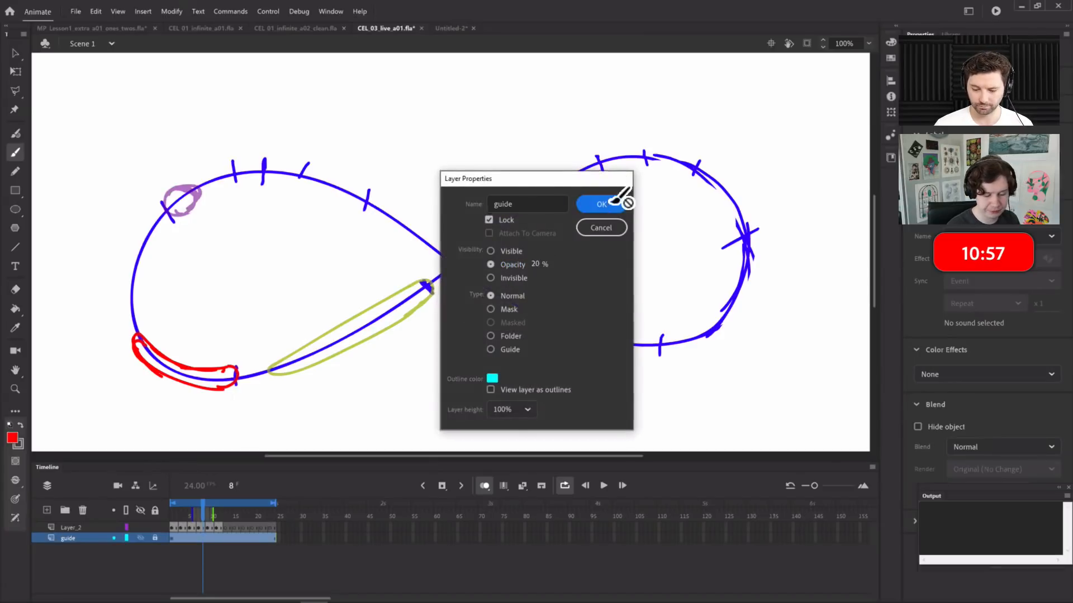
pyautogui.click(606, 204)
# Play the animation over the faded guide and check the change in shape from frame 6 to frame 8
pyautogui.click(255, 570)
pyautogui.press('Return')
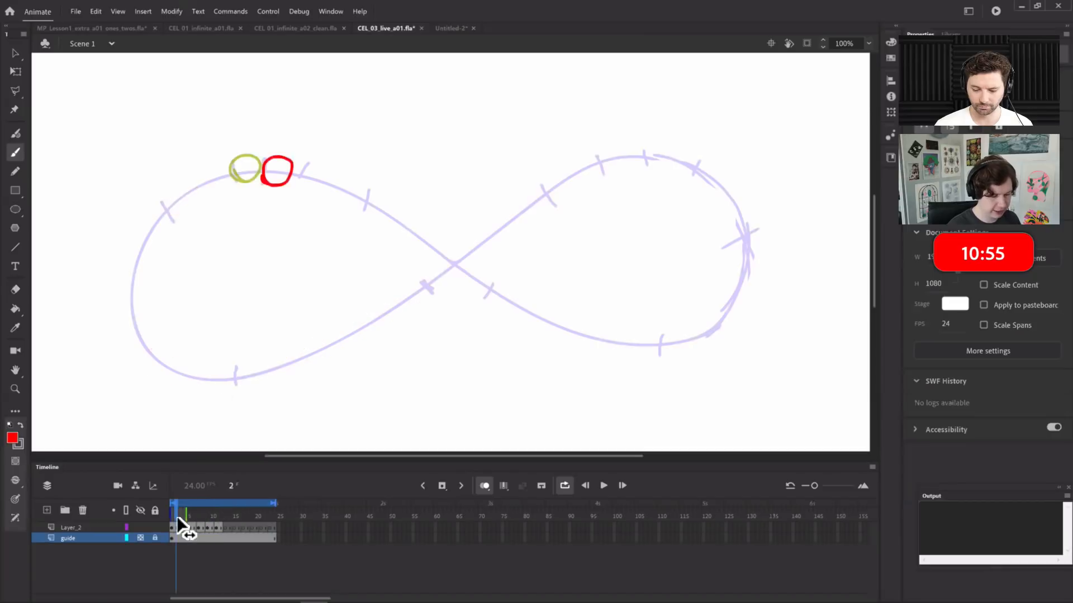
pyautogui.moveTo(211, 510)
pyautogui.mouseDown()
pyautogui.moveTo(178, 507)
pyautogui.moveTo(193, 506)
pyautogui.moveTo(172, 521)
pyautogui.moveTo(211, 520)
pyautogui.moveTo(195, 514)
pyautogui.mouseUp()
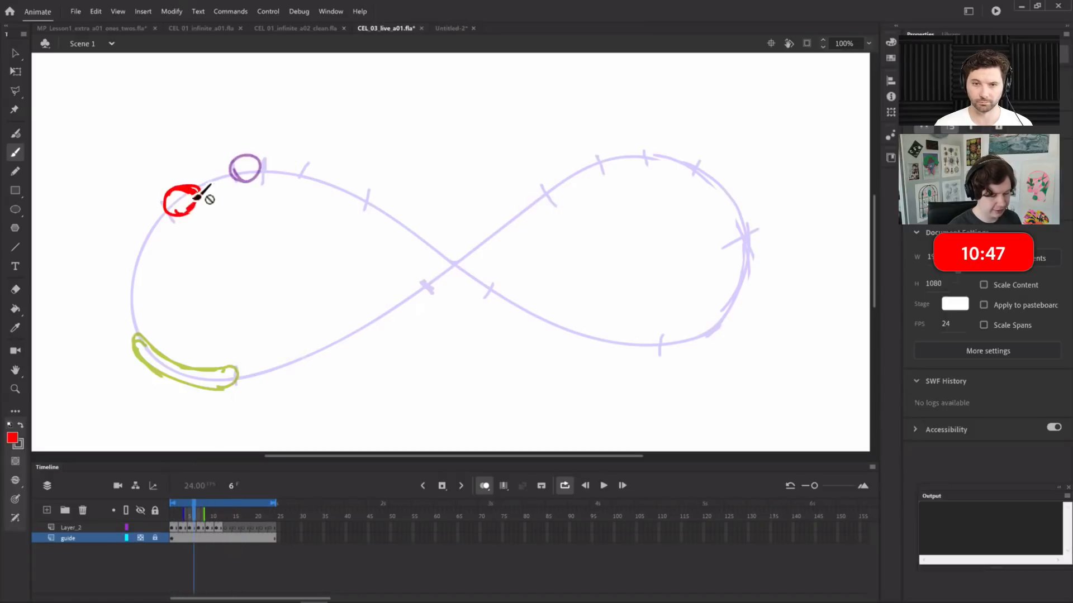
pyautogui.click(198, 518)
pyautogui.click(202, 518)
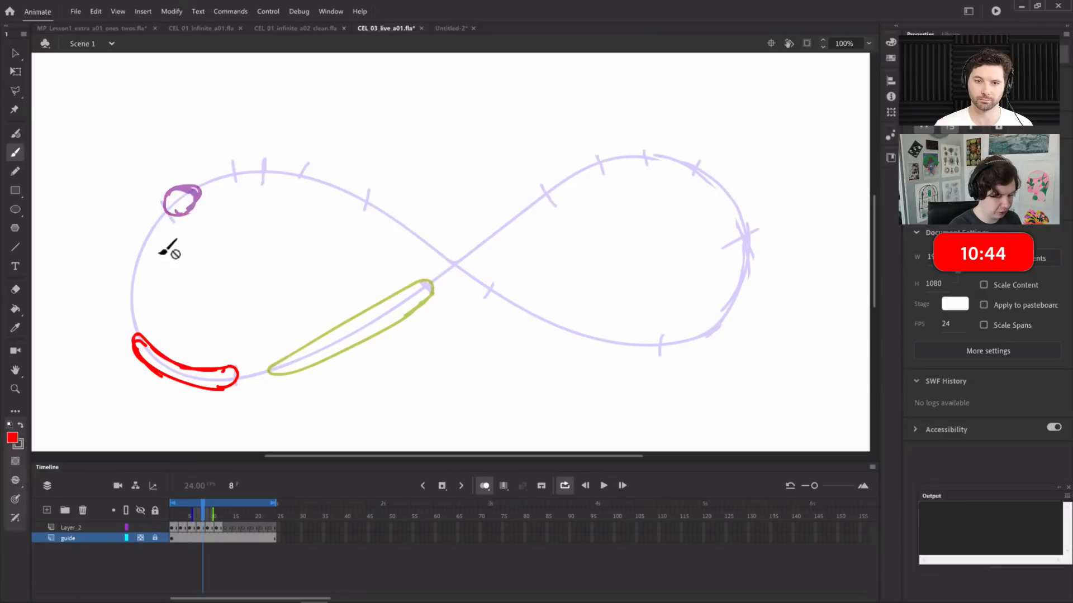
# Try drawing the shape at frame 7 of Layer_2 further up the left loop's outer curve, and undo the strokes
pyautogui.click(198, 527)
pyautogui.moveTo(160, 216); pyautogui.dragTo(130, 307)
pyautogui.hotkey('ctrl', 'z')
pyautogui.hotkey('ctrl', 'z')
pyautogui.moveTo(171, 217); pyautogui.dragTo(152, 323)
pyautogui.hotkey('ctrl', 'z')
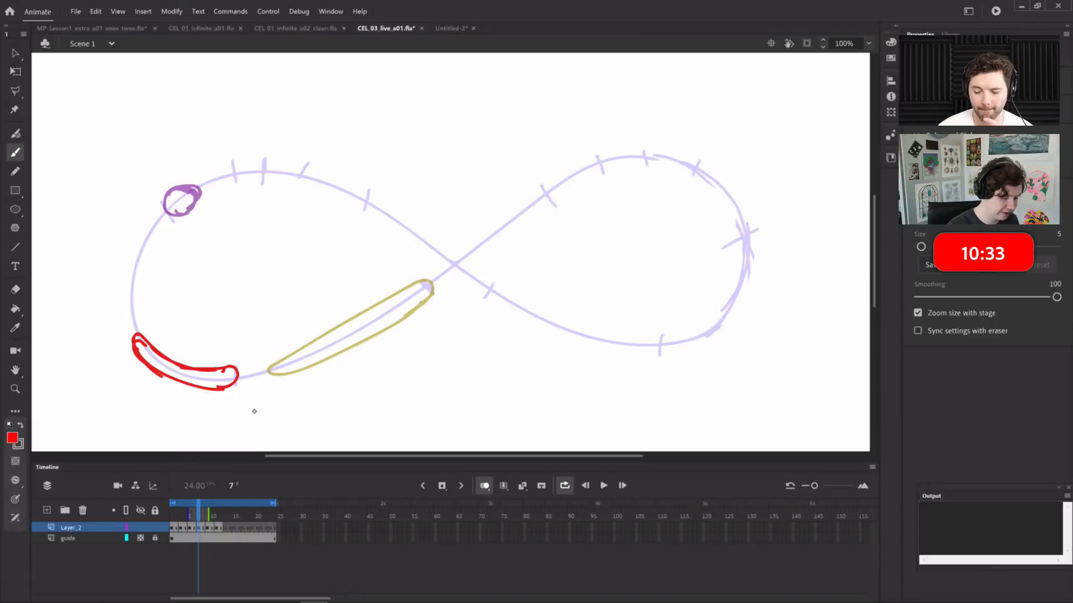
# Erase the trailing part of the stretched red shape at frame 7 of Layer_2
pyautogui.press('e')
pyautogui.moveTo(137, 338)
pyautogui.mouseDown()
pyautogui.moveTo(158, 380)
pyautogui.moveTo(185, 355)
pyautogui.moveTo(201, 367)
pyautogui.moveTo(157, 345)
pyautogui.mouseUp()
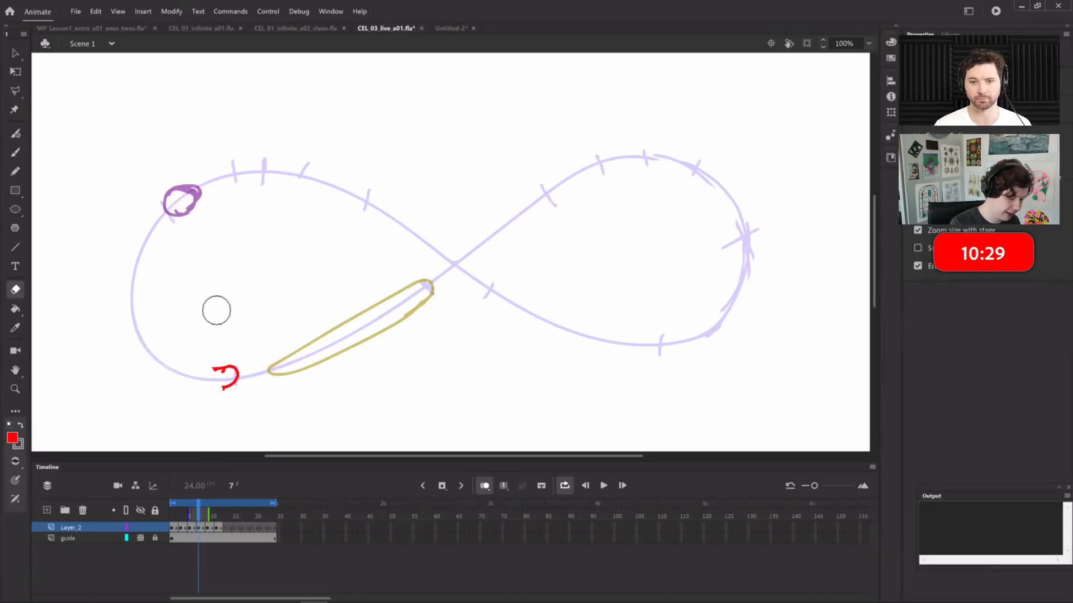
# Close the ball outline at the lower left on frame 7 and reduce frame 9's stretched shape to a small ball near the crossing
pyautogui.press('b')
pyautogui.moveTo(213, 370); pyautogui.dragTo(224, 388)
pyautogui.click(209, 517)
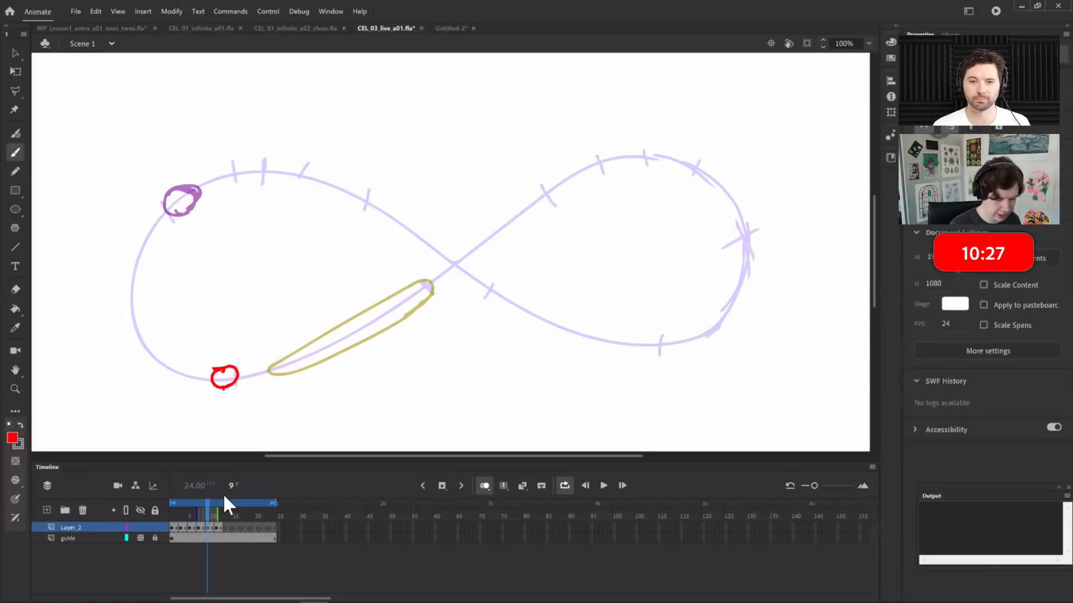
pyautogui.moveTo(419, 283); pyautogui.dragTo(429, 300)
pyautogui.press('e')
pyautogui.moveTo(312, 337)
pyautogui.mouseDown()
pyautogui.moveTo(384, 324)
pyautogui.moveTo(343, 328)
pyautogui.mouseUp()
# Play back the loop to check the ball's motion around the left curve
pyautogui.press('Return')
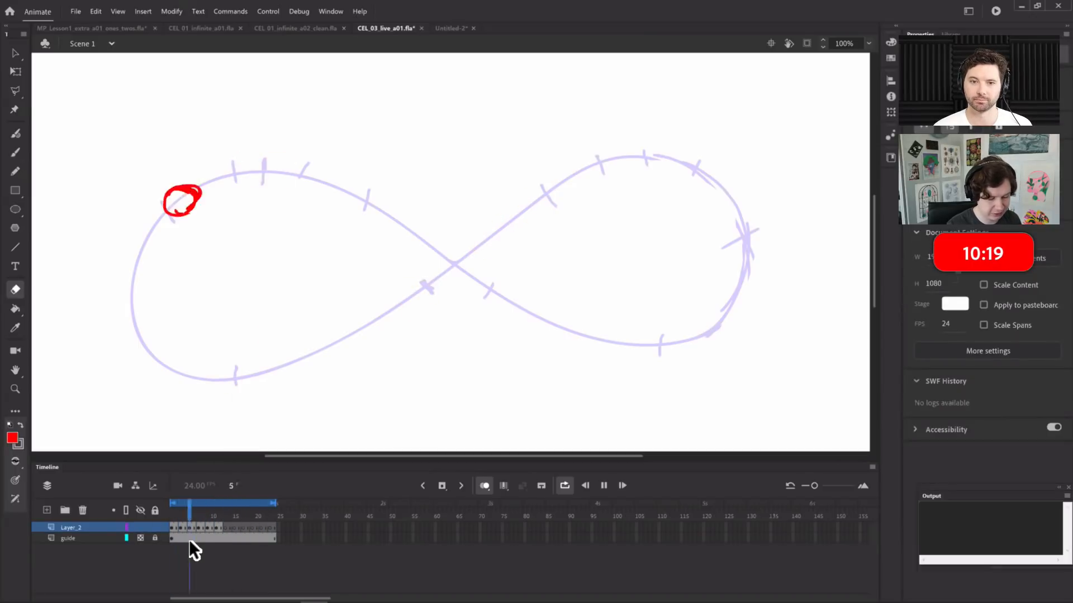
pyautogui.press('Return')
pyautogui.click(202, 523)
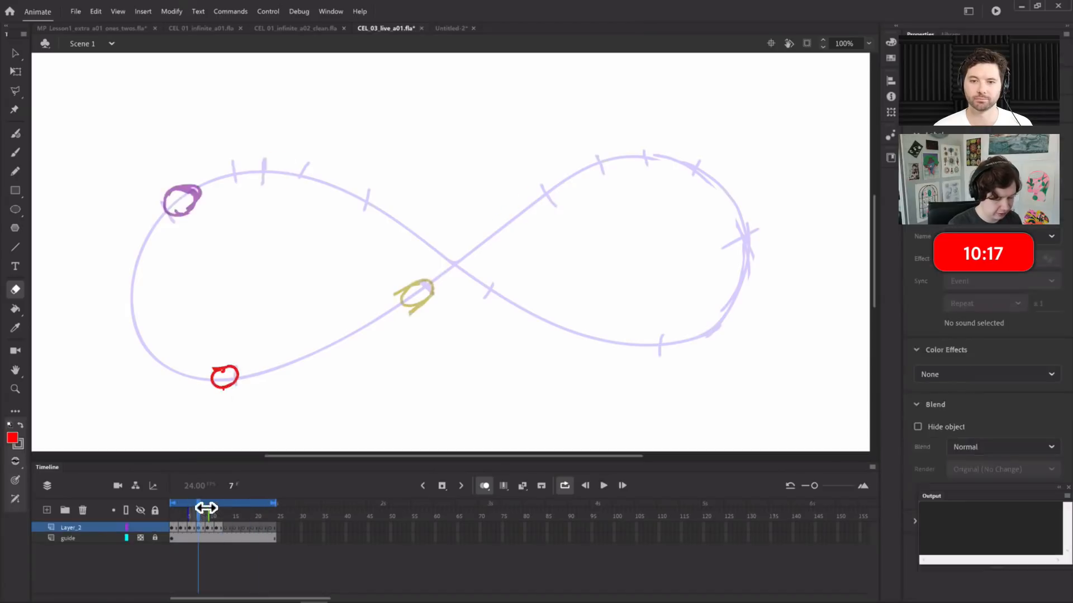
# Insert two frames on Layer_2 at frame 5, after the ball drawing at the upper left
pyautogui.moveTo(195, 519); pyautogui.dragTo(188, 523)
pyautogui.press('b')
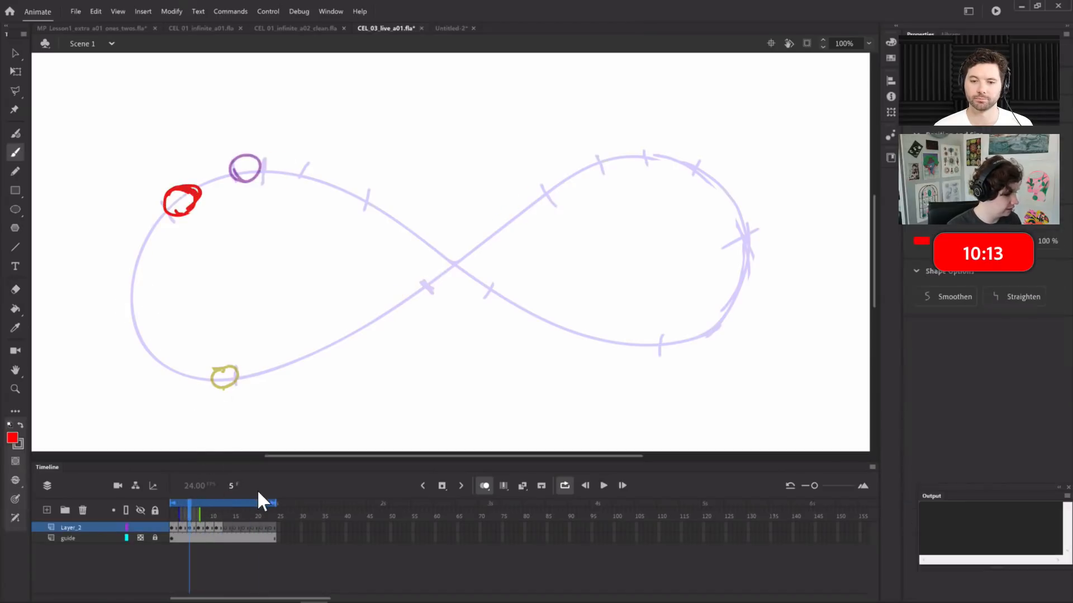
pyautogui.press('F5')
pyautogui.press('F5')
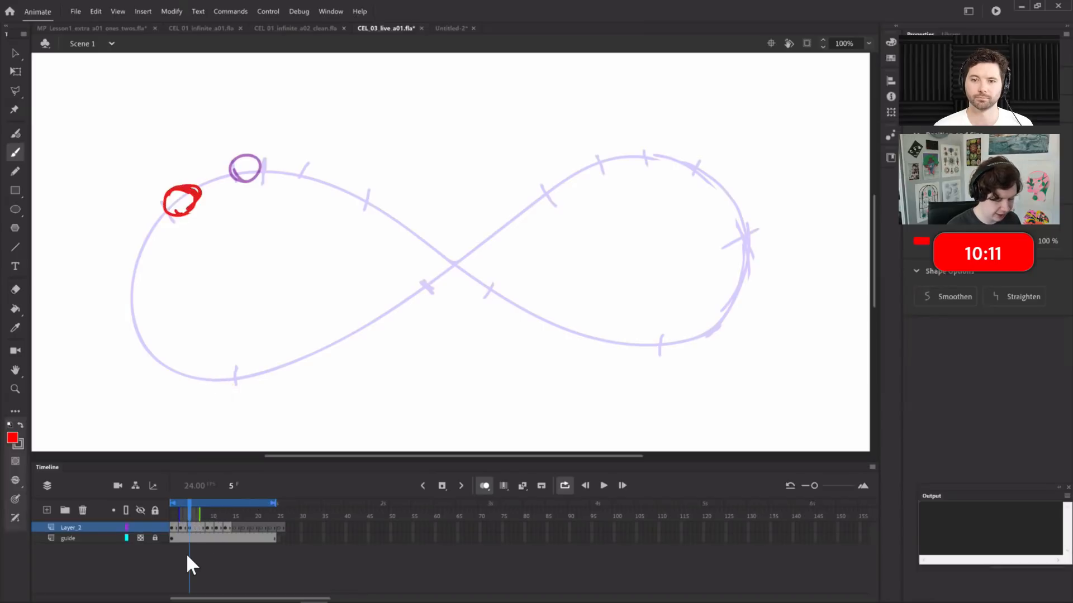
# On frame 7, draw a vertically stretched ball on the far-left curve, redoing it slightly higher between the neighbouring positions
pyautogui.click(197, 525)
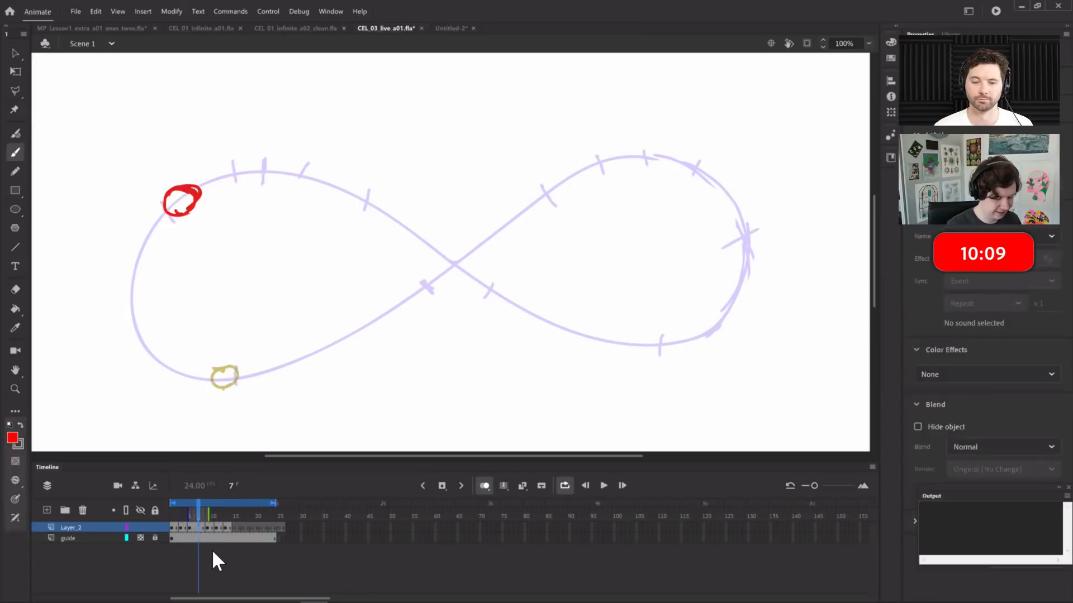
pyautogui.moveTo(128, 282)
pyautogui.mouseDown()
pyautogui.moveTo(144, 338)
pyautogui.moveTo(136, 278)
pyautogui.moveTo(139, 307)
pyautogui.mouseUp()
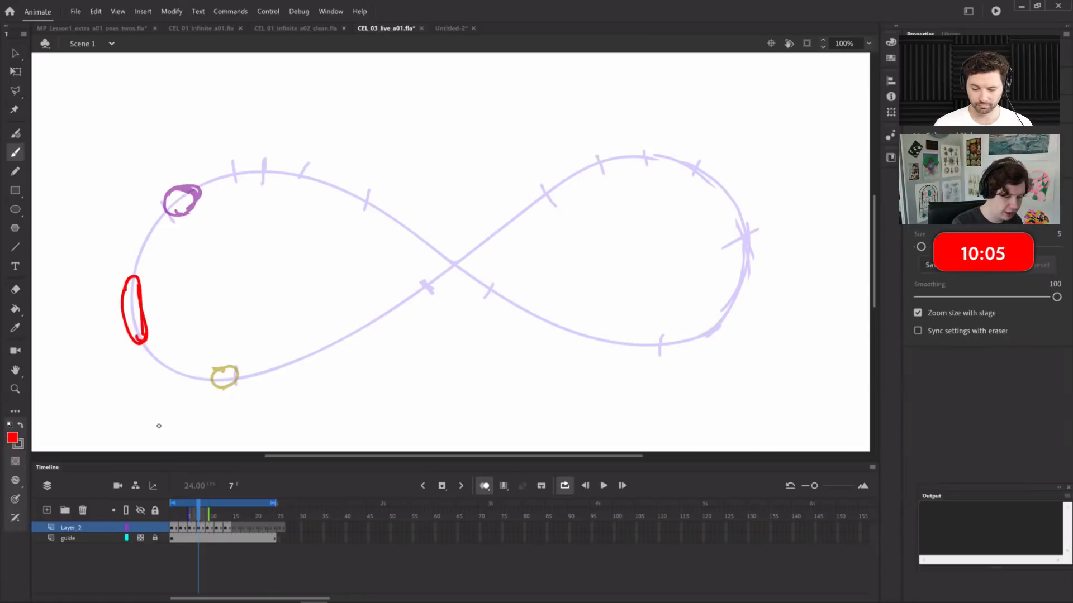
pyautogui.hotkey('ctrl', 'z')
pyautogui.hotkey('ctrl', 'z')
pyautogui.moveTo(141, 248)
pyautogui.mouseDown()
pyautogui.moveTo(131, 304)
pyautogui.moveTo(136, 295)
pyautogui.mouseUp()
# Stretch the ball outlines backward along the lower-left curve on frames 9 and 11, and erase frame 11's leftover inner arc
pyautogui.click(209, 527)
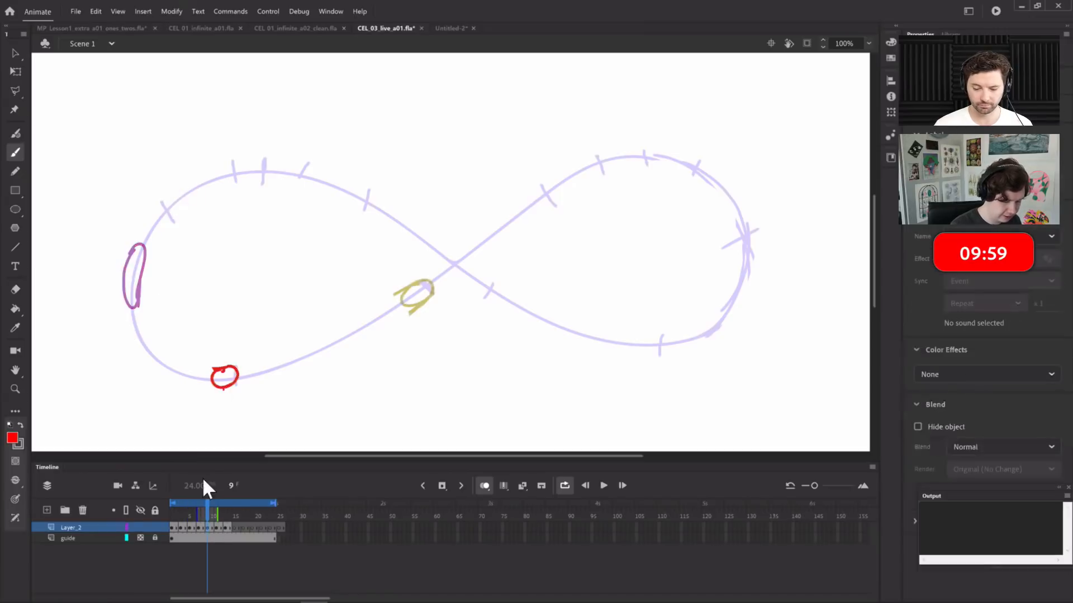
pyautogui.moveTo(152, 359)
pyautogui.mouseDown()
pyautogui.moveTo(216, 369)
pyautogui.moveTo(190, 379)
pyautogui.moveTo(230, 380)
pyautogui.mouseUp()
pyautogui.click(218, 527)
pyautogui.moveTo(408, 288)
pyautogui.mouseDown()
pyautogui.moveTo(262, 376)
pyautogui.moveTo(327, 355)
pyautogui.moveTo(292, 373)
pyautogui.moveTo(404, 317)
pyautogui.moveTo(326, 361)
pyautogui.moveTo(424, 301)
pyautogui.mouseUp()
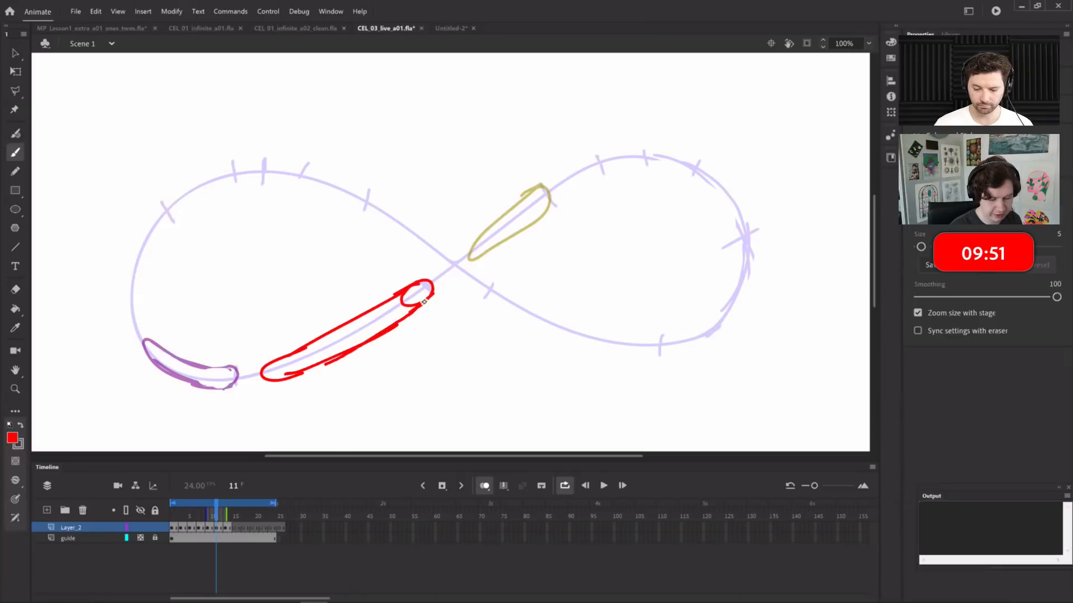
pyautogui.press('e')
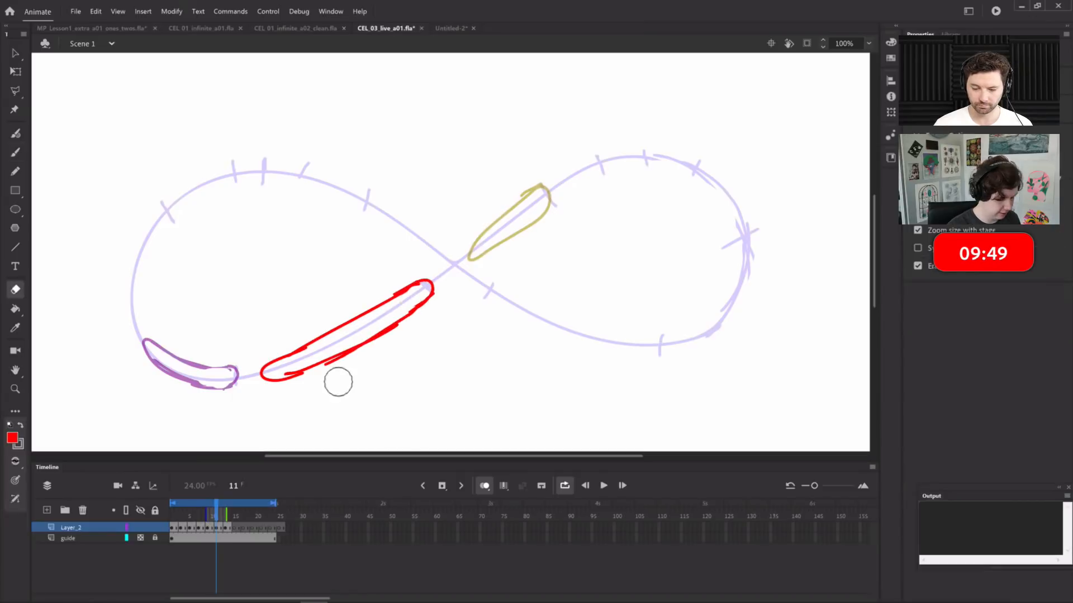
# On frame 13, erase the tail of the stretched ball and redraw it longer, reaching back to the path's crossing
pyautogui.press('.')
pyautogui.press('.')
pyautogui.moveTo(464, 258); pyautogui.dragTo(459, 244)
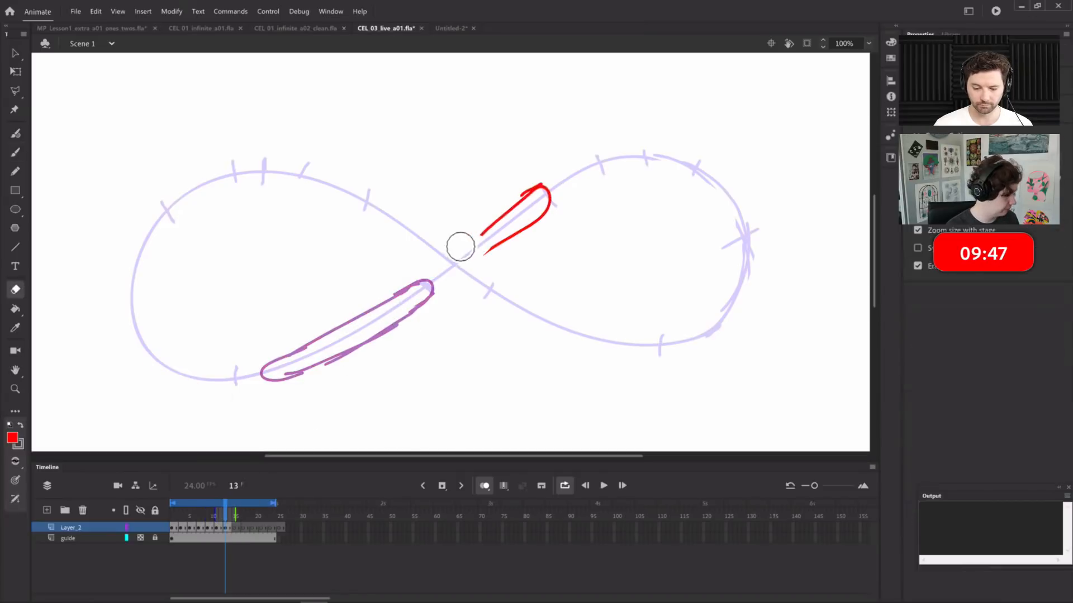
pyautogui.press('b')
pyautogui.hotkey('ctrl', 'z')
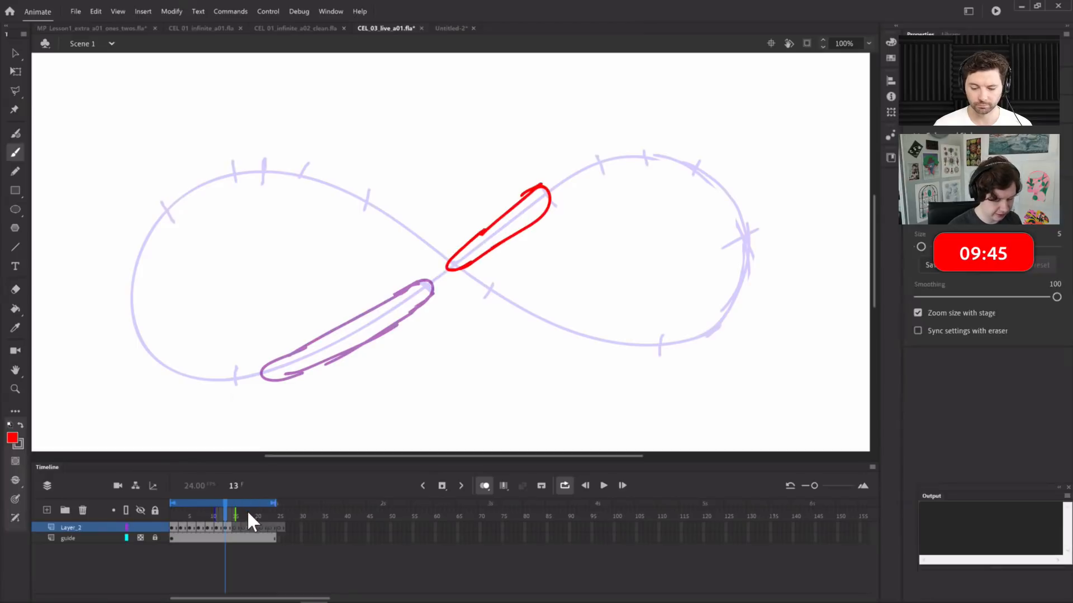
# Play back and scrub the animation to review the stretched ball drawings
pyautogui.moveTo(247, 509); pyautogui.dragTo(143, 529)
pyautogui.press('Return')
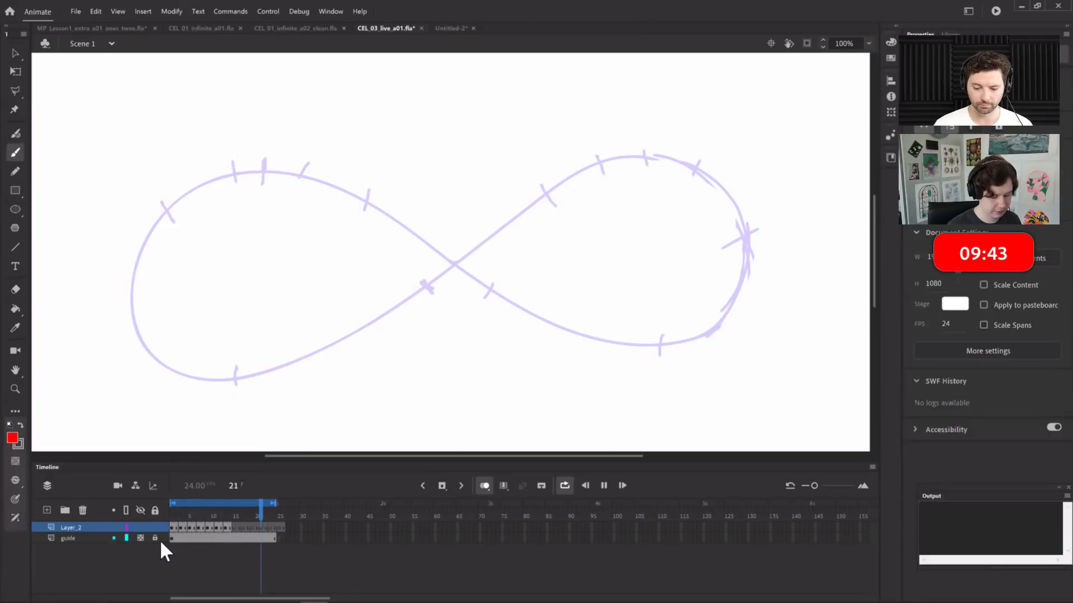
pyautogui.click(183, 513)
pyautogui.moveTo(186, 516); pyautogui.dragTo(223, 515)
pyautogui.press('Return')
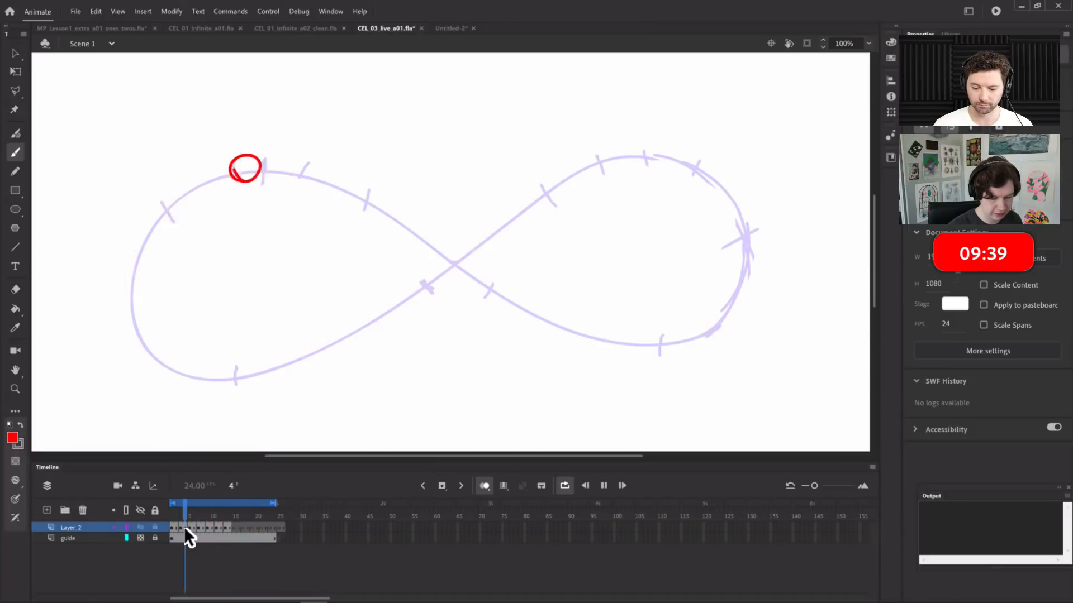
# On frame 15, draw a short tapered ball on the rise of the right loop, just past the previous stretched shape
pyautogui.click(234, 525)
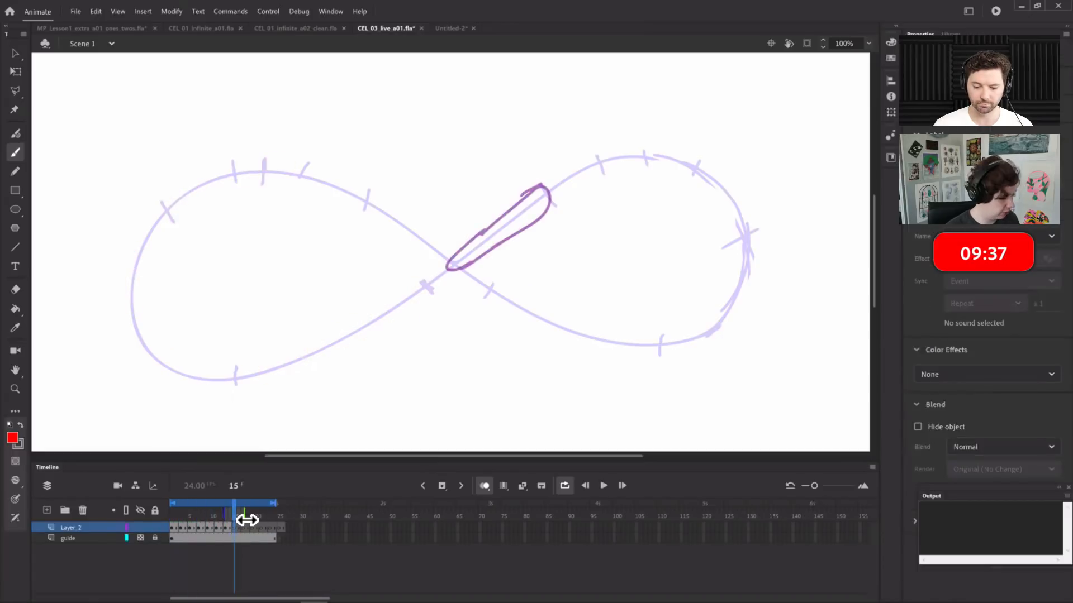
pyautogui.press('b')
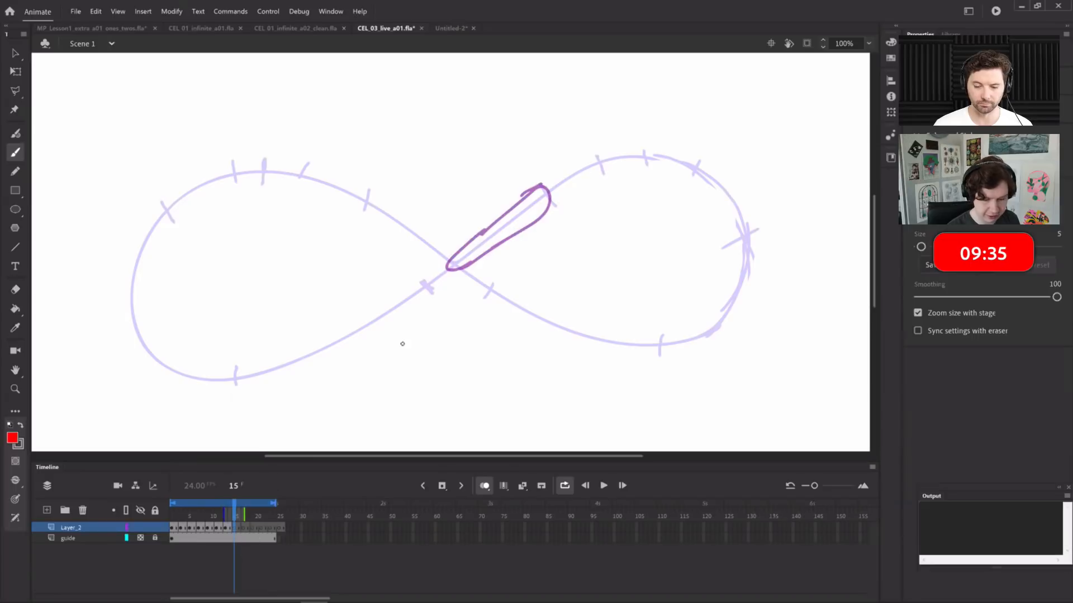
pyautogui.moveTo(555, 190)
pyautogui.mouseDown()
pyautogui.moveTo(594, 159)
pyautogui.moveTo(565, 186)
pyautogui.mouseUp()
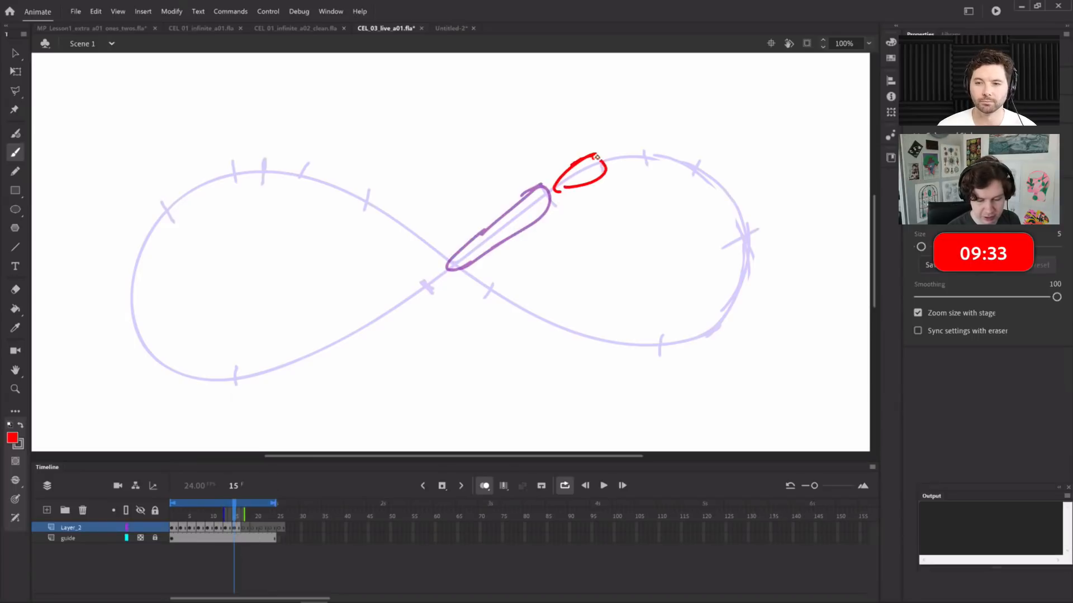
# Step back and forth between frames 12 and 15 to compare the spacing of the stretched shapes
pyautogui.press(',')
pyautogui.press(',')
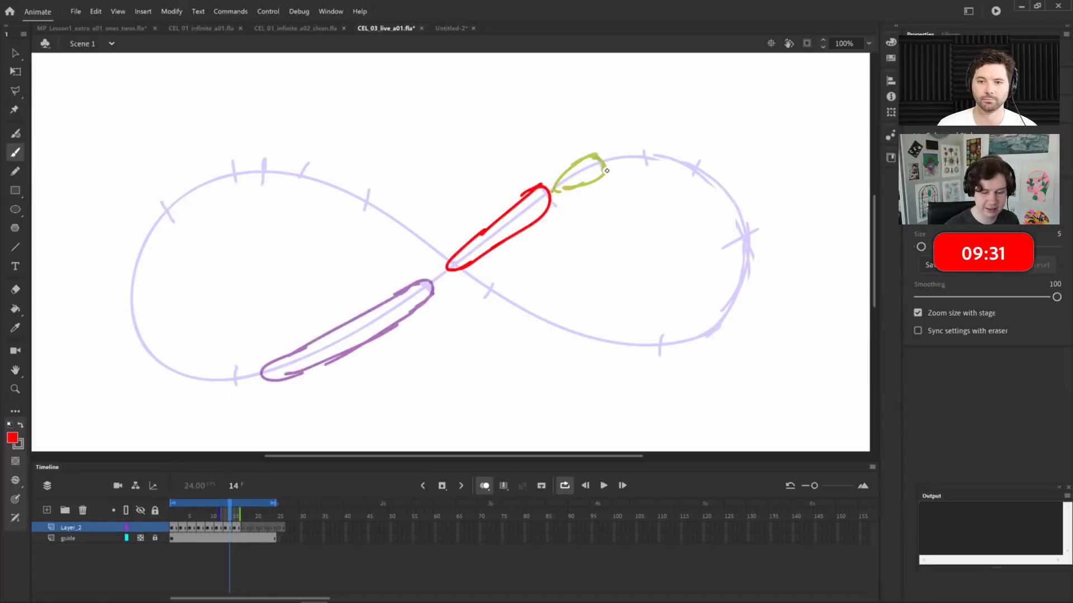
pyautogui.press(',')
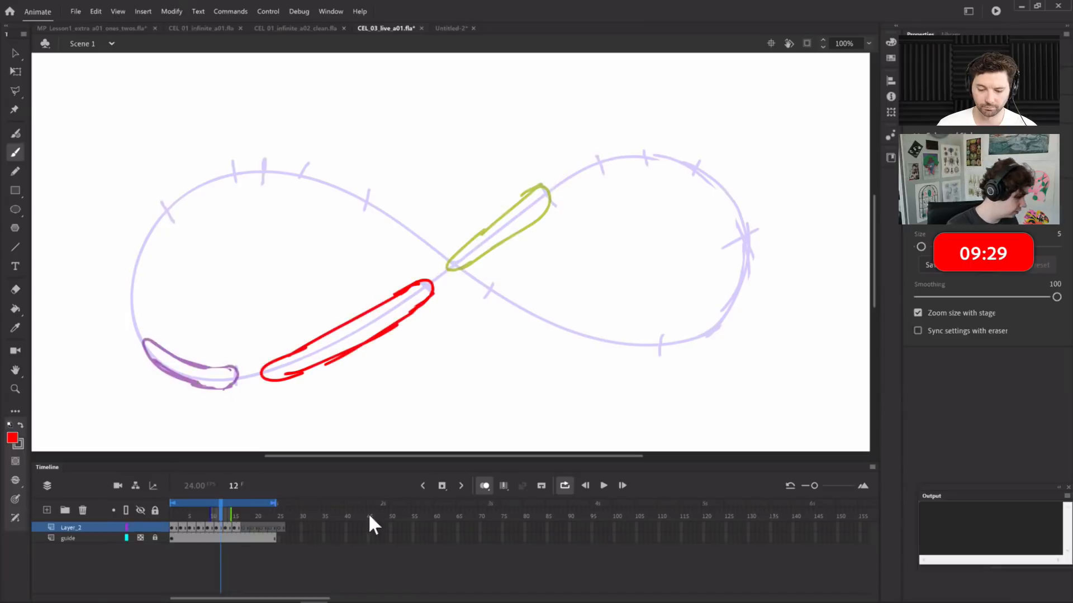
pyautogui.press('.')
pyautogui.press('.')
pyautogui.press('.')
# Draw the ball outlines on frames 17, 19, 21 and 23 around the right loop, from its top to a stretched shape at the lower right
pyautogui.press('.')
pyautogui.press('.')
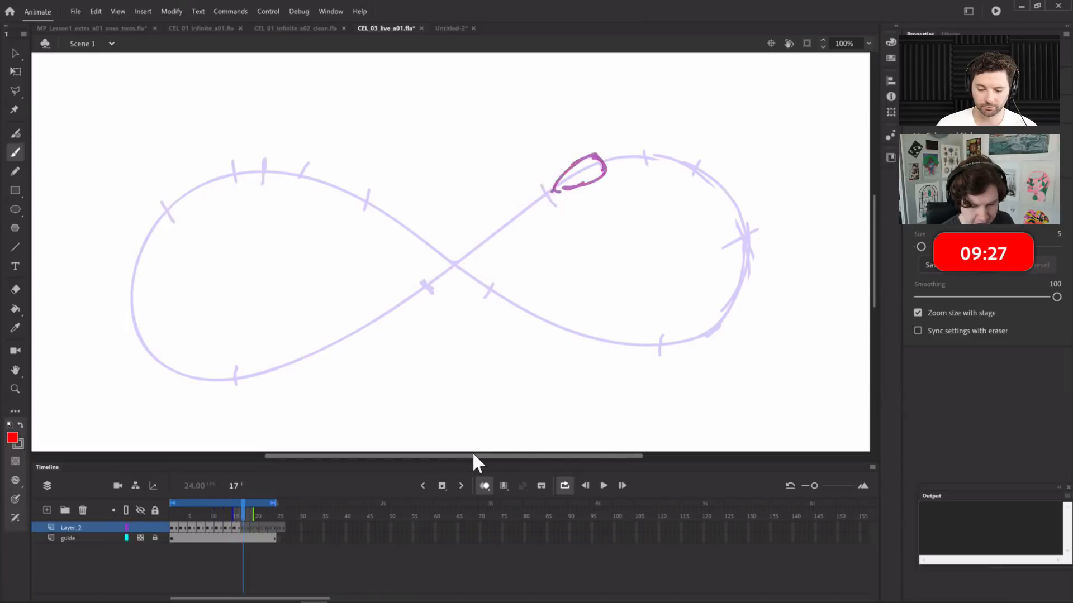
pyautogui.moveTo(641, 148)
pyautogui.mouseDown()
pyautogui.moveTo(685, 175)
pyautogui.moveTo(690, 157)
pyautogui.moveTo(748, 215)
pyautogui.mouseUp()
pyautogui.press('.')
pyautogui.press('.')
pyautogui.press('.')
pyautogui.press('.')
pyautogui.press('.')
pyautogui.press('.')
pyautogui.moveTo(731, 292)
pyautogui.mouseDown()
pyautogui.moveTo(685, 322)
pyautogui.moveTo(708, 333)
pyautogui.moveTo(732, 297)
pyautogui.moveTo(702, 339)
pyautogui.mouseUp()
pyautogui.press('.')
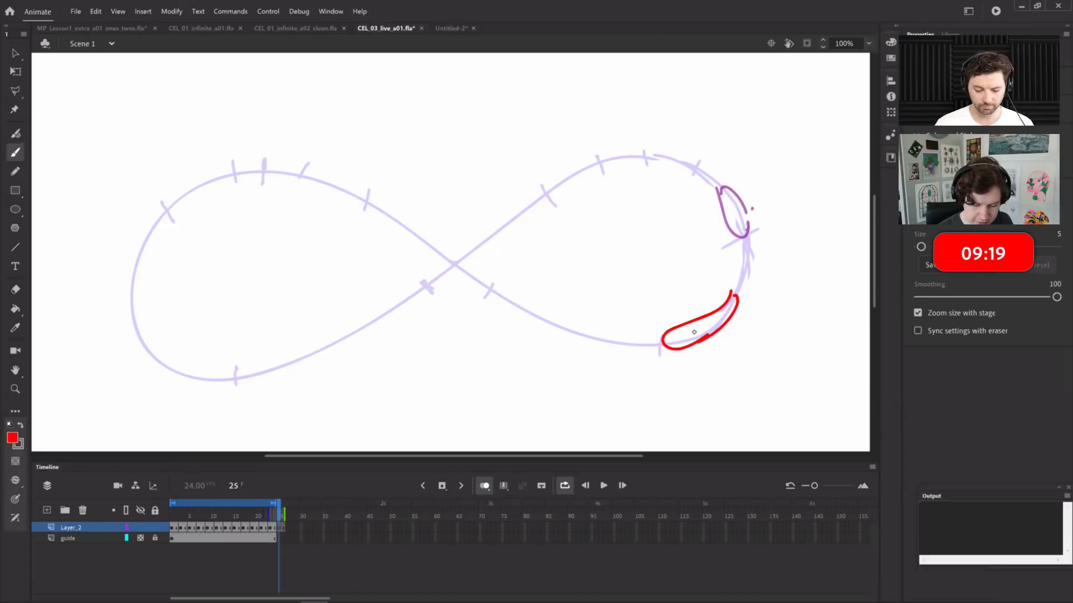
pyautogui.press('.')
pyautogui.press(',')
# Extend the guide layer to frame 38 and the playback loop range to frame 35
pyautogui.click(257, 538)
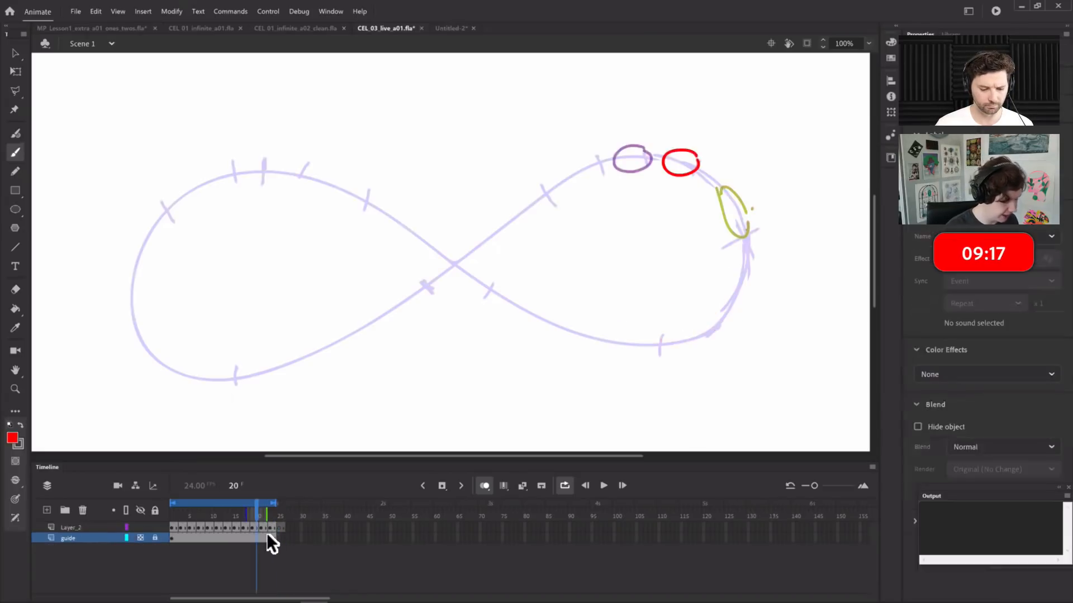
pyautogui.press('F5')
pyautogui.press('F5')
pyautogui.press('F5')
pyautogui.press('F5')
pyautogui.press('F5')
pyautogui.press('F5')
pyautogui.press('F5')
pyautogui.press('F5')
pyautogui.press('F5')
pyautogui.press('F5')
pyautogui.press('F5')
pyautogui.press('F5')
pyautogui.press('F5')
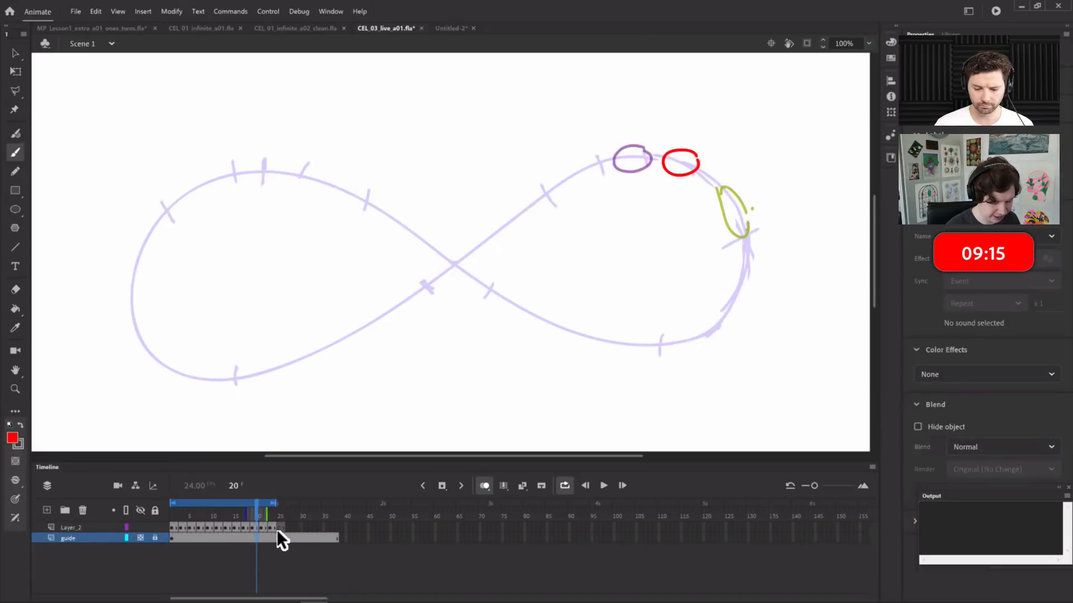
pyautogui.moveTo(275, 502); pyautogui.dragTo(321, 502)
# Extend Layer_2 to frame 39 and convert its new empty frames to frame-by-frame animation
pyautogui.click(278, 527)
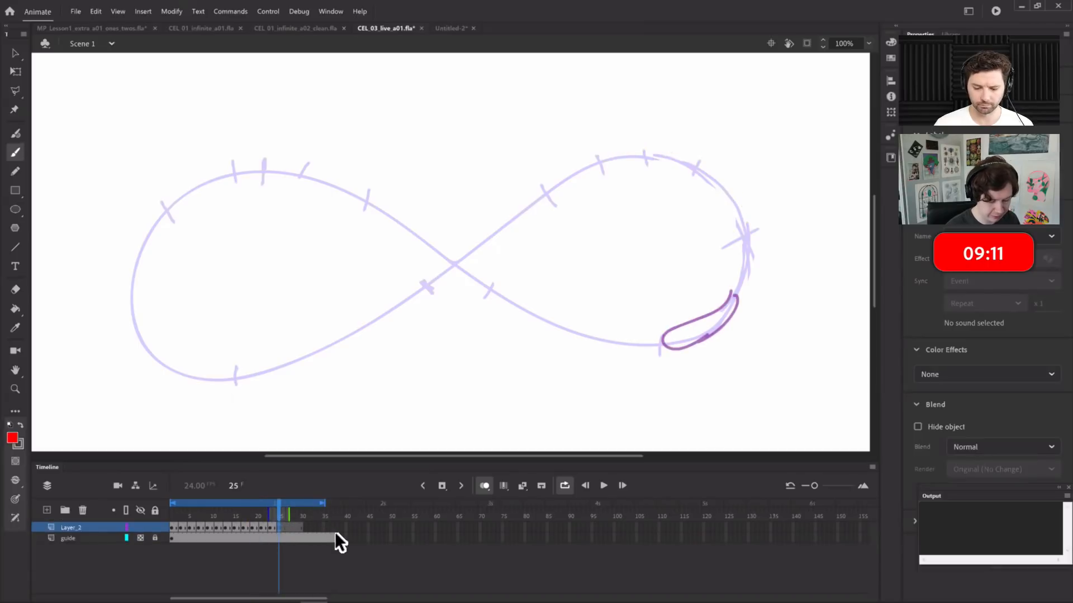
pyautogui.click(304, 527)
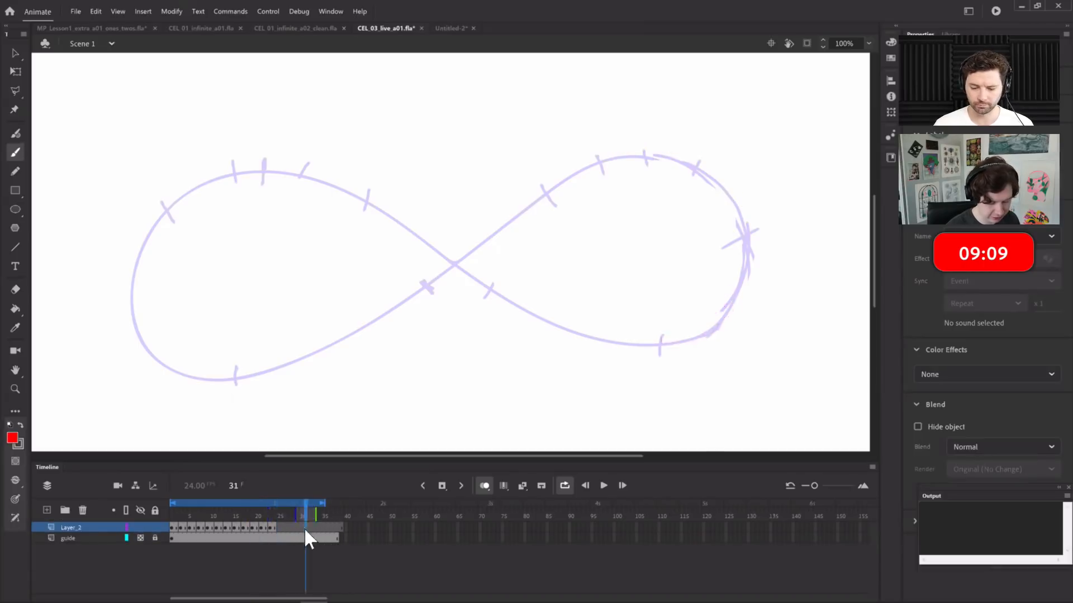
pyautogui.rightClick(304, 527)
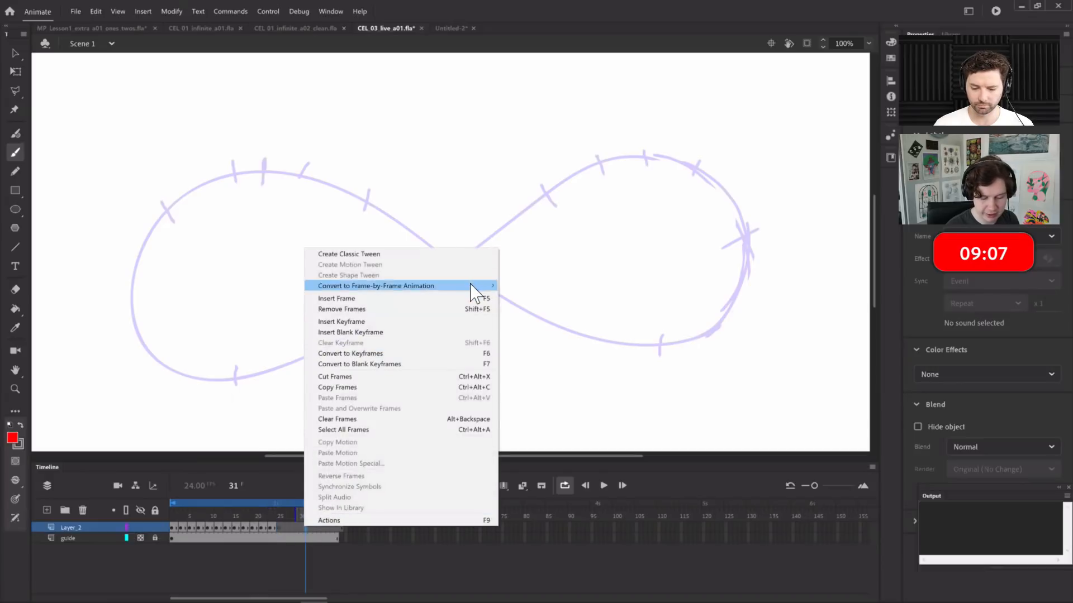
pyautogui.moveTo(475, 286)
pyautogui.click(574, 298)
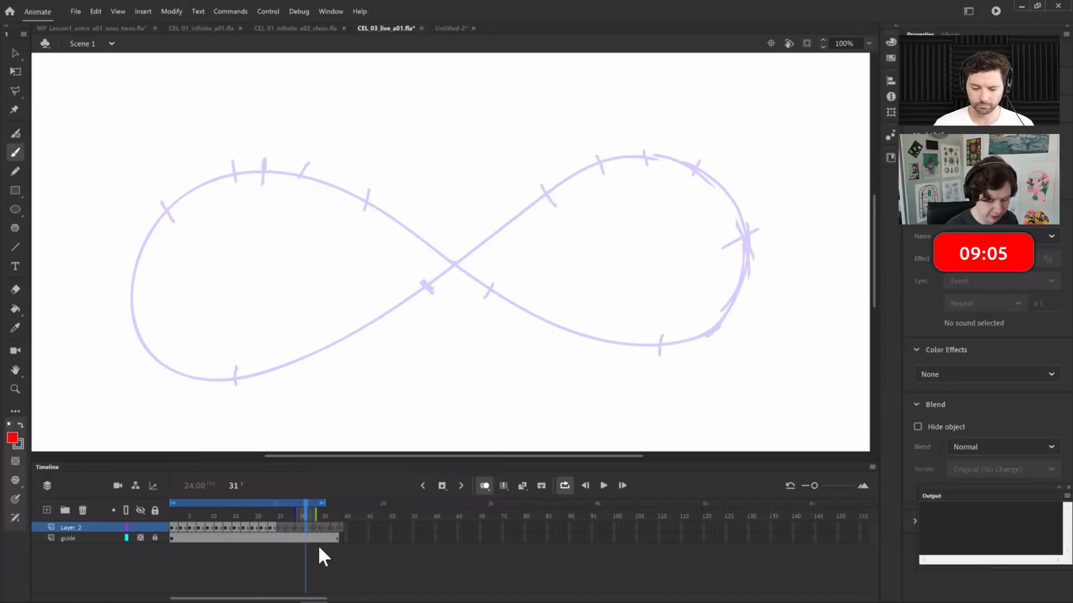
pyautogui.click(323, 539)
pyautogui.click(338, 527)
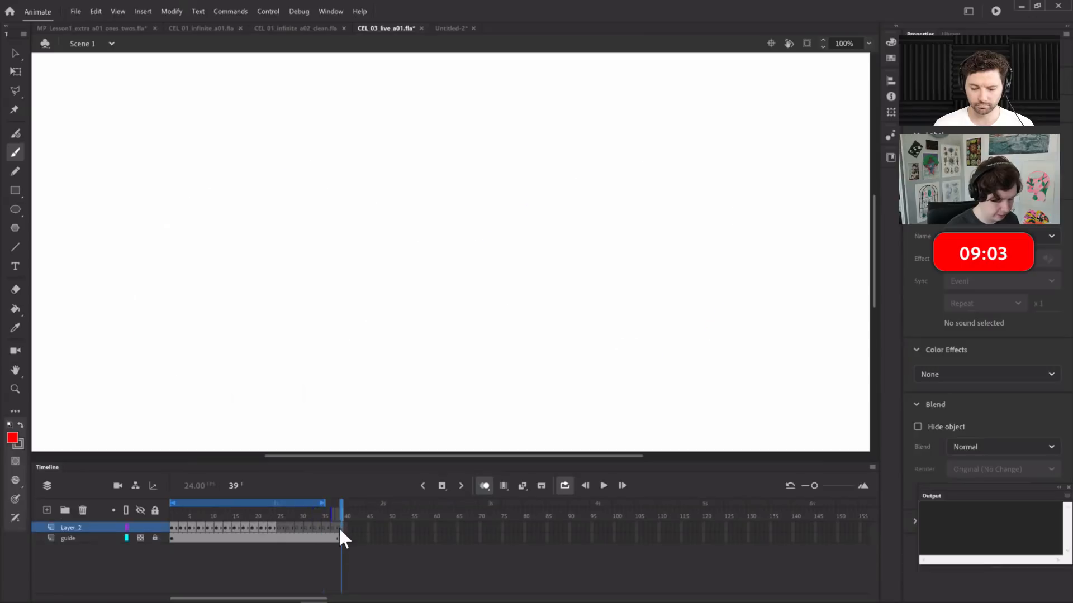
# On frame 25, draw a long stretched ball along the path between the right loop's bottom and the crossing
pyautogui.click(279, 526)
pyautogui.moveTo(503, 306); pyautogui.dragTo(557, 339)
pyautogui.moveTo(534, 296)
pyautogui.mouseDown()
pyautogui.moveTo(518, 314)
pyautogui.moveTo(618, 341)
pyautogui.mouseUp()
pyautogui.moveTo(535, 295); pyautogui.dragTo(606, 341)
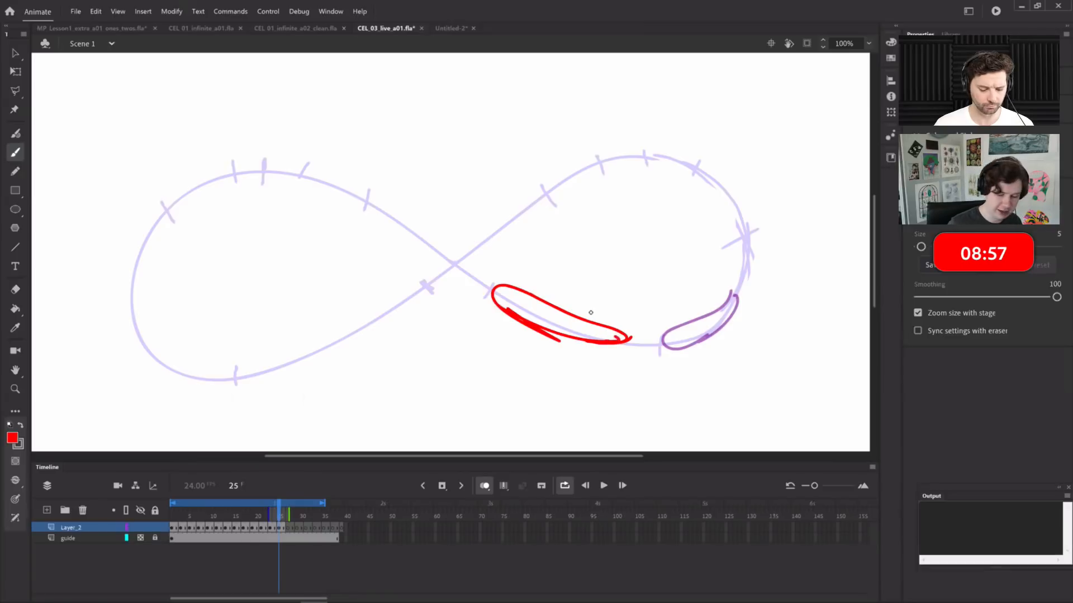
# Draw a stretched ball from the crossing toward the upper left on frame 27 and a shorter oval farther along on frame 29
pyautogui.press('.')
pyautogui.press('.')
pyautogui.moveTo(385, 201)
pyautogui.mouseDown()
pyautogui.moveTo(391, 221)
pyautogui.moveTo(454, 275)
pyautogui.moveTo(414, 221)
pyautogui.mouseUp()
pyautogui.press('.')
pyautogui.press('.')
pyautogui.moveTo(303, 165)
pyautogui.mouseDown()
pyautogui.moveTo(341, 189)
pyautogui.moveTo(320, 170)
pyautogui.mouseUp()
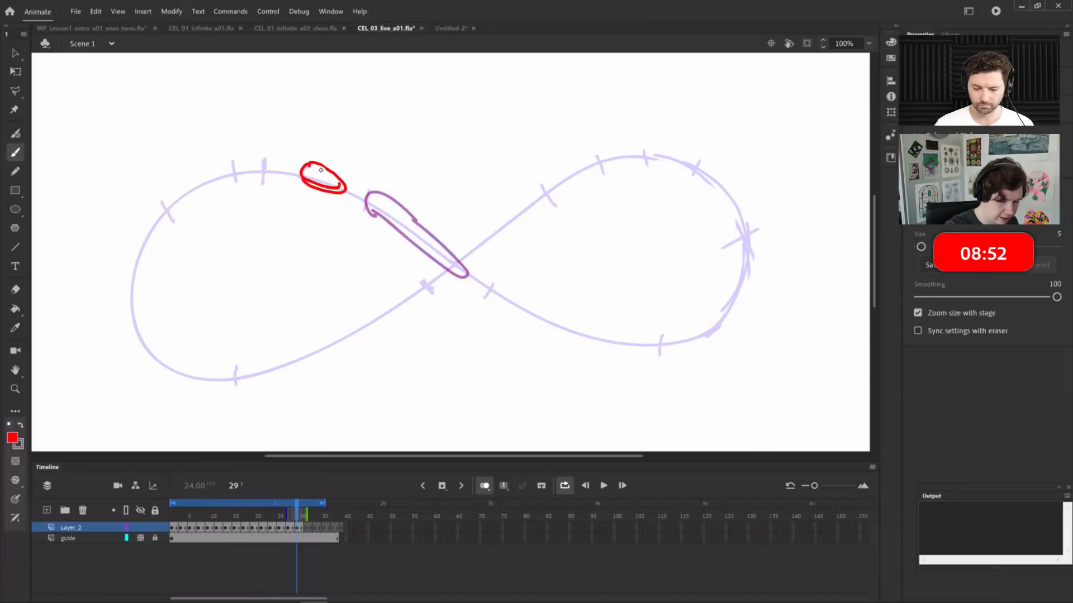
# Compare the start of the cycle with frame 29, shorten the loop range to frame 30, and play the animation
pyautogui.click(176, 513)
pyautogui.click(298, 514)
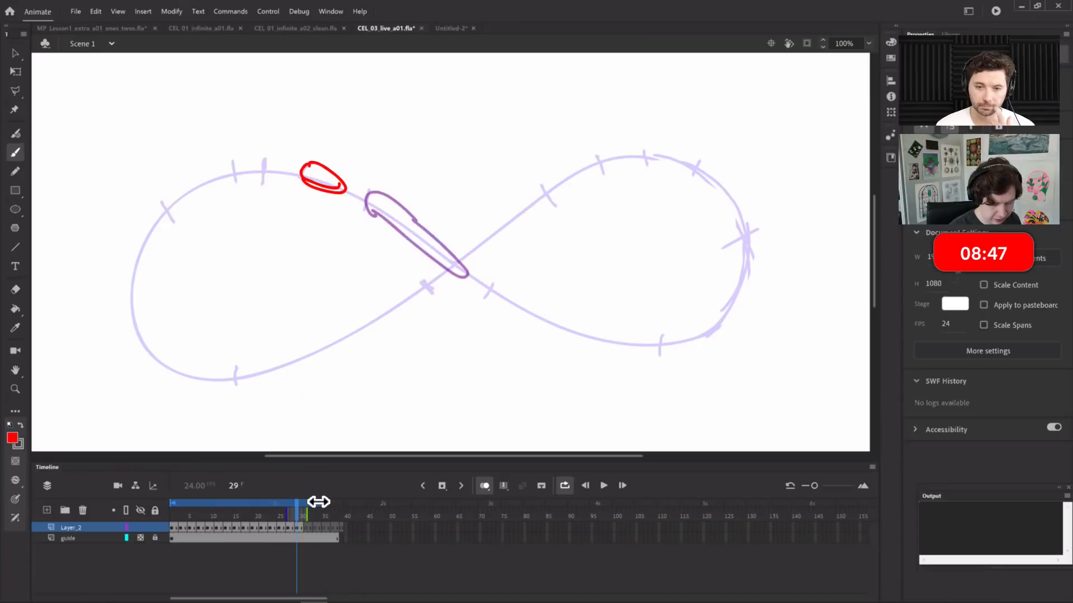
pyautogui.moveTo(324, 504); pyautogui.dragTo(158, 541)
pyautogui.press('Return')
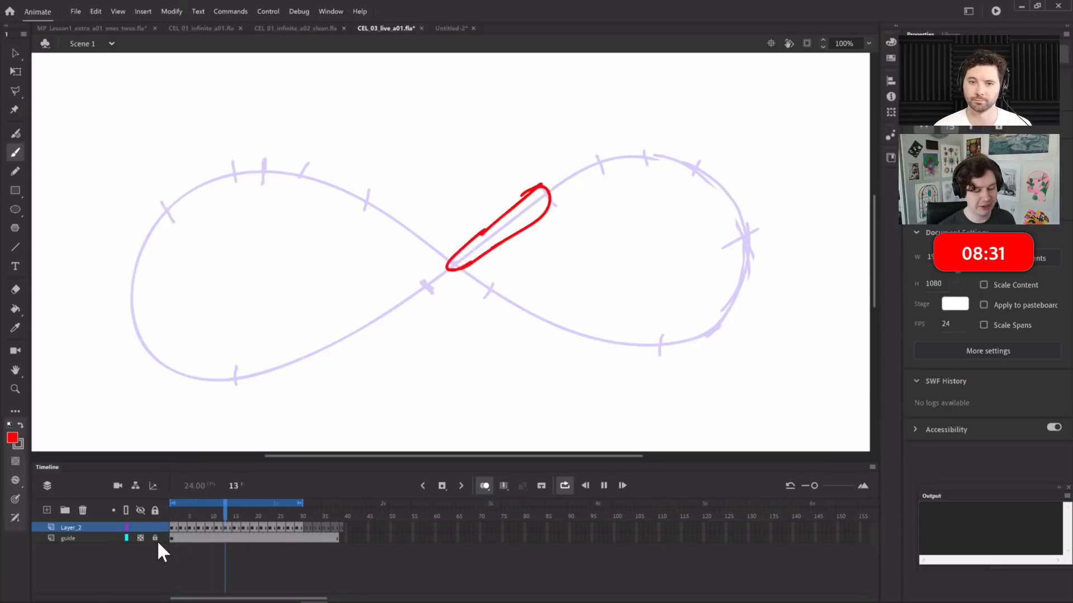
# Replay the loop from frame 10 to review the ball's timing around the right side, stopping near frame 28
pyautogui.click(213, 515)
pyautogui.moveTo(739, 239); pyautogui.dragTo(765, 228)
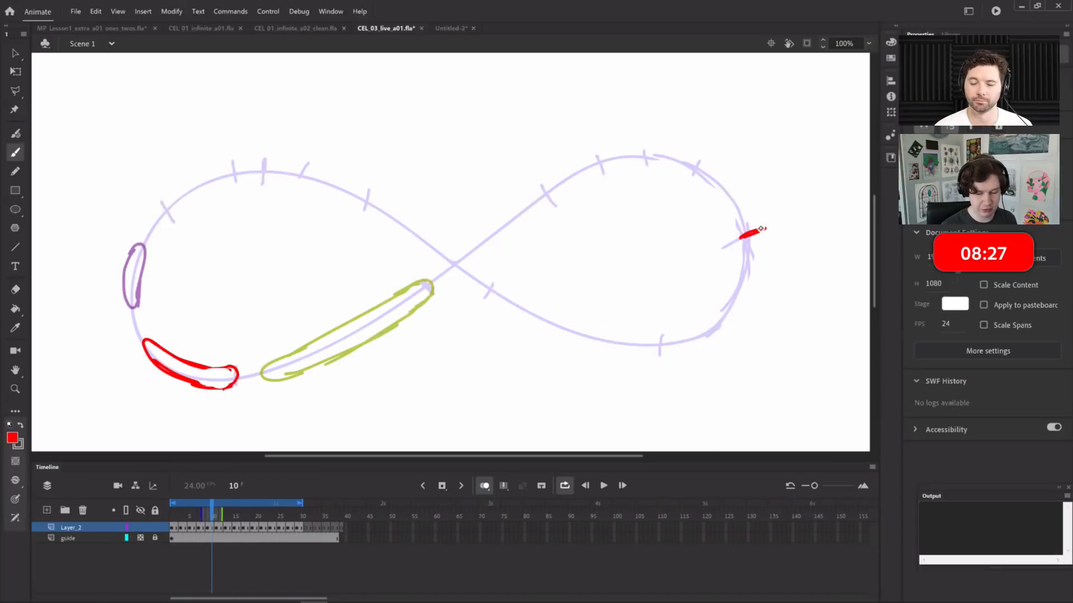
pyautogui.hotkey('ctrl', 'z')
pyautogui.press('Return')
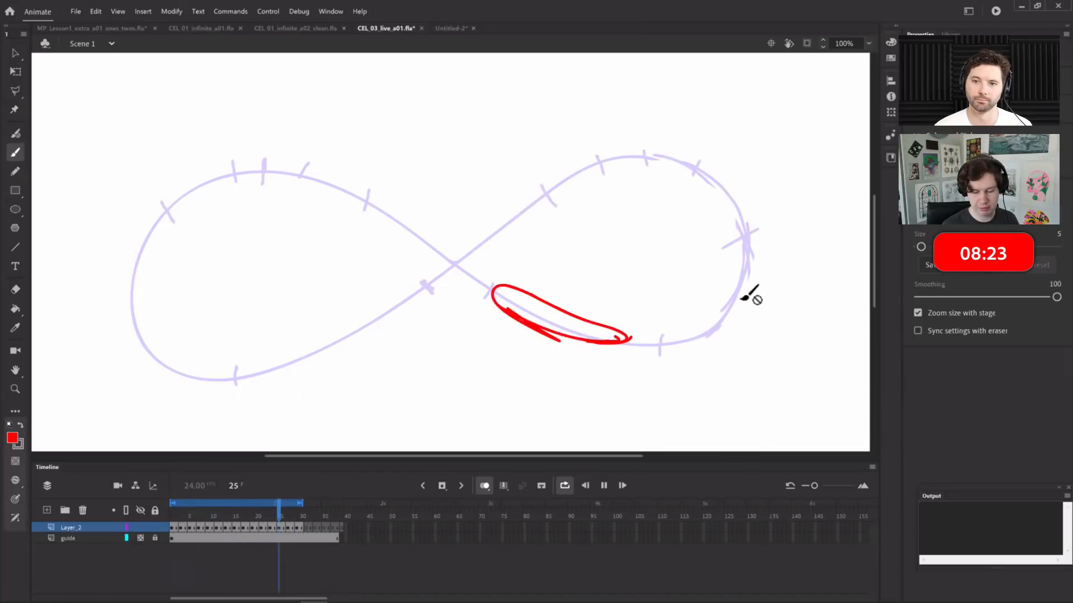
pyautogui.press('Return')
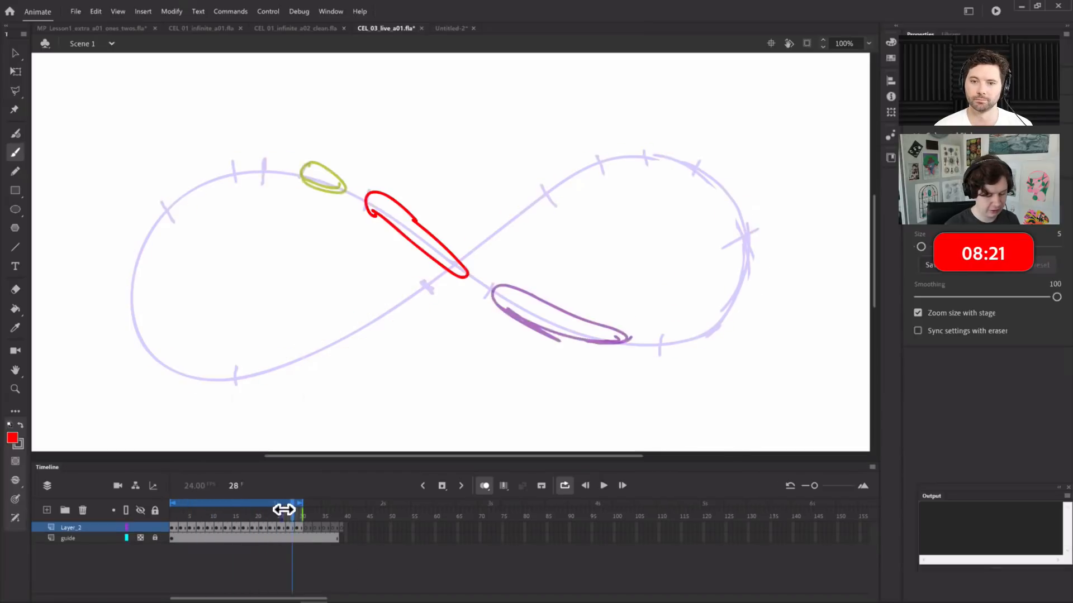
# Enable editing of multiple frames on the ball layer and extend the range over every drawing of the cycle
pyautogui.moveTo(291, 515); pyautogui.dragTo(246, 472)
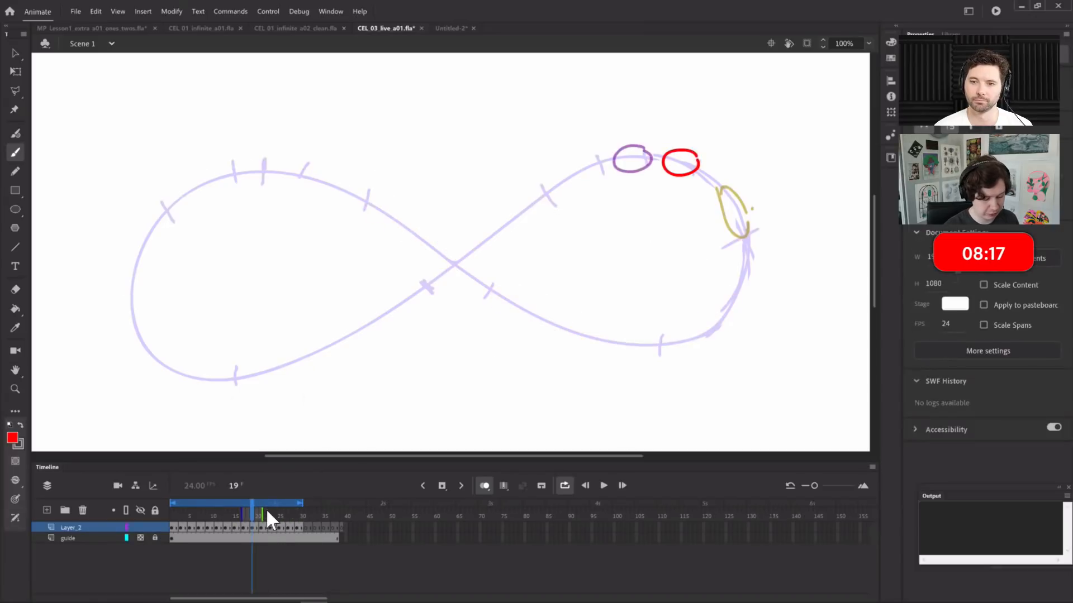
pyautogui.click(255, 524)
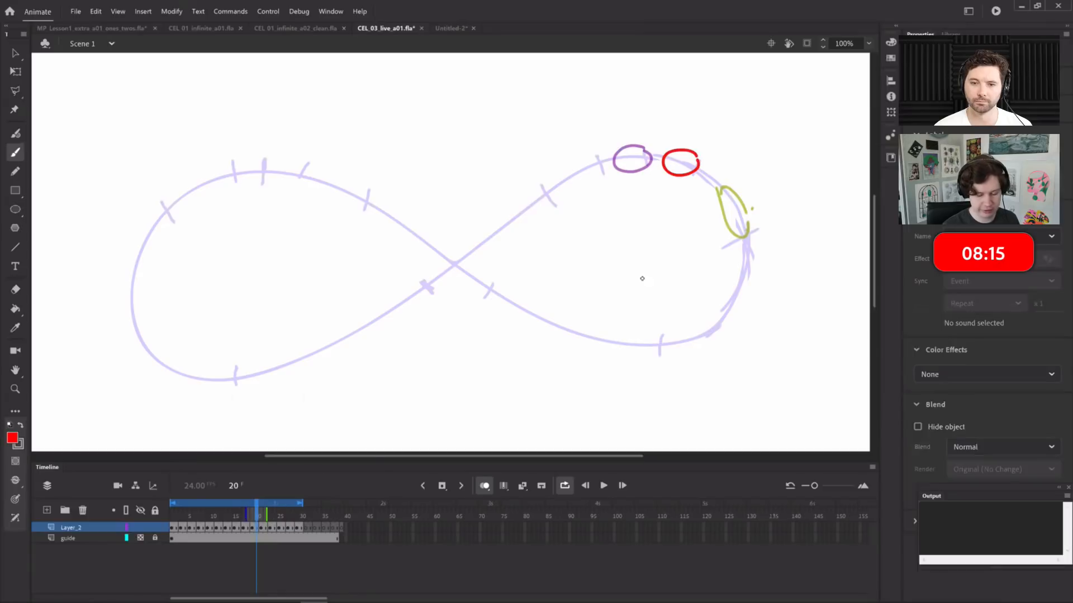
pyautogui.click(503, 485)
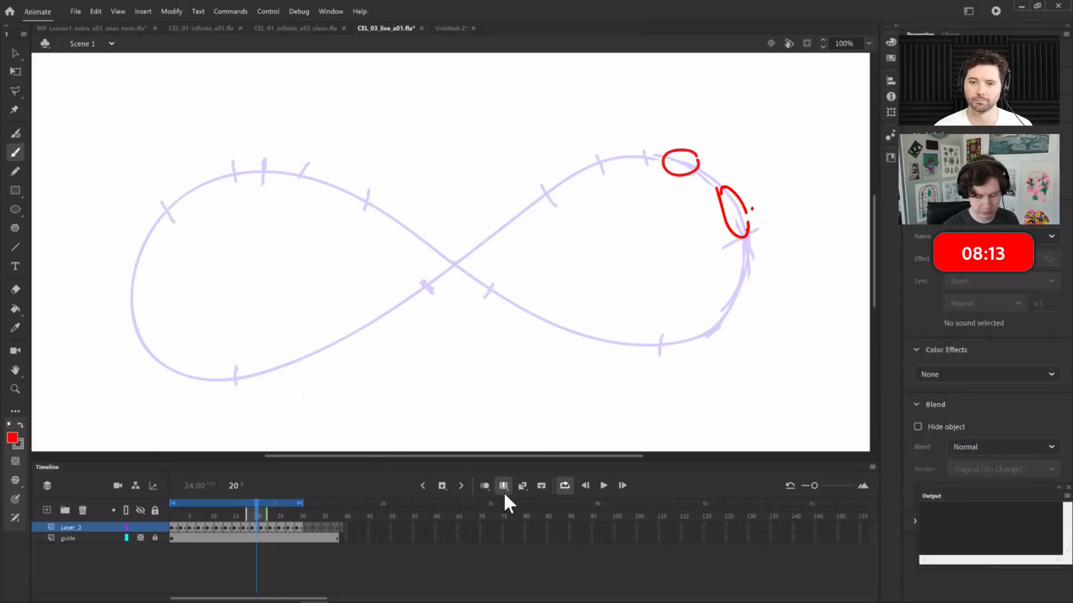
pyautogui.moveTo(269, 513)
pyautogui.mouseDown()
pyautogui.moveTo(306, 511)
pyautogui.moveTo(174, 513)
pyautogui.mouseUp()
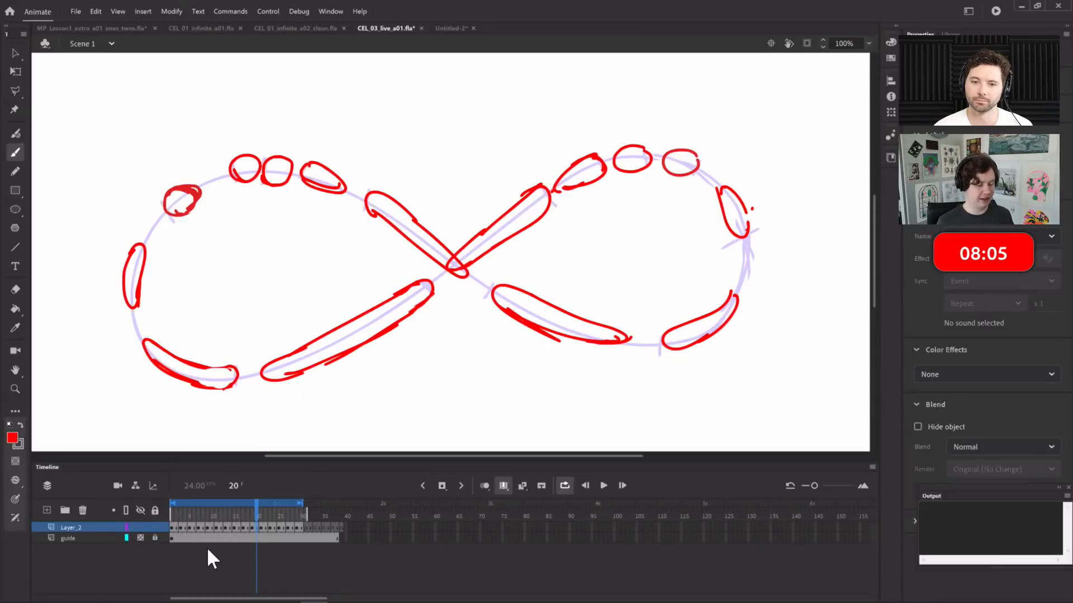
pyautogui.press('v')
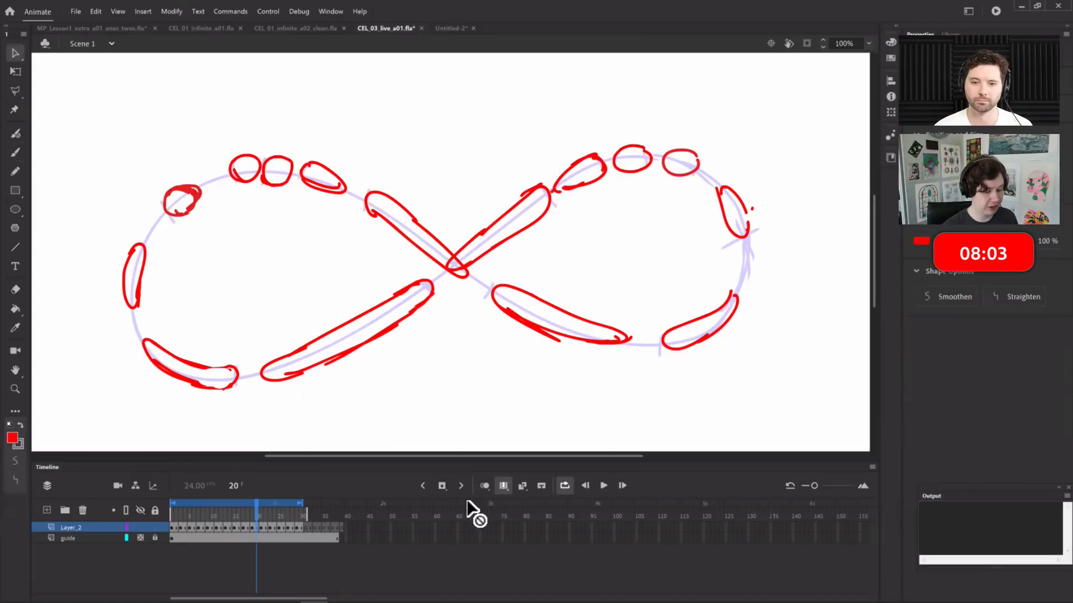
pyautogui.moveTo(189, 522); pyautogui.dragTo(181, 521)
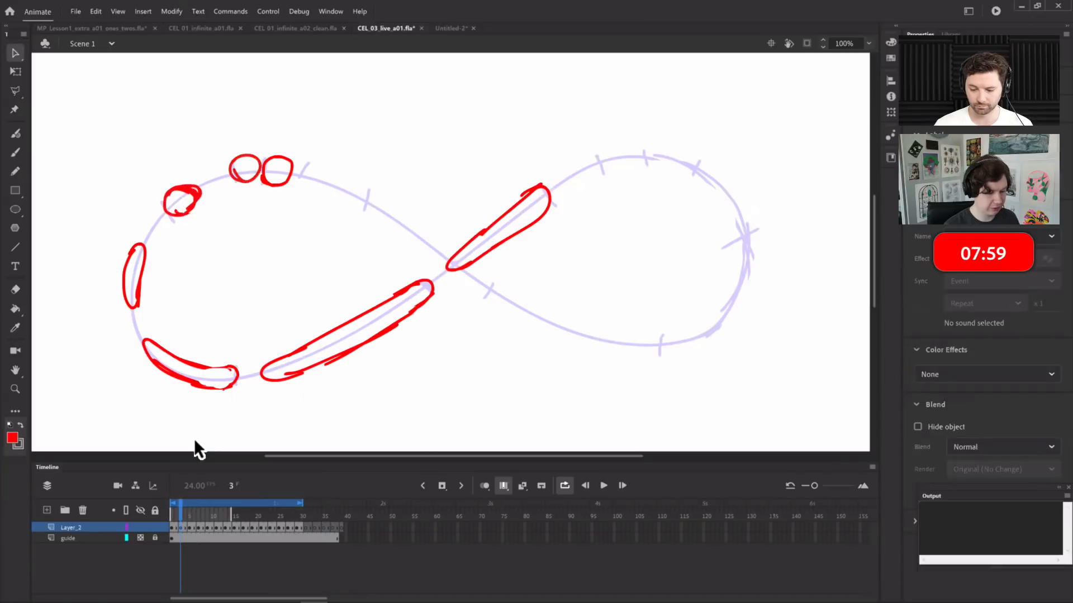
pyautogui.moveTo(230, 517); pyautogui.dragTo(306, 518)
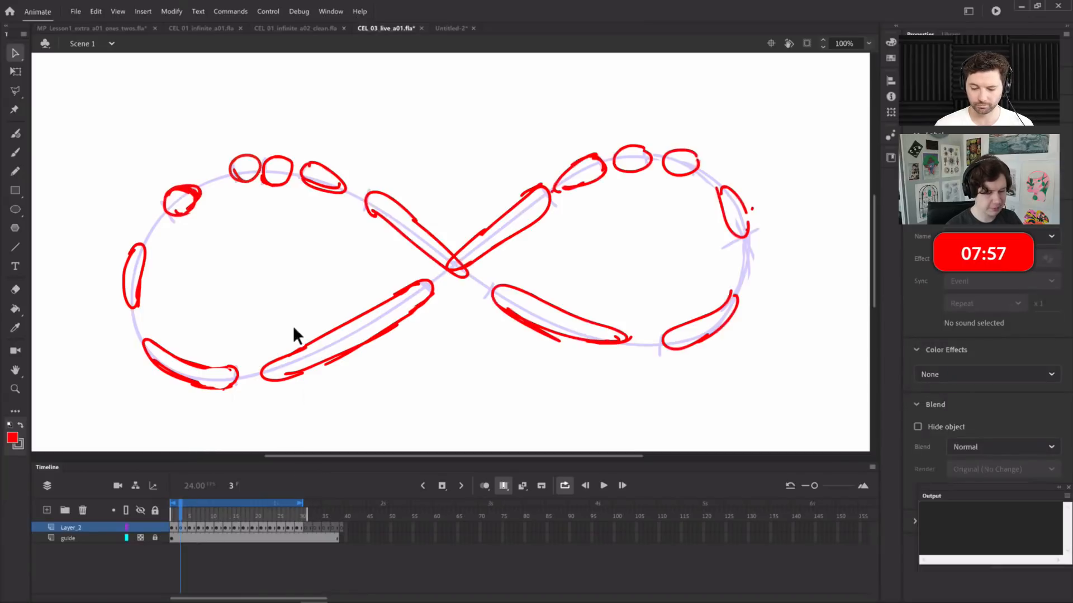
# Nudge the two round balls at the left loop's top farther left along the path, and go to frame 22
pyautogui.hotkey('shift', 'Left')
pyautogui.hotkey('shift', 'Left')
pyautogui.hotkey('shift', 'Down')
pyautogui.click(174, 527)
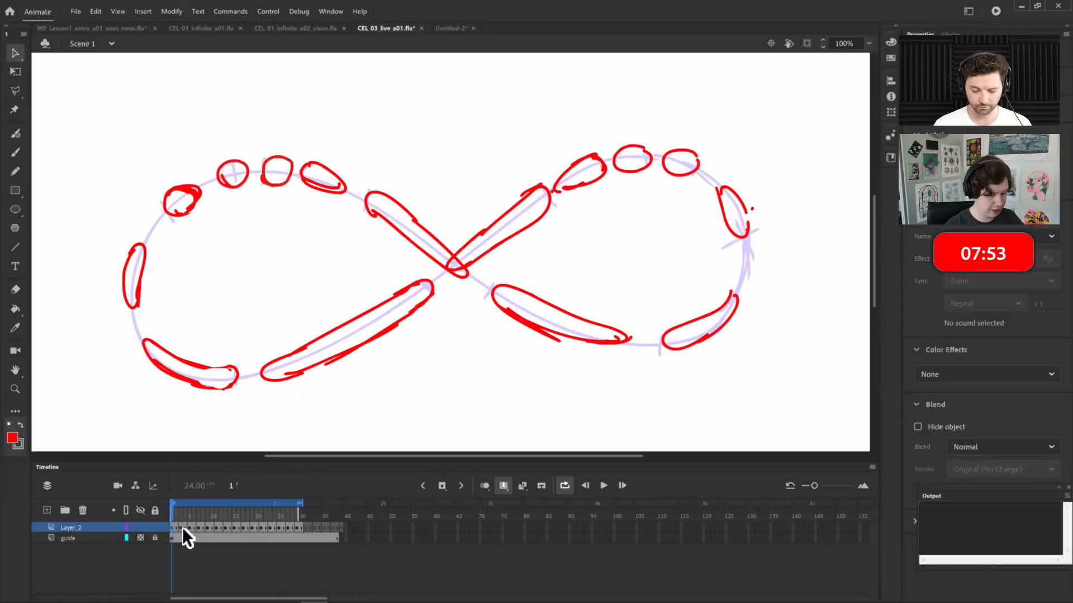
pyautogui.click(180, 527)
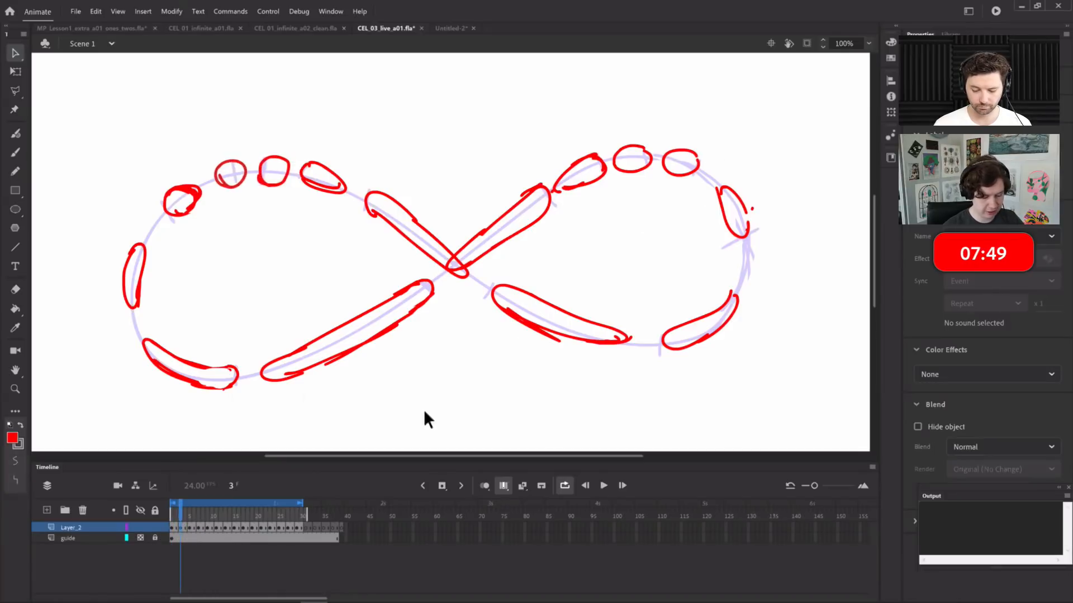
pyautogui.click(264, 526)
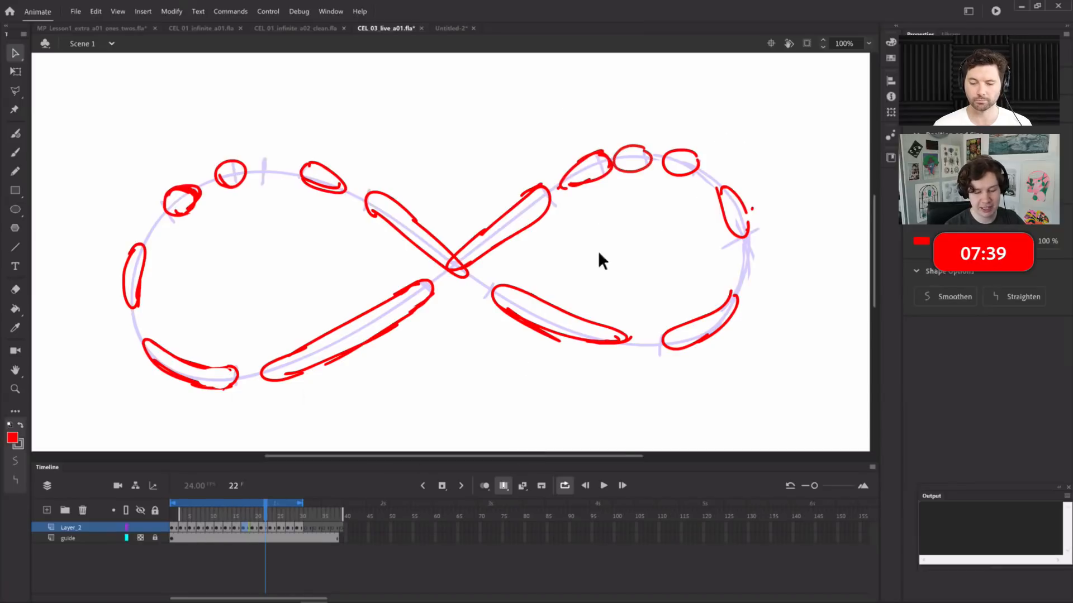
pyautogui.moveTo(650, 124)
pyautogui.mouseDown()
pyautogui.moveTo(642, 165)
pyautogui.moveTo(555, 216)
pyautogui.mouseUp()
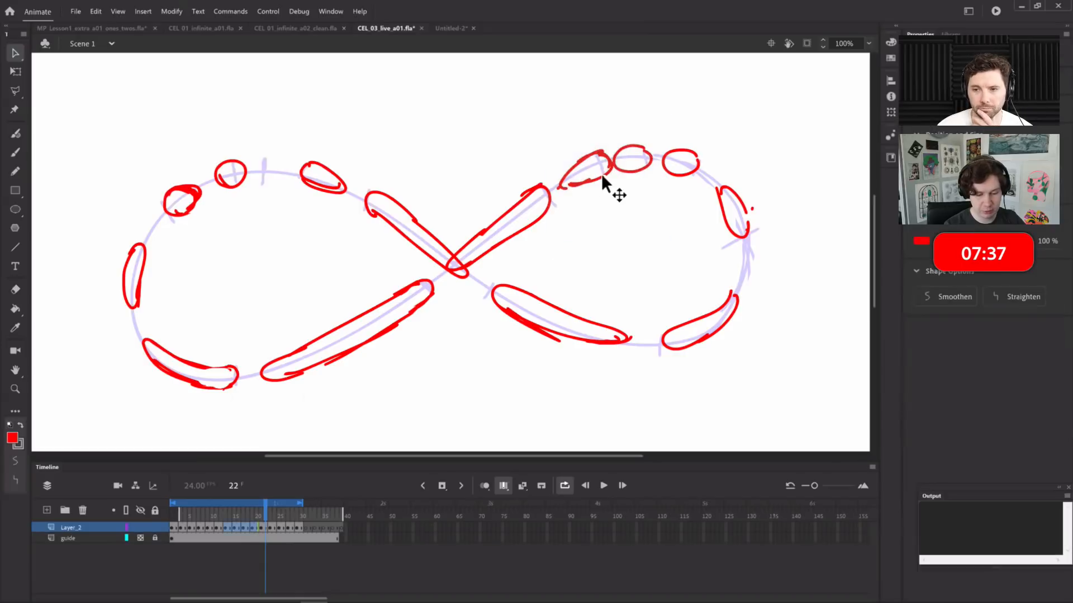
pyautogui.moveTo(601, 173); pyautogui.dragTo(605, 206)
pyautogui.hotkey('ctrl', 'z')
pyautogui.click(624, 237)
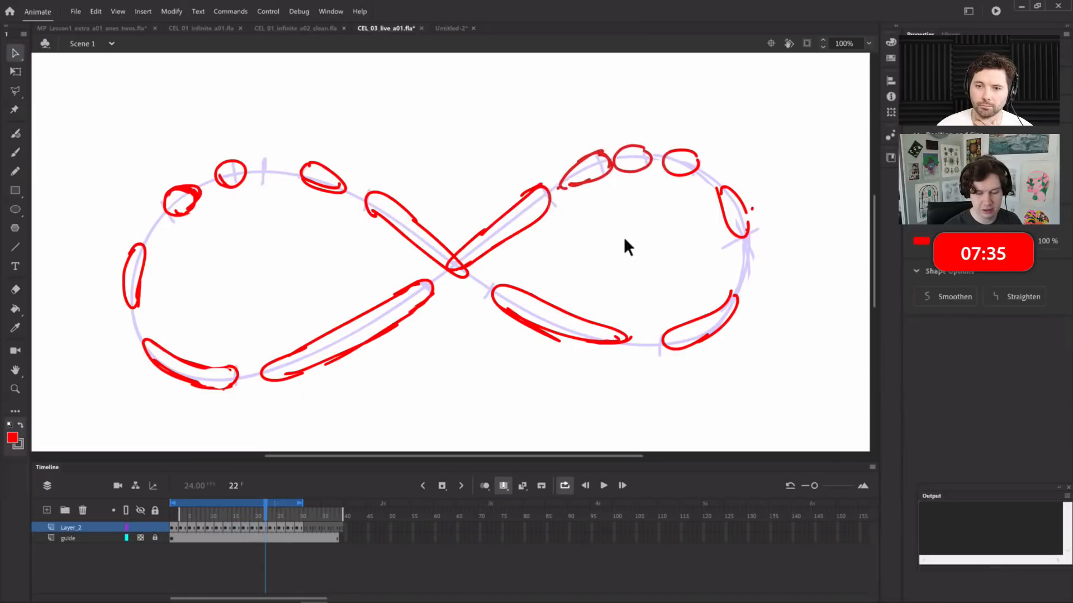
# Shift the two round balls at the right loop's top farther right, raising the left one onto its tick mark
pyautogui.click(686, 171)
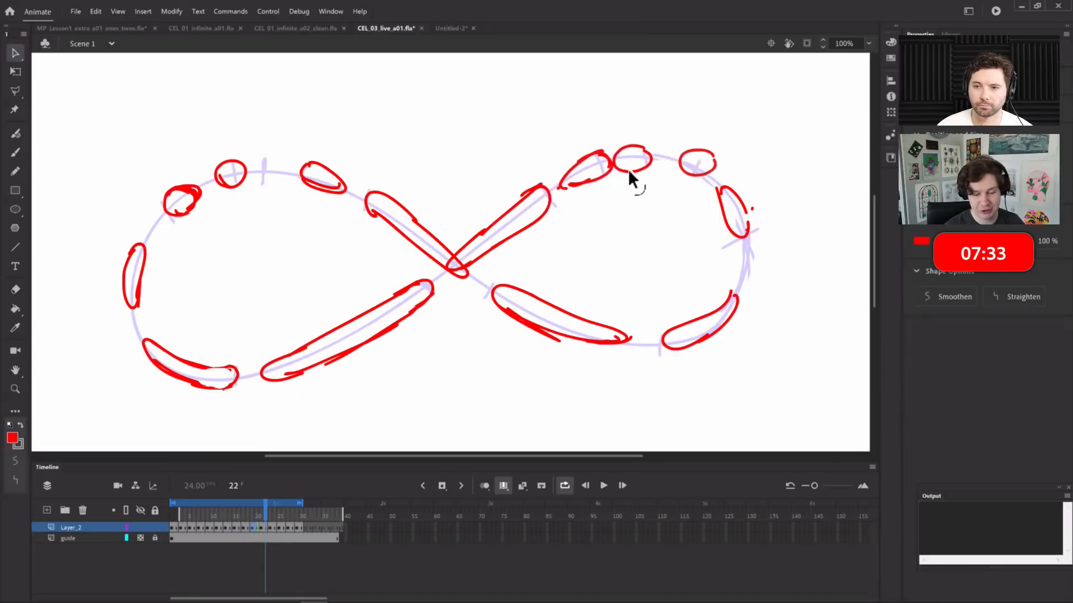
pyautogui.hotkey('shift', 'Up')
pyautogui.hotkey('shift', 'Right')
pyautogui.hotkey('shift', 'Right')
pyautogui.click(699, 171)
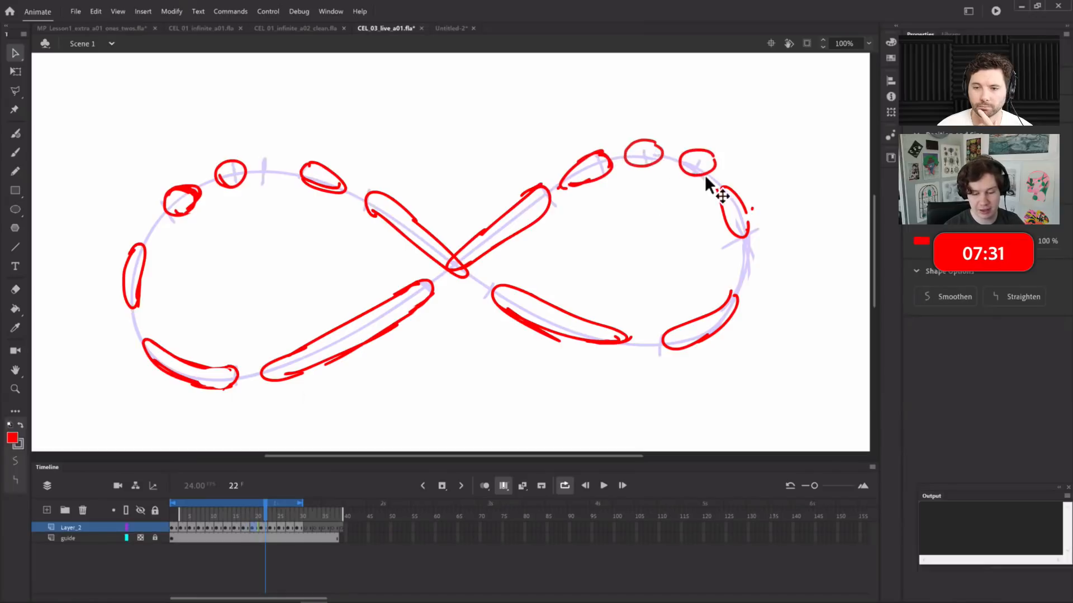
# Shift the long stretched ball and the curved ball at the right loop's bottom to the left along the path
pyautogui.click(591, 335)
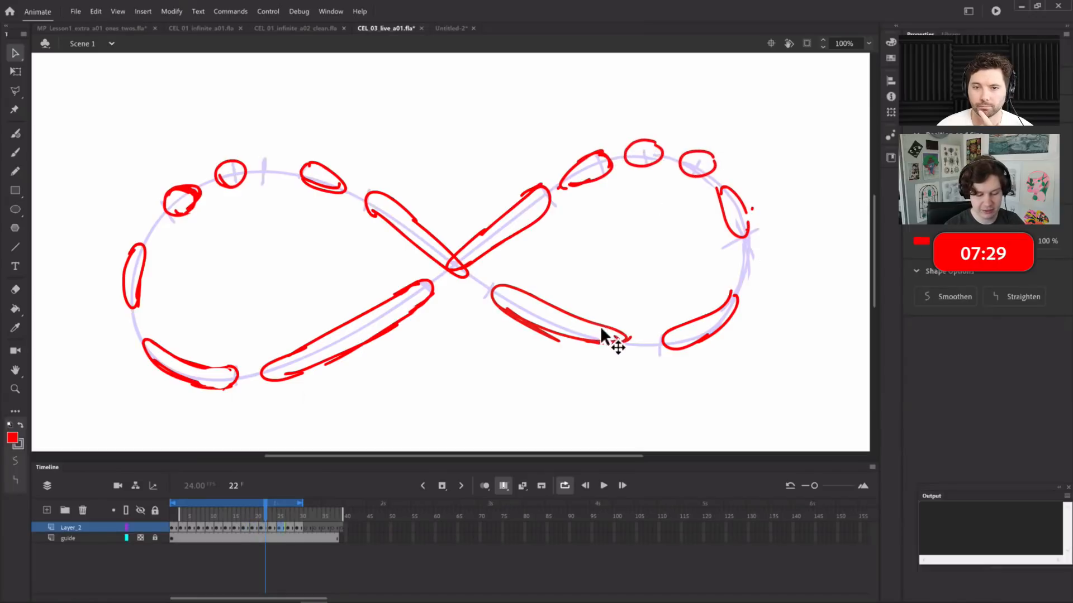
pyautogui.hotkey('shift', 'Left')
pyautogui.hotkey('shift', 'Left')
pyautogui.hotkey('shift', 'Down')
# Rotate the curved ball at the right loop's bottom clockwise and nudge it down and left onto the guide curve
pyautogui.press('q')
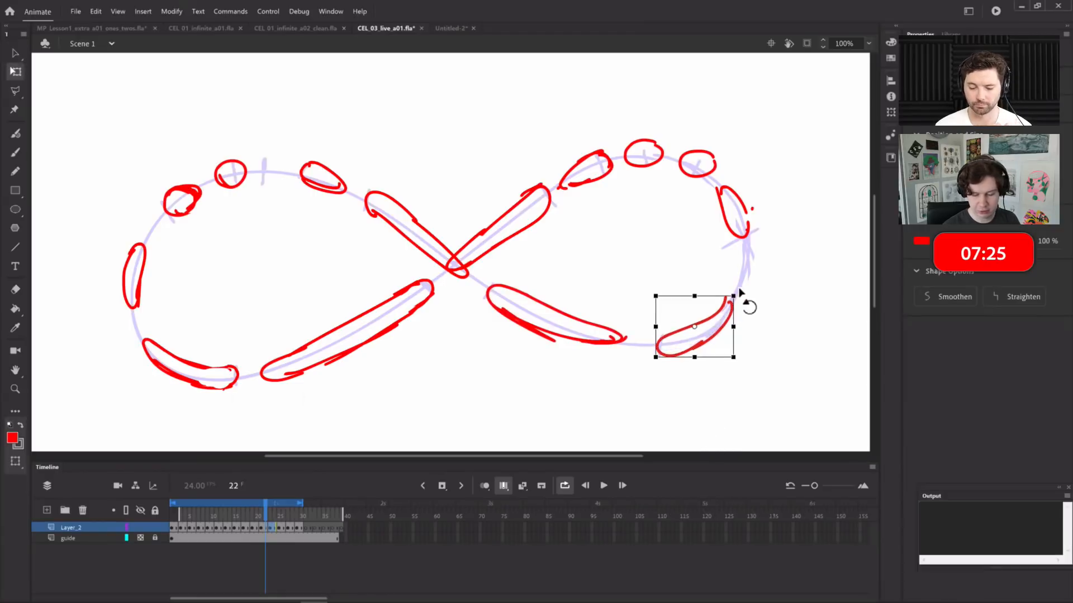
pyautogui.moveTo(751, 302); pyautogui.dragTo(756, 291)
pyautogui.press('Down')
pyautogui.press('Down')
pyautogui.press('Down')
pyautogui.press('Left')
pyautogui.press('Left')
pyautogui.press('Left')
pyautogui.press('Down')
pyautogui.press('Down')
pyautogui.press('Down')
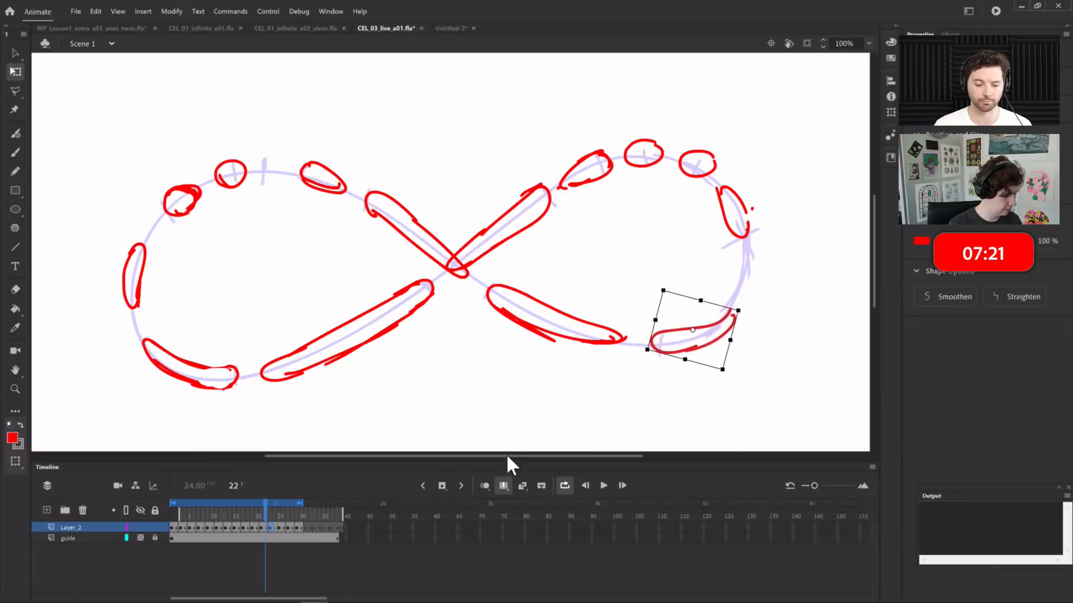
pyautogui.press('b')
# Nudge the long stretched ball between the crossing and the right loop's bottom slightly farther left
pyautogui.click(15, 52)
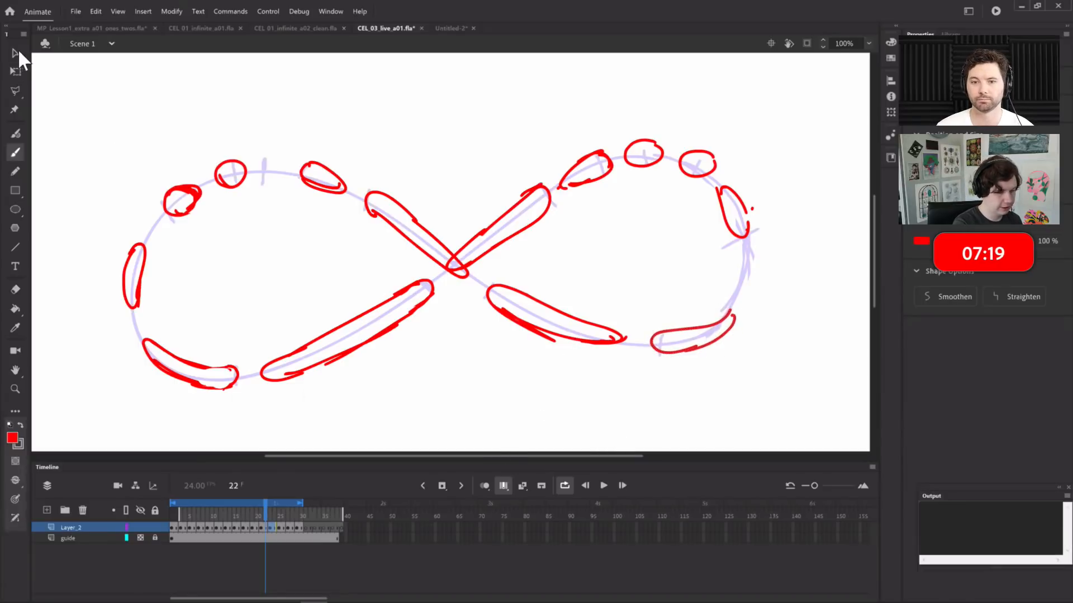
pyautogui.press('Left')
pyautogui.press('Left')
pyautogui.press('Left')
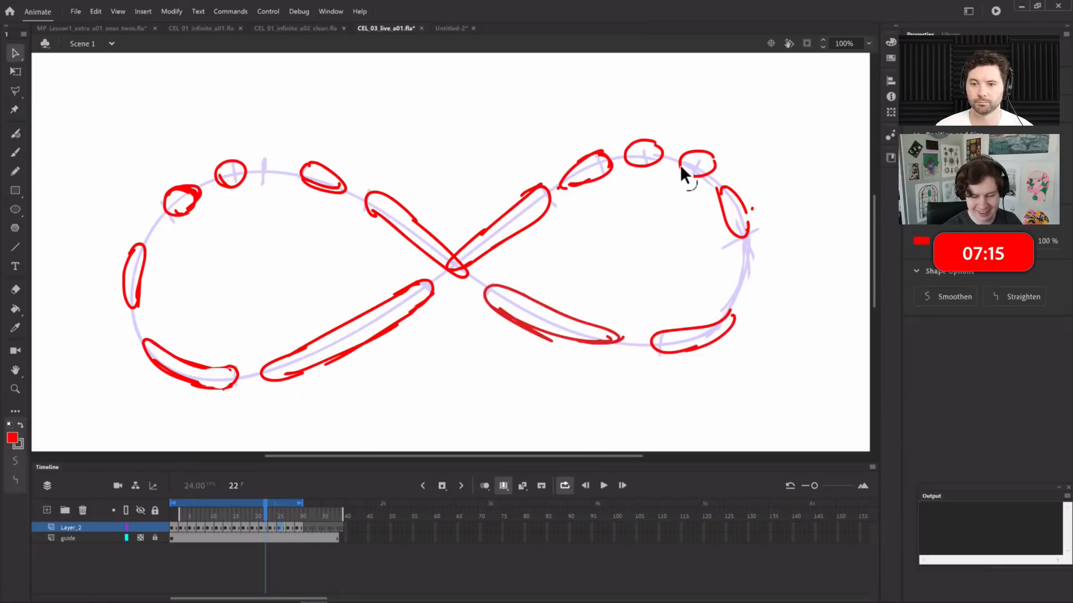
# Nudge the two round balls at the right loop's top slightly back to the left to even out their spacing
pyautogui.press('Up')
pyautogui.press('Left')
pyautogui.press('Left')
pyautogui.press('Left')
pyautogui.click(660, 157)
pyautogui.press('Left')
pyautogui.press('Left')
pyautogui.press('Left')
pyautogui.press('Left')
pyautogui.press('Up')
# Nudge the oval on the right loop's upper right side upward along the path
pyautogui.click(731, 187)
pyautogui.press('Up')
pyautogui.press('Up')
pyautogui.press('Up')
pyautogui.press('Up')
pyautogui.press('Up')
pyautogui.press('Up')
pyautogui.press('Up')
pyautogui.press('Up')
pyautogui.press('Up')
pyautogui.press('Up')
pyautogui.press('Up')
pyautogui.press('Left')
pyautogui.press('Left')
pyautogui.press('Up')
pyautogui.press('Up')
pyautogui.press('Up')
pyautogui.press('Up')
pyautogui.press('Up')
pyautogui.press('Up')
pyautogui.press('Up')
pyautogui.press('Up')
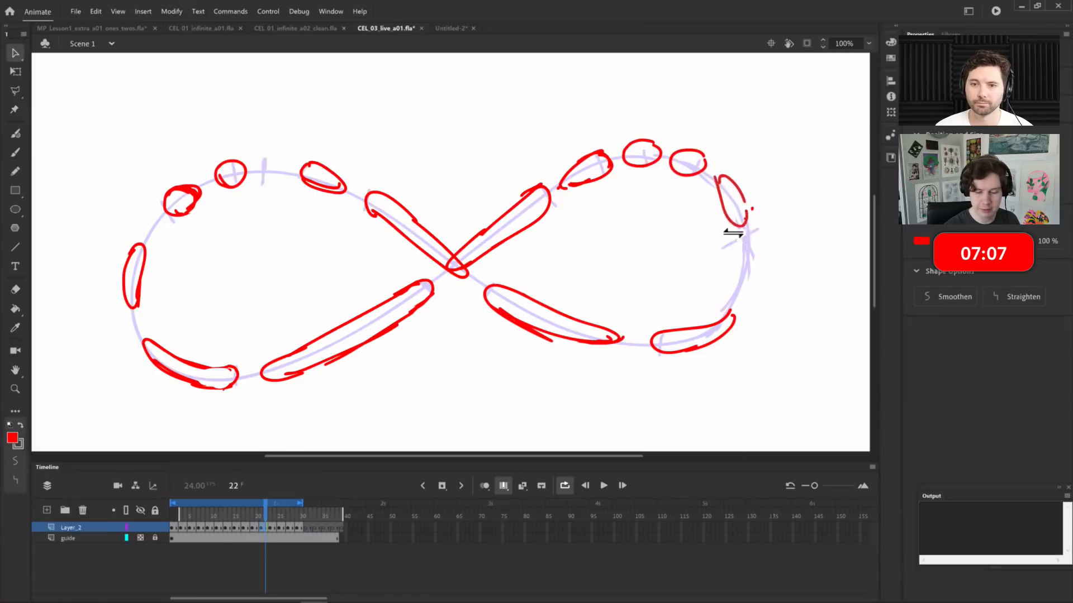
# Rotate the upper-right oval counterclockwise to follow the guide curve and raise it slightly
pyautogui.press('q')
pyautogui.moveTo(756, 180); pyautogui.dragTo(749, 172)
pyautogui.press('Up')
pyautogui.press('Up')
pyautogui.press('Up')
pyautogui.press('b')
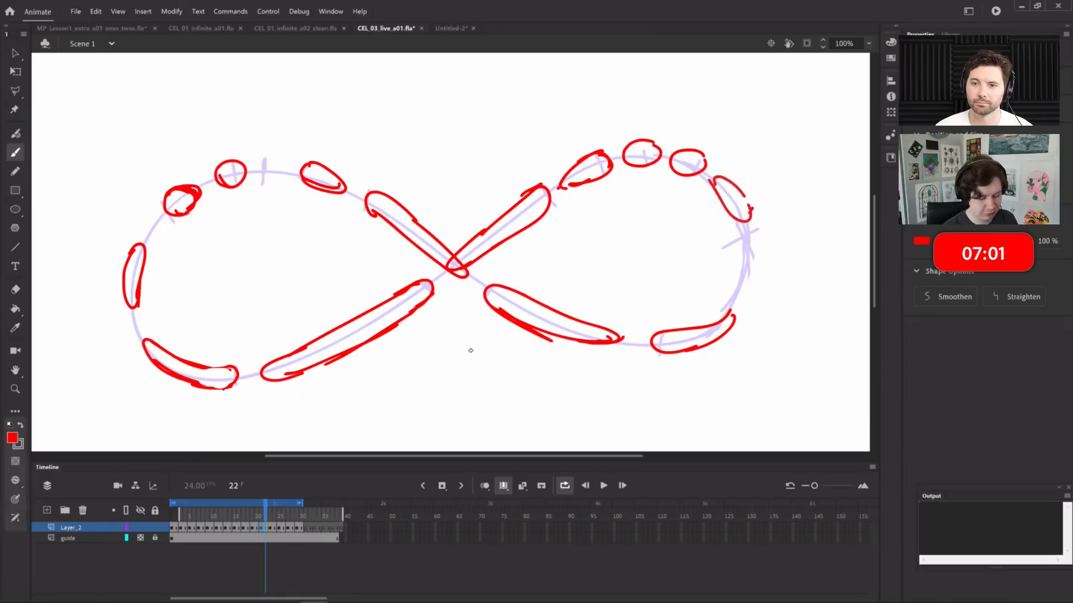
# Erase the oval at the right loop's upper right, and replace multi-frame editing with the onion skin view
pyautogui.press('e')
pyautogui.moveTo(724, 196); pyautogui.dragTo(712, 186)
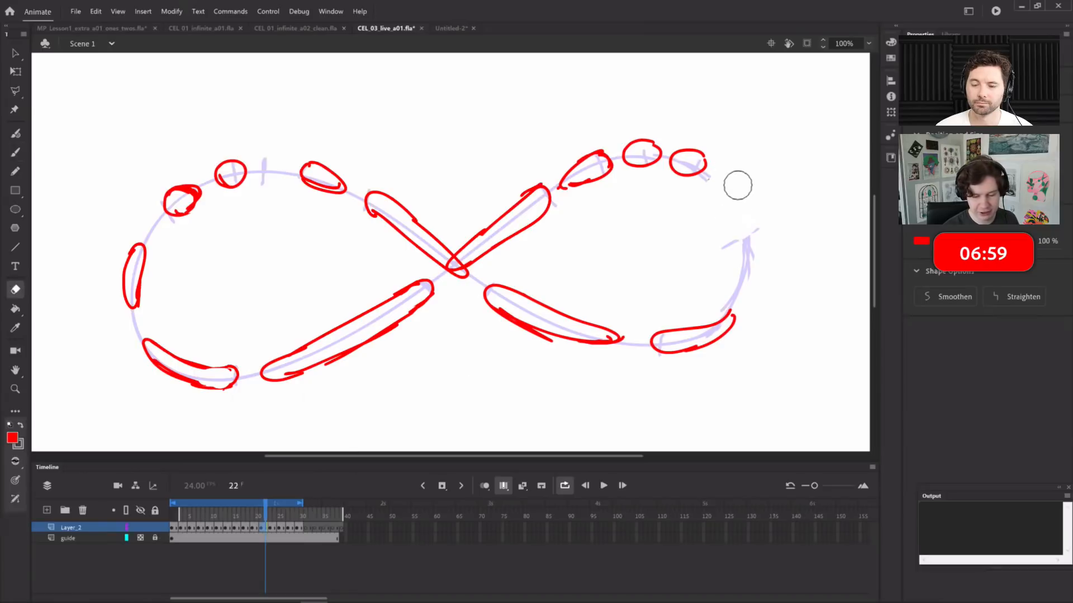
pyautogui.press('b')
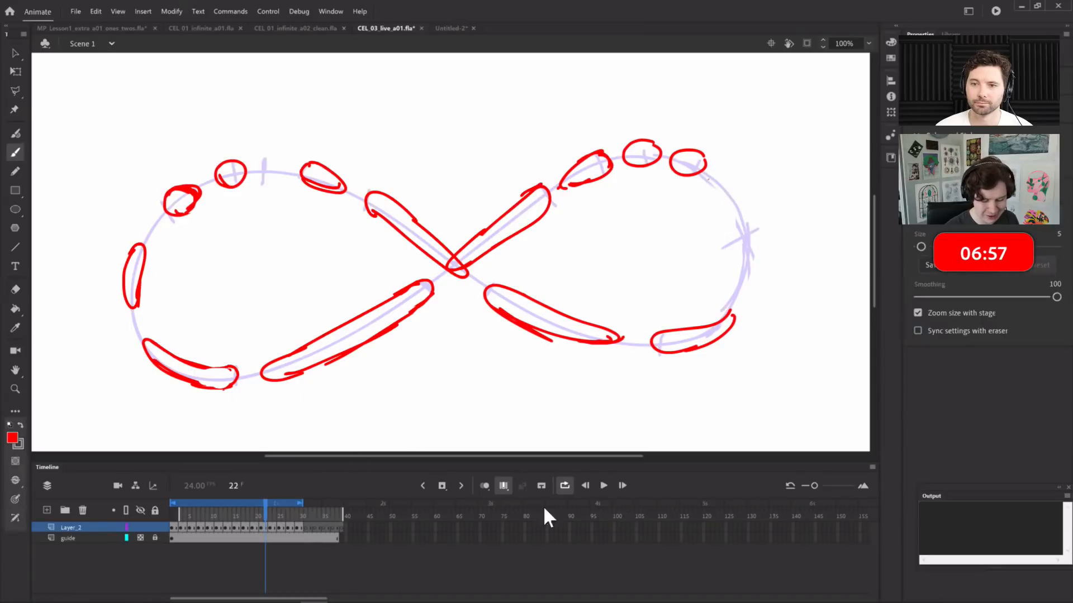
pyautogui.click(503, 485)
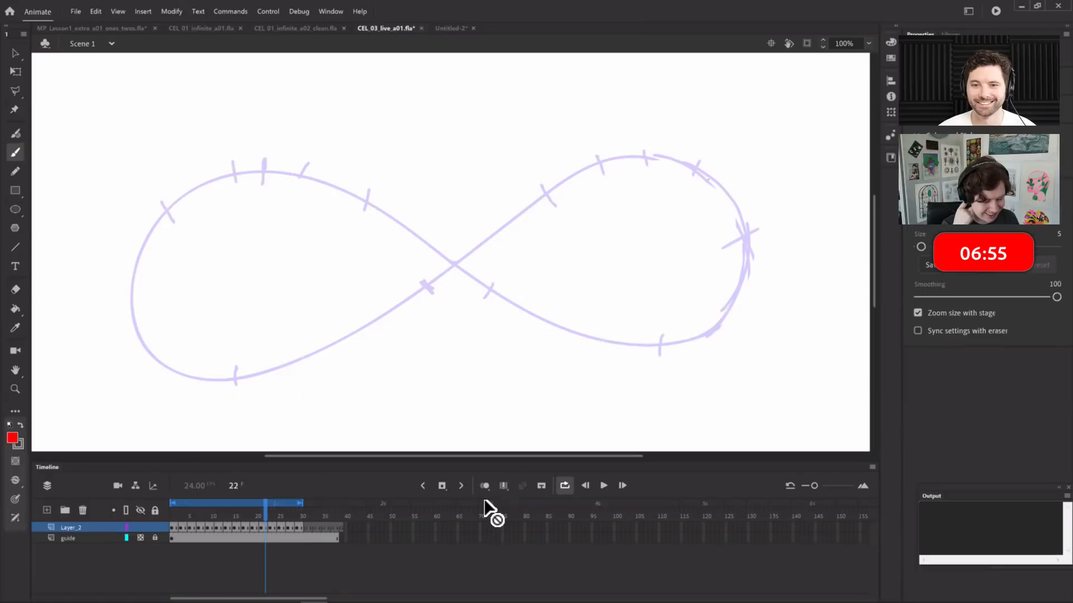
pyautogui.click(484, 486)
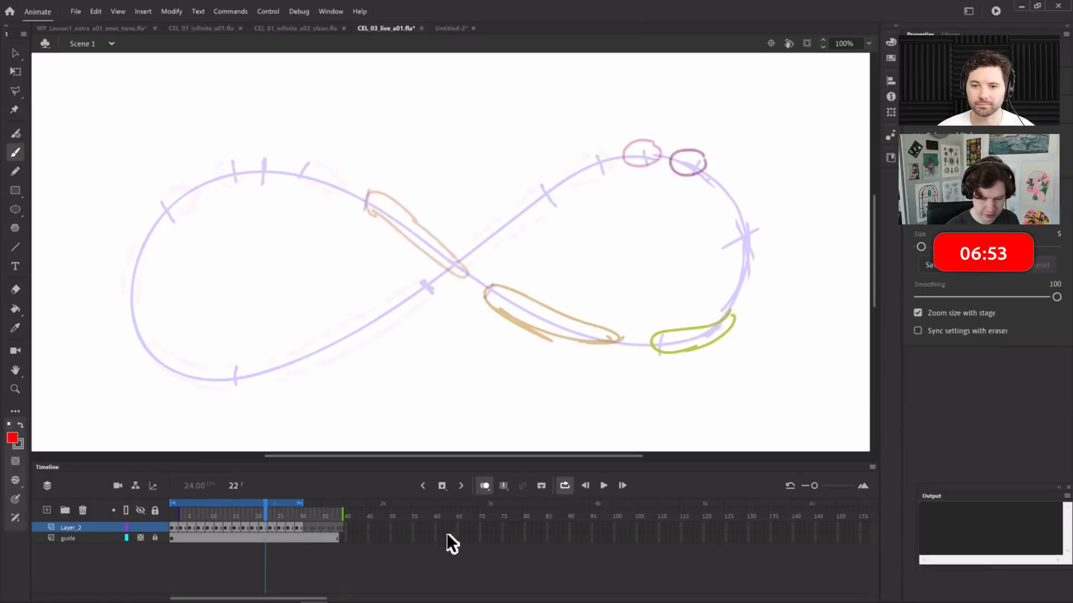
# Insert two extra frames after frame 21 on the ball layer to make room for a new drawing on frame 23
pyautogui.click(260, 528)
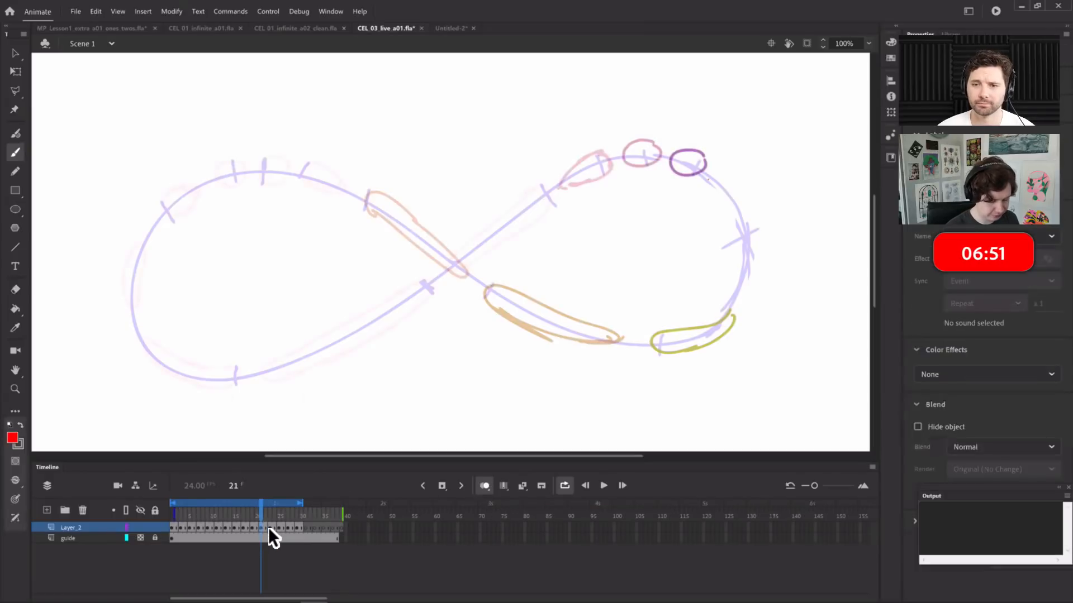
pyautogui.click(273, 525)
pyautogui.click(262, 526)
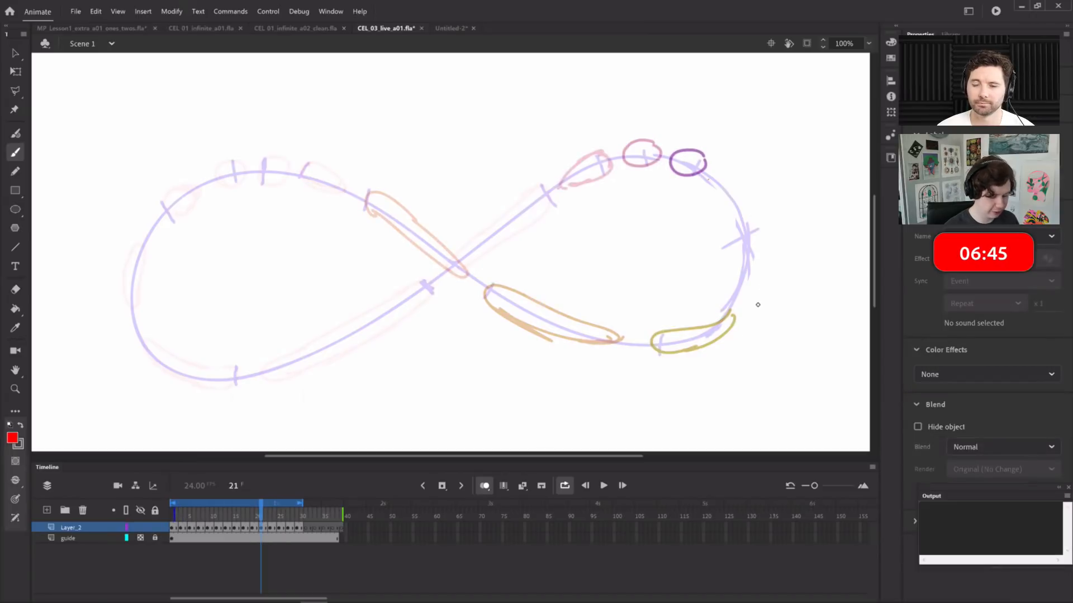
pyautogui.click(263, 528)
pyautogui.click(268, 526)
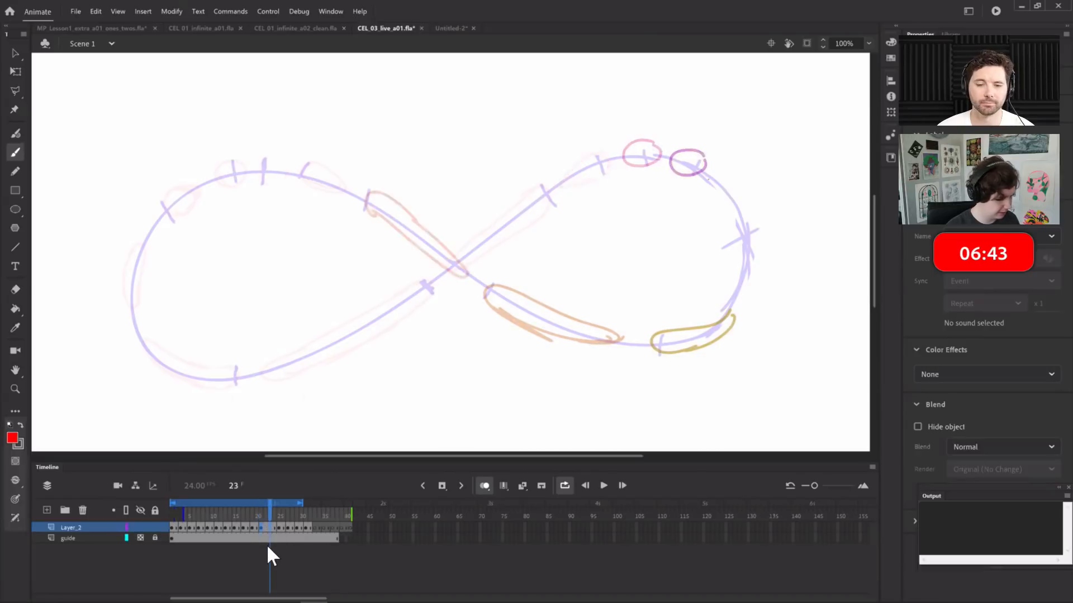
# Draw a short oval at the right loop's upper right on frame 21 and a narrow upright one on its far right on frame 23
pyautogui.click(261, 525)
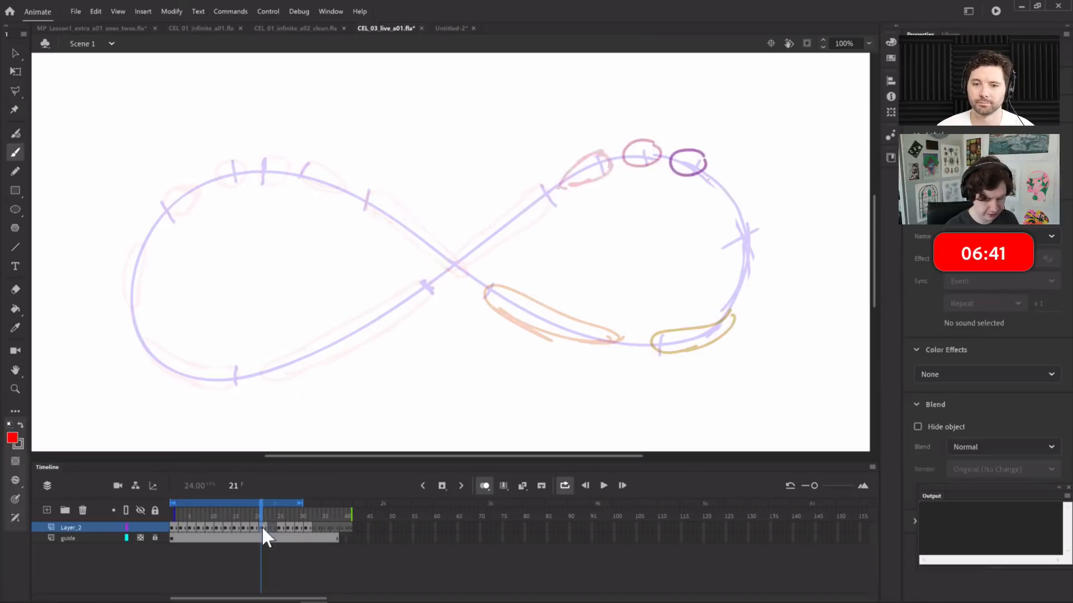
pyautogui.moveTo(717, 180)
pyautogui.mouseDown()
pyautogui.moveTo(745, 204)
pyautogui.moveTo(719, 177)
pyautogui.mouseUp()
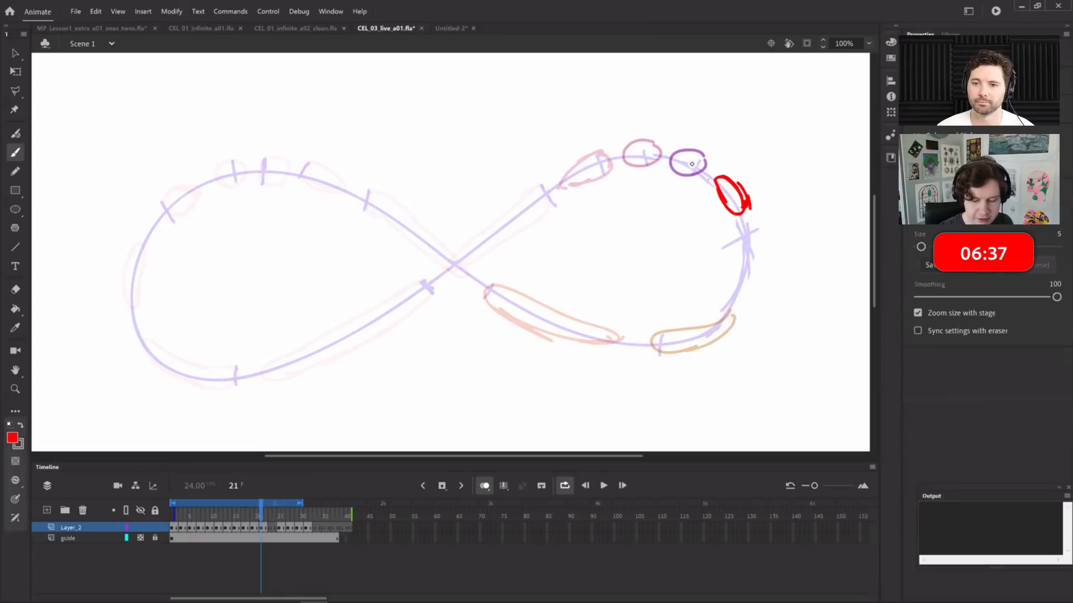
pyautogui.click(271, 526)
pyautogui.moveTo(741, 235)
pyautogui.mouseDown()
pyautogui.moveTo(730, 296)
pyautogui.moveTo(742, 250)
pyautogui.moveTo(751, 281)
pyautogui.moveTo(744, 245)
pyautogui.moveTo(754, 266)
pyautogui.moveTo(756, 254)
pyautogui.moveTo(740, 286)
pyautogui.mouseUp()
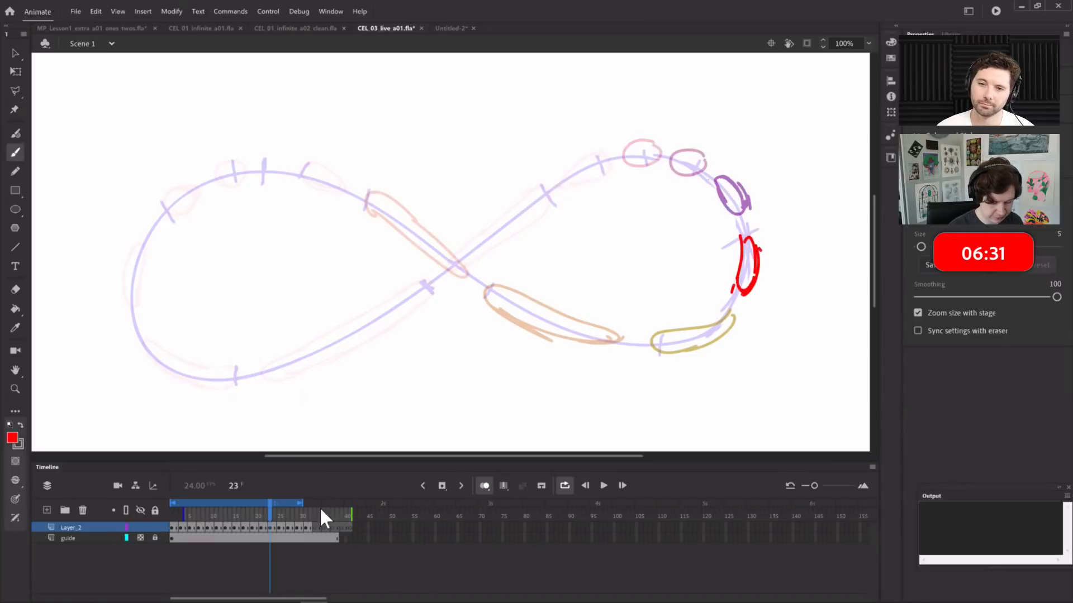
# Extend the loop range to frame 32, play the animation to review it, and return to frame 6
pyautogui.moveTo(304, 503); pyautogui.dragTo(307, 503)
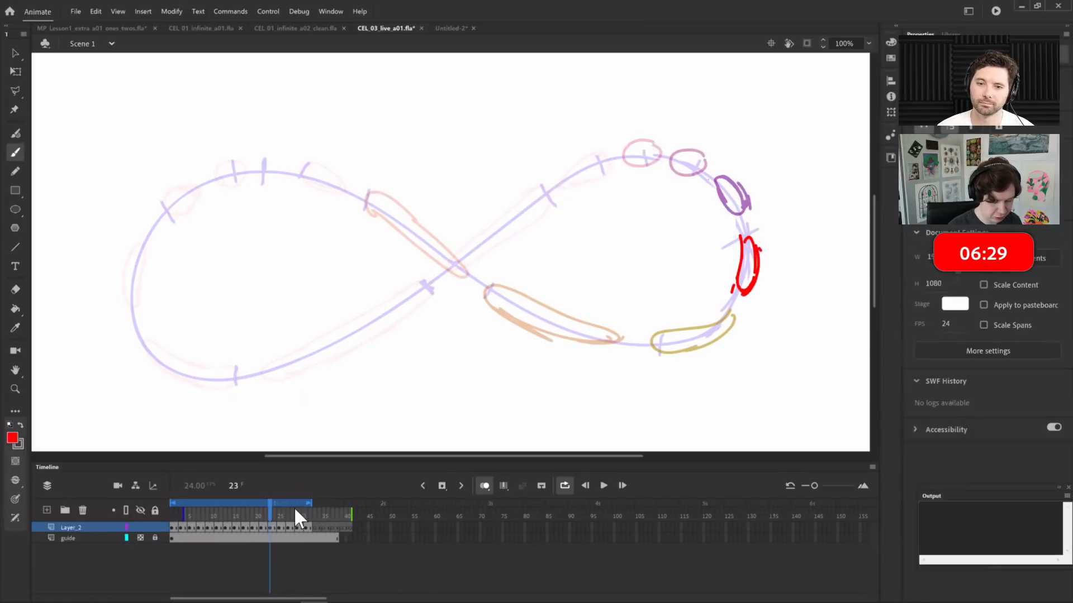
pyautogui.press('Return')
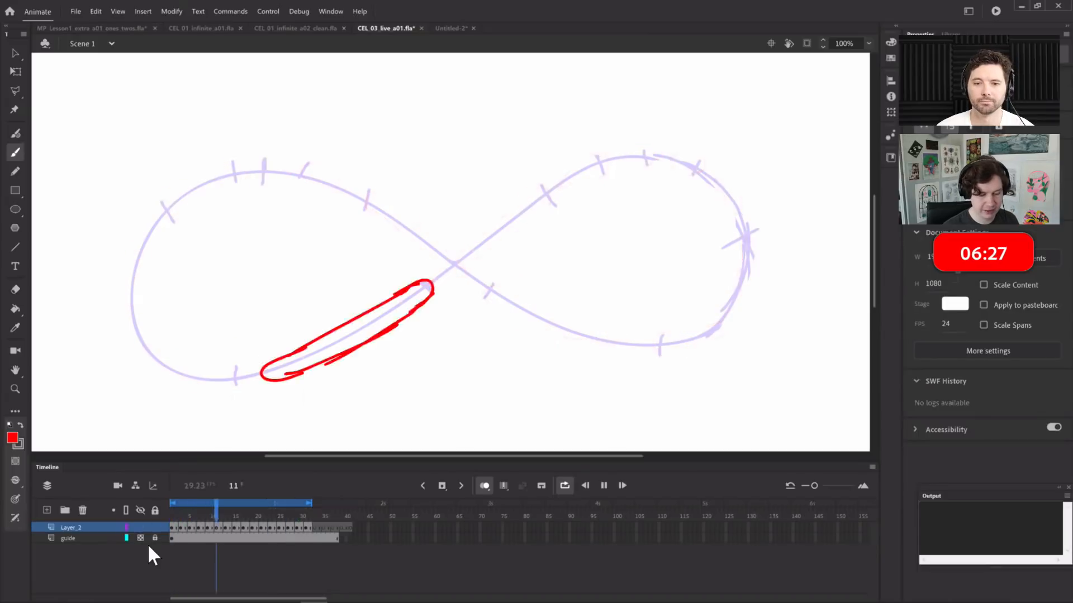
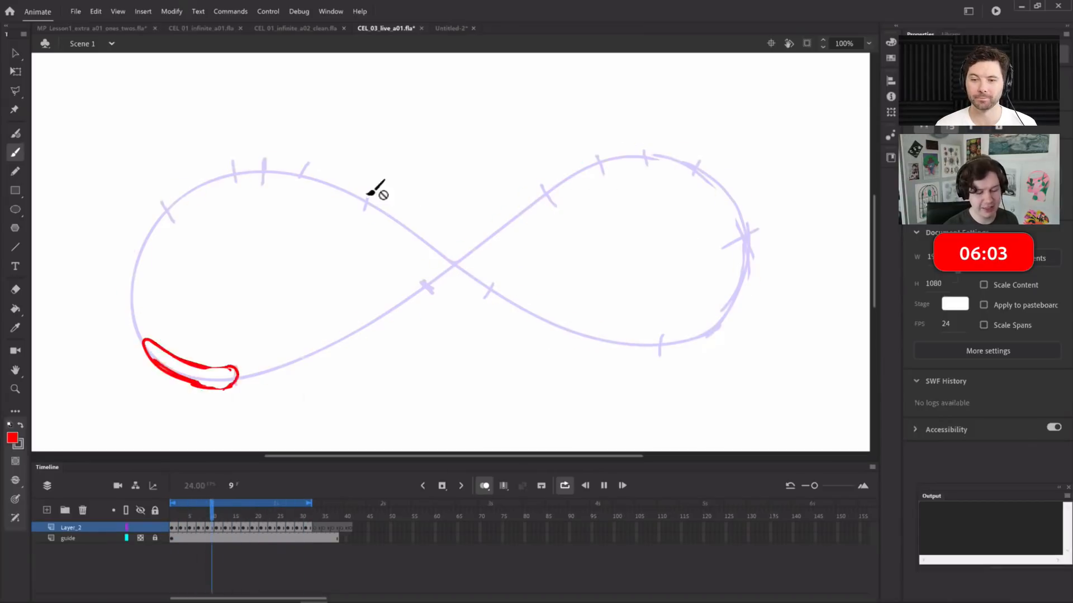
pyautogui.moveTo(260, 511); pyautogui.dragTo(228, 495)
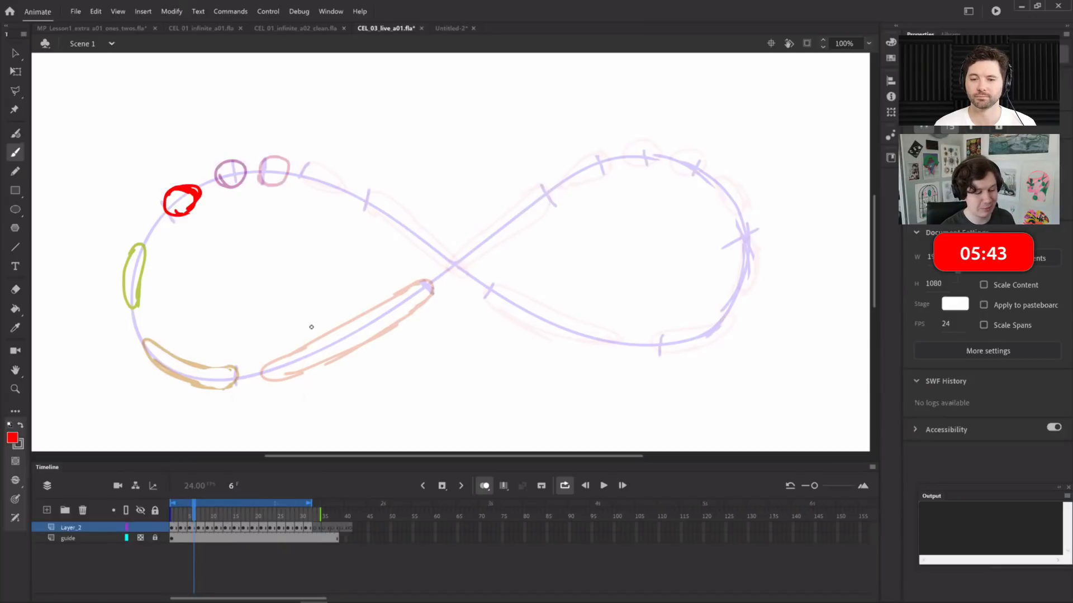
# Play the figure-eight animation repeatedly to review the ball's motion and spacing
pyautogui.press('Return')
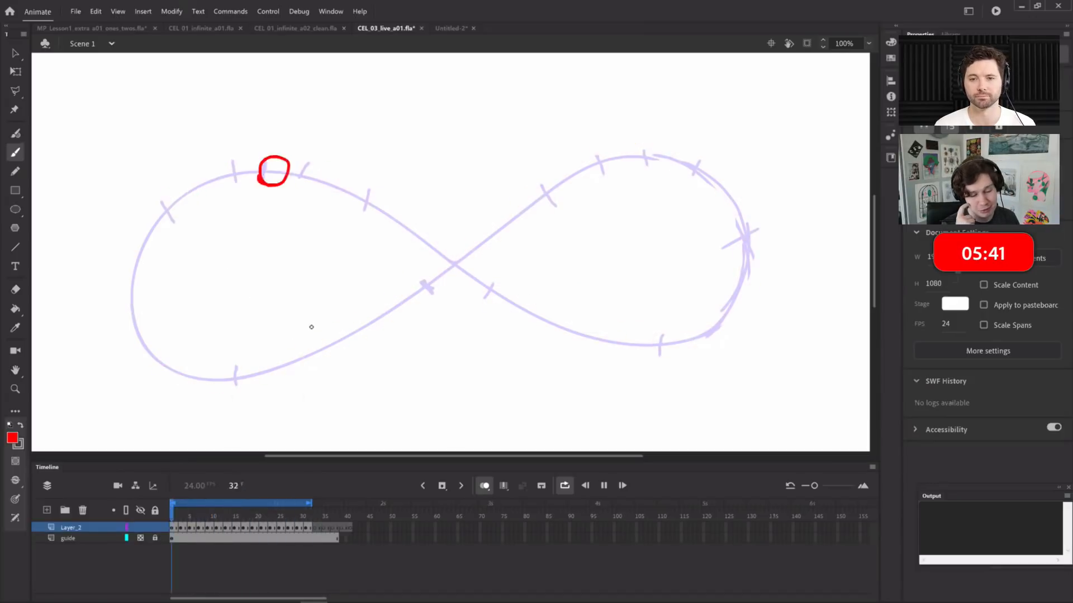
pyautogui.click(214, 510)
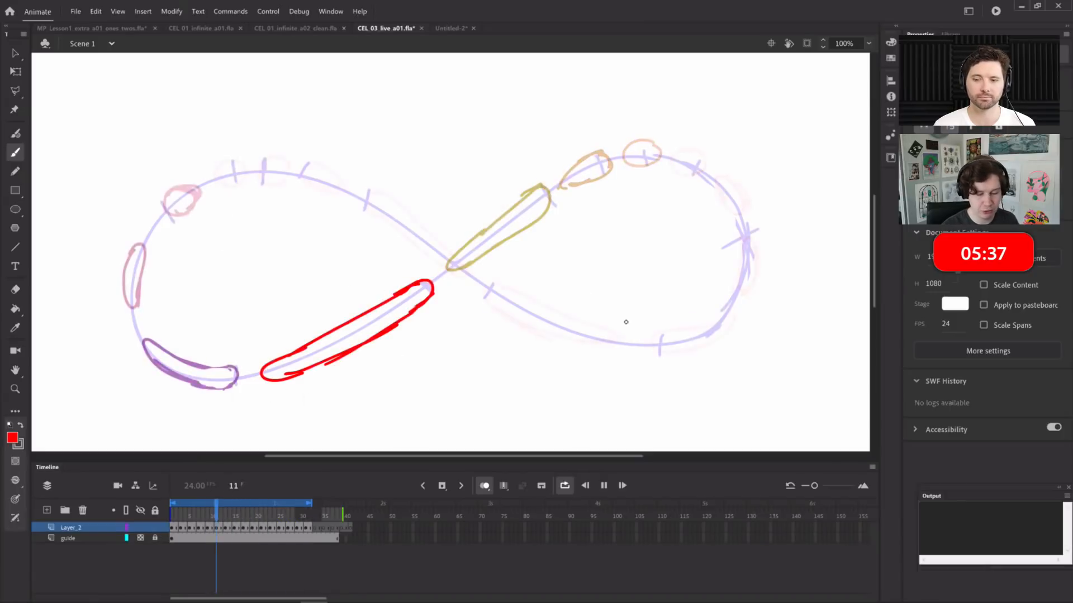
pyautogui.press('Return')
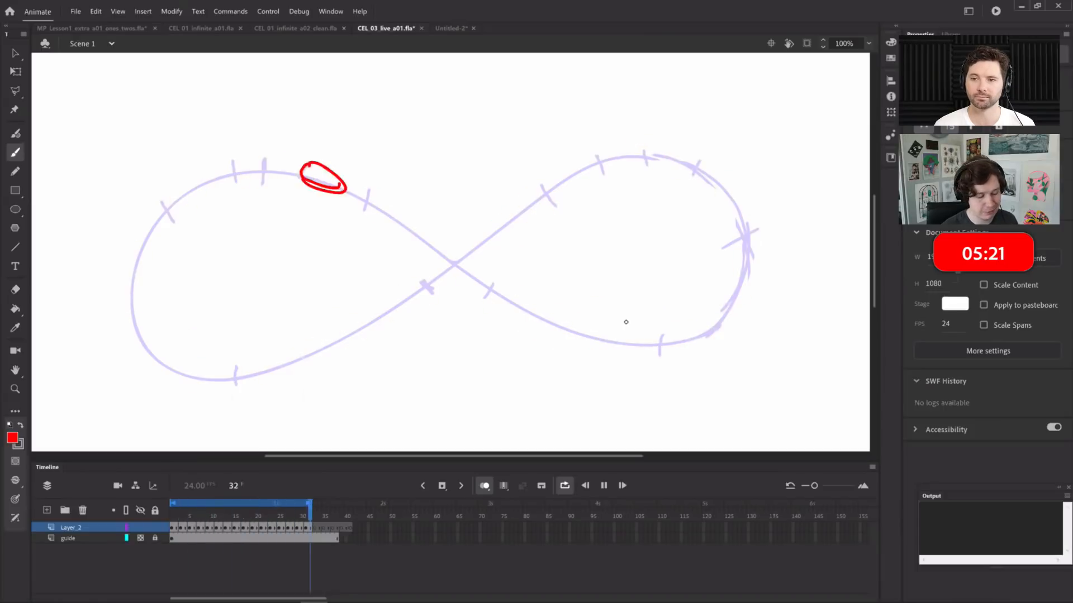
pyautogui.moveTo(289, 513)
pyautogui.mouseDown()
pyautogui.moveTo(252, 507)
pyautogui.moveTo(274, 506)
pyautogui.mouseUp()
pyautogui.press('Return')
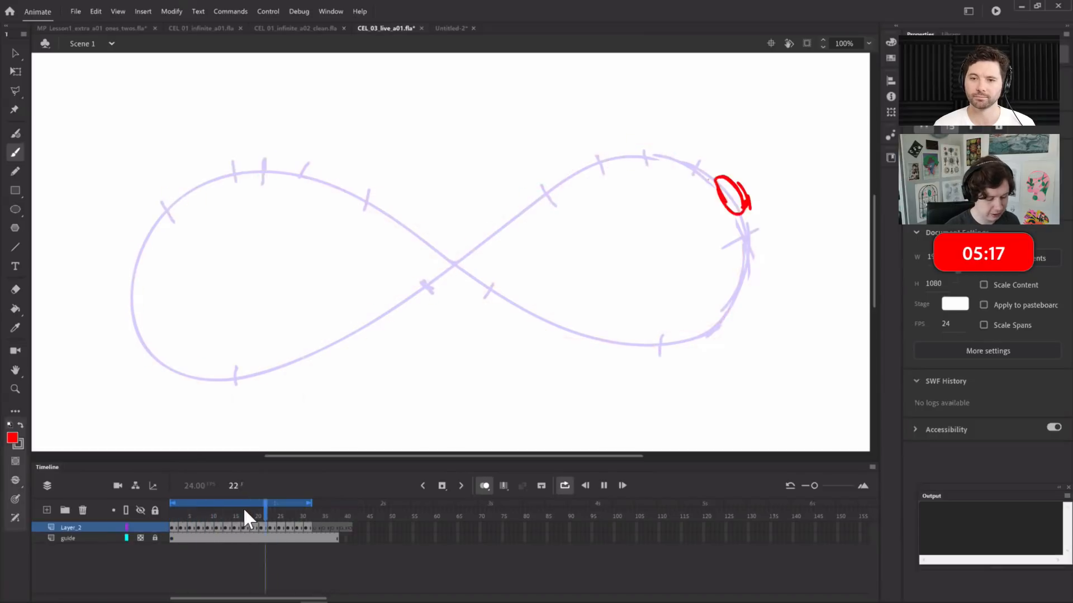
pyautogui.click(188, 500)
# Play the reference animation in CEL_01_infinite_a02_clean.fla, and replay the loop in CEL_03_live_a01.fla for comparison
pyautogui.click(297, 28)
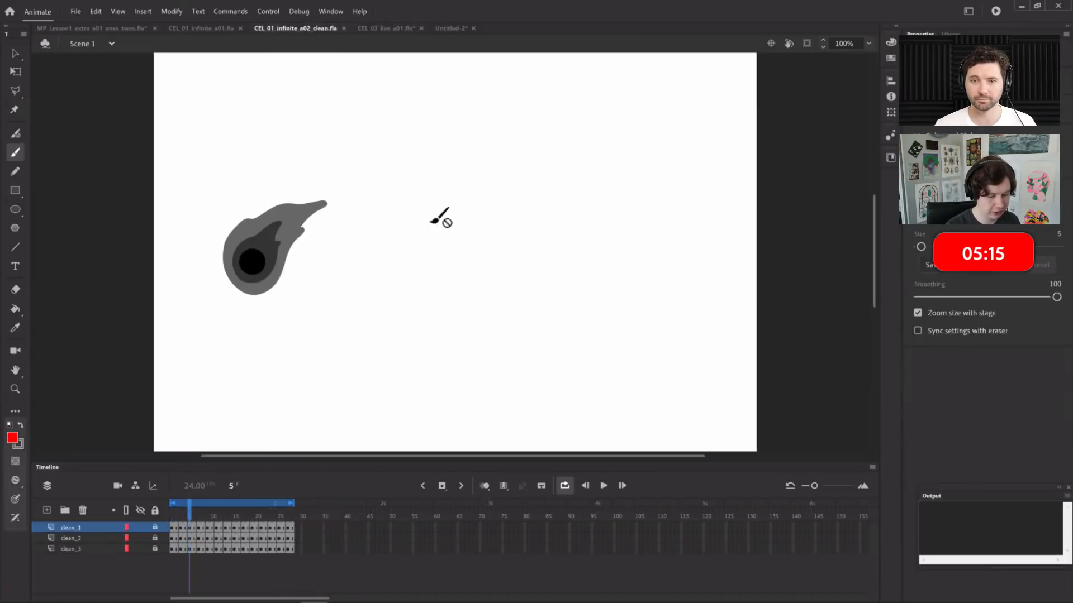
pyautogui.press('Return')
pyautogui.press('Return')
pyautogui.click(397, 29)
pyautogui.moveTo(187, 509); pyautogui.dragTo(155, 533)
pyautogui.press('Return')
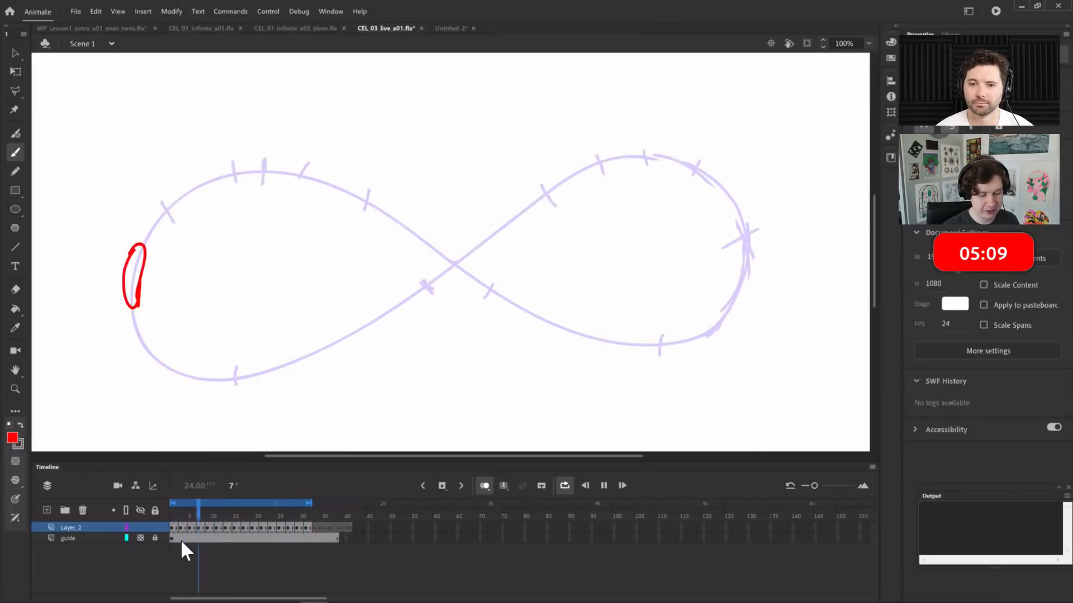
pyautogui.press('Return')
# Mark a short upright tick inside the stretched drawing at the left loop's bottom on frame 9
pyautogui.moveTo(246, 509); pyautogui.dragTo(207, 510)
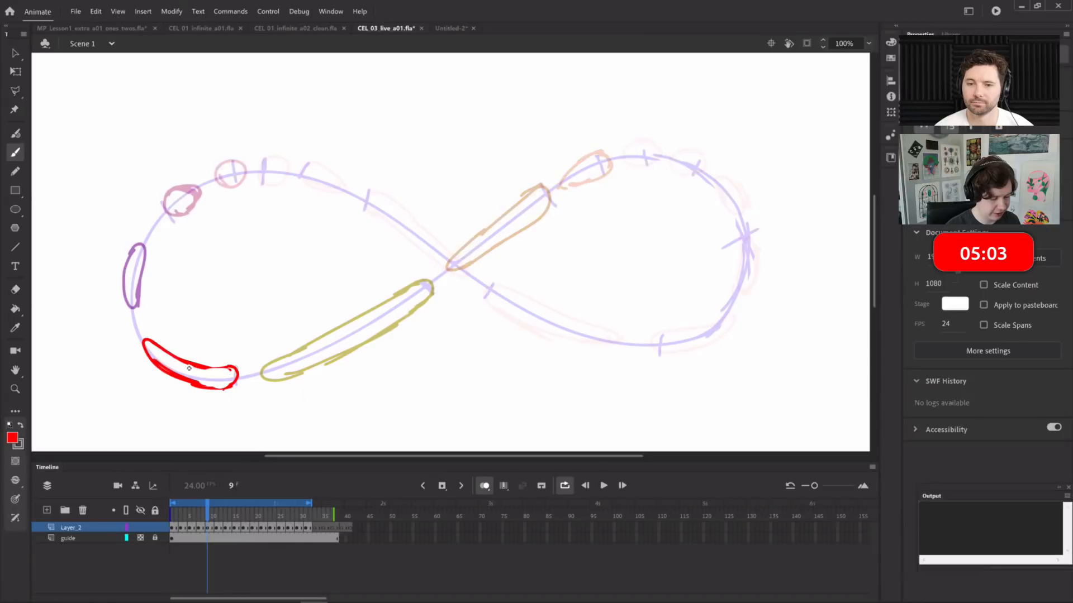
pyautogui.moveTo(192, 369); pyautogui.dragTo(194, 384)
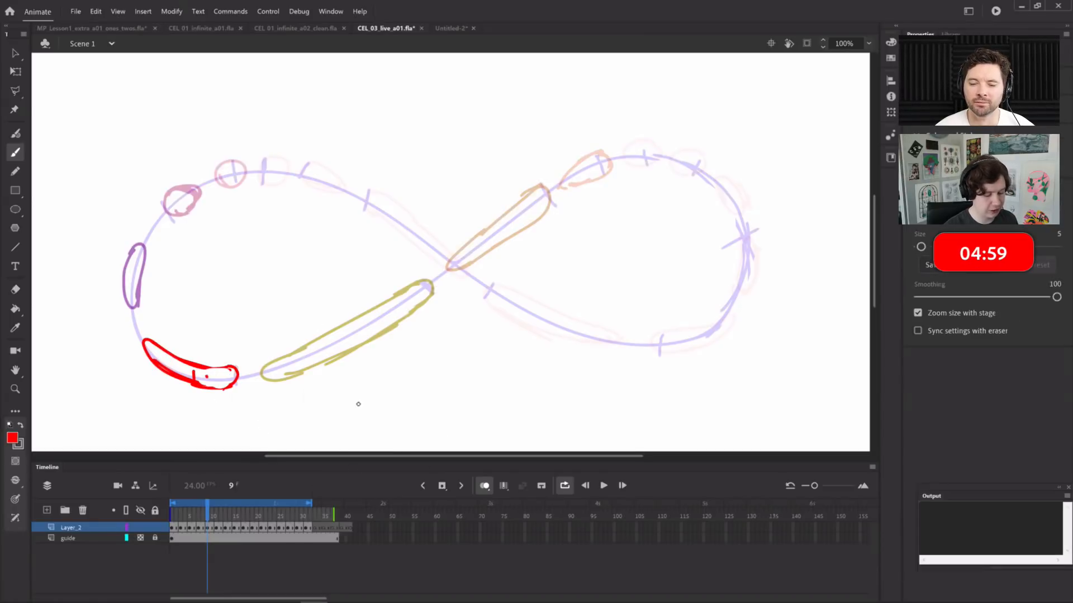
pyautogui.moveTo(233, 370)
pyautogui.mouseDown()
pyautogui.moveTo(212, 369)
pyautogui.moveTo(234, 381)
pyautogui.moveTo(212, 381)
pyautogui.mouseUp()
pyautogui.moveTo(144, 332)
pyautogui.mouseDown()
pyautogui.moveTo(211, 353)
pyautogui.moveTo(191, 396)
pyautogui.mouseUp()
pyautogui.hotkey('ctrl', 'z')
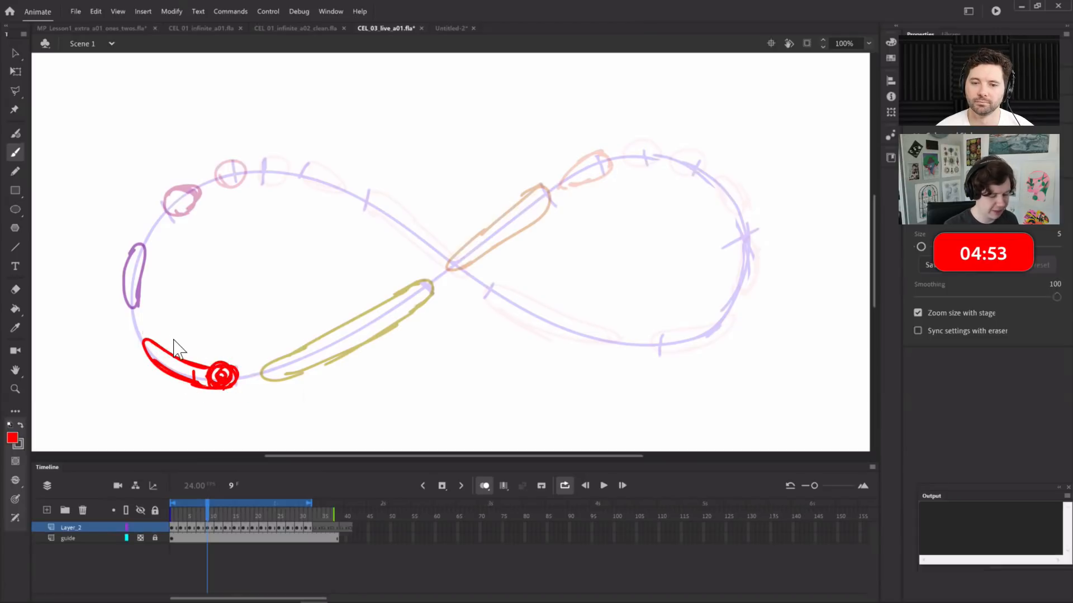
pyautogui.hotkey('ctrl', 'z')
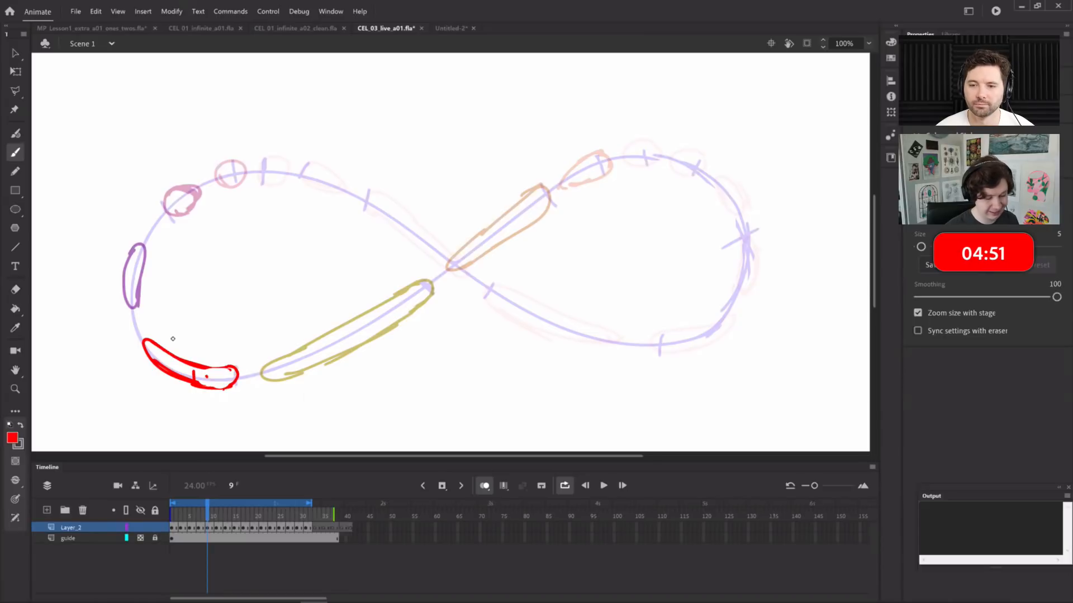
# Add a new layer above the rough ball drawings and convert its frames to frame-by-frame animation with a keyframe every other frame
pyautogui.click(48, 509)
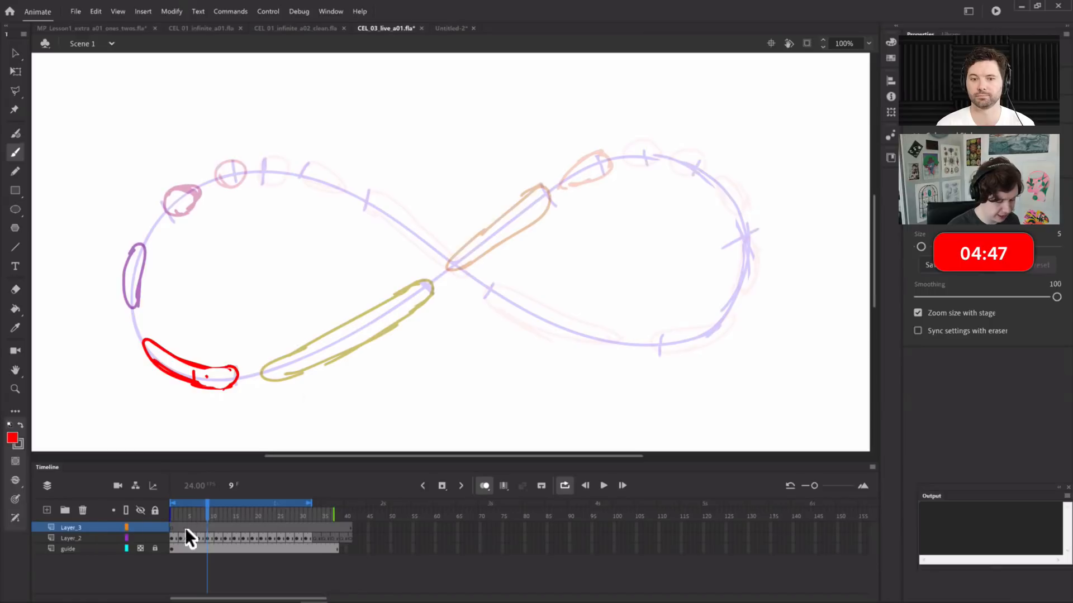
pyautogui.moveTo(173, 527); pyautogui.dragTo(343, 525)
pyautogui.rightClick(342, 524)
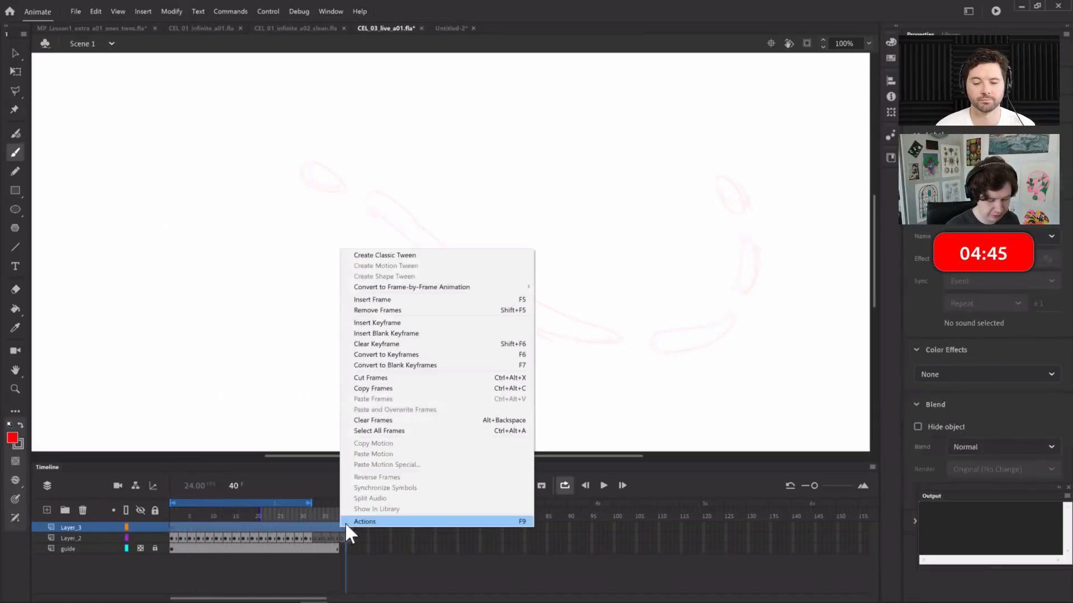
pyautogui.moveTo(497, 287)
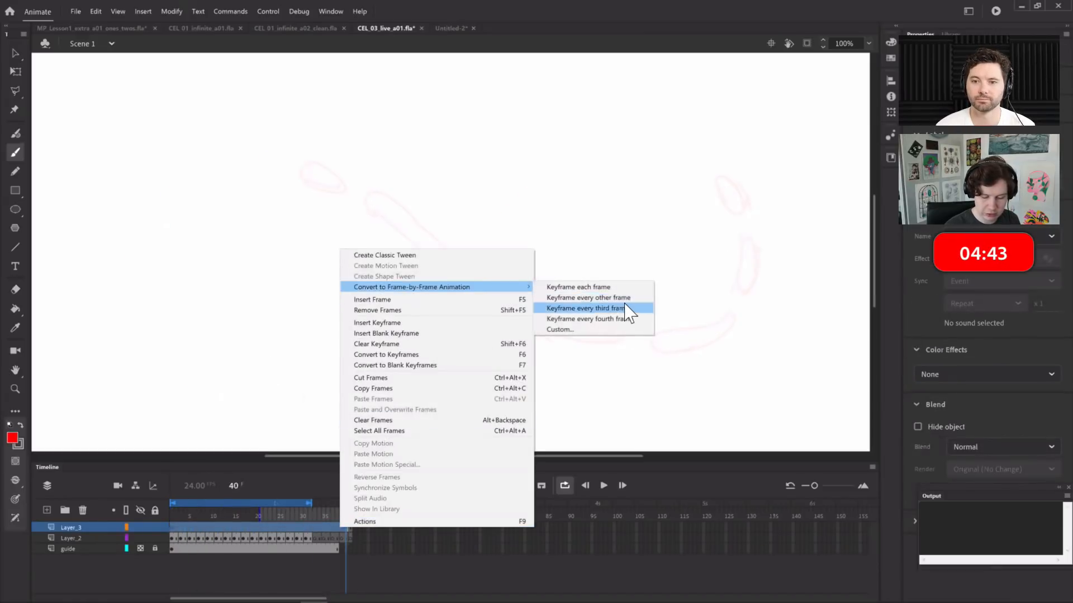
pyautogui.click(625, 299)
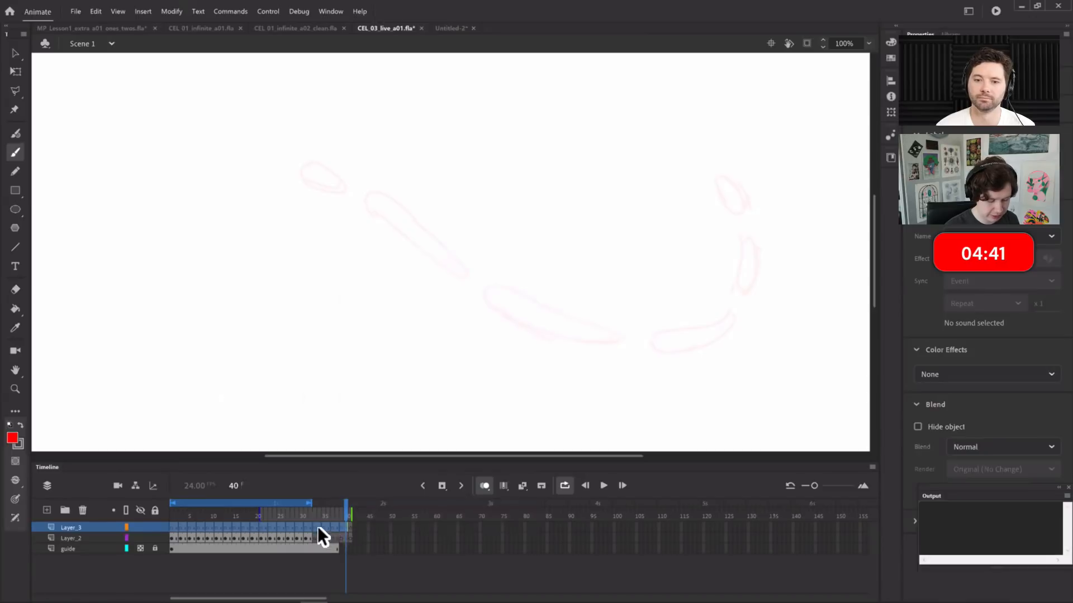
# Remove the surplus frames after frame 32 on all layers, including the guide, and play the trimmed loop
pyautogui.click(300, 525)
pyautogui.moveTo(316, 528); pyautogui.dragTo(351, 538)
pyautogui.click(344, 547)
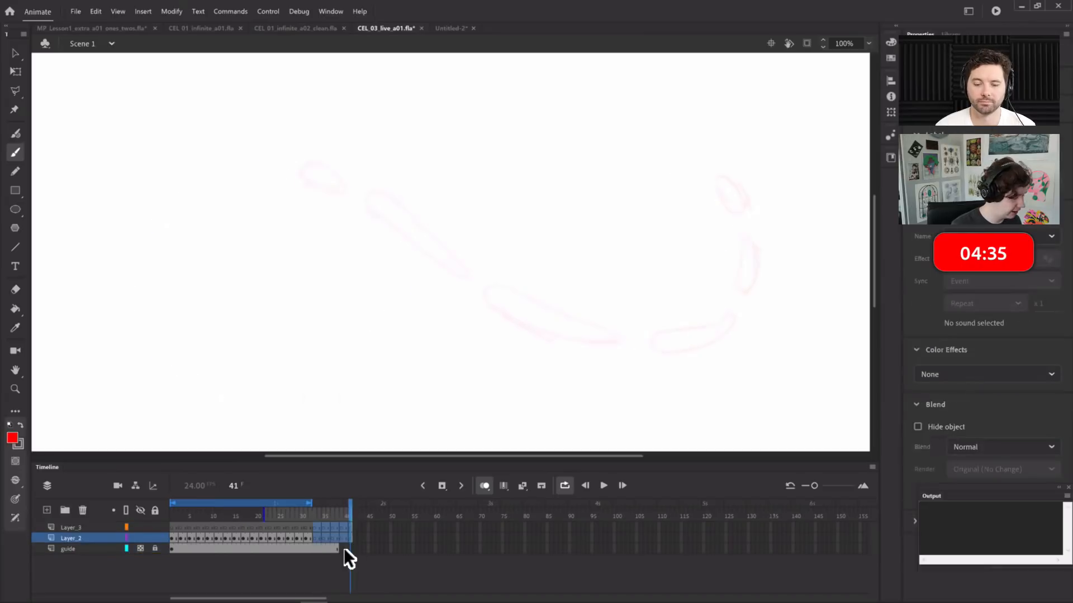
pyautogui.click(342, 549)
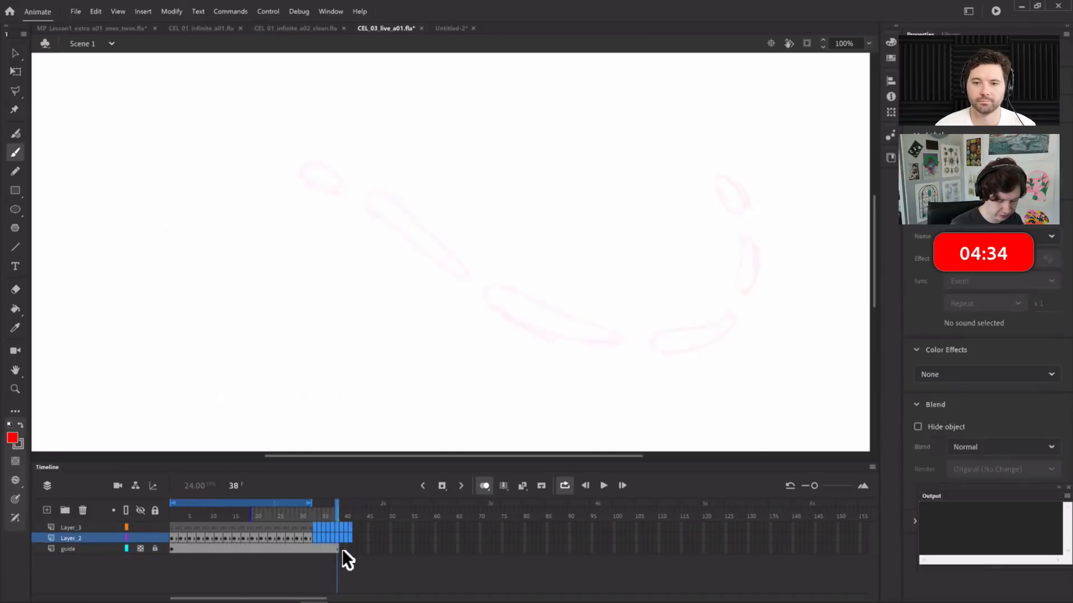
pyautogui.click(311, 549)
pyautogui.hotkey('shift', 'F5')
pyautogui.hotkey('shift', 'F5')
pyautogui.hotkey('shift', 'F5')
pyautogui.hotkey('shift', 'F5')
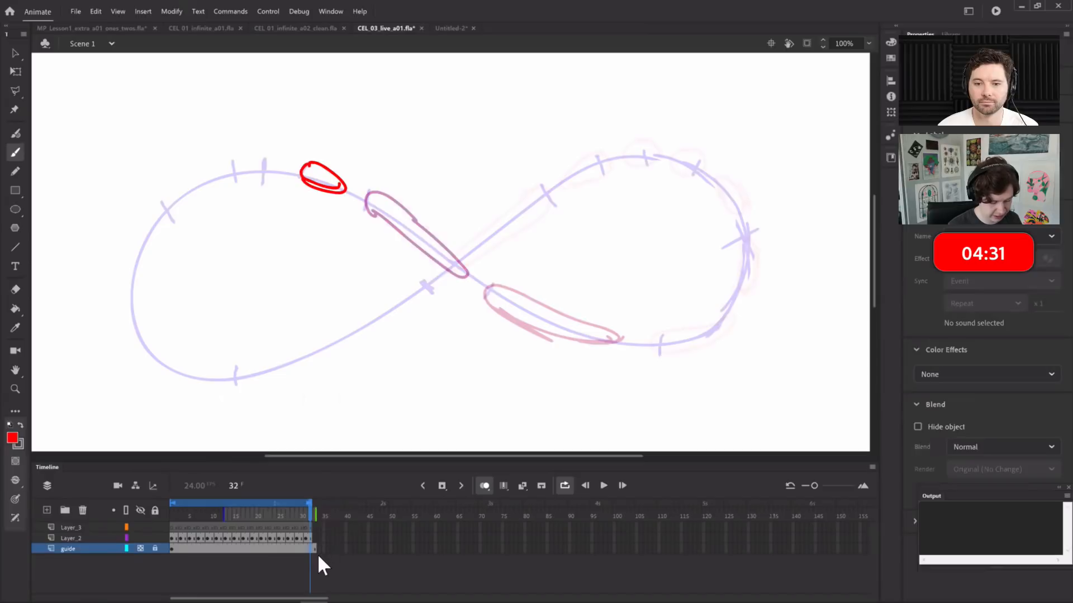
pyautogui.press('Return')
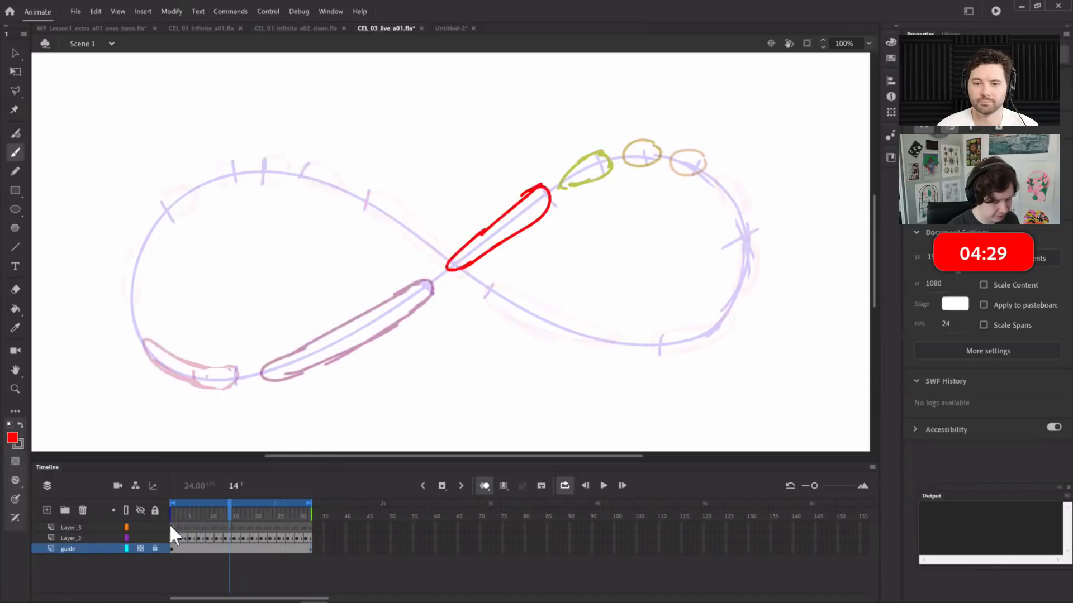
# Duplicate the empty keyframed Layer_3 four times
pyautogui.click(77, 528)
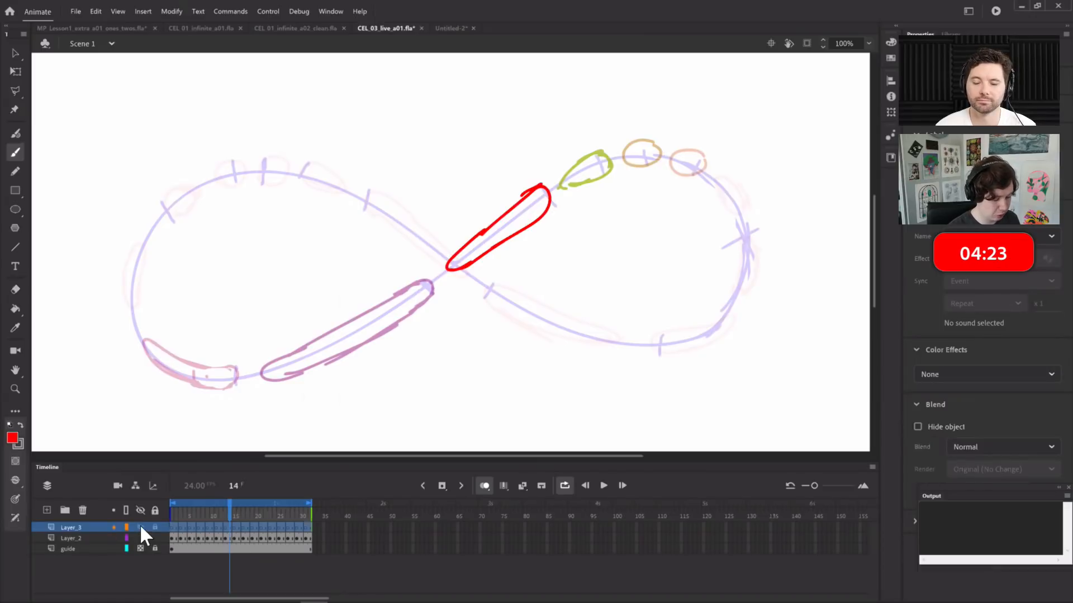
pyautogui.rightClick(86, 528)
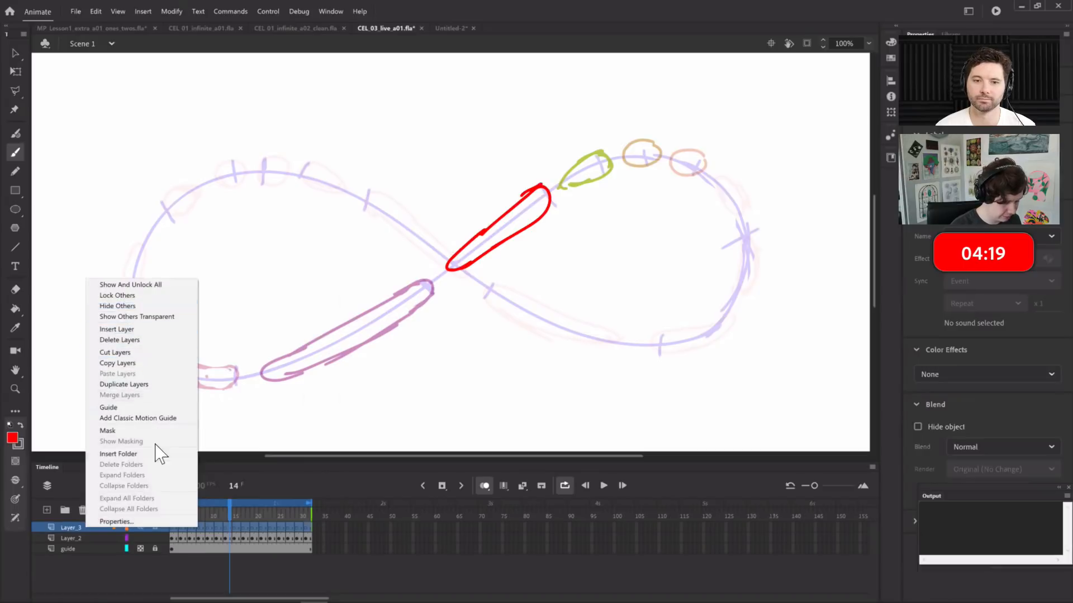
pyautogui.click(139, 386)
pyautogui.rightClick(86, 530)
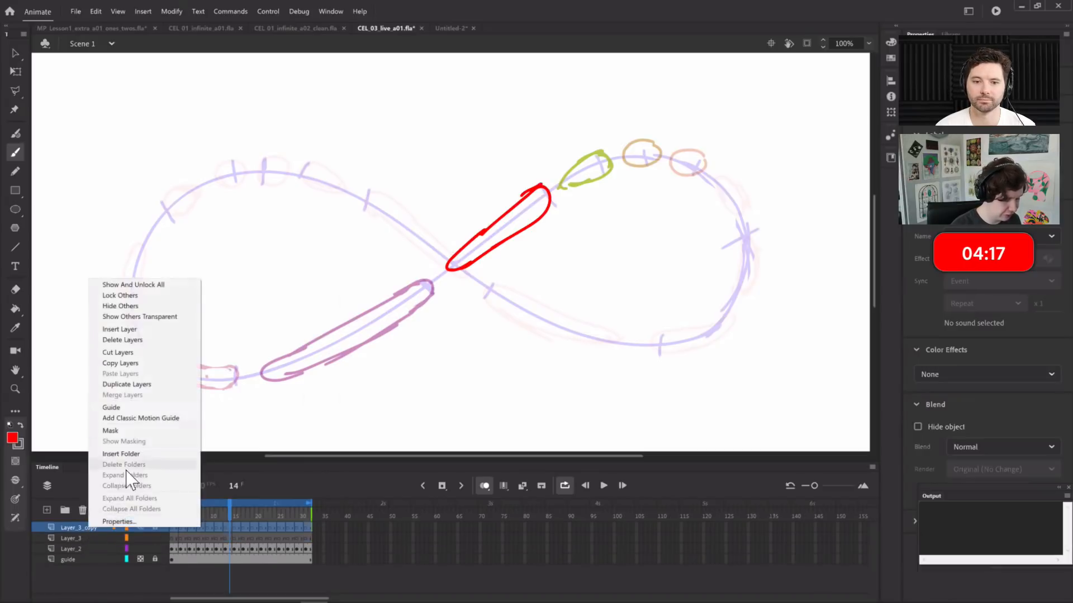
pyautogui.click(134, 385)
pyautogui.rightClick(96, 528)
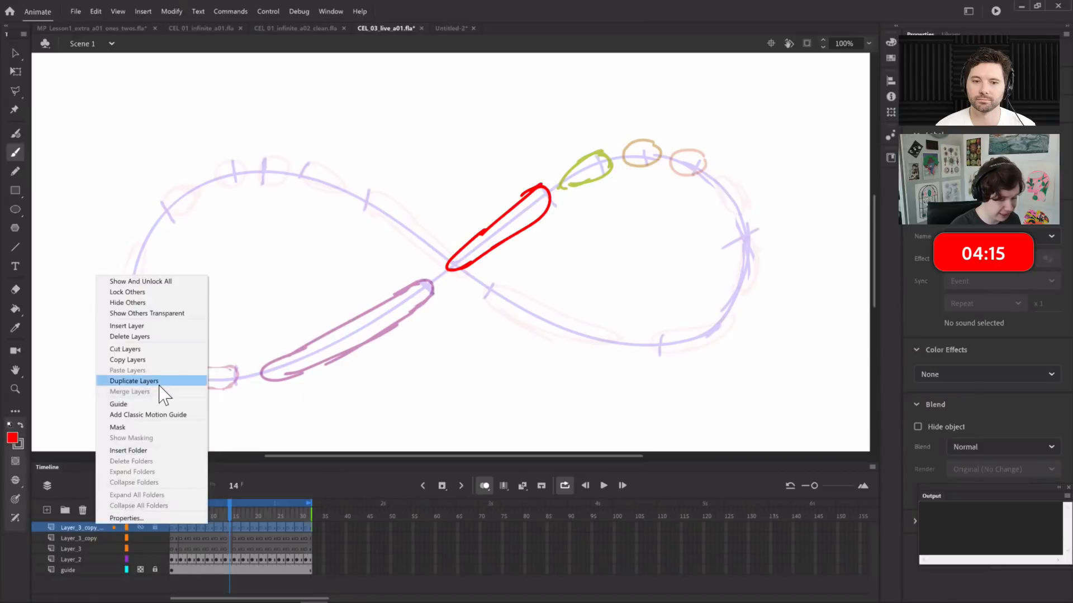
pyautogui.click(137, 382)
pyautogui.rightClick(105, 525)
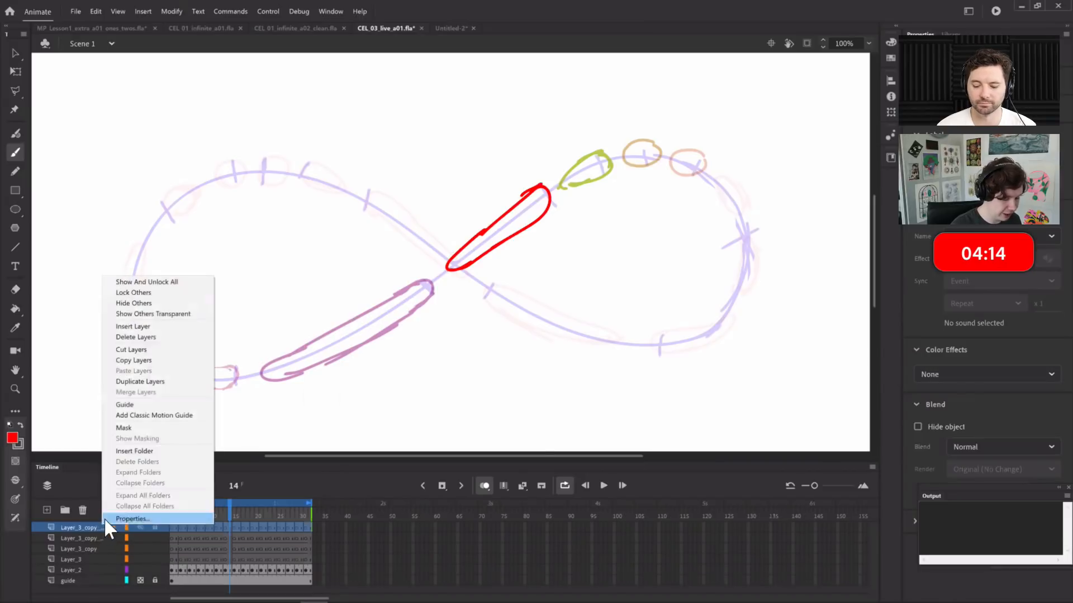
pyautogui.click(162, 383)
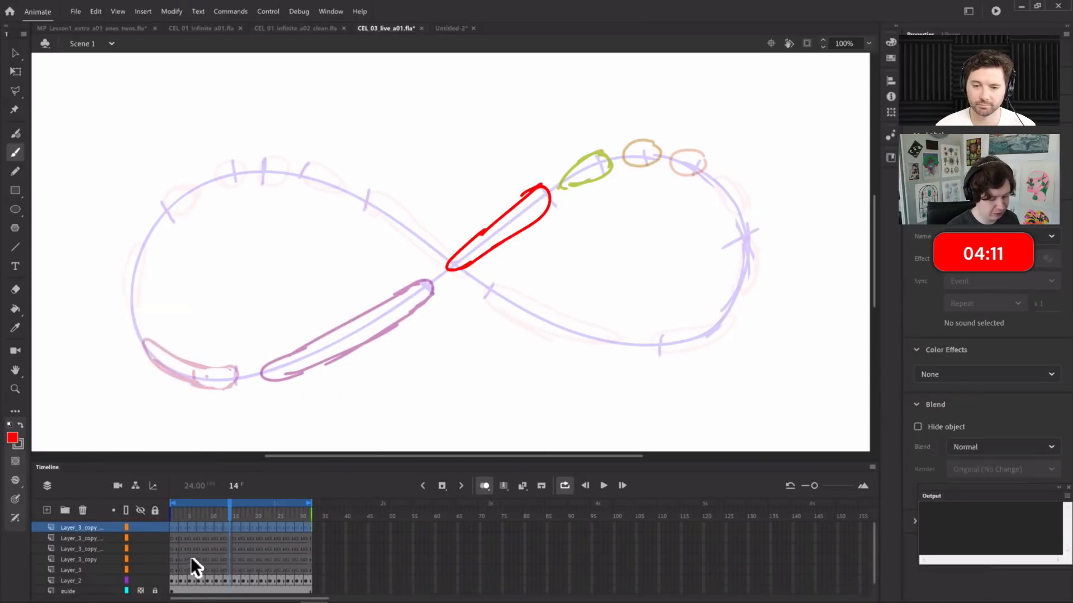
# Lock the rough ball layer, Layer_2, and make Layer_3 the active layer at frame 1
pyautogui.click(171, 569)
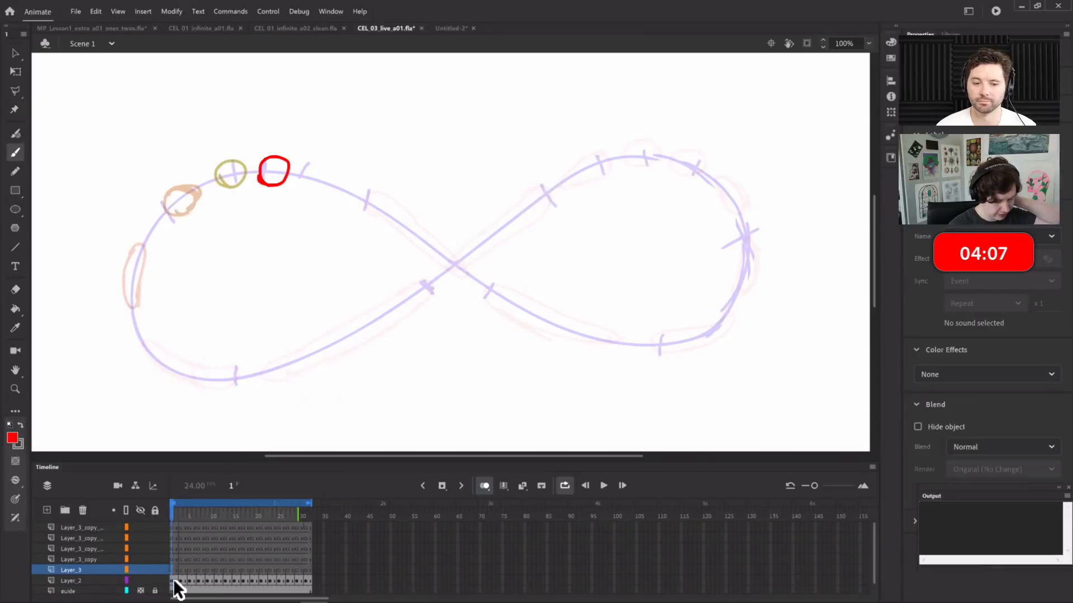
pyautogui.click(101, 581)
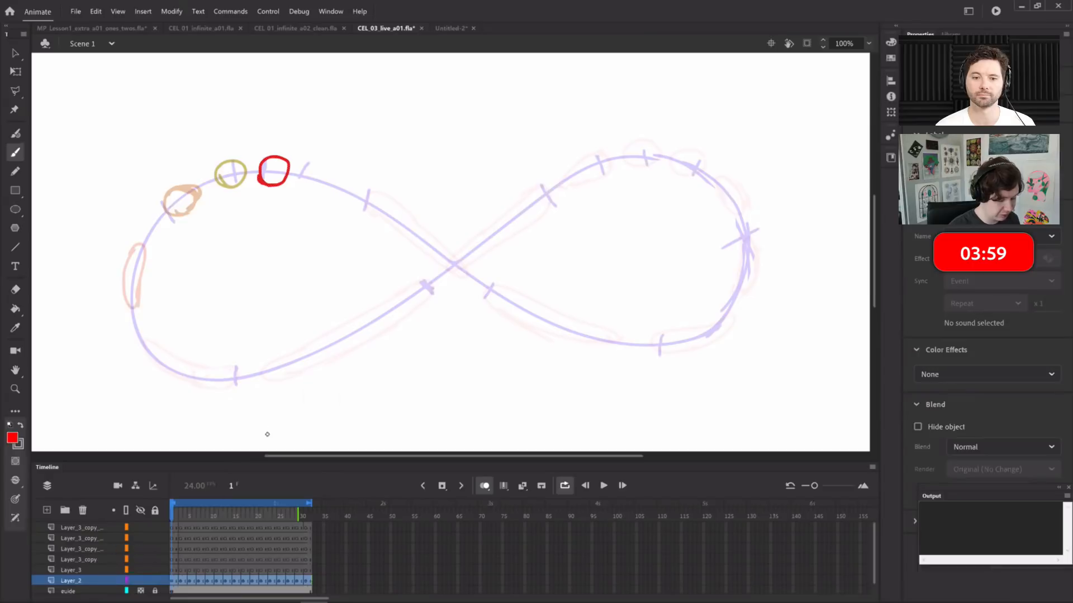
pyautogui.click(155, 580)
pyautogui.click(107, 573)
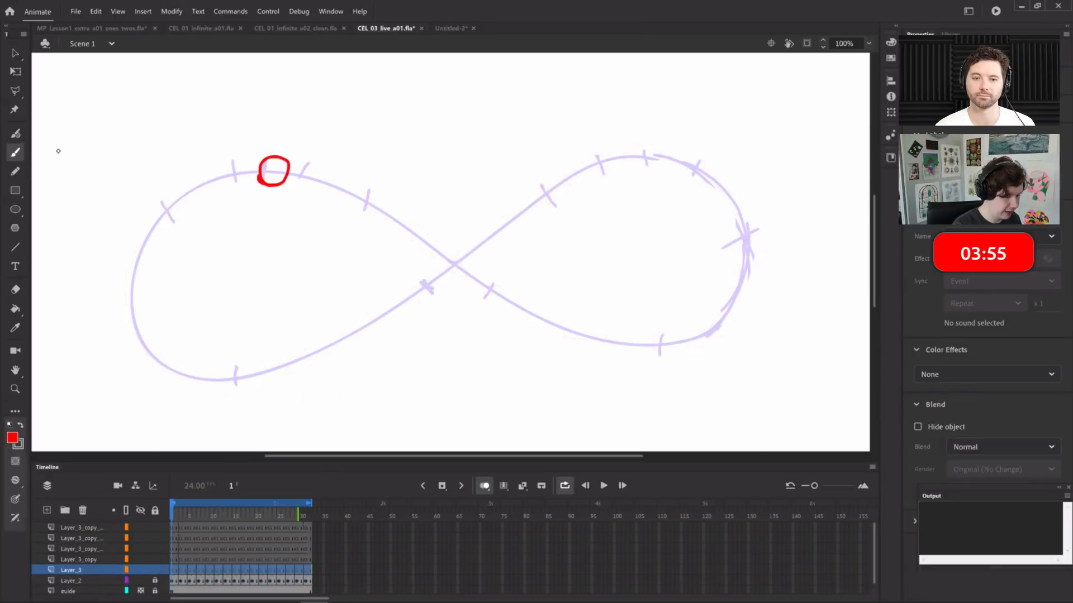
# Stamp a solid dark blue ball with a size 50 brush over the rough circle on frame 1 of Layer_3
pyautogui.click(13, 438)
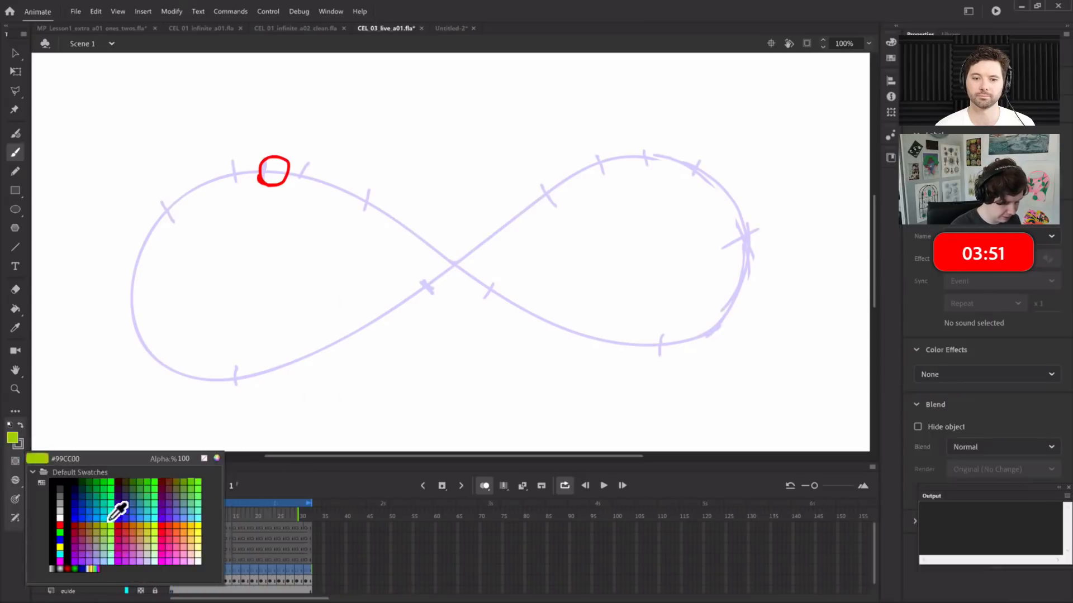
pyautogui.click(73, 500)
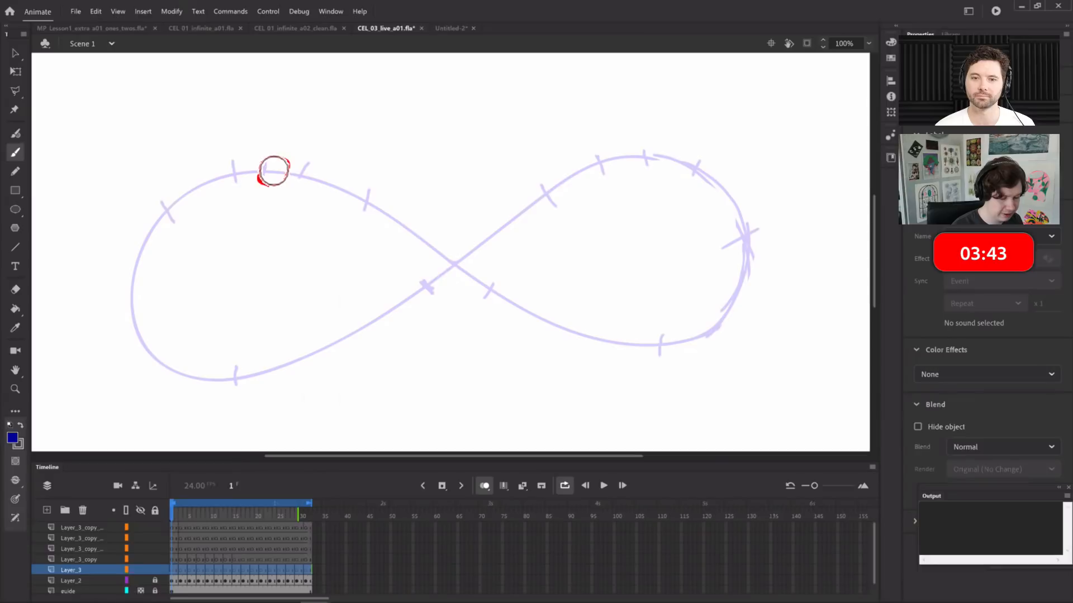
pyautogui.click(273, 172)
pyautogui.hotkey('ctrl', 'z')
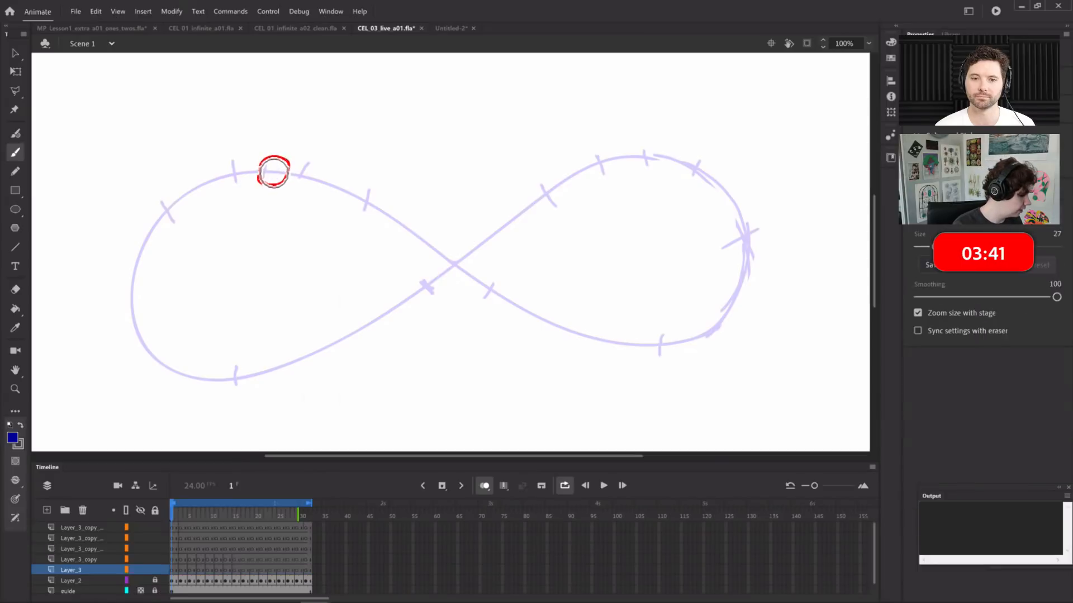
pyautogui.press(']')
pyautogui.press(']')
pyautogui.press(']')
pyautogui.press(']')
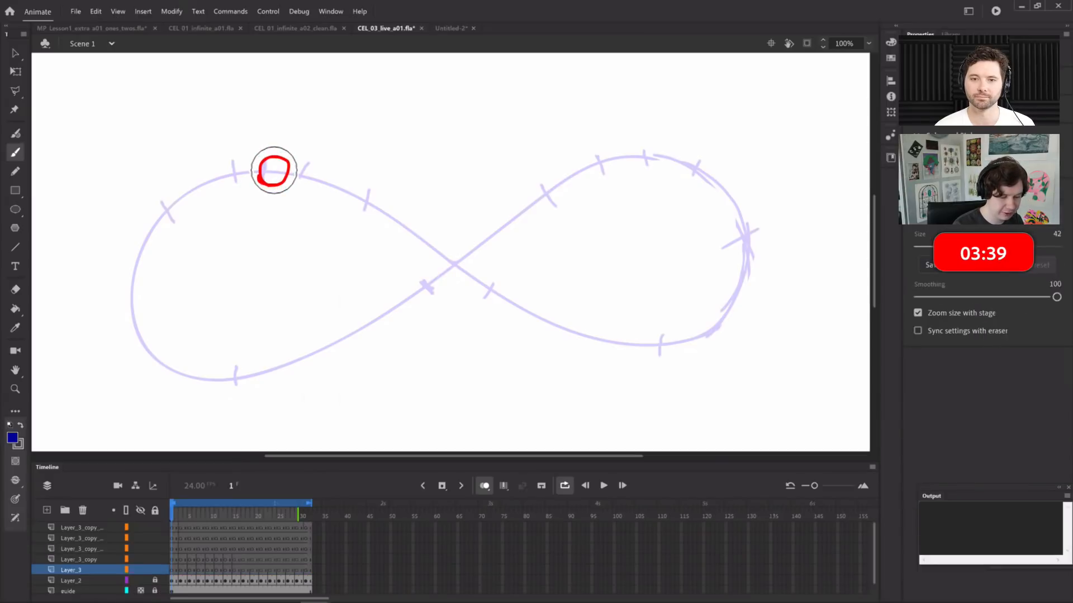
pyautogui.moveTo(274, 171); pyautogui.dragTo(275, 171)
pyautogui.press(']')
pyautogui.press(']')
pyautogui.click(275, 170)
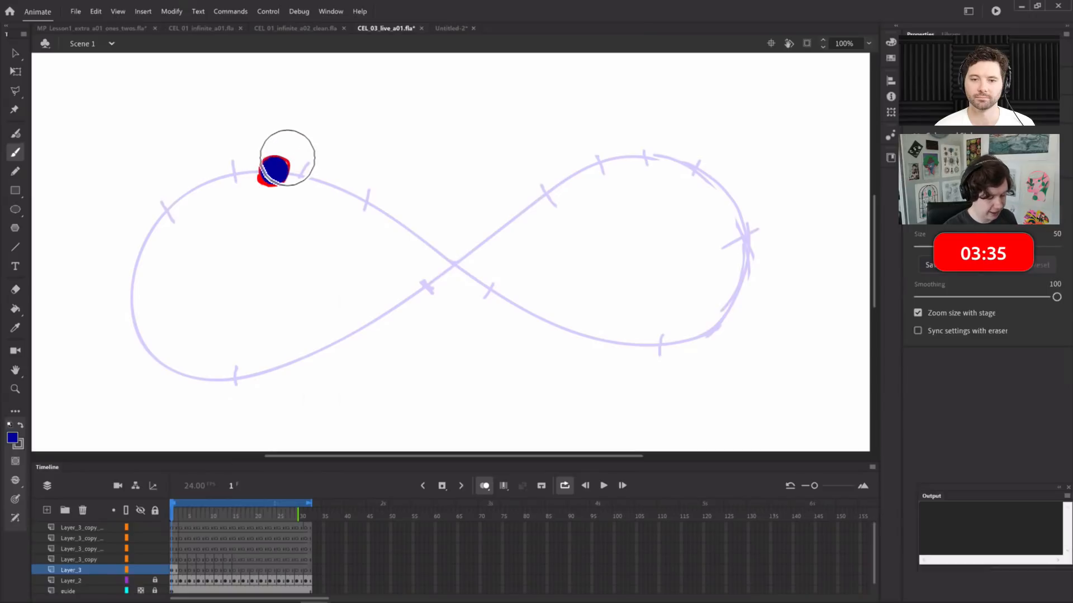
# Stamp solid dark blue balls over the rough circles around the left loop, on every second frame from 3 to 11 of Layer_3
pyautogui.press('.')
pyautogui.press('.')
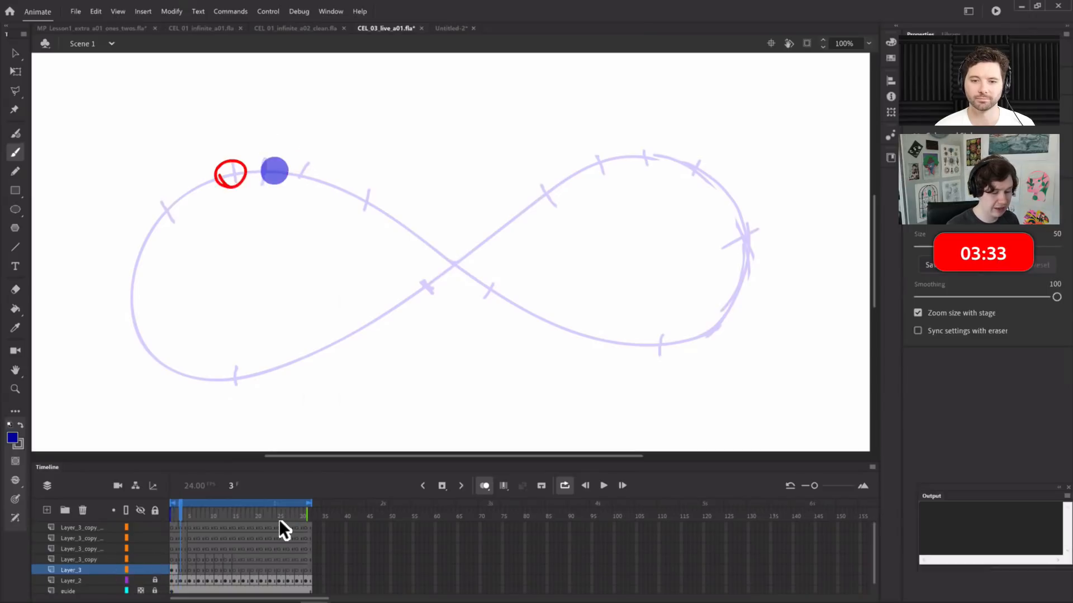
pyautogui.click(229, 173)
pyautogui.press('.')
pyautogui.press('.')
pyautogui.click(176, 204)
pyautogui.press('.')
pyautogui.press('.')
pyautogui.click(130, 297)
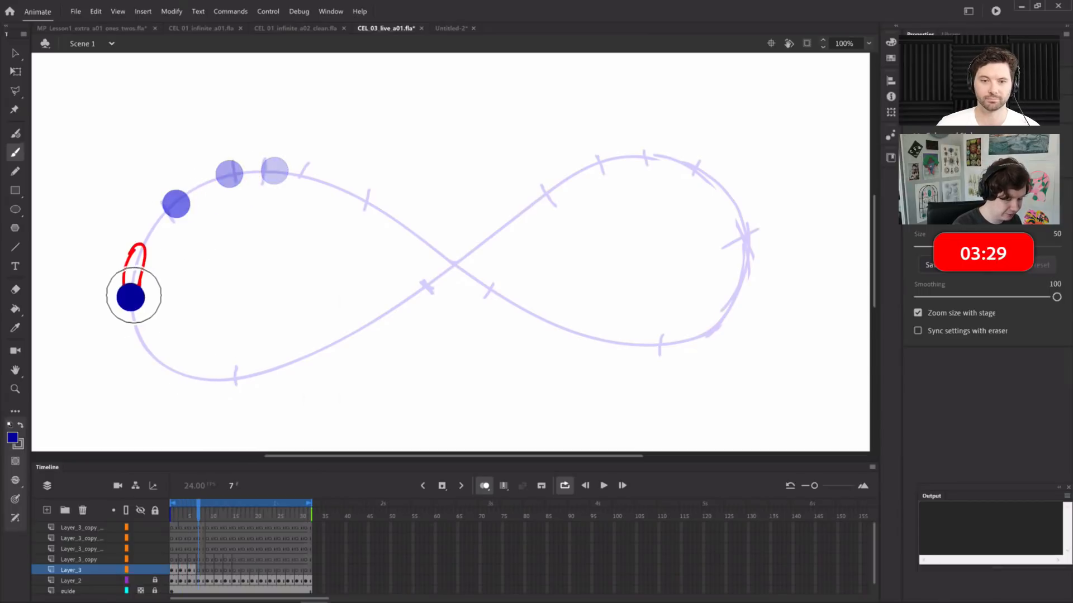
pyautogui.press('.')
pyautogui.press('.')
pyautogui.click(227, 377)
pyautogui.press('.')
pyautogui.press('.')
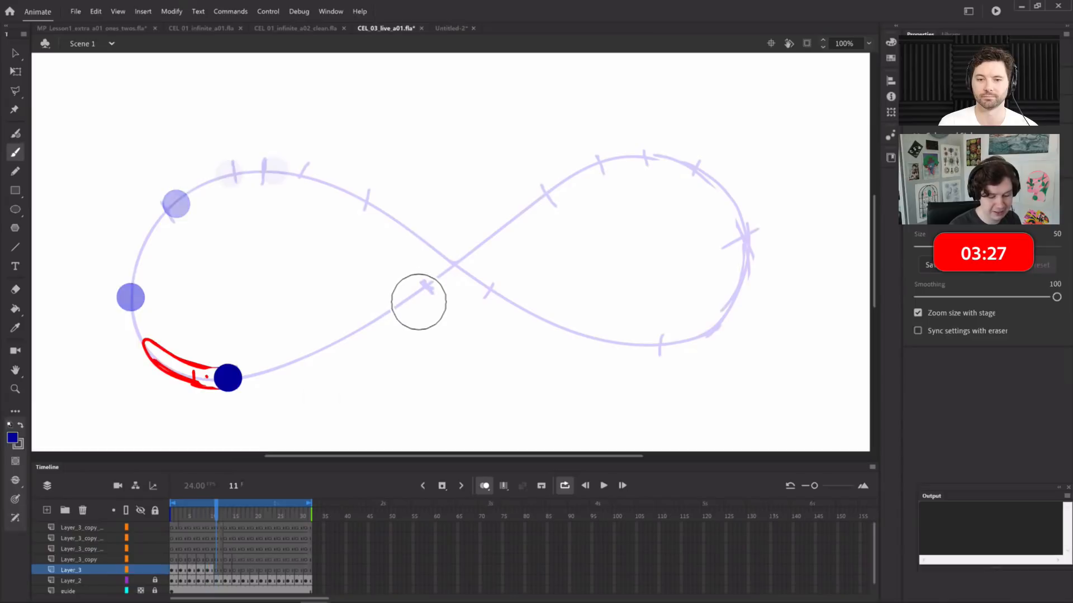
pyautogui.click(420, 292)
# Continue stamping blue balls over the rough circles up and around the right loop, on every second frame from frame 13
pyautogui.press('.')
pyautogui.press('.')
pyautogui.click(541, 199)
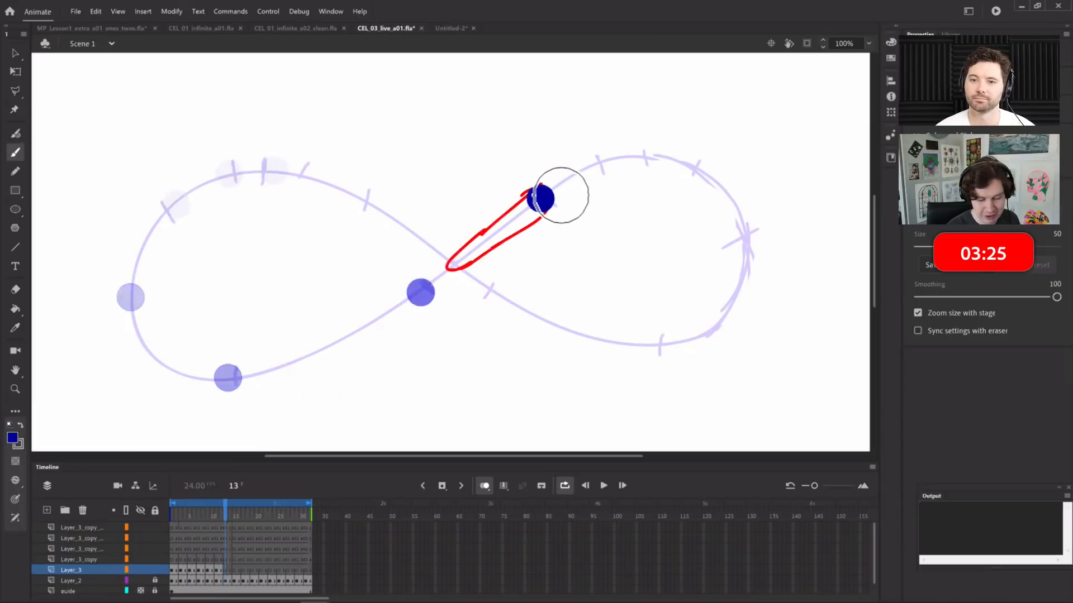
pyautogui.press('.')
pyautogui.press('.')
pyautogui.click(599, 164)
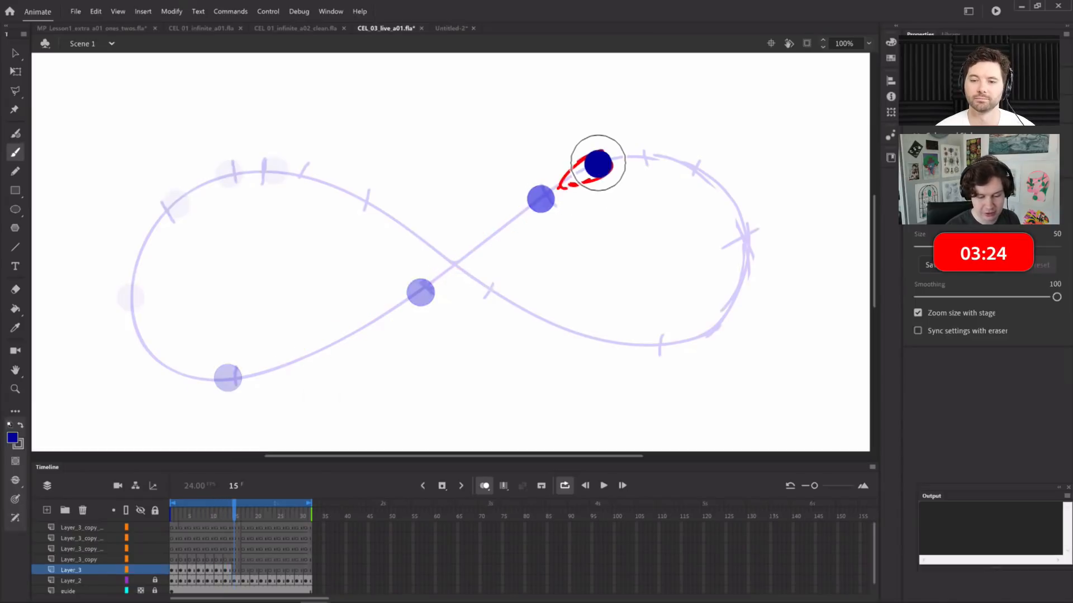
pyautogui.press('.')
pyautogui.press('.')
pyautogui.press('.')
pyautogui.click(645, 157)
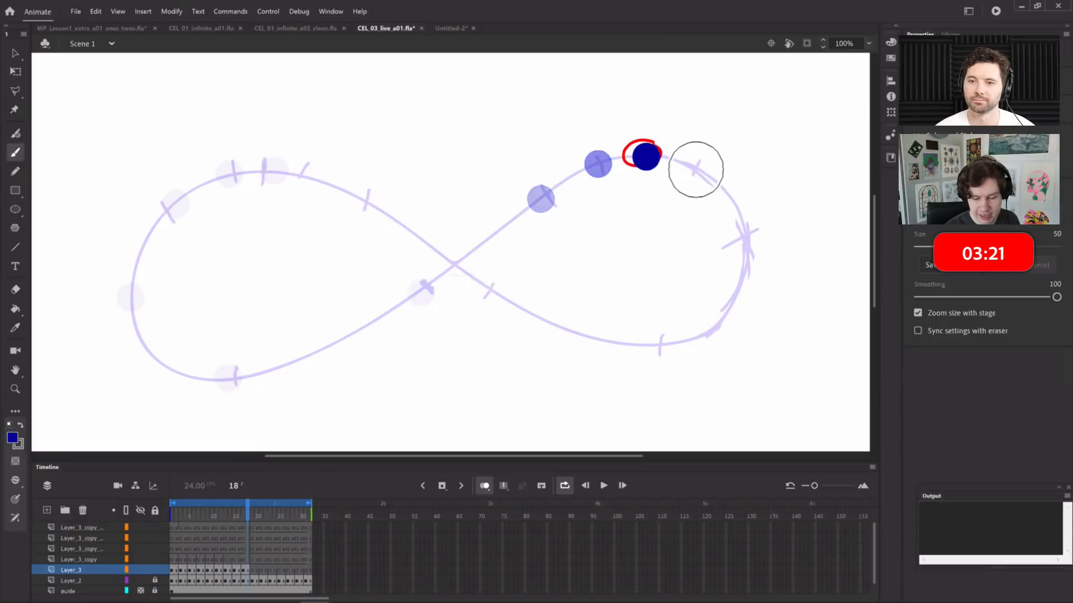
pyautogui.press('.')
pyautogui.press('.')
pyautogui.click(693, 166)
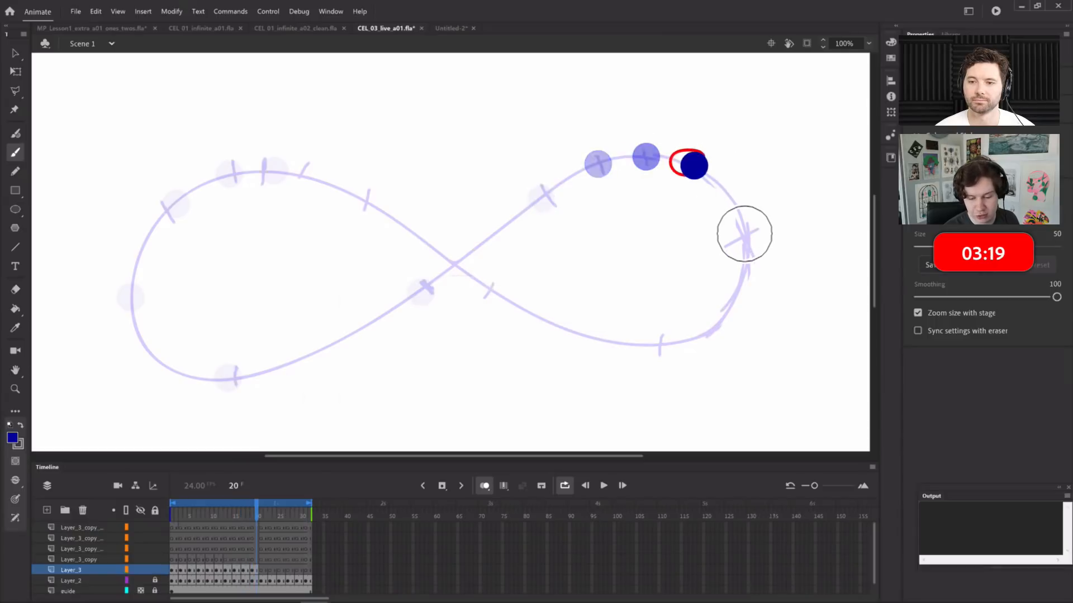
pyautogui.press('.')
pyautogui.press('.')
pyautogui.click(733, 205)
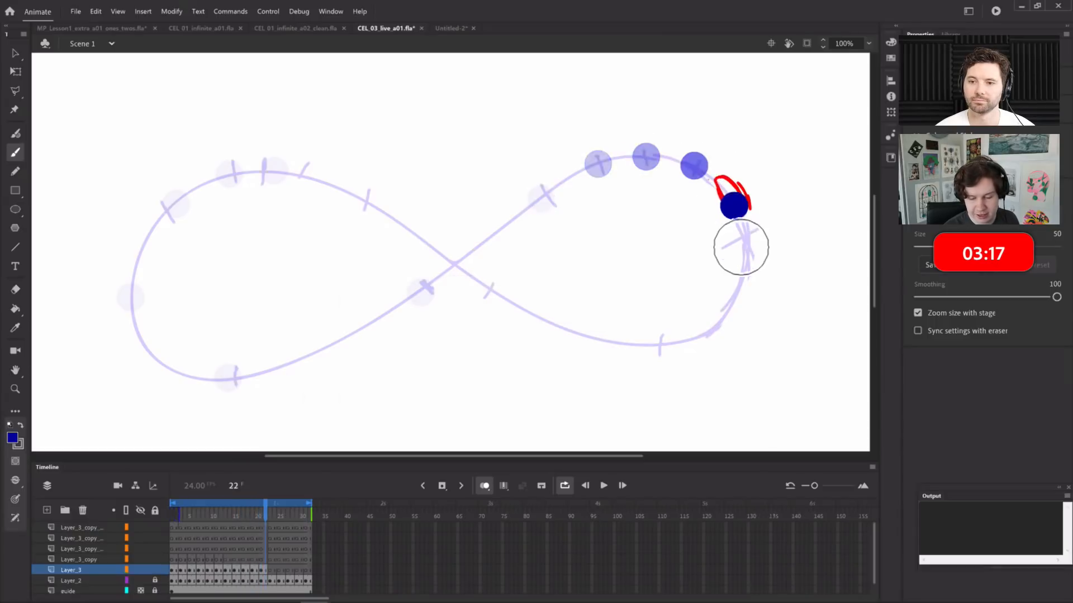
pyautogui.press('.')
pyautogui.click(743, 281)
# Stamp the remaining blue balls over the rough circles from the right loop's underside back toward the start, through frame 32
pyautogui.press('.')
pyautogui.press('.')
pyautogui.click(666, 341)
pyautogui.press('.')
pyautogui.press('.')
pyautogui.click(496, 294)
pyautogui.press('.')
pyautogui.press('.')
pyautogui.press('.')
pyautogui.click(377, 200)
pyautogui.press('.')
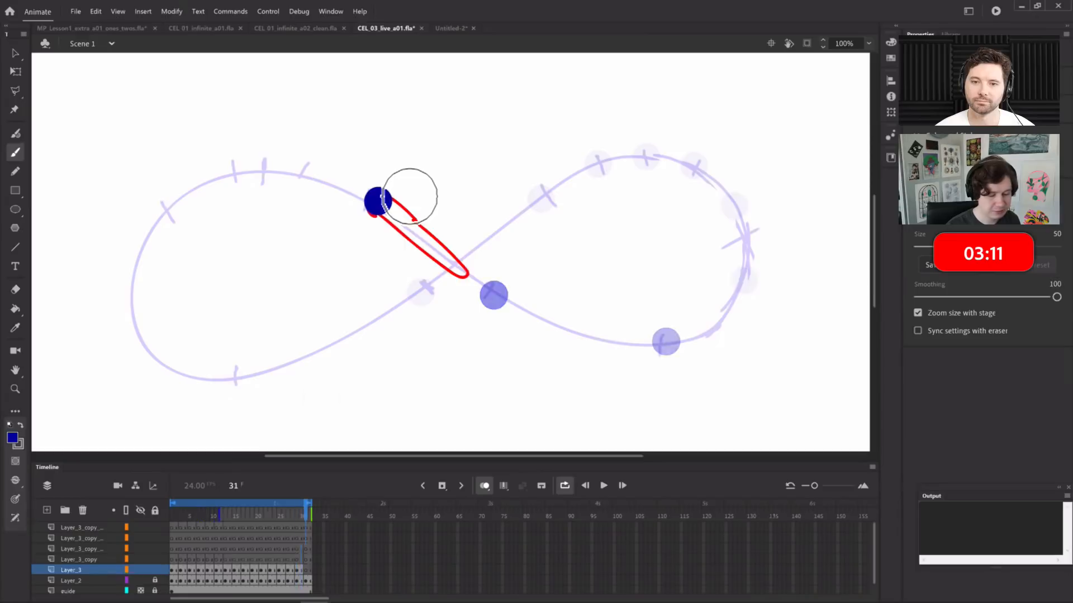
pyautogui.press('.')
pyautogui.click(309, 170)
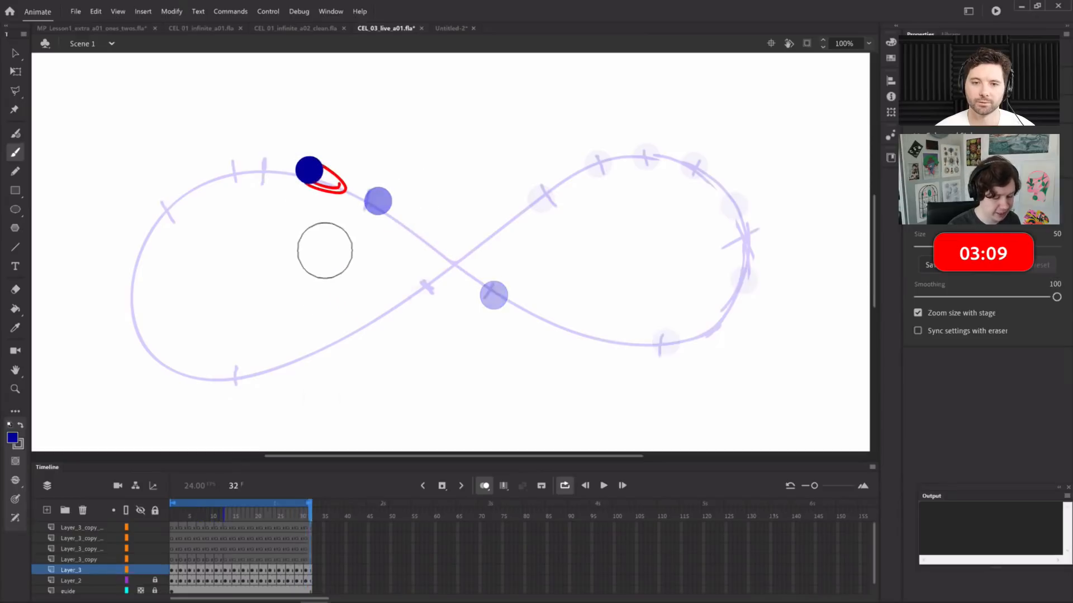
# Hide the rough Layer_2 and play the loop of solid blue balls from the start over the guide
pyautogui.moveTo(309, 514); pyautogui.dragTo(171, 514)
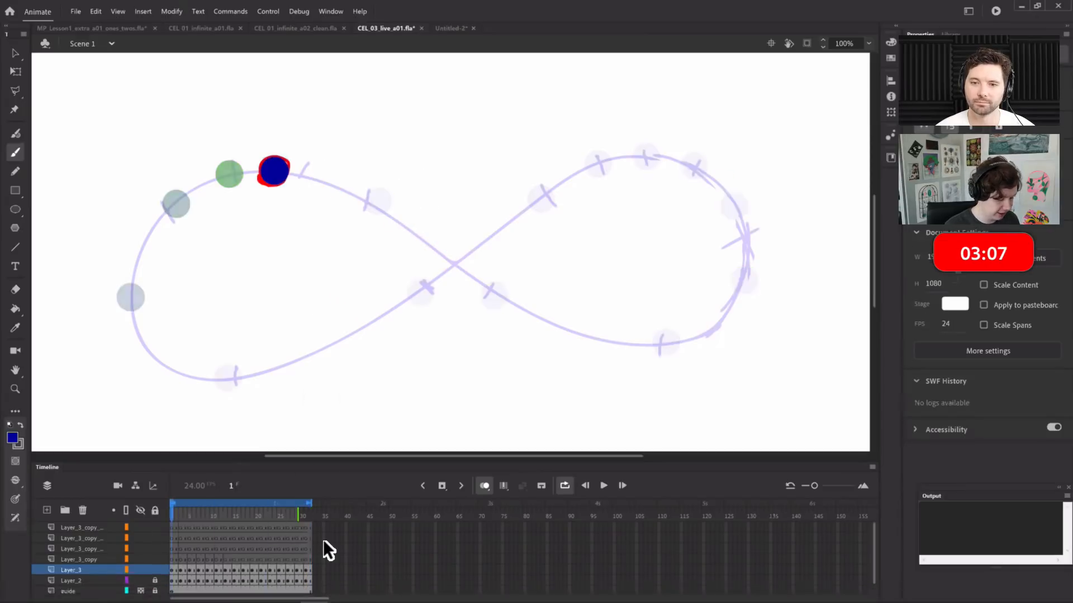
pyautogui.press('.')
pyautogui.press('.')
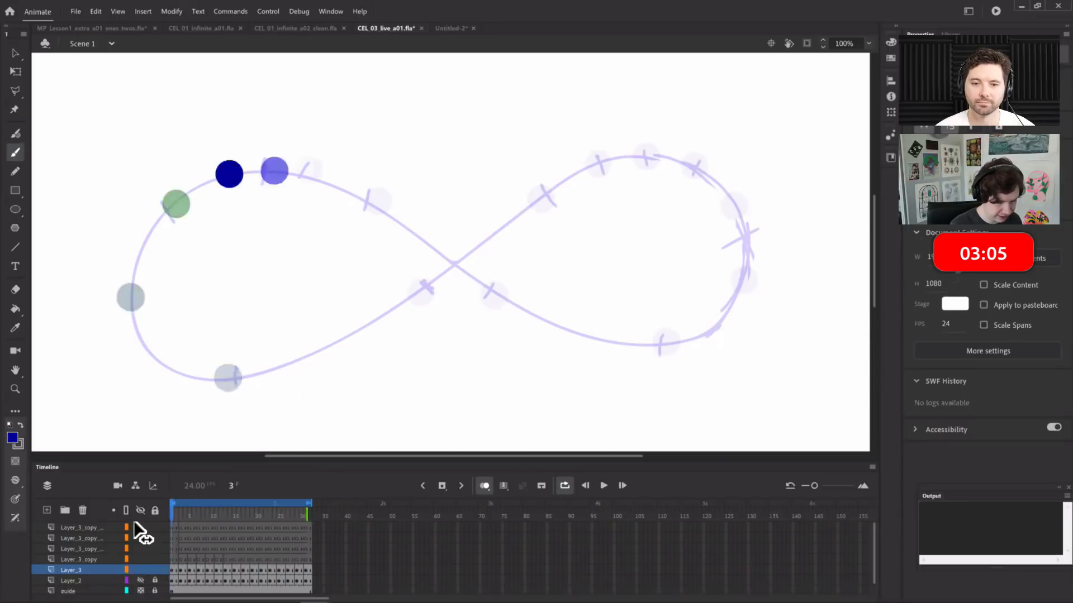
pyautogui.press('Return')
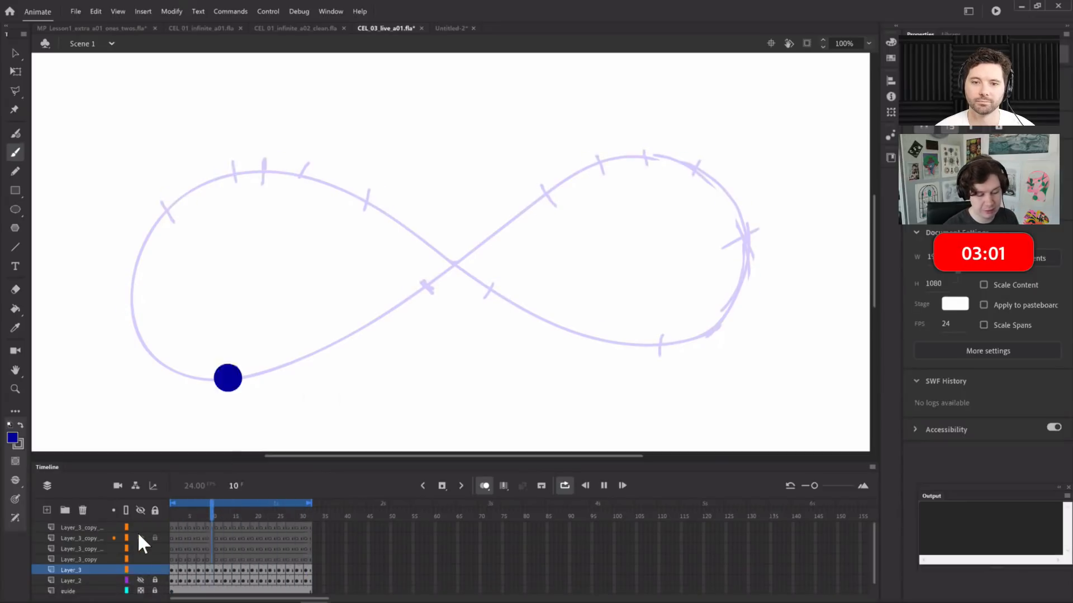
pyautogui.click(276, 512)
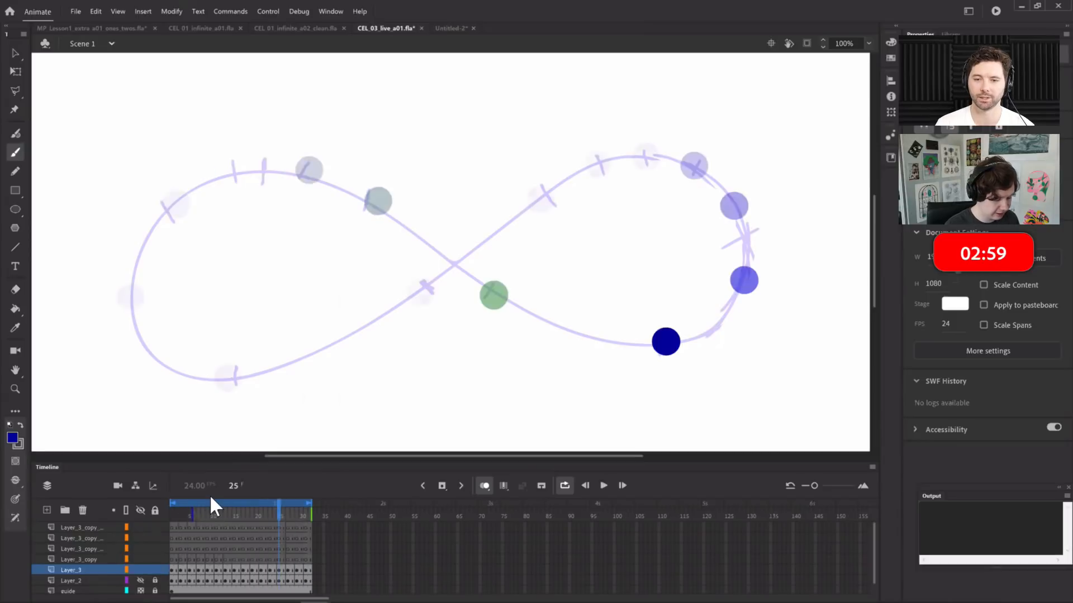
# Play the ball loop with the guide layer hidden to check the motion on its own
pyautogui.press('Return')
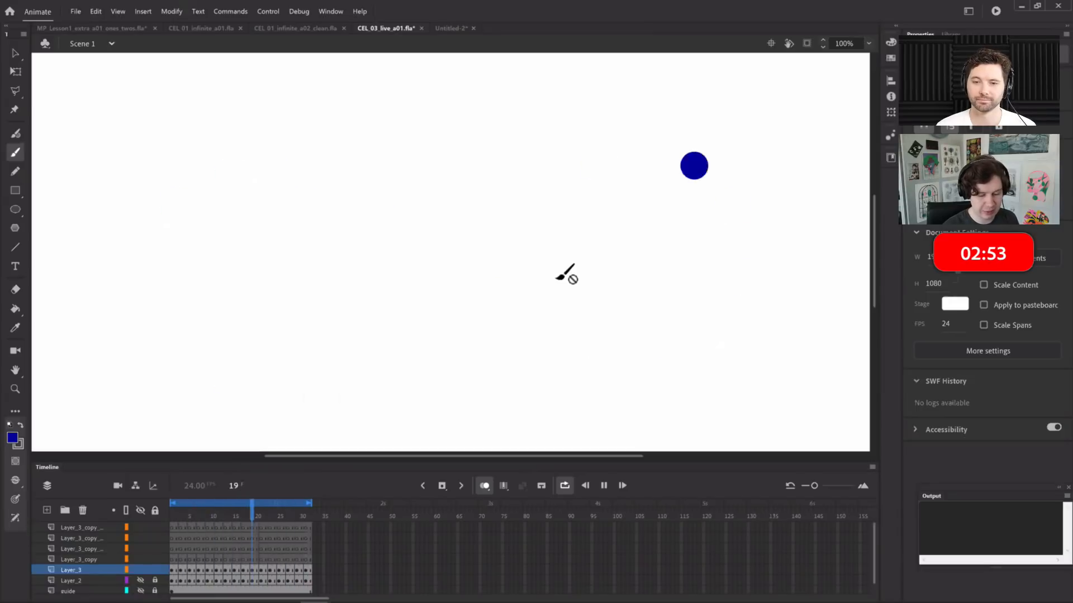
pyautogui.moveTo(225, 502); pyautogui.dragTo(216, 506)
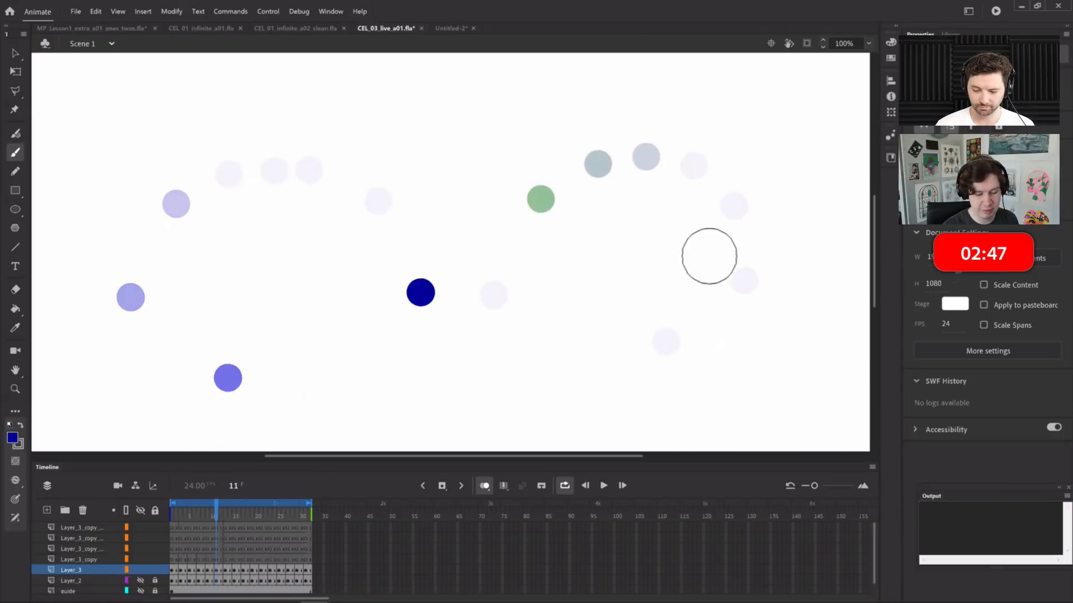
pyautogui.press('Return')
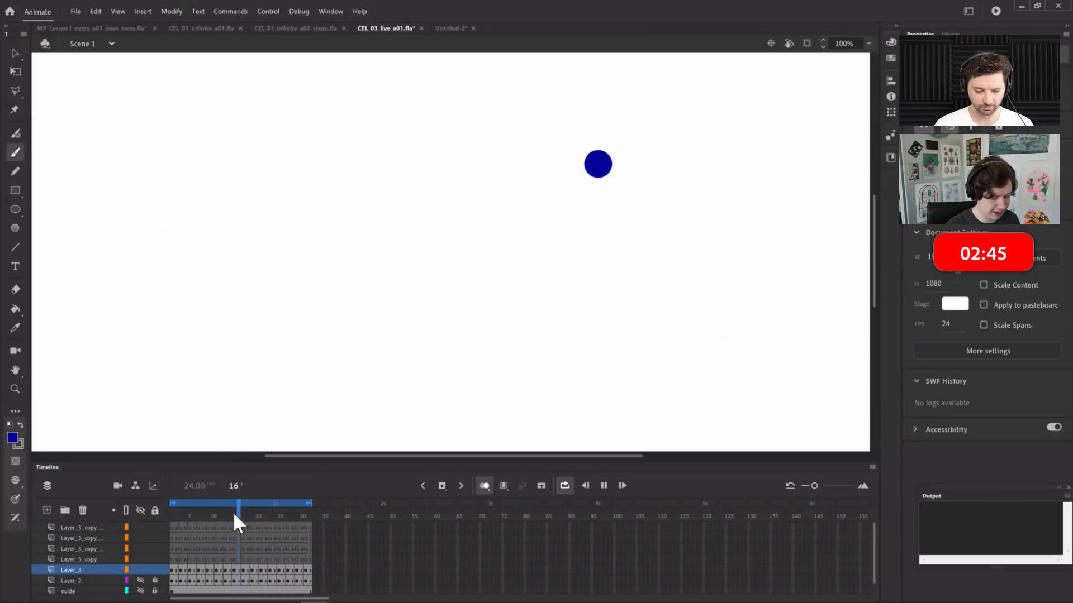
pyautogui.press('Return')
# Show the guide layer again and make frame 1 of Layer_3_copy active
pyautogui.click(174, 560)
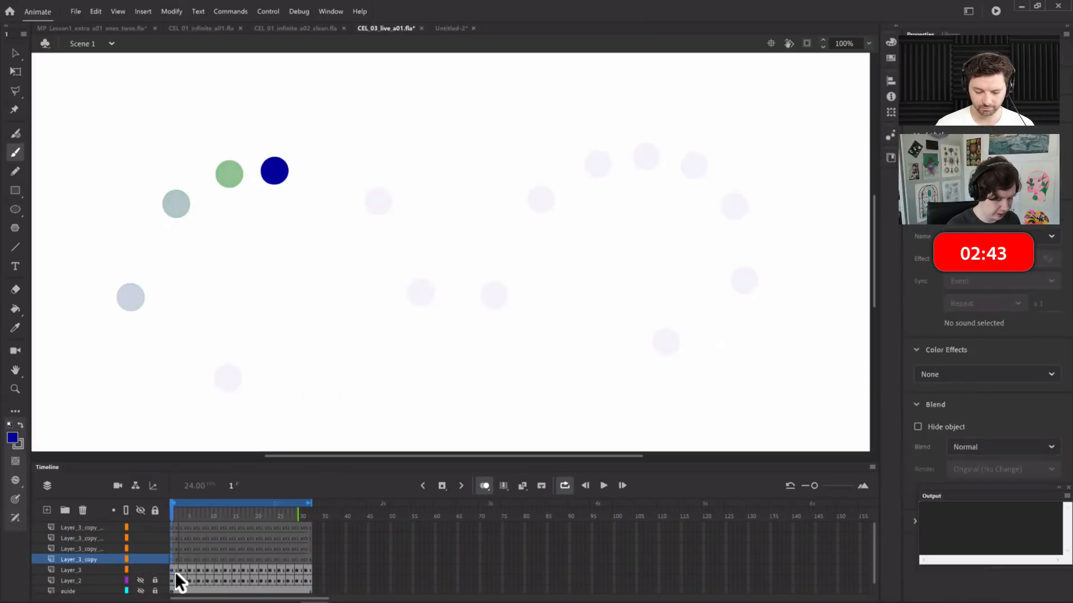
pyautogui.click(142, 595)
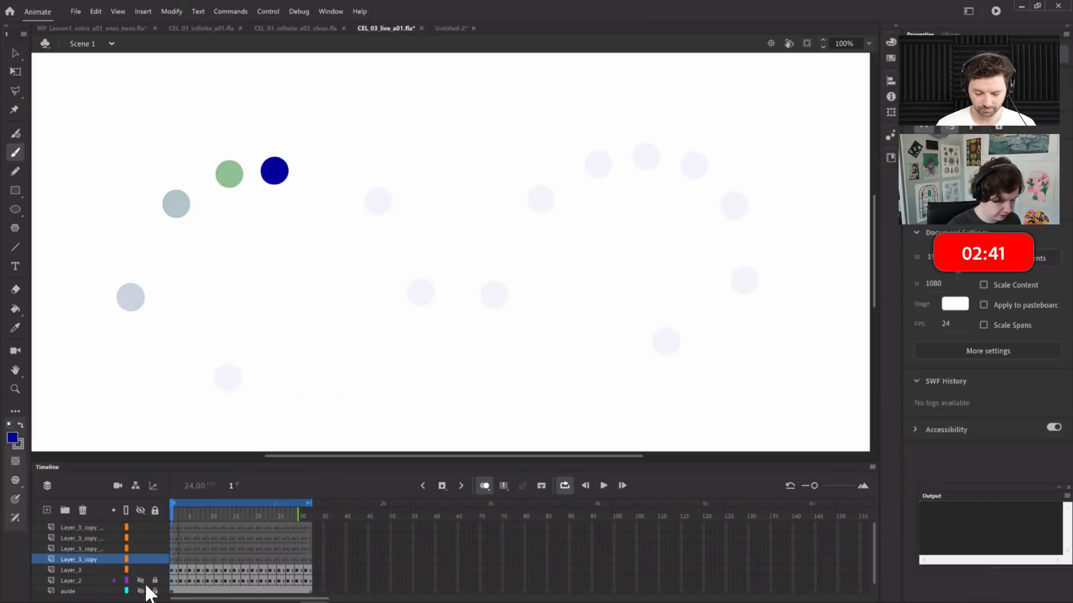
pyautogui.click(140, 591)
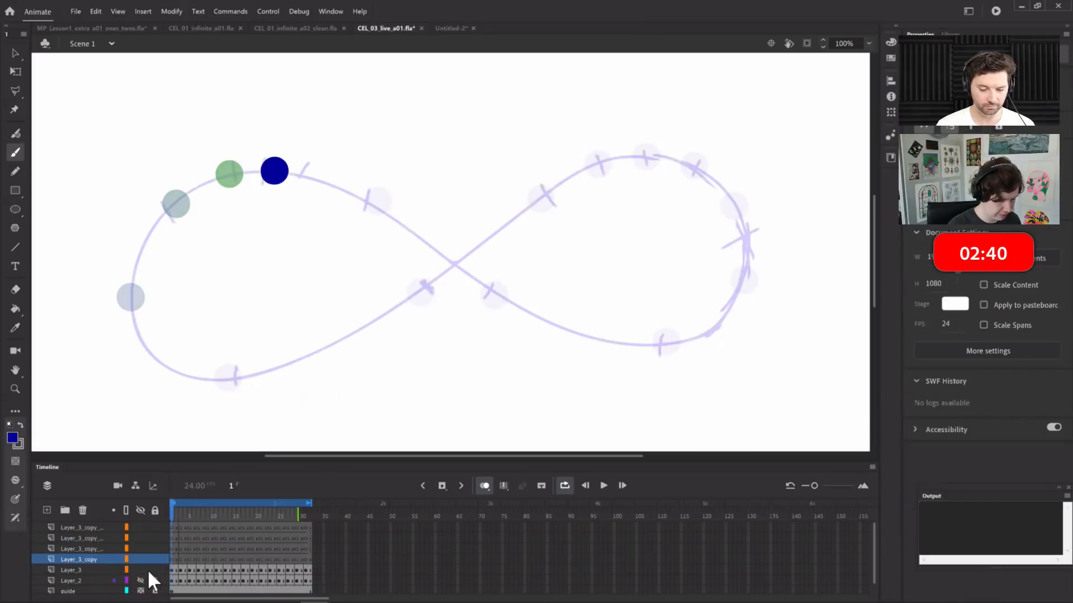
pyautogui.click(174, 556)
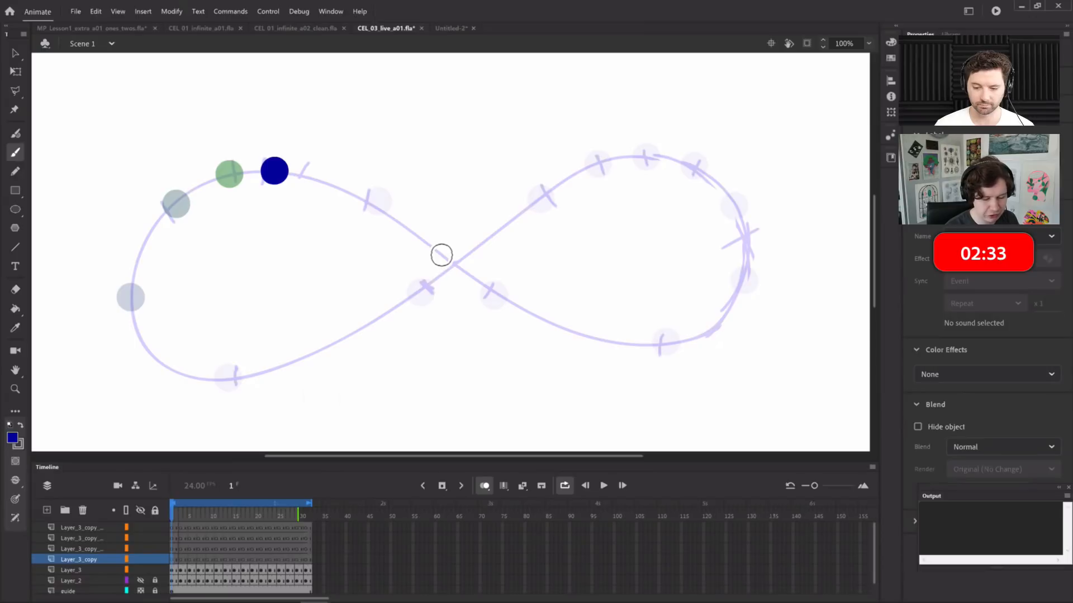
# Reduce the brush size to 5 and set the fill colour to red
pyautogui.press('[')
pyautogui.press('[')
pyautogui.press('[')
pyautogui.press('[')
pyautogui.press('[')
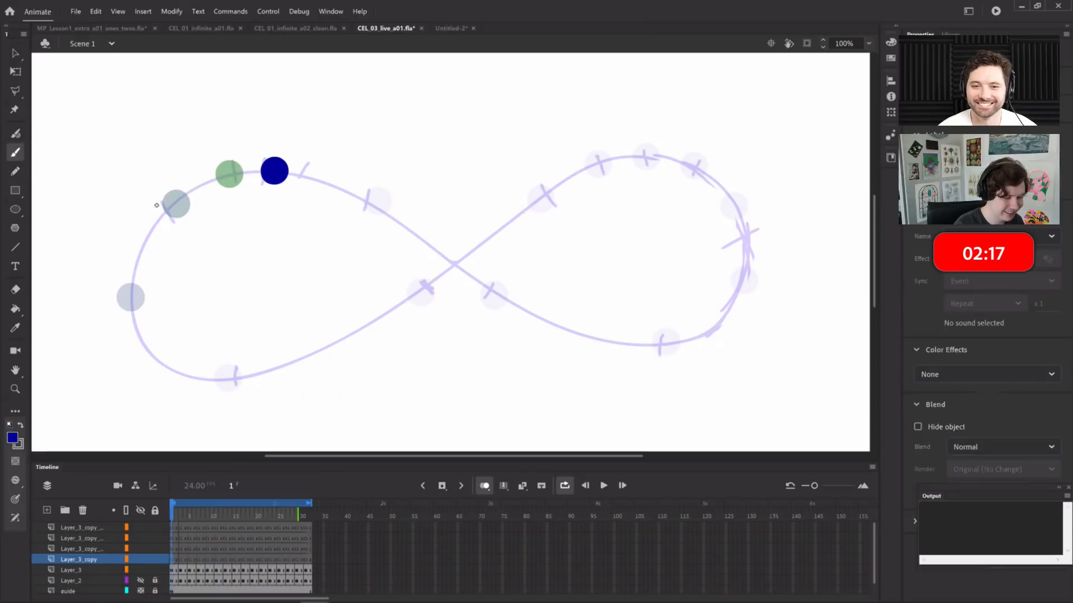
pyautogui.click(14, 439)
pyautogui.click(169, 515)
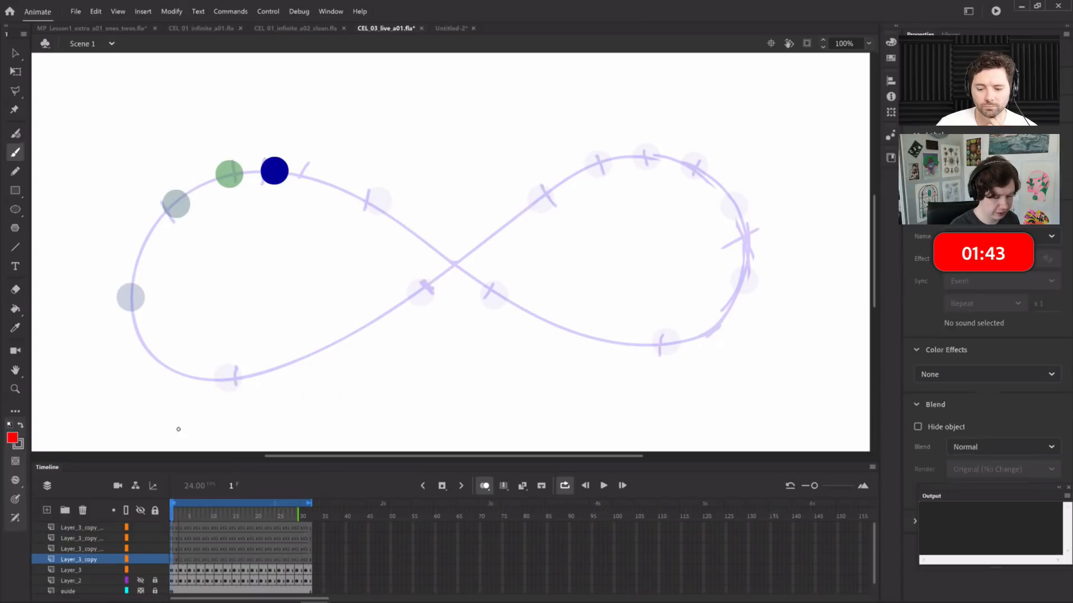
# Rename Layer_3_copy, directly above the blue ball layer, as trail_1
pyautogui.doubleClick(81, 559)
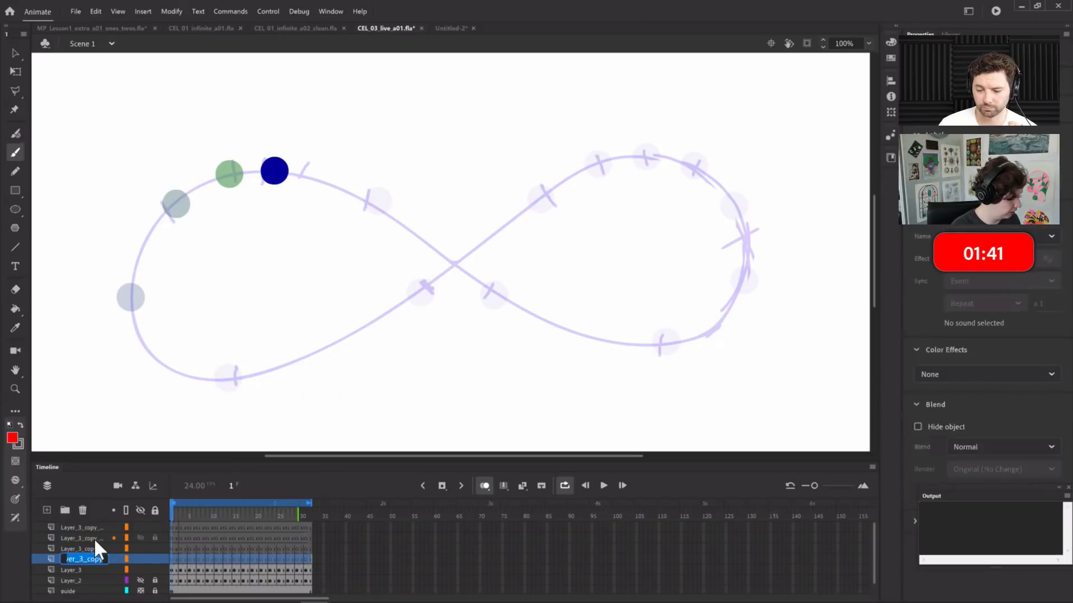
pyautogui.write('trail 1')
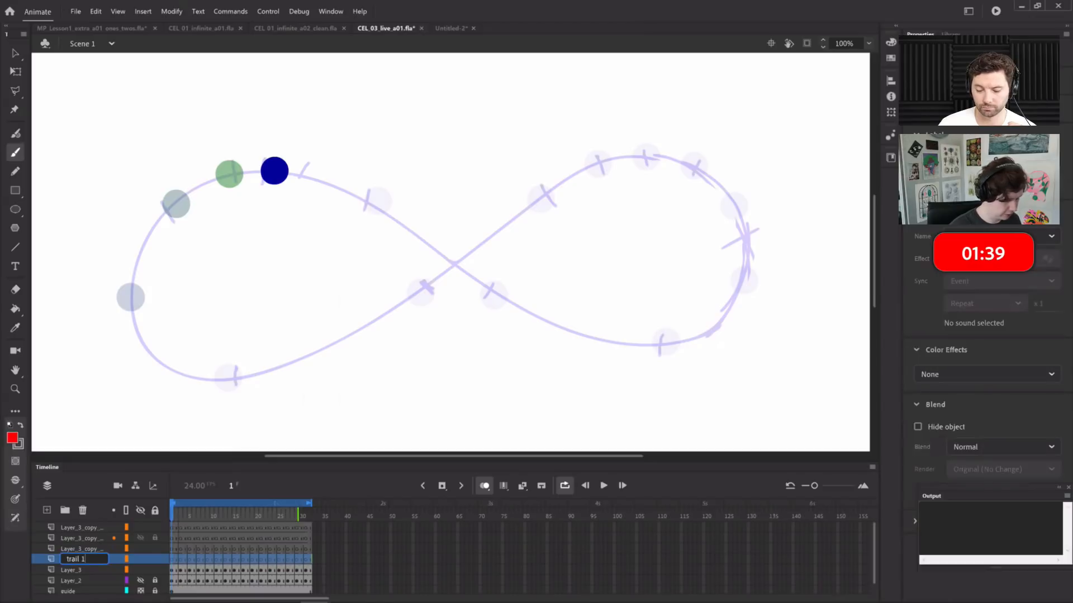
pyautogui.press('Return')
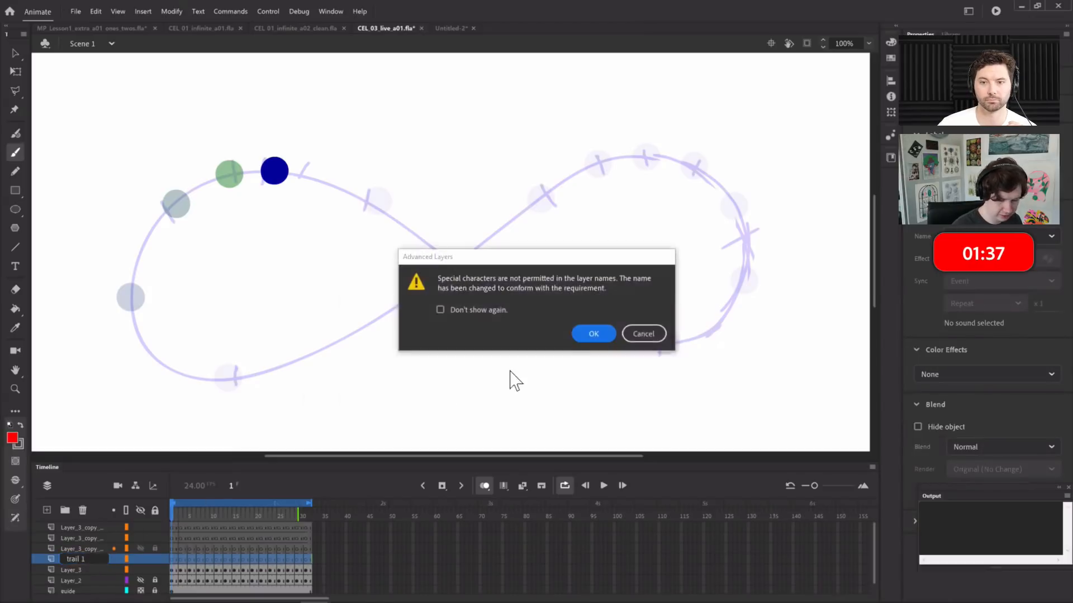
pyautogui.click(593, 333)
# Rename the layer copy directly above trail_1 as trail
pyautogui.doubleClick(95, 546)
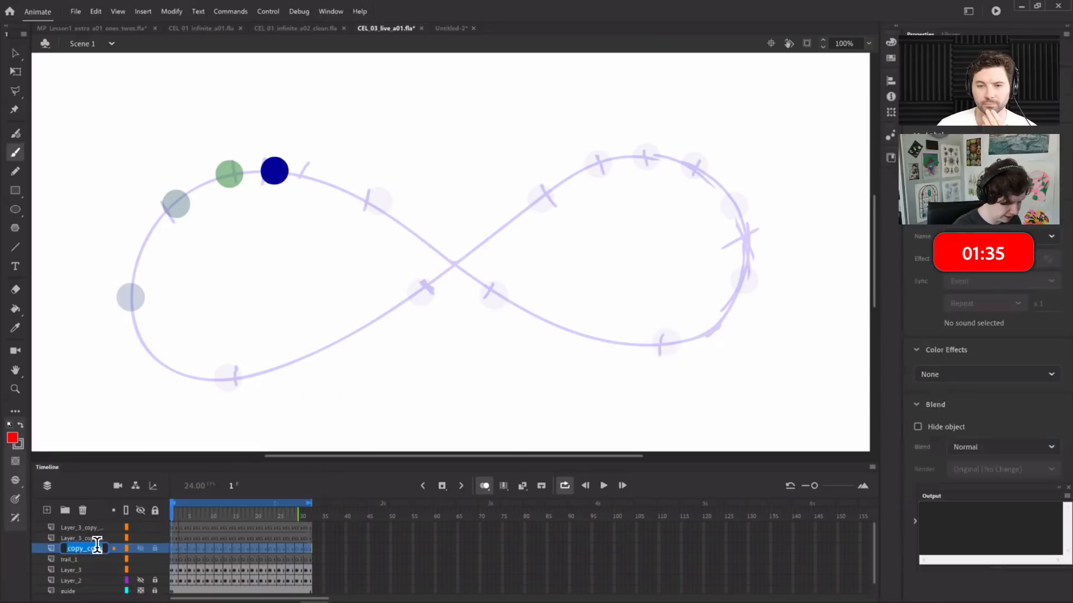
pyautogui.write('trail 1')
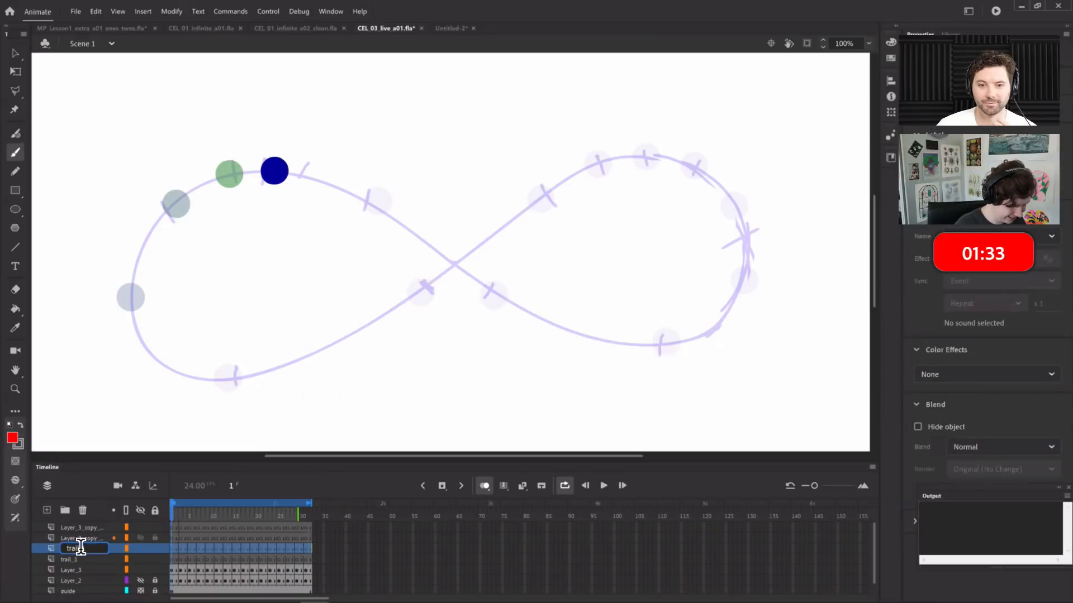
pyautogui.press('BackSpace')
pyautogui.press('BackSpace')
pyautogui.press('Return')
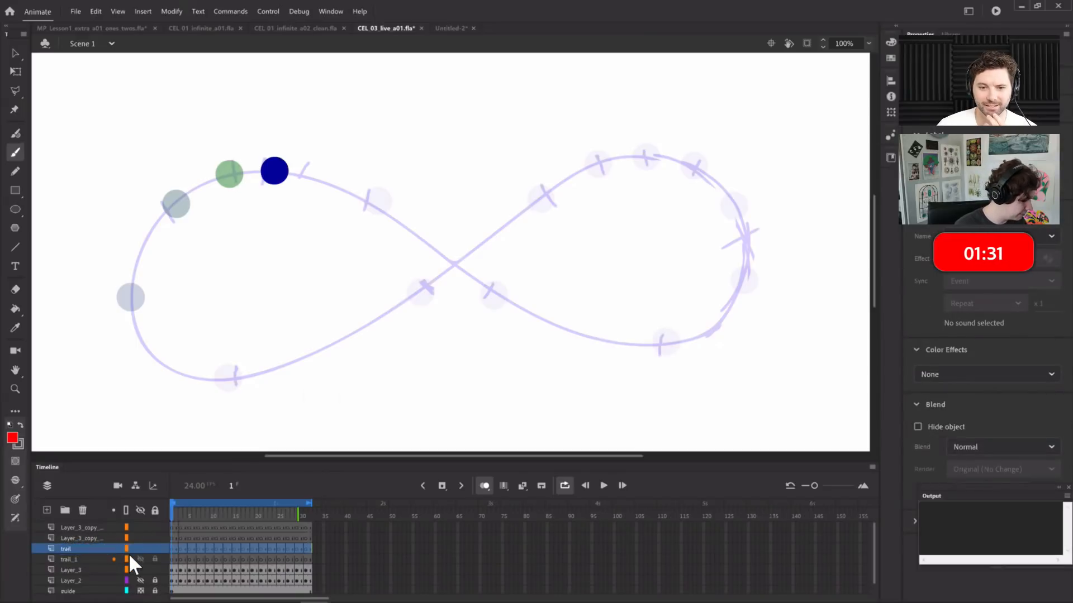
# Extend the trail layer's name to trail_2, keep the Brush tool selected, and make trail_1 the active layer
pyautogui.doubleClick(66, 547)
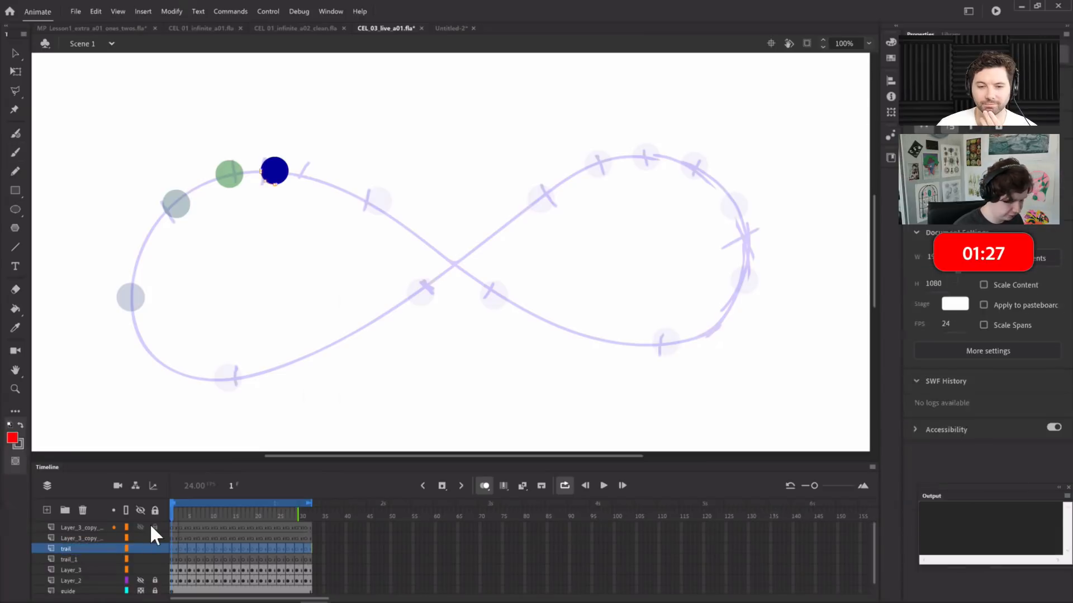
pyautogui.click(85, 555)
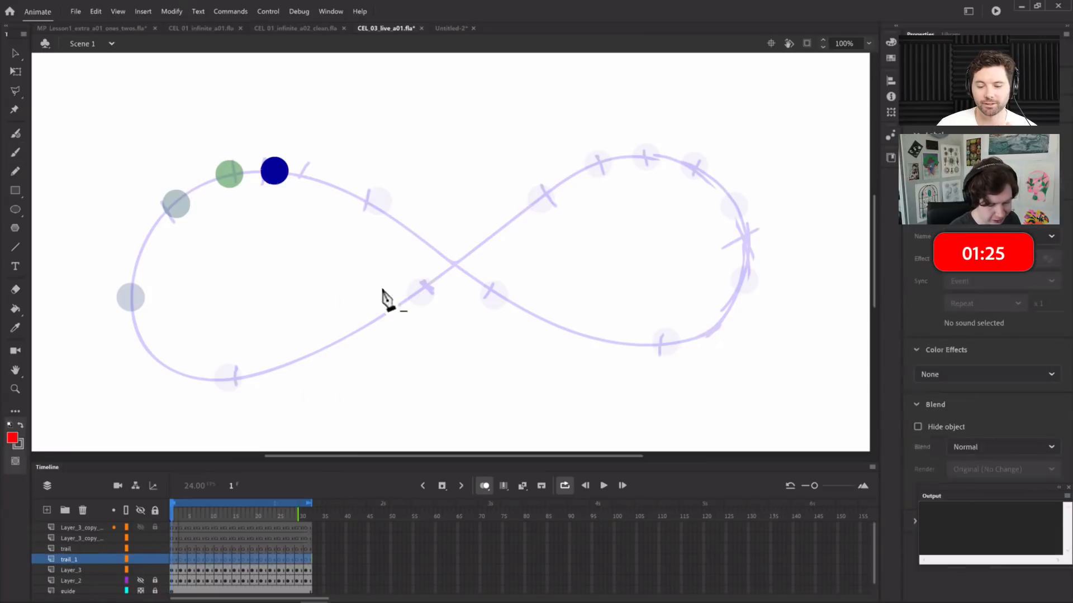
pyautogui.press('b')
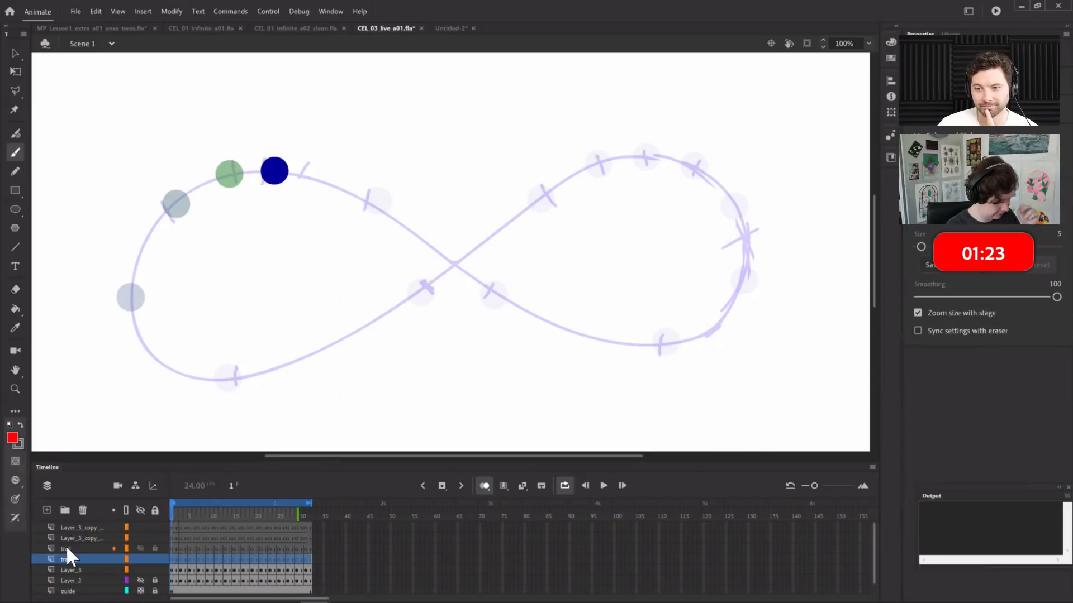
pyautogui.click(64, 549)
pyautogui.doubleClick(68, 548)
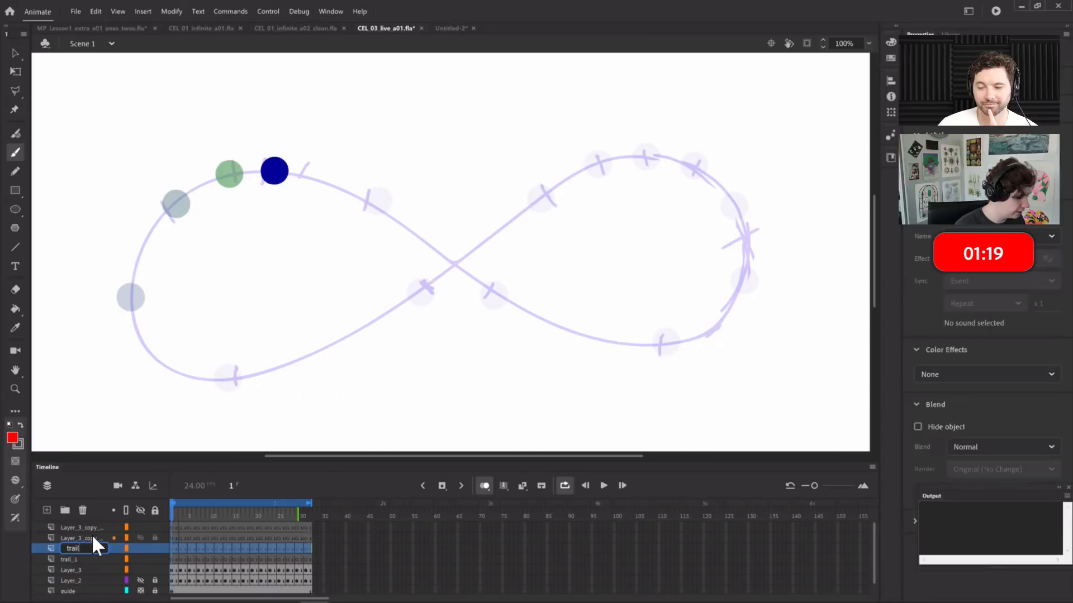
pyautogui.write('_2')
pyautogui.press('Return')
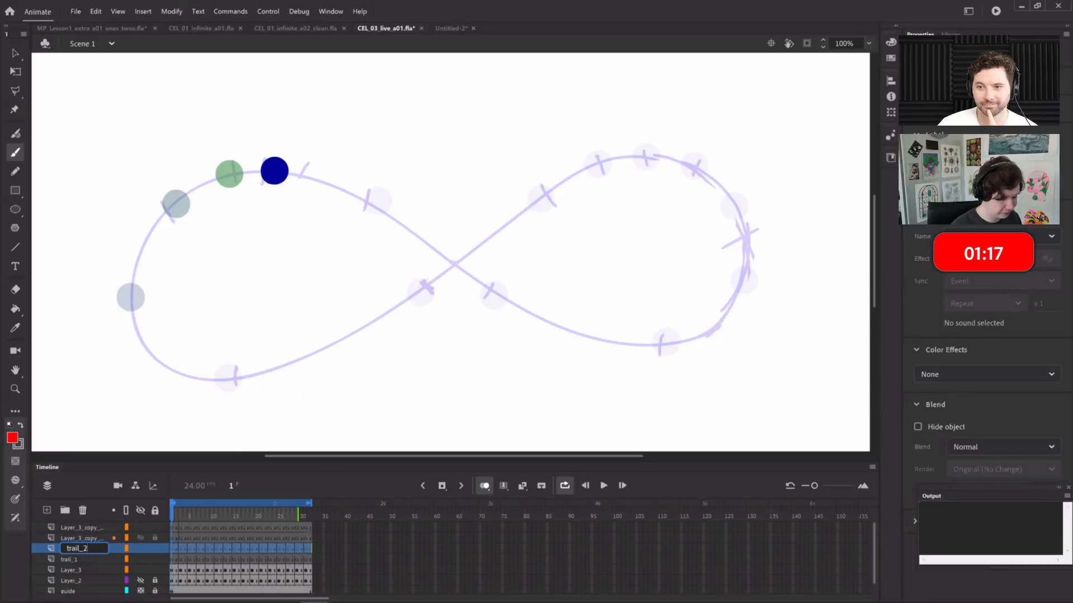
pyautogui.click(92, 559)
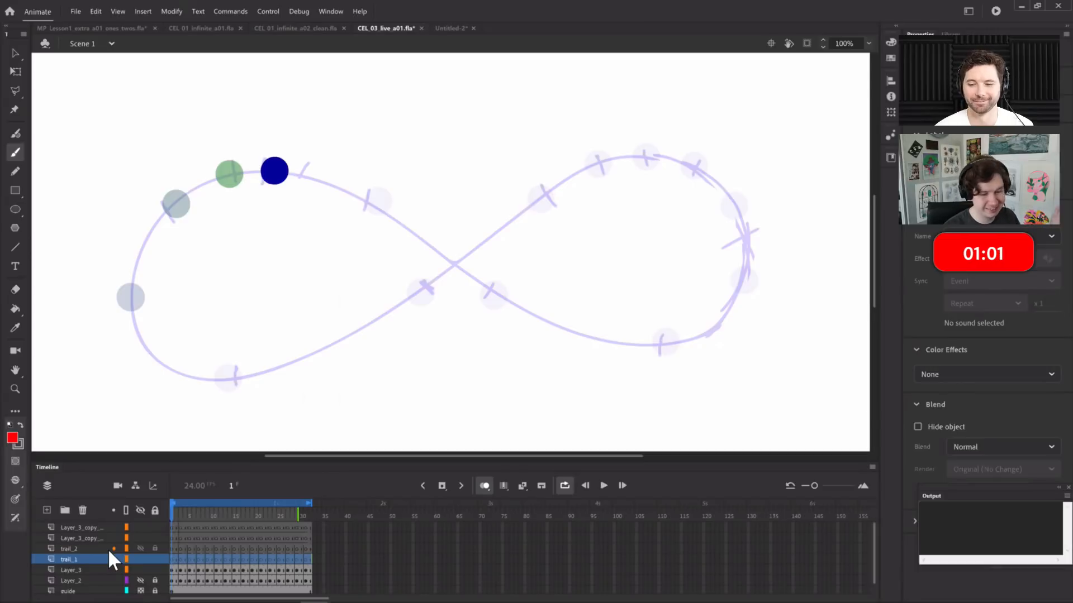
# Draw a red brush ring around the blue ball on frame 1 of the trail_1 layer
pyautogui.moveTo(206, 511); pyautogui.dragTo(173, 490)
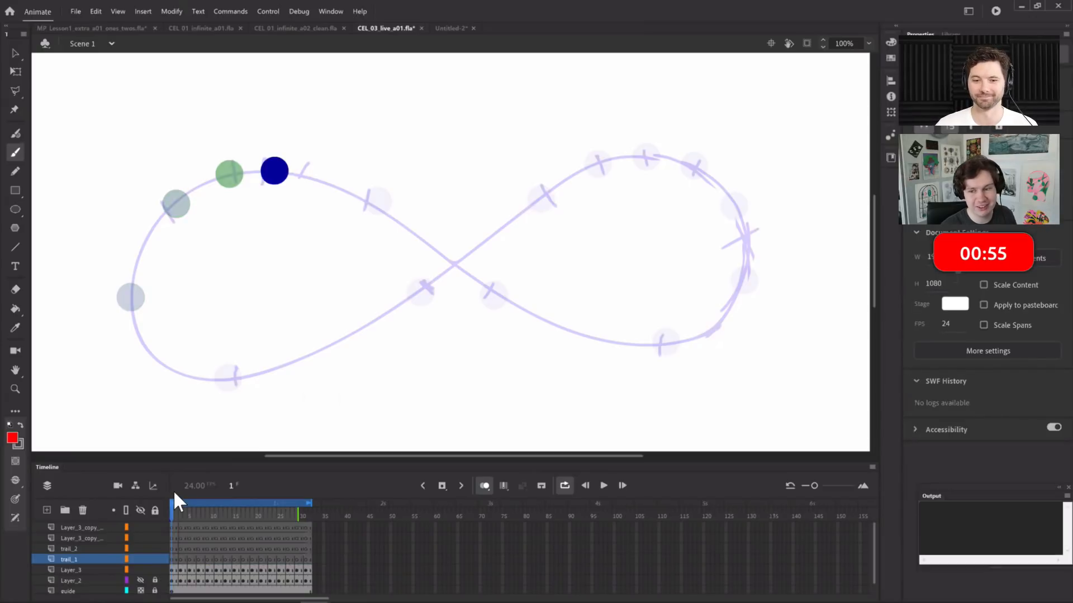
pyautogui.press('b')
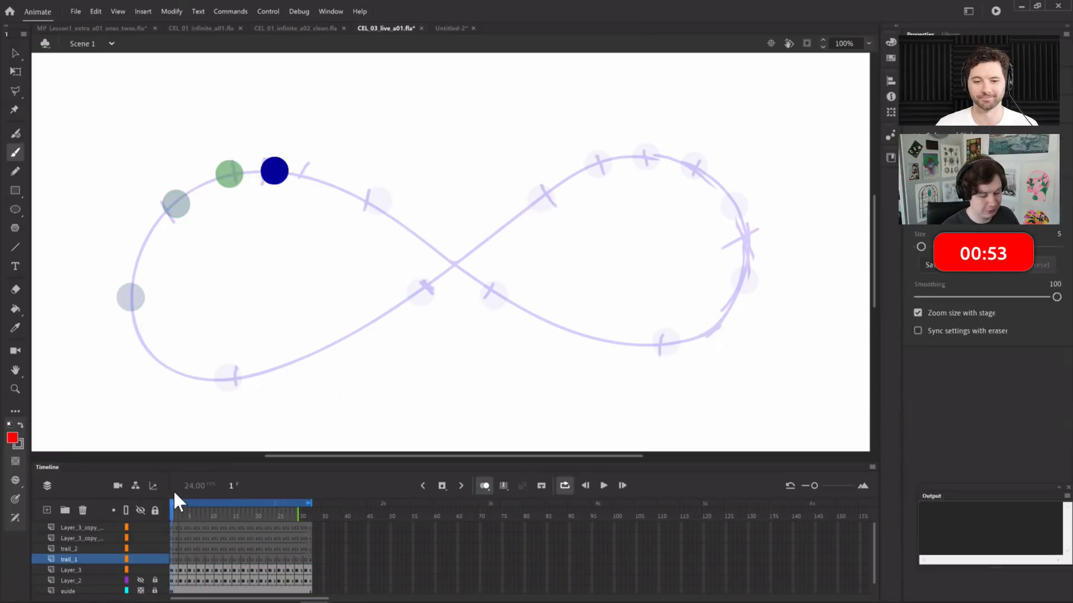
pyautogui.click(172, 559)
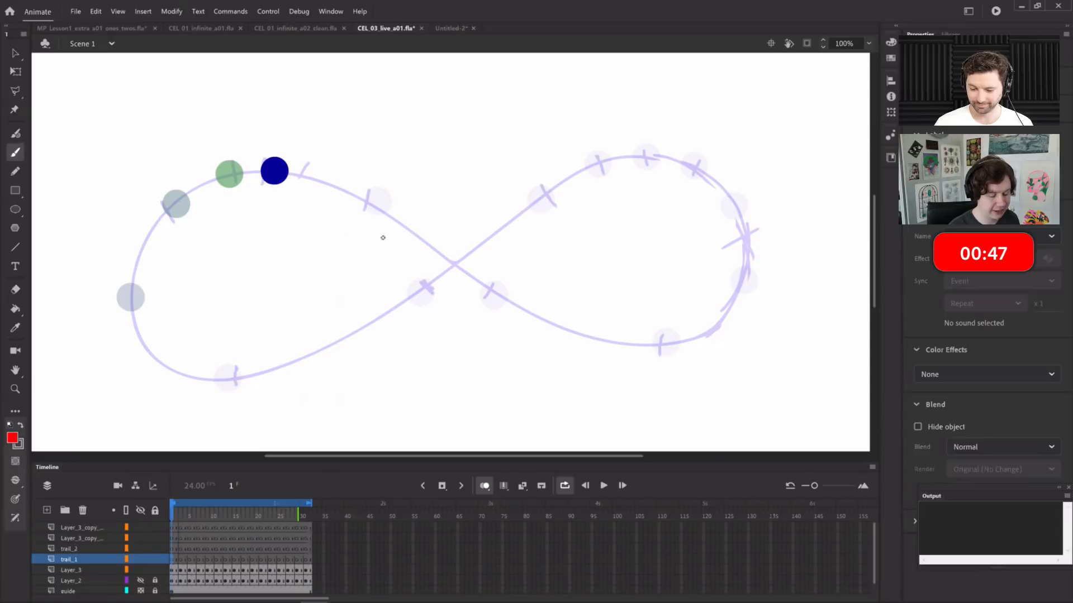
pyautogui.moveTo(259, 150)
pyautogui.mouseDown()
pyautogui.moveTo(276, 192)
pyautogui.moveTo(271, 185)
pyautogui.moveTo(294, 162)
pyautogui.moveTo(274, 145)
pyautogui.moveTo(301, 162)
pyautogui.moveTo(290, 188)
pyautogui.moveTo(305, 168)
pyautogui.moveTo(281, 157)
pyautogui.mouseUp()
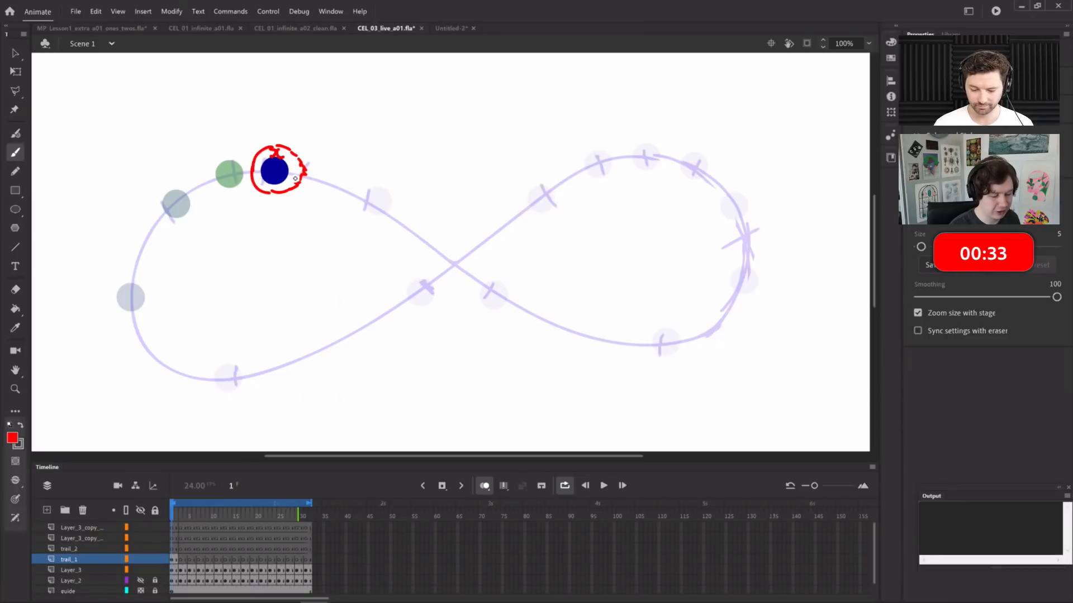
pyautogui.moveTo(204, 371)
pyautogui.mouseDown()
pyautogui.moveTo(239, 378)
pyautogui.moveTo(219, 403)
pyautogui.moveTo(237, 395)
pyautogui.moveTo(247, 360)
pyautogui.moveTo(210, 391)
pyautogui.moveTo(249, 364)
pyautogui.moveTo(229, 377)
pyautogui.moveTo(229, 368)
pyautogui.moveTo(230, 384)
pyautogui.moveTo(218, 372)
pyautogui.moveTo(228, 366)
pyautogui.moveTo(217, 395)
pyautogui.moveTo(175, 385)
pyautogui.moveTo(137, 347)
pyautogui.moveTo(193, 364)
pyautogui.mouseUp()
pyautogui.hotkey('ctrl', 'z')
pyautogui.hotkey('ctrl', 'z')
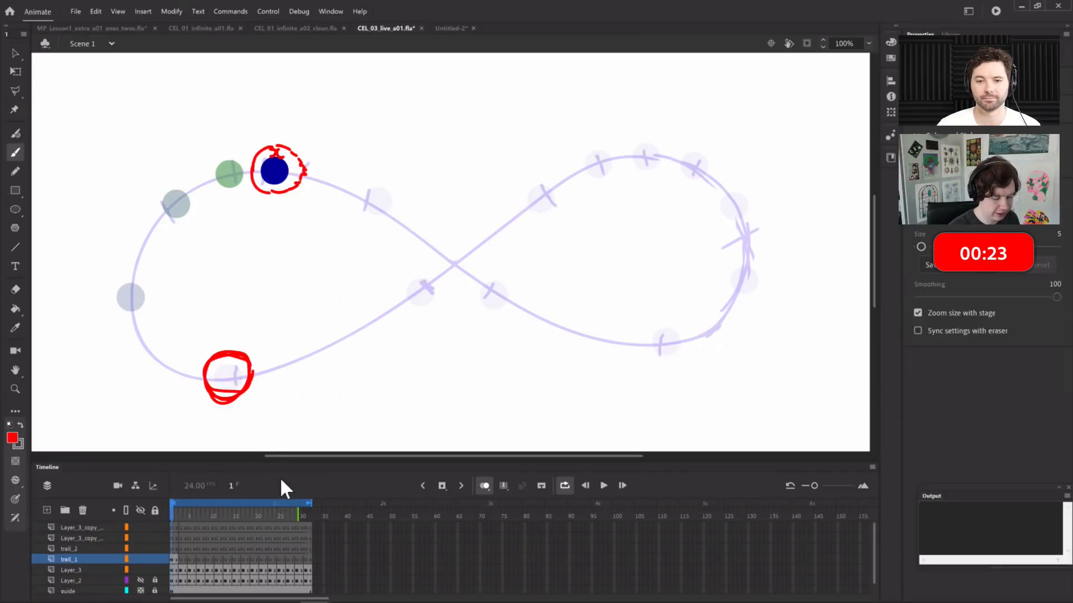
pyautogui.hotkey('ctrl', 'z')
pyautogui.hotkey('ctrl', 'z')
pyautogui.hotkey('ctrl', 'z')
pyautogui.hotkey('ctrl', 'z')
pyautogui.hotkey('ctrl', 'z')
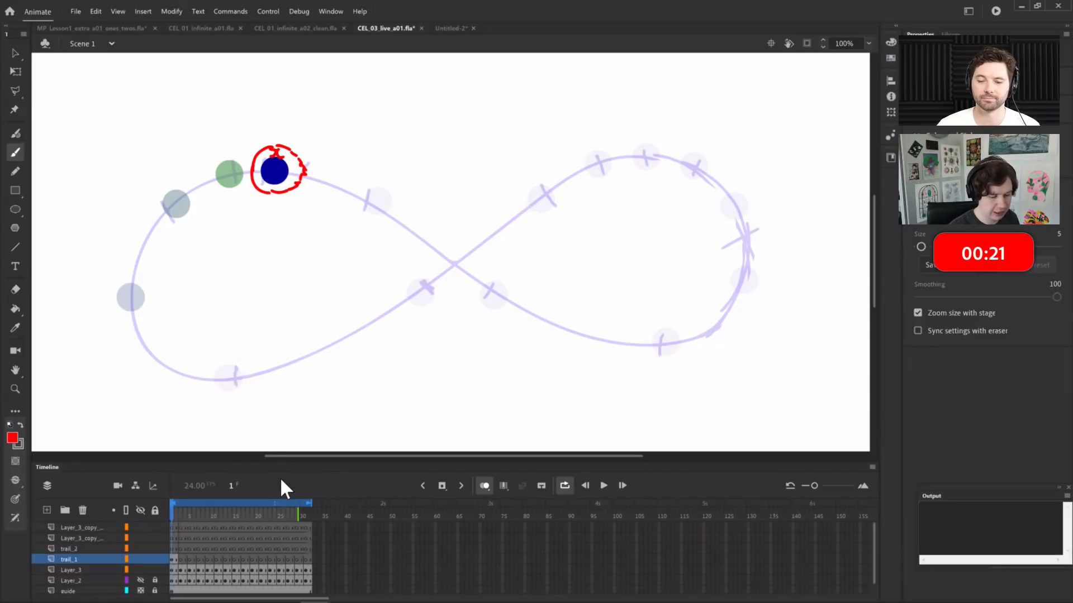
pyautogui.hotkey('ctrl', 'z')
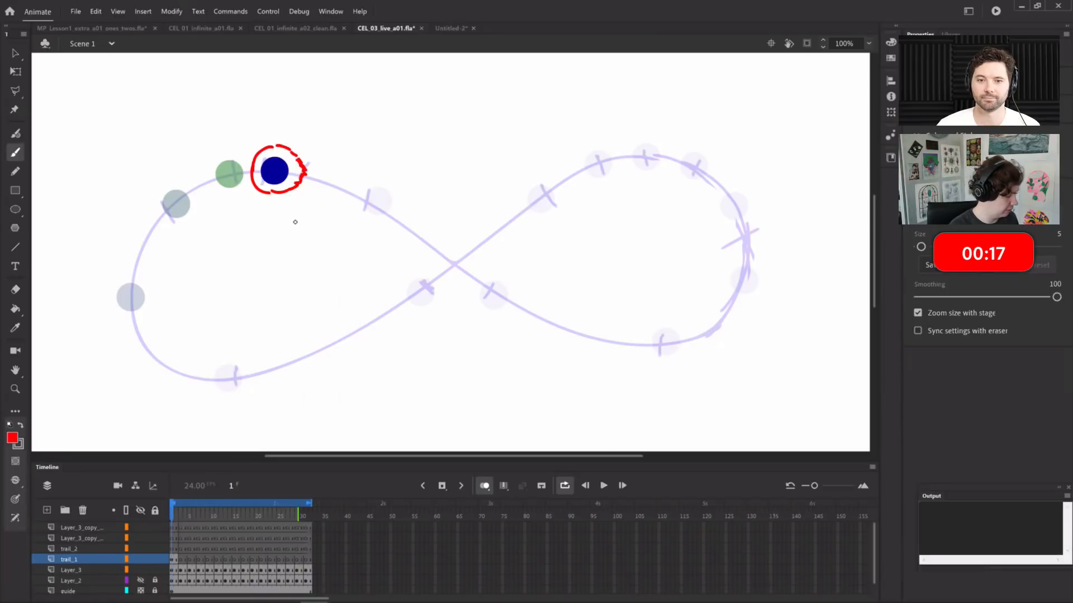
# Start a red outline around the far side and underside of the ball on frame 3 of trail_1
pyautogui.press('.')
pyautogui.press('.')
pyautogui.moveTo(226, 147)
pyautogui.mouseDown()
pyautogui.moveTo(215, 168)
pyautogui.moveTo(203, 165)
pyautogui.moveTo(235, 192)
pyautogui.moveTo(218, 191)
pyautogui.moveTo(241, 195)
pyautogui.mouseUp()
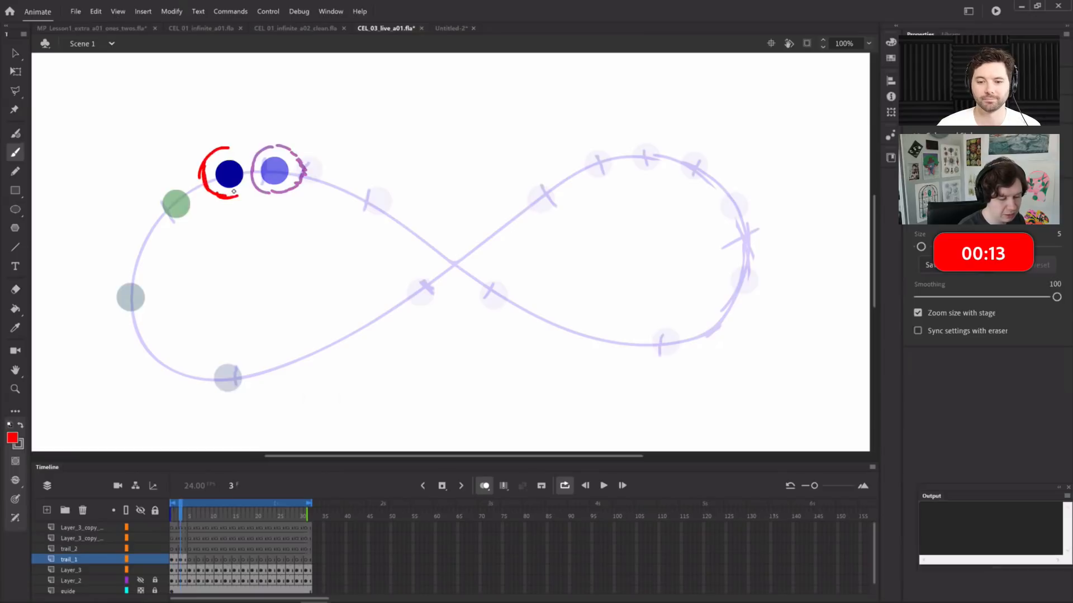
pyautogui.moveTo(251, 194); pyautogui.dragTo(208, 214)
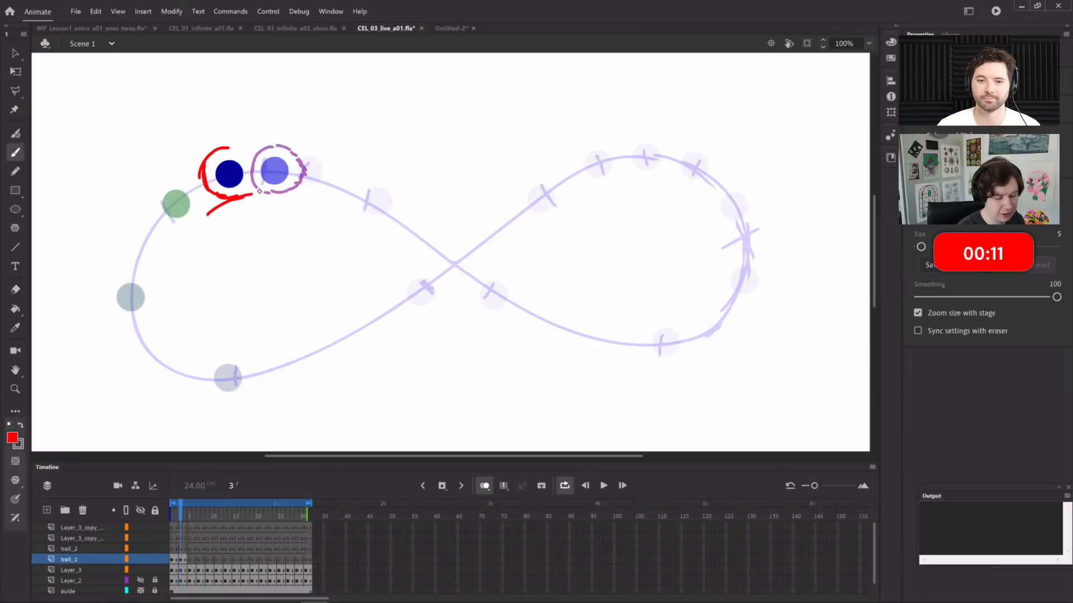
pyautogui.moveTo(217, 150)
pyautogui.mouseDown()
pyautogui.moveTo(192, 163)
pyautogui.moveTo(267, 144)
pyautogui.moveTo(144, 205)
pyautogui.moveTo(166, 287)
pyautogui.mouseUp()
pyautogui.moveTo(182, 161)
pyautogui.mouseDown()
pyautogui.moveTo(161, 190)
pyautogui.moveTo(143, 194)
pyautogui.moveTo(107, 305)
pyautogui.mouseUp()
pyautogui.moveTo(109, 235); pyautogui.dragTo(107, 324)
pyautogui.moveTo(165, 276); pyautogui.dragTo(186, 346)
pyautogui.moveTo(167, 257); pyautogui.dragTo(160, 330)
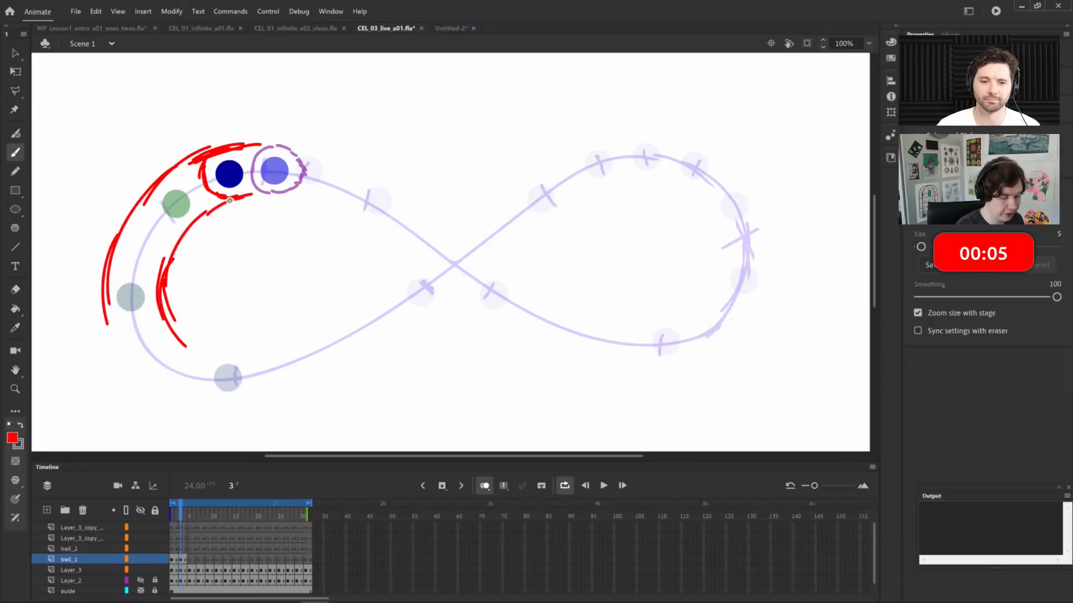
pyautogui.hotkey('ctrl', 'z')
pyautogui.hotkey('ctrl', 'z')
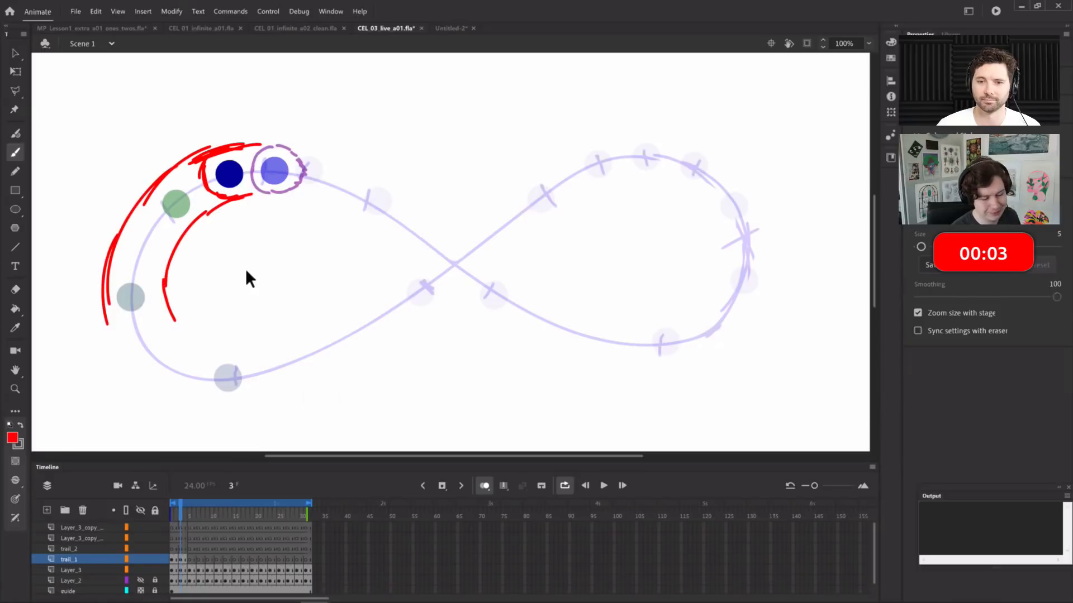
pyautogui.hotkey('ctrl', 'z')
pyautogui.hotkey('ctrl', 'z')
pyautogui.hotkey('ctrl', 'z')
pyautogui.hotkey('ctrl', 'z')
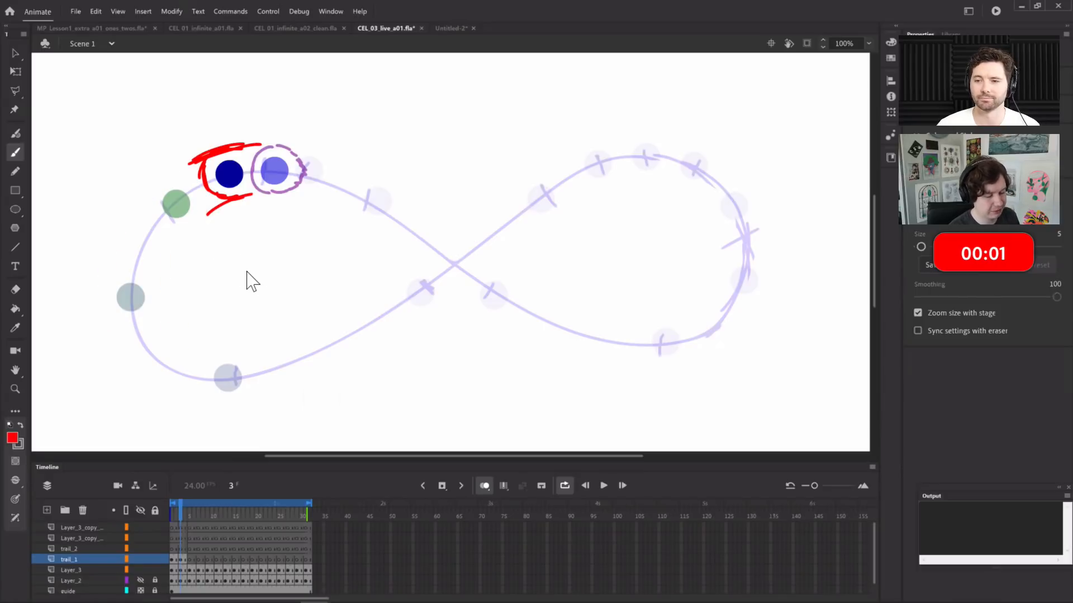
pyautogui.hotkey('ctrl', 'z')
pyautogui.hotkey('ctrl', 'z')
pyautogui.hotkey('ctrl', 'z')
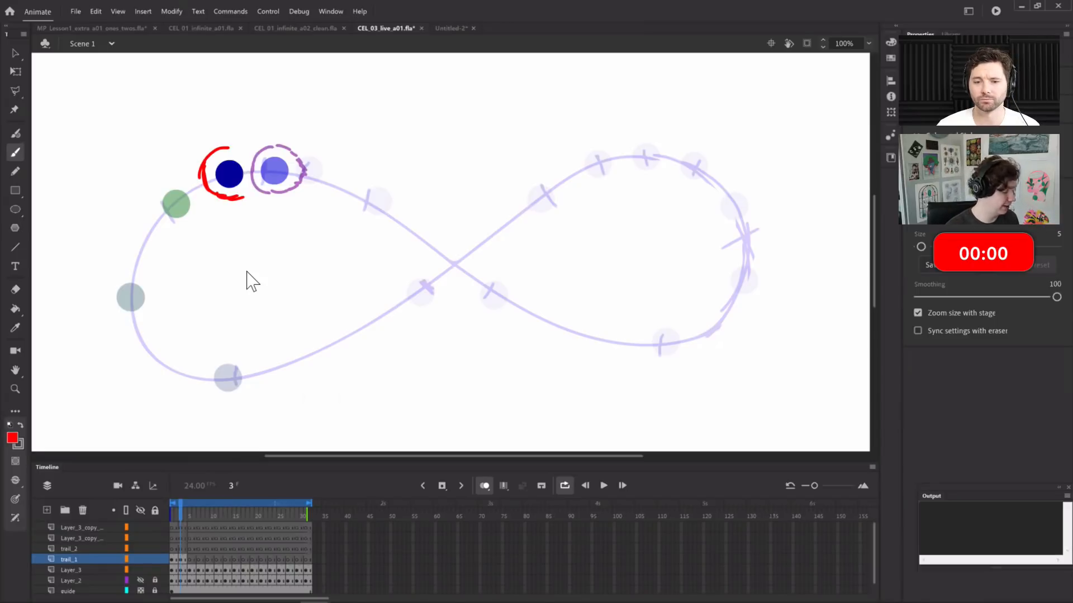
# Close the red ring around the frame 3 ball and outline the frame 5 ball with a short point towards the previous ball
pyautogui.moveTo(221, 148)
pyautogui.mouseDown()
pyautogui.moveTo(264, 167)
pyautogui.moveTo(246, 153)
pyautogui.moveTo(256, 165)
pyautogui.moveTo(239, 193)
pyautogui.moveTo(257, 162)
pyautogui.mouseUp()
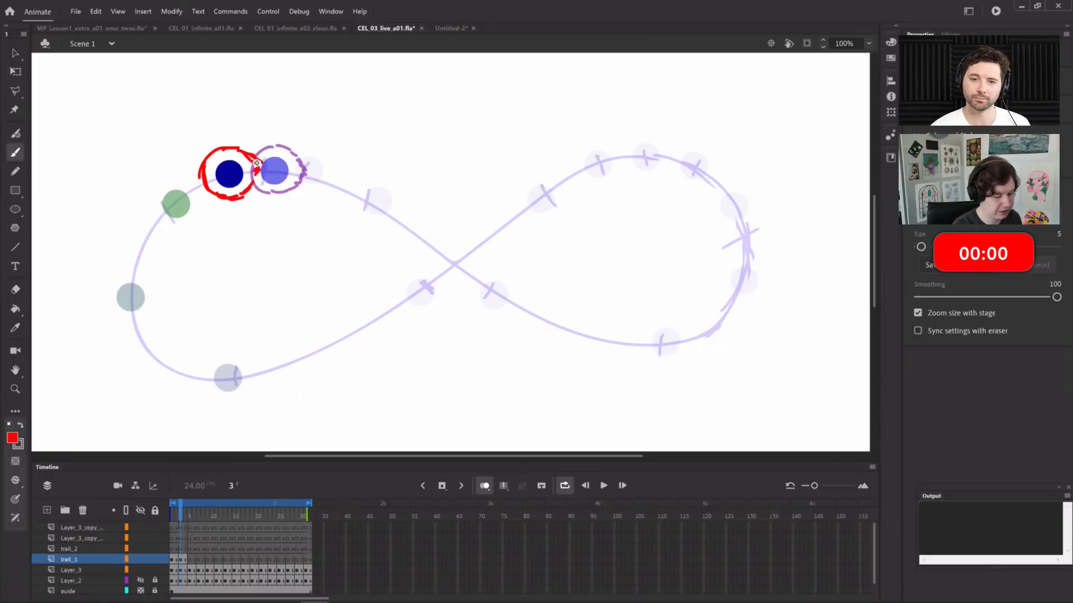
pyautogui.press('.')
pyautogui.press('.')
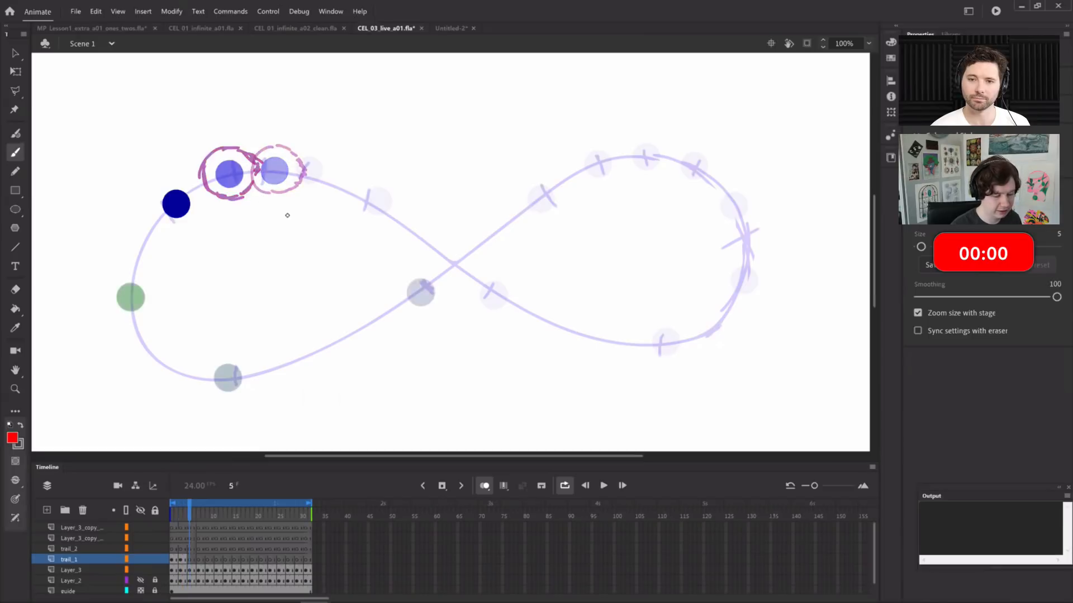
pyautogui.moveTo(175, 176)
pyautogui.mouseDown()
pyautogui.moveTo(147, 207)
pyautogui.moveTo(156, 228)
pyautogui.moveTo(170, 231)
pyautogui.moveTo(211, 182)
pyautogui.moveTo(178, 231)
pyautogui.moveTo(205, 209)
pyautogui.mouseUp()
# Draw a red teardrop outline around the ball on frame 7, with its tip pointing back along the path
pyautogui.press('.')
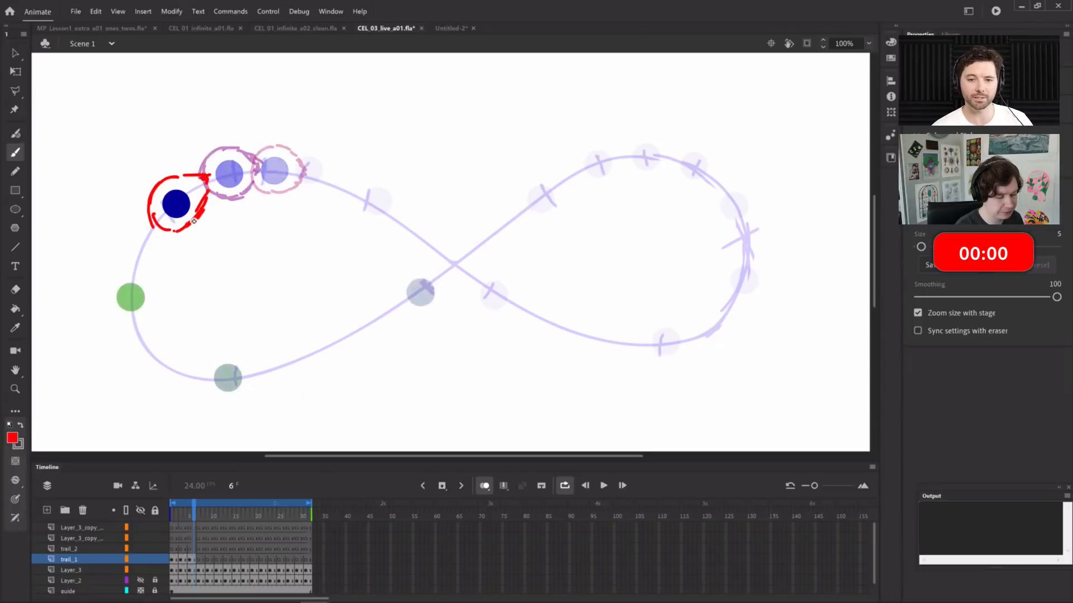
pyautogui.press('.')
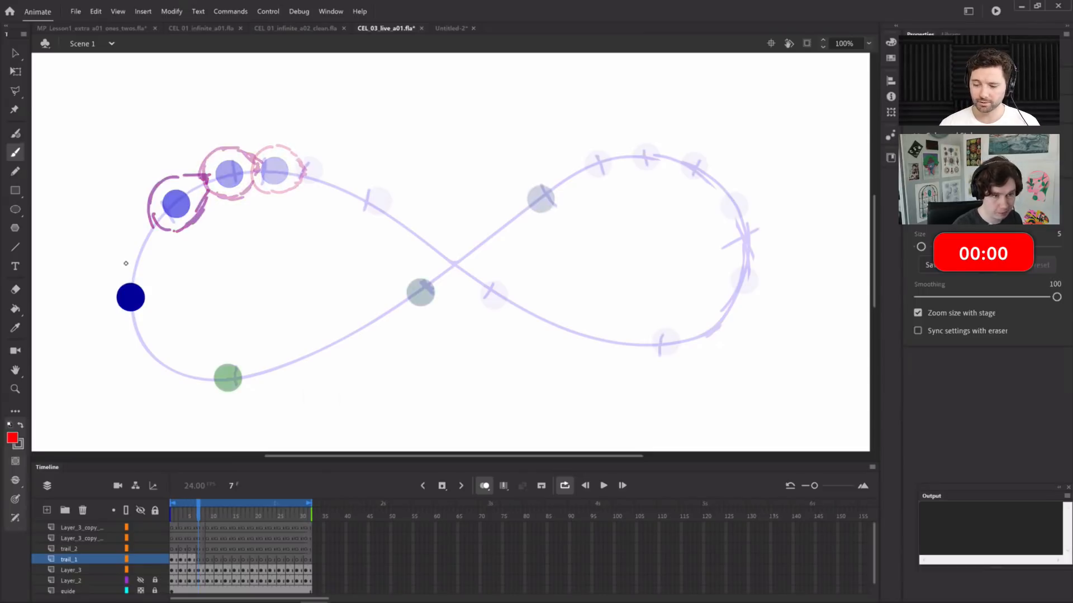
pyautogui.moveTo(117, 272)
pyautogui.mouseDown()
pyautogui.moveTo(106, 301)
pyautogui.moveTo(101, 287)
pyautogui.moveTo(116, 319)
pyautogui.moveTo(136, 323)
pyautogui.moveTo(153, 286)
pyautogui.mouseUp()
pyautogui.moveTo(122, 261)
pyautogui.mouseDown()
pyautogui.moveTo(106, 302)
pyautogui.moveTo(115, 268)
pyautogui.moveTo(134, 256)
pyautogui.mouseUp()
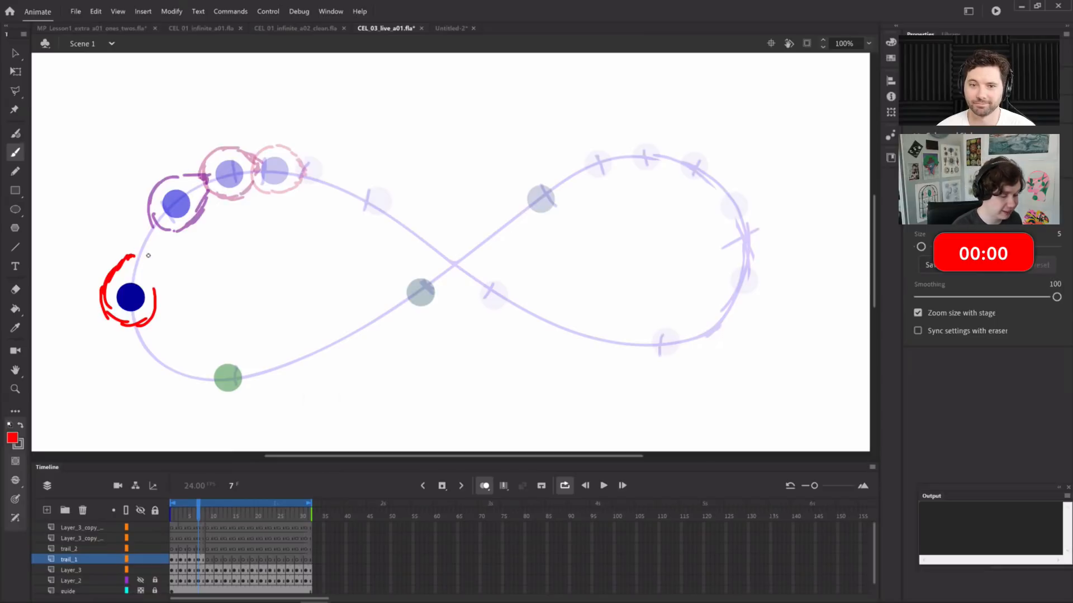
pyautogui.moveTo(122, 264)
pyautogui.mouseDown()
pyautogui.moveTo(145, 248)
pyautogui.moveTo(156, 294)
pyautogui.mouseUp()
# Draw a red teardrop around the ball on frame 9, its long tail curving back to the frame 7 outline
pyautogui.press('.')
pyautogui.press('.')
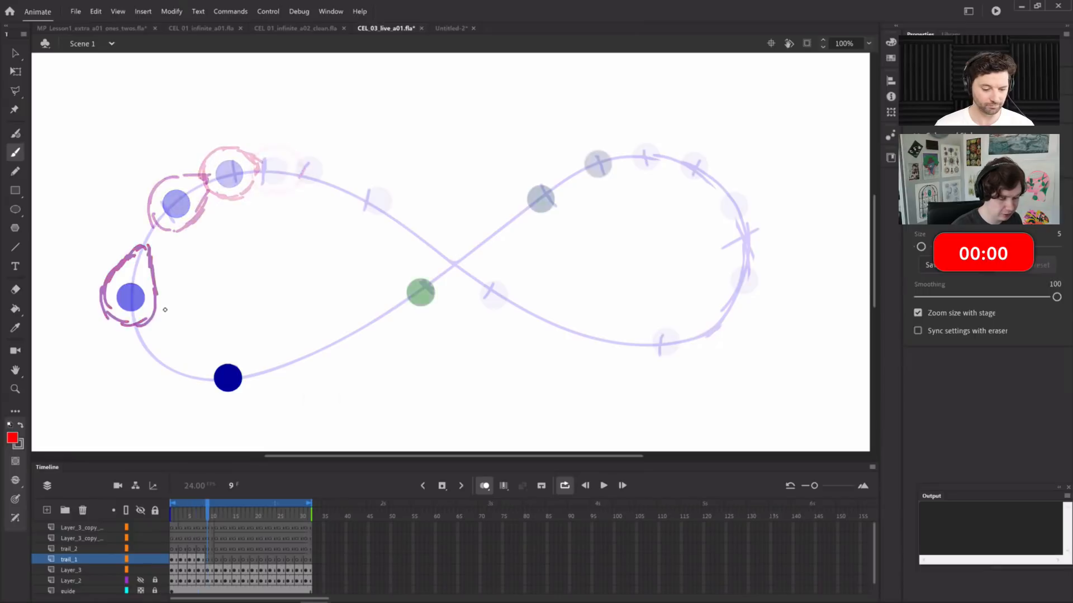
pyautogui.moveTo(216, 350); pyautogui.dragTo(245, 353)
pyautogui.moveTo(250, 400); pyautogui.dragTo(217, 412)
pyautogui.moveTo(132, 325)
pyautogui.mouseDown()
pyautogui.moveTo(166, 348)
pyautogui.moveTo(216, 350)
pyautogui.moveTo(256, 391)
pyautogui.moveTo(209, 403)
pyautogui.mouseUp()
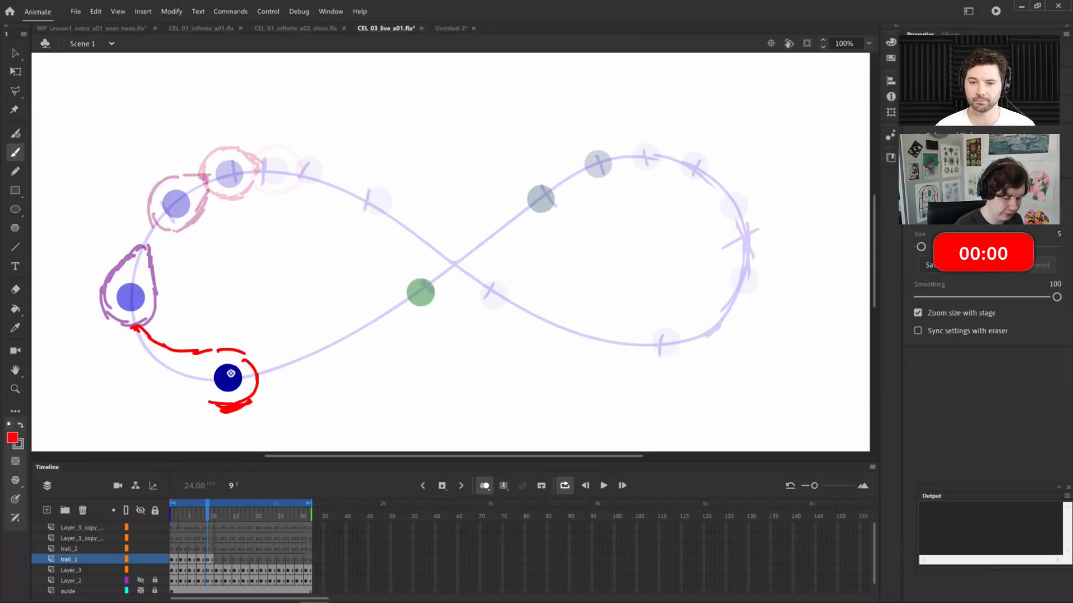
pyautogui.moveTo(134, 325); pyautogui.dragTo(132, 325)
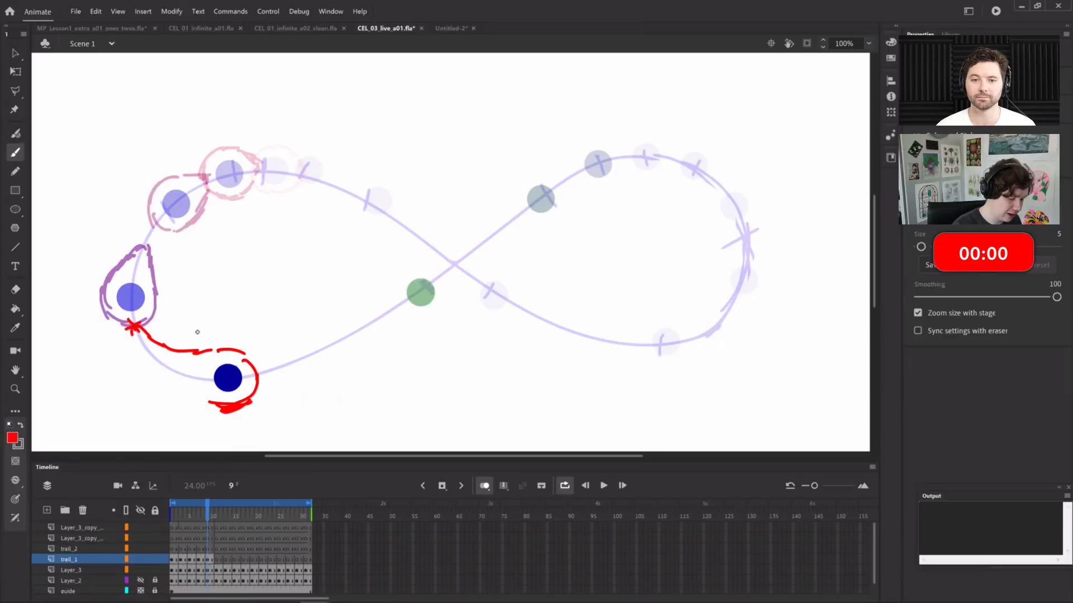
pyautogui.moveTo(132, 330)
pyautogui.mouseDown()
pyautogui.moveTo(153, 368)
pyautogui.moveTo(228, 408)
pyautogui.mouseUp()
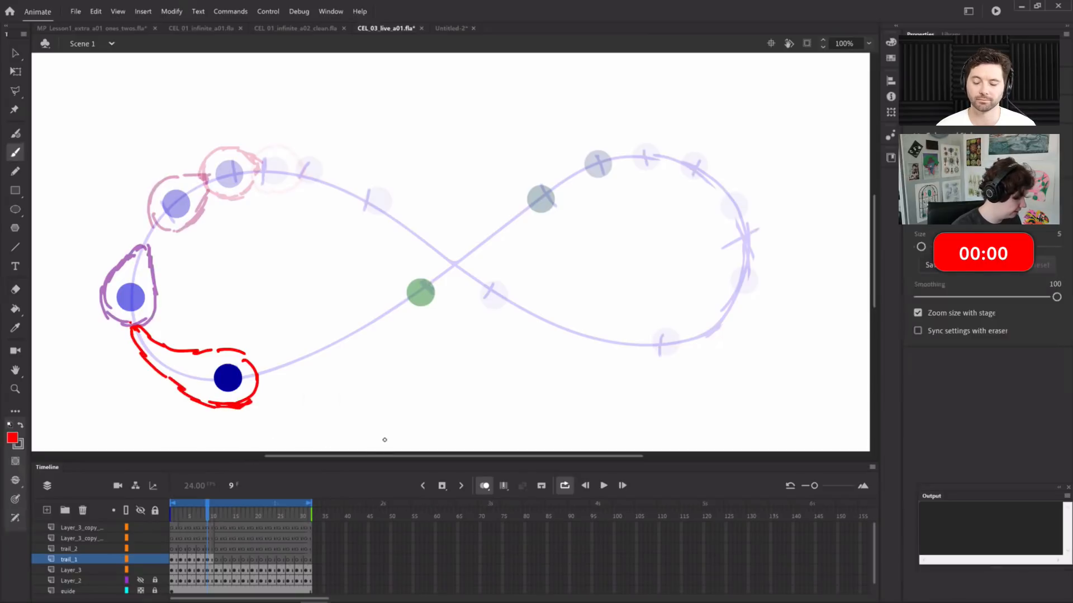
# Extend the frame 7 teardrop's tail up to the frame 5 outline and clean up the old inner lines
pyautogui.press(',')
pyautogui.press(',')
pyautogui.moveTo(116, 267)
pyautogui.mouseDown()
pyautogui.moveTo(153, 228)
pyautogui.moveTo(154, 287)
pyautogui.mouseUp()
pyautogui.press('e')
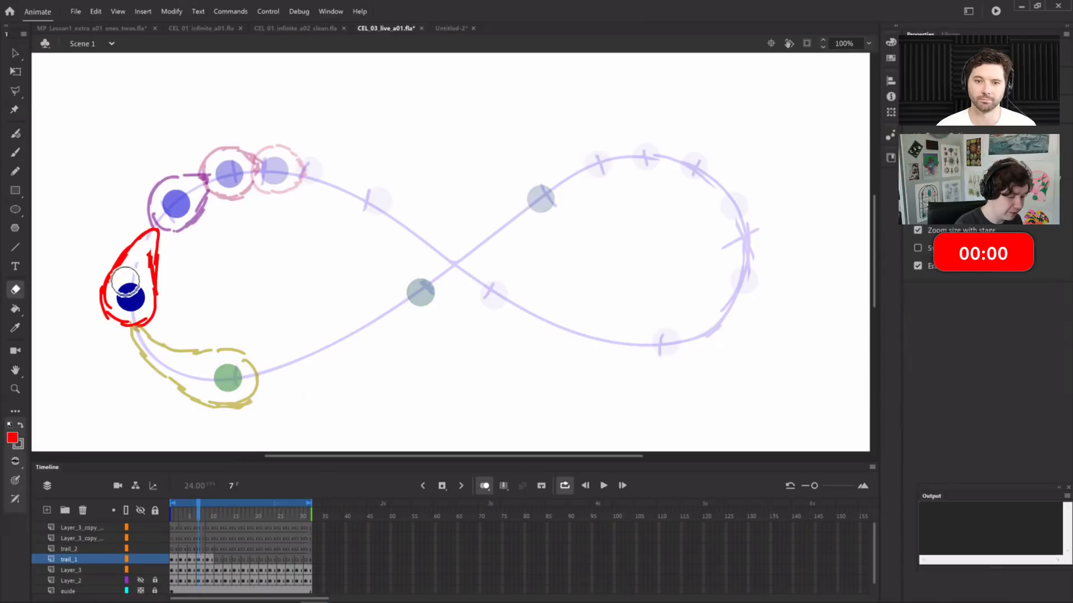
pyautogui.press('b')
pyautogui.press('.')
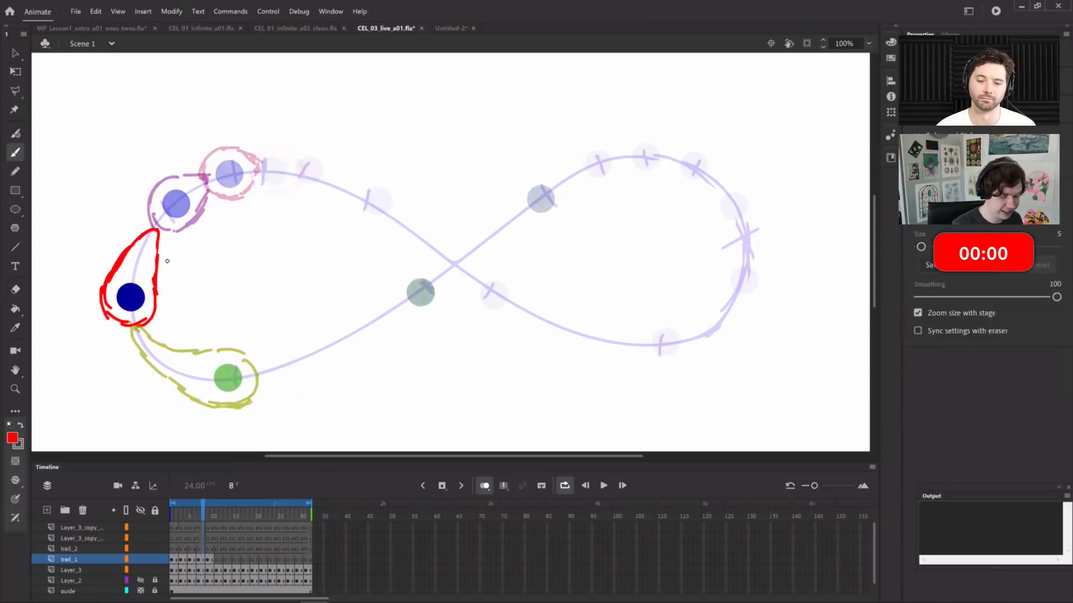
pyautogui.press('.')
pyautogui.press('.')
pyautogui.press(',')
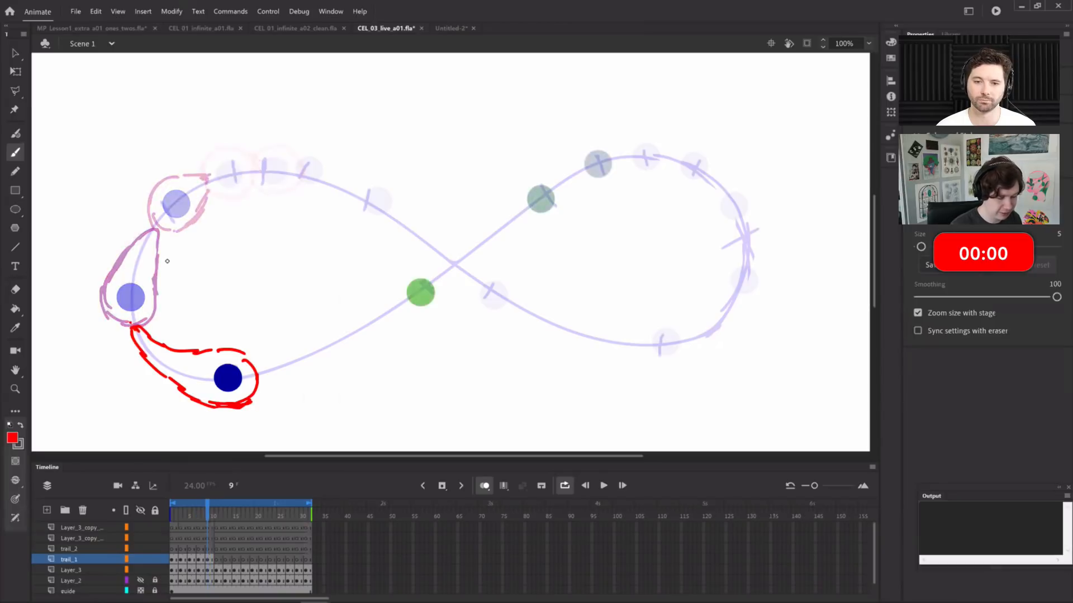
pyautogui.press(',')
pyautogui.moveTo(109, 278); pyautogui.dragTo(150, 228)
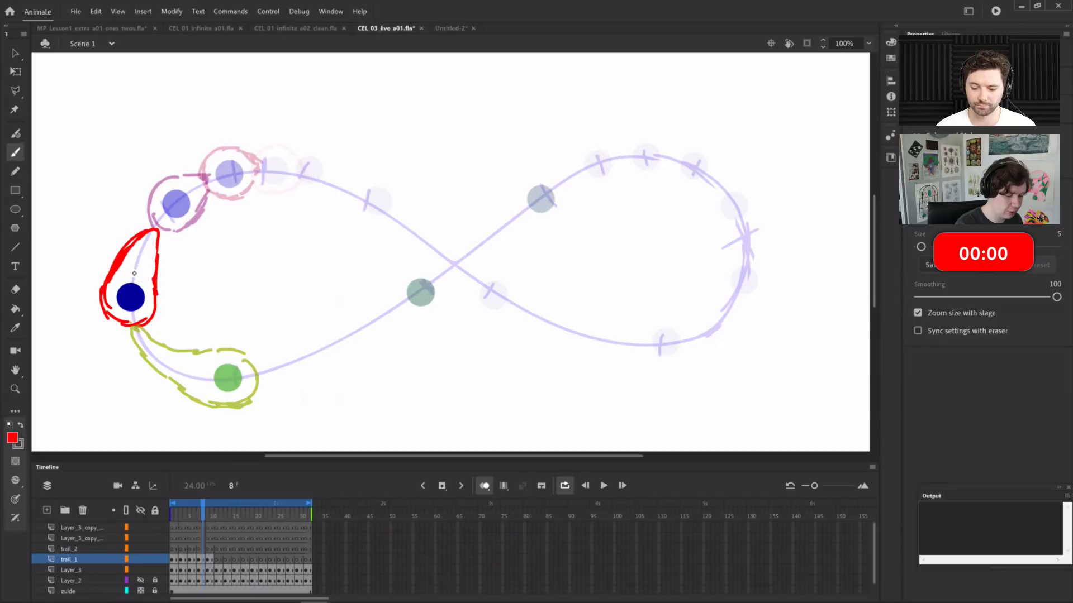
pyautogui.hotkey('ctrl', 'z')
pyautogui.moveTo(115, 273); pyautogui.dragTo(148, 279)
pyautogui.hotkey('ctrl', 'z')
# Redraw the frame 7 tail narrower, curving along the guide path to meet the frame 5 outline
pyautogui.press(',')
pyautogui.moveTo(144, 254)
pyautogui.mouseDown()
pyautogui.moveTo(150, 241)
pyautogui.moveTo(143, 280)
pyautogui.moveTo(156, 245)
pyautogui.mouseUp()
pyautogui.press('e')
pyautogui.press('b')
pyautogui.moveTo(154, 296); pyautogui.dragTo(158, 238)
pyautogui.moveTo(112, 286)
pyautogui.mouseDown()
pyautogui.moveTo(126, 243)
pyautogui.moveTo(158, 226)
pyautogui.mouseUp()
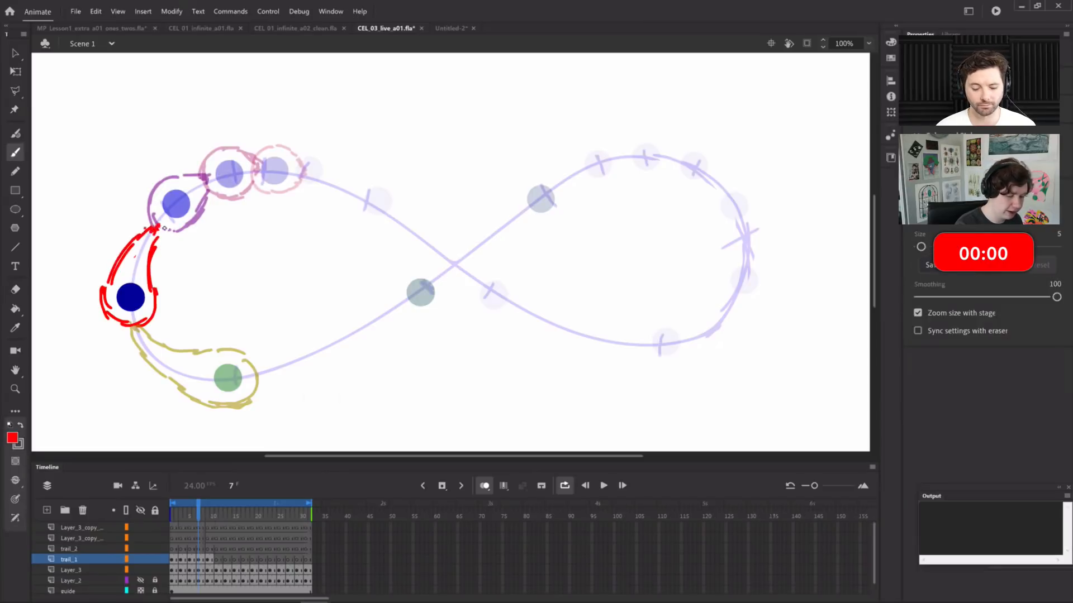
# Draw a red teardrop around the ball on frame 11, with its tail tapering back onto the guide path
pyautogui.press('.')
pyautogui.press('.')
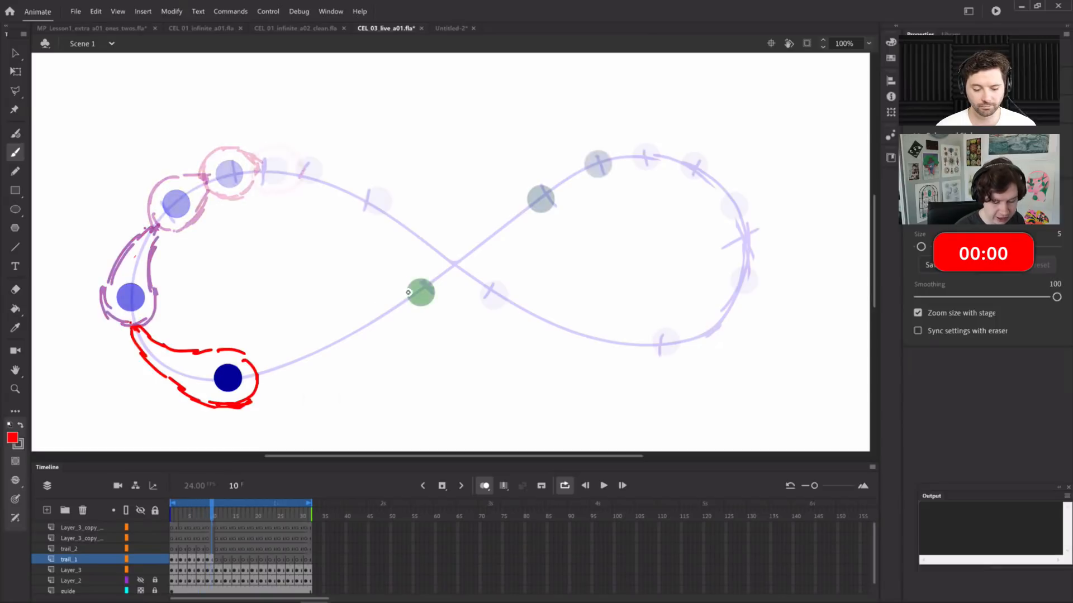
pyautogui.press('.')
pyautogui.press('.')
pyautogui.moveTo(420, 268)
pyautogui.mouseDown()
pyautogui.moveTo(448, 292)
pyautogui.moveTo(428, 317)
pyautogui.moveTo(400, 324)
pyautogui.moveTo(411, 323)
pyautogui.mouseUp()
pyautogui.moveTo(447, 298)
pyautogui.mouseDown()
pyautogui.moveTo(409, 323)
pyautogui.moveTo(437, 307)
pyautogui.mouseUp()
pyautogui.moveTo(422, 267)
pyautogui.mouseDown()
pyautogui.moveTo(397, 279)
pyautogui.moveTo(365, 329)
pyautogui.moveTo(399, 324)
pyautogui.mouseUp()
# Erase the long tail of the frame 9 teardrop and redraw it as a short point on the guide path
pyautogui.press(',')
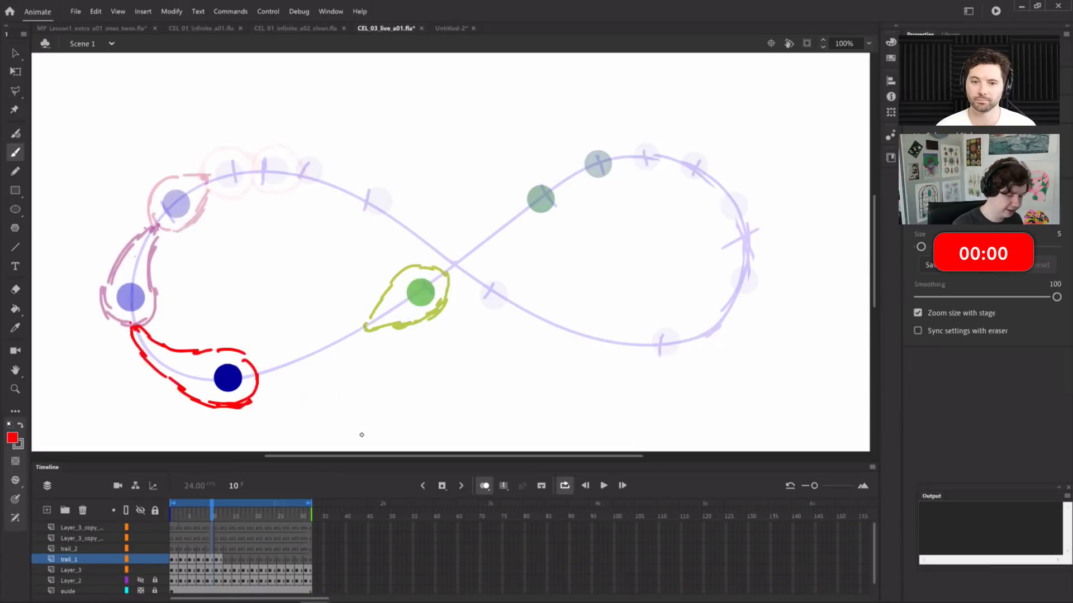
pyautogui.press(',')
pyautogui.press('e')
pyautogui.moveTo(136, 350)
pyautogui.mouseDown()
pyautogui.moveTo(158, 359)
pyautogui.moveTo(200, 339)
pyautogui.mouseUp()
pyautogui.hotkey('ctrl', 'z')
pyautogui.press('b')
pyautogui.moveTo(175, 372)
pyautogui.mouseDown()
pyautogui.moveTo(201, 380)
pyautogui.moveTo(183, 376)
pyautogui.moveTo(207, 352)
pyautogui.moveTo(179, 374)
pyautogui.moveTo(201, 387)
pyautogui.mouseUp()
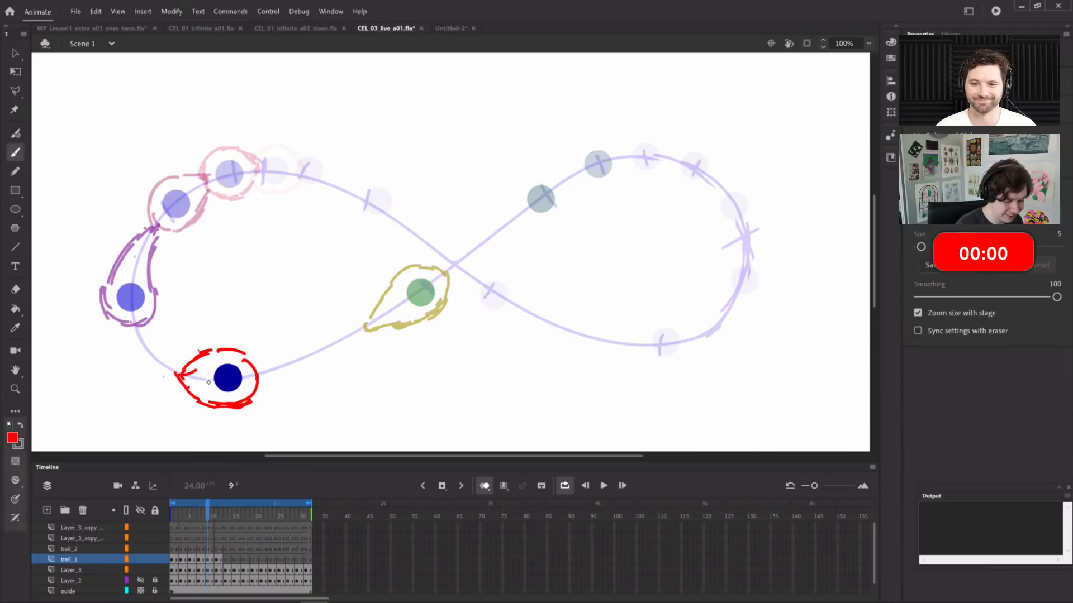
# Shorten the frame 7 teardrop's tail to a short point just above the ball
pyautogui.press(',')
pyautogui.press(',')
pyautogui.press('e')
pyautogui.moveTo(126, 254)
pyautogui.mouseDown()
pyautogui.moveTo(137, 229)
pyautogui.moveTo(155, 259)
pyautogui.moveTo(134, 255)
pyautogui.moveTo(152, 280)
pyautogui.mouseUp()
pyautogui.press('b')
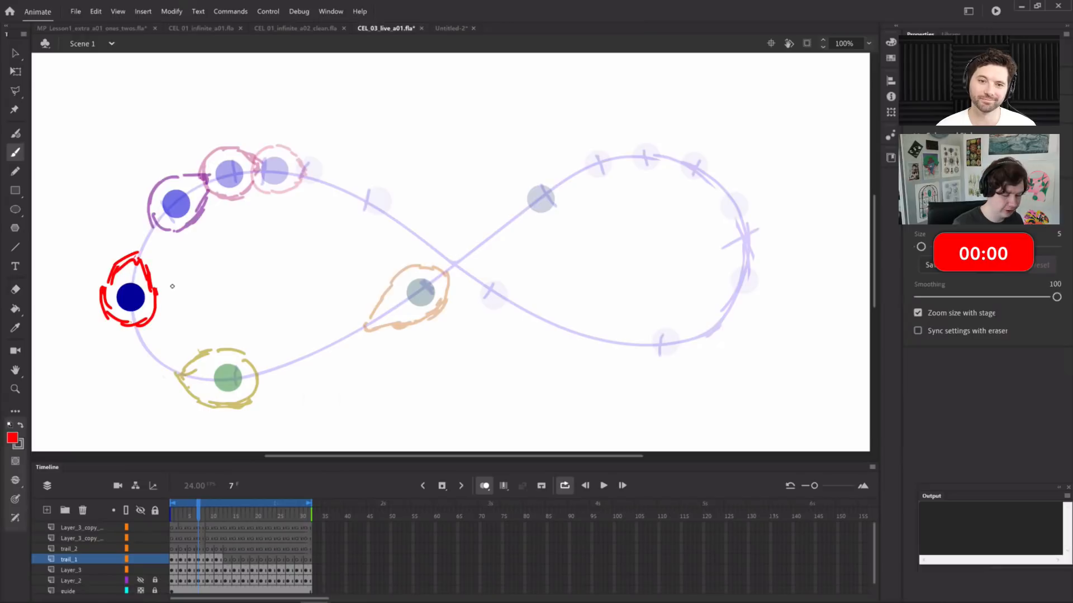
# Draw a red teardrop around the ball on frame 13 of trail_1, tapering back along the guide path
pyautogui.press('.')
pyautogui.press('.')
pyautogui.press('.')
pyautogui.press('.')
pyautogui.press('.')
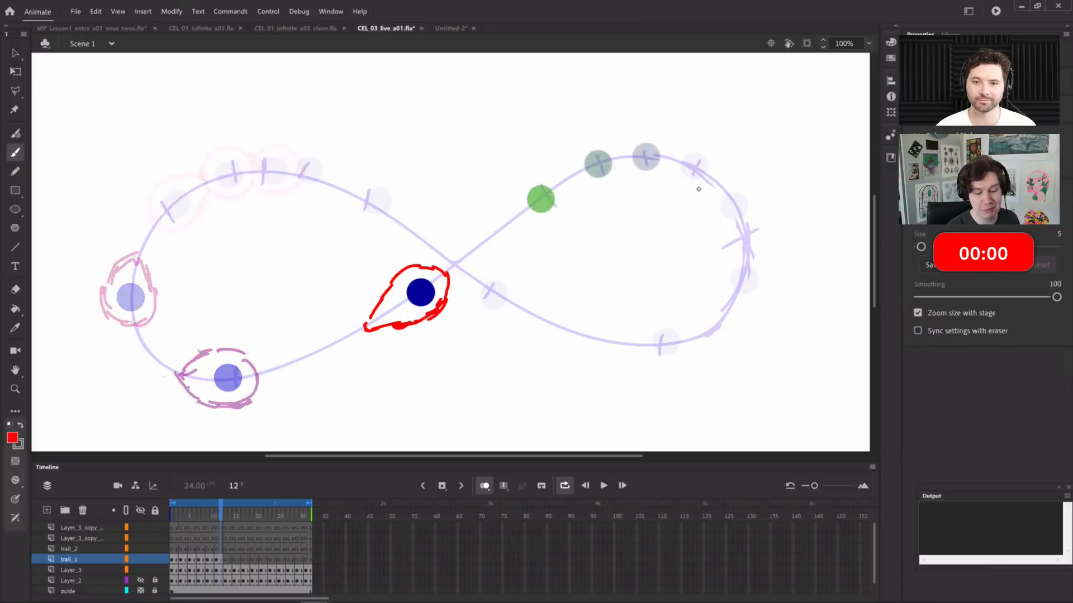
pyautogui.press('.')
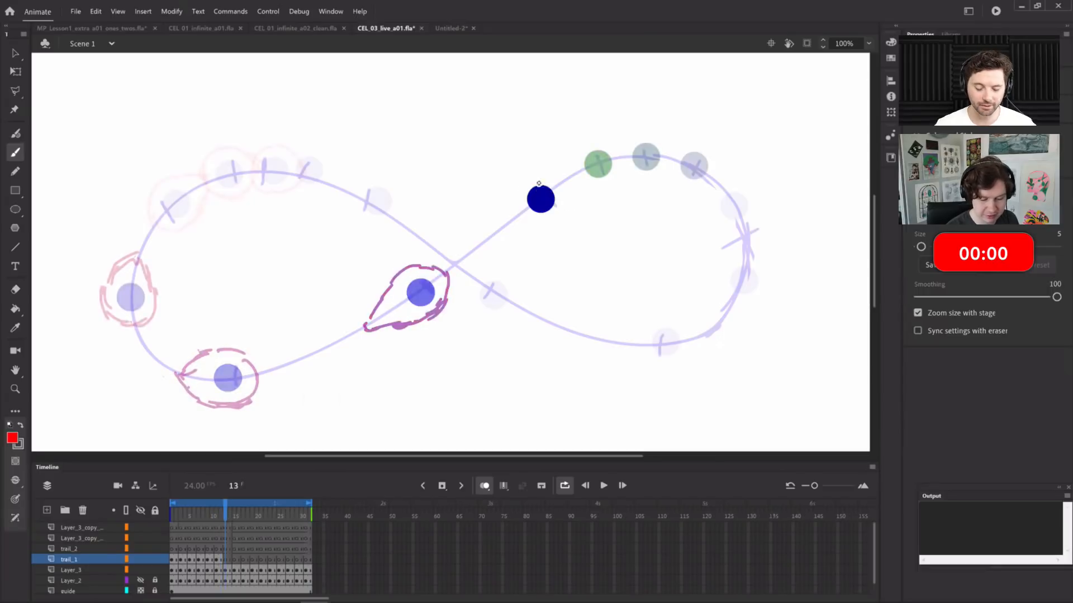
pyautogui.moveTo(558, 175)
pyautogui.mouseDown()
pyautogui.moveTo(573, 190)
pyautogui.moveTo(566, 215)
pyautogui.mouseUp()
pyautogui.moveTo(505, 233); pyautogui.dragTo(557, 222)
pyautogui.moveTo(547, 168)
pyautogui.mouseDown()
pyautogui.moveTo(508, 198)
pyautogui.moveTo(500, 234)
pyautogui.moveTo(565, 216)
pyautogui.mouseUp()
# Draw a red outline around the ball on frame 15, with a short point towards the frame 13 outline
pyautogui.press('.')
pyautogui.press('.')
pyautogui.moveTo(619, 141); pyautogui.dragTo(629, 167)
pyautogui.moveTo(579, 192); pyautogui.dragTo(596, 193)
pyautogui.moveTo(631, 148); pyautogui.dragTo(626, 173)
pyautogui.moveTo(594, 194); pyautogui.dragTo(607, 192)
pyautogui.moveTo(587, 137)
pyautogui.mouseDown()
pyautogui.moveTo(628, 148)
pyautogui.moveTo(610, 167)
pyautogui.moveTo(568, 165)
pyautogui.moveTo(571, 192)
pyautogui.moveTo(603, 191)
pyautogui.mouseUp()
# Outline the ball on frame 17 in red with a short point towards the previous ball, and advance to frame 19
pyautogui.press('.')
pyautogui.press('.')
pyautogui.moveTo(657, 130)
pyautogui.mouseDown()
pyautogui.moveTo(631, 184)
pyautogui.moveTo(671, 163)
pyautogui.moveTo(669, 172)
pyautogui.moveTo(643, 187)
pyautogui.moveTo(620, 180)
pyautogui.moveTo(629, 183)
pyautogui.moveTo(619, 138)
pyautogui.moveTo(654, 123)
pyautogui.moveTo(609, 150)
pyautogui.moveTo(628, 181)
pyautogui.mouseUp()
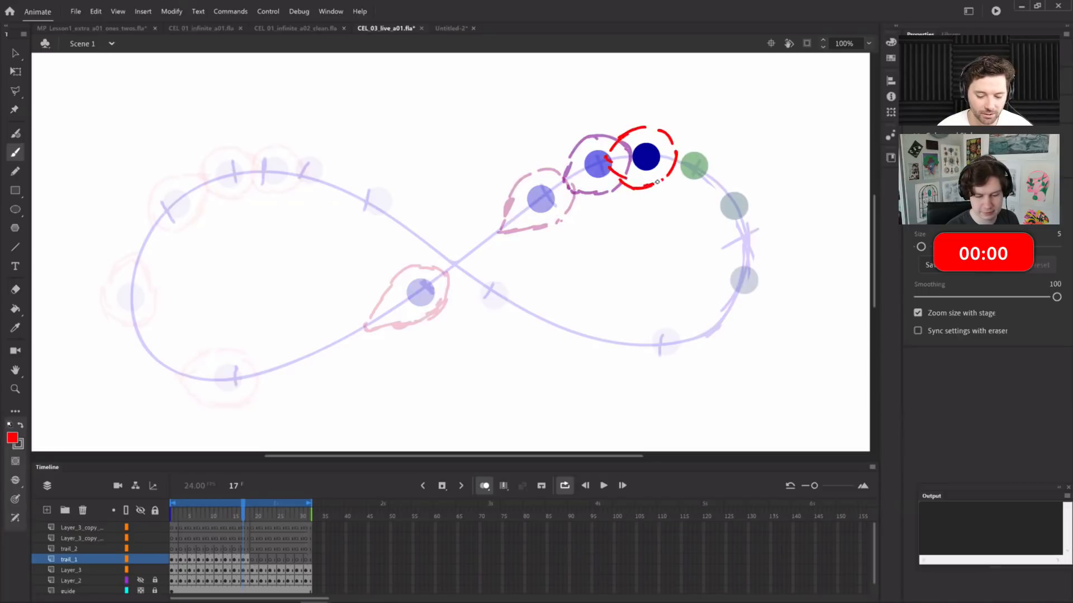
pyautogui.press('.')
pyautogui.press('.')
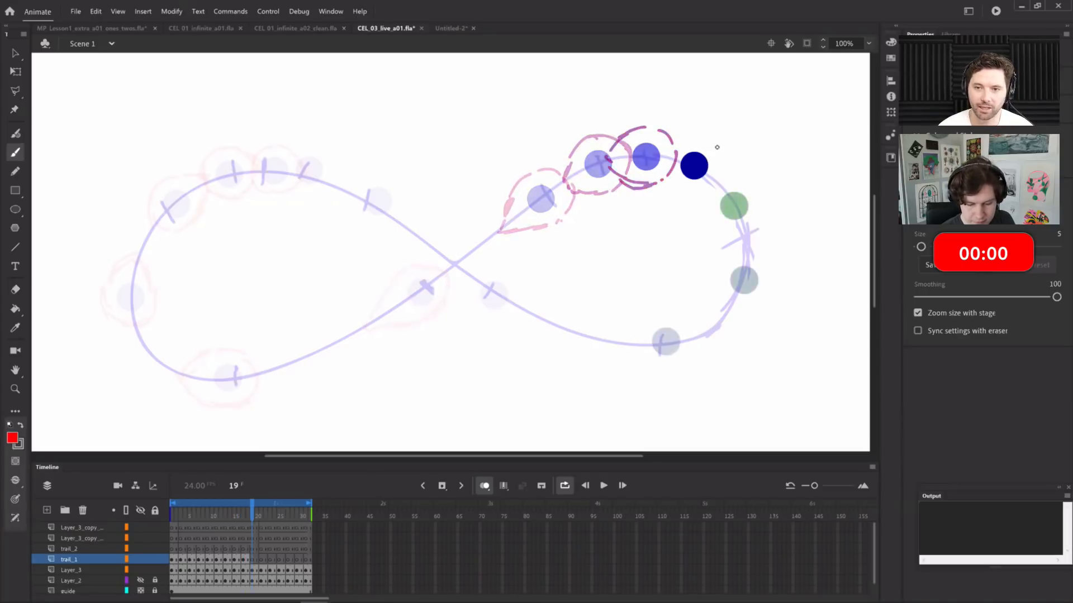
# Draw a red outline around the ball on frame 19 with a short point towards the previous ball, and advance to frame 21
pyautogui.moveTo(676, 193)
pyautogui.mouseDown()
pyautogui.moveTo(726, 172)
pyautogui.moveTo(722, 144)
pyautogui.moveTo(709, 135)
pyautogui.moveTo(654, 150)
pyautogui.moveTo(675, 189)
pyautogui.mouseUp()
pyautogui.moveTo(706, 138)
pyautogui.mouseDown()
pyautogui.moveTo(725, 162)
pyautogui.moveTo(692, 131)
pyautogui.moveTo(668, 136)
pyautogui.mouseUp()
pyautogui.press('.')
pyautogui.press('.')
# Outline the ball on frame 21 of trail_1 in red with a short point towards the frame 19 ball
pyautogui.moveTo(702, 204)
pyautogui.mouseDown()
pyautogui.moveTo(738, 234)
pyautogui.moveTo(763, 217)
pyautogui.moveTo(743, 176)
pyautogui.moveTo(722, 171)
pyautogui.moveTo(706, 191)
pyautogui.mouseUp()
pyautogui.moveTo(706, 185)
pyautogui.mouseDown()
pyautogui.moveTo(708, 209)
pyautogui.moveTo(735, 170)
pyautogui.mouseUp()
pyautogui.moveTo(749, 180); pyautogui.dragTo(765, 197)
pyautogui.press('.')
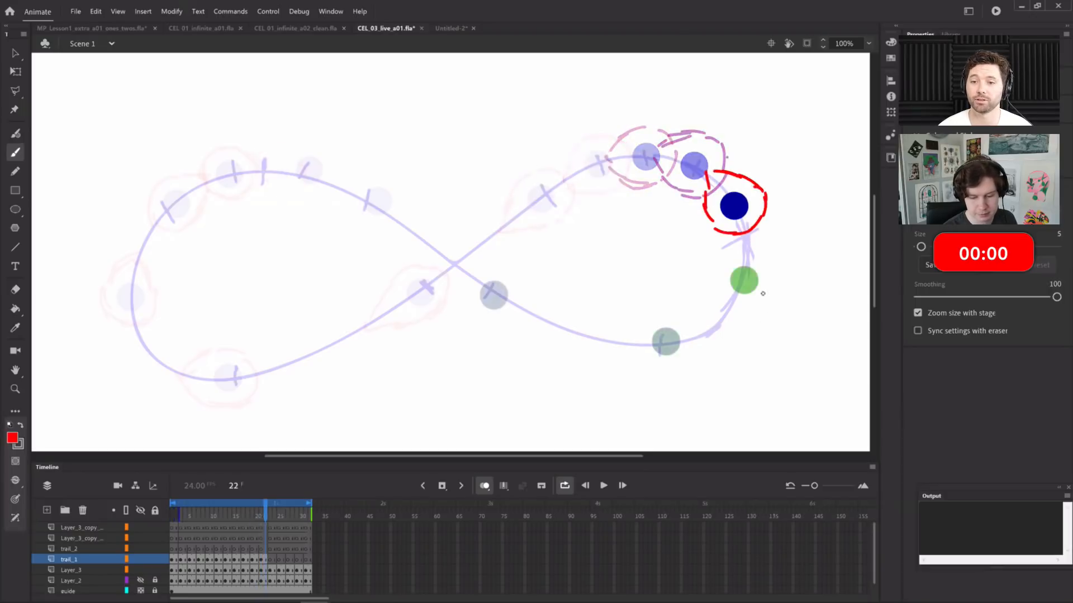
# Draw a red outline around the ball on frame 23, pointed upwards along the guide path, and advance to frame 25
pyautogui.press('.')
pyautogui.moveTo(726, 258)
pyautogui.mouseDown()
pyautogui.moveTo(716, 277)
pyautogui.moveTo(730, 303)
pyautogui.moveTo(764, 299)
pyautogui.moveTo(755, 305)
pyautogui.moveTo(738, 238)
pyautogui.moveTo(772, 272)
pyautogui.mouseUp()
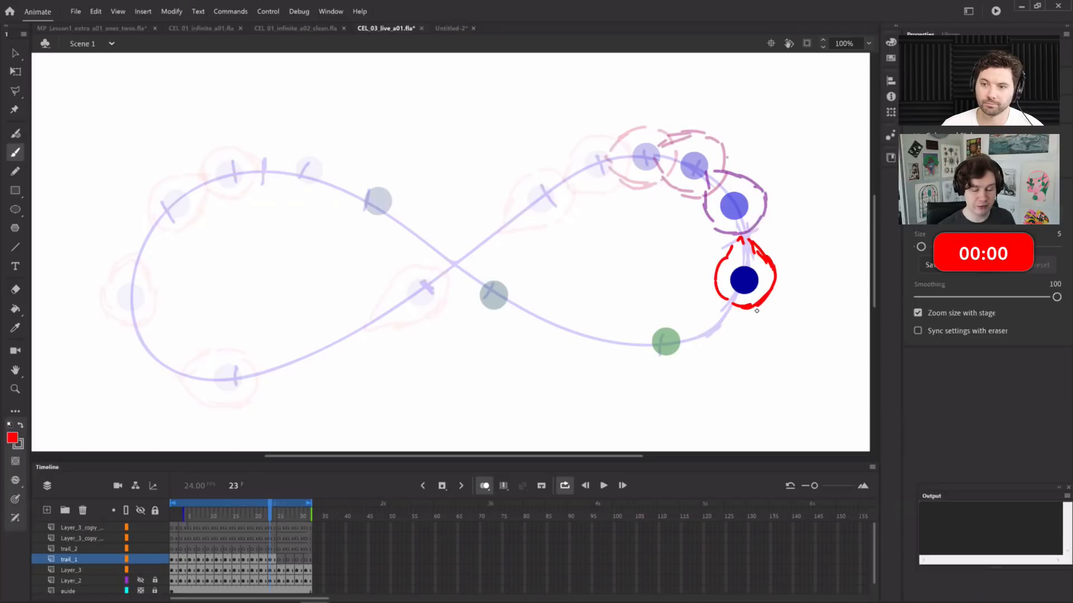
pyautogui.press('.')
pyautogui.press('.')
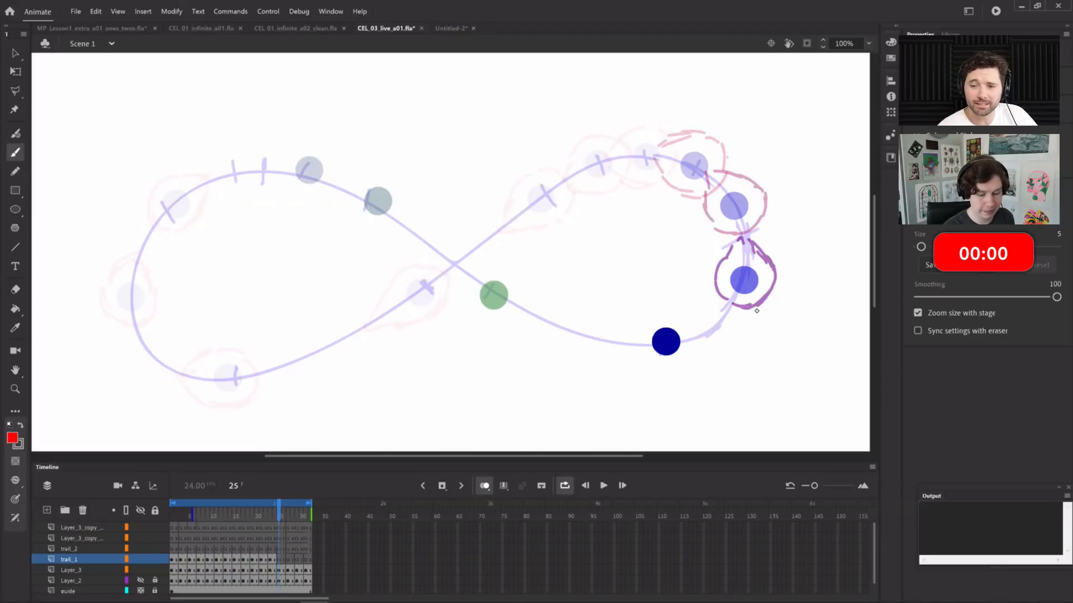
pyautogui.moveTo(730, 247); pyautogui.dragTo(740, 238)
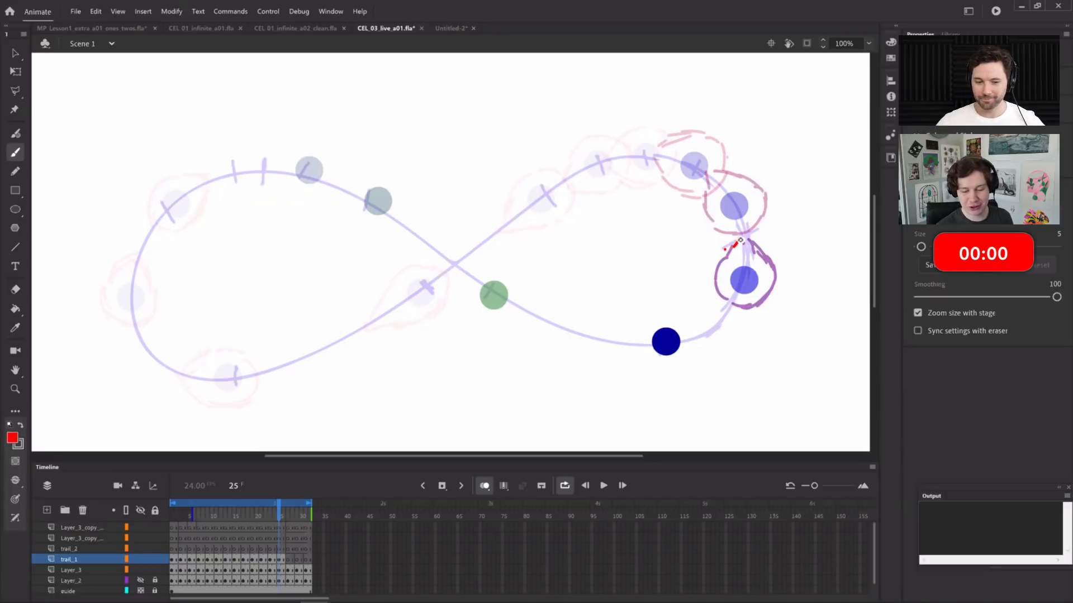
pyautogui.hotkey('ctrl', 'z')
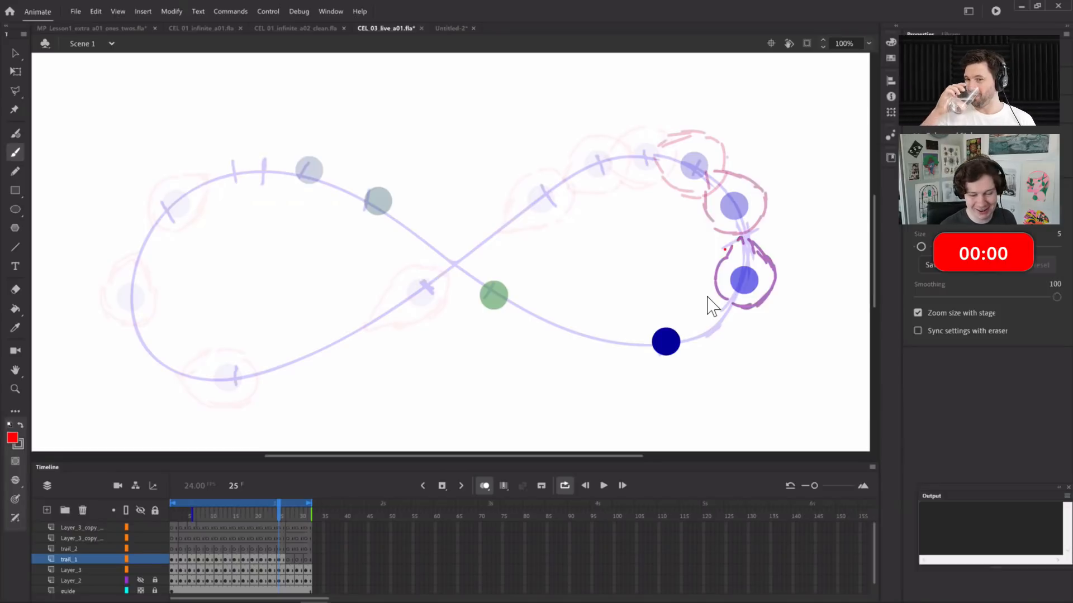
pyautogui.click(287, 557)
pyautogui.click(278, 557)
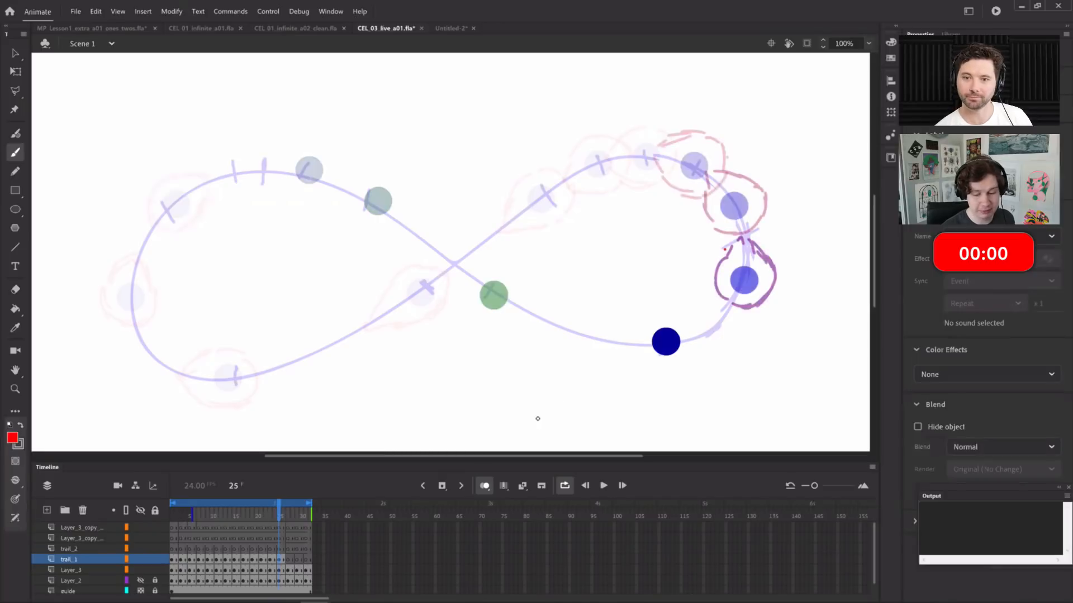
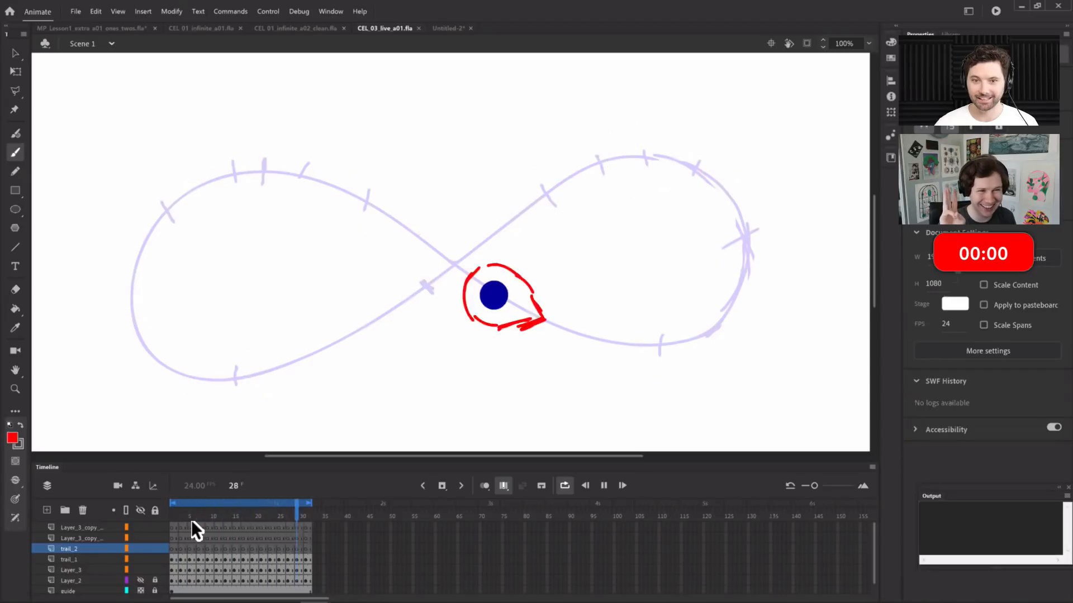
# Stop the playback at frame 11 and publish the movie with its existing publish settings
pyautogui.click(217, 521)
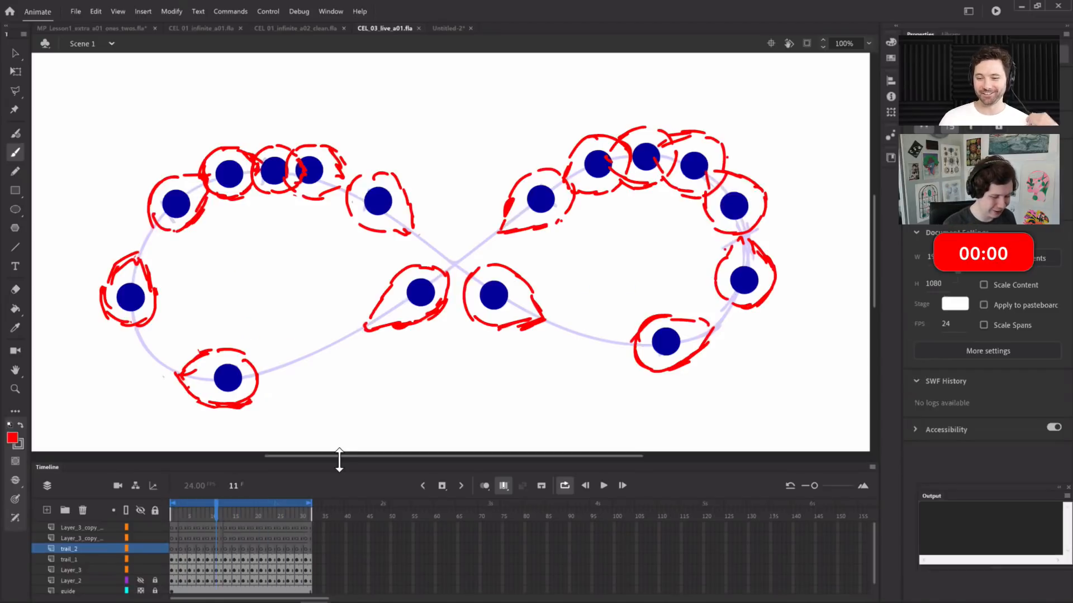
pyautogui.click(76, 11)
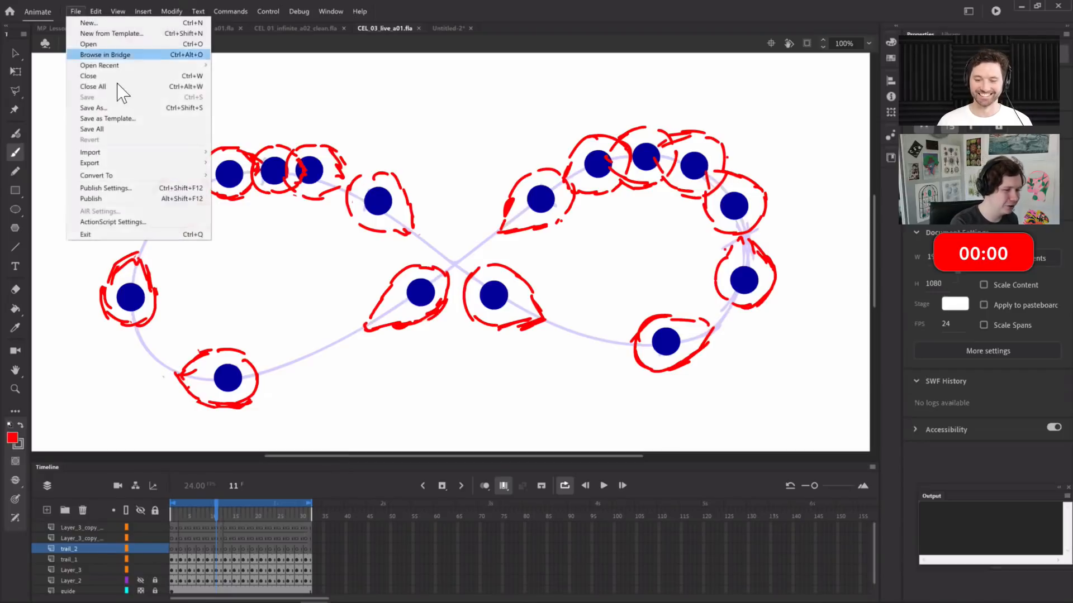
pyautogui.click(167, 200)
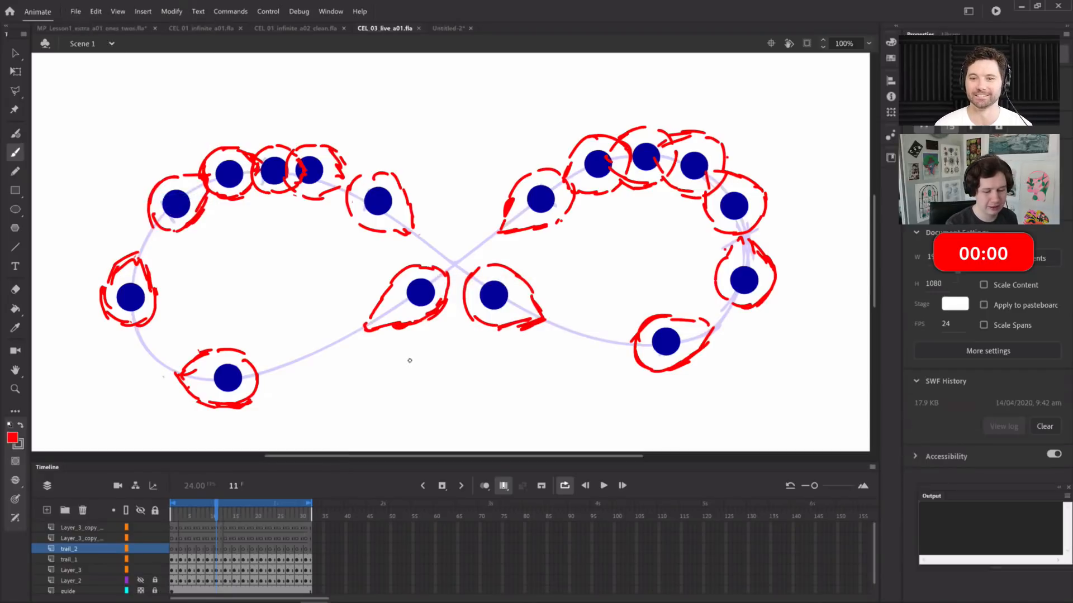
# In the publish settings, exclude hidden layers from the Flash output and enable the SWF Archive format
pyautogui.click(75, 10)
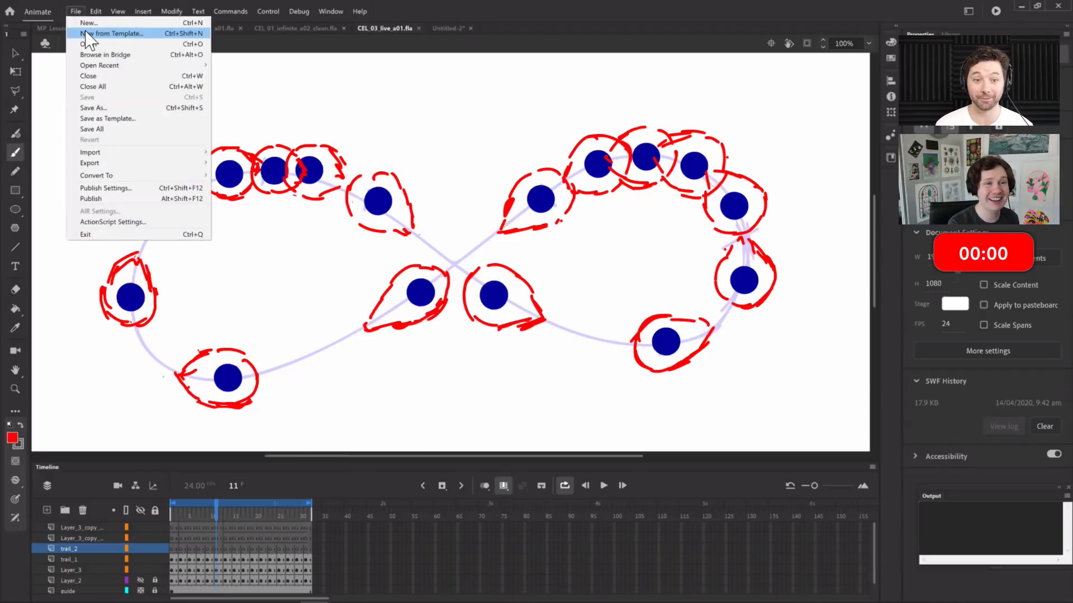
pyautogui.click(191, 189)
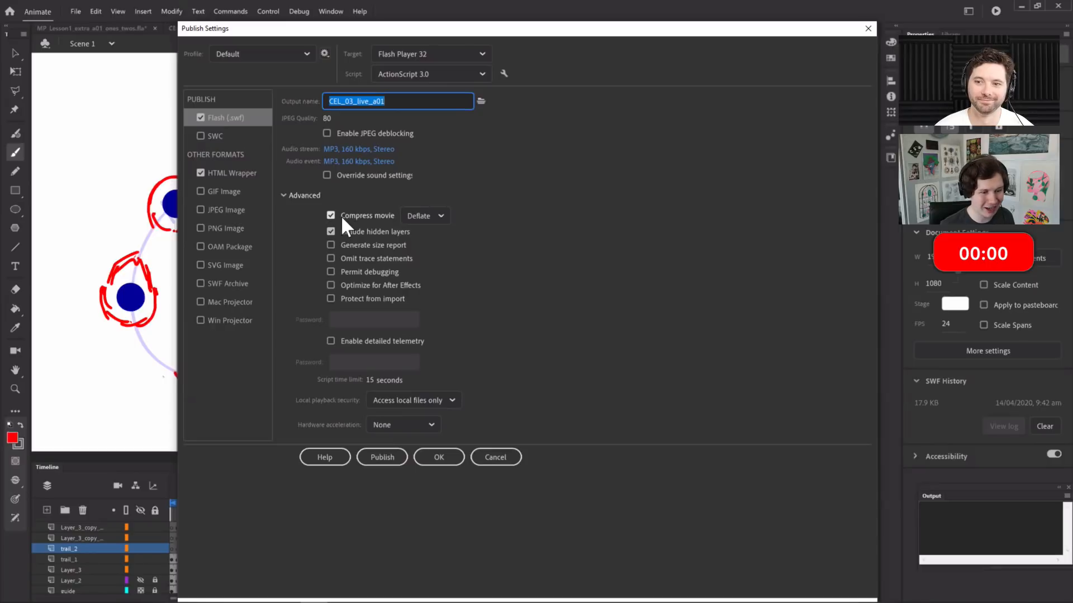
pyautogui.click(330, 230)
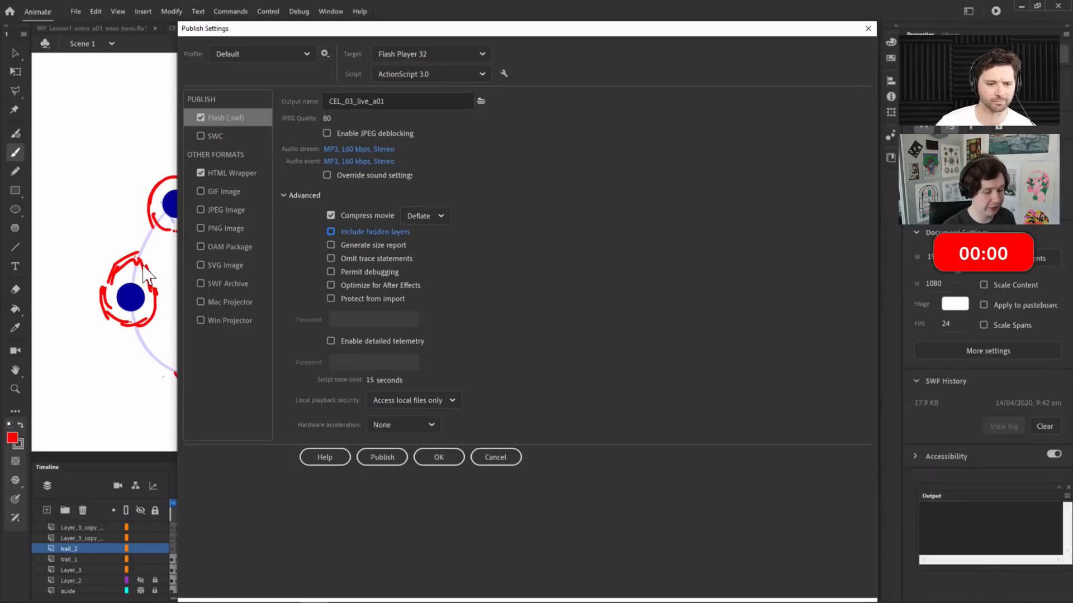
pyautogui.click(219, 284)
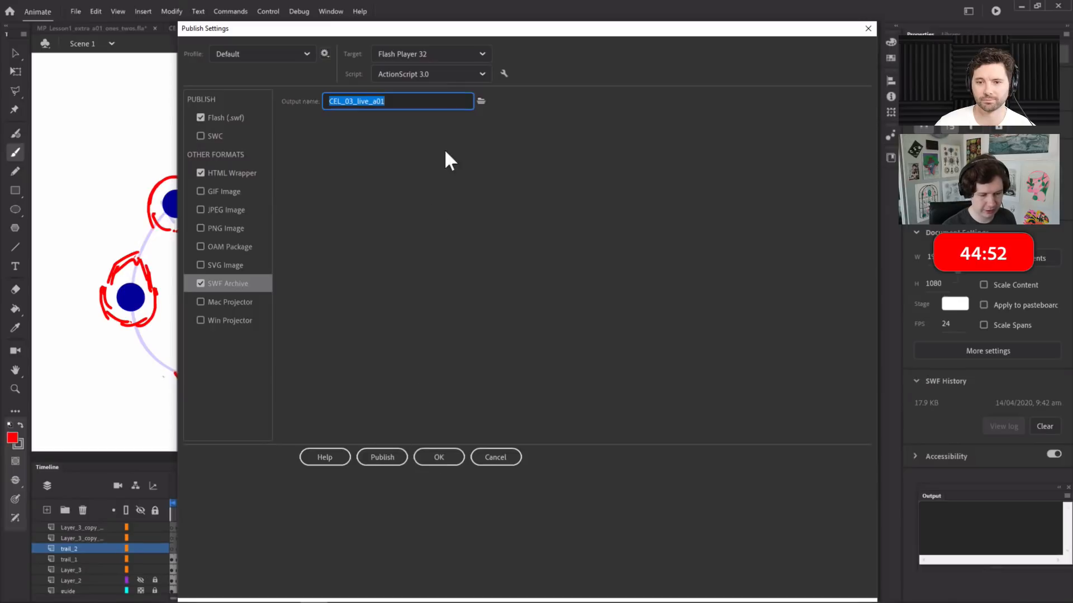
# Set the archive's output to CEL_03_live_a01.zip in 06_RENDERS/01_WIPS, publish it and accept the publish settings
pyautogui.click(483, 101)
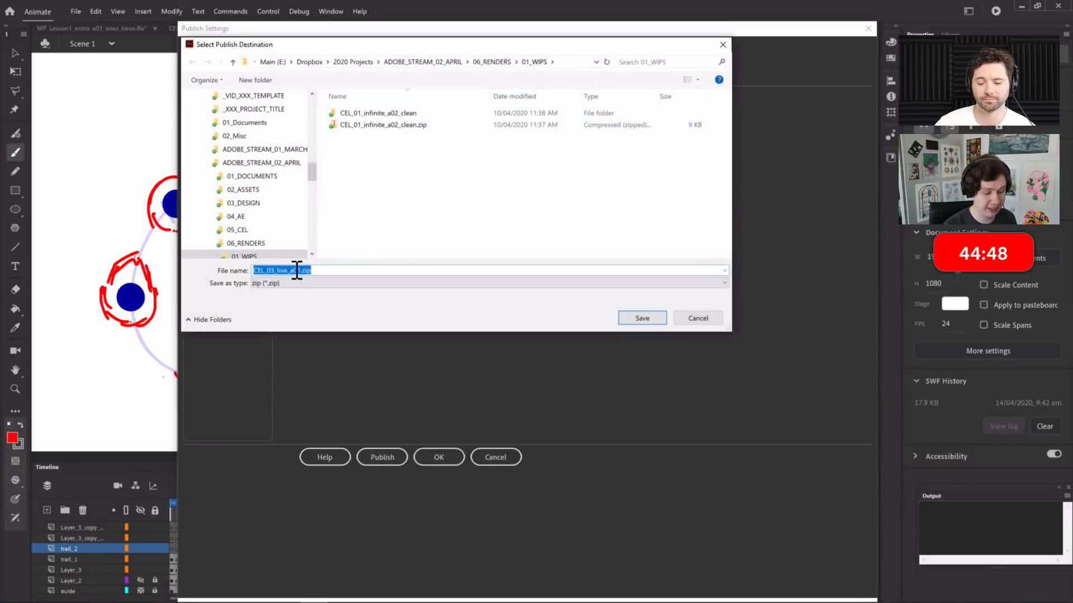
pyautogui.click(641, 322)
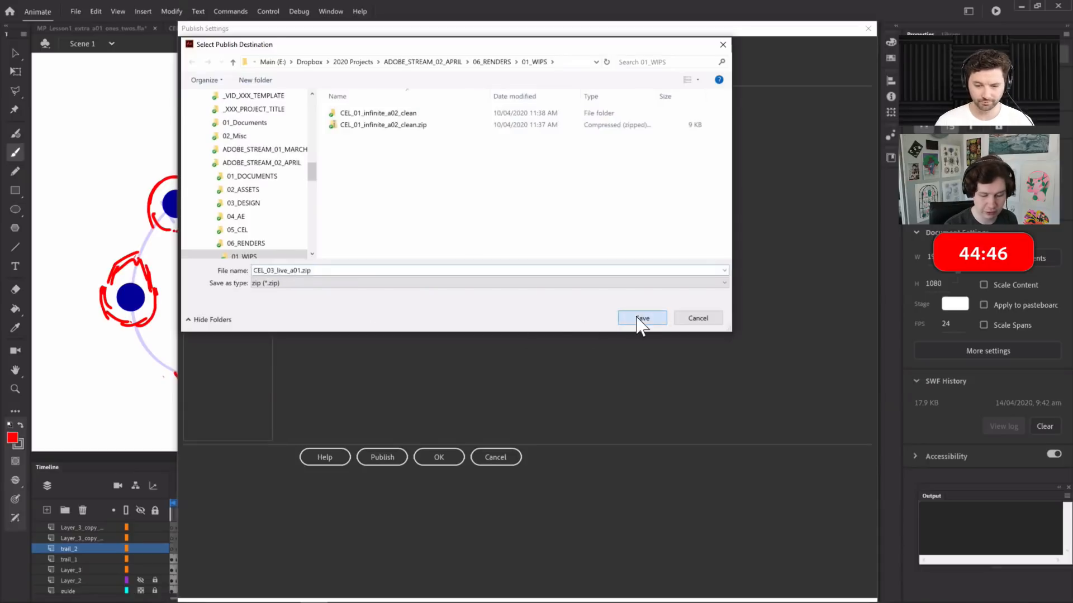
pyautogui.click(394, 464)
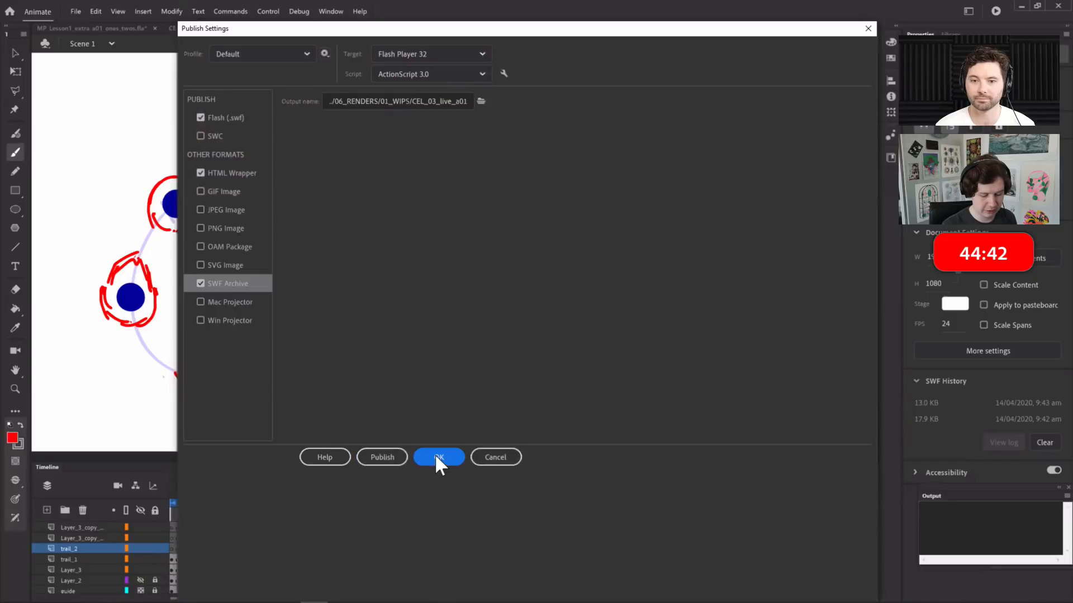
pyautogui.click(437, 457)
# Switch to File Explorer and open the 01_WIPS folder inside ADOBE_STREAM_02_APRIL/06_RENDERS
pyautogui.moveTo(150, 595)
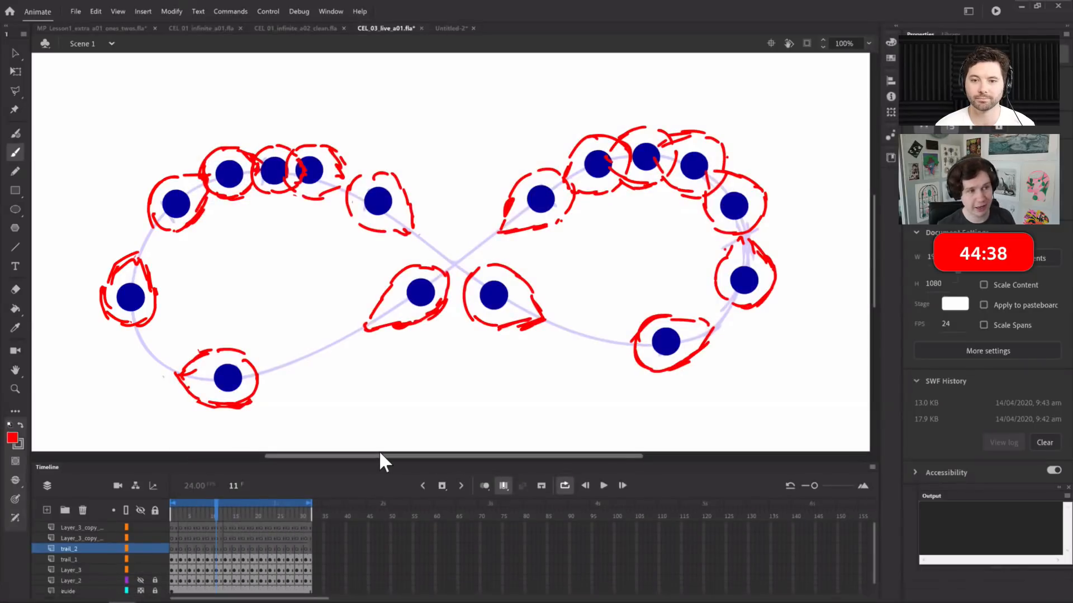
pyautogui.hotkey('alt', 'Tab')
pyautogui.click(447, 125)
pyautogui.doubleClick(359, 221)
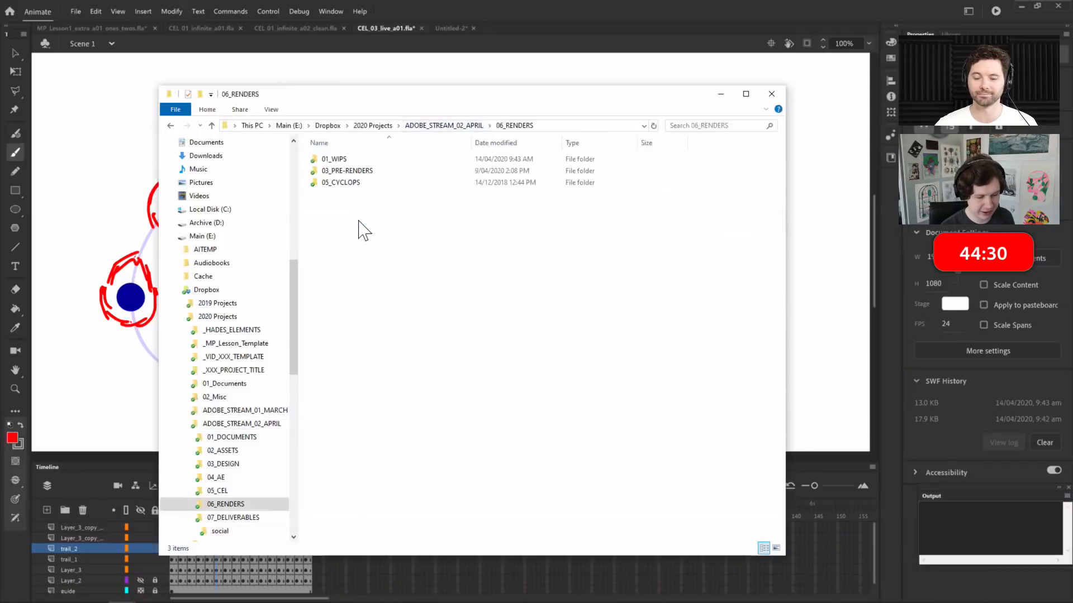
pyautogui.doubleClick(334, 159)
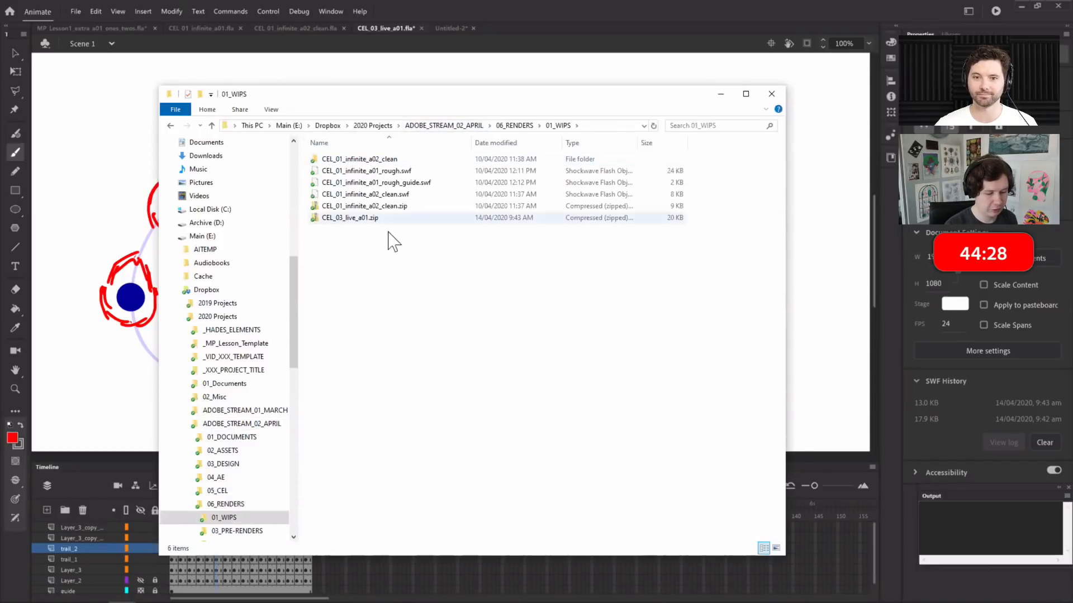
# Extract all contents of CEL_03_live_a01.zip into the 01_WIPS folder
pyautogui.click(374, 218)
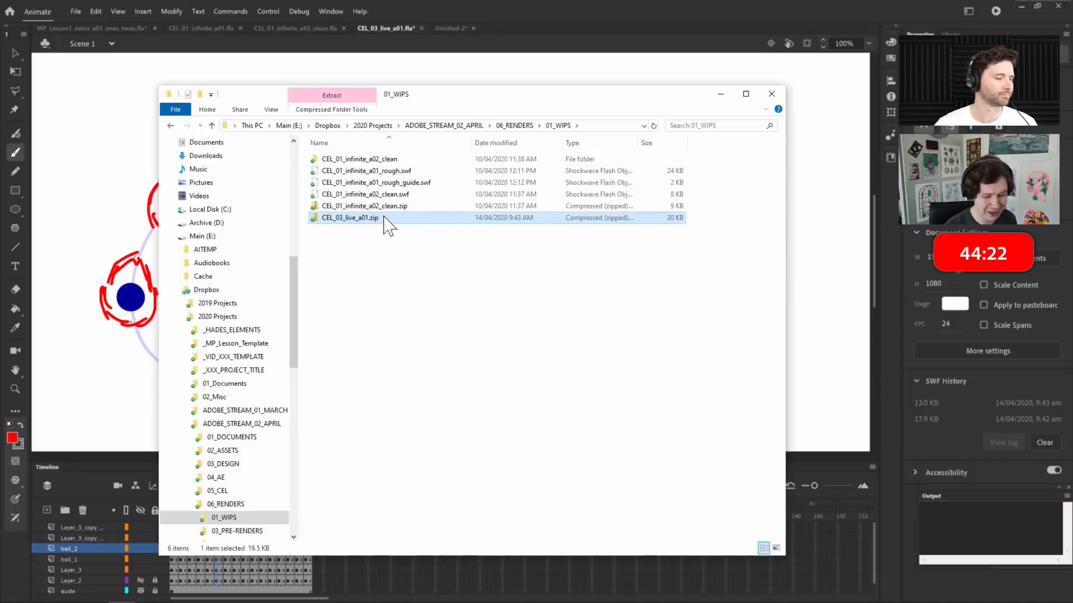
pyautogui.rightClick(452, 218)
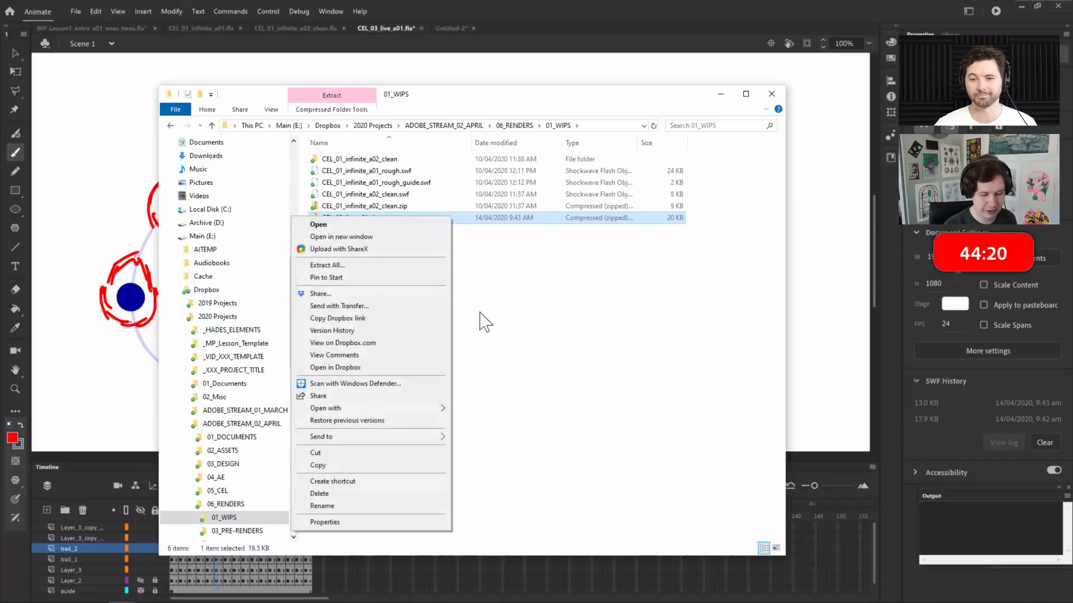
pyautogui.moveTo(440, 415)
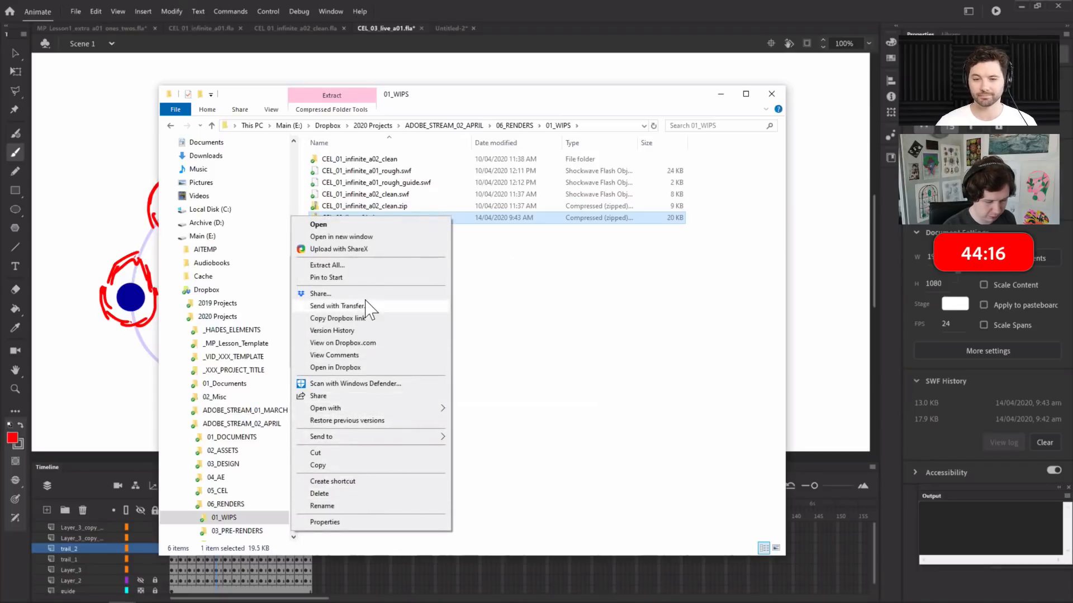
pyautogui.click(358, 265)
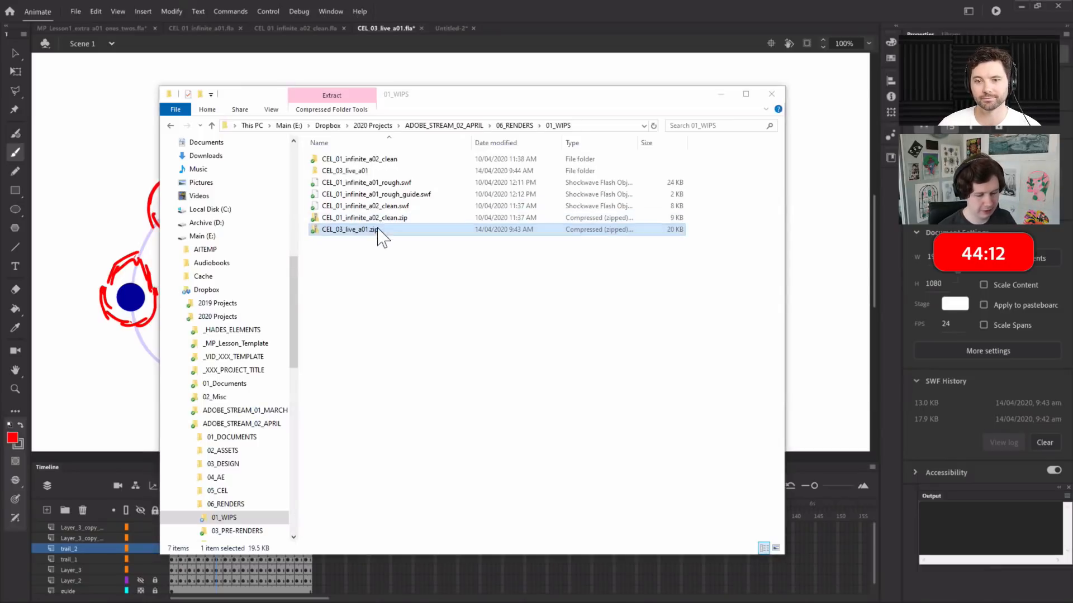
# Examine the layer SWF files in the extracted CEL_03_live_a01 folder, select them all, and minimise File Explorer to return to Animate
pyautogui.doubleClick(369, 170)
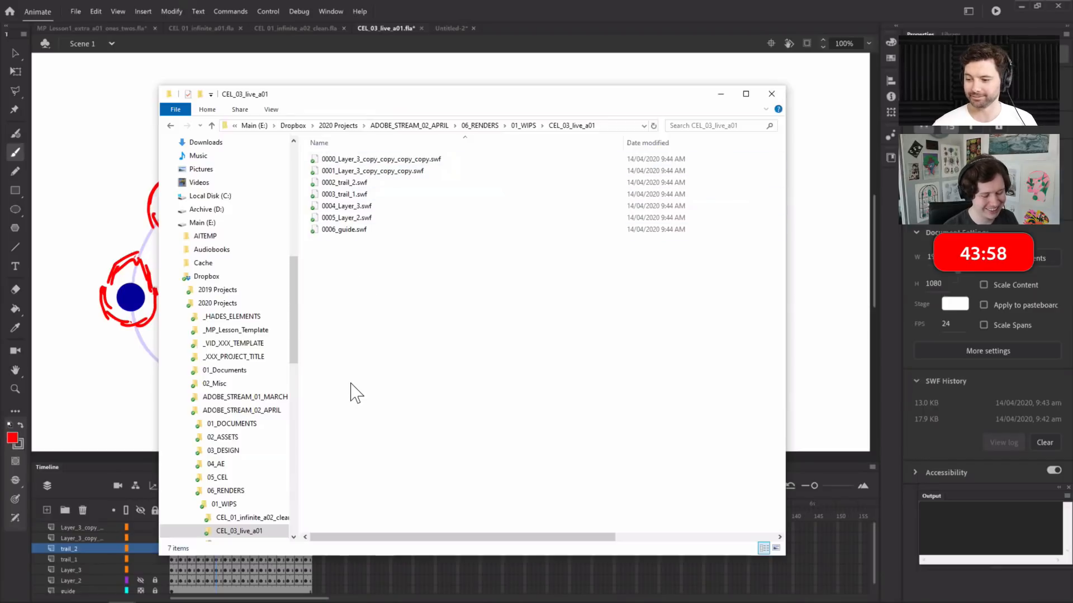
pyautogui.moveTo(380, 253); pyautogui.dragTo(377, 158)
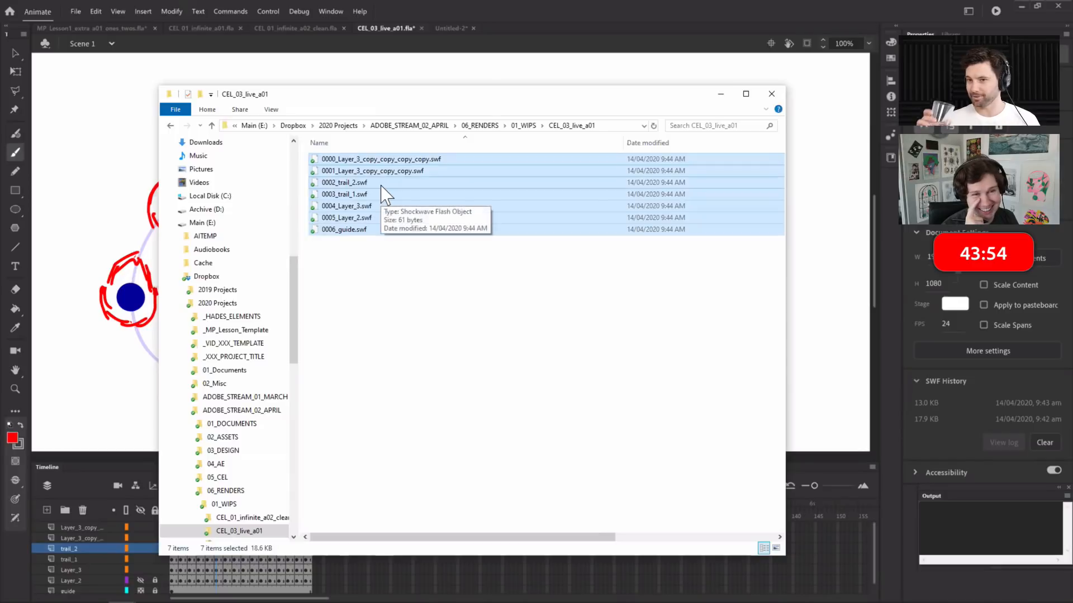
pyautogui.moveTo(478, 94)
pyautogui.mouseDown()
pyautogui.moveTo(480, 118)
pyautogui.moveTo(466, 99)
pyautogui.mouseUp()
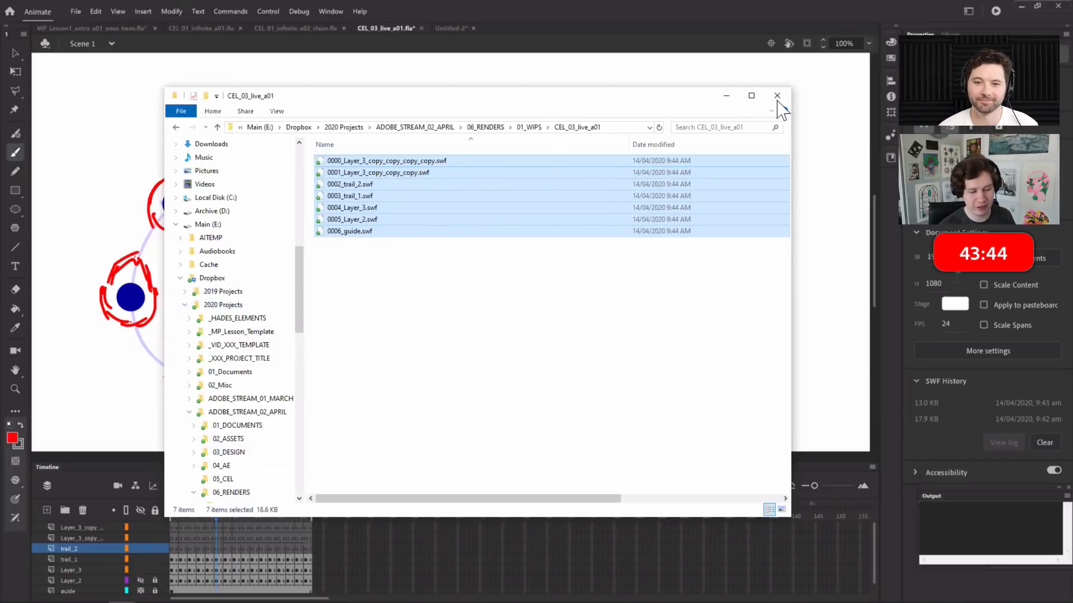
pyautogui.click(726, 95)
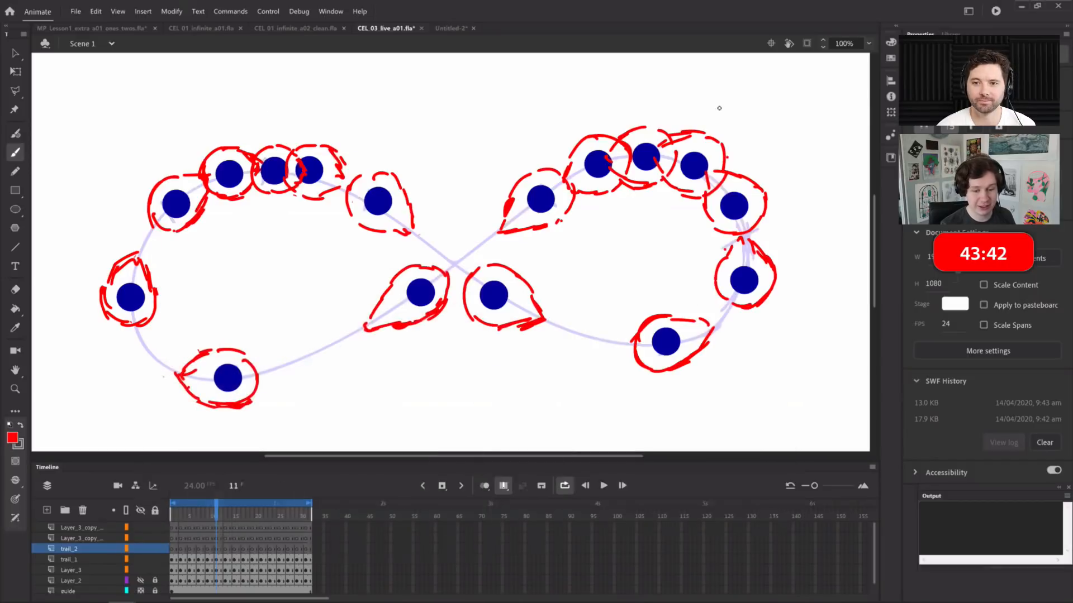
# Move the playhead to frame 6 and turn off Edit Multiple Frames
pyautogui.moveTo(215, 517); pyautogui.dragTo(194, 517)
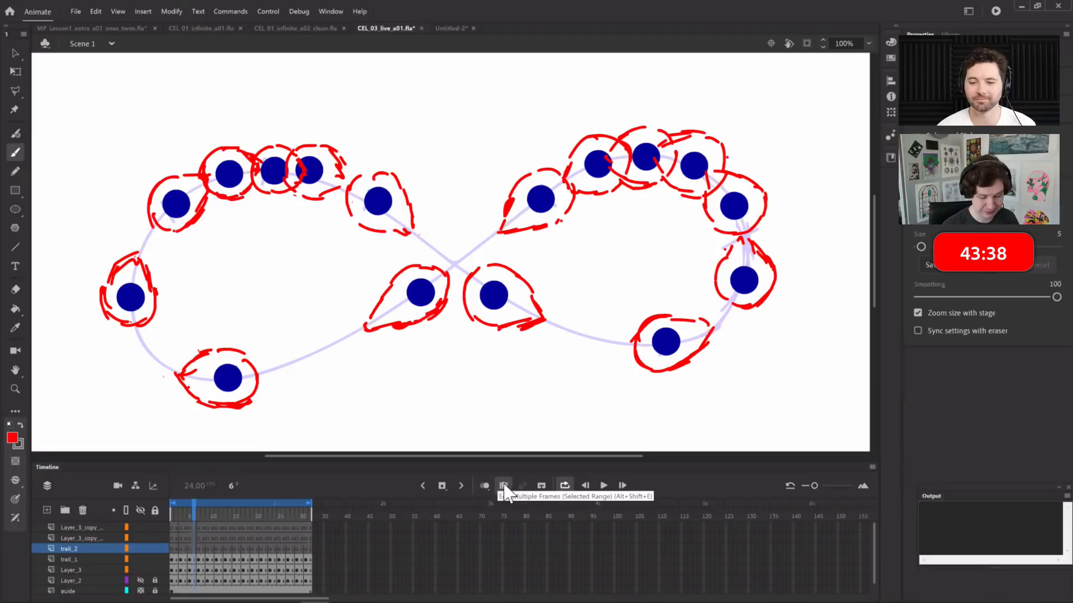
pyautogui.click(503, 486)
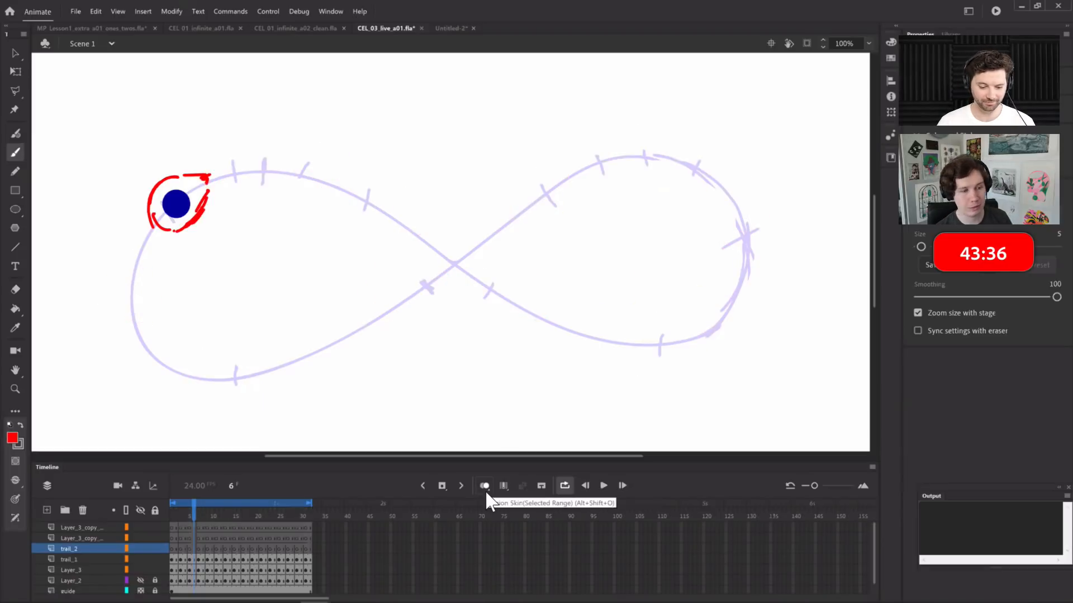
pyautogui.press('super+Tab')
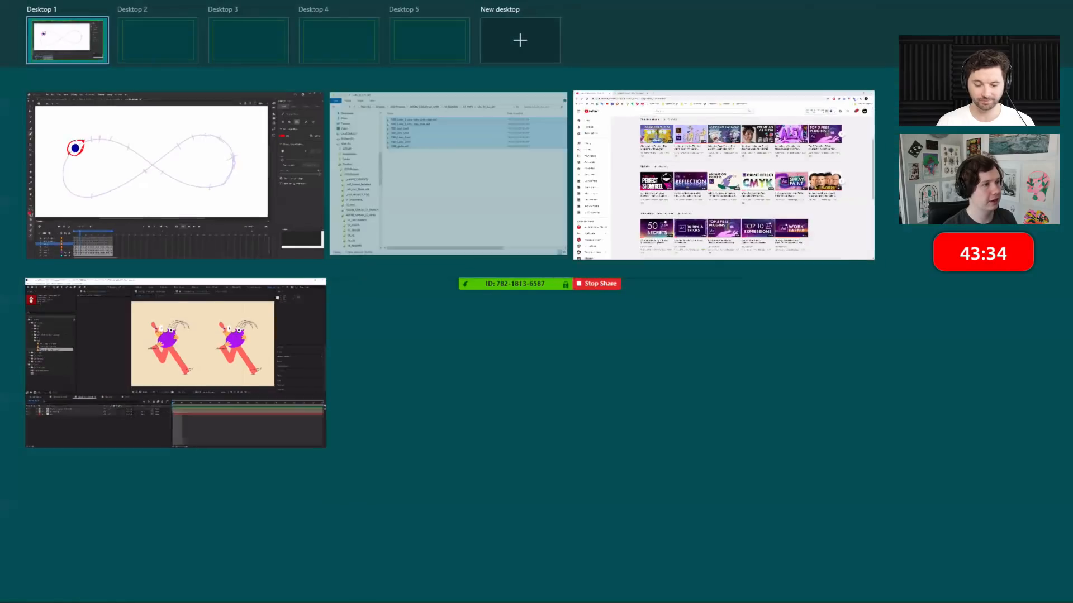
pyautogui.press('super+Tab')
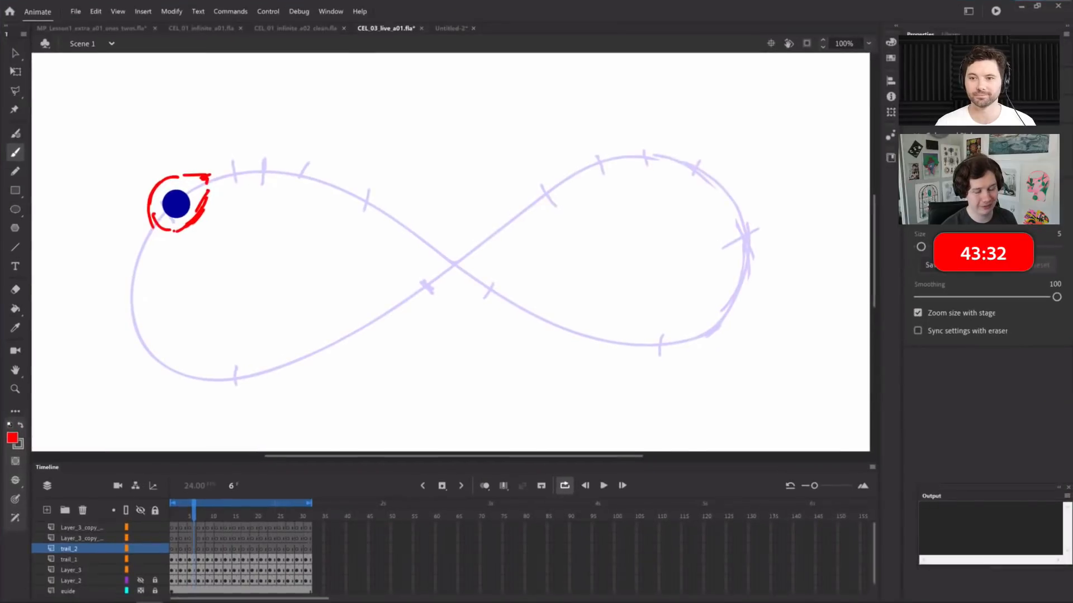
# Play the ball and trail animation from frame 1 and stop it on frame 19
pyautogui.moveTo(219, 512); pyautogui.dragTo(177, 506)
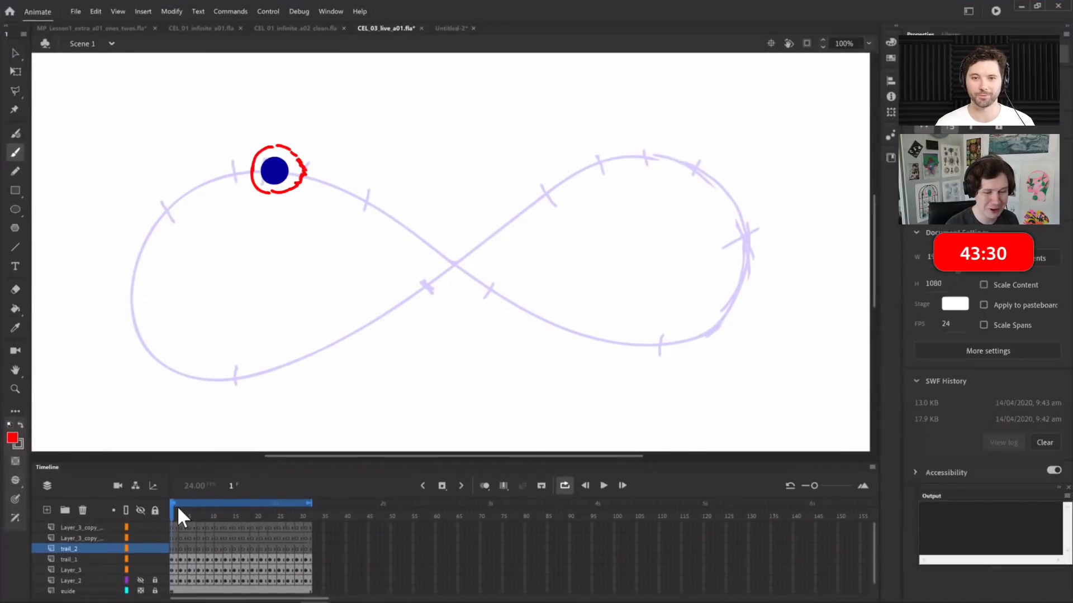
pyautogui.press('Return')
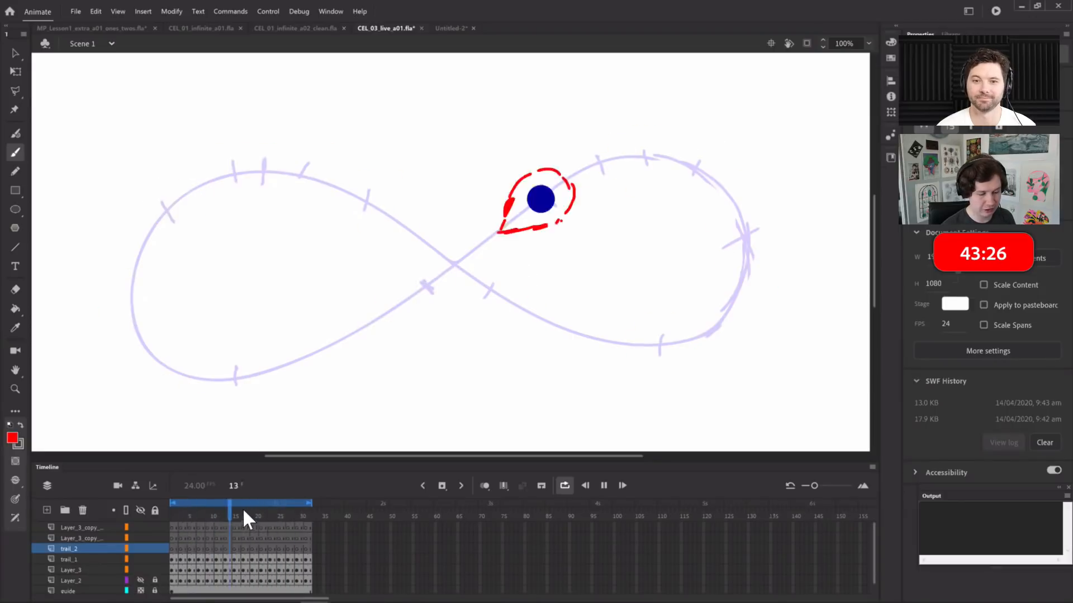
pyautogui.moveTo(206, 517); pyautogui.dragTo(250, 494)
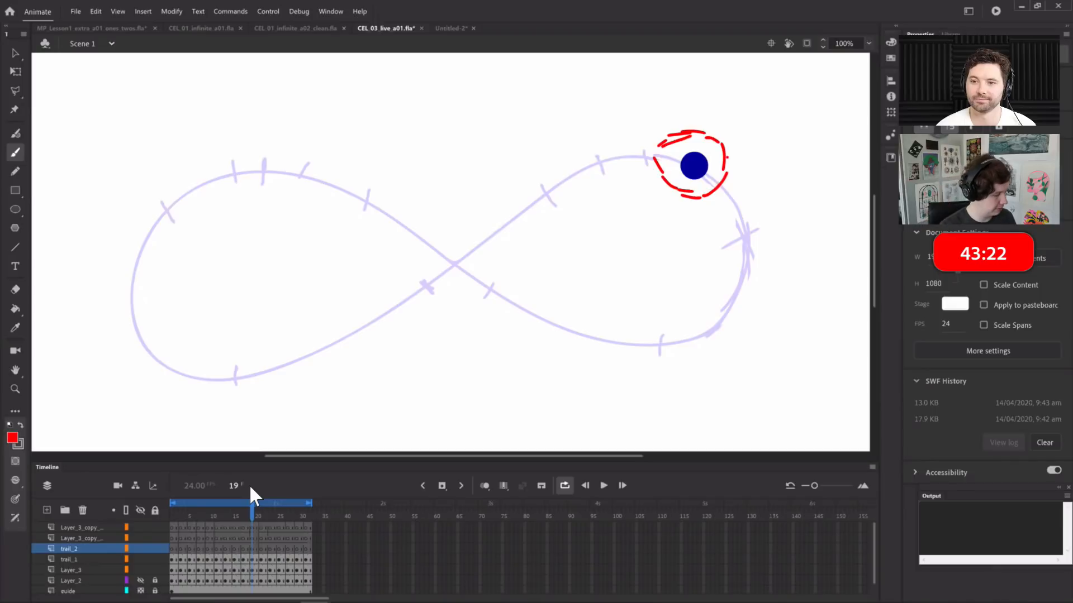
# Lengthen the red tails behind the ball on the trail_1 layer, from its lower-left position through frames 11 and 13
pyautogui.press('Return')
pyautogui.press('Return')
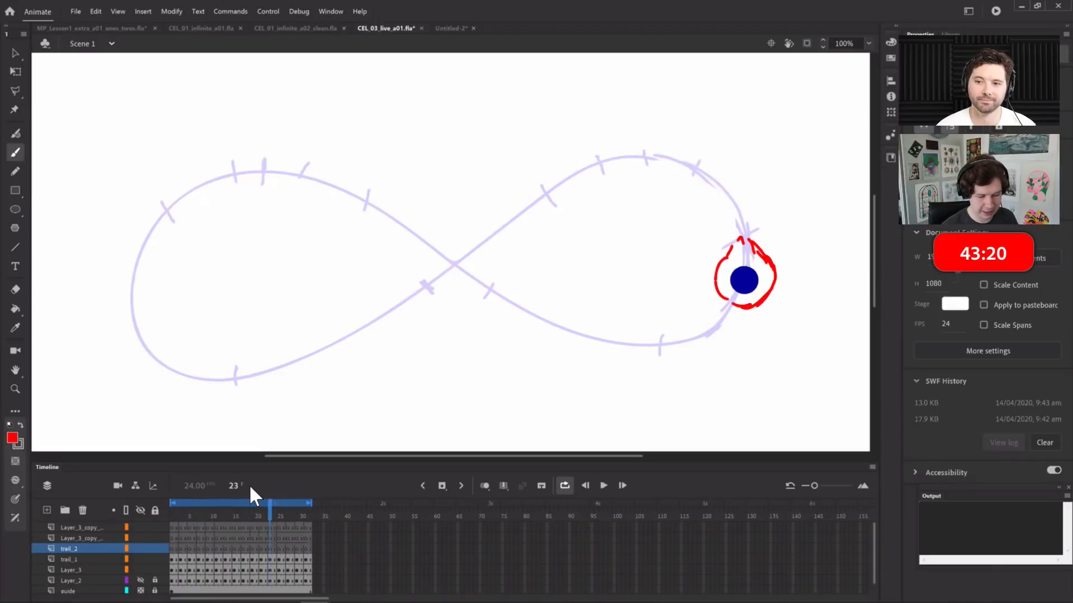
pyautogui.moveTo(222, 510)
pyautogui.mouseDown()
pyautogui.moveTo(203, 519)
pyautogui.moveTo(234, 510)
pyautogui.moveTo(218, 510)
pyautogui.mouseUp()
pyautogui.click(215, 560)
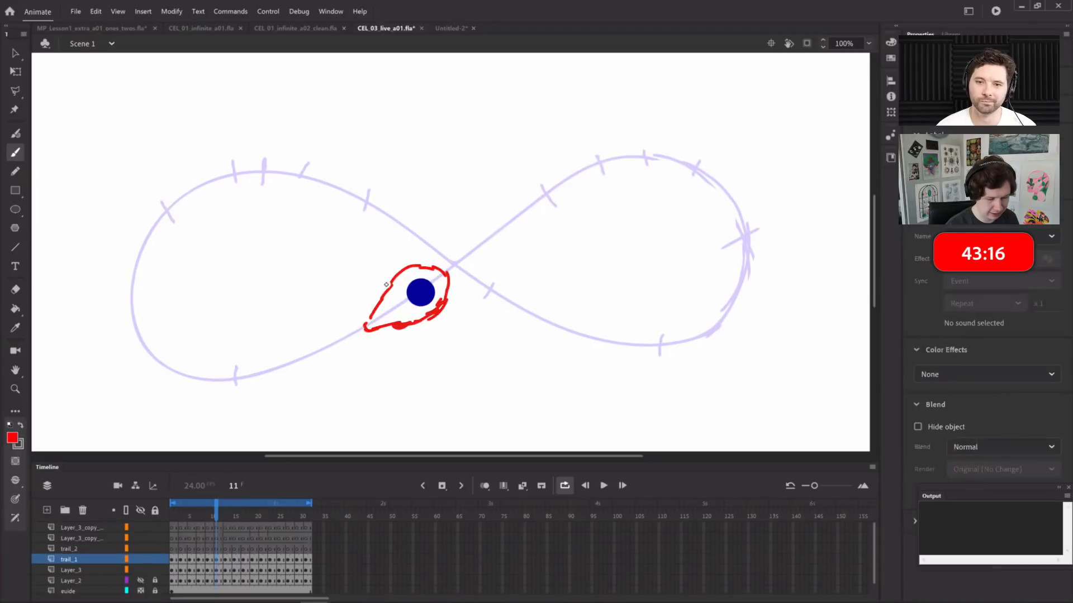
pyautogui.moveTo(358, 334); pyautogui.dragTo(408, 323)
pyautogui.press('.')
pyautogui.press('.')
pyautogui.moveTo(504, 210)
pyautogui.mouseDown()
pyautogui.moveTo(491, 237)
pyautogui.moveTo(539, 227)
pyautogui.moveTo(498, 243)
pyautogui.moveTo(500, 215)
pyautogui.mouseUp()
pyautogui.press(',')
pyautogui.press(',')
pyautogui.press(',')
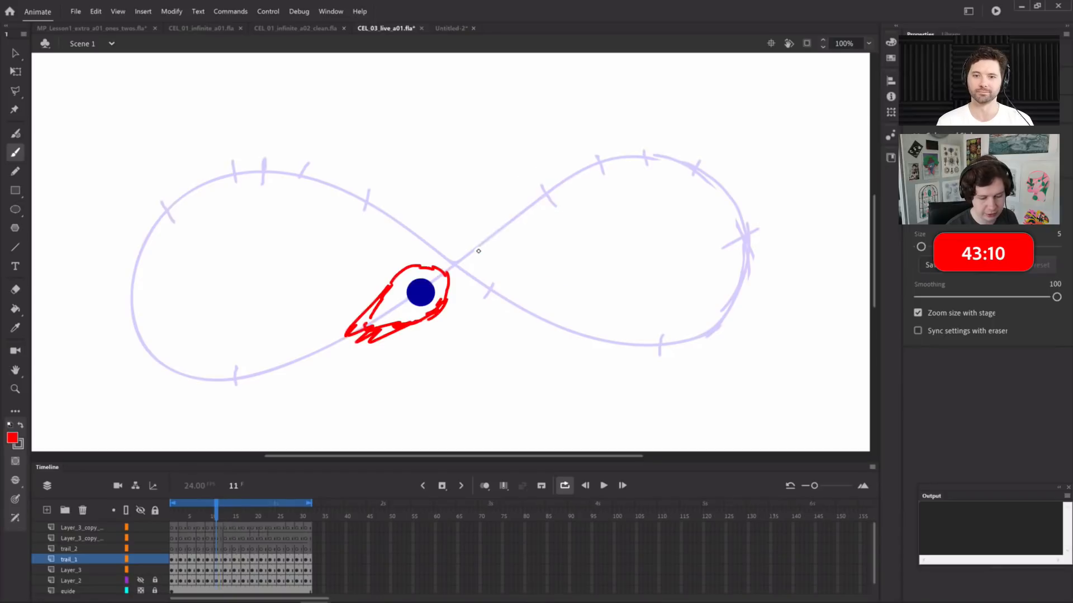
pyautogui.moveTo(174, 376); pyautogui.dragTo(193, 358)
# Extend the red tails on trail_1 behind the ball from the lower-right curve across the crossing, up to frame 29
pyautogui.press('.')
pyautogui.press('.')
pyautogui.press('.')
pyautogui.press('.')
pyautogui.press('.')
pyautogui.press('.')
pyautogui.press('.')
pyautogui.press('.')
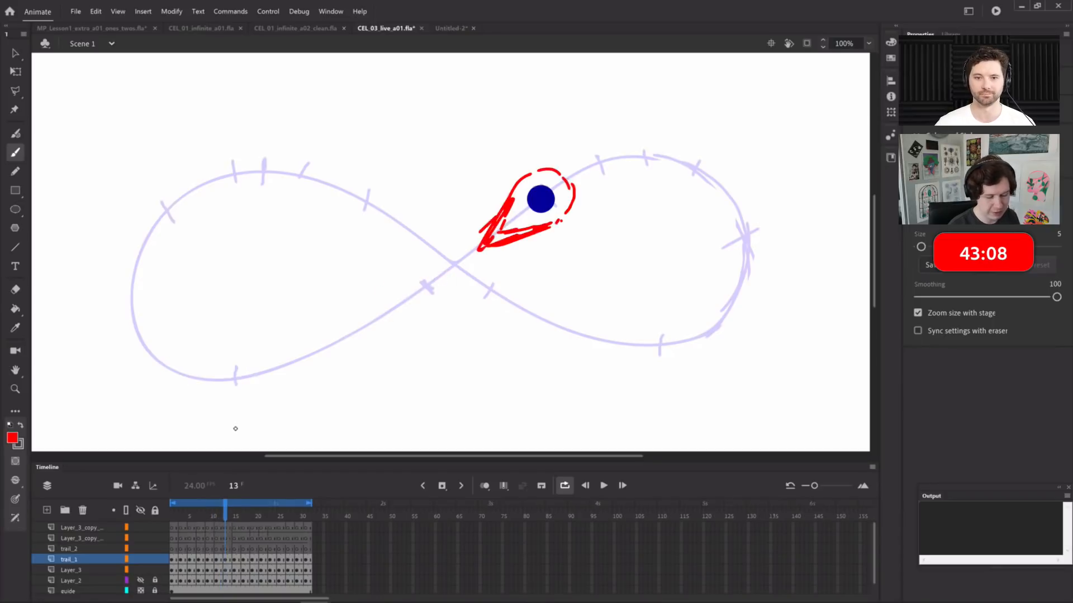
pyautogui.press('.')
pyautogui.press('.')
pyautogui.press('.')
pyautogui.press('.')
pyautogui.press('.')
pyautogui.press('.')
pyautogui.press('.')
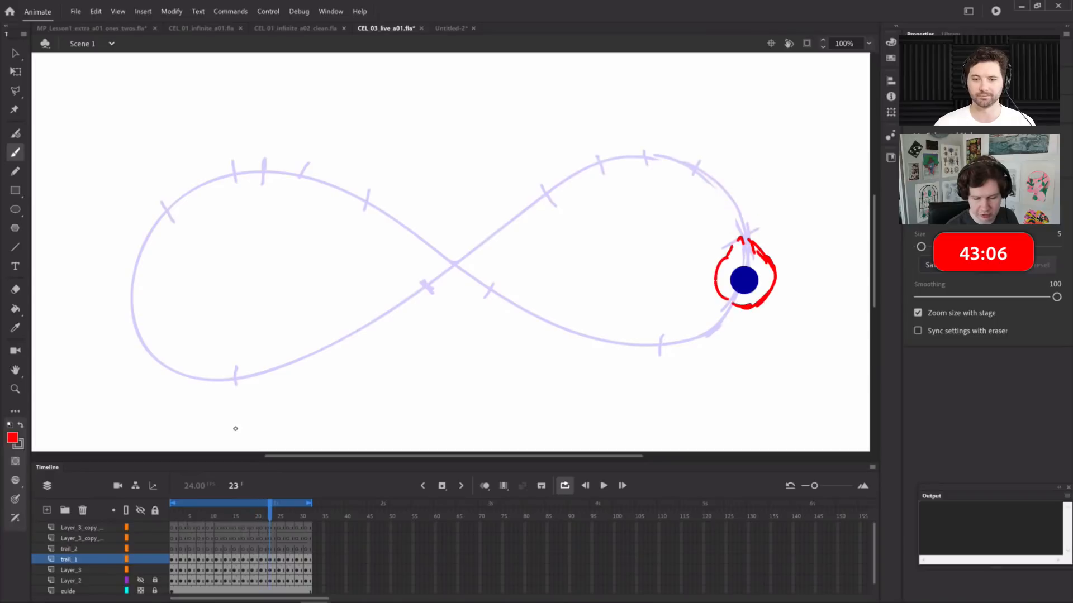
pyautogui.moveTo(687, 317)
pyautogui.mouseDown()
pyautogui.moveTo(721, 322)
pyautogui.moveTo(705, 340)
pyautogui.mouseUp()
pyautogui.press('.')
pyautogui.press('.')
pyautogui.press('.')
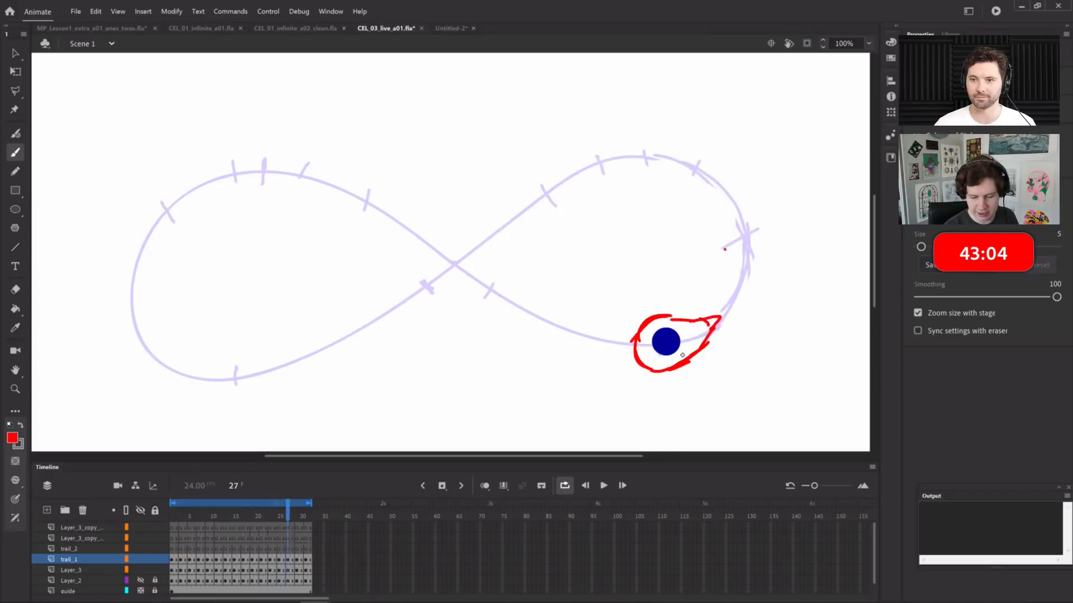
pyautogui.moveTo(492, 323)
pyautogui.mouseDown()
pyautogui.moveTo(565, 329)
pyautogui.moveTo(523, 331)
pyautogui.mouseUp()
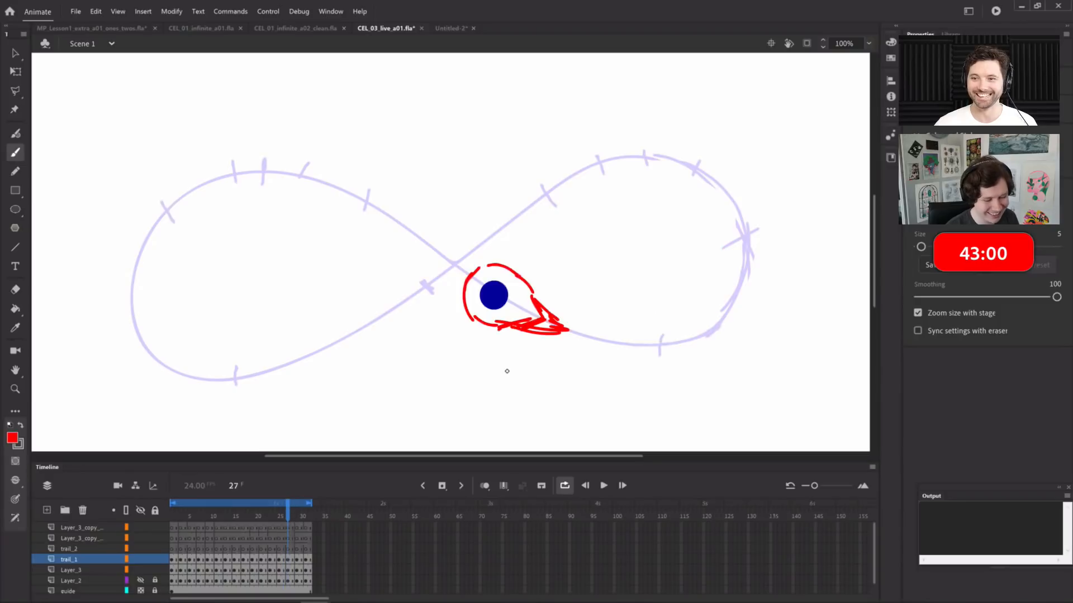
pyautogui.press('.')
pyautogui.moveTo(379, 231)
pyautogui.mouseDown()
pyautogui.moveTo(429, 250)
pyautogui.moveTo(415, 237)
pyautogui.mouseUp()
pyautogui.moveTo(404, 199); pyautogui.dragTo(426, 233)
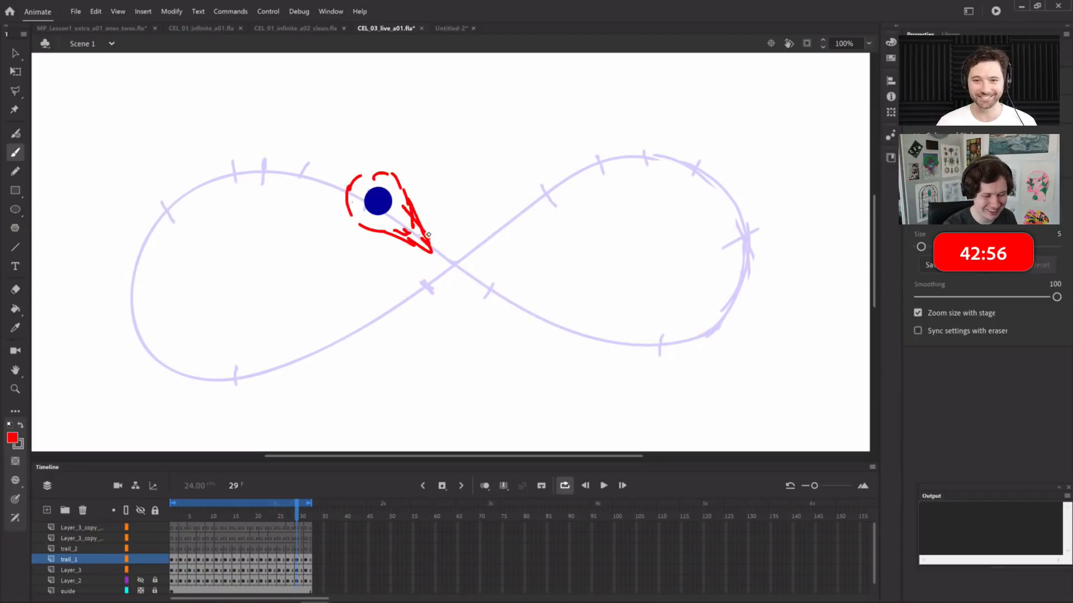
# Play the animation from frame 1 and stop it on frame 10
pyautogui.moveTo(177, 516); pyautogui.dragTo(170, 541)
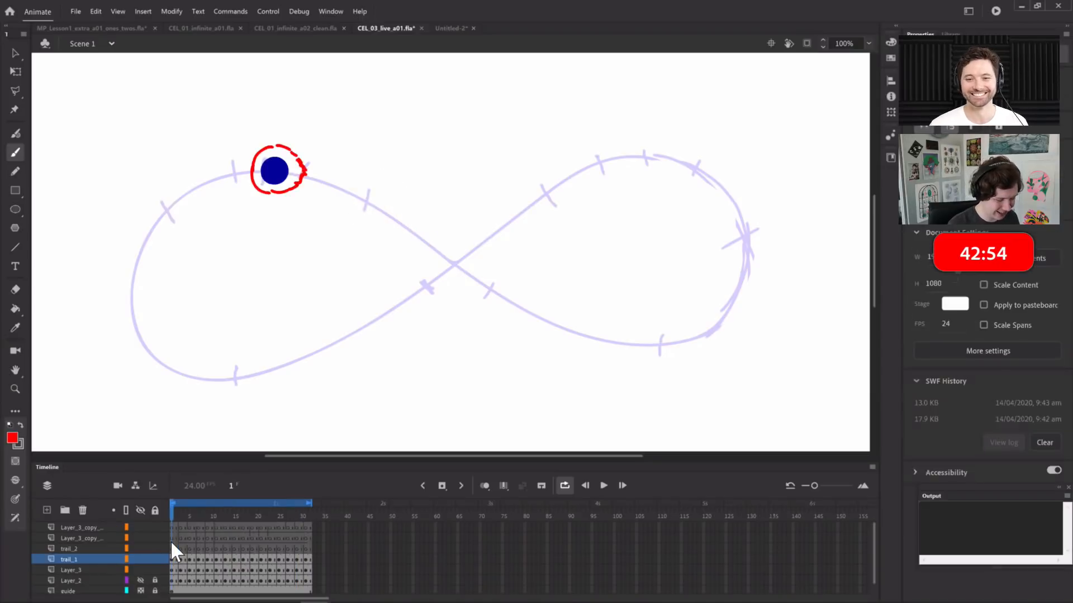
pyautogui.press('Return')
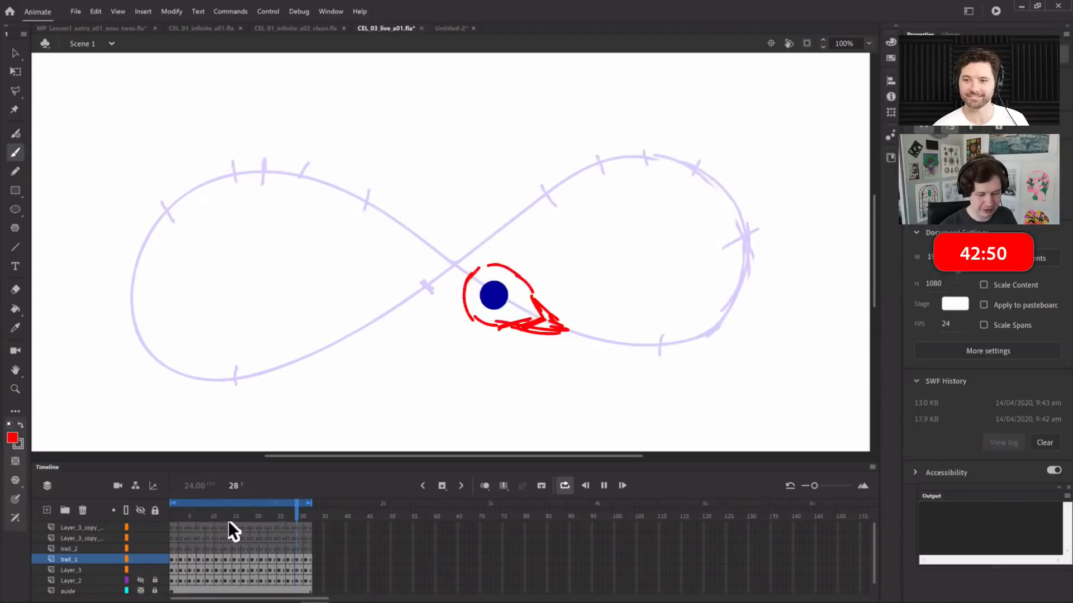
pyautogui.click(212, 512)
# Erase the rough inner strokes from the trail_1 tails on frame 10 and the next two ball positions
pyautogui.press('e')
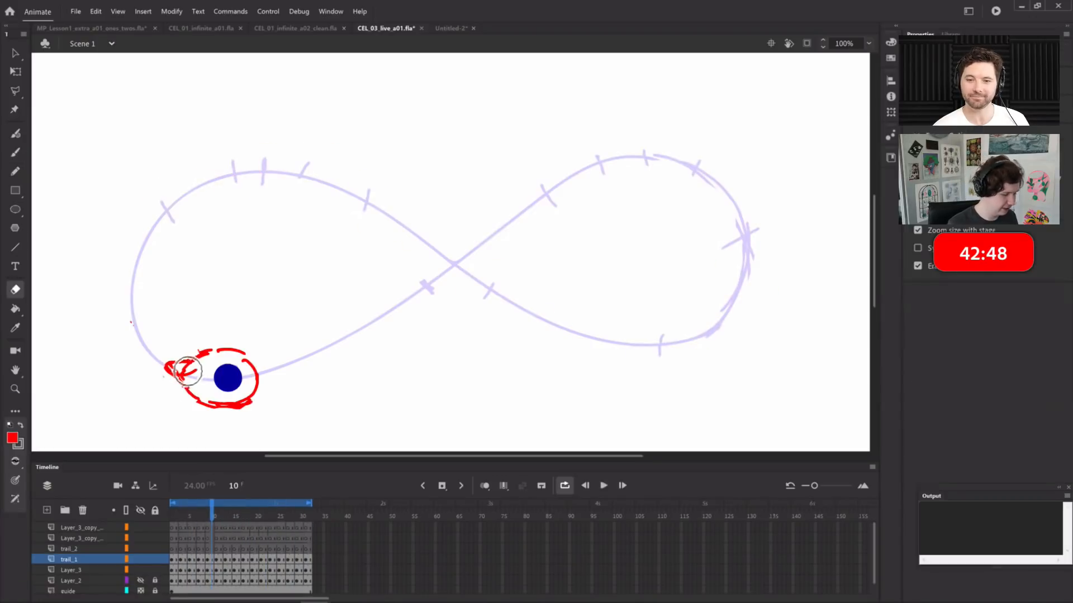
pyautogui.moveTo(192, 370); pyautogui.dragTo(229, 385)
pyautogui.press('.')
pyautogui.press('.')
pyautogui.moveTo(388, 309); pyautogui.dragTo(395, 319)
pyautogui.press('.')
pyautogui.press('.')
pyautogui.moveTo(506, 221); pyautogui.dragTo(523, 237)
# Erase the excess inner strokes from the trail_1 tails on the last two ball positions, before and after the crossing
pyautogui.press('.')
pyautogui.press('.')
pyautogui.press('.')
pyautogui.press('.')
pyautogui.press('.')
pyautogui.press('.')
pyautogui.press('.')
pyautogui.press('.')
pyautogui.press('.')
pyautogui.press('.')
pyautogui.press('.')
pyautogui.press('.')
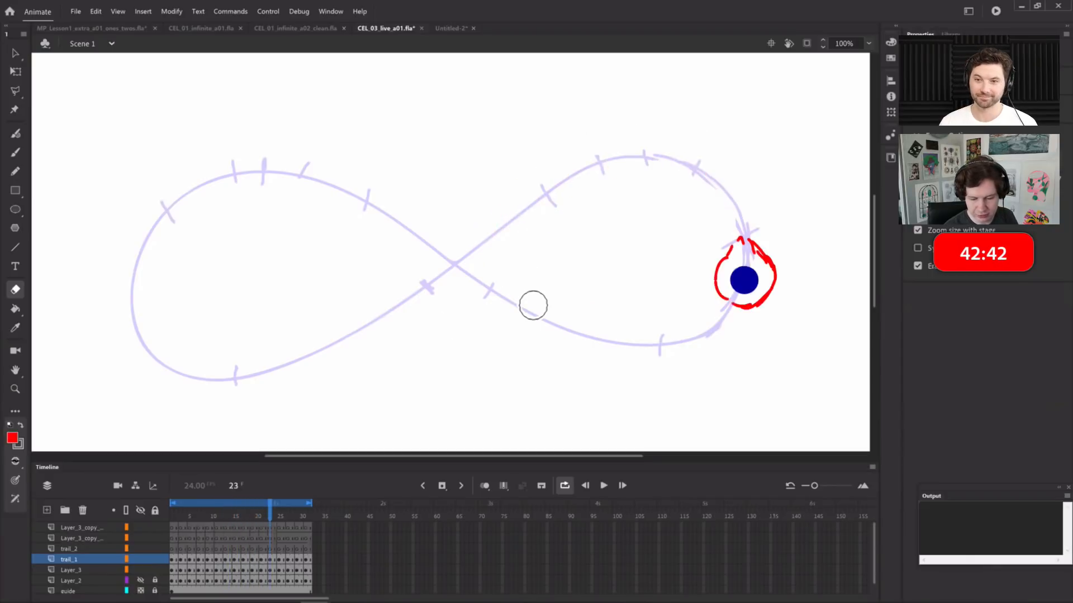
pyautogui.press('.')
pyautogui.press('.')
pyautogui.moveTo(558, 336)
pyautogui.mouseDown()
pyautogui.moveTo(536, 319)
pyautogui.moveTo(563, 333)
pyautogui.mouseUp()
pyautogui.press('.')
pyautogui.press('.')
pyautogui.moveTo(436, 258)
pyautogui.mouseDown()
pyautogui.moveTo(407, 216)
pyautogui.moveTo(413, 246)
pyautogui.mouseUp()
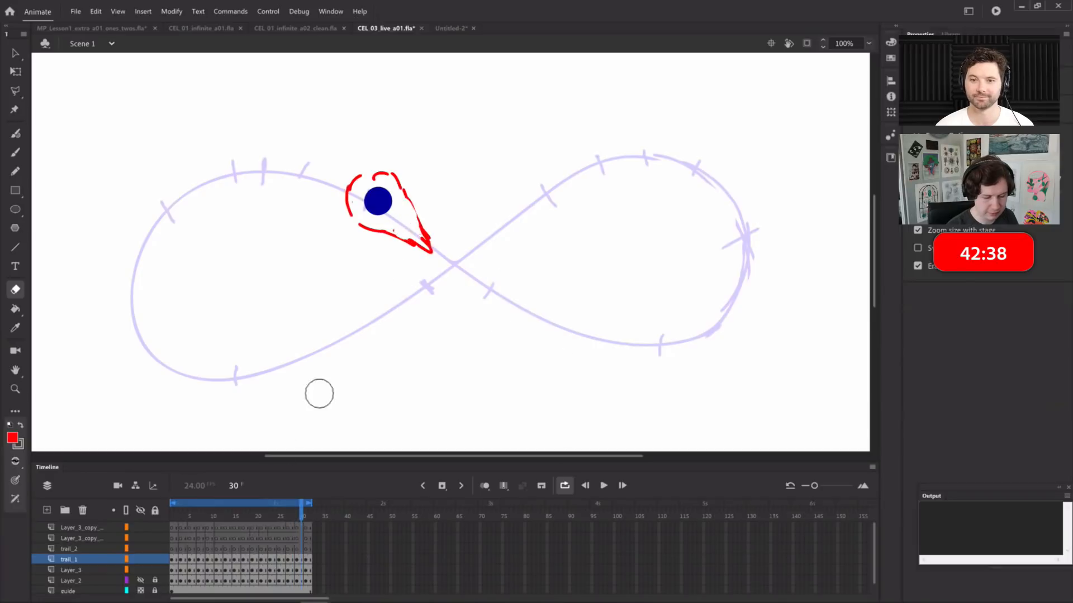
# Select frame 1 of the trail_2 layer and set the brush's fill colour to orange
pyautogui.click(175, 550)
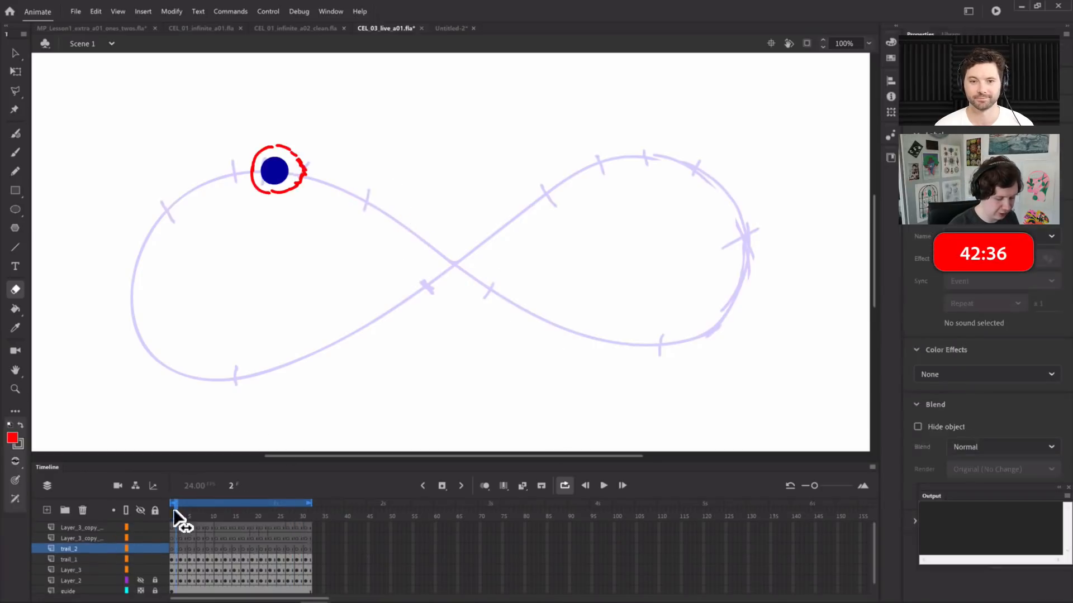
pyautogui.click(174, 516)
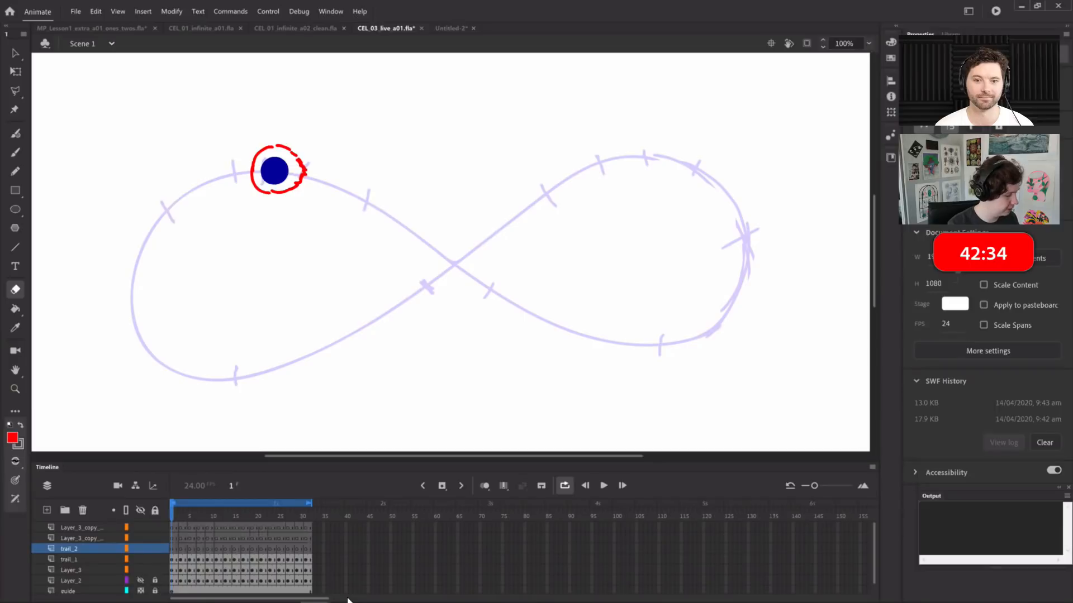
pyautogui.press('b')
pyautogui.click(172, 548)
pyautogui.click(13, 438)
pyautogui.click(12, 436)
pyautogui.click(11, 436)
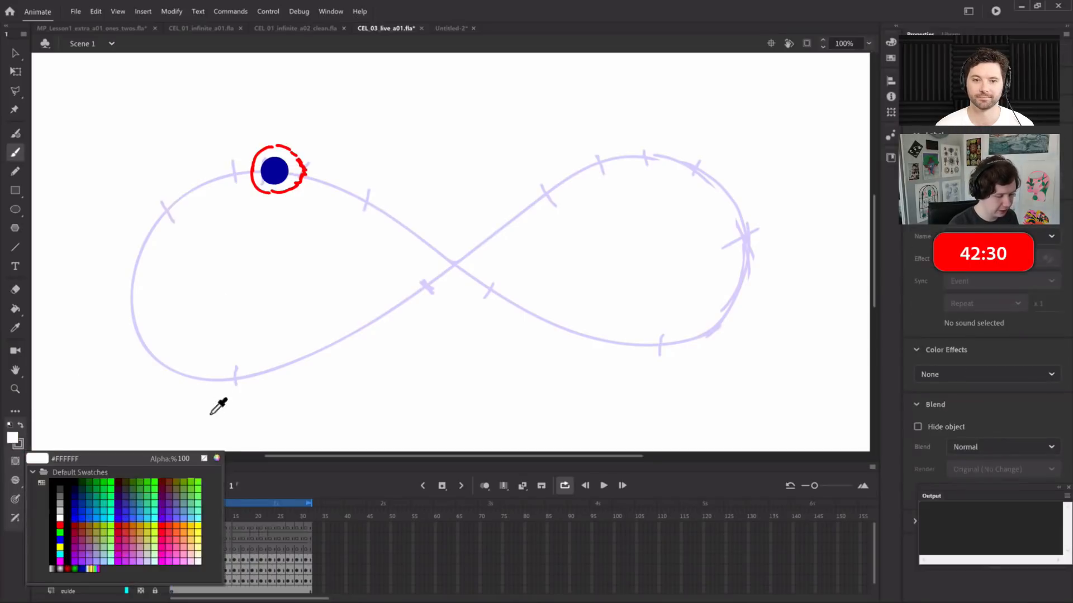
pyautogui.click(181, 524)
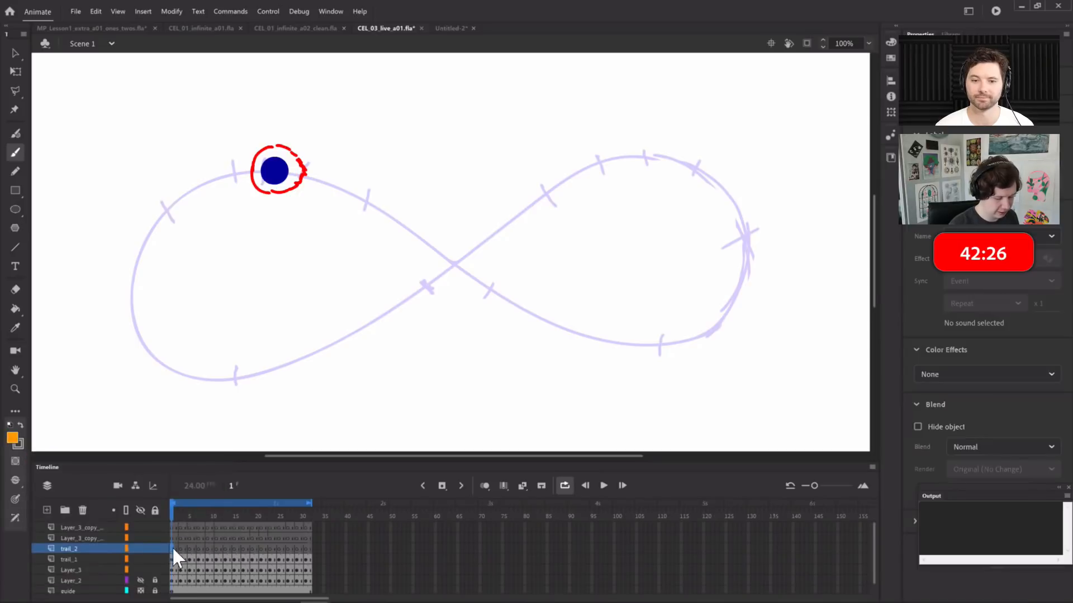
pyautogui.moveTo(277, 206)
pyautogui.mouseDown()
pyautogui.moveTo(325, 184)
pyautogui.moveTo(339, 160)
pyautogui.mouseUp()
pyautogui.hotkey('ctrl', 'z')
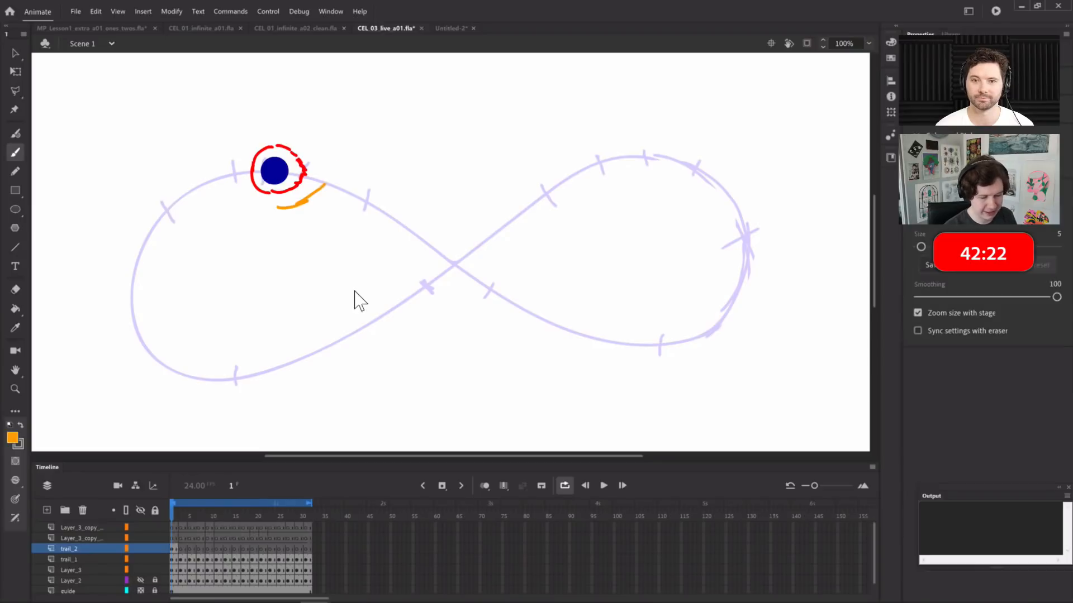
pyautogui.hotkey('ctrl', 'z')
# Draw an orange arc around the left side of the red outline on frame 1 of trail_2
pyautogui.click(175, 547)
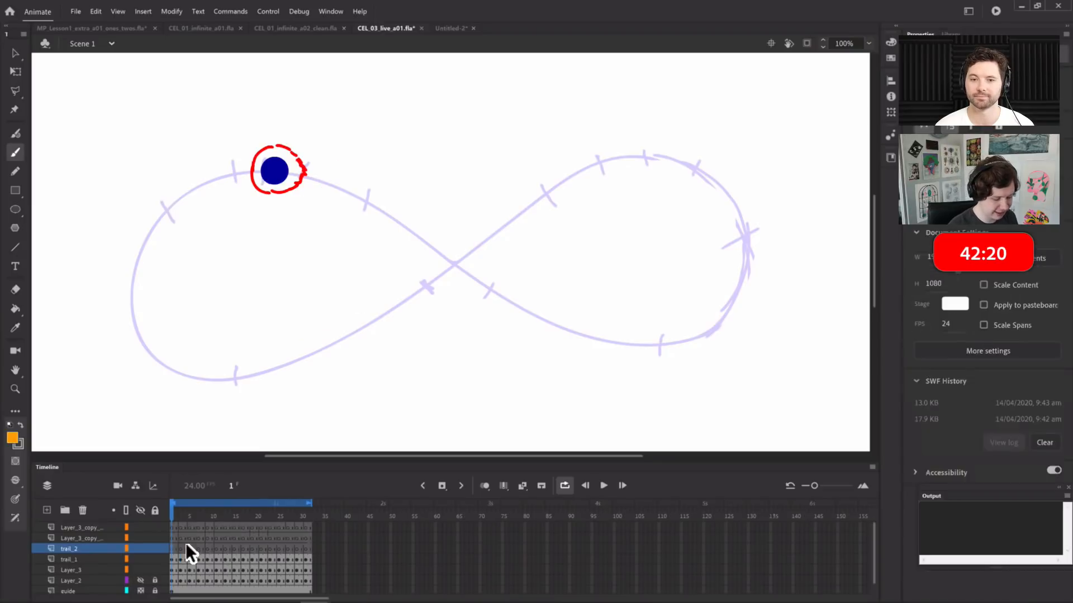
pyautogui.moveTo(257, 135)
pyautogui.mouseDown()
pyautogui.moveTo(261, 176)
pyautogui.moveTo(244, 153)
pyautogui.moveTo(242, 199)
pyautogui.moveTo(285, 204)
pyautogui.moveTo(244, 196)
pyautogui.moveTo(295, 199)
pyautogui.mouseUp()
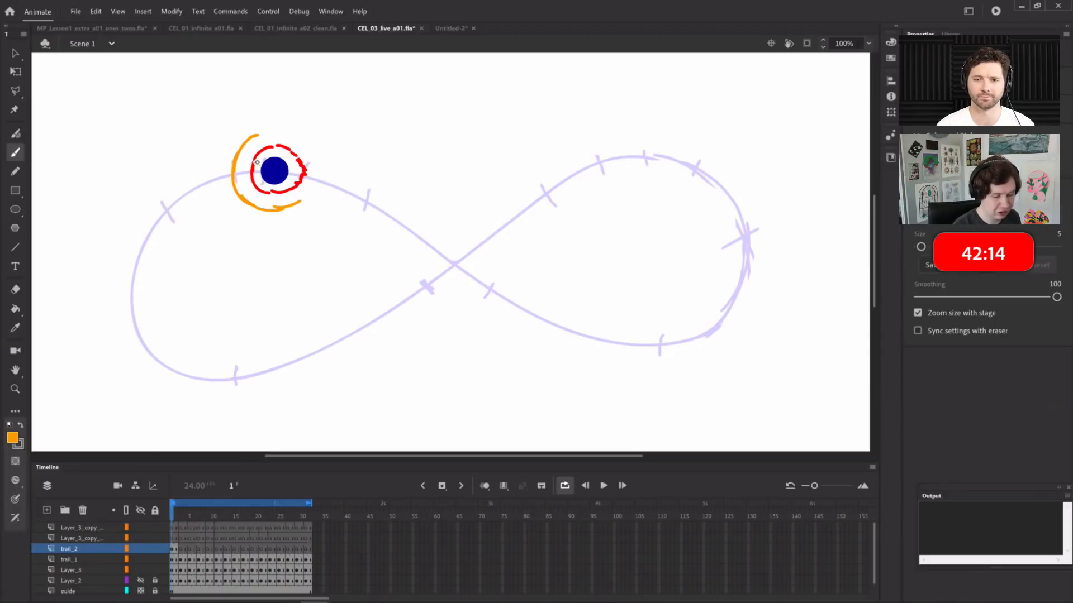
pyautogui.moveTo(262, 162); pyautogui.dragTo(241, 154)
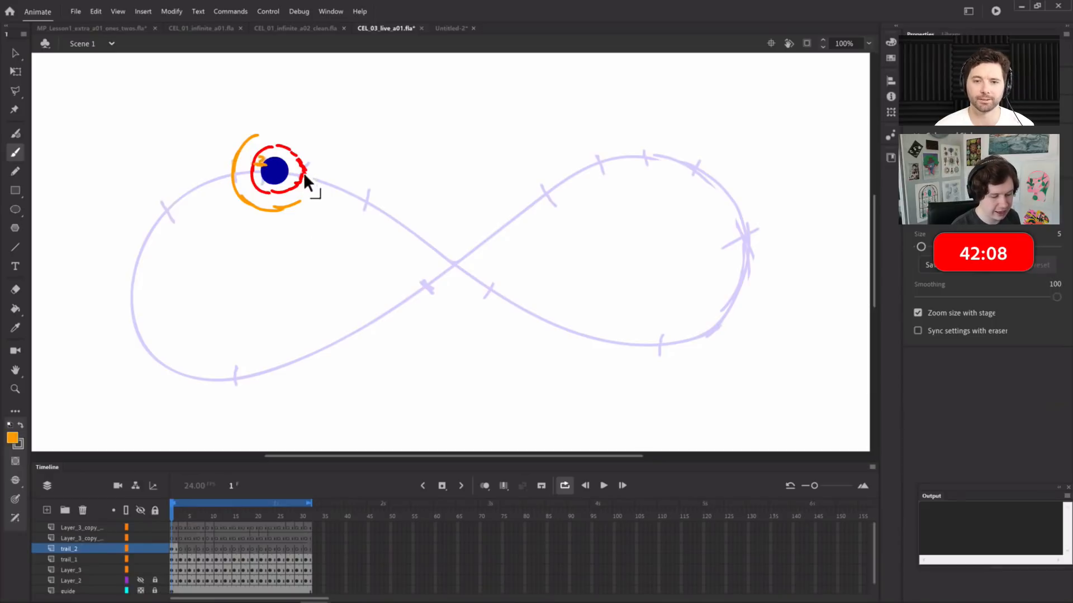
pyautogui.hotkey('ctrl', 'z')
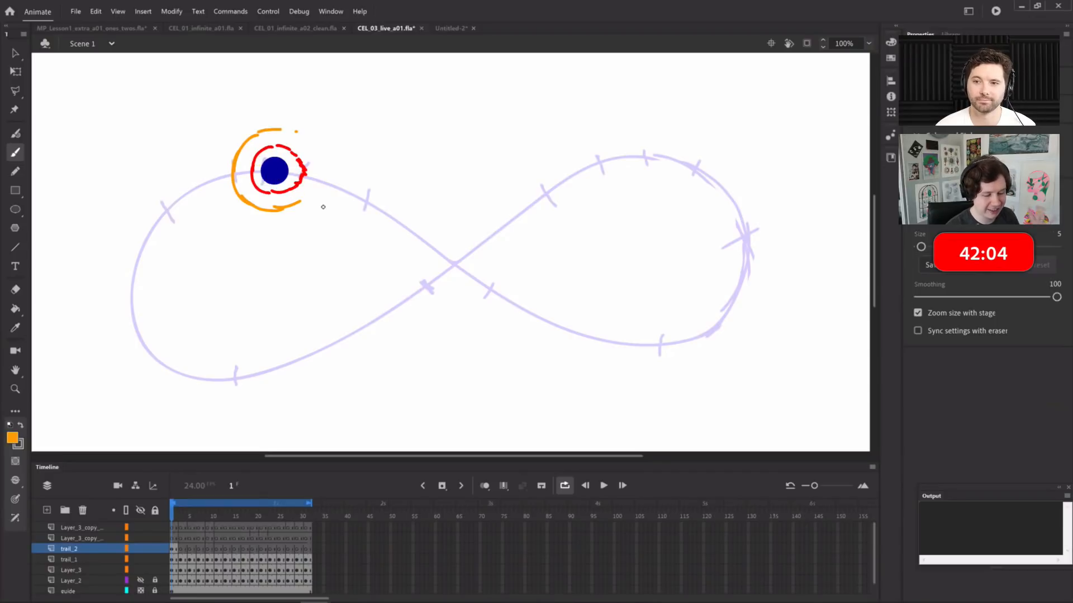
pyautogui.click(266, 511)
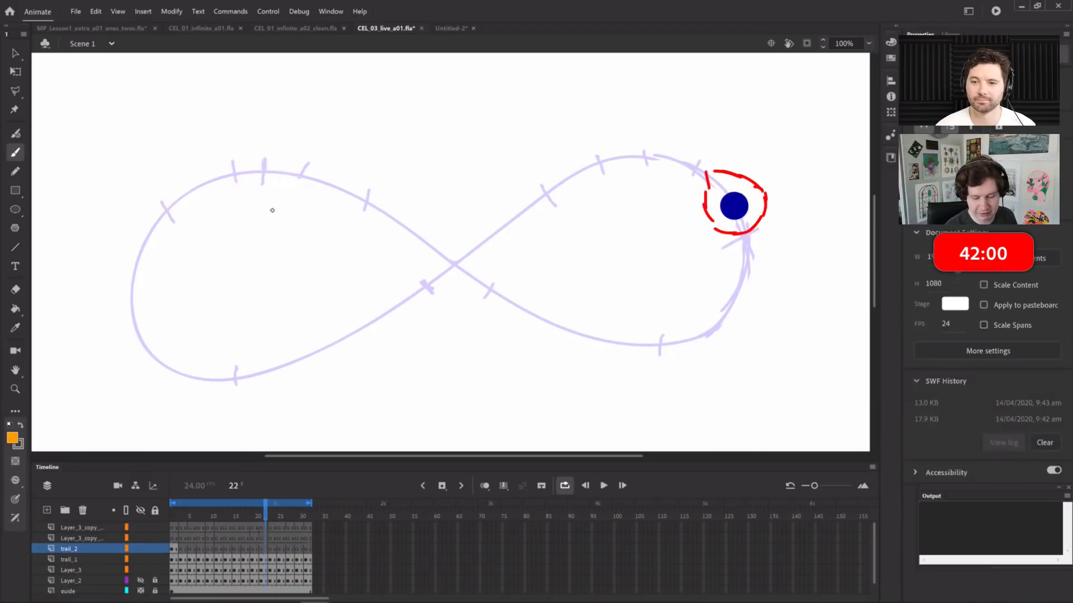
pyautogui.moveTo(736, 222)
pyautogui.mouseDown()
pyautogui.moveTo(728, 258)
pyautogui.moveTo(763, 254)
pyautogui.mouseUp()
pyautogui.moveTo(781, 169); pyautogui.dragTo(784, 204)
pyautogui.hotkey('ctrl', 'z')
pyautogui.hotkey('ctrl', 'z')
pyautogui.hotkey('ctrl', 'z')
pyautogui.hotkey('ctrl', 'z')
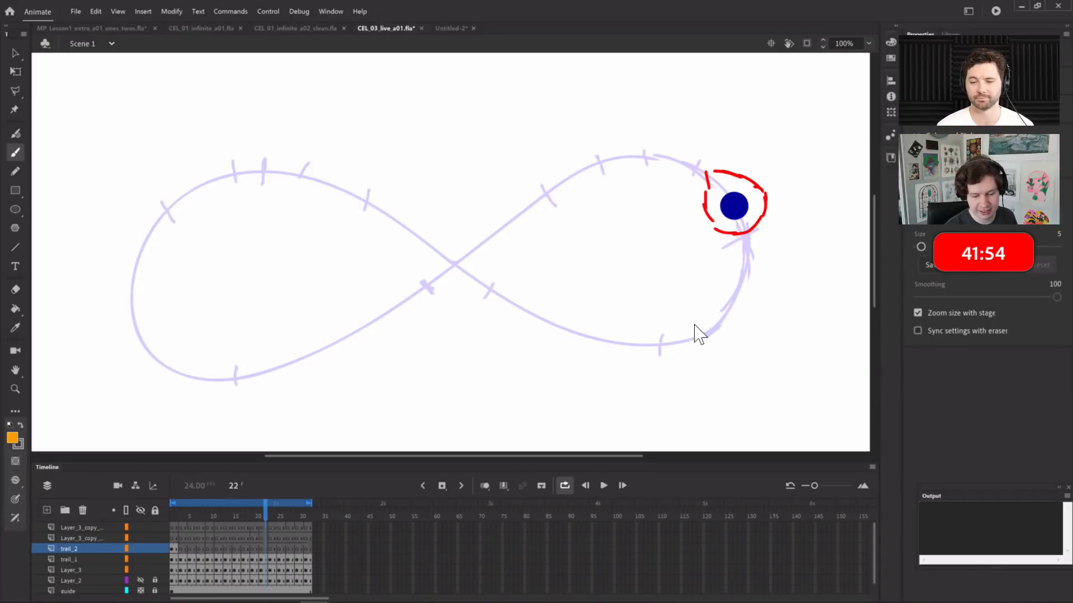
# Complete the orange outline on frame 1 of trail_2 as a teardrop with its pointed tail trailing to the ball's right
pyautogui.click(174, 512)
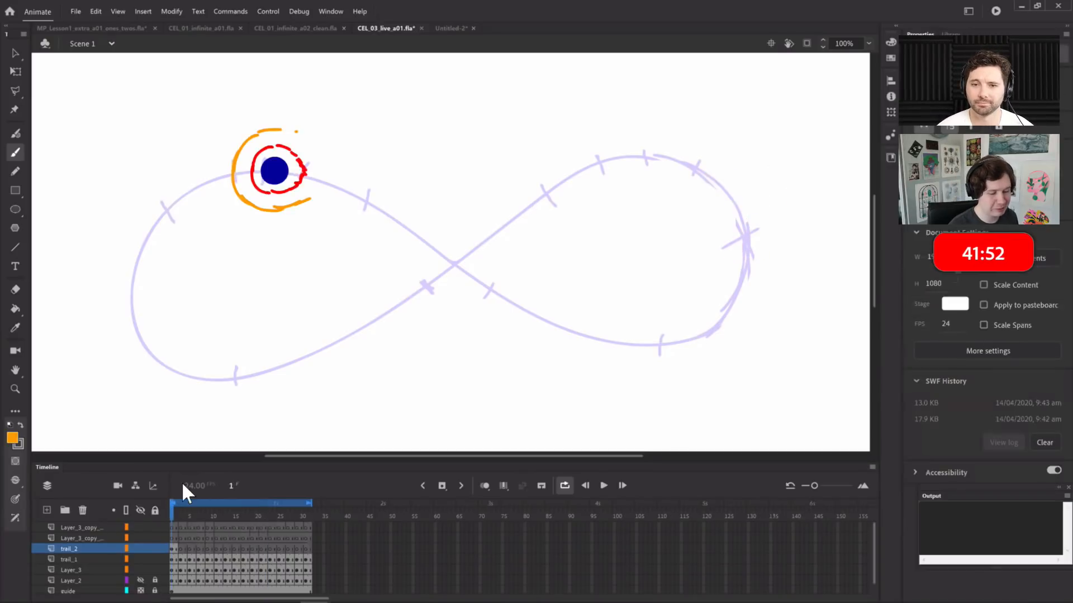
pyautogui.moveTo(293, 132); pyautogui.dragTo(312, 142)
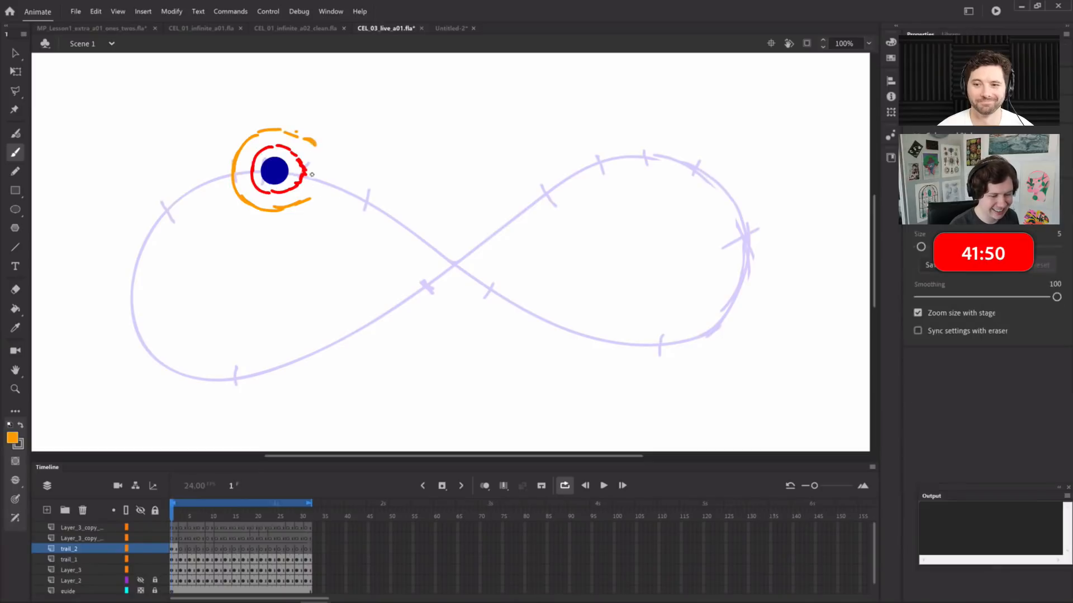
pyautogui.moveTo(296, 134); pyautogui.dragTo(335, 180)
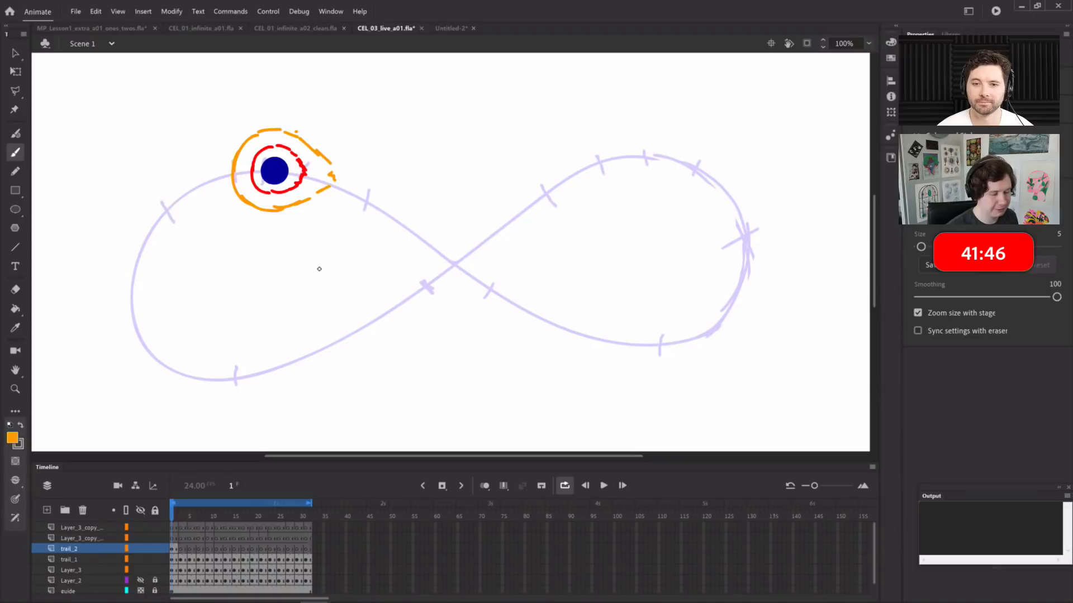
pyautogui.moveTo(324, 162)
pyautogui.mouseDown()
pyautogui.moveTo(342, 175)
pyautogui.moveTo(317, 192)
pyautogui.mouseUp()
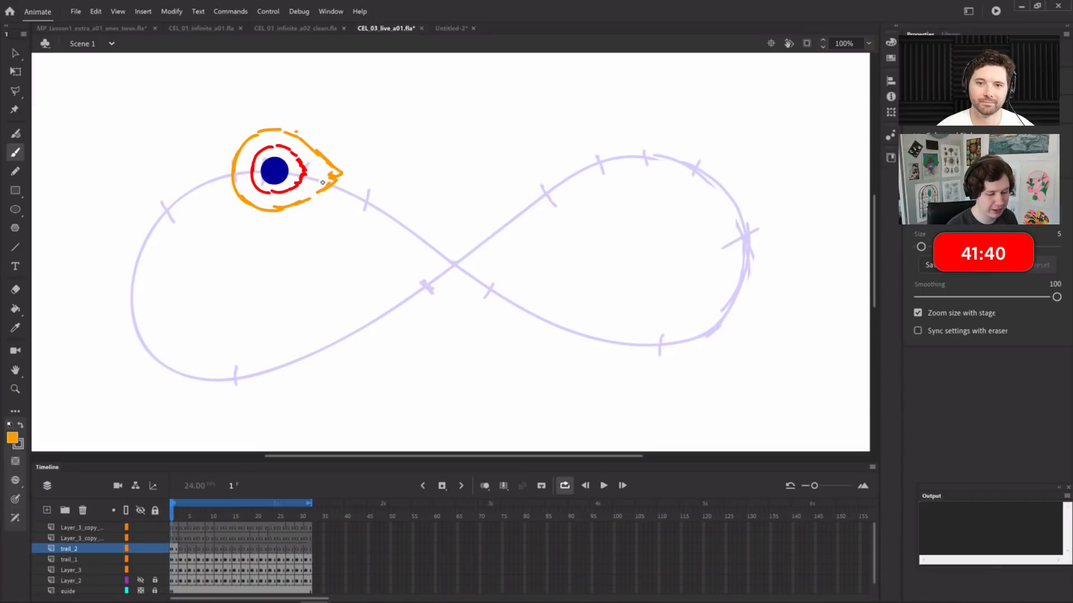
# Turn on onion skinning at frame 3 and shorten its range to end at frame 5
pyautogui.press('.')
pyautogui.press('.')
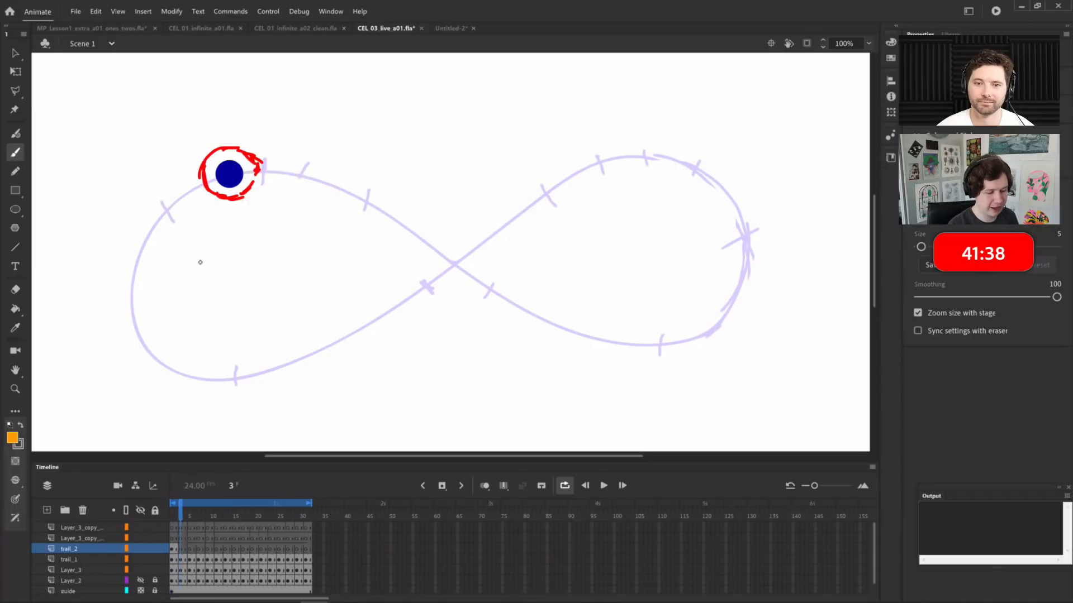
pyautogui.click(484, 485)
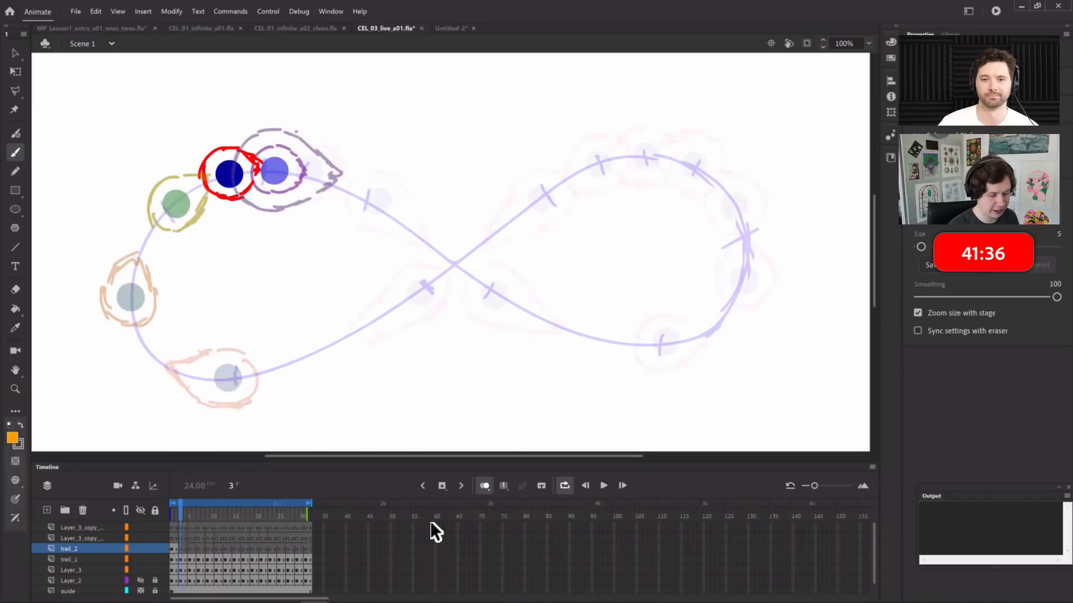
pyautogui.moveTo(306, 512); pyautogui.dragTo(194, 515)
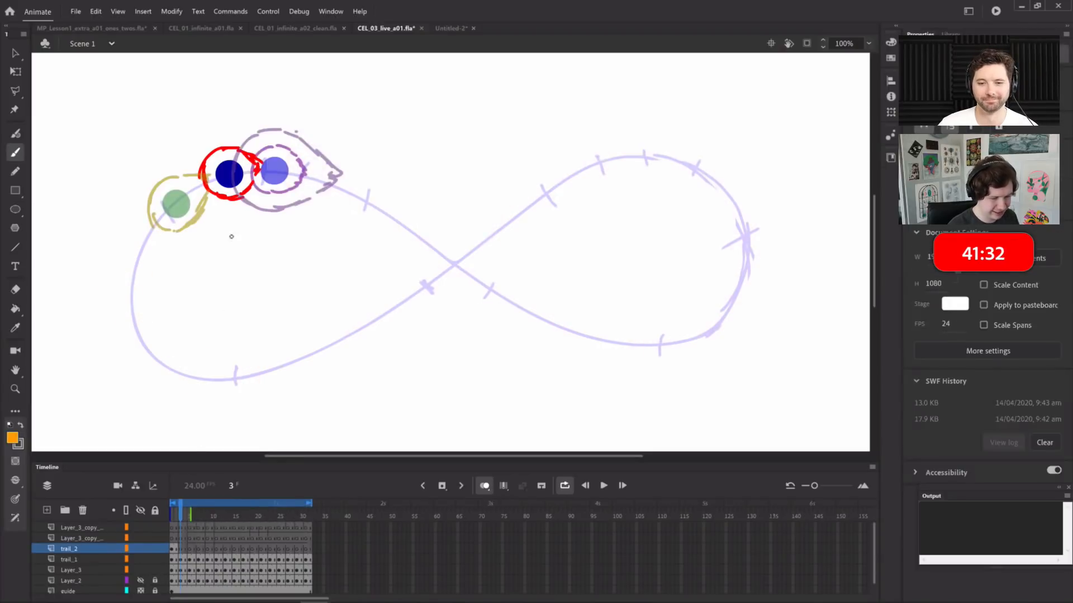
# Draw an orange teardrop outline around the ball and red trail on frame 3 of trail_2, checking it against frame 1
pyautogui.moveTo(194, 138)
pyautogui.mouseDown()
pyautogui.moveTo(186, 171)
pyautogui.moveTo(201, 209)
pyautogui.moveTo(246, 216)
pyautogui.moveTo(268, 199)
pyautogui.mouseUp()
pyautogui.moveTo(211, 136); pyautogui.dragTo(263, 146)
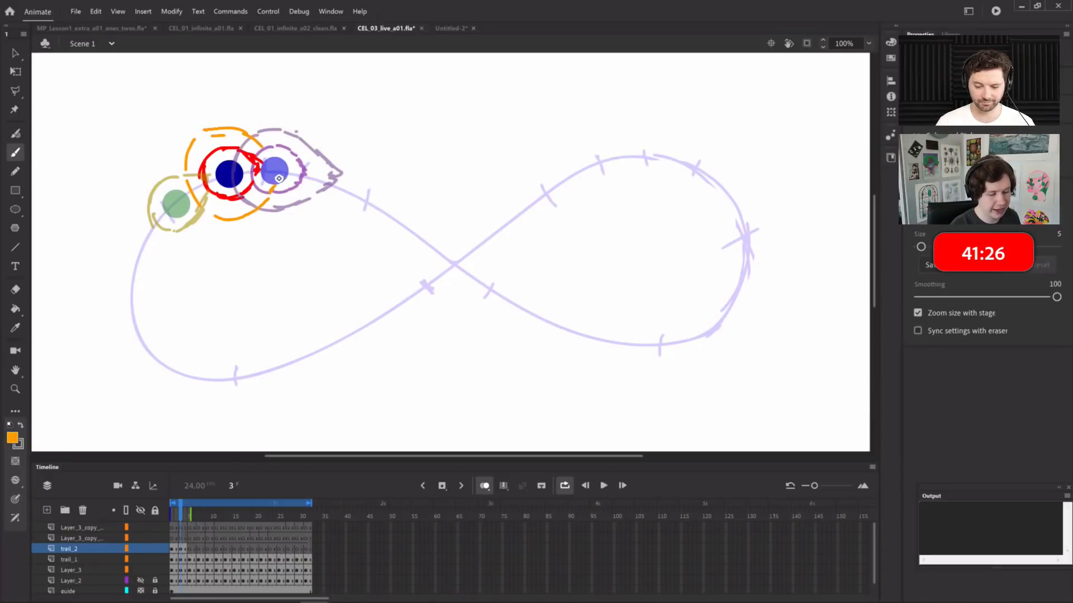
pyautogui.moveTo(263, 198); pyautogui.dragTo(288, 176)
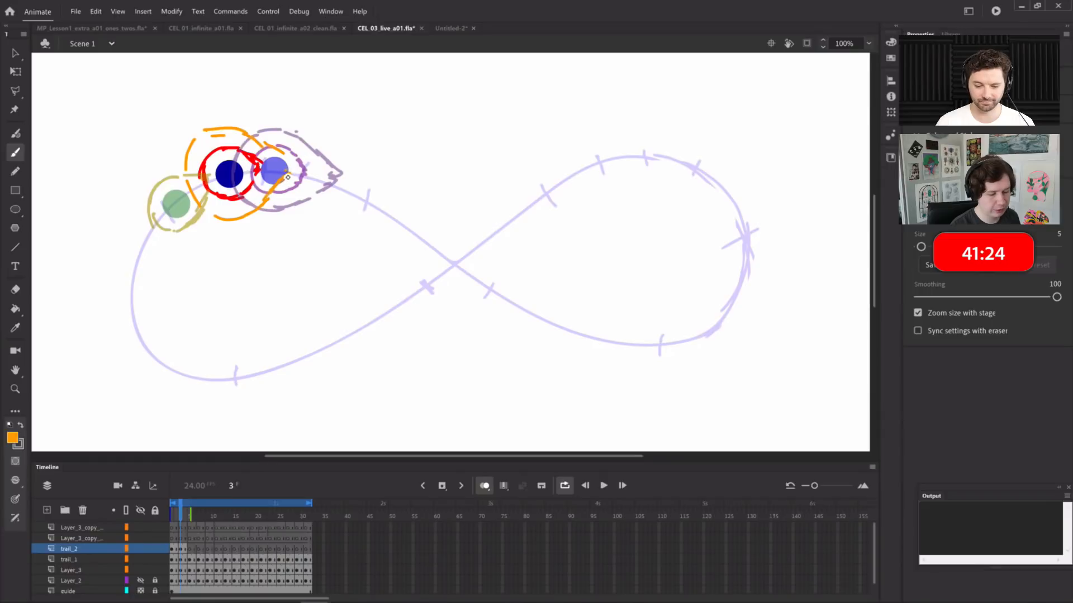
pyautogui.moveTo(215, 509); pyautogui.dragTo(172, 511)
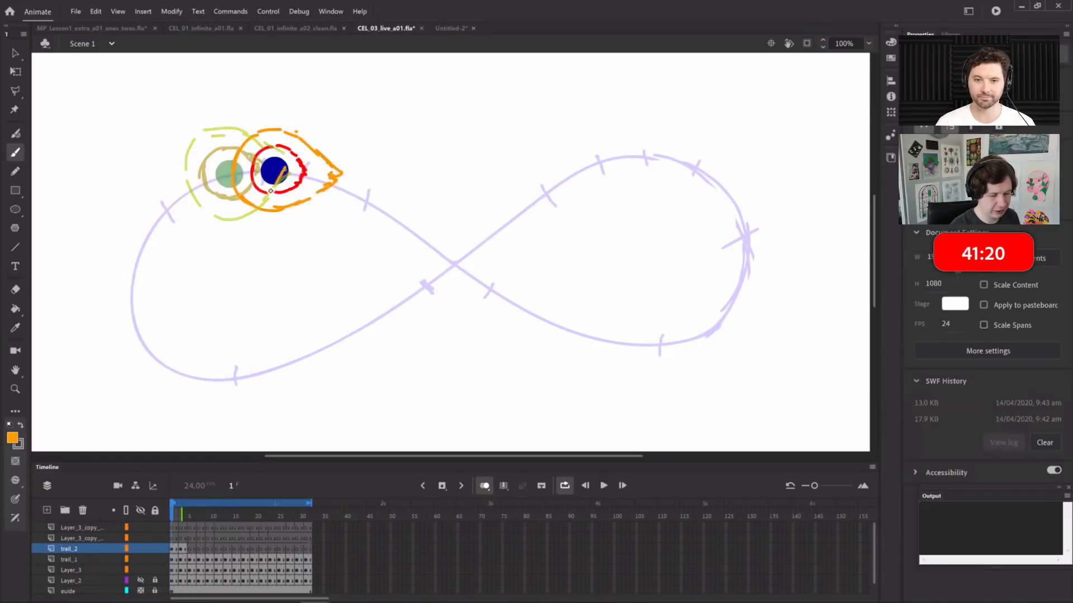
pyautogui.click(181, 547)
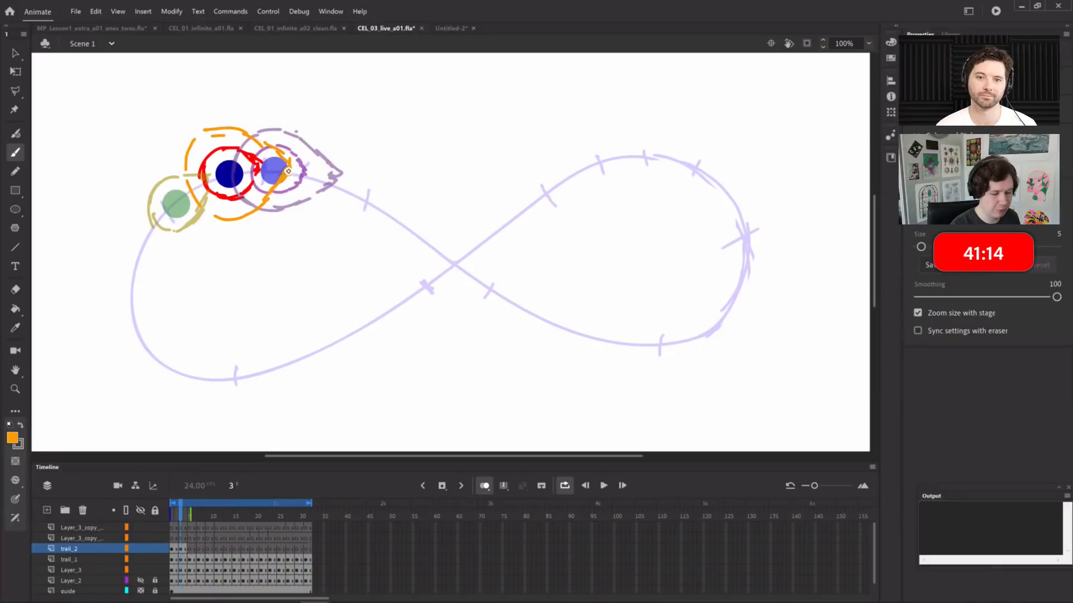
# Draw an orange teardrop outline around the ball and red trail on frame 5 of trail_2, its tail reaching the previous ball position
pyautogui.press('.')
pyautogui.press('.')
pyautogui.moveTo(134, 172)
pyautogui.mouseDown()
pyautogui.moveTo(130, 207)
pyautogui.moveTo(204, 257)
pyautogui.moveTo(177, 232)
pyautogui.moveTo(189, 243)
pyautogui.moveTo(209, 228)
pyautogui.mouseUp()
pyautogui.moveTo(135, 171); pyautogui.dragTo(168, 157)
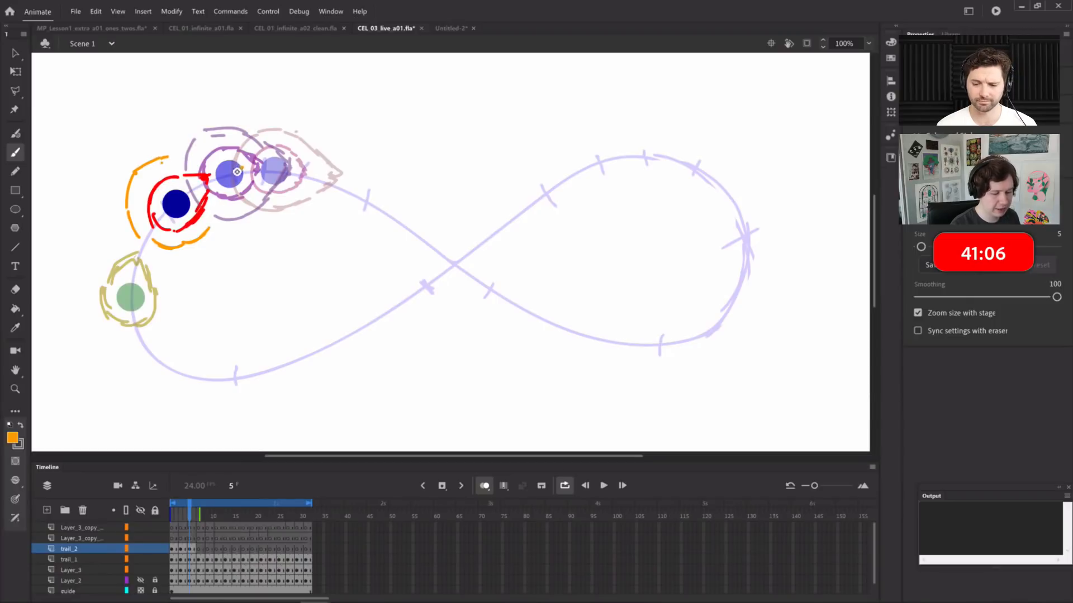
pyautogui.moveTo(230, 191)
pyautogui.mouseDown()
pyautogui.moveTo(235, 163)
pyautogui.moveTo(251, 163)
pyautogui.moveTo(222, 202)
pyautogui.mouseUp()
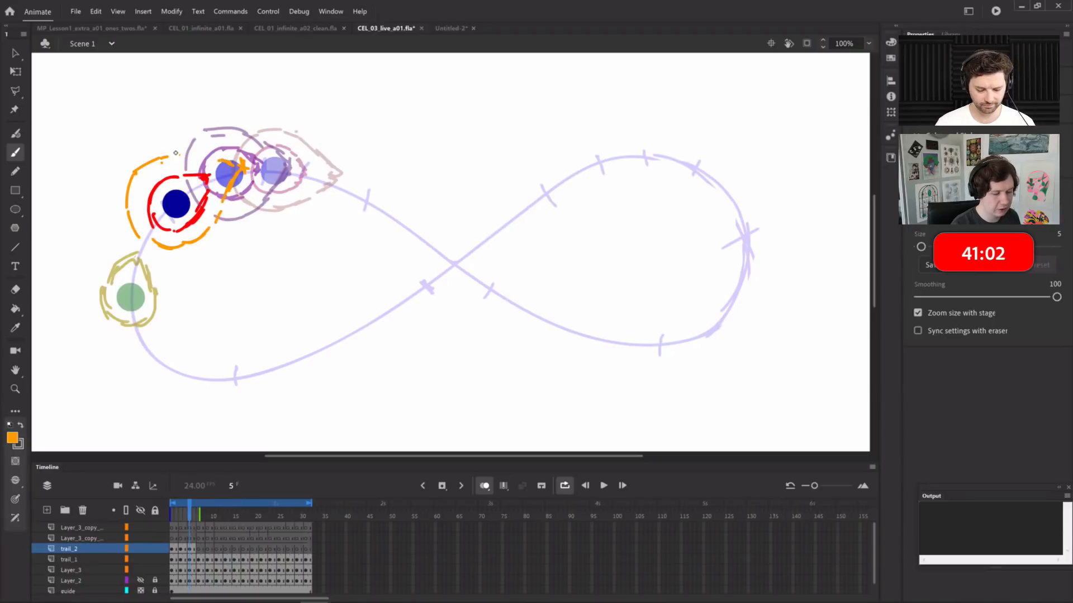
# Draw an orange teardrop outline around the ball on frame 7 of trail_2, with its tail rising to the frame 5 ball
pyautogui.press('.')
pyautogui.press('.')
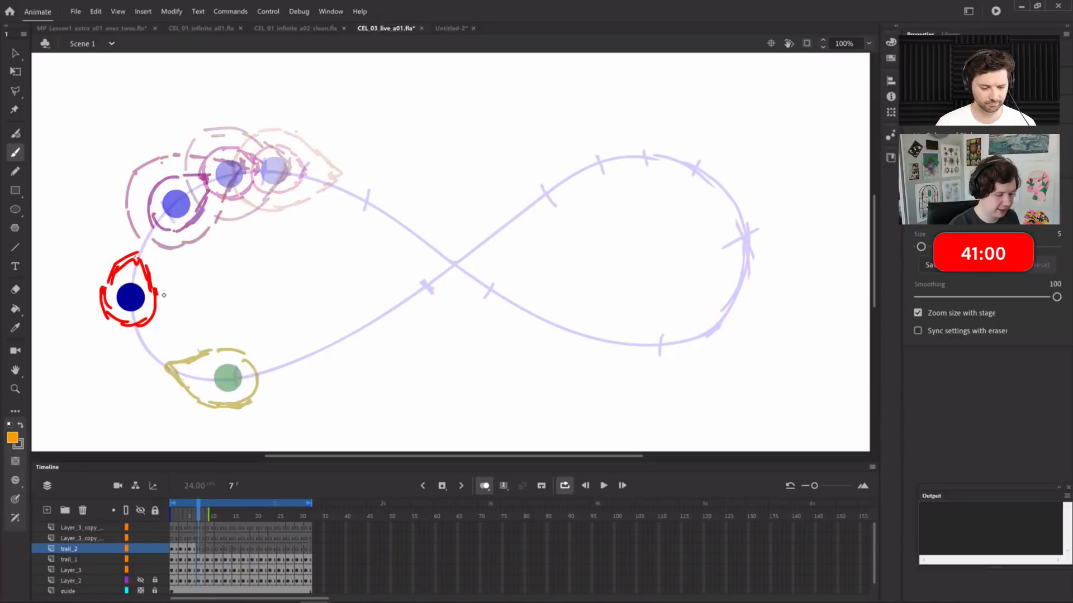
pyautogui.moveTo(134, 344)
pyautogui.mouseDown()
pyautogui.moveTo(160, 340)
pyautogui.moveTo(173, 312)
pyautogui.moveTo(167, 271)
pyautogui.mouseUp()
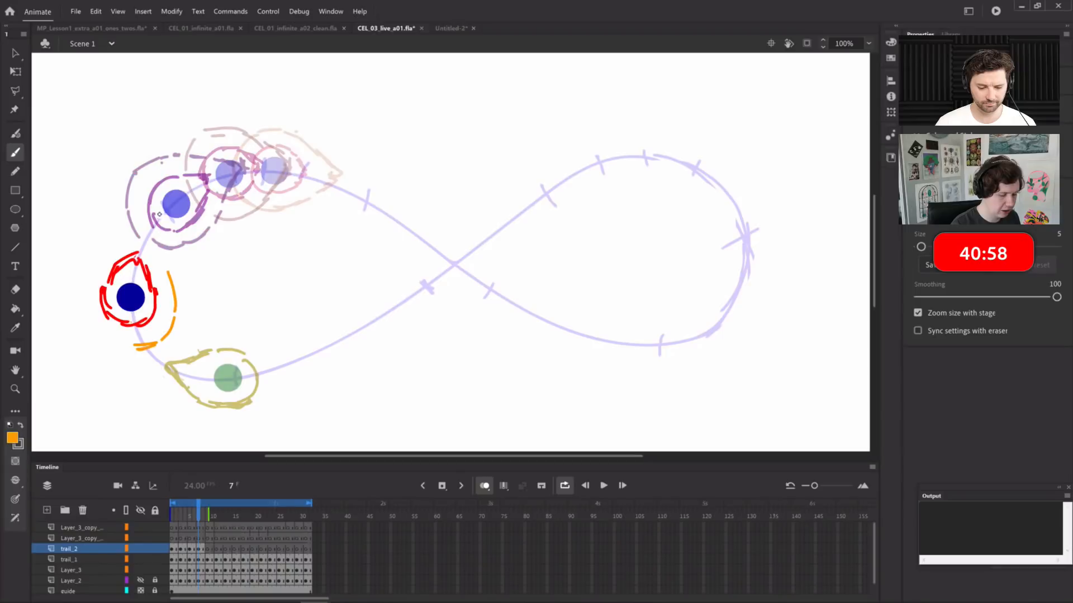
pyautogui.moveTo(182, 196); pyautogui.dragTo(167, 254)
pyautogui.moveTo(103, 246); pyautogui.dragTo(170, 194)
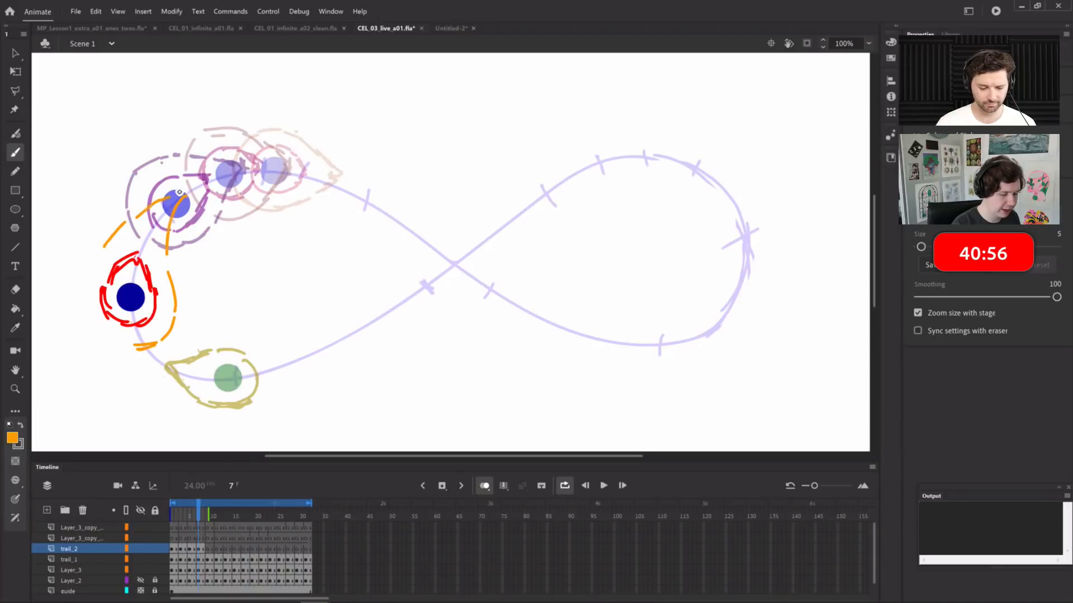
pyautogui.moveTo(99, 257)
pyautogui.mouseDown()
pyautogui.moveTo(86, 317)
pyautogui.moveTo(130, 347)
pyautogui.mouseUp()
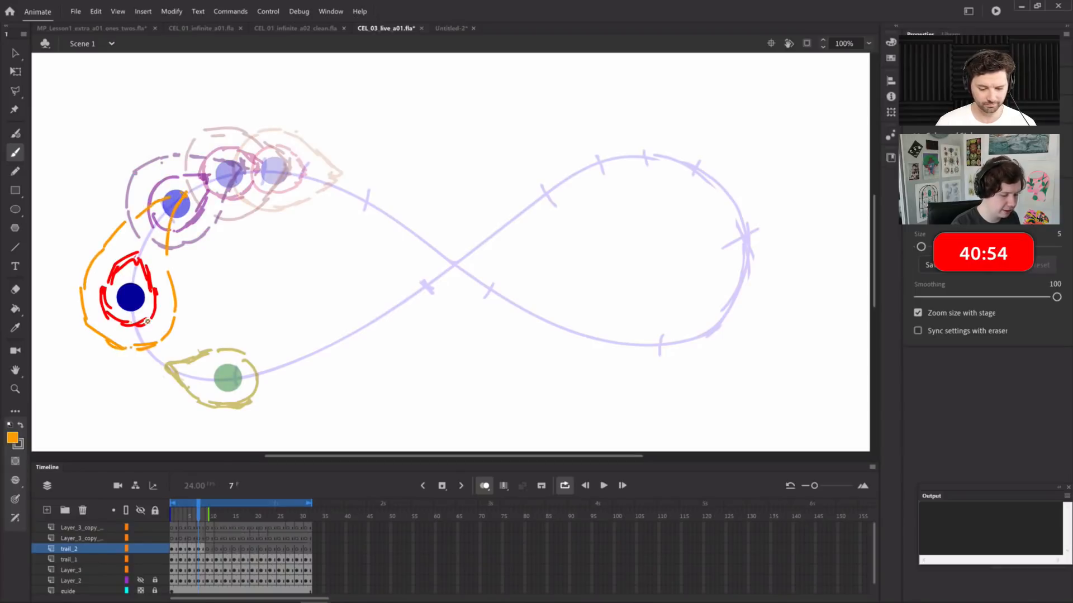
# On frame 9 of trail_2, mark the orange tail tip at the previous ball and draw an arc around the red trail's front
pyautogui.press('.')
pyautogui.press('.')
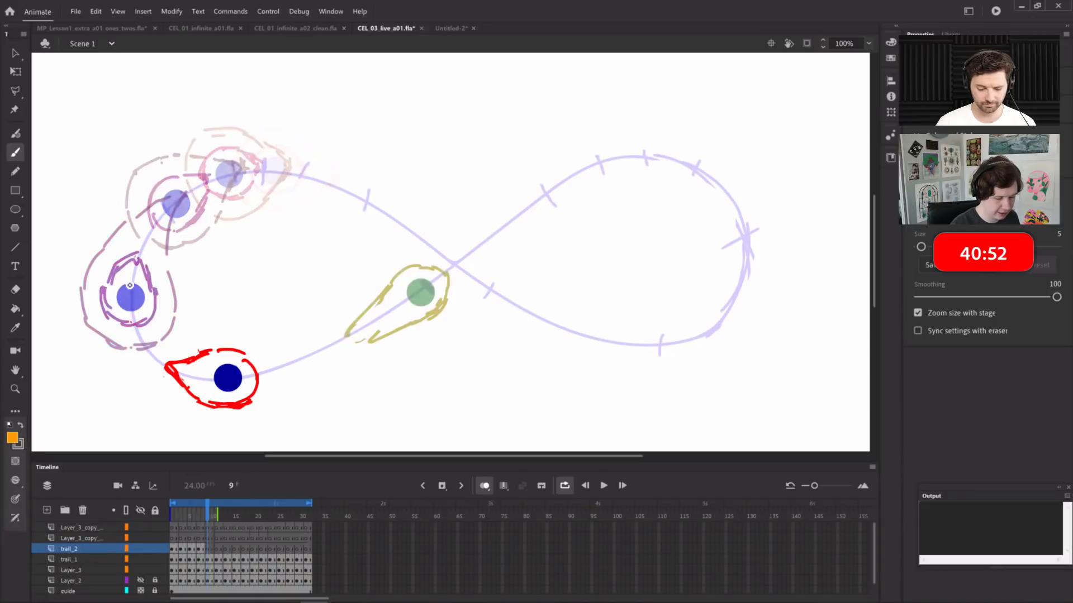
pyautogui.moveTo(133, 281); pyautogui.dragTo(150, 323)
pyautogui.moveTo(268, 336); pyautogui.dragTo(278, 363)
pyautogui.moveTo(255, 427); pyautogui.dragTo(279, 384)
pyautogui.moveTo(274, 347)
pyautogui.mouseDown()
pyautogui.moveTo(284, 401)
pyautogui.moveTo(263, 426)
pyautogui.mouseUp()
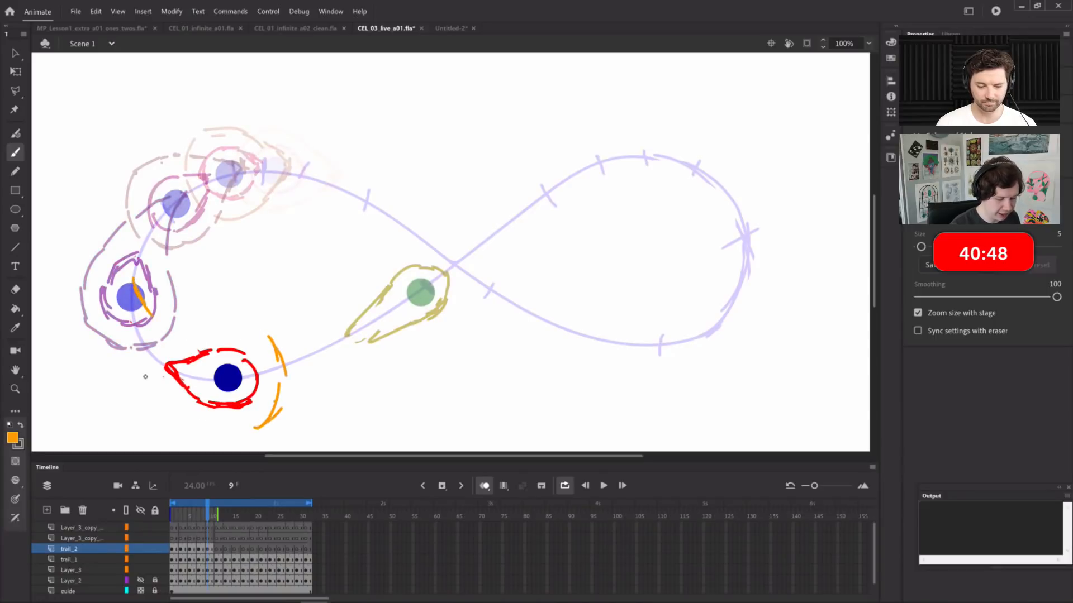
pyautogui.moveTo(196, 325); pyautogui.dragTo(277, 349)
pyautogui.moveTo(207, 428); pyautogui.dragTo(272, 416)
pyautogui.moveTo(284, 372)
pyautogui.mouseDown()
pyautogui.moveTo(253, 426)
pyautogui.moveTo(204, 430)
pyautogui.mouseUp()
pyautogui.moveTo(212, 316)
pyautogui.mouseDown()
pyautogui.moveTo(239, 328)
pyautogui.moveTo(259, 429)
pyautogui.moveTo(208, 434)
pyautogui.mouseUp()
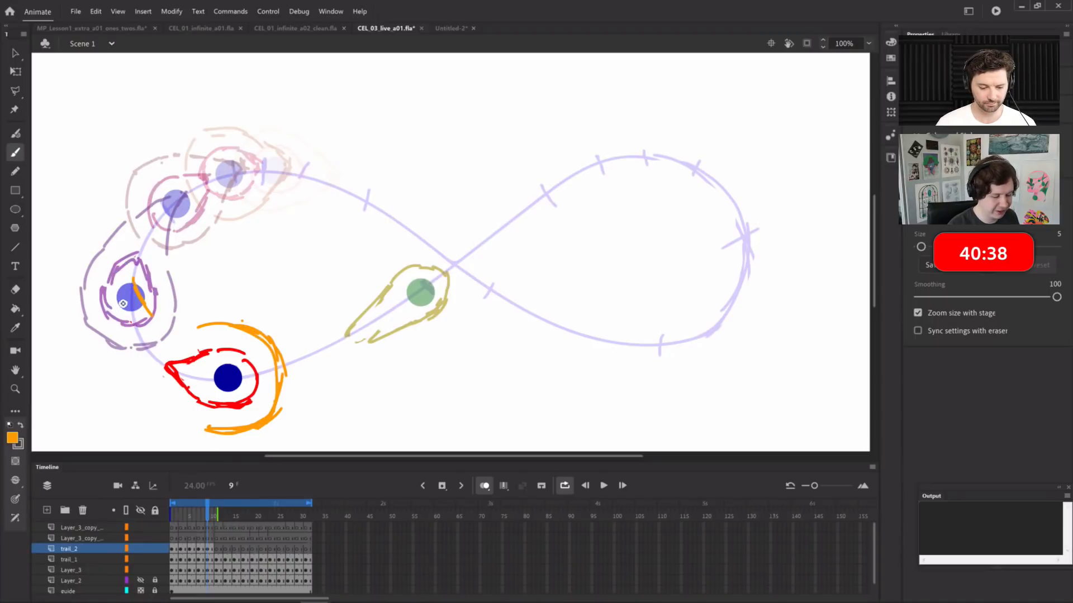
# Complete the orange outline on frame 9 of trail_2 by joining both sides of the curved tail to the front arc
pyautogui.moveTo(127, 330)
pyautogui.mouseDown()
pyautogui.moveTo(136, 279)
pyautogui.moveTo(124, 314)
pyautogui.moveTo(162, 398)
pyautogui.moveTo(204, 427)
pyautogui.mouseUp()
pyautogui.moveTo(156, 317)
pyautogui.mouseDown()
pyautogui.moveTo(174, 336)
pyautogui.moveTo(208, 328)
pyautogui.moveTo(166, 327)
pyautogui.moveTo(210, 324)
pyautogui.mouseUp()
pyautogui.press('e')
pyautogui.press('b')
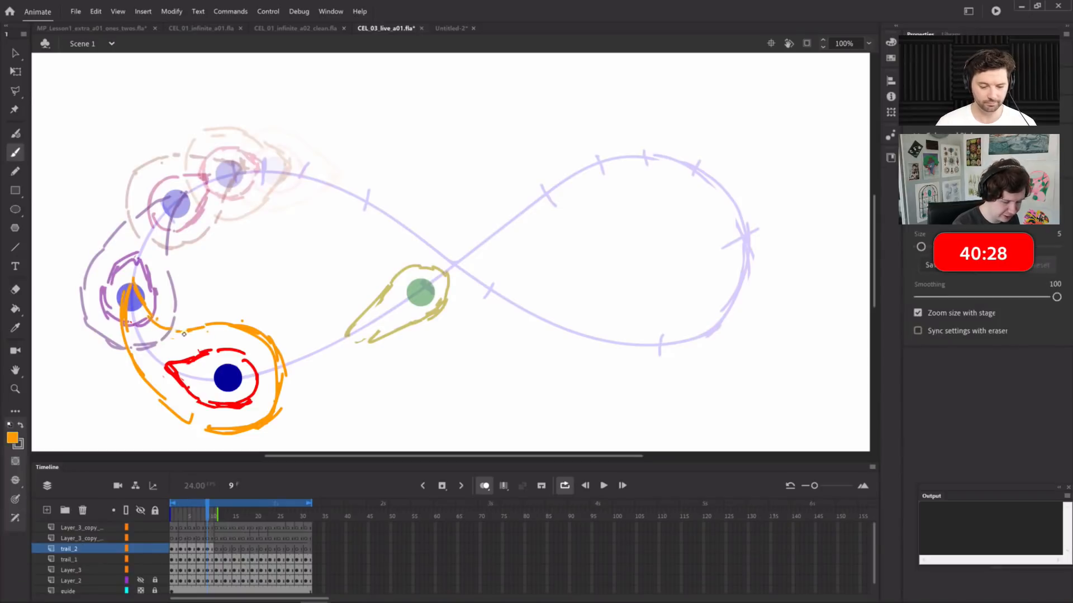
pyautogui.press('.')
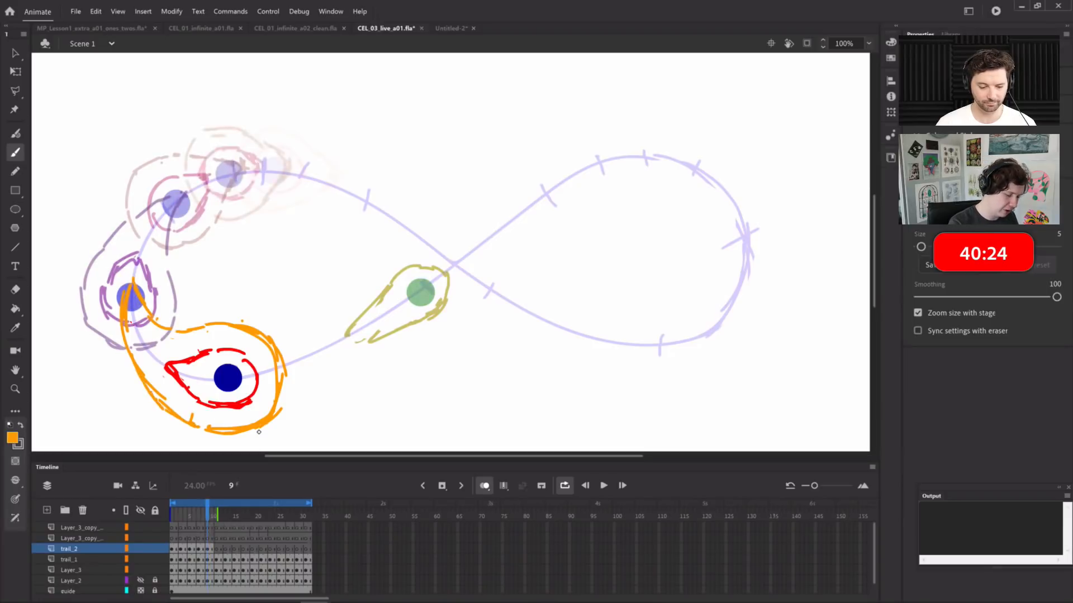
# Draw a long orange teardrop around the ball on frame 11 of trail_2, stretching its tail back to the frame 9 ball
pyautogui.press('.')
pyautogui.press('.')
pyautogui.moveTo(208, 378)
pyautogui.mouseDown()
pyautogui.moveTo(250, 365)
pyautogui.moveTo(241, 375)
pyautogui.mouseUp()
pyautogui.moveTo(473, 271); pyautogui.dragTo(463, 328)
pyautogui.click(438, 342)
pyautogui.moveTo(260, 386)
pyautogui.mouseDown()
pyautogui.moveTo(381, 364)
pyautogui.moveTo(445, 334)
pyautogui.mouseUp()
pyautogui.moveTo(256, 362)
pyautogui.mouseDown()
pyautogui.moveTo(385, 254)
pyautogui.moveTo(464, 240)
pyautogui.moveTo(475, 255)
pyautogui.mouseUp()
# Draw a stretched orange teardrop around the ball on frame 13 of trail_2, with its tail ending at the frame 11 ball
pyautogui.press('.')
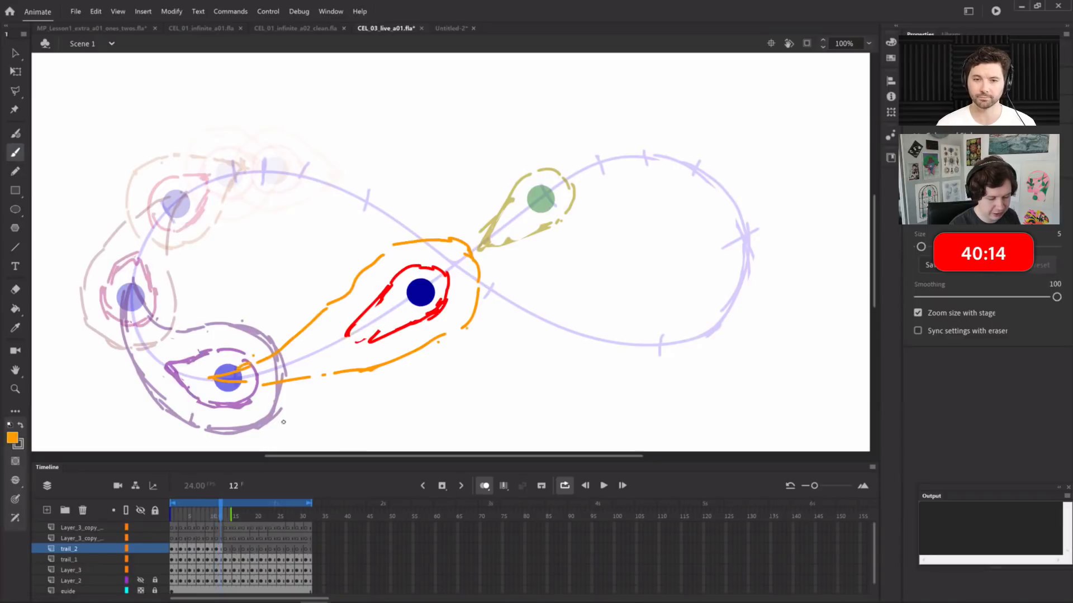
pyautogui.press('.')
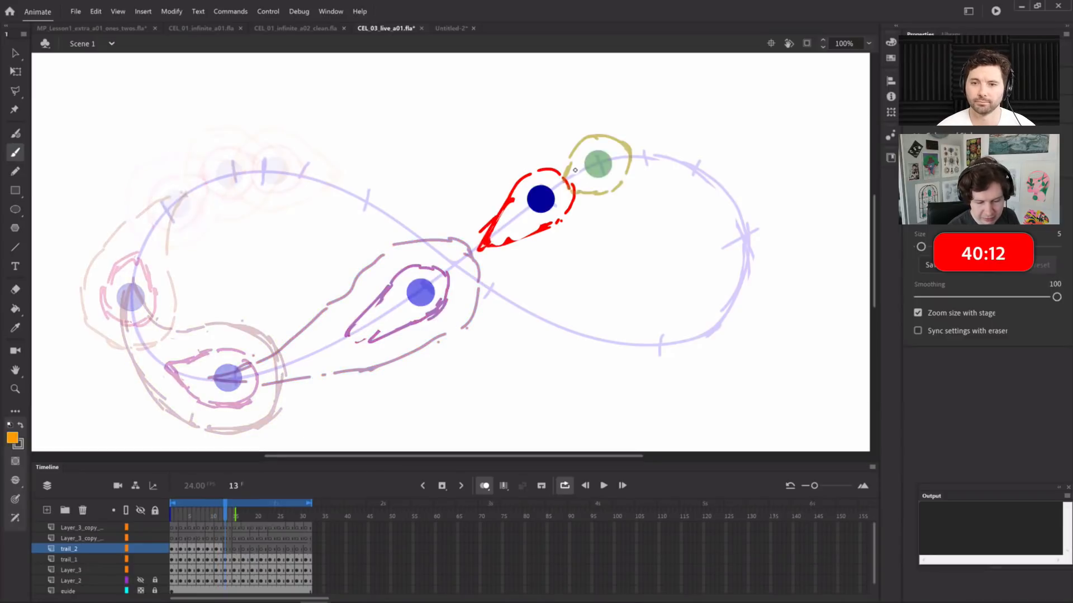
pyautogui.moveTo(580, 161)
pyautogui.mouseDown()
pyautogui.moveTo(590, 169)
pyautogui.moveTo(589, 214)
pyautogui.mouseUp()
pyautogui.moveTo(441, 291)
pyautogui.mouseDown()
pyautogui.moveTo(409, 300)
pyautogui.moveTo(471, 283)
pyautogui.mouseUp()
pyautogui.moveTo(490, 275); pyautogui.dragTo(575, 237)
pyautogui.moveTo(575, 155)
pyautogui.mouseDown()
pyautogui.moveTo(549, 145)
pyautogui.moveTo(509, 160)
pyautogui.moveTo(405, 291)
pyautogui.mouseUp()
pyautogui.moveTo(461, 215); pyautogui.dragTo(407, 292)
pyautogui.moveTo(485, 189); pyautogui.dragTo(461, 234)
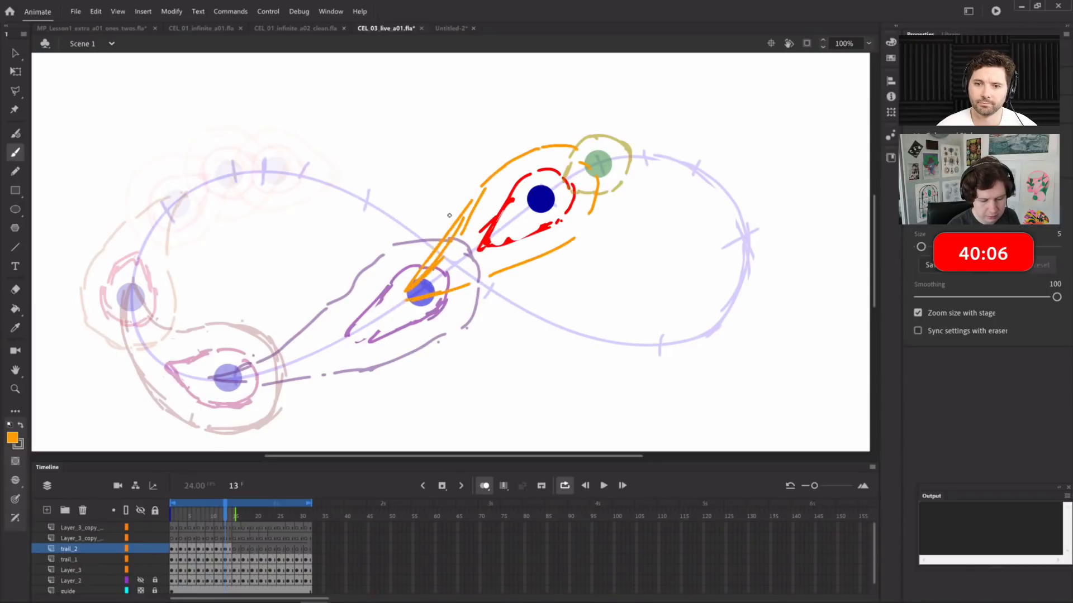
# Erase the stray orange strokes beside the upper edge of the tail on frame 13 of trail_2
pyautogui.press('e')
pyautogui.moveTo(460, 191)
pyautogui.mouseDown()
pyautogui.moveTo(419, 258)
pyautogui.moveTo(419, 279)
pyautogui.moveTo(454, 233)
pyautogui.moveTo(464, 241)
pyautogui.mouseUp()
pyautogui.press('b')
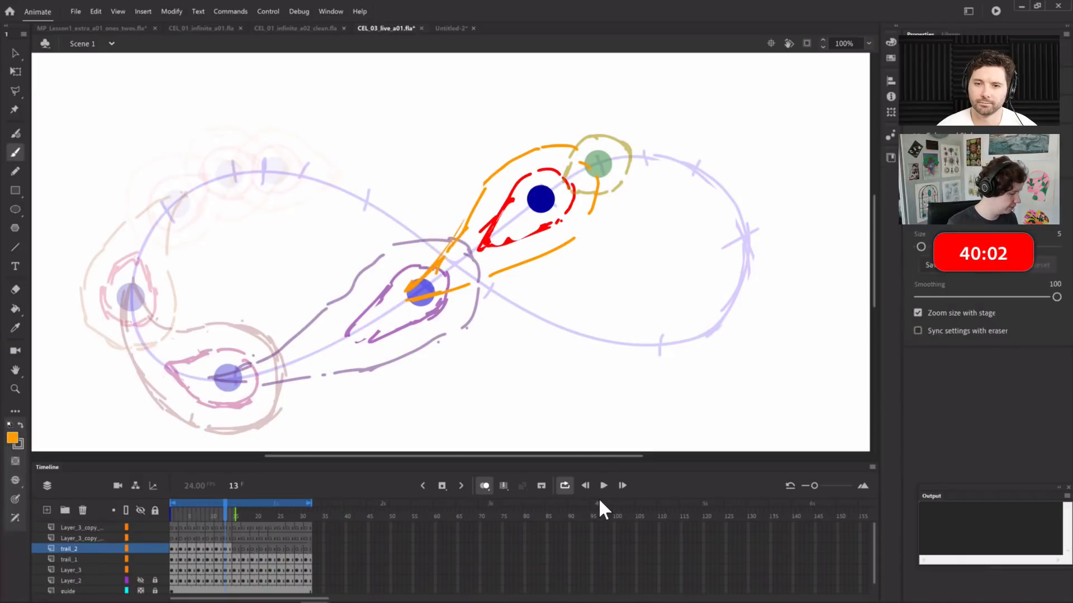
# Draw a shorter orange teardrop around the ball on frame 15 of trail_2, with its tail at the frame 13 ball
pyautogui.press('.')
pyautogui.press('.')
pyautogui.moveTo(621, 122); pyautogui.dragTo(657, 162)
pyautogui.moveTo(527, 206); pyautogui.dragTo(562, 210)
pyautogui.moveTo(570, 213); pyautogui.dragTo(601, 213)
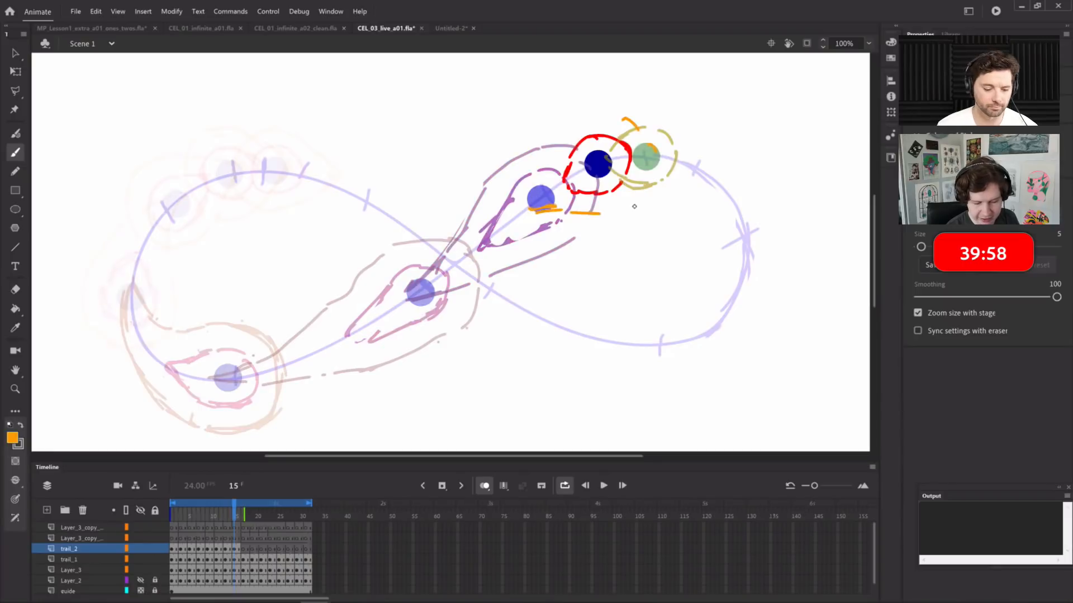
pyautogui.moveTo(530, 207)
pyautogui.mouseDown()
pyautogui.moveTo(544, 164)
pyautogui.moveTo(609, 115)
pyautogui.moveTo(662, 165)
pyautogui.moveTo(612, 214)
pyautogui.mouseUp()
pyautogui.moveTo(553, 145); pyautogui.dragTo(568, 125)
pyautogui.moveTo(530, 207); pyautogui.dragTo(521, 214)
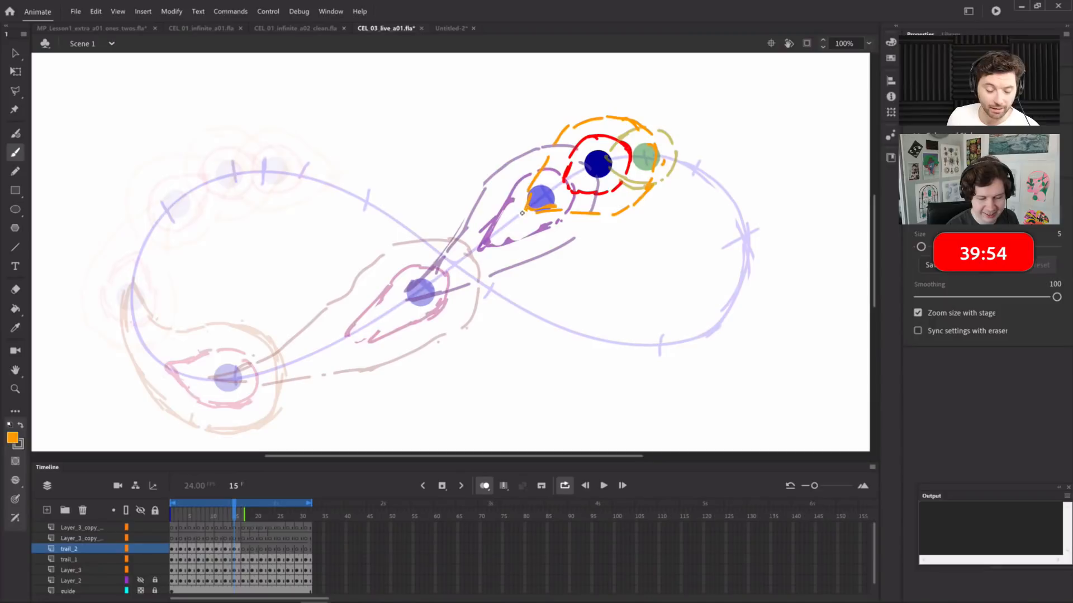
# Draw an orange outline around the ball and red trail on frame 17 of trail_2, tapering back toward the frame 15 ball
pyautogui.press('.')
pyautogui.press('.')
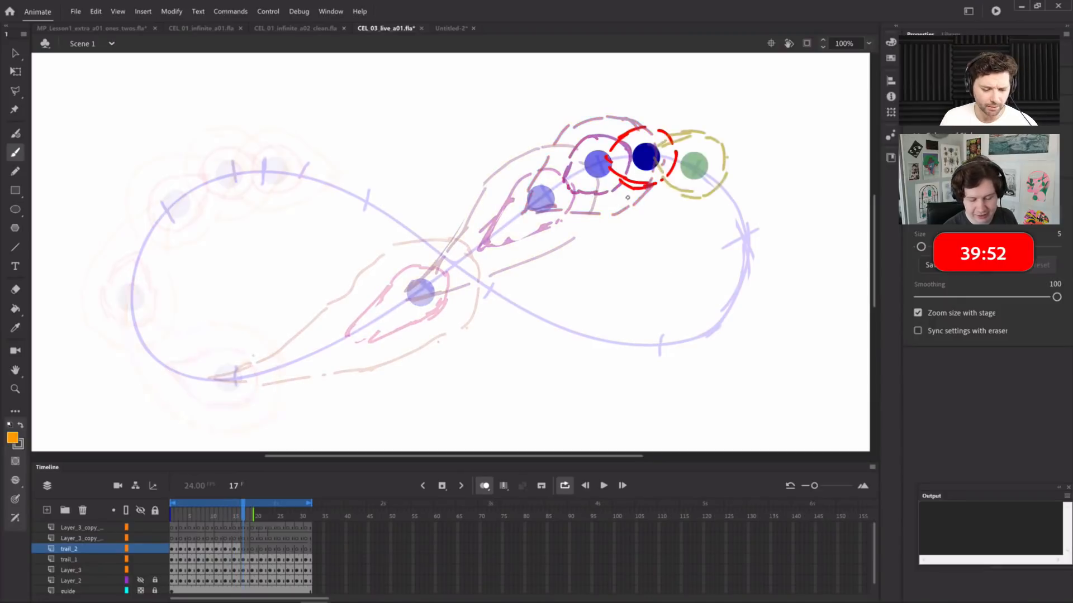
pyautogui.moveTo(621, 200); pyautogui.dragTo(667, 197)
pyautogui.moveTo(586, 162)
pyautogui.mouseDown()
pyautogui.moveTo(611, 134)
pyautogui.moveTo(671, 108)
pyautogui.mouseUp()
pyautogui.moveTo(606, 188); pyautogui.dragTo(657, 203)
pyautogui.moveTo(591, 136); pyautogui.dragTo(607, 125)
pyautogui.moveTo(677, 118)
pyautogui.mouseDown()
pyautogui.moveTo(693, 133)
pyautogui.moveTo(693, 178)
pyautogui.moveTo(656, 203)
pyautogui.moveTo(690, 215)
pyautogui.moveTo(736, 187)
pyautogui.mouseUp()
# Draw an orange outline around the ball and red trail on frame 19 of trail_2, with its tail at the frame 17 ball
pyautogui.press('.')
pyautogui.press('.')
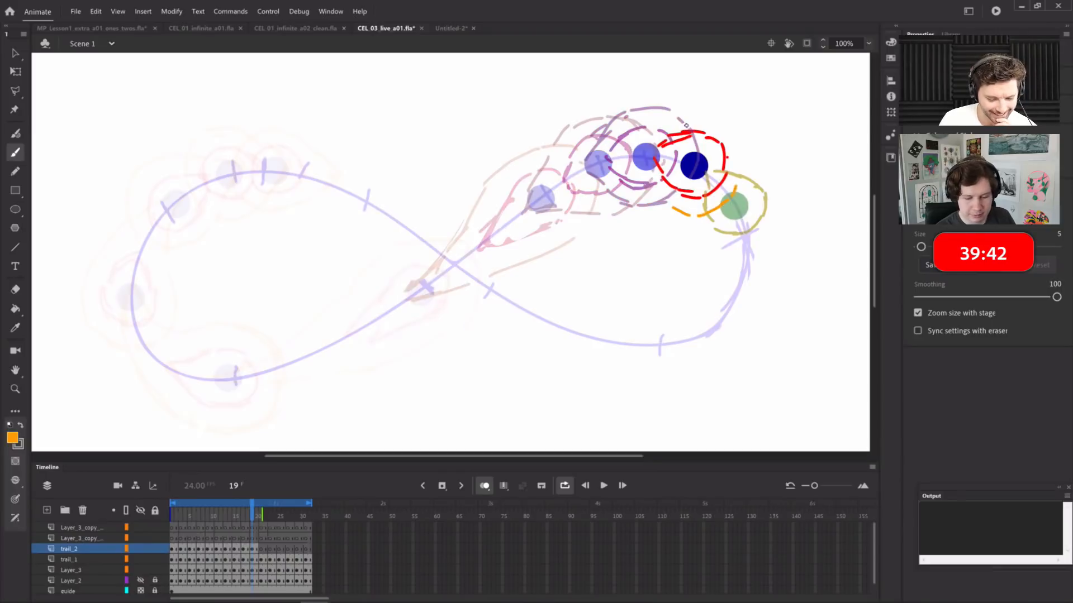
pyautogui.moveTo(630, 147); pyautogui.dragTo(651, 128)
pyautogui.moveTo(665, 121); pyautogui.dragTo(723, 117)
pyautogui.moveTo(745, 131); pyautogui.dragTo(752, 150)
pyautogui.moveTo(750, 157); pyautogui.dragTo(757, 178)
pyautogui.moveTo(640, 172)
pyautogui.mouseDown()
pyautogui.moveTo(663, 204)
pyautogui.moveTo(692, 217)
pyautogui.moveTo(721, 212)
pyautogui.moveTo(746, 183)
pyautogui.moveTo(735, 127)
pyautogui.mouseUp()
# Draw an orange outline around the ball and red trail on frame 21 of trail_2, with its tail at the frame 19 ball
pyautogui.press('.')
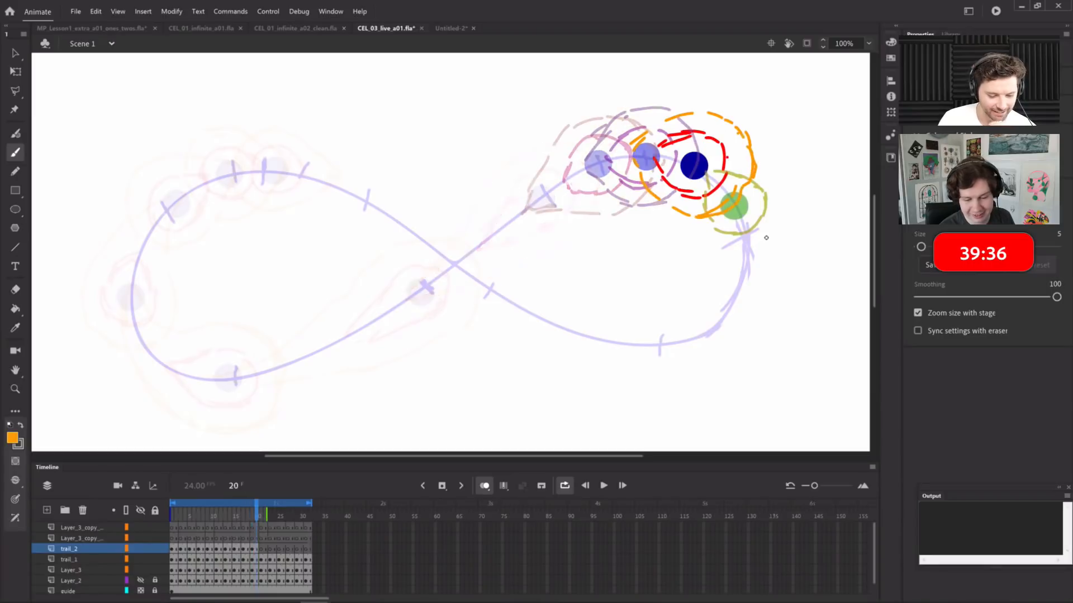
pyautogui.press('.')
pyautogui.moveTo(726, 255); pyautogui.dragTo(755, 254)
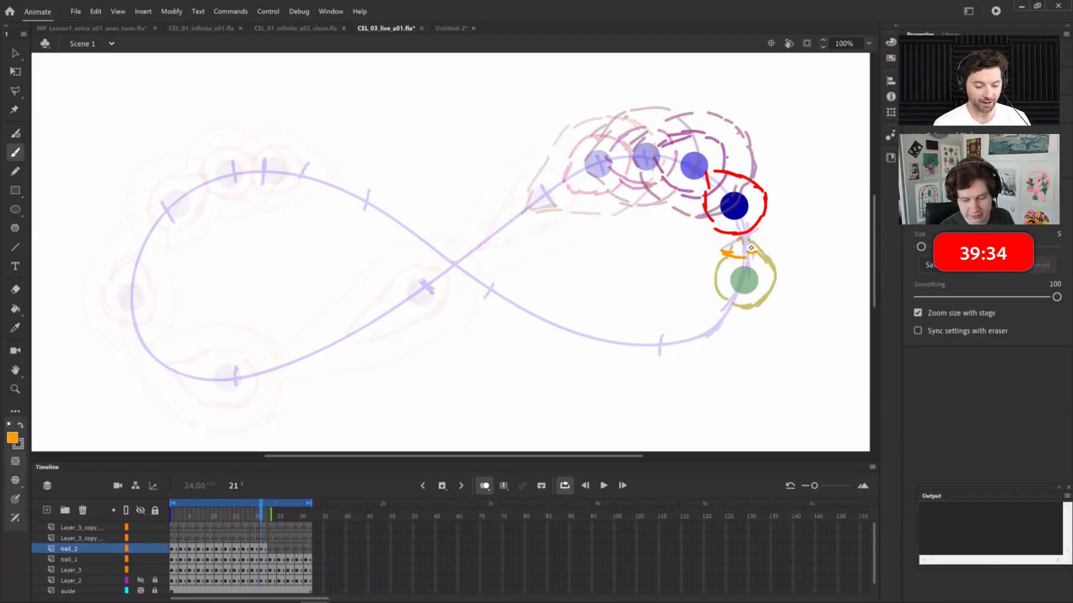
pyautogui.moveTo(679, 157)
pyautogui.mouseDown()
pyautogui.moveTo(700, 210)
pyautogui.moveTo(680, 199)
pyautogui.moveTo(685, 227)
pyautogui.moveTo(702, 242)
pyautogui.moveTo(739, 252)
pyautogui.moveTo(781, 222)
pyautogui.mouseUp()
pyautogui.moveTo(687, 155)
pyautogui.mouseDown()
pyautogui.moveTo(735, 153)
pyautogui.moveTo(777, 173)
pyautogui.moveTo(790, 203)
pyautogui.moveTo(780, 230)
pyautogui.moveTo(700, 155)
pyautogui.moveTo(725, 152)
pyautogui.mouseUp()
pyautogui.moveTo(790, 201); pyautogui.dragTo(780, 232)
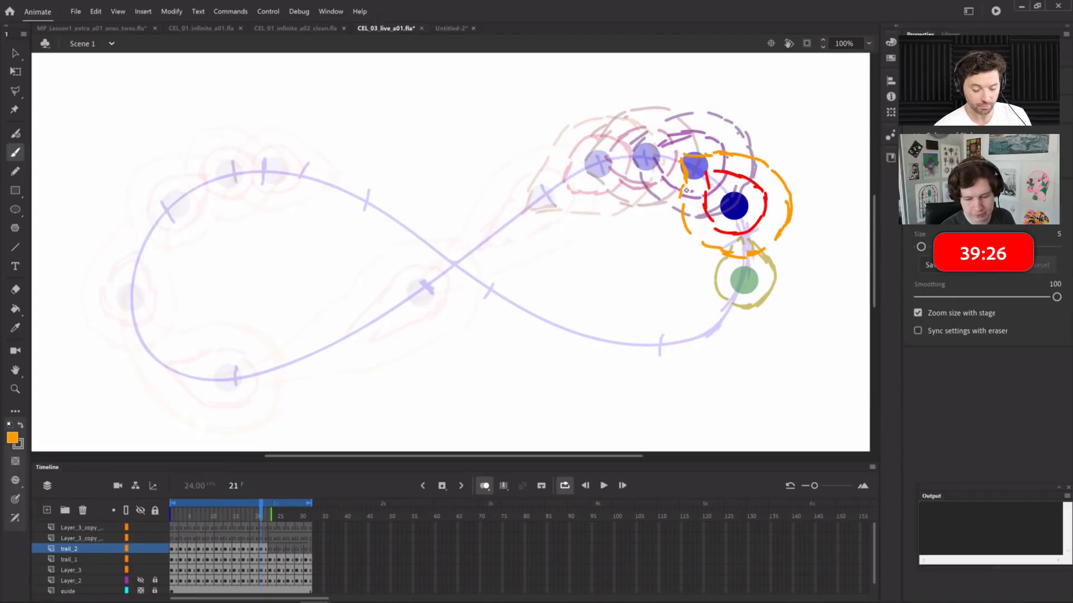
# Draw an orange teardrop around the ball on frame 23 of trail_2, with its tail pointing up to the frame 21 ball
pyautogui.press('.')
pyautogui.press('.')
pyautogui.moveTo(728, 193); pyautogui.dragTo(719, 221)
pyautogui.moveTo(707, 310)
pyautogui.mouseDown()
pyautogui.moveTo(751, 324)
pyautogui.moveTo(790, 296)
pyautogui.mouseUp()
pyautogui.moveTo(728, 188)
pyautogui.mouseDown()
pyautogui.moveTo(785, 241)
pyautogui.moveTo(793, 276)
pyautogui.mouseUp()
pyautogui.moveTo(715, 218)
pyautogui.mouseDown()
pyautogui.moveTo(697, 285)
pyautogui.moveTo(721, 316)
pyautogui.mouseUp()
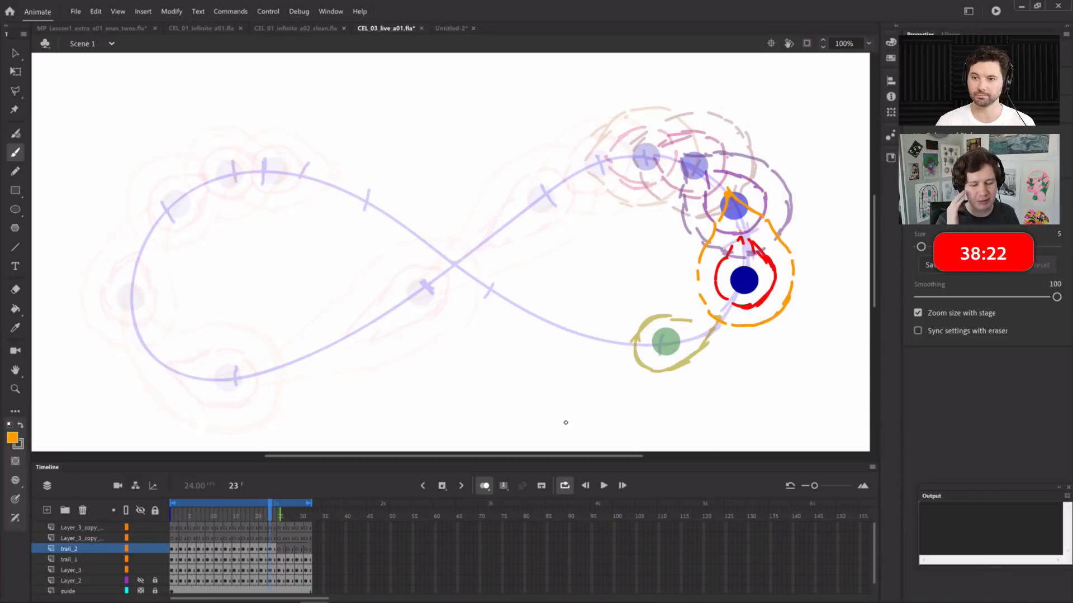
# Draw an orange teardrop around the ball on frame 25 of trail_2, curving its tail up to the frame 23 ball
pyautogui.press('.')
pyautogui.press('.')
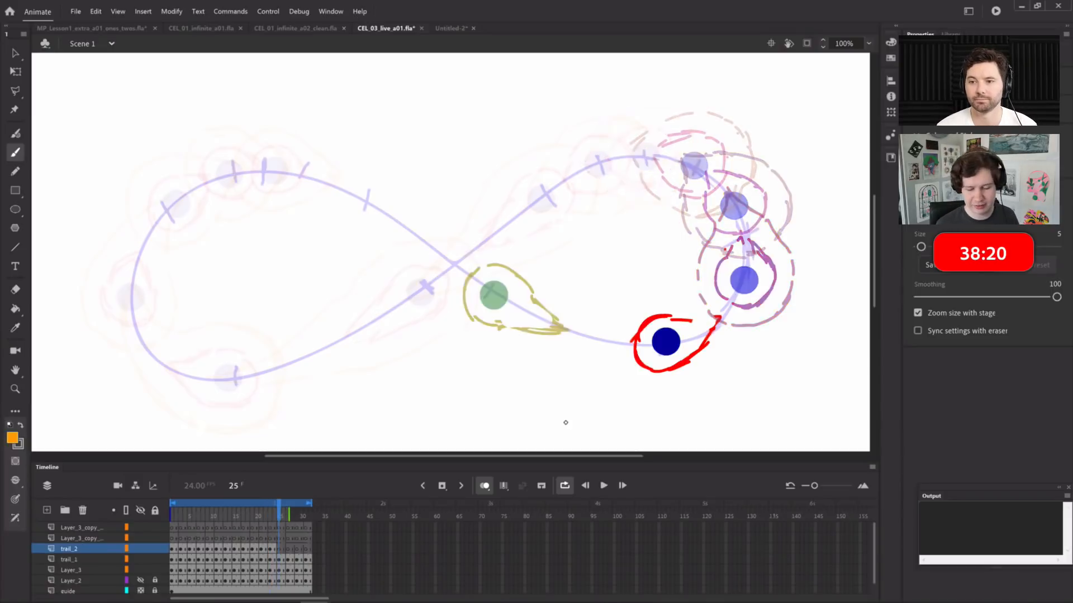
pyautogui.moveTo(650, 295)
pyautogui.mouseDown()
pyautogui.moveTo(625, 312)
pyautogui.moveTo(612, 342)
pyautogui.mouseUp()
pyautogui.moveTo(617, 375)
pyautogui.mouseDown()
pyautogui.moveTo(610, 353)
pyautogui.moveTo(671, 391)
pyautogui.mouseUp()
pyautogui.moveTo(675, 391); pyautogui.dragTo(681, 391)
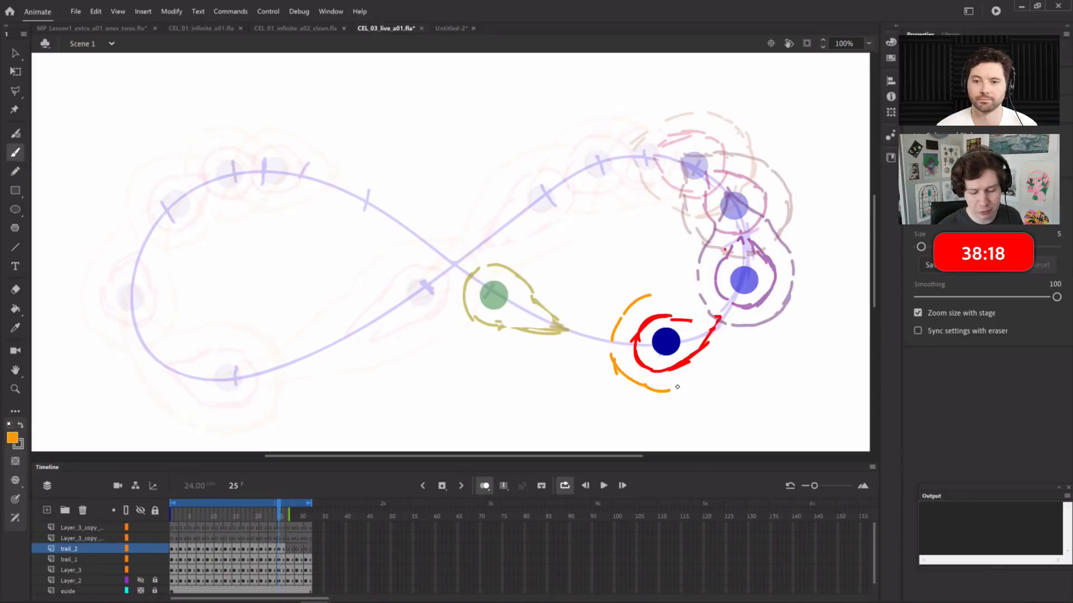
pyautogui.moveTo(629, 300)
pyautogui.mouseDown()
pyautogui.moveTo(712, 288)
pyautogui.moveTo(745, 258)
pyautogui.moveTo(739, 284)
pyautogui.moveTo(755, 290)
pyautogui.mouseUp()
pyautogui.moveTo(677, 392); pyautogui.dragTo(721, 366)
pyautogui.moveTo(725, 359)
pyautogui.mouseDown()
pyautogui.moveTo(760, 301)
pyautogui.moveTo(745, 320)
pyautogui.moveTo(737, 281)
pyautogui.moveTo(748, 273)
pyautogui.moveTo(717, 289)
pyautogui.mouseUp()
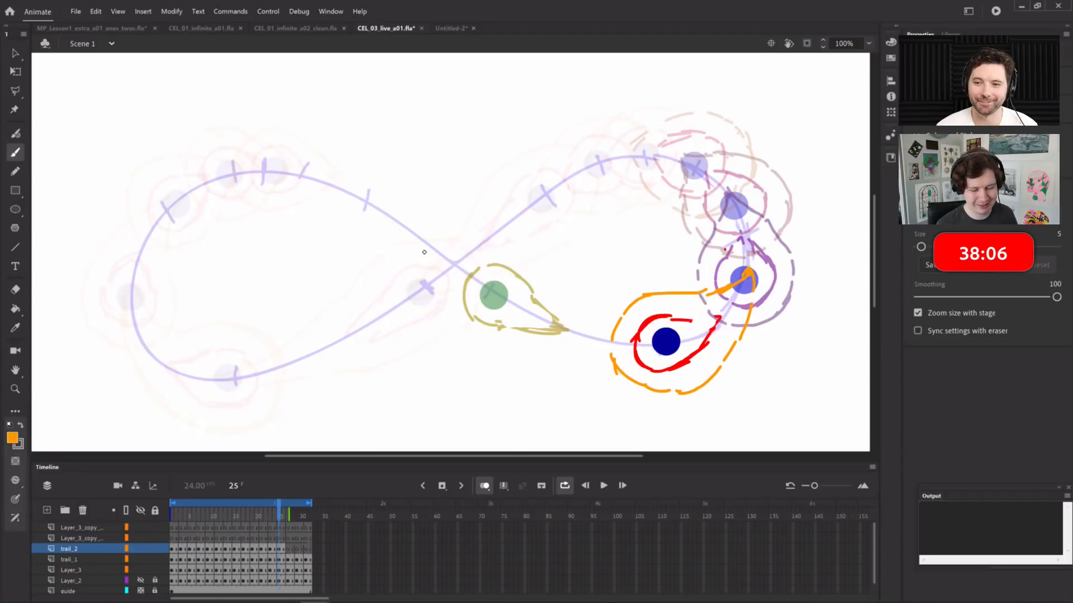
# Move to frame 27 of trail_2
pyautogui.press('.')
pyautogui.press('.')
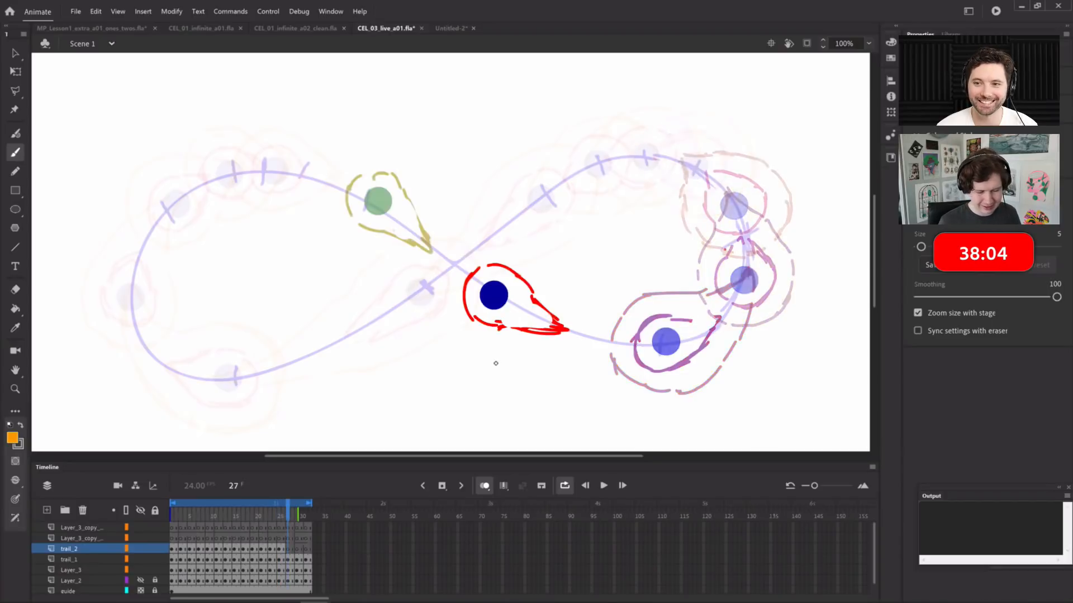
# Try to draw a wide orange teardrop in short dashes around the ball and red trail on frame 27 of trail_2
pyautogui.moveTo(476, 237); pyautogui.dragTo(432, 286)
pyautogui.moveTo(437, 314); pyautogui.dragTo(474, 352)
pyautogui.moveTo(488, 357); pyautogui.dragTo(536, 360)
pyautogui.moveTo(546, 363); pyautogui.dragTo(587, 353)
pyautogui.moveTo(592, 351); pyautogui.dragTo(607, 348)
pyautogui.moveTo(506, 238); pyautogui.dragTo(527, 247)
pyautogui.moveTo(543, 260); pyautogui.dragTo(553, 275)
pyautogui.moveTo(560, 281); pyautogui.dragTo(583, 310)
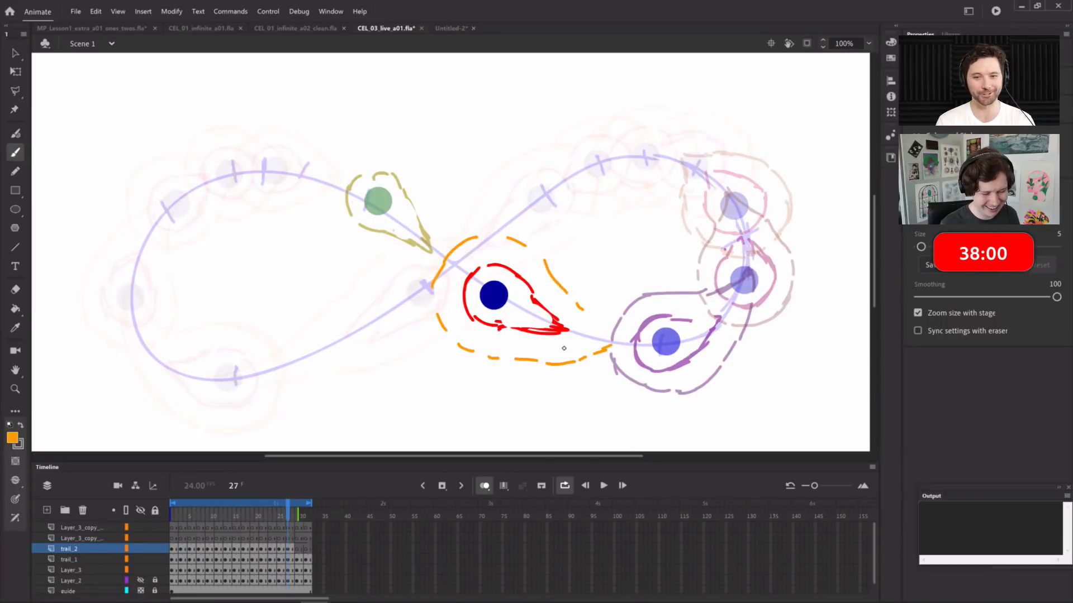
# Undo all the orange dashes drawn on frame 27 of trail_2
pyautogui.hotkey('ctrl', 'z')
pyautogui.hotkey('ctrl', 'z')
pyautogui.hotkey('ctrl', 'z')
pyautogui.hotkey('ctrl', 'z')
pyautogui.hotkey('ctrl', 'z')
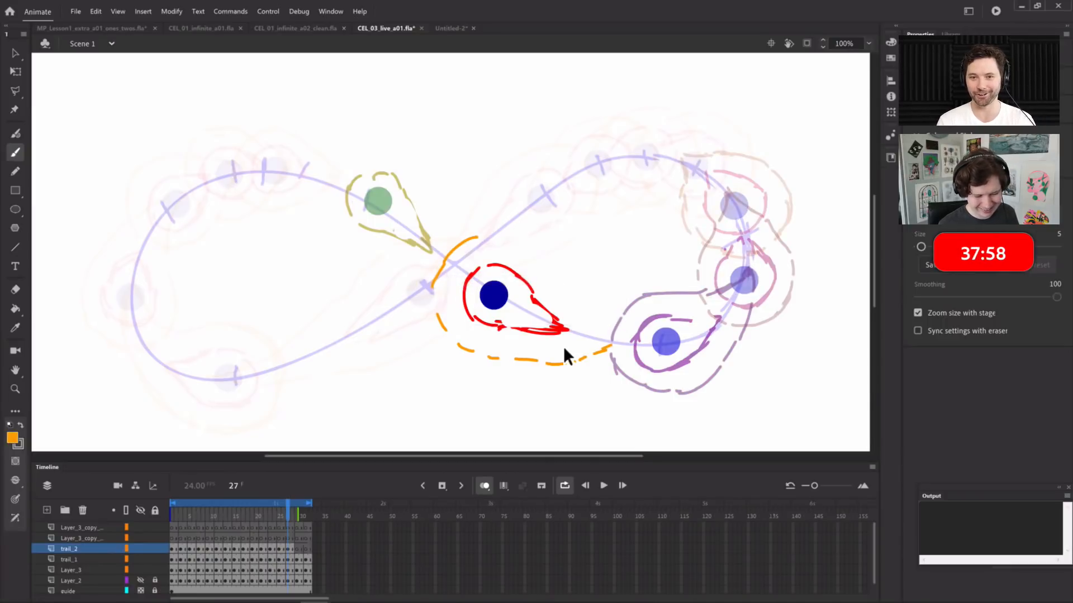
pyautogui.hotkey('ctrl', 'z')
pyautogui.hotkey('ctrl', 'z')
pyautogui.hotkey('ctrl', 'z')
pyautogui.hotkey('ctrl', 'z')
pyautogui.hotkey('ctrl', 'z')
pyautogui.hotkey('ctrl', 'z')
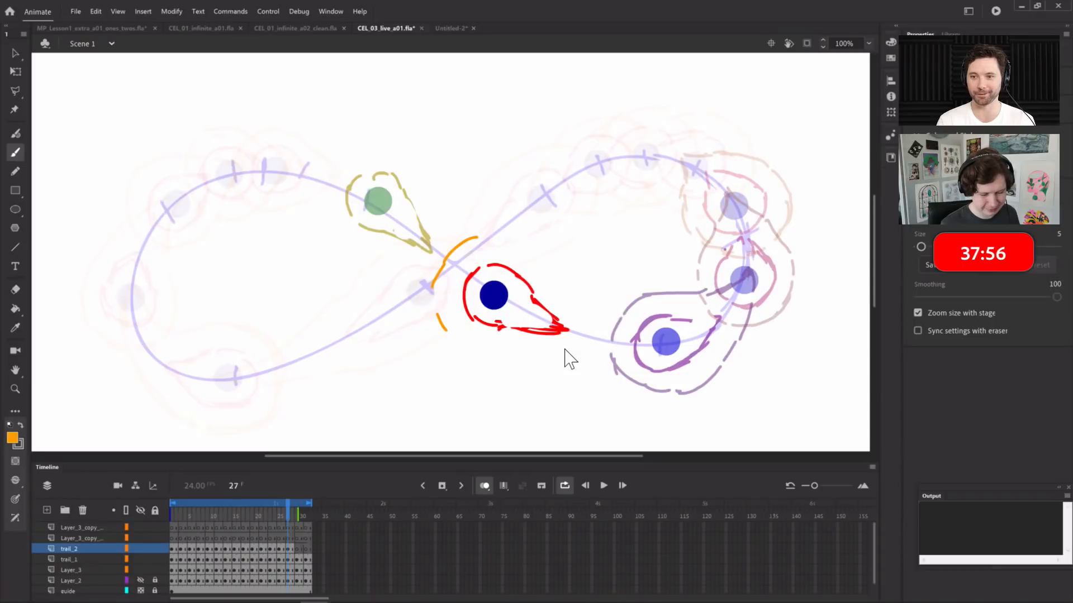
pyautogui.hotkey('ctrl', 'z')
# Draw a tighter orange teardrop outline around the ball on frame 27 of trail_2, tapering toward the frame 25 outline
pyautogui.moveTo(459, 252); pyautogui.dragTo(451, 261)
pyautogui.moveTo(446, 269); pyautogui.dragTo(439, 291)
pyautogui.moveTo(441, 319); pyautogui.dragTo(489, 348)
pyautogui.moveTo(510, 351); pyautogui.dragTo(567, 359)
pyautogui.moveTo(470, 246)
pyautogui.mouseDown()
pyautogui.moveTo(510, 247)
pyautogui.moveTo(534, 259)
pyautogui.mouseUp()
pyautogui.moveTo(551, 264)
pyautogui.mouseDown()
pyautogui.moveTo(597, 318)
pyautogui.moveTo(577, 353)
pyautogui.moveTo(615, 345)
pyautogui.moveTo(564, 285)
pyautogui.mouseUp()
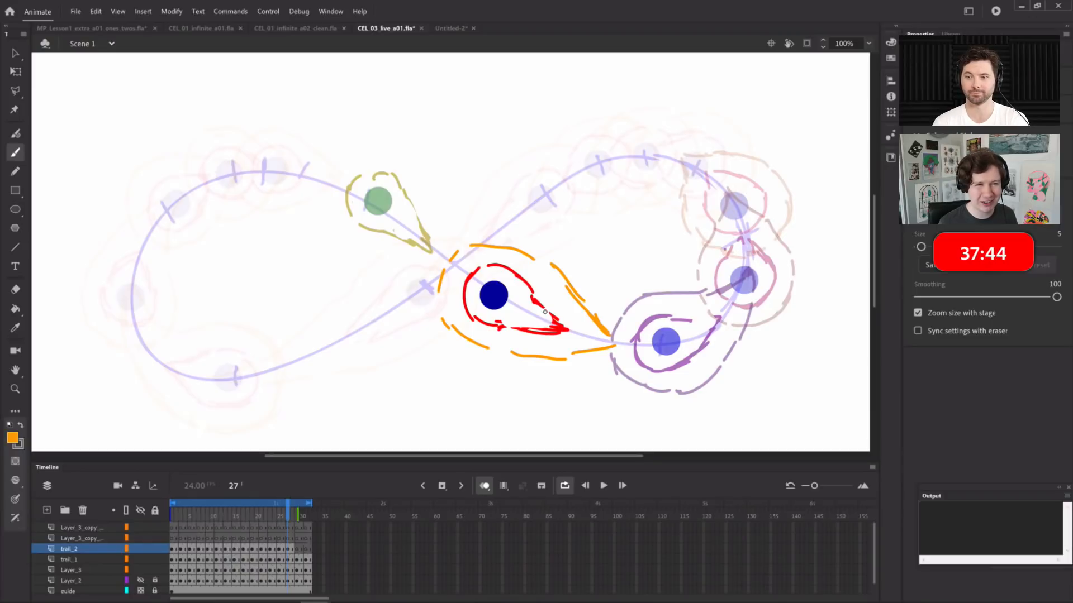
# Smooth the tail's upper edge on frame 27 of trail_2, erase the overlapping strokes and close the tail tip
pyautogui.moveTo(531, 257); pyautogui.dragTo(582, 311)
pyautogui.press('e')
pyautogui.moveTo(565, 264); pyautogui.dragTo(596, 319)
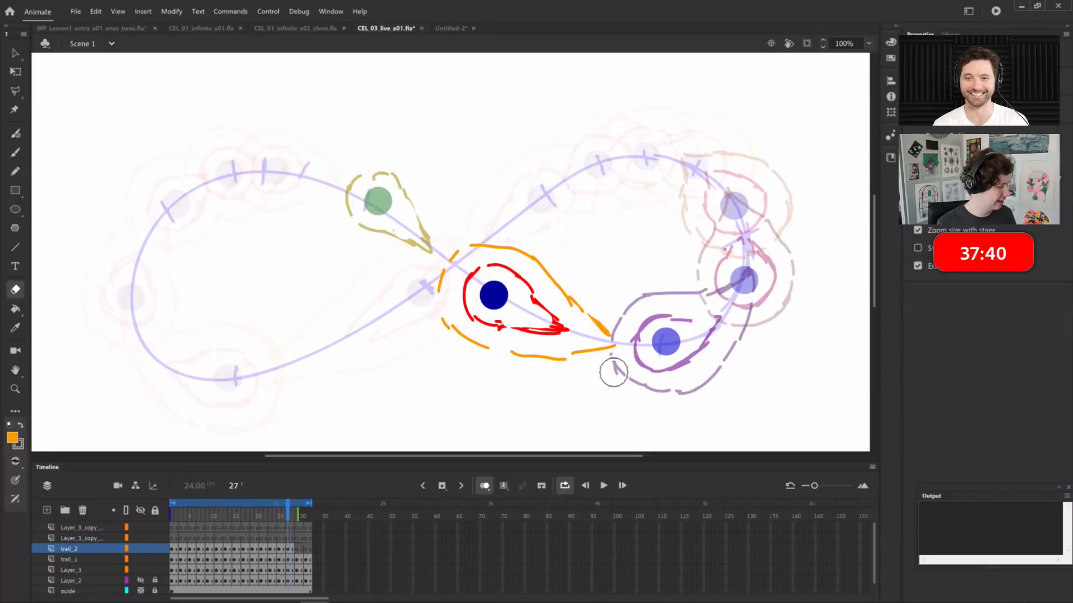
pyautogui.press('b')
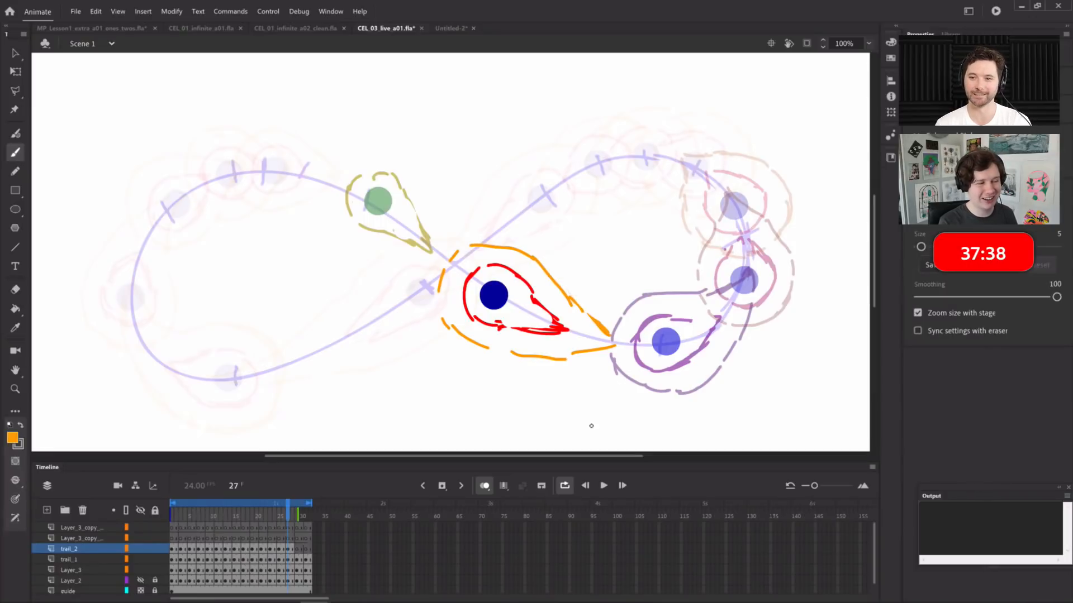
pyautogui.moveTo(612, 343); pyautogui.dragTo(620, 335)
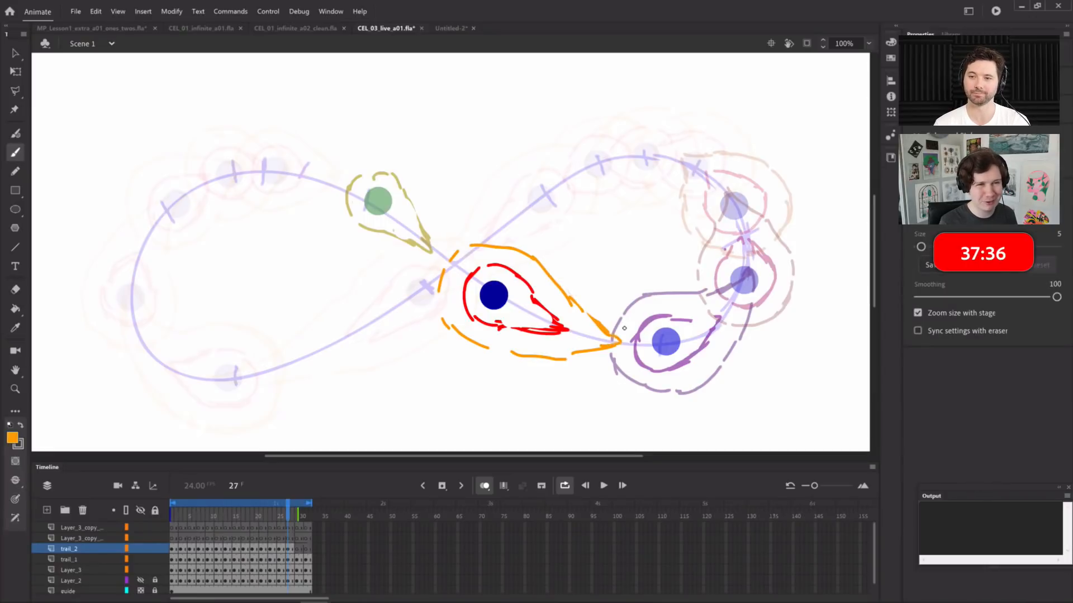
# Finish the upper edge of the orange outline on frame 27, and draw the outer orange teardrop trail around the ball on frame 29 of trail_2
pyautogui.moveTo(476, 244); pyautogui.dragTo(454, 256)
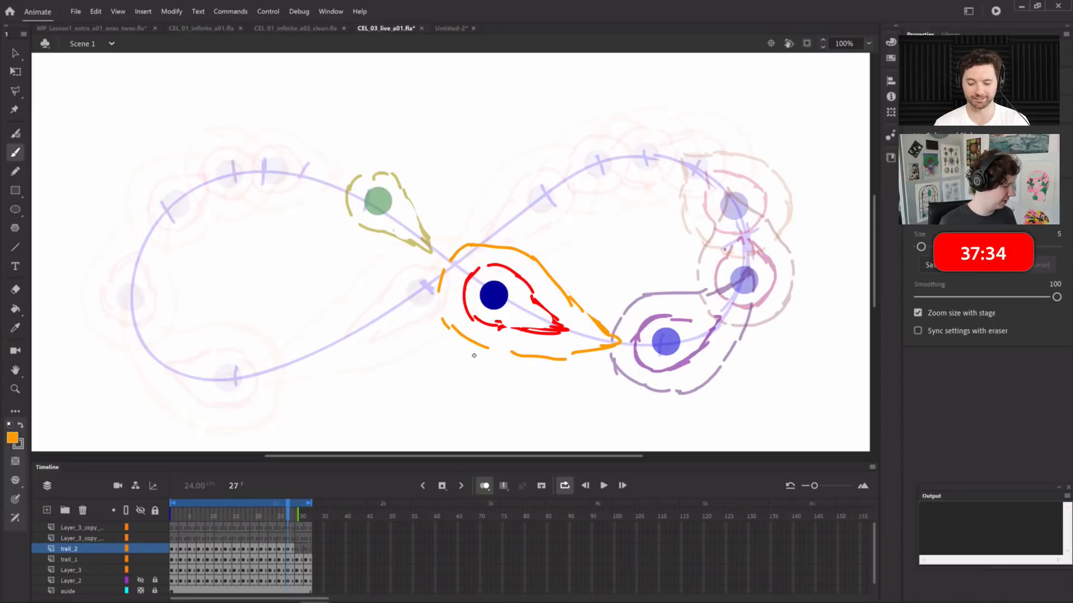
pyautogui.press('.')
pyautogui.press('.')
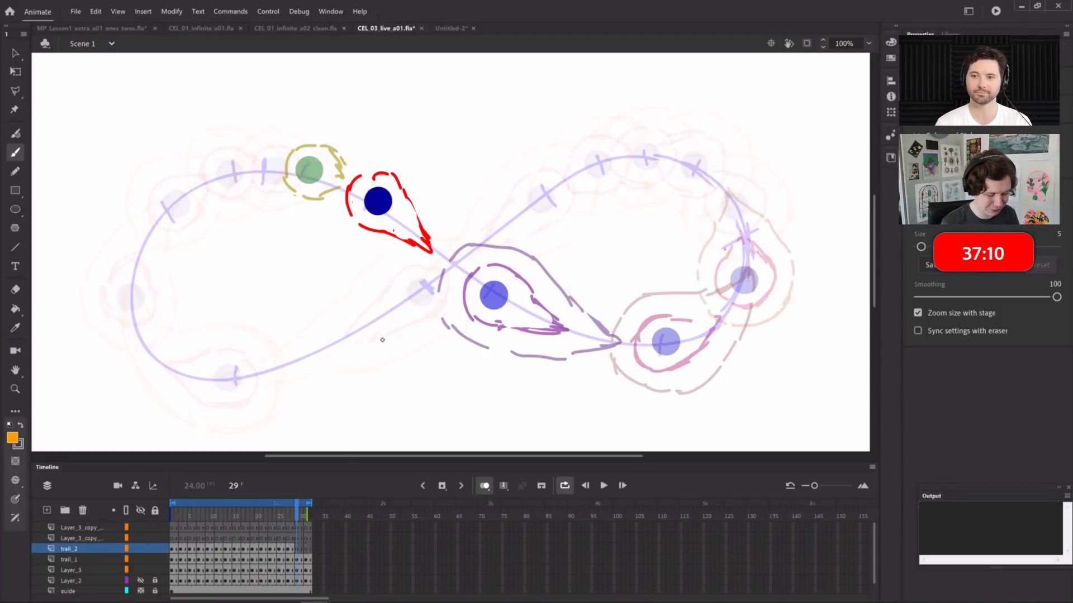
pyautogui.click(298, 545)
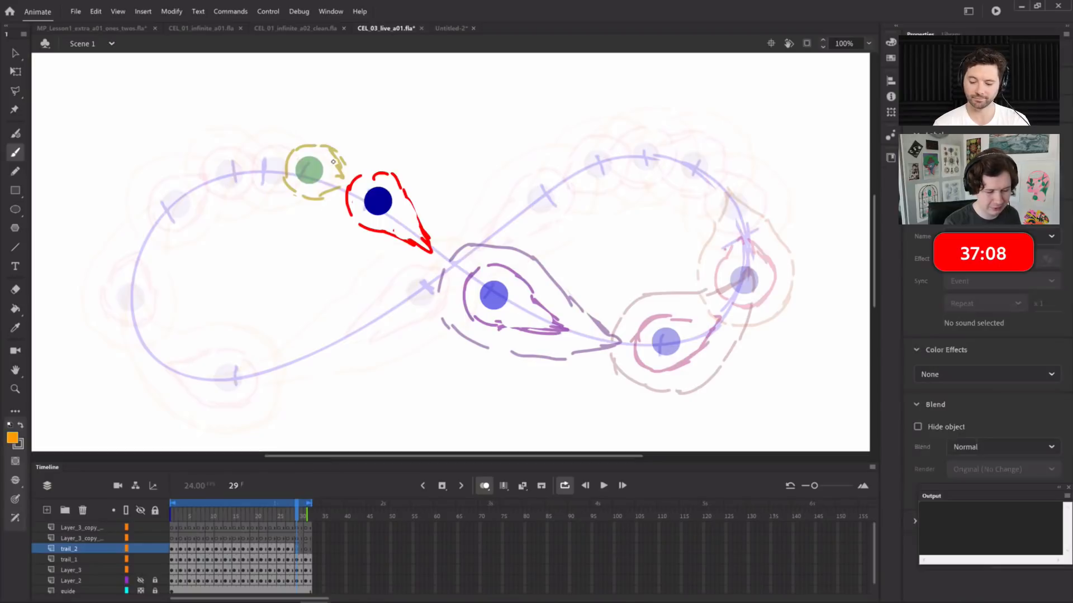
pyautogui.moveTo(323, 186)
pyautogui.mouseDown()
pyautogui.moveTo(343, 241)
pyautogui.moveTo(450, 276)
pyautogui.mouseUp()
pyautogui.moveTo(350, 161)
pyautogui.mouseDown()
pyautogui.moveTo(376, 151)
pyautogui.moveTo(428, 173)
pyautogui.moveTo(411, 155)
pyautogui.moveTo(444, 197)
pyautogui.moveTo(460, 246)
pyautogui.moveTo(453, 233)
pyautogui.moveTo(463, 277)
pyautogui.mouseUp()
pyautogui.moveTo(342, 157)
pyautogui.mouseDown()
pyautogui.moveTo(416, 162)
pyautogui.moveTo(450, 228)
pyautogui.mouseUp()
pyautogui.press('e')
pyautogui.hotkey('ctrl', 'z')
pyautogui.press('b')
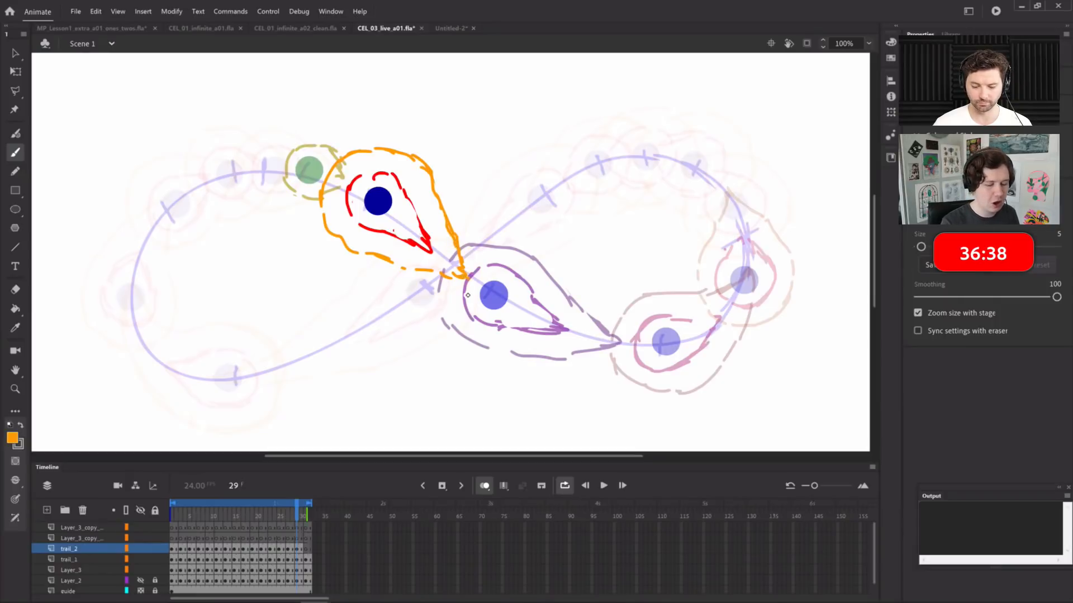
# Draw the outer orange trail around the ball on frame 31, with its tail pointing back along the path, and touch up the tail edge
pyautogui.press('.')
pyautogui.press('.')
pyautogui.moveTo(305, 221); pyautogui.dragTo(375, 209)
pyautogui.moveTo(268, 189)
pyautogui.mouseDown()
pyautogui.moveTo(282, 132)
pyautogui.moveTo(338, 123)
pyautogui.moveTo(363, 143)
pyautogui.moveTo(396, 211)
pyautogui.moveTo(273, 199)
pyautogui.moveTo(305, 223)
pyautogui.mouseUp()
pyautogui.moveTo(385, 189); pyautogui.dragTo(399, 213)
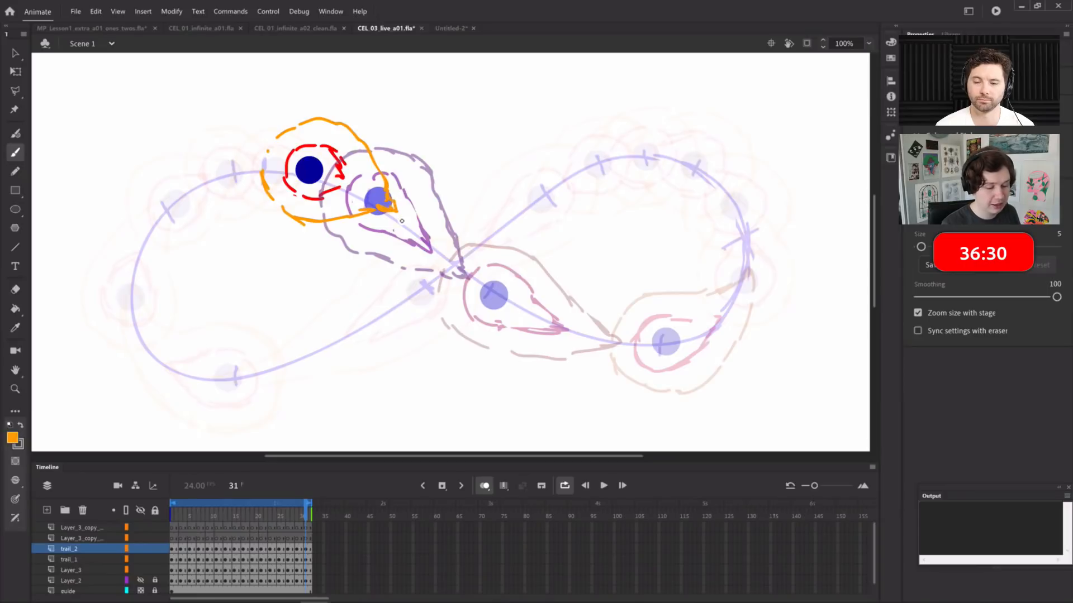
pyautogui.moveTo(273, 135)
pyautogui.mouseDown()
pyautogui.moveTo(263, 170)
pyautogui.moveTo(274, 198)
pyautogui.mouseUp()
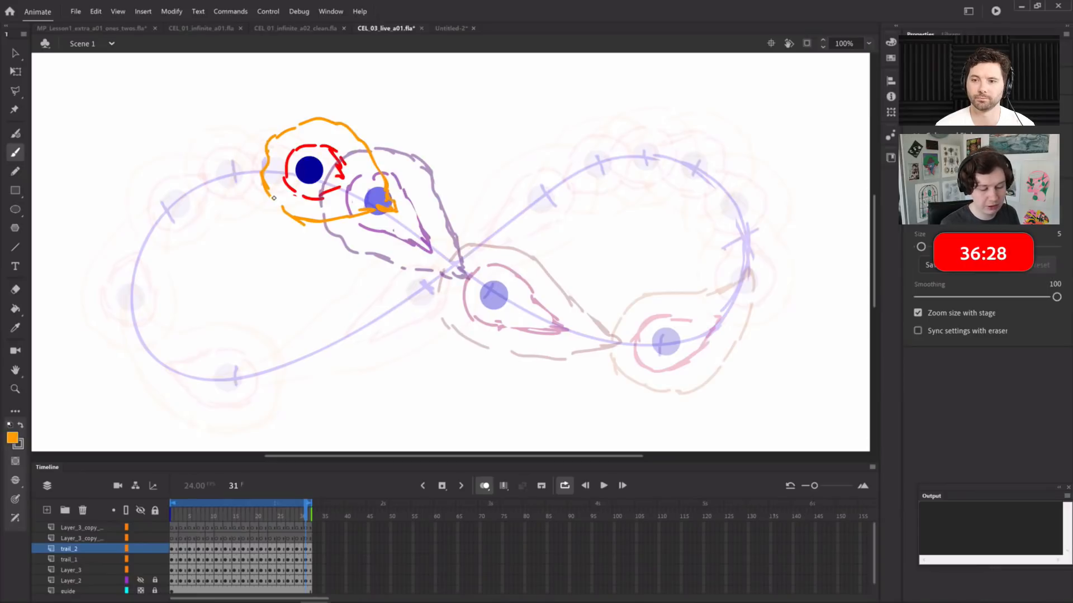
pyautogui.press('.')
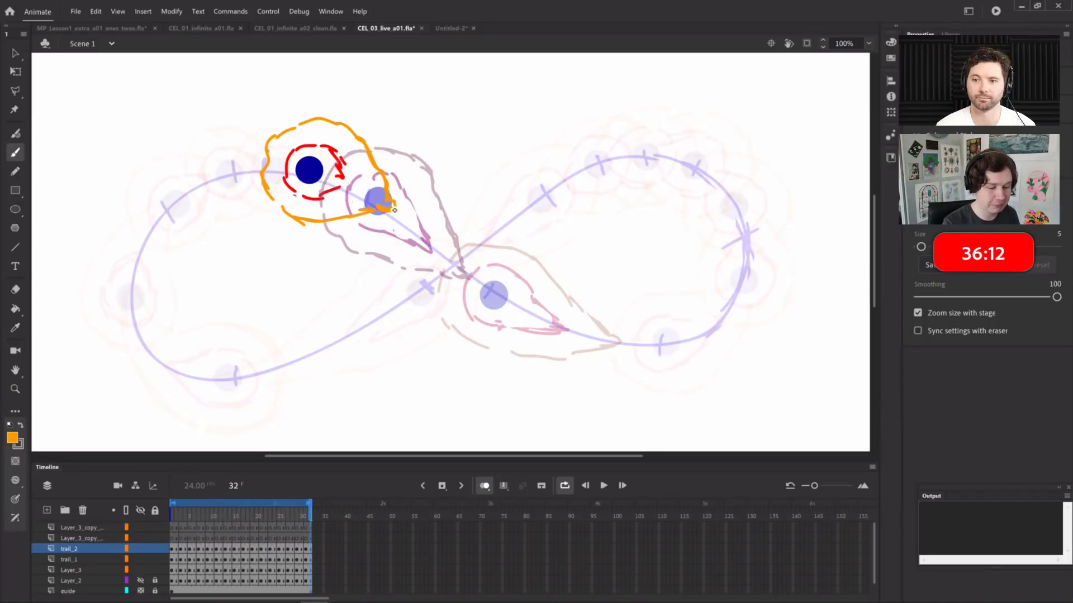
pyautogui.press('e')
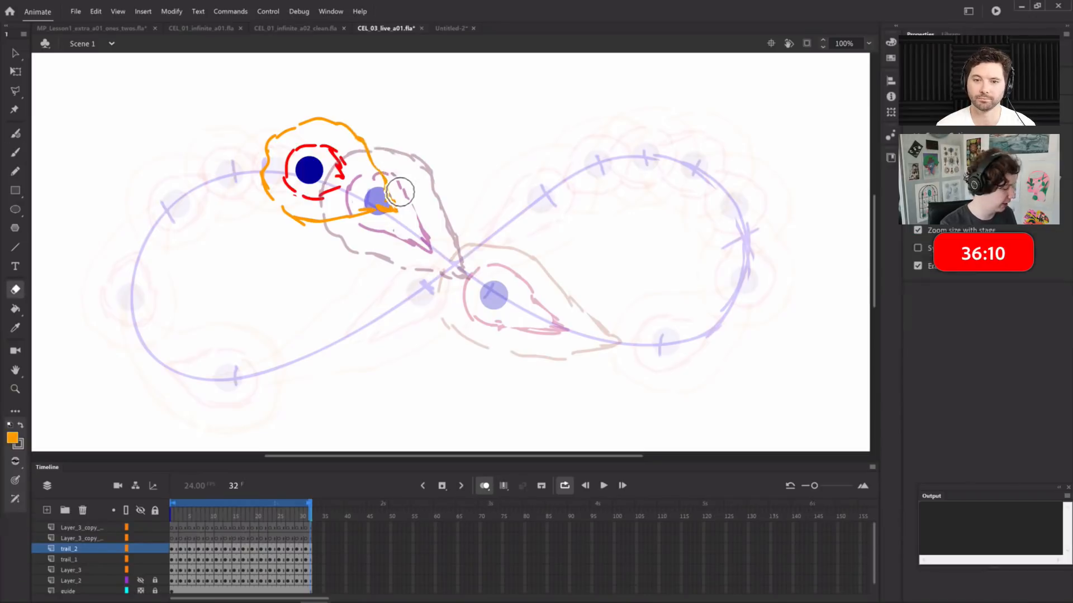
pyautogui.press('b')
pyautogui.moveTo(381, 161); pyautogui.dragTo(386, 181)
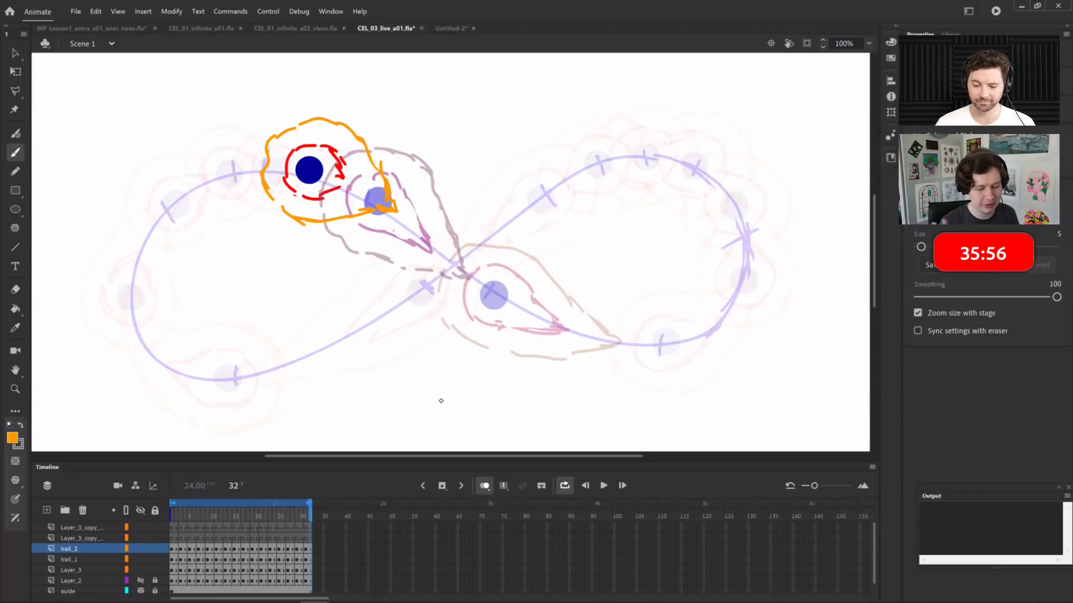
# Display all frames together with Edit Multiple Frames and try erasing the top of the outer orange outline on frame 31
pyautogui.click(504, 486)
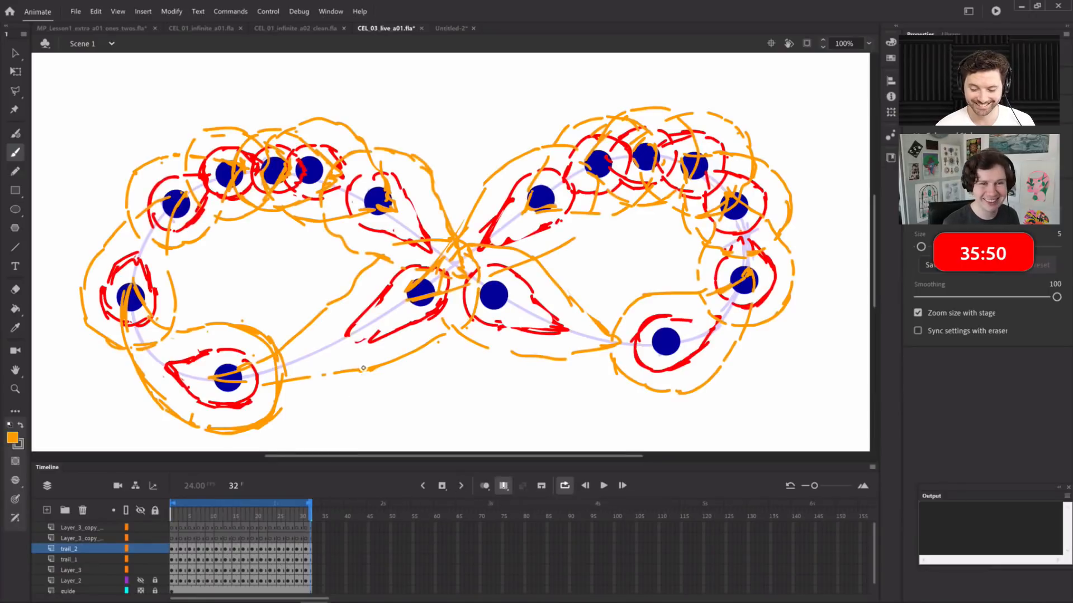
pyautogui.click(307, 547)
pyautogui.press('e')
pyautogui.moveTo(313, 119)
pyautogui.mouseDown()
pyautogui.moveTo(350, 123)
pyautogui.moveTo(391, 171)
pyautogui.mouseUp()
pyautogui.hotkey('ctrl', 'z')
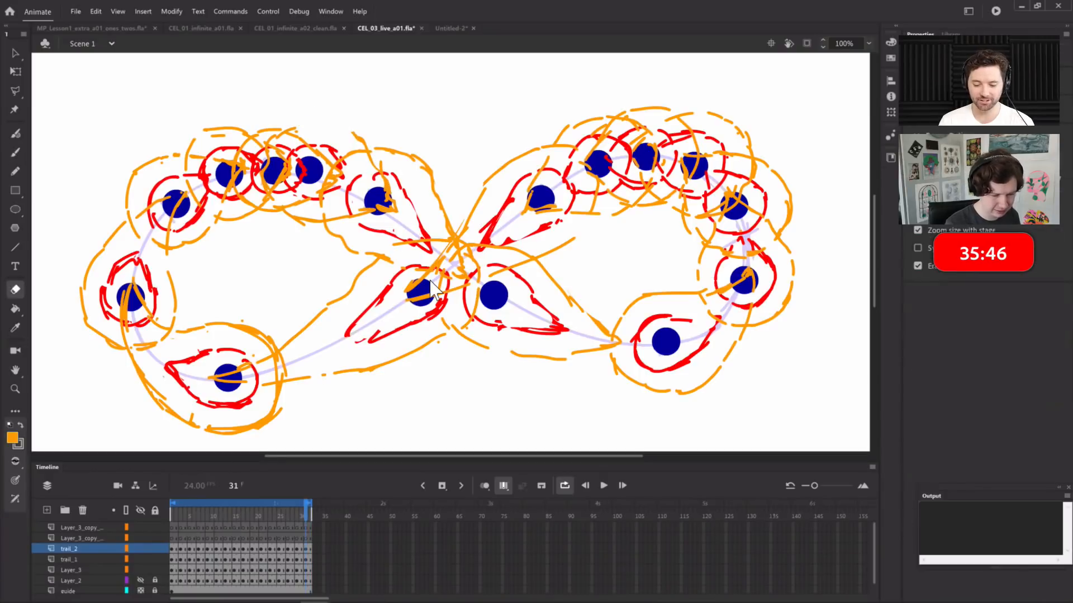
pyautogui.hotkey('ctrl', 'z')
pyautogui.click(565, 486)
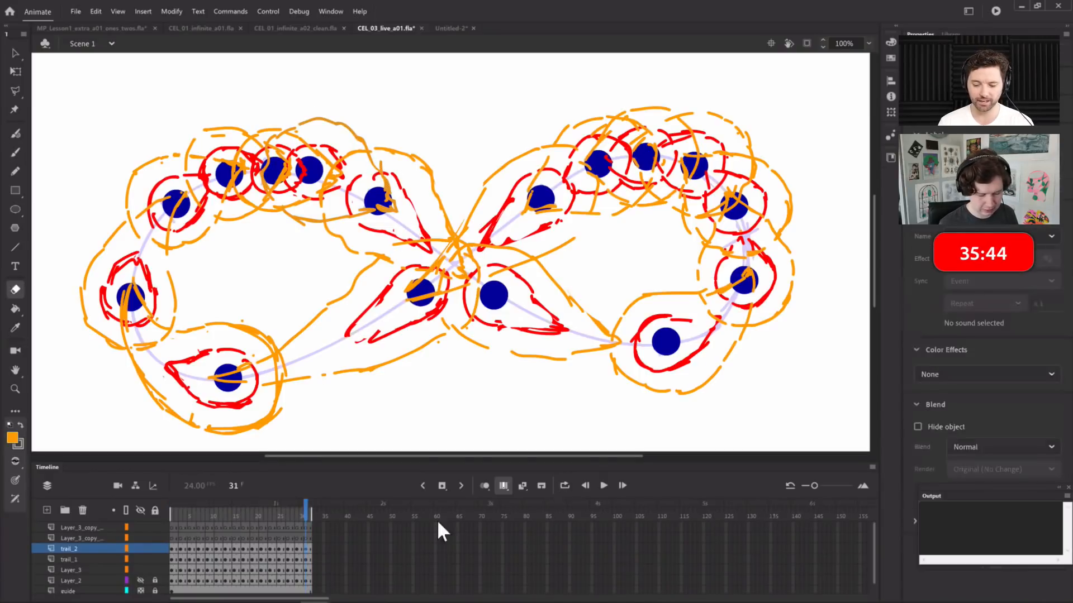
pyautogui.click(503, 485)
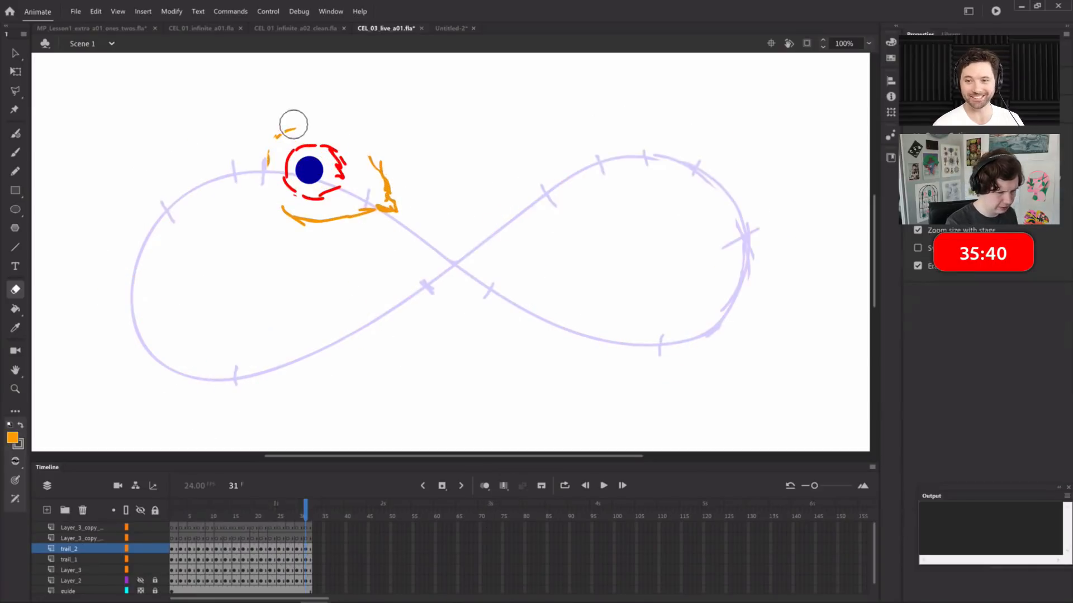
# Reshape the orange outline on frame 31 into a tighter teardrop with a shorter tail, redrawing the contour and erasing stray edges
pyautogui.press('b')
pyautogui.moveTo(277, 194)
pyautogui.mouseDown()
pyautogui.moveTo(302, 130)
pyautogui.moveTo(319, 131)
pyautogui.moveTo(349, 165)
pyautogui.moveTo(283, 201)
pyautogui.moveTo(319, 212)
pyautogui.moveTo(378, 207)
pyautogui.mouseUp()
pyautogui.moveTo(368, 163); pyautogui.dragTo(385, 189)
pyautogui.press('e')
pyautogui.moveTo(301, 234); pyautogui.dragTo(332, 225)
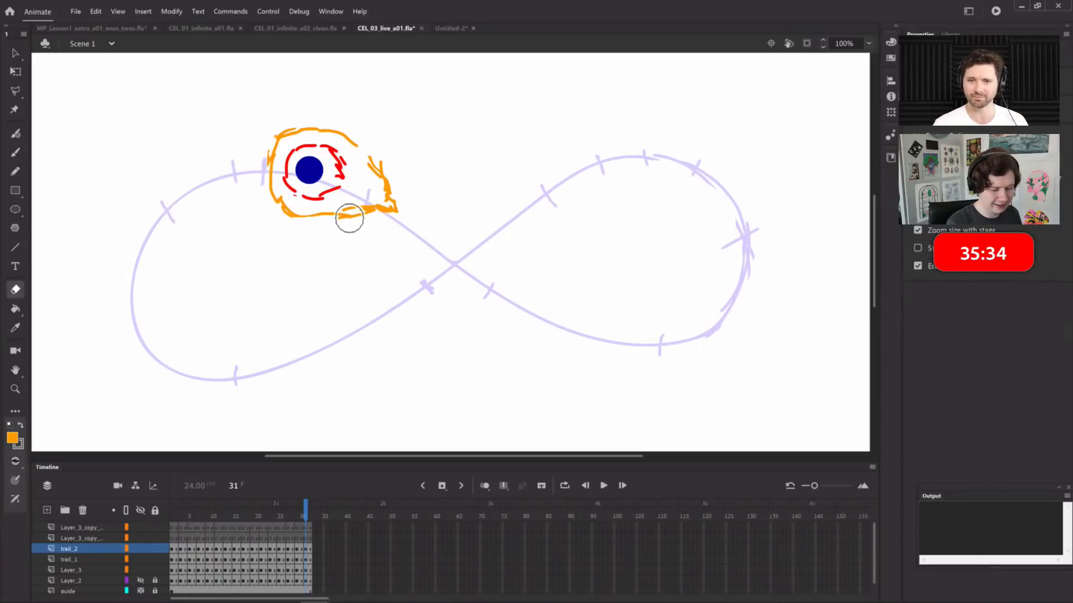
pyautogui.moveTo(281, 123); pyautogui.dragTo(265, 148)
pyautogui.moveTo(393, 173); pyautogui.dragTo(400, 185)
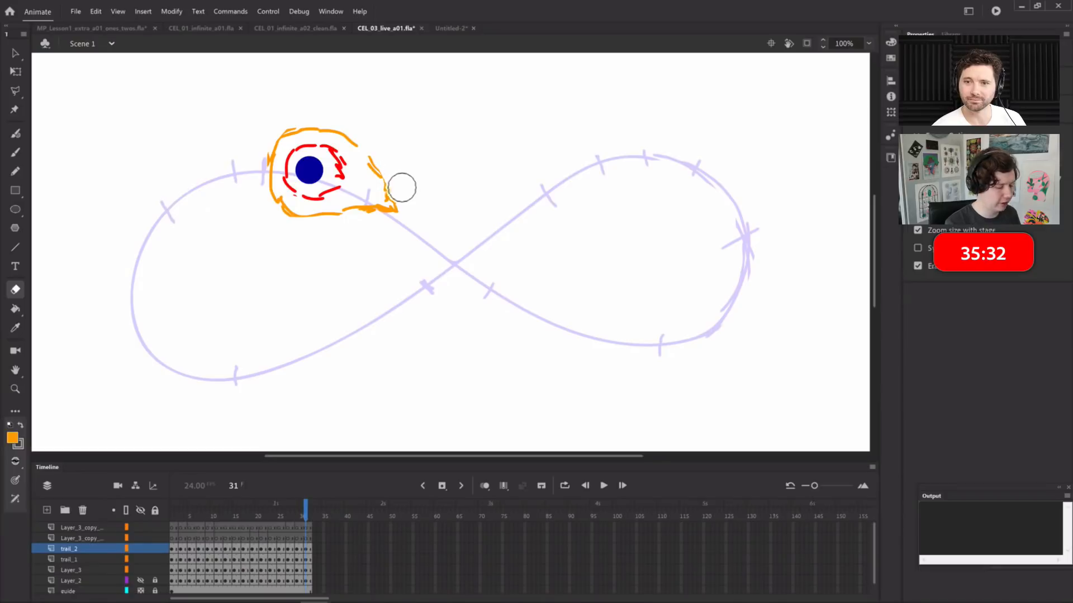
pyautogui.press('b')
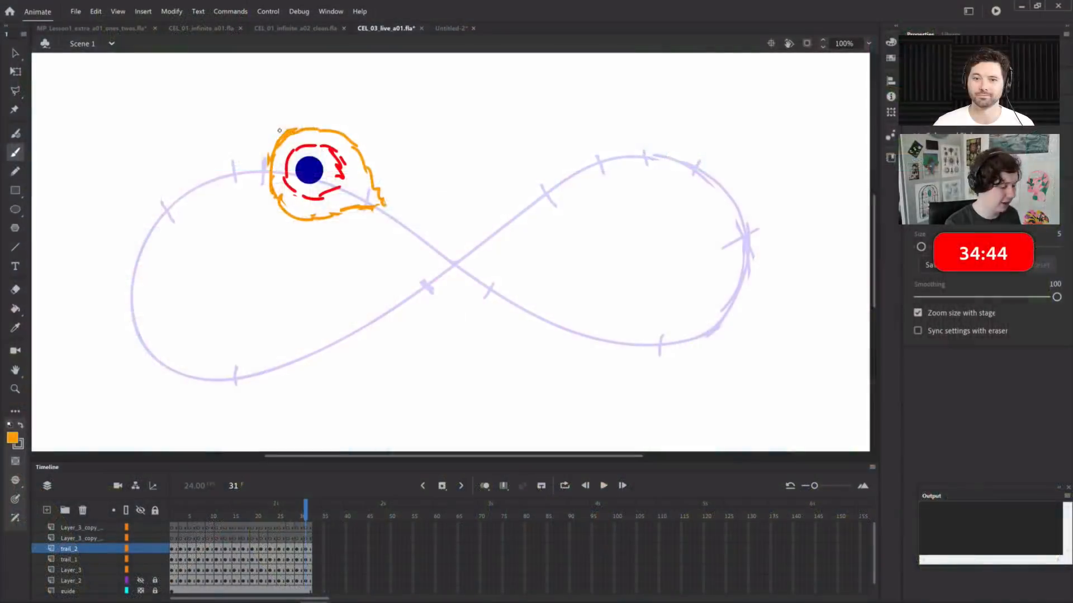
pyautogui.press('e')
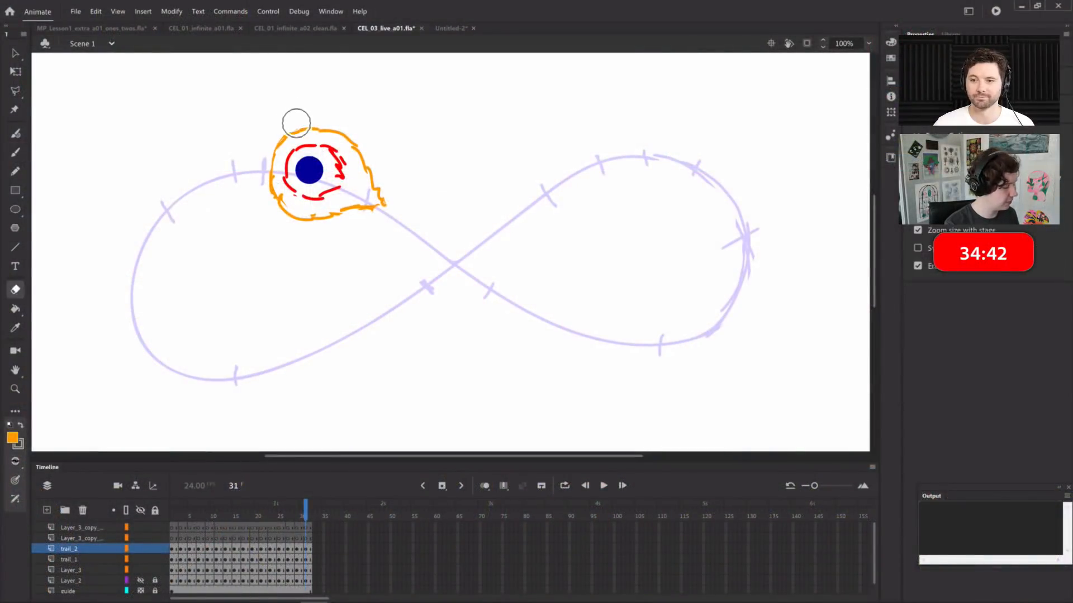
pyautogui.press('b')
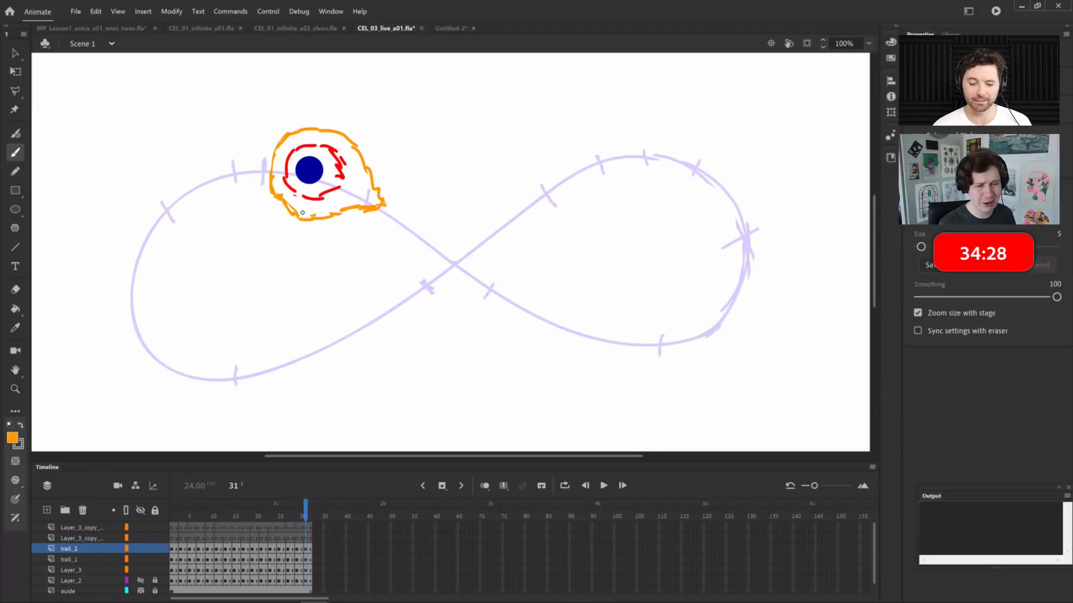
# Turn on looped playback for the full 32-frame range and review the trail animation by playing and scrubbing
pyautogui.moveTo(305, 509); pyautogui.dragTo(261, 510)
pyautogui.moveTo(325, 522); pyautogui.dragTo(267, 518)
pyautogui.press('Return')
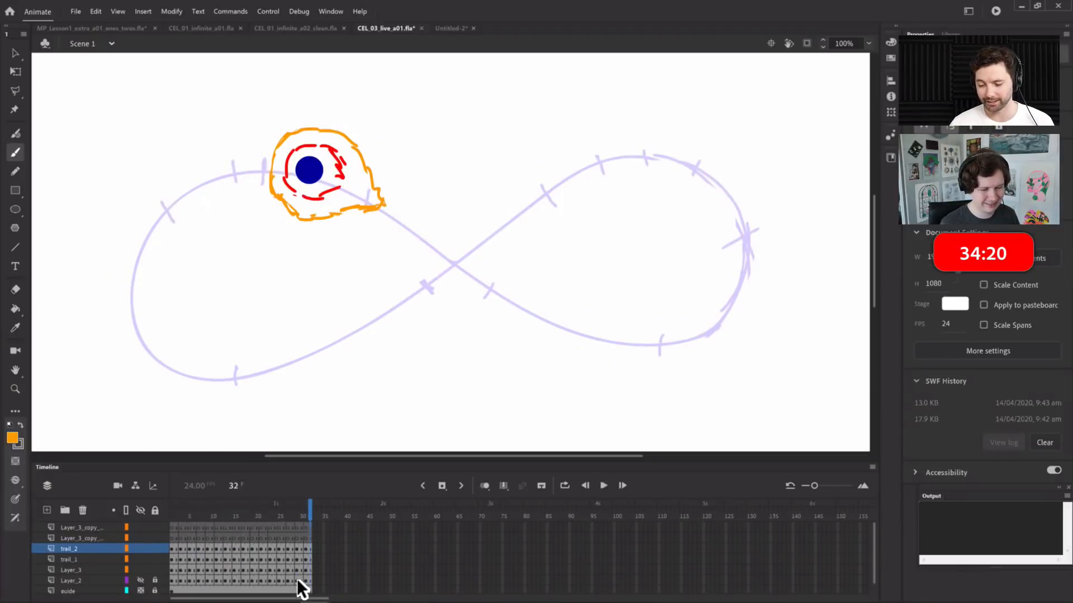
pyautogui.click(563, 484)
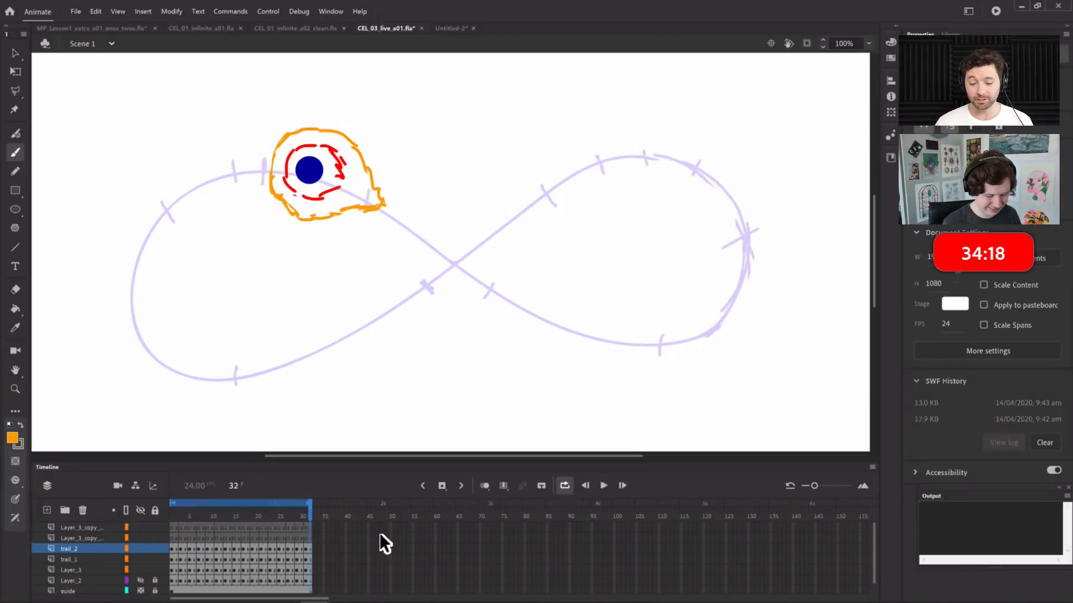
pyautogui.press('Return')
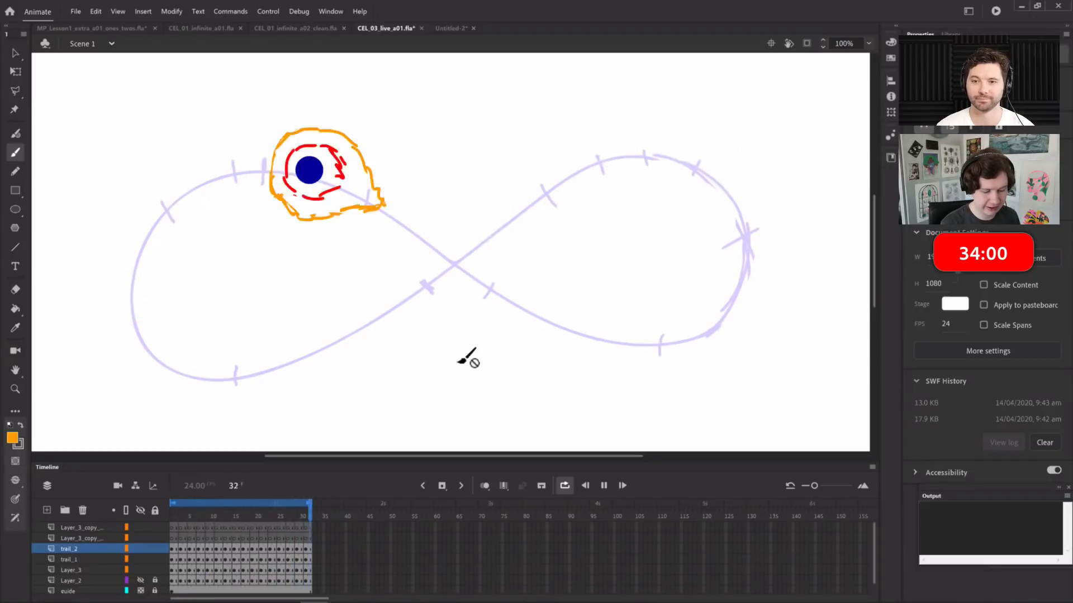
pyautogui.click(260, 516)
pyautogui.press('Return')
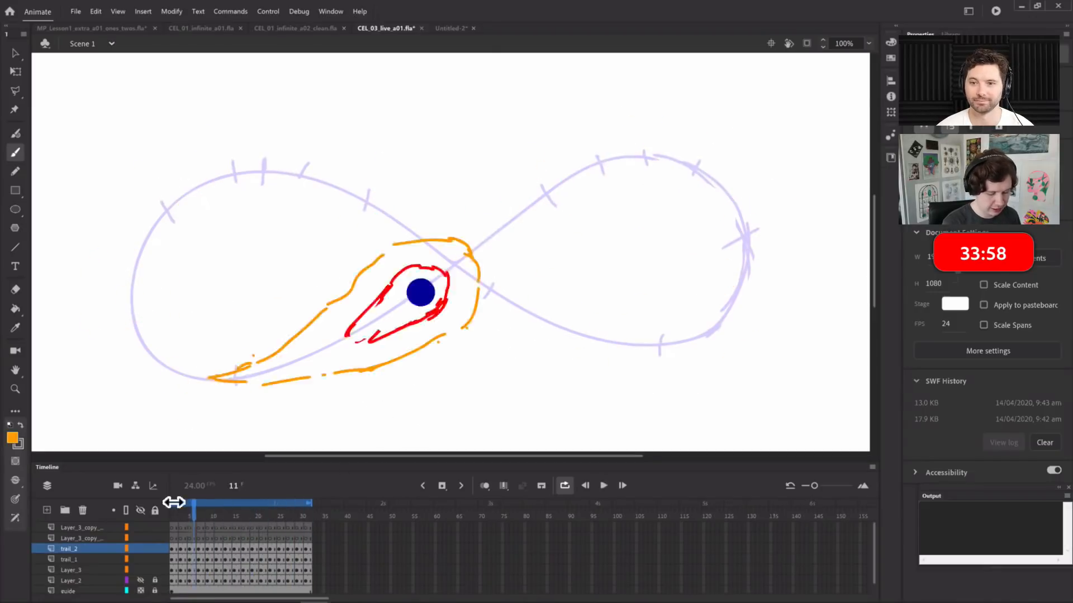
pyautogui.moveTo(272, 520); pyautogui.dragTo(226, 517)
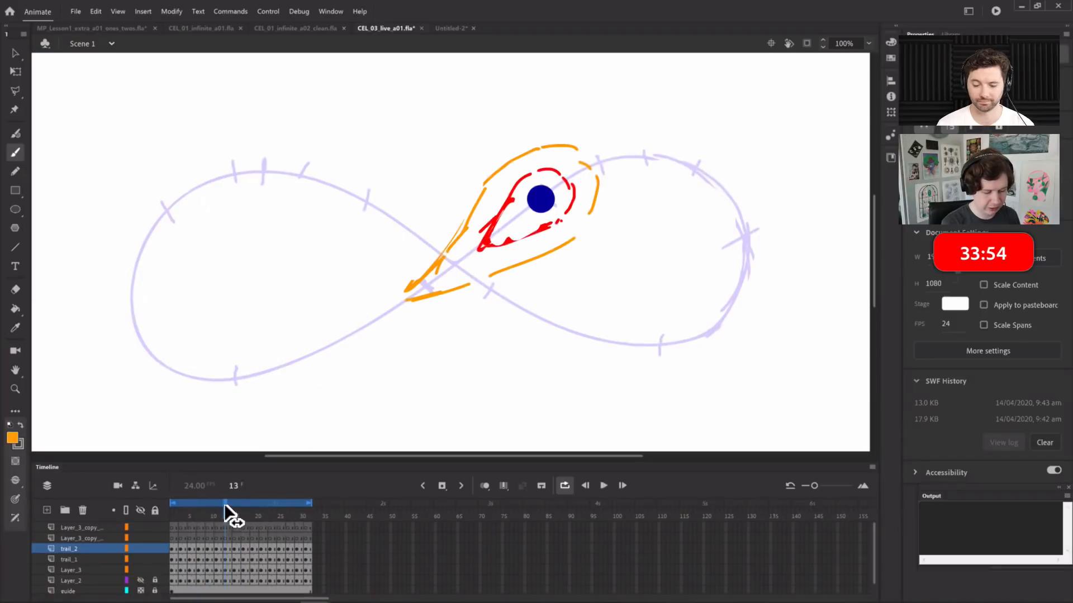
# Hide the guide layer and play the animation to review it without the path
pyautogui.click(141, 590)
pyautogui.press('Return')
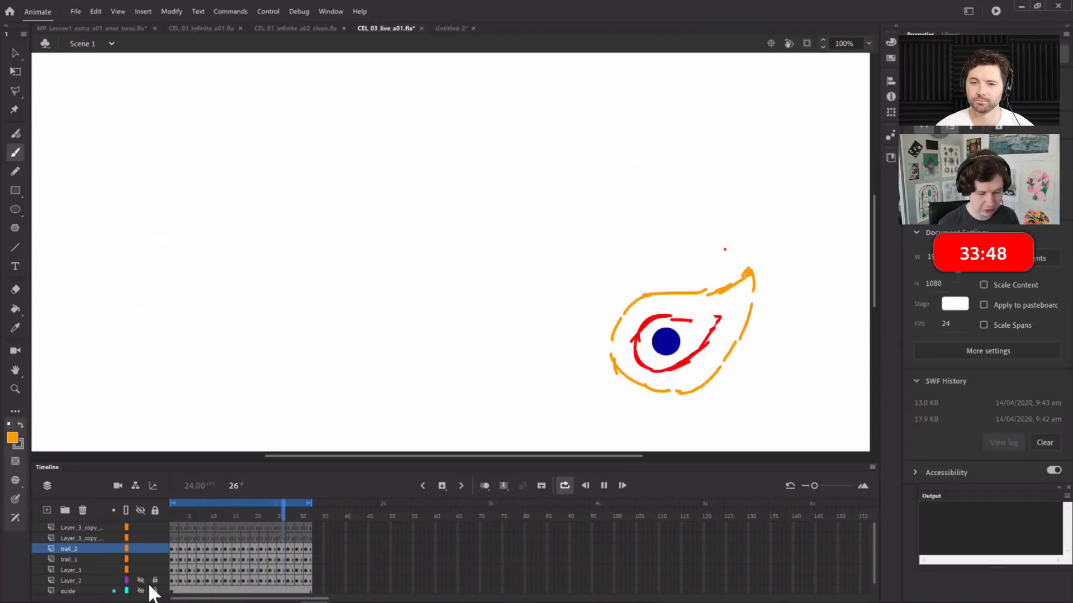
pyautogui.press('Return')
# Show the guide layer again and extend the orange tail on frame 11 farther back along the path with longer strokes
pyautogui.click(247, 516)
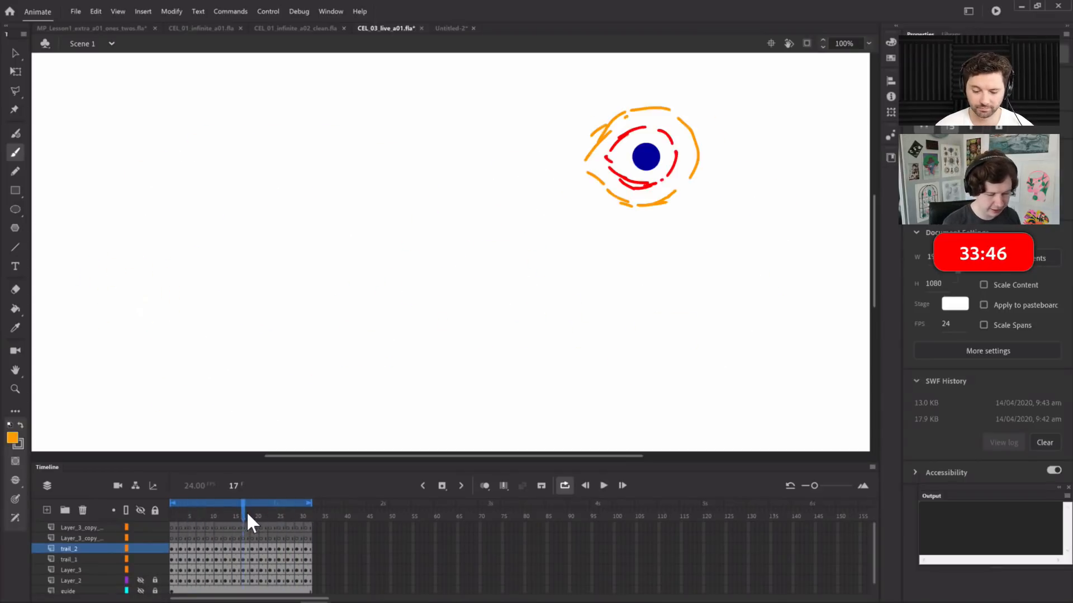
pyautogui.moveTo(237, 512); pyautogui.dragTo(217, 509)
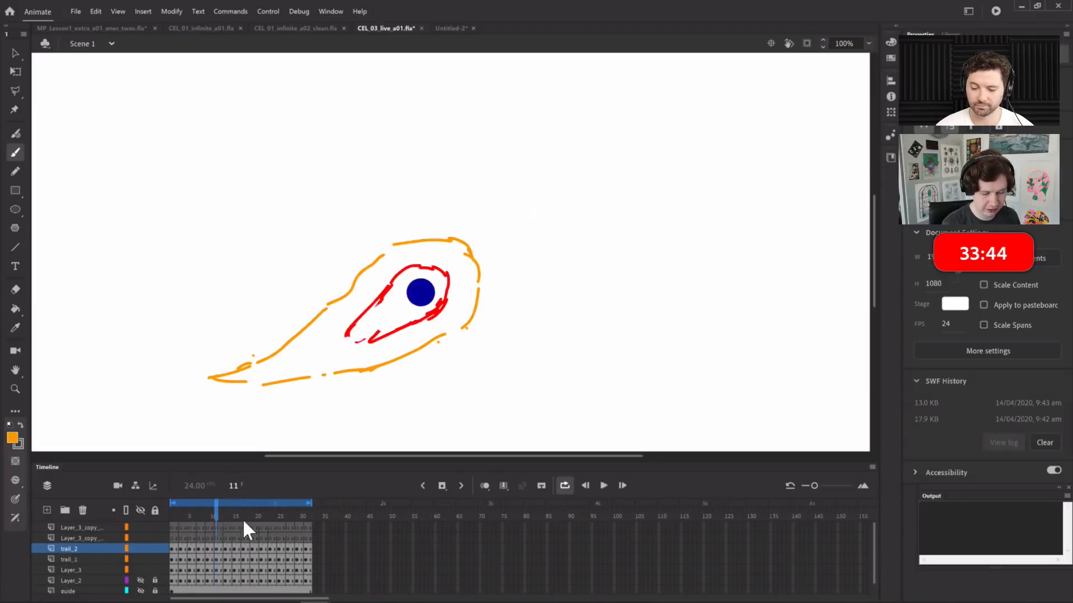
pyautogui.click(141, 591)
pyautogui.moveTo(269, 348)
pyautogui.mouseDown()
pyautogui.moveTo(177, 373)
pyautogui.moveTo(232, 355)
pyautogui.moveTo(299, 390)
pyautogui.mouseUp()
pyautogui.moveTo(269, 348); pyautogui.dragTo(317, 317)
pyautogui.moveTo(292, 390); pyautogui.dragTo(339, 377)
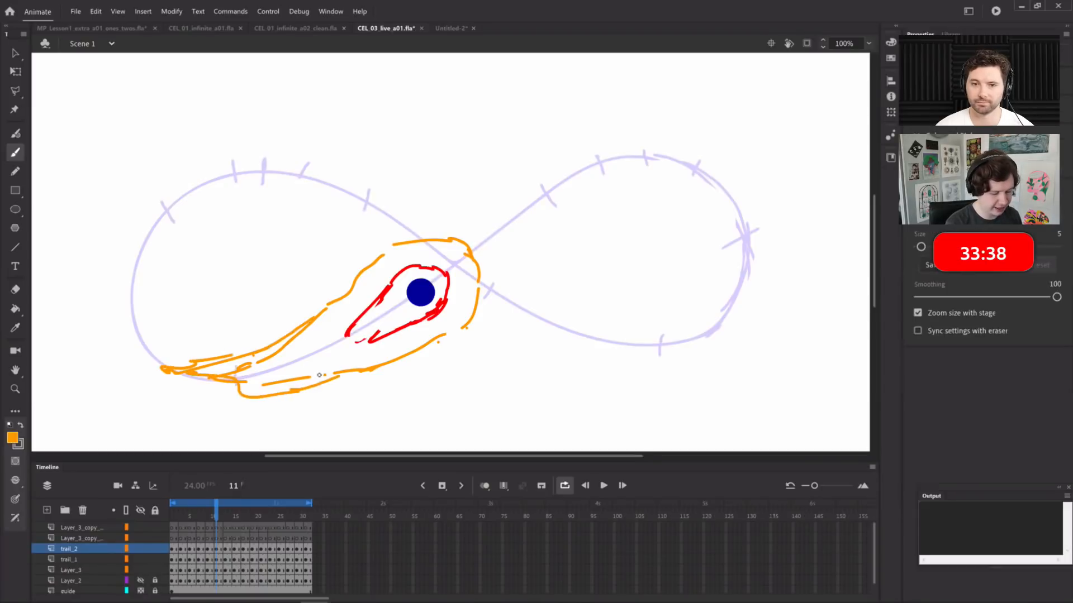
# Add orange tail strokes near the path's far left curve on frame 9 and an extra stroke above the tail on frame 11
pyautogui.moveTo(120, 305)
pyautogui.mouseDown()
pyautogui.moveTo(138, 260)
pyautogui.moveTo(146, 284)
pyautogui.moveTo(141, 255)
pyautogui.moveTo(158, 311)
pyautogui.mouseUp()
pyautogui.moveTo(142, 268); pyautogui.dragTo(178, 321)
pyautogui.press('.')
pyautogui.press('.')
pyautogui.moveTo(263, 338); pyautogui.dragTo(342, 291)
# Draw a longer orange tail on frame 14, reaching past the crossing to the lower-left part of the path
pyautogui.press('.')
pyautogui.press('.')
pyautogui.moveTo(468, 207); pyautogui.dragTo(430, 241)
pyautogui.moveTo(459, 221)
pyautogui.mouseDown()
pyautogui.moveTo(372, 303)
pyautogui.moveTo(360, 322)
pyautogui.mouseUp()
pyautogui.moveTo(366, 323); pyautogui.dragTo(424, 315)
pyautogui.moveTo(439, 309); pyautogui.dragTo(450, 305)
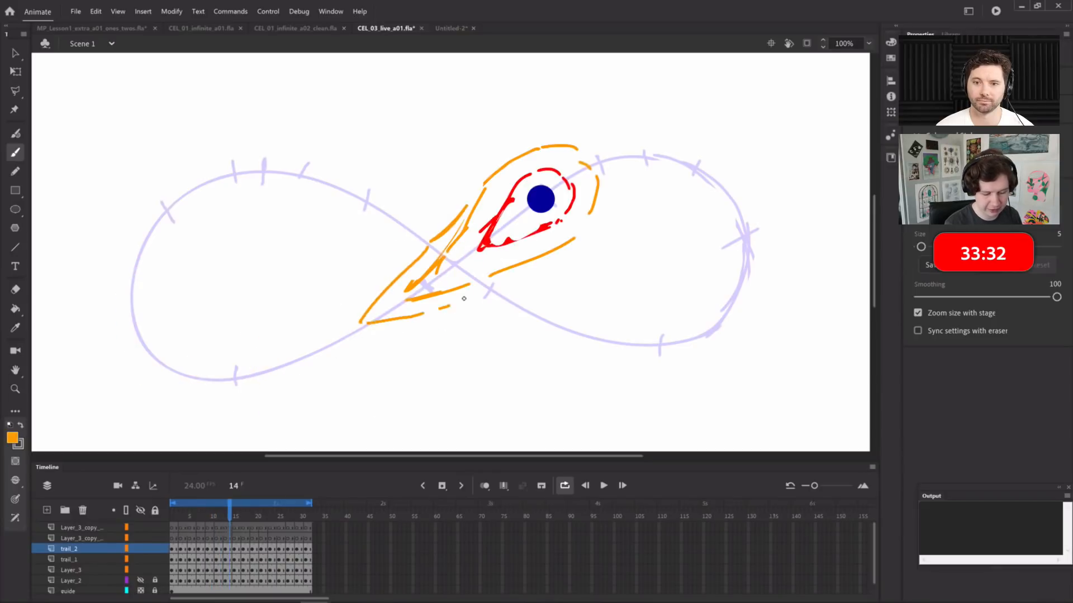
# Add orange strokes extending the outer trail's tail on frame 16 back down the path
pyautogui.press('.')
pyautogui.press('.')
pyautogui.moveTo(521, 179); pyautogui.dragTo(509, 200)
pyautogui.moveTo(498, 236); pyautogui.dragTo(578, 220)
pyautogui.moveTo(507, 213); pyautogui.dragTo(495, 238)
# Advance to frame 26 and add an orange stroke lengthening the tail up the right curve of the path
pyautogui.press('.')
pyautogui.press('.')
pyautogui.press('.')
pyautogui.press('.')
pyautogui.press('.')
pyautogui.press('.')
pyautogui.press('.')
pyautogui.press('.')
pyautogui.press('.')
pyautogui.press('.')
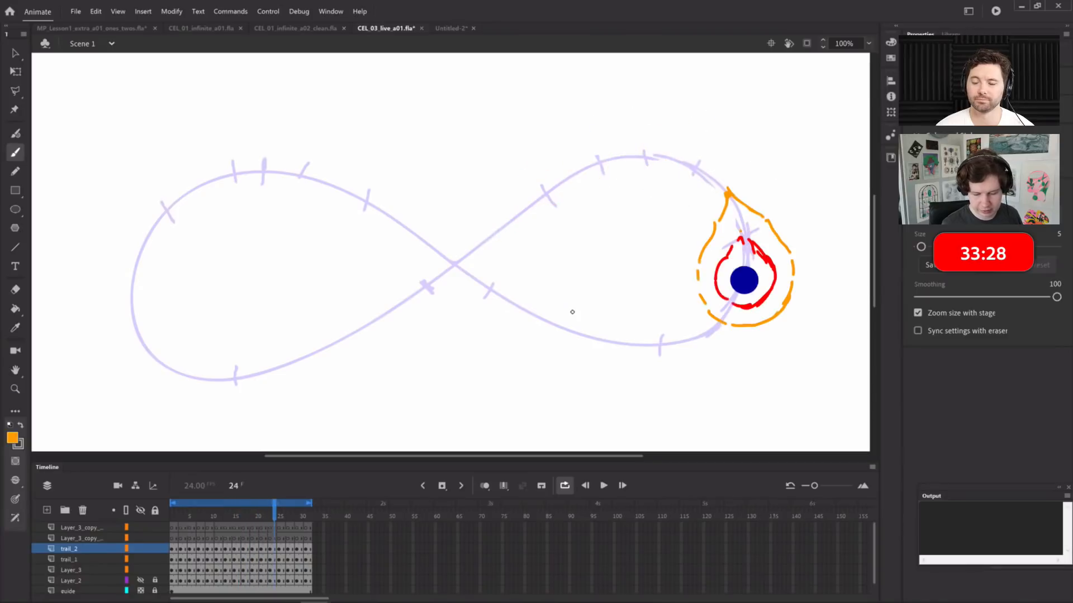
pyautogui.moveTo(713, 293); pyautogui.dragTo(755, 251)
# Extend the orange tail on frame 28 along the bottom of the right loop with strokes above and below the path
pyautogui.press('.')
pyautogui.press('.')
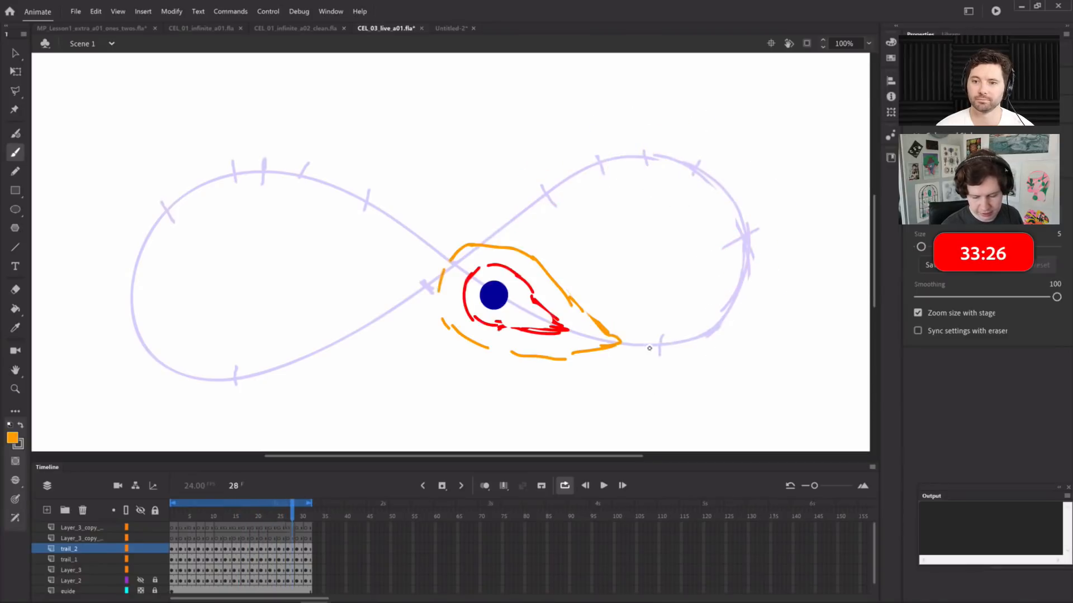
pyautogui.moveTo(560, 272); pyautogui.dragTo(647, 335)
pyautogui.moveTo(558, 369); pyautogui.dragTo(643, 362)
pyautogui.moveTo(640, 344); pyautogui.dragTo(683, 345)
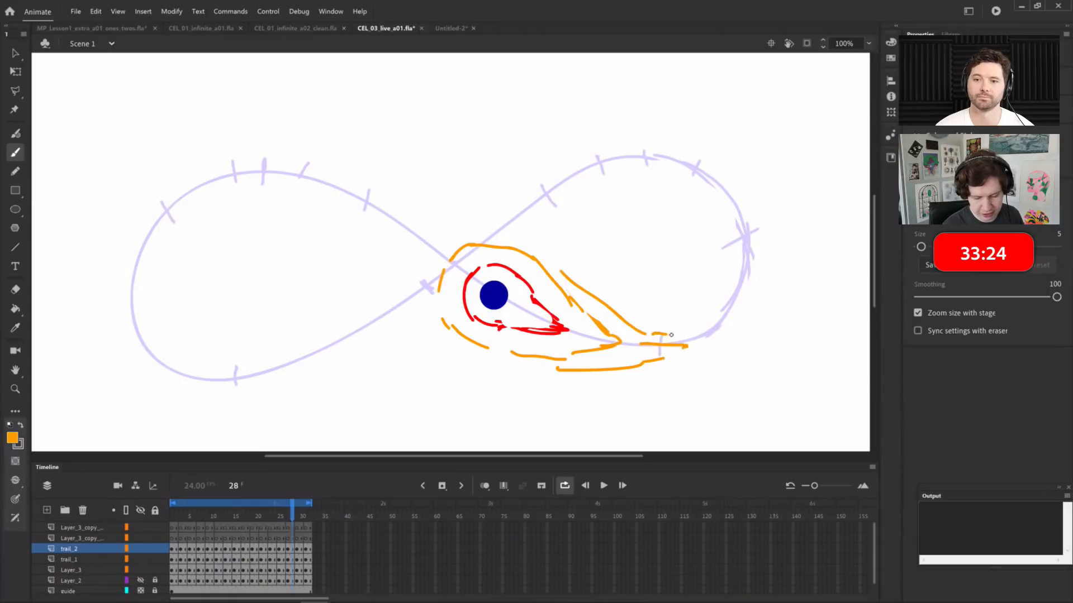
# Lengthen the orange tails on frames 30 and 32 back along the path with outer strokes
pyautogui.press('.')
pyautogui.press('.')
pyautogui.moveTo(368, 260); pyautogui.dragTo(506, 315)
pyautogui.moveTo(445, 212); pyautogui.dragTo(500, 301)
pyautogui.press('.')
pyautogui.press('.')
pyautogui.moveTo(357, 220)
pyautogui.mouseDown()
pyautogui.moveTo(396, 200)
pyautogui.moveTo(370, 167)
pyautogui.mouseUp()
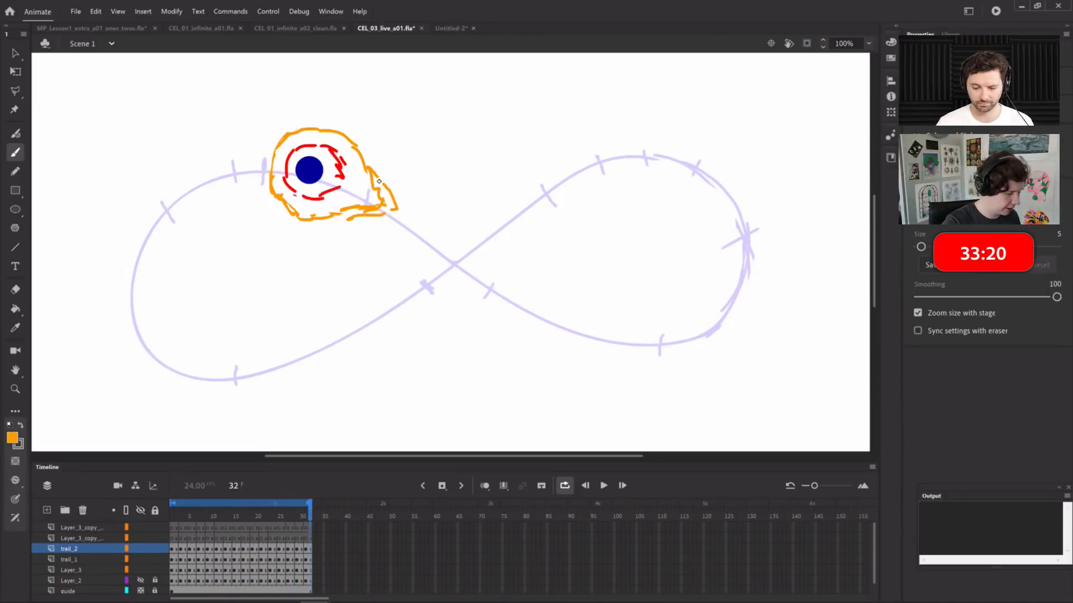
# Play back the extended tails, then return to frame 11 and add orange strokes around the tail's tip
pyautogui.press('Return')
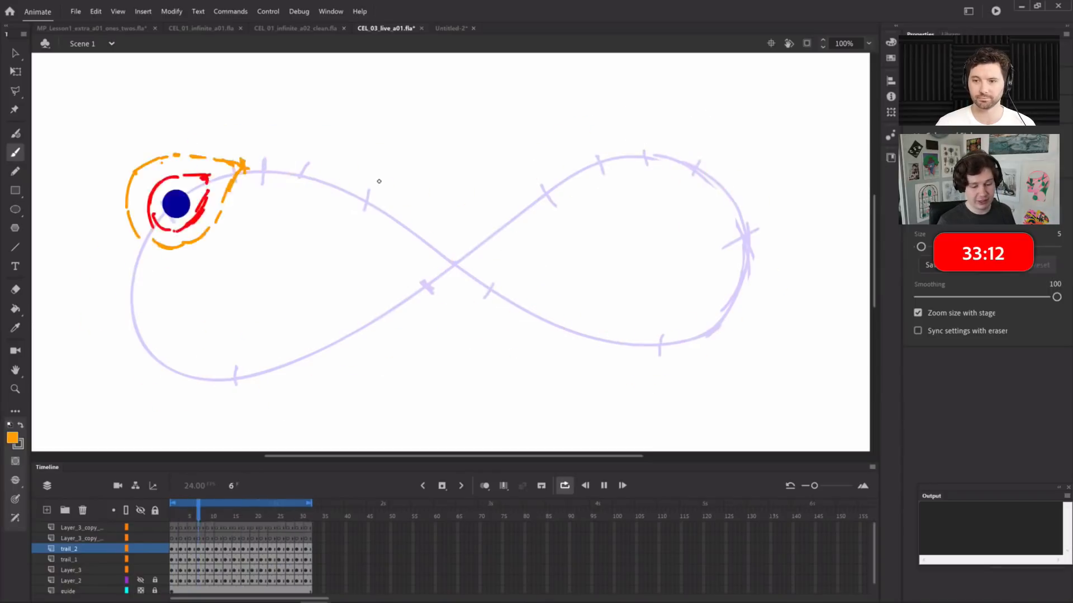
pyautogui.moveTo(258, 513); pyautogui.dragTo(226, 497)
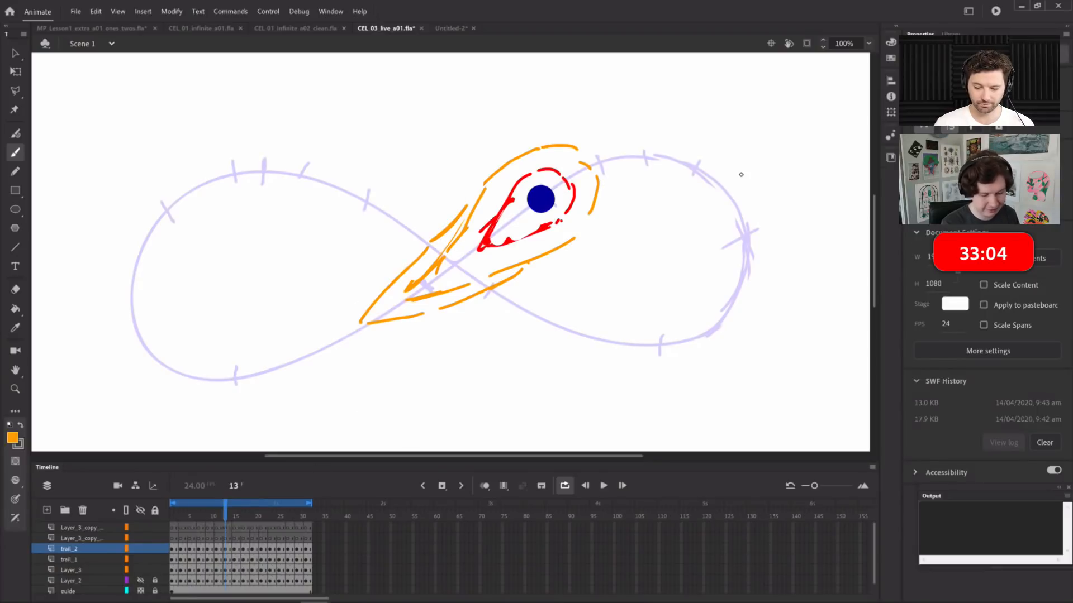
pyautogui.moveTo(234, 515)
pyautogui.mouseDown()
pyautogui.moveTo(206, 521)
pyautogui.moveTo(243, 508)
pyautogui.moveTo(216, 515)
pyautogui.mouseUp()
pyautogui.moveTo(170, 362)
pyautogui.mouseDown()
pyautogui.moveTo(218, 391)
pyautogui.moveTo(236, 386)
pyautogui.mouseUp()
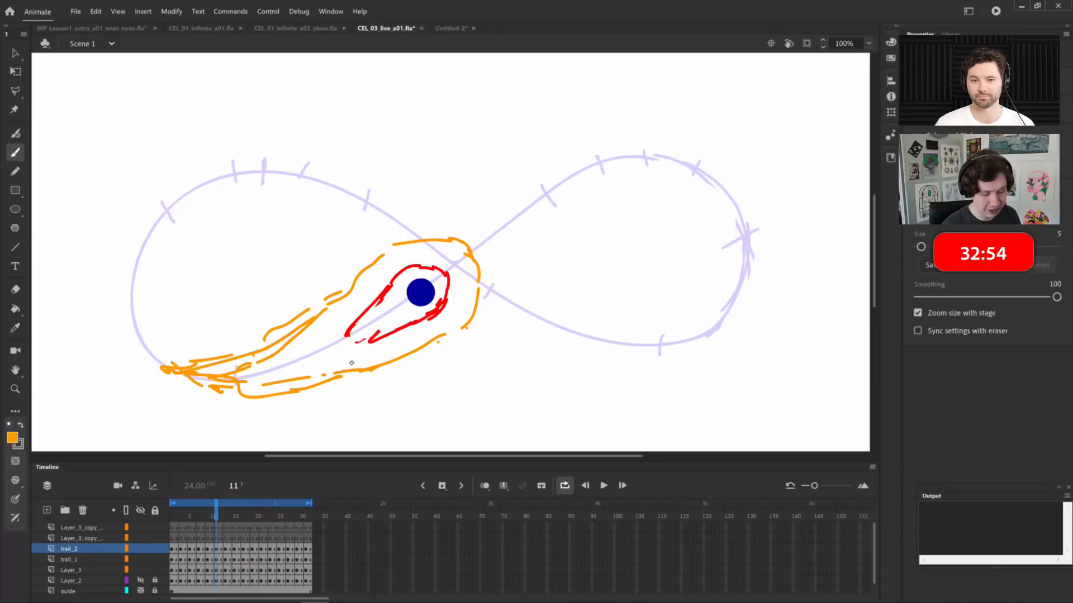
# Add an orange stroke under frame 11's tail, and on frame 15 of trail_2 erase the tail and redraw it tapering along the path
pyautogui.moveTo(291, 383); pyautogui.dragTo(266, 388)
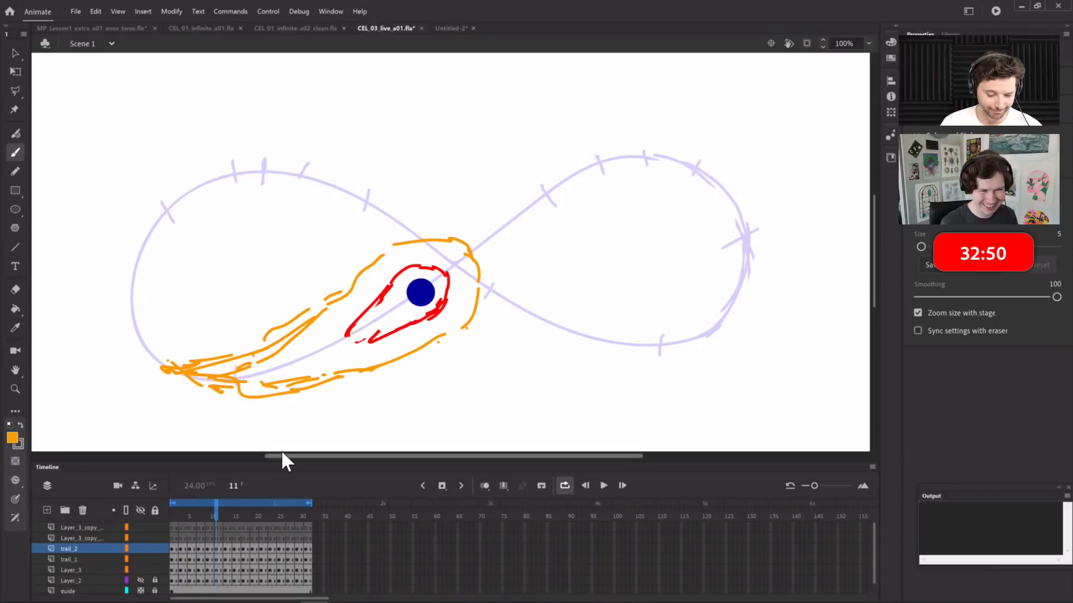
pyautogui.click(177, 539)
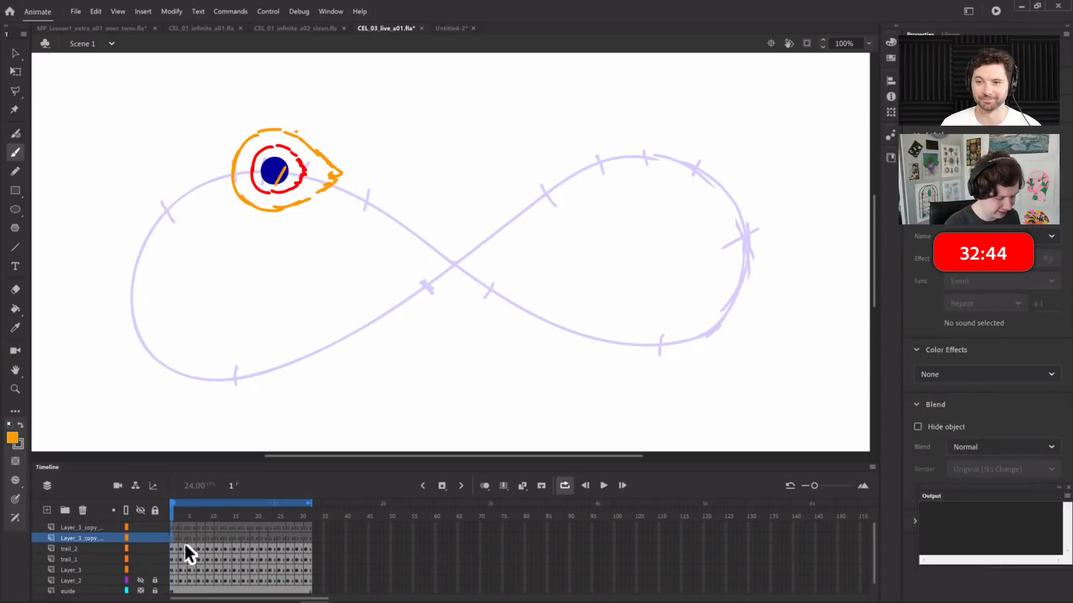
pyautogui.moveTo(196, 518); pyautogui.dragTo(239, 513)
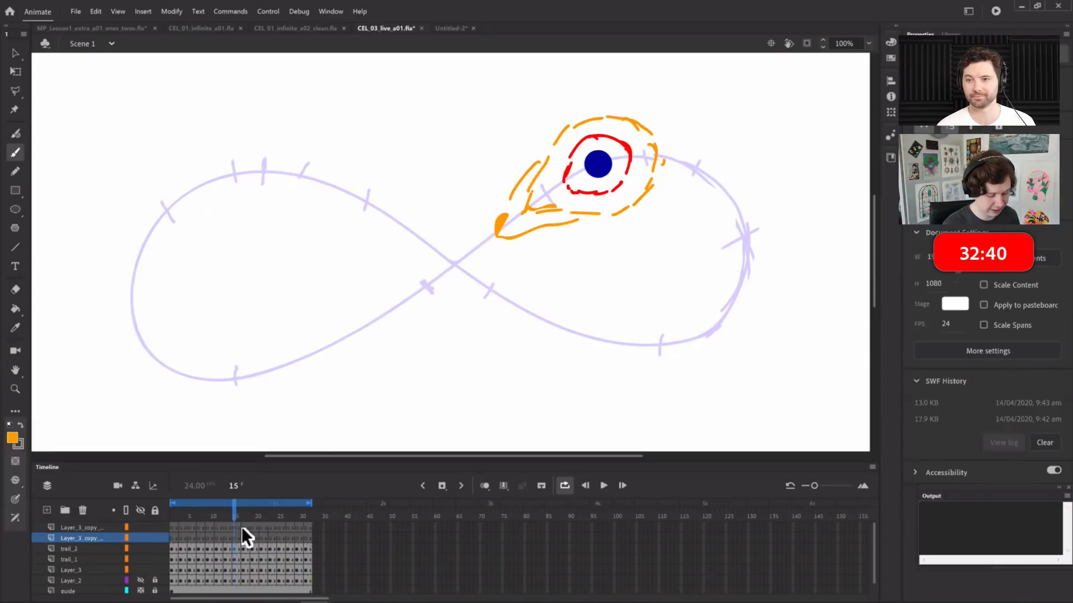
pyautogui.click(234, 549)
pyautogui.press('e')
pyautogui.moveTo(473, 225)
pyautogui.mouseDown()
pyautogui.moveTo(524, 175)
pyautogui.moveTo(532, 228)
pyautogui.moveTo(583, 220)
pyautogui.moveTo(554, 178)
pyautogui.moveTo(516, 192)
pyautogui.moveTo(503, 229)
pyautogui.moveTo(595, 214)
pyautogui.mouseUp()
pyautogui.moveTo(518, 202); pyautogui.dragTo(496, 229)
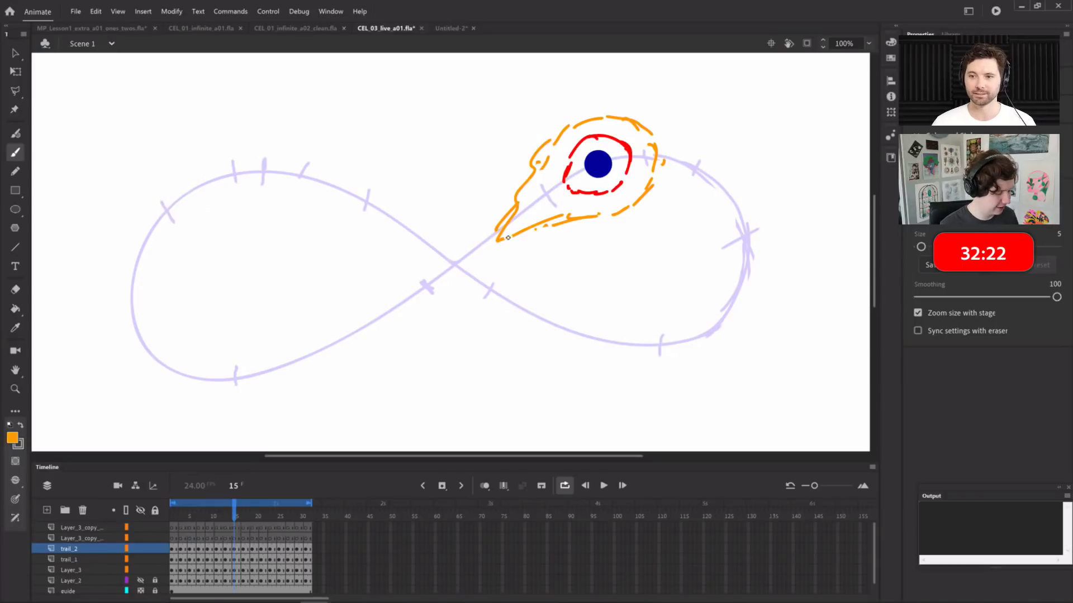
# Scrub and play back the animation to review the redrawn orange tails
pyautogui.click(220, 507)
pyautogui.moveTo(239, 512); pyautogui.dragTo(177, 510)
pyautogui.press('Return')
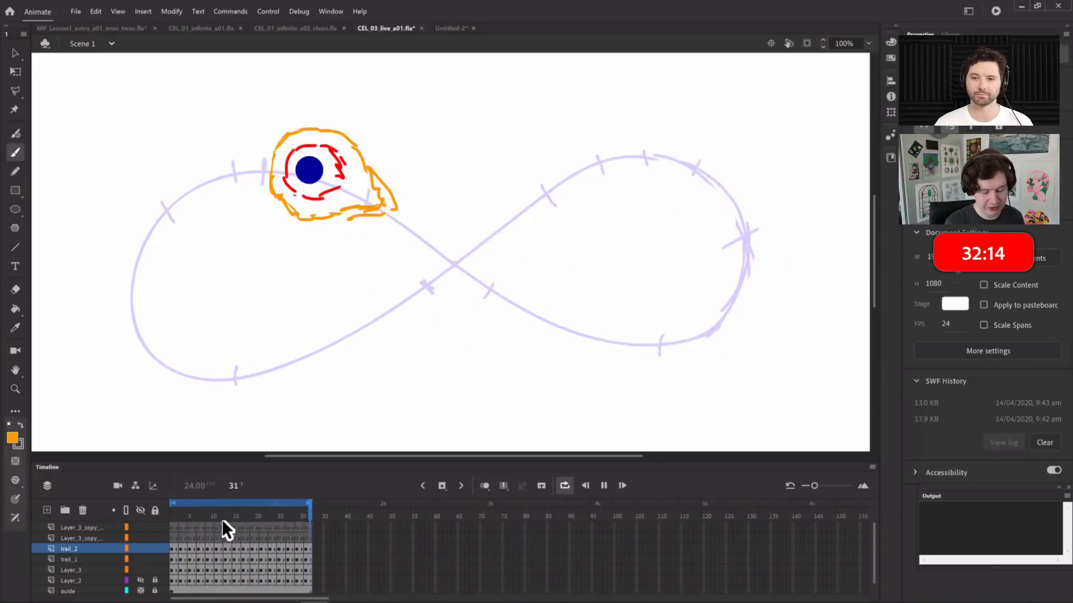
pyautogui.click(243, 518)
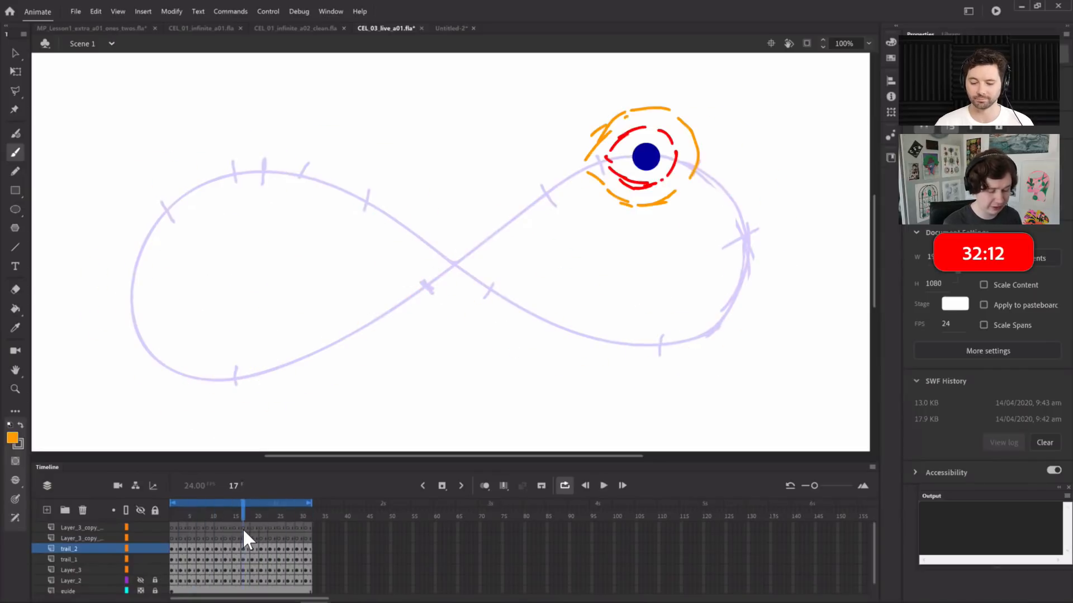
pyautogui.press('Return')
pyautogui.press('Return')
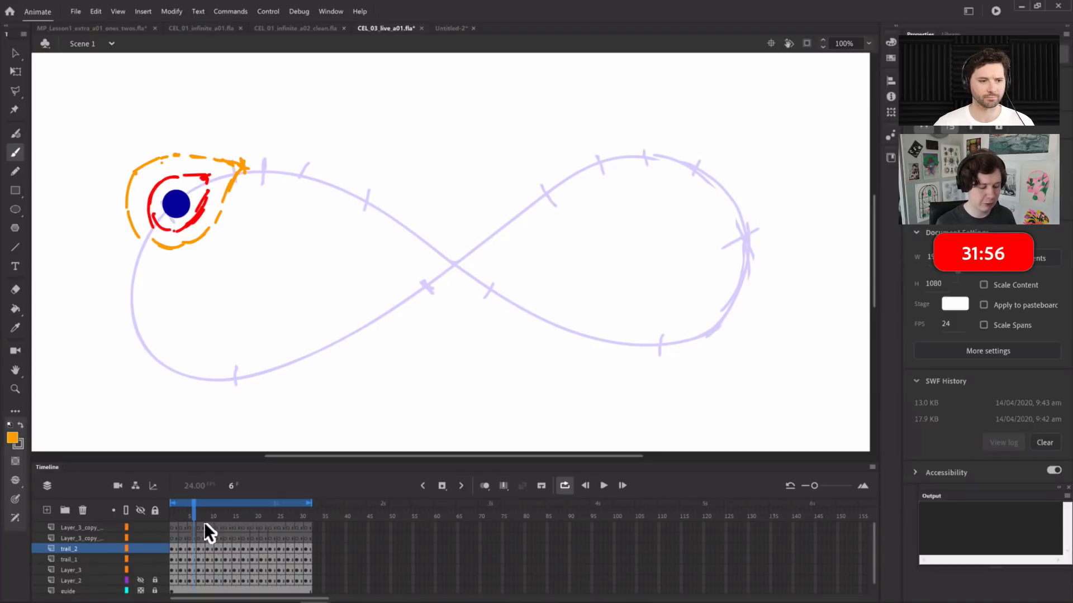
# On frame 7 of the layer above trail_2, sketch a thin blue wavy flame edge with small droplets over the orange tail
pyautogui.click(199, 537)
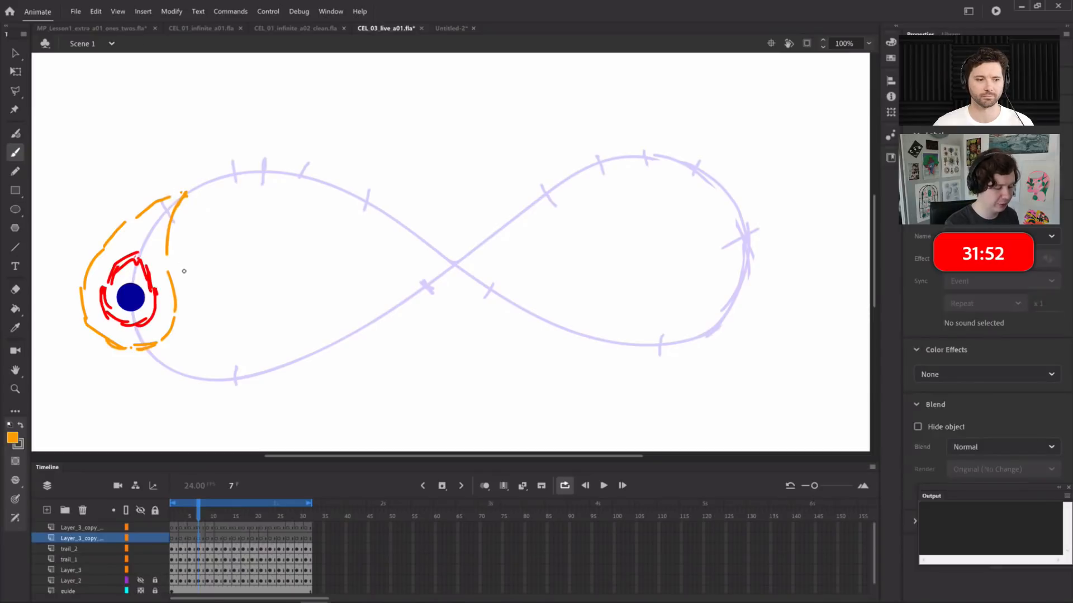
pyautogui.click(13, 438)
pyautogui.click(132, 510)
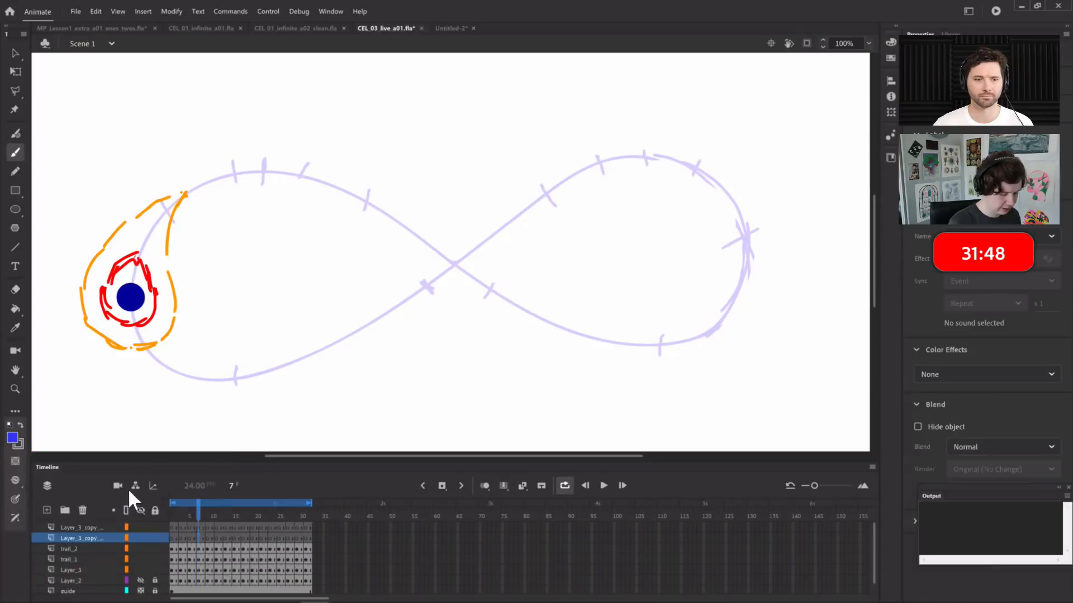
pyautogui.hotkey('ctrl', '=')
pyautogui.moveTo(242, 278); pyautogui.dragTo(734, 246)
pyautogui.moveTo(310, 287); pyautogui.dragTo(486, 282)
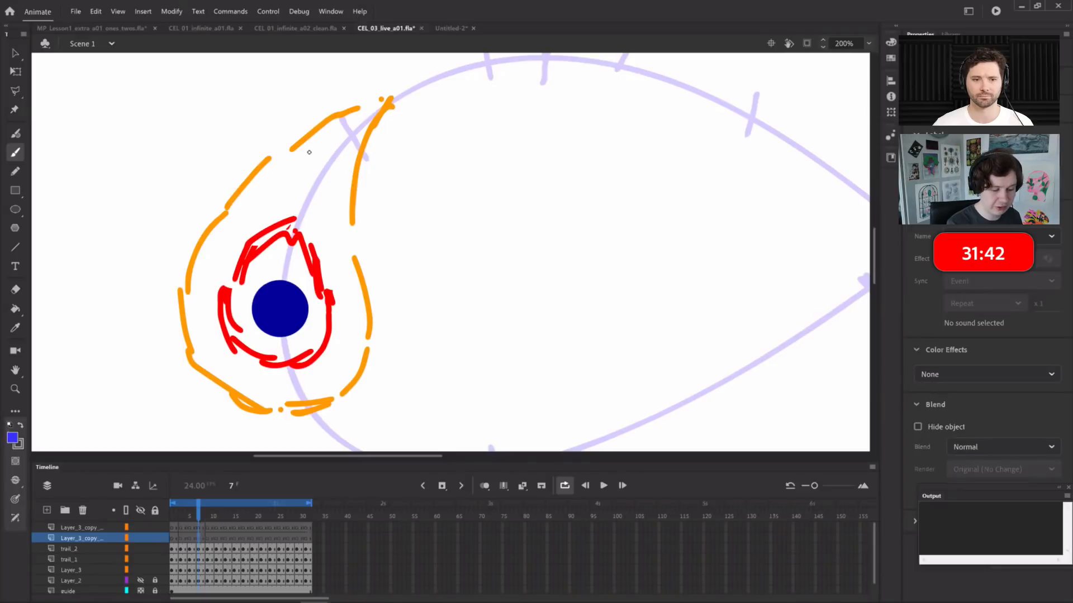
pyautogui.moveTo(314, 156)
pyautogui.mouseDown()
pyautogui.moveTo(380, 93)
pyautogui.moveTo(350, 159)
pyautogui.moveTo(347, 184)
pyautogui.moveTo(360, 172)
pyautogui.moveTo(350, 246)
pyautogui.moveTo(360, 286)
pyautogui.mouseUp()
pyautogui.moveTo(375, 225); pyautogui.dragTo(367, 239)
pyautogui.moveTo(316, 157)
pyautogui.mouseDown()
pyautogui.moveTo(294, 178)
pyautogui.moveTo(281, 162)
pyautogui.moveTo(252, 202)
pyautogui.moveTo(206, 235)
pyautogui.moveTo(302, 153)
pyautogui.mouseUp()
pyautogui.moveTo(361, 277); pyautogui.dragTo(368, 334)
pyautogui.moveTo(208, 236); pyautogui.dragTo(190, 272)
pyautogui.click(249, 179)
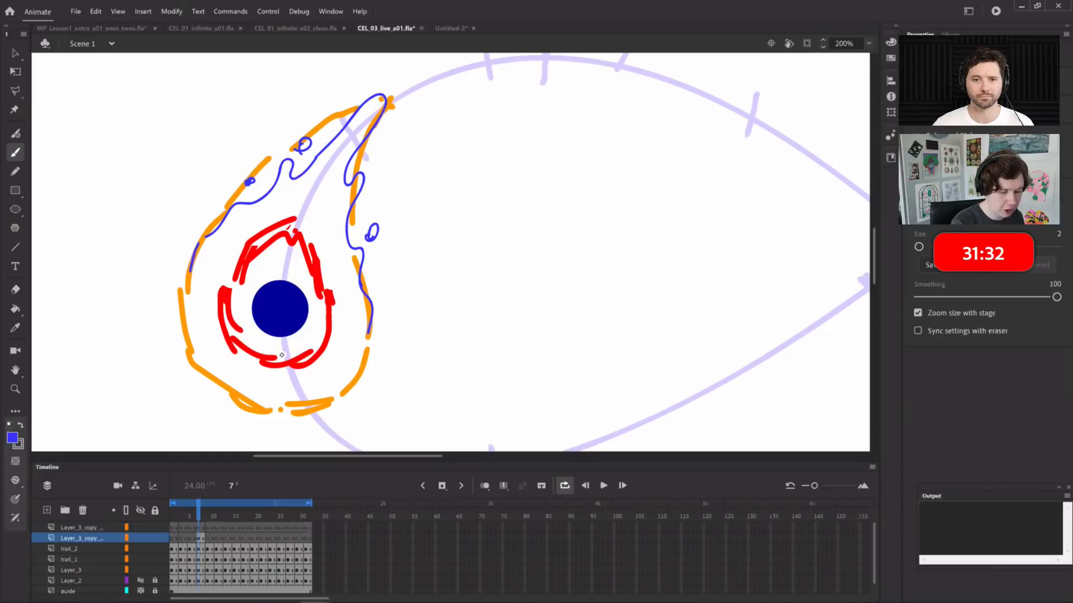
# On the topmost layer at frame 7, sketch magenta outlines around the blue droplet and along the wavy inner tail edge
pyautogui.click(199, 527)
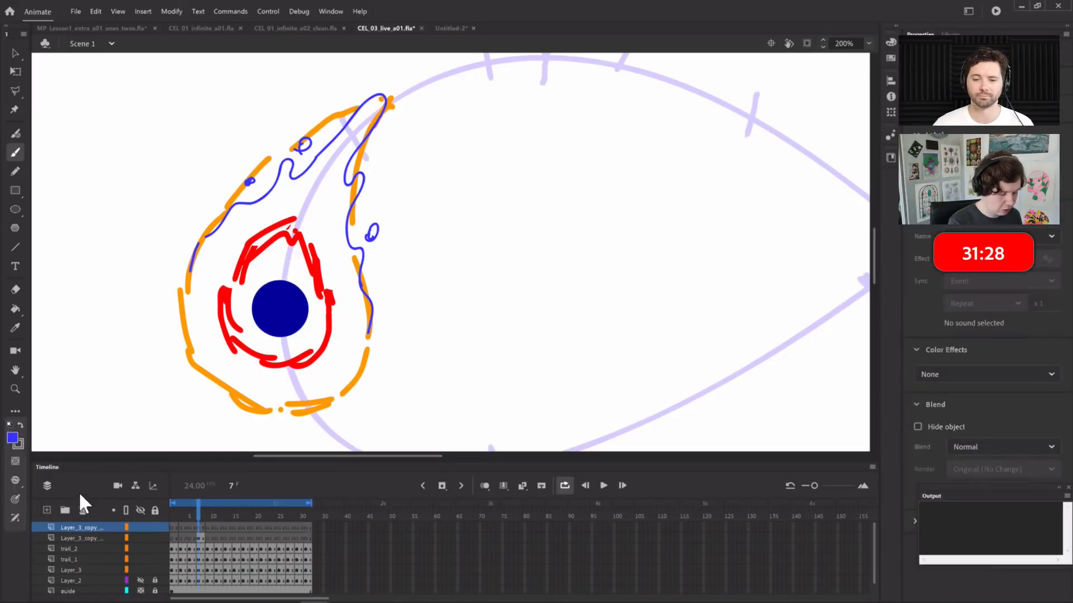
pyautogui.click(12, 437)
pyautogui.click(164, 557)
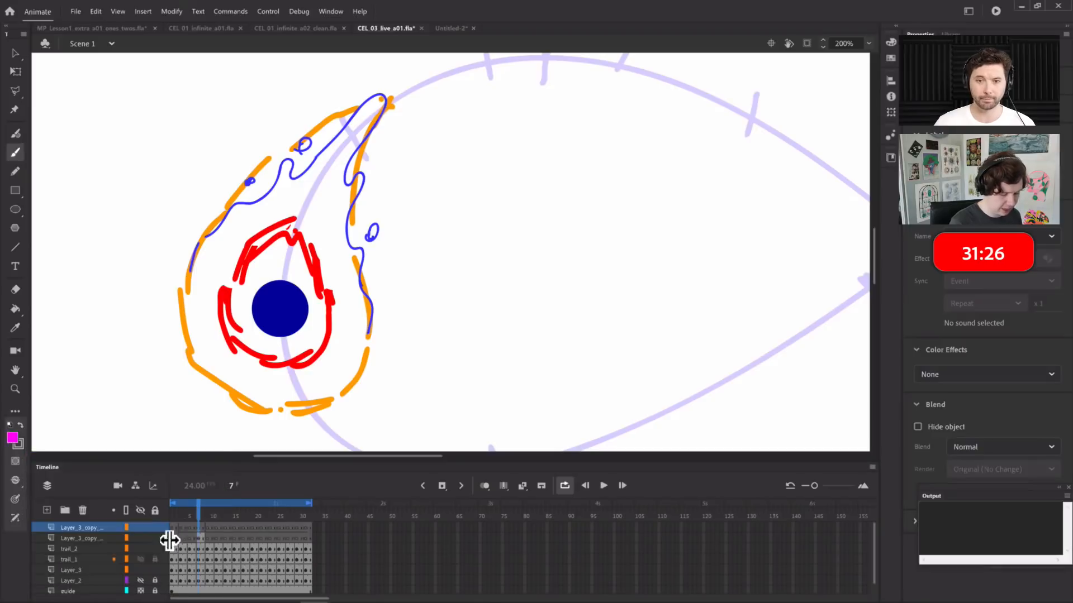
pyautogui.moveTo(373, 231)
pyautogui.mouseDown()
pyautogui.moveTo(378, 239)
pyautogui.moveTo(380, 226)
pyautogui.mouseUp()
pyautogui.moveTo(350, 158)
pyautogui.mouseDown()
pyautogui.moveTo(346, 171)
pyautogui.moveTo(362, 171)
pyautogui.moveTo(346, 243)
pyautogui.moveTo(361, 252)
pyautogui.mouseUp()
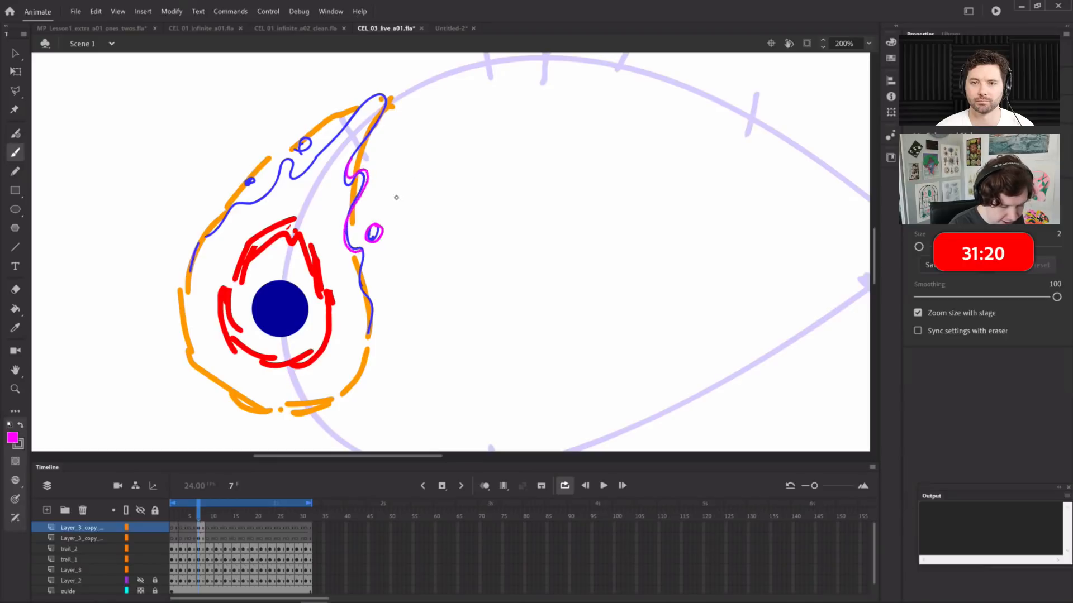
# Undo the magenta and blue sketch strokes and delete the remaining blue drawing on frame 7
pyautogui.hotkey('ctrl', 'z')
pyautogui.hotkey('ctrl', 'z')
pyautogui.hotkey('ctrl', 'z')
pyautogui.hotkey('ctrl', 'z')
pyautogui.hotkey('ctrl', 'z')
pyautogui.hotkey('ctrl', 'z')
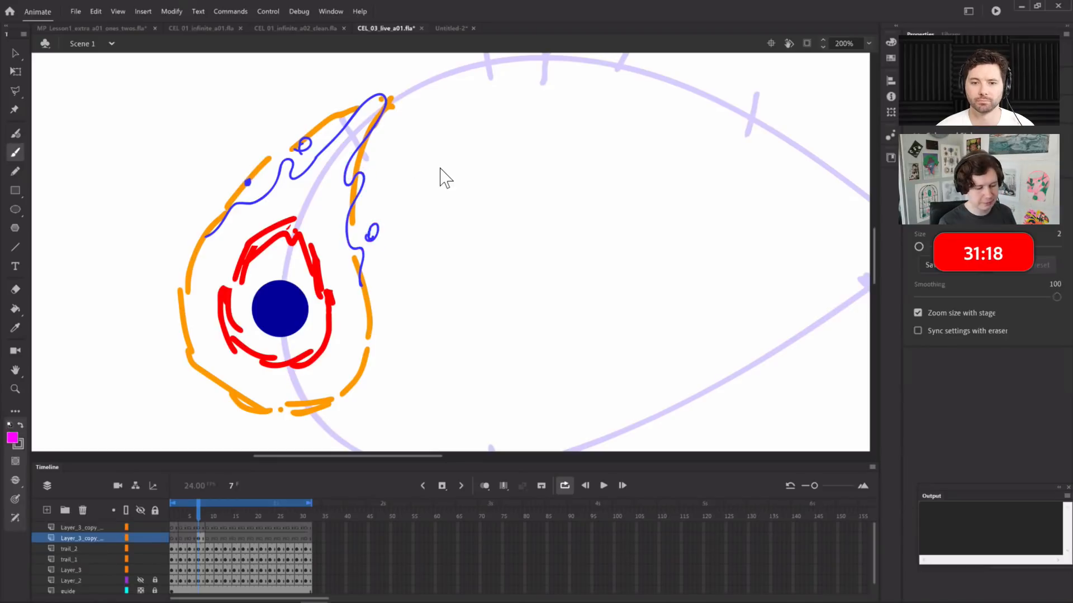
pyautogui.hotkey('ctrl', 'z')
pyautogui.hotkey('ctrl', 'z')
pyautogui.hotkey('ctrl', 'z')
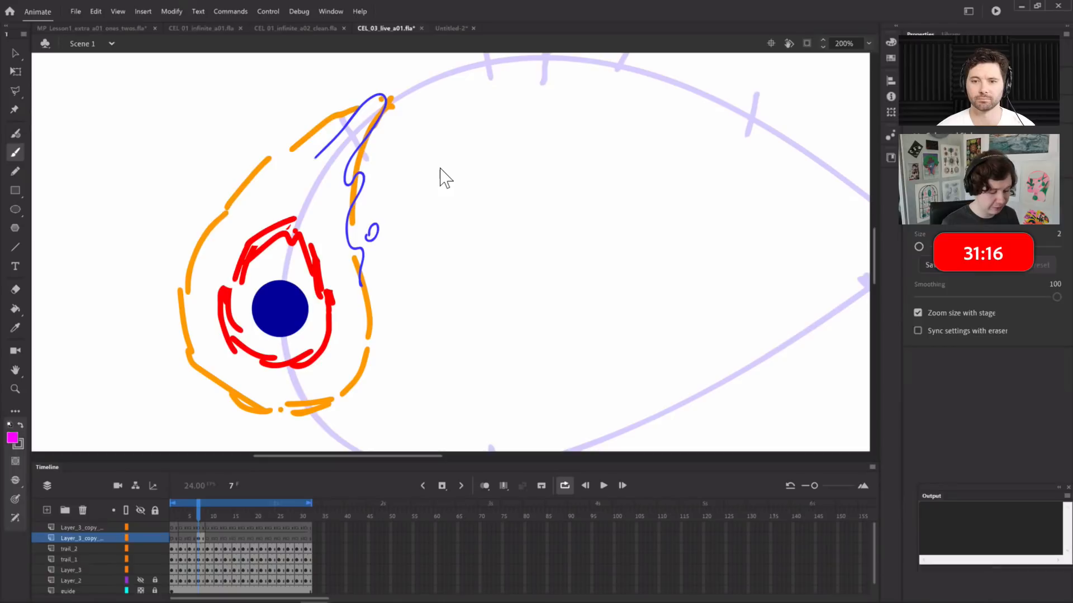
pyautogui.click(198, 538)
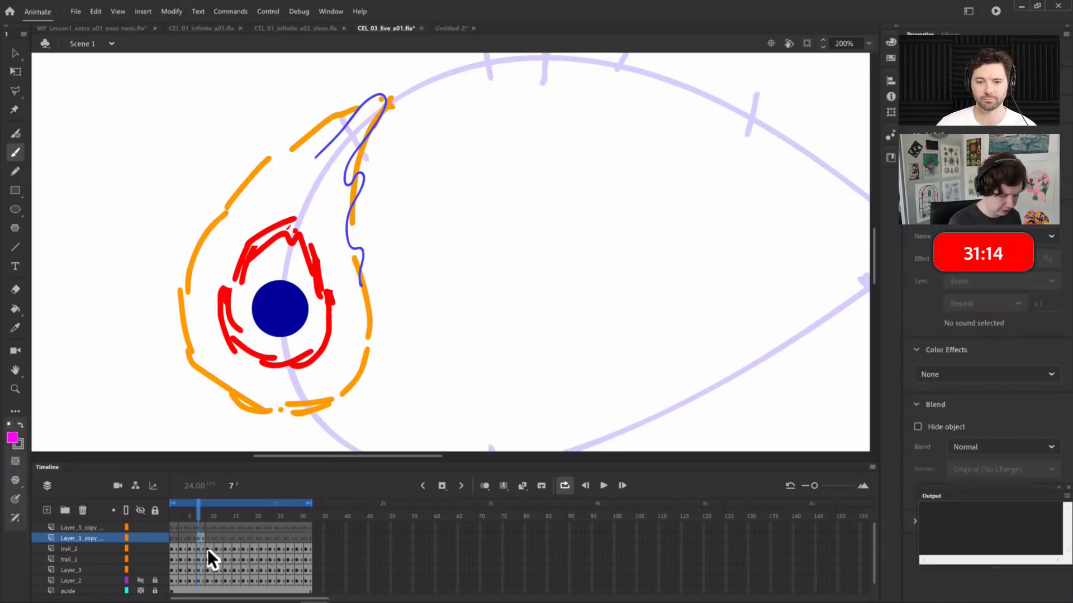
pyautogui.press('Delete')
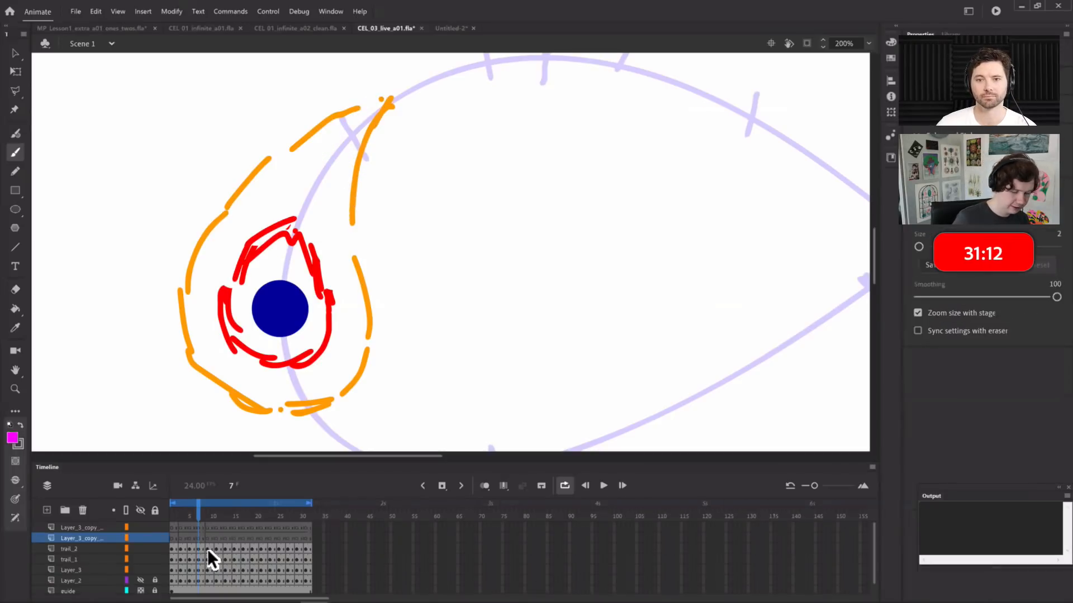
# Rename the layer directly above trail_2 as clean-1, accept the adjusted name, and return to its first frame
pyautogui.click(170, 538)
pyautogui.doubleClick(81, 538)
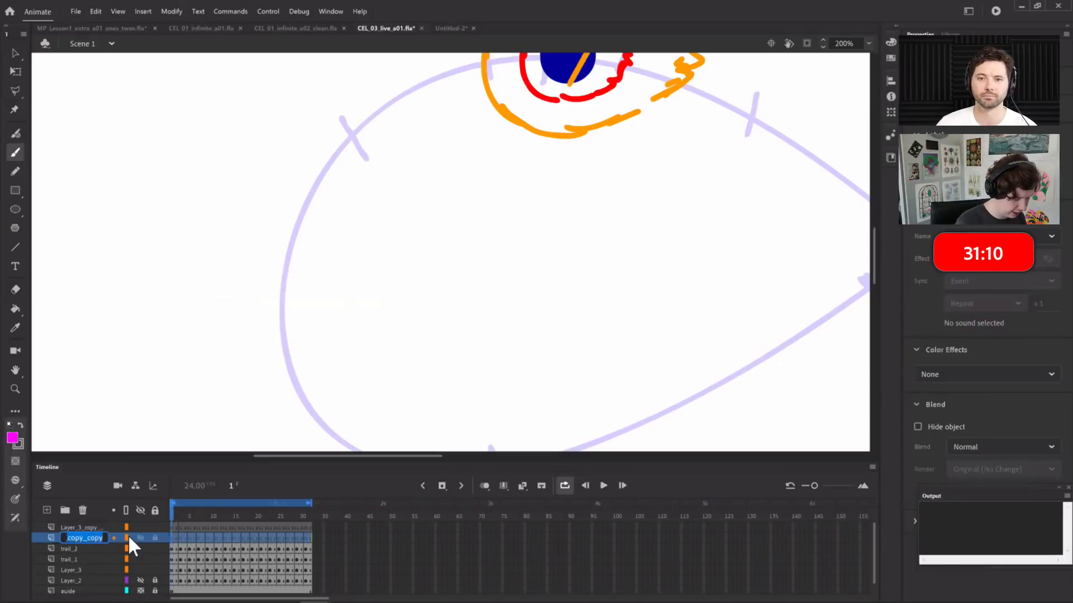
pyautogui.write('clean-1')
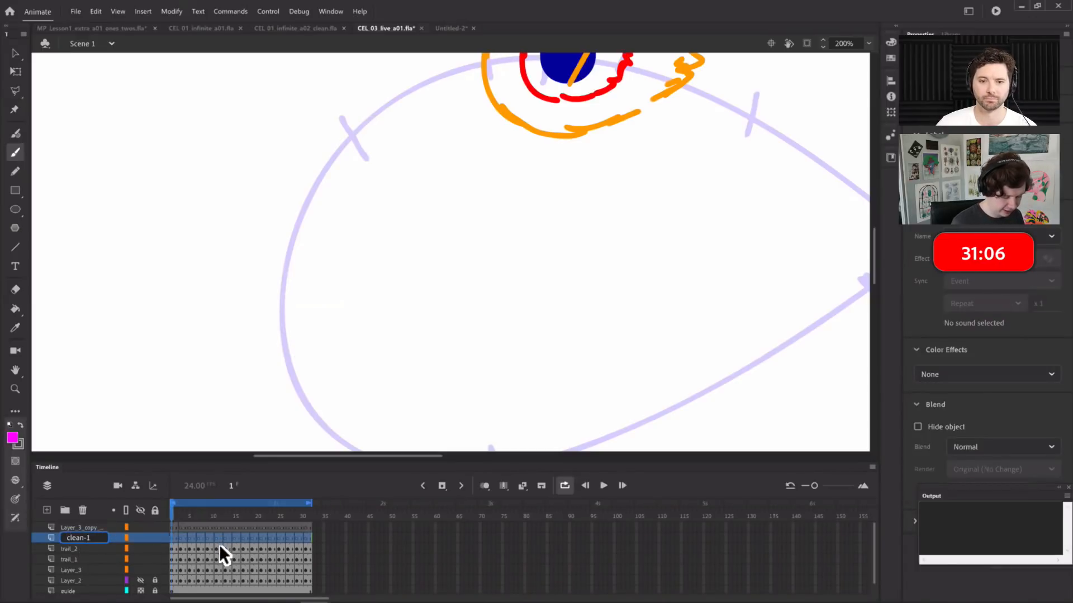
pyautogui.press('Return')
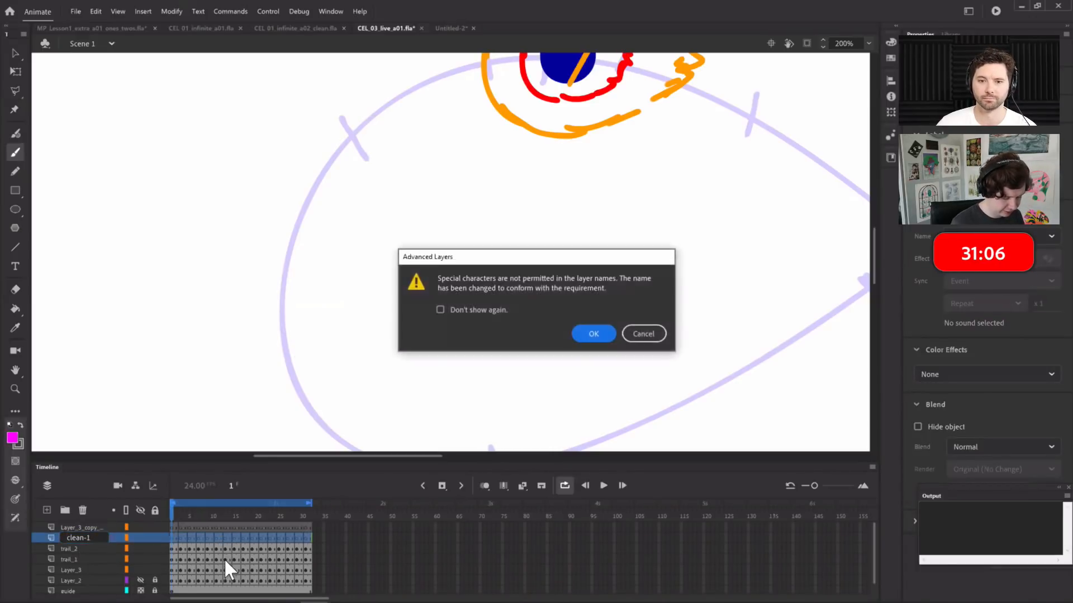
pyautogui.click(593, 334)
pyautogui.moveTo(174, 534); pyautogui.dragTo(193, 538)
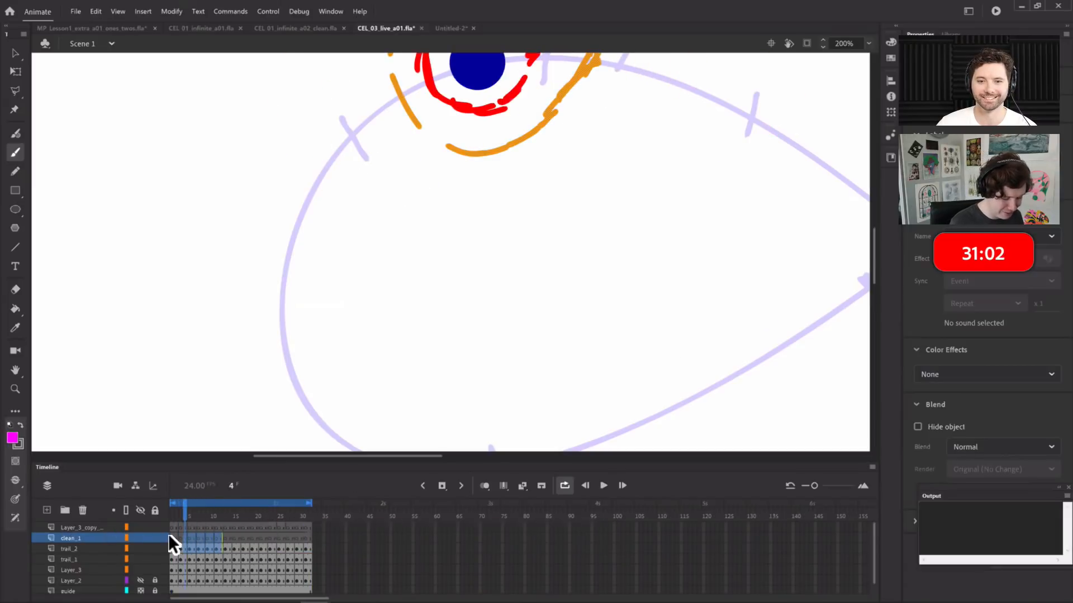
pyautogui.click(172, 537)
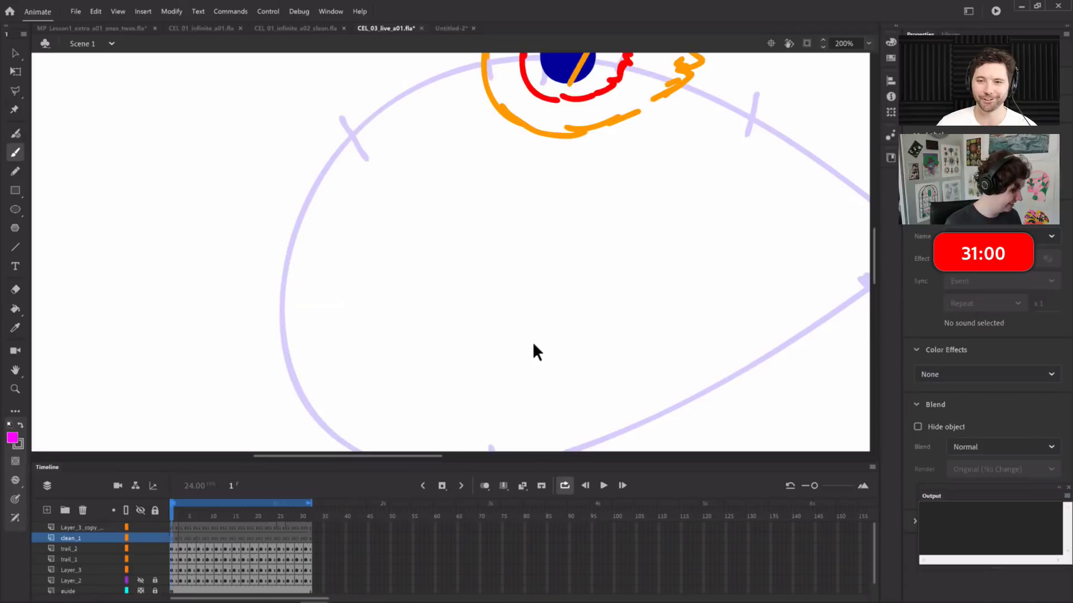
# Rename Layer_3 to ball and move it to the top of the layer stack, keeping it visible
pyautogui.hotkey('ctrl', '-')
pyautogui.click(60, 571)
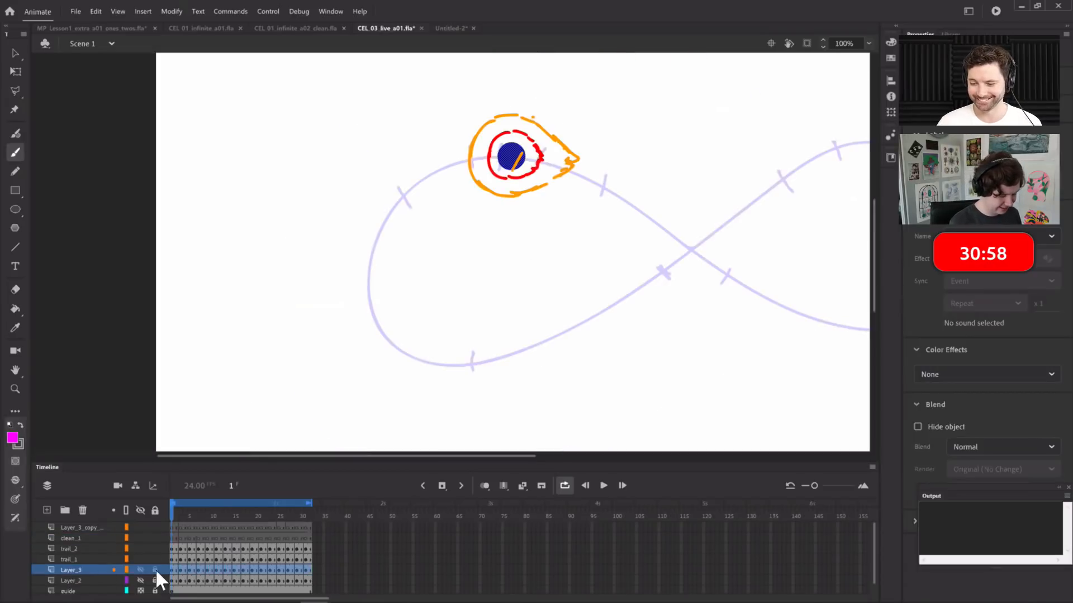
pyautogui.click(139, 569)
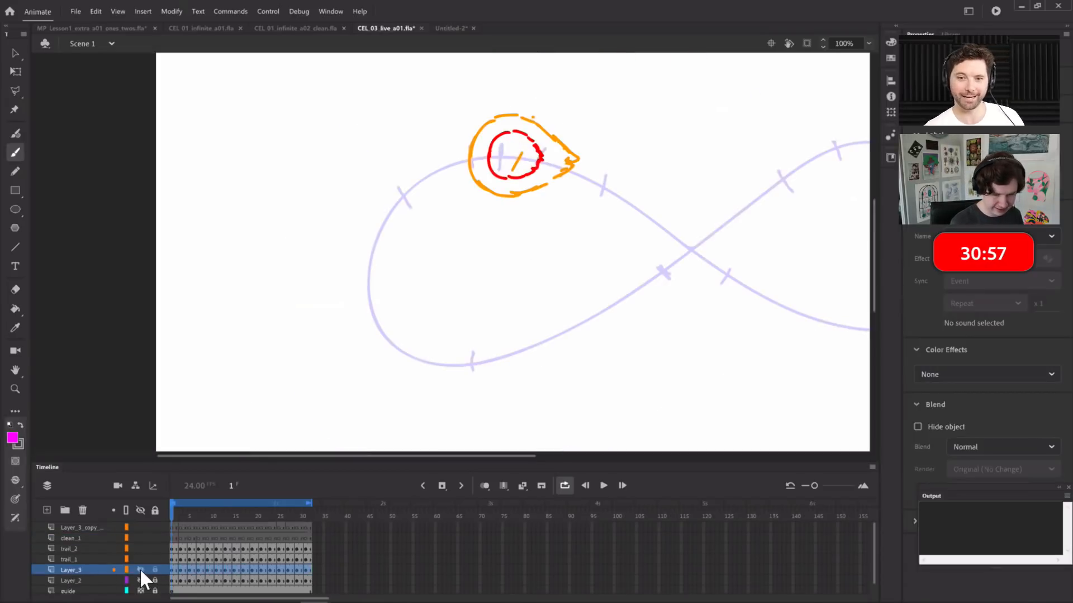
pyautogui.doubleClick(76, 569)
pyautogui.write('ball')
pyautogui.press('Return')
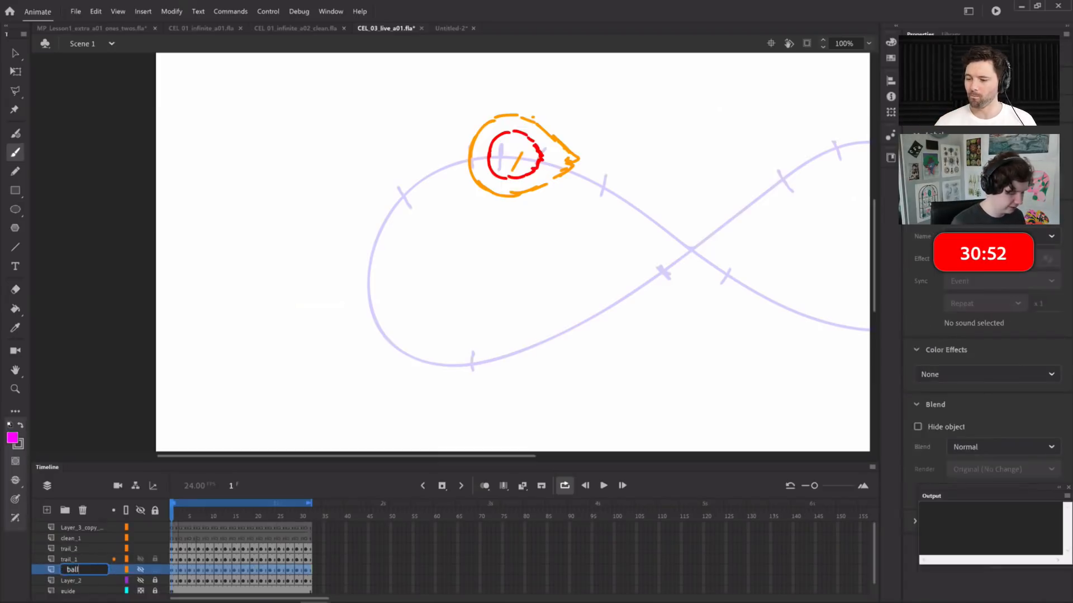
pyautogui.moveTo(77, 567); pyautogui.dragTo(86, 519)
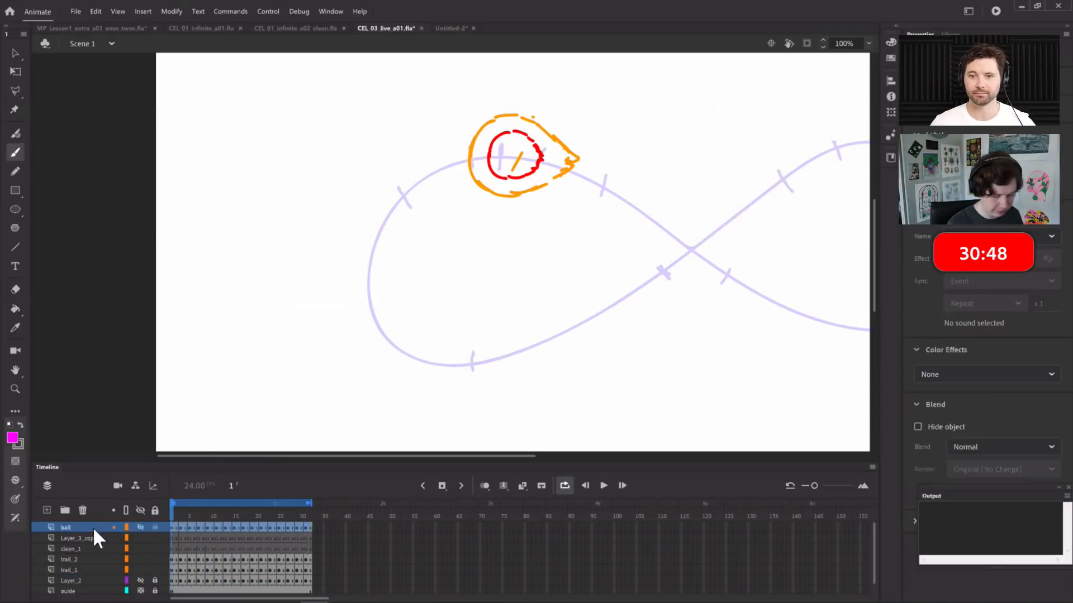
pyautogui.click(140, 528)
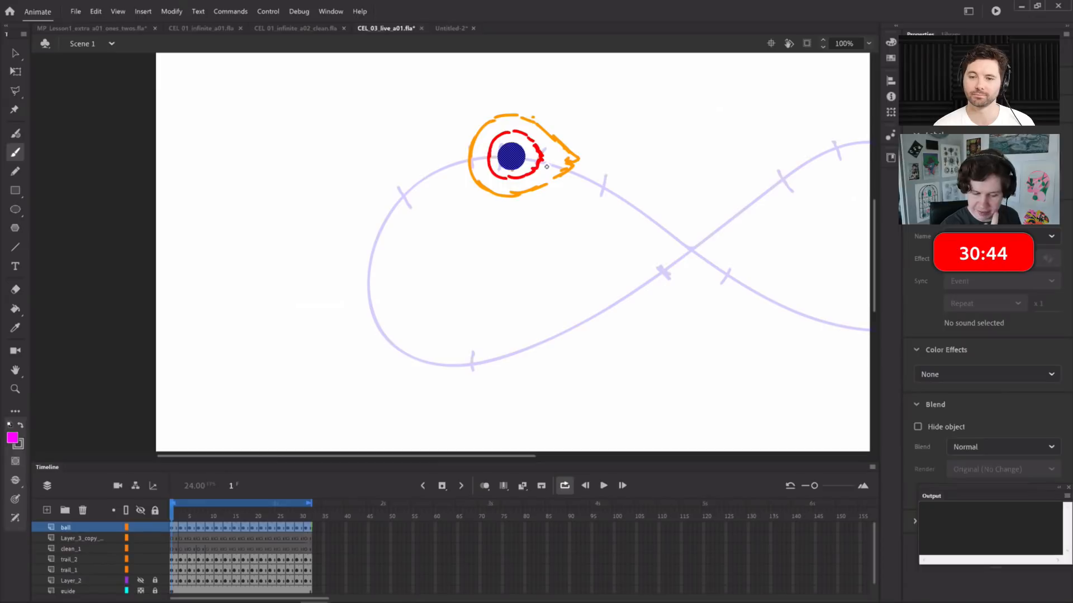
# Undo the test magenta stroke drawn over the ball and lock the ball layer
pyautogui.moveTo(517, 134); pyautogui.dragTo(494, 146)
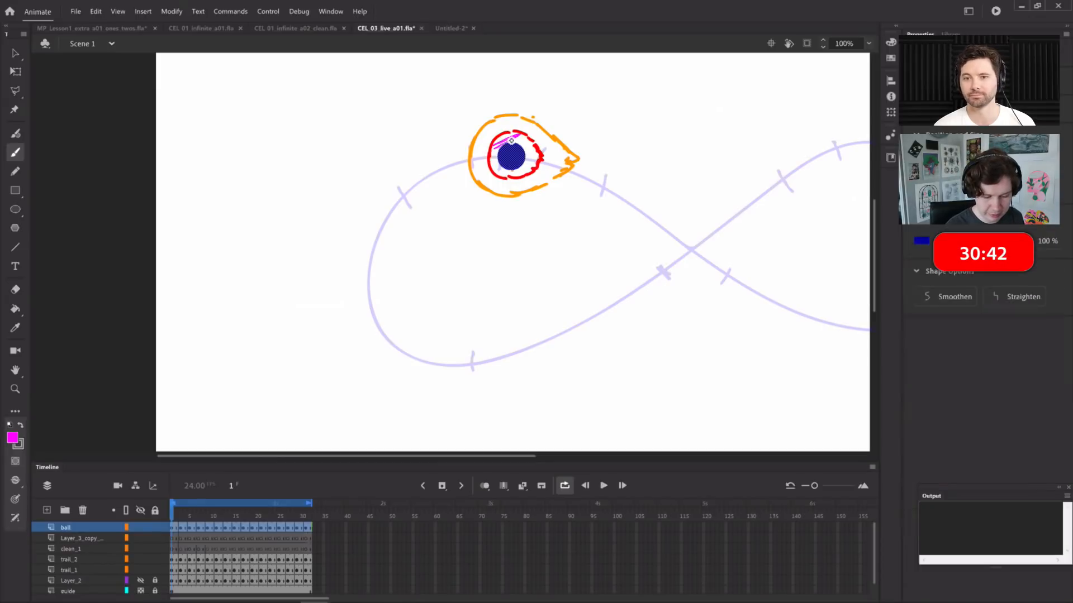
pyautogui.hotkey('ctrl', 'z')
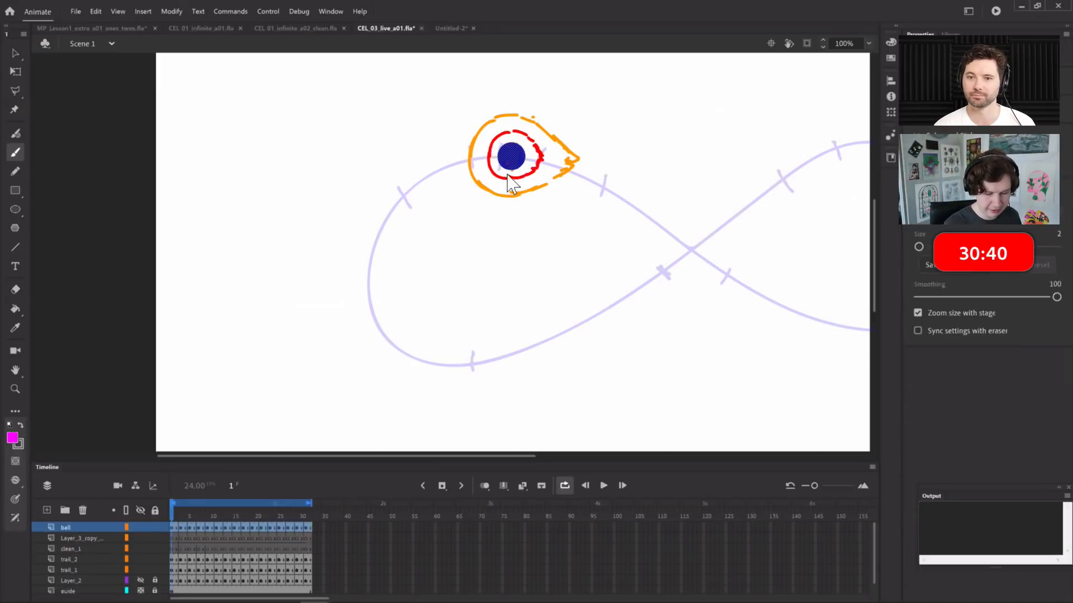
pyautogui.click(156, 527)
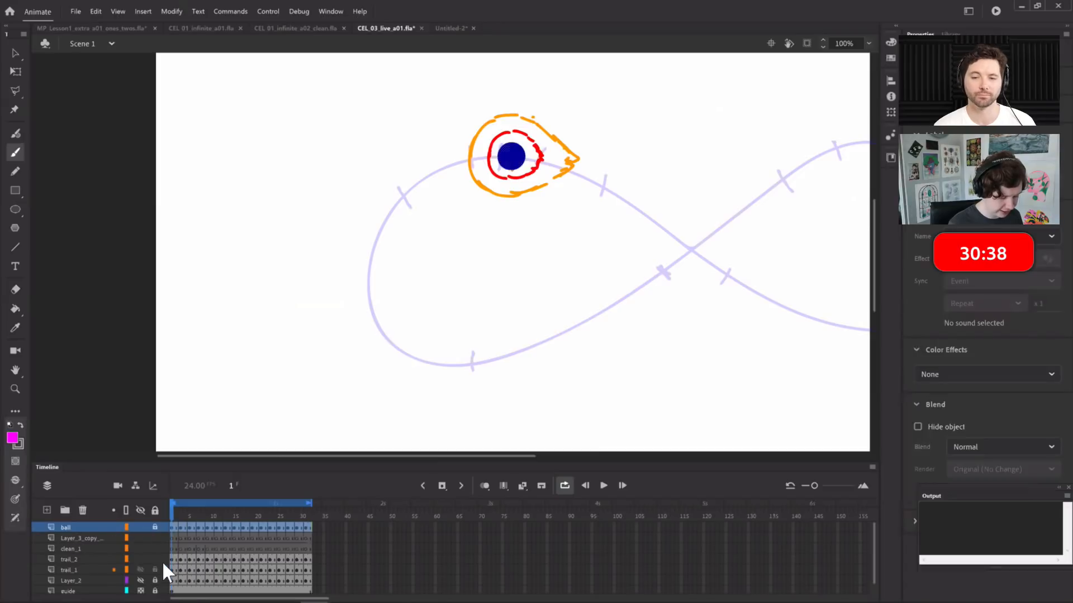
# Set the visibility of the trail_1 and trail_2 layers to transparent in their layer properties
pyautogui.click(83, 570)
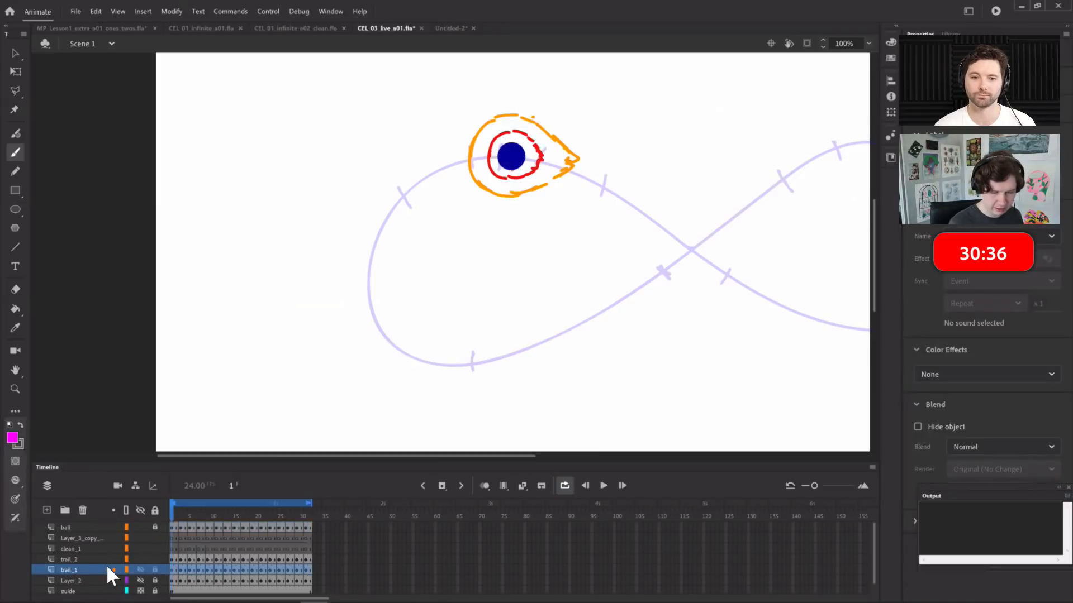
pyautogui.doubleClick(50, 570)
pyautogui.click(491, 264)
pyautogui.click(595, 211)
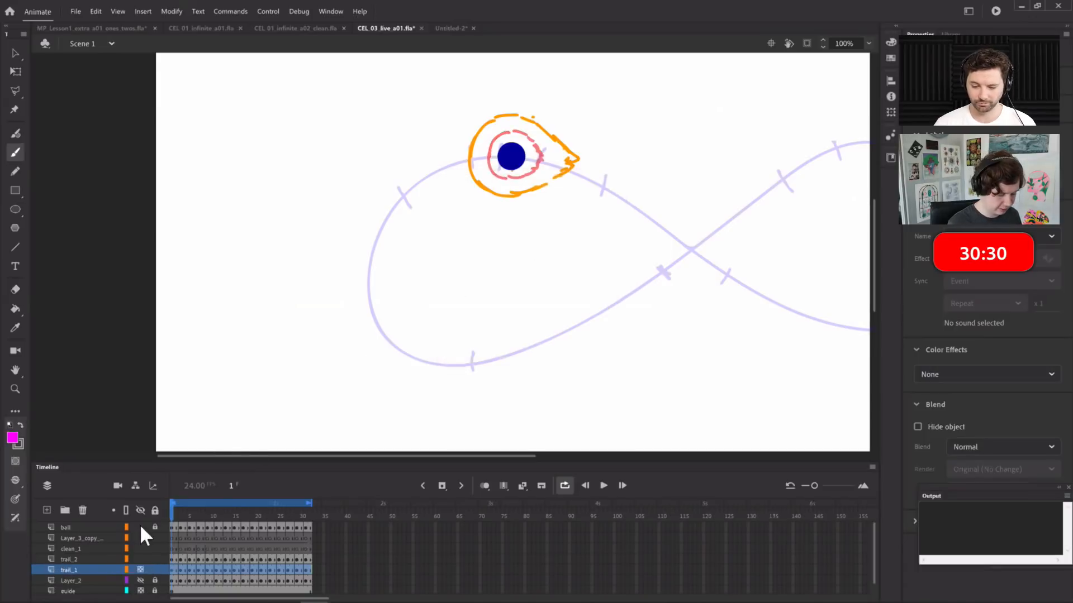
pyautogui.click(50, 559)
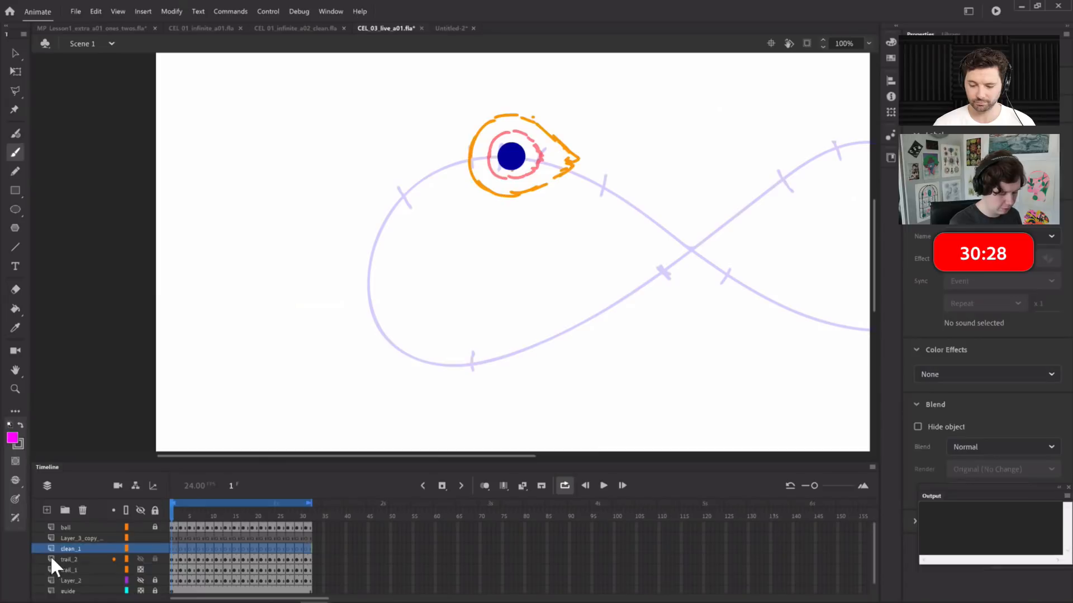
pyautogui.doubleClick(53, 557)
pyautogui.click(490, 264)
pyautogui.click(601, 204)
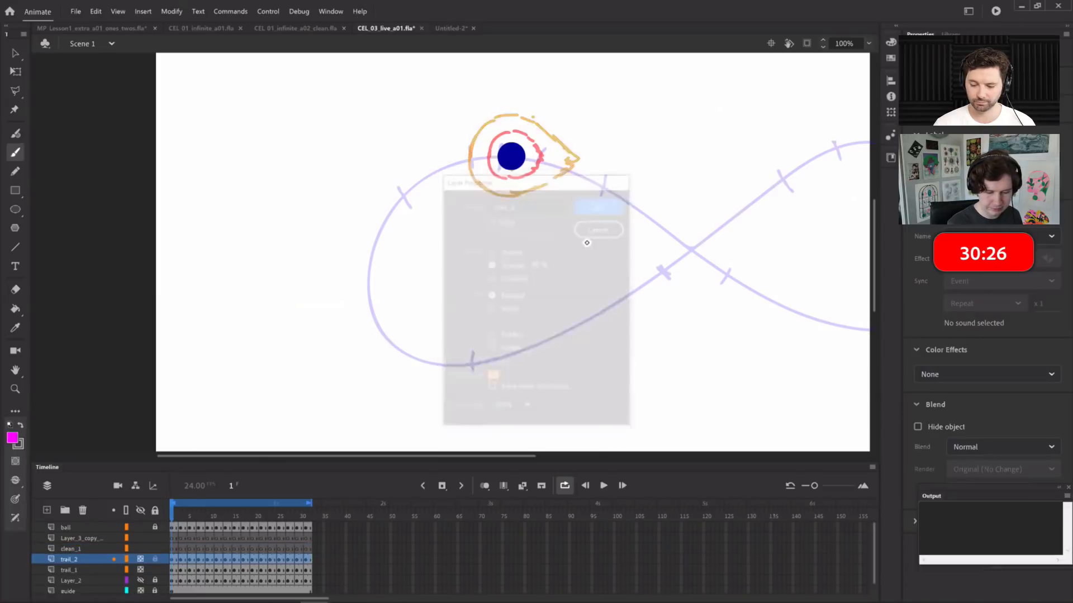
# Make the clean_1 layer active and choose a hot pink fill colour for the brush
pyautogui.click(112, 549)
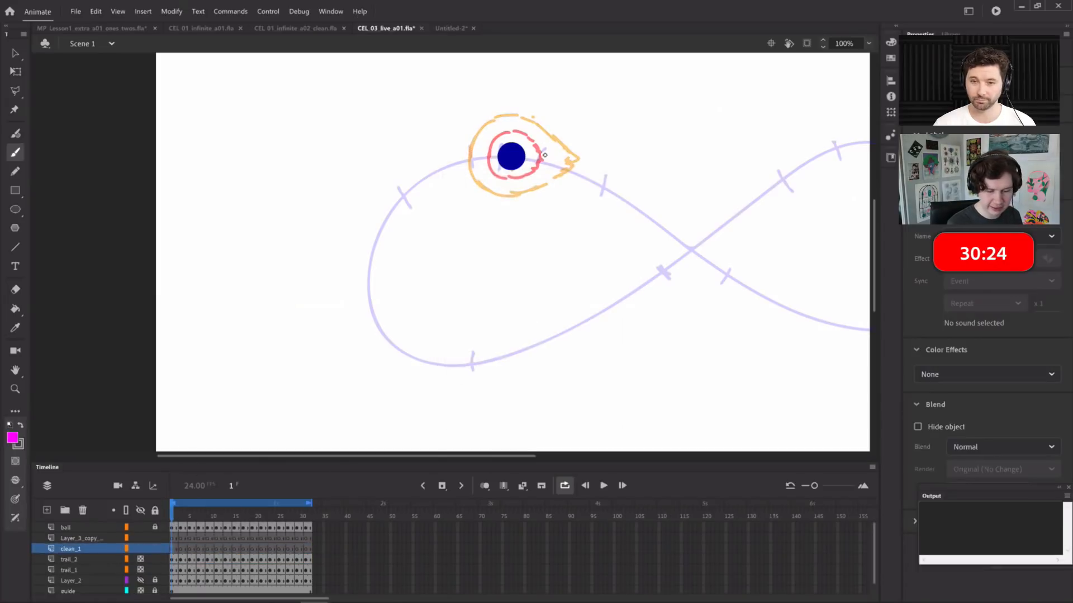
pyautogui.hotkey('ctrl', '=')
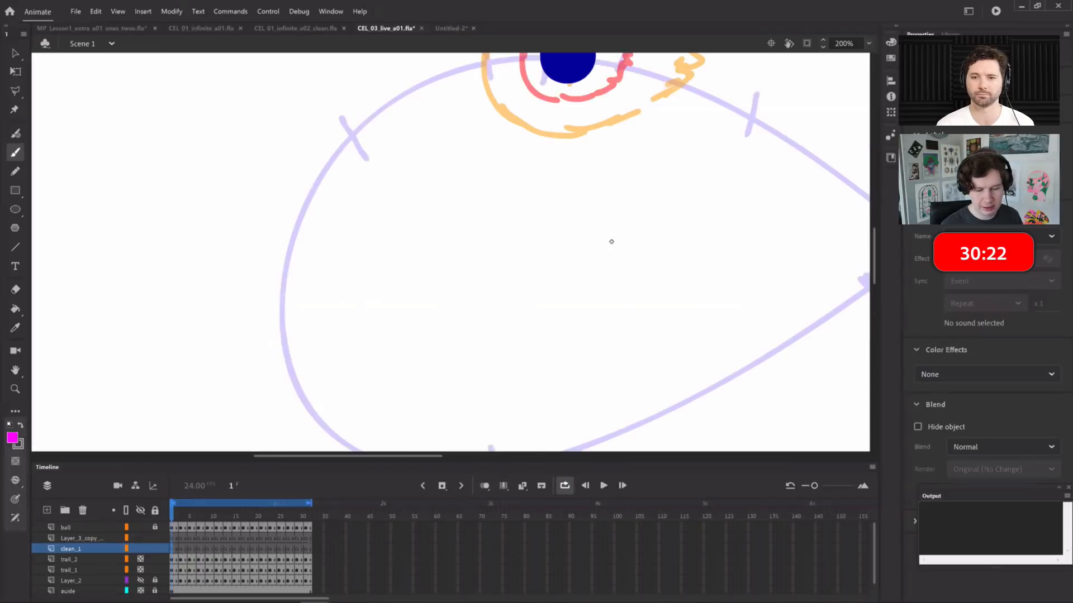
pyautogui.moveTo(524, 218); pyautogui.dragTo(402, 376)
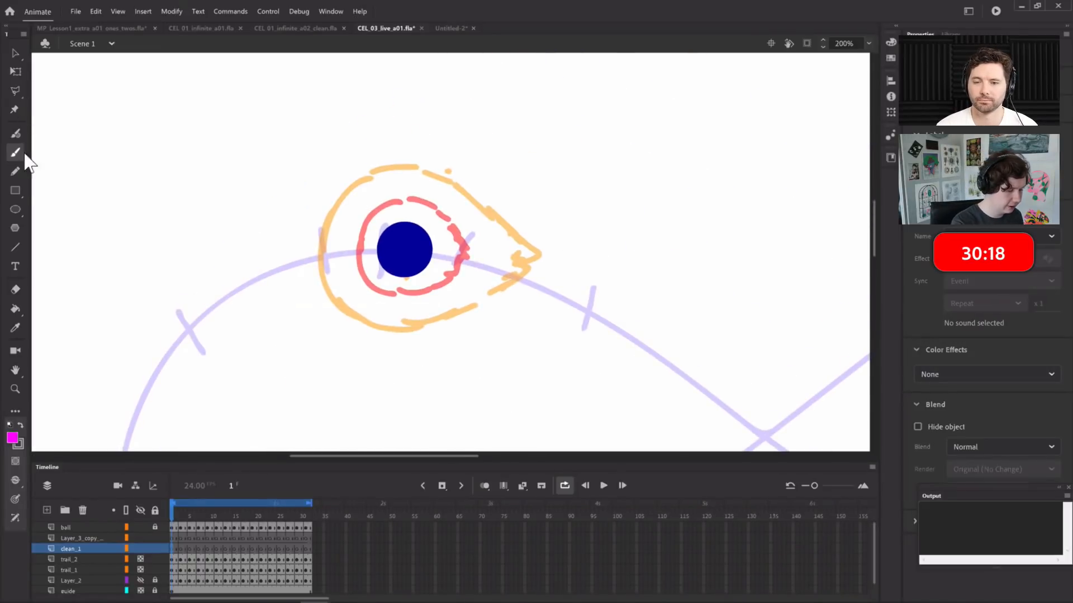
pyautogui.click(12, 436)
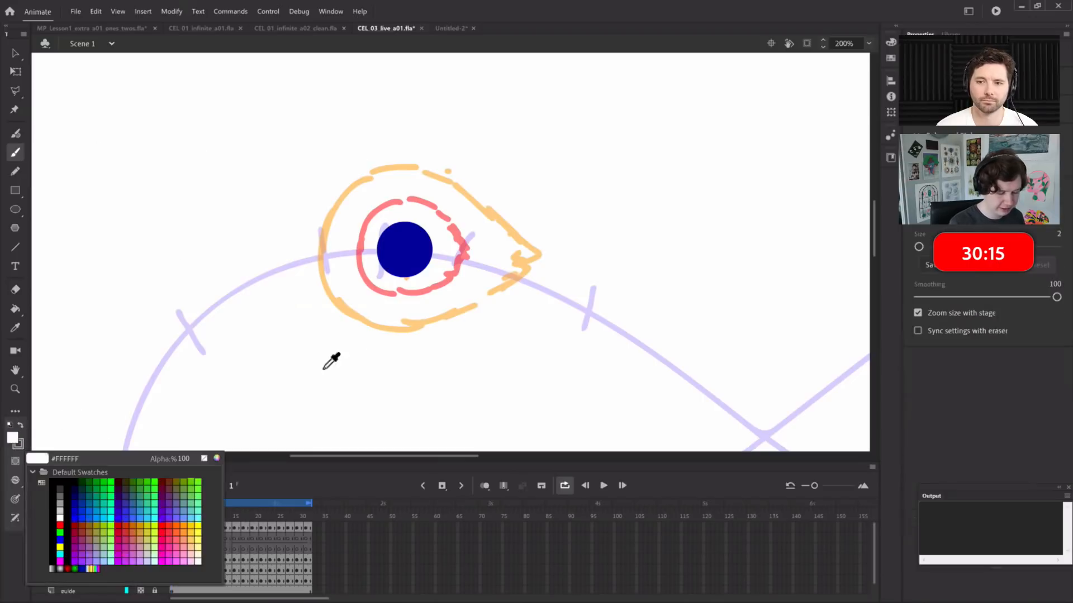
pyautogui.click(162, 549)
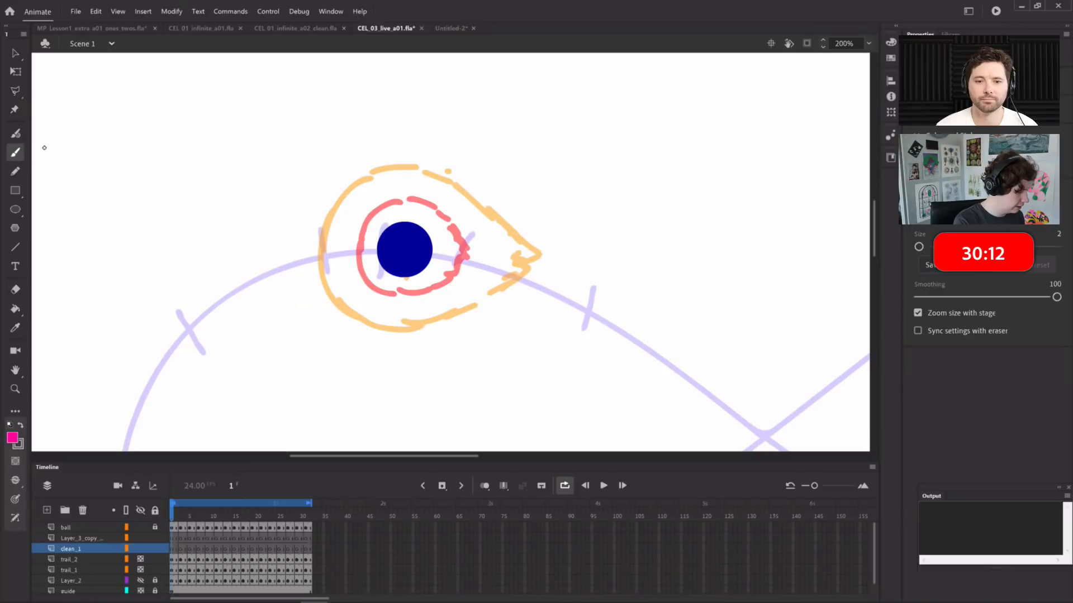
pyautogui.moveTo(503, 228); pyautogui.dragTo(558, 249)
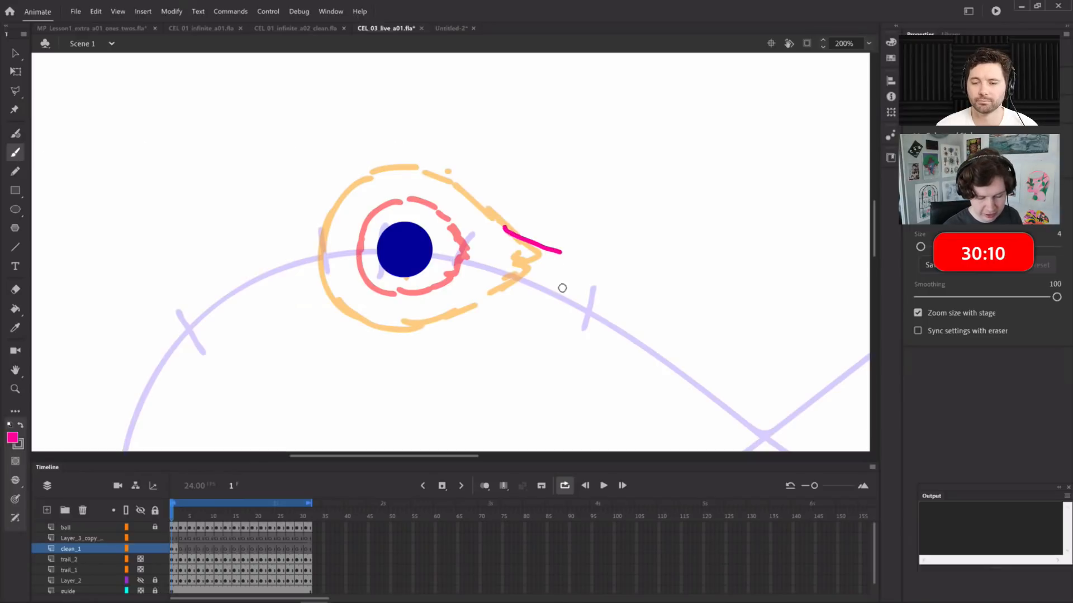
pyautogui.hotkey('ctrl', 'z')
pyautogui.press(']')
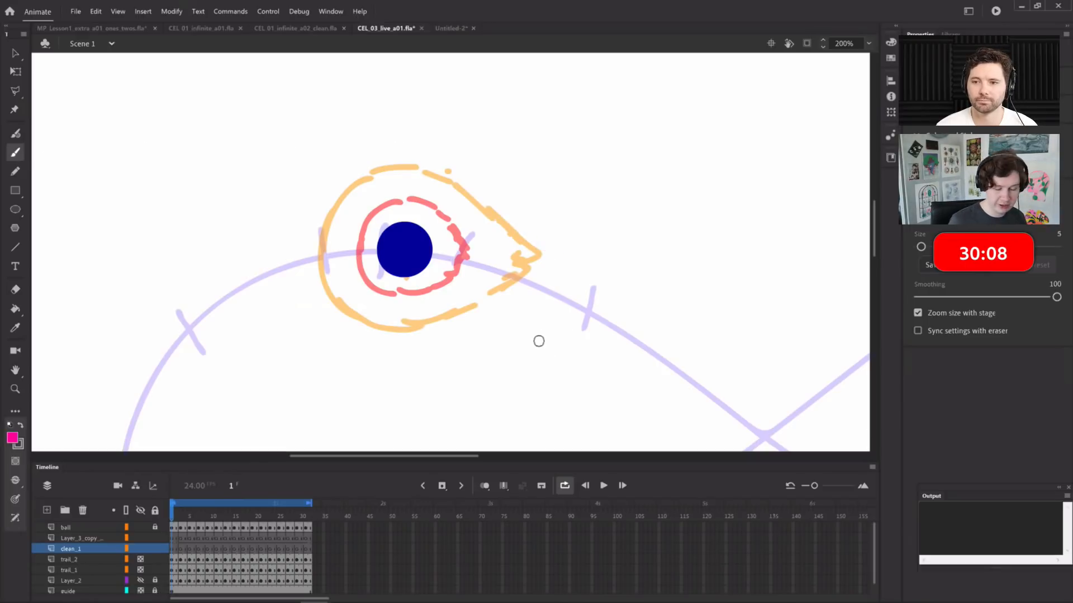
pyautogui.press('[')
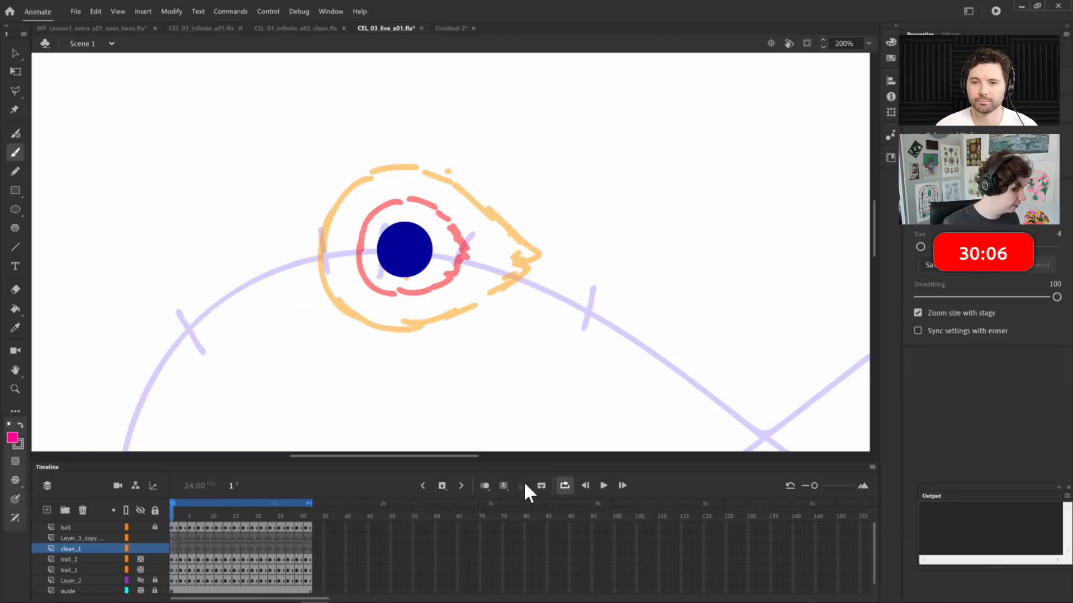
# On frame 8 of clean_1, set the brush size to 3 and trace the orange outer trail as a wavy, pointed flame outline
pyautogui.moveTo(454, 393); pyautogui.dragTo(485, 205)
pyautogui.press('.')
pyautogui.press('.')
pyautogui.press('.')
pyautogui.press('.')
pyautogui.press('.')
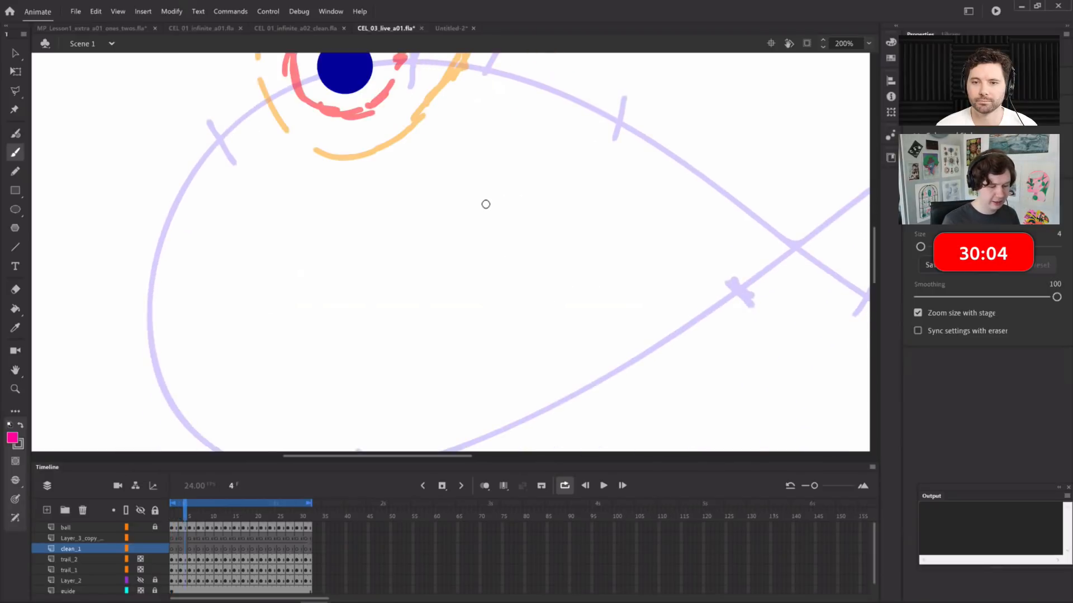
pyautogui.press('.')
pyautogui.press('.')
pyautogui.moveTo(371, 336)
pyautogui.mouseDown()
pyautogui.moveTo(526, 255)
pyautogui.moveTo(506, 267)
pyautogui.moveTo(496, 306)
pyautogui.mouseUp()
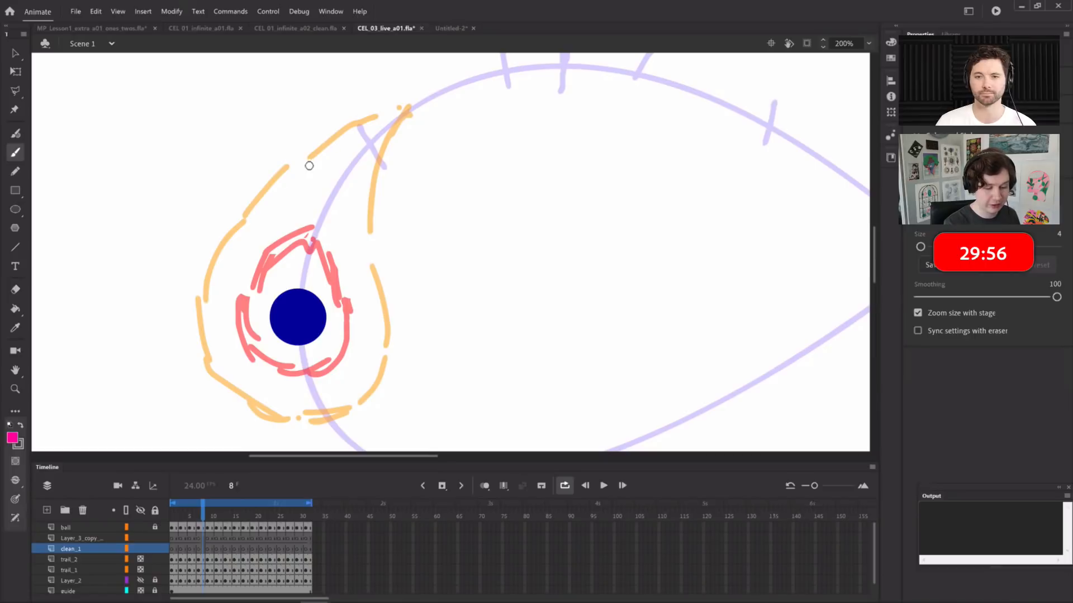
pyautogui.press('[')
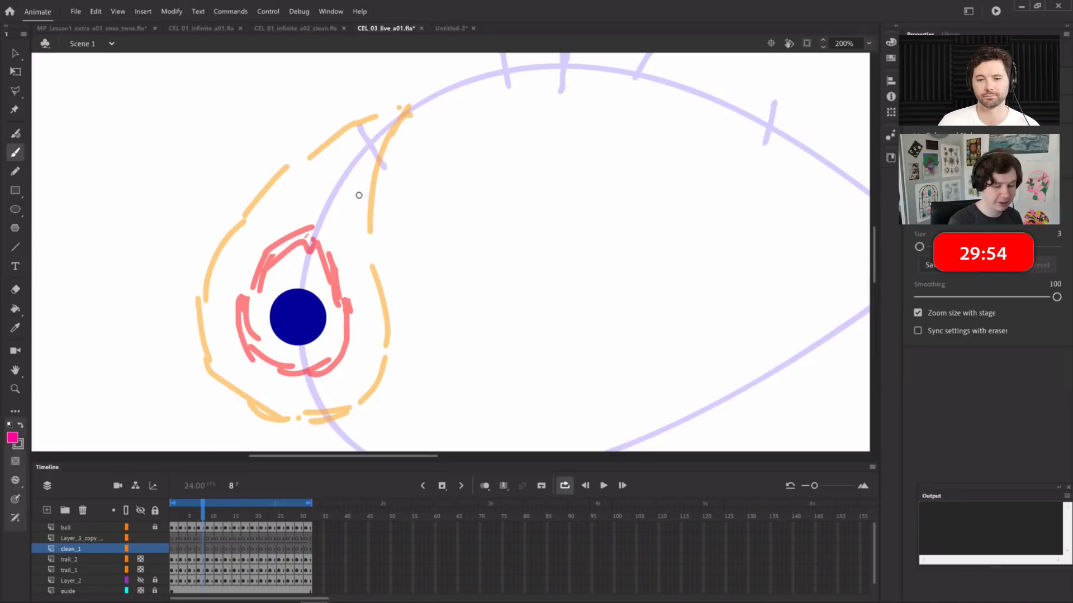
pyautogui.moveTo(336, 157)
pyautogui.mouseDown()
pyautogui.moveTo(405, 108)
pyautogui.moveTo(375, 186)
pyautogui.moveTo(388, 318)
pyautogui.moveTo(382, 380)
pyautogui.moveTo(321, 421)
pyautogui.moveTo(274, 418)
pyautogui.moveTo(228, 395)
pyautogui.moveTo(203, 351)
pyautogui.moveTo(214, 248)
pyautogui.moveTo(267, 182)
pyautogui.moveTo(363, 133)
pyautogui.mouseUp()
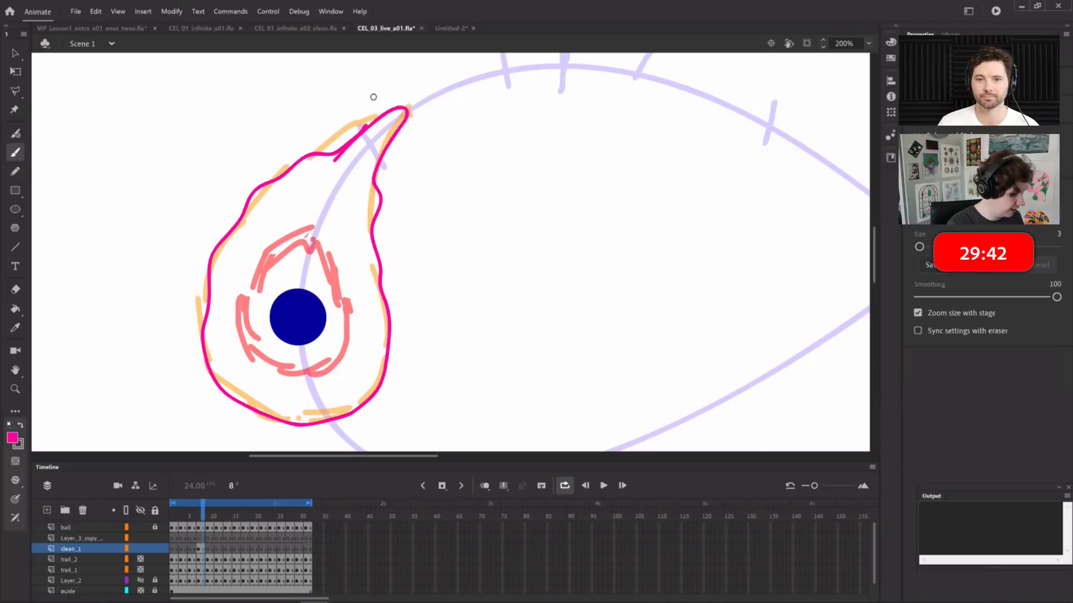
# Trim the outline near the flame's tip on frame 8 with a smaller eraser and redraw that stretch with the brush
pyautogui.press('e')
pyautogui.press('[')
pyautogui.press('[')
pyautogui.press('[')
pyautogui.press('[')
pyautogui.press('[')
pyautogui.moveTo(356, 125); pyautogui.dragTo(370, 115)
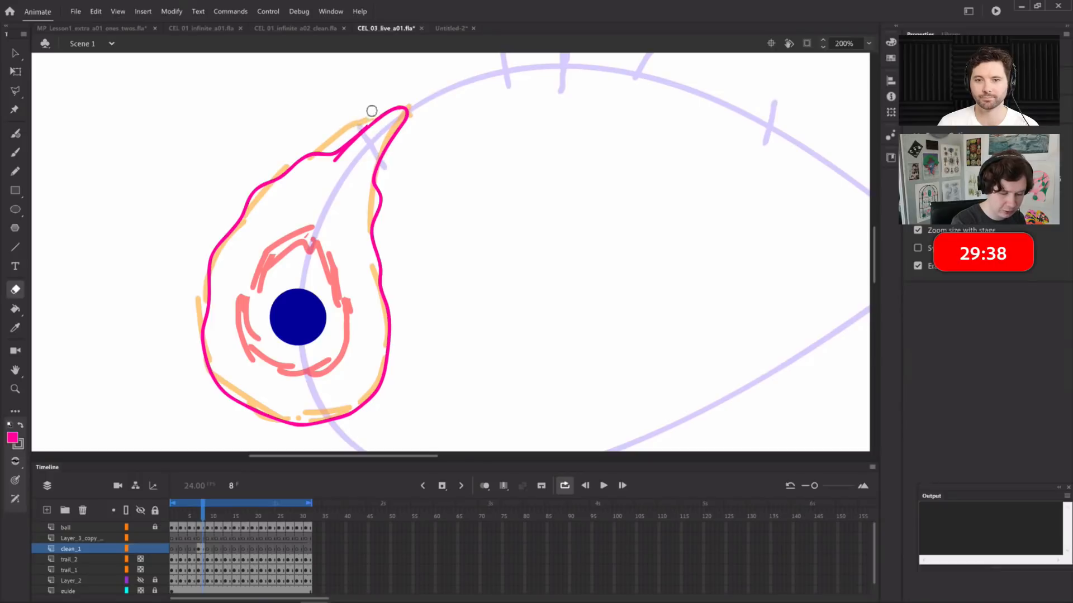
pyautogui.press('b')
pyautogui.moveTo(361, 130)
pyautogui.mouseDown()
pyautogui.moveTo(391, 112)
pyautogui.moveTo(346, 148)
pyautogui.moveTo(394, 122)
pyautogui.mouseUp()
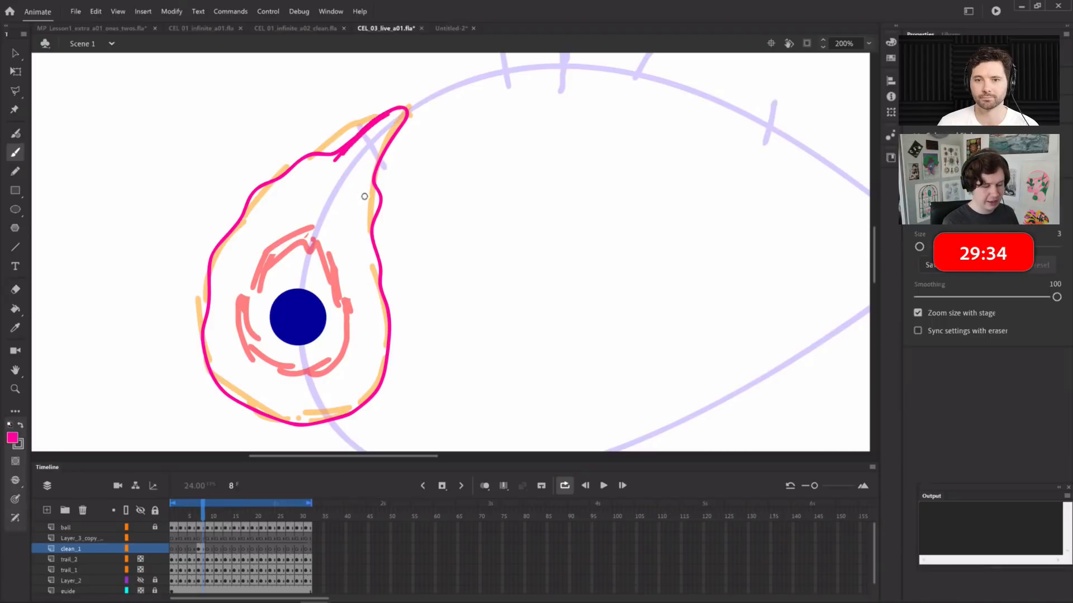
# Add short hatch strokes inside the neck of the frame 8 flame, just below its tip
pyautogui.moveTo(449, 229); pyautogui.dragTo(475, 147)
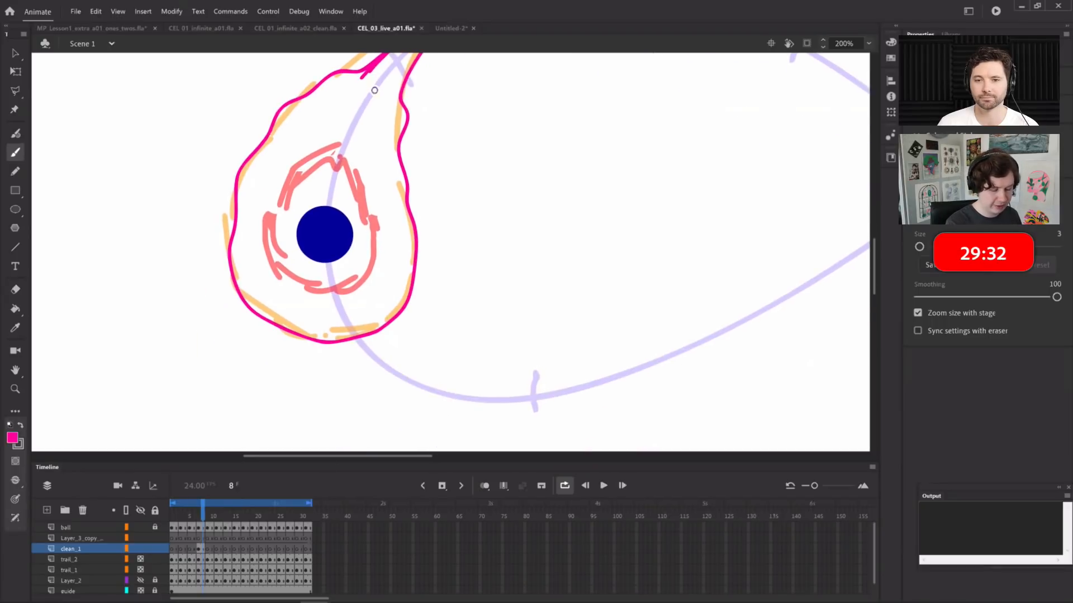
pyautogui.moveTo(352, 86); pyautogui.dragTo(317, 158)
pyautogui.moveTo(357, 127)
pyautogui.mouseDown()
pyautogui.moveTo(315, 163)
pyautogui.moveTo(326, 174)
pyautogui.mouseUp()
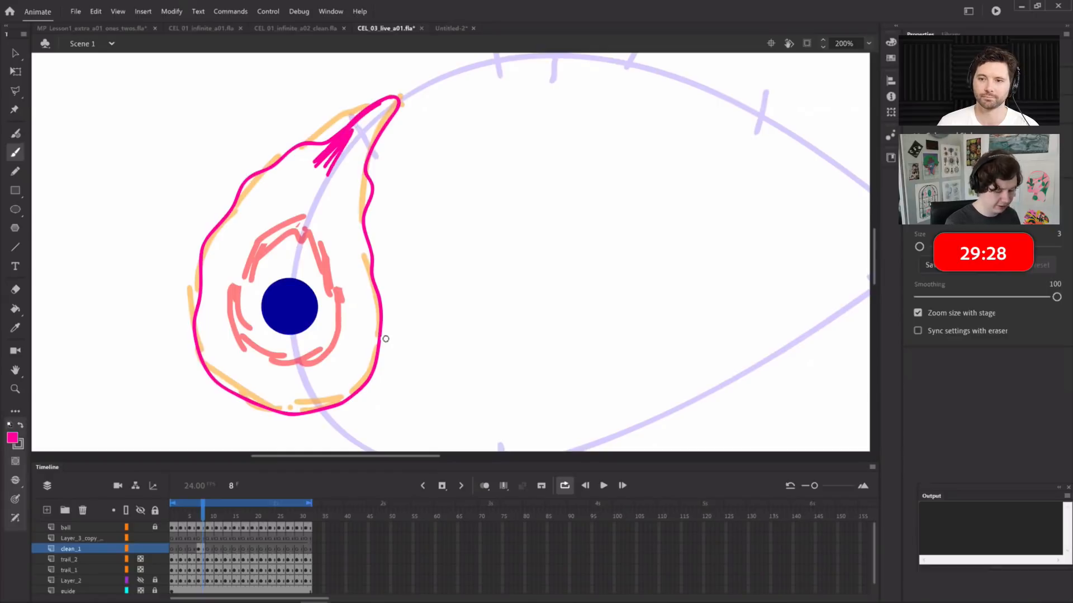
# Flip between frames 8 and 9 to compare the clean flame outline with the next rough trail's shape and position
pyautogui.press('.')
pyautogui.moveTo(515, 276); pyautogui.dragTo(473, 100)
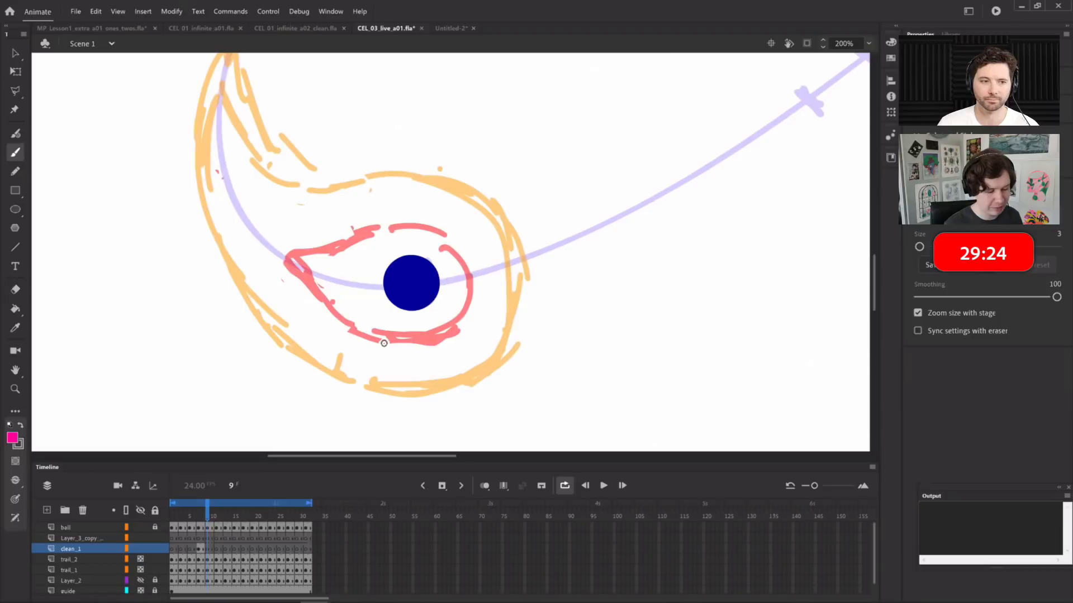
pyautogui.moveTo(398, 209); pyautogui.dragTo(428, 273)
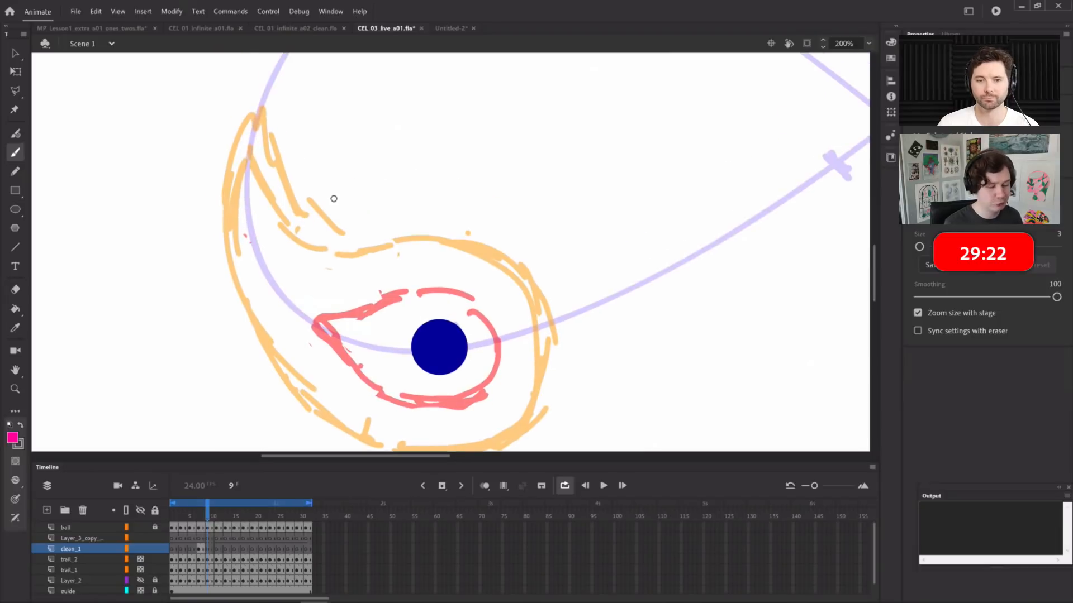
pyautogui.moveTo(505, 235); pyautogui.dragTo(507, 195)
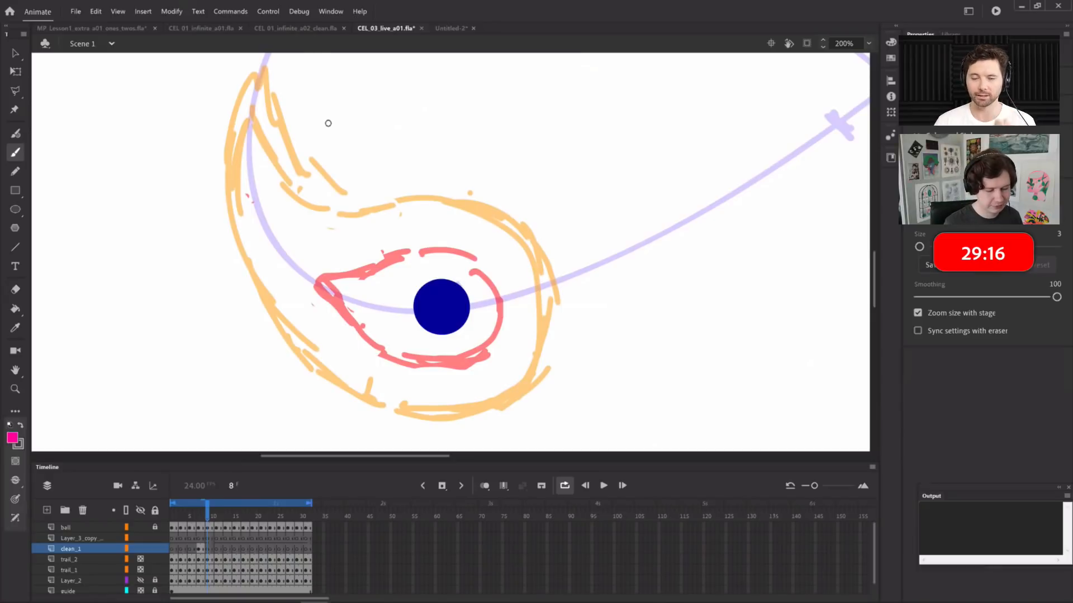
pyautogui.press(',')
pyautogui.press('.')
pyautogui.moveTo(486, 228)
pyautogui.mouseDown()
pyautogui.moveTo(531, 301)
pyautogui.moveTo(517, 273)
pyautogui.moveTo(505, 452)
pyautogui.mouseUp()
pyautogui.press('.')
pyautogui.moveTo(401, 271); pyautogui.dragTo(380, 150)
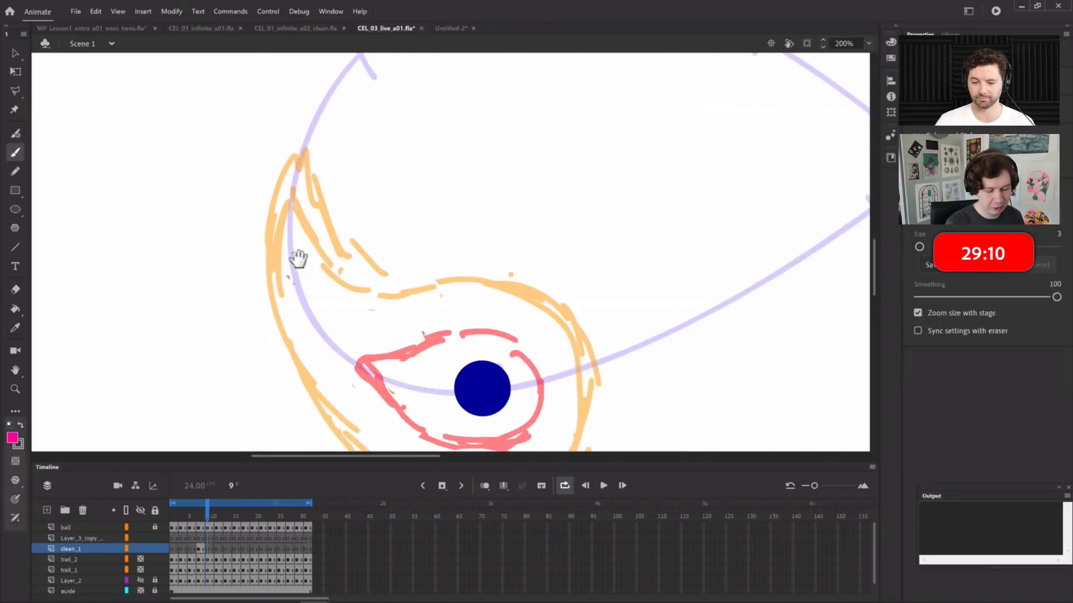
pyautogui.press(',')
pyautogui.moveTo(419, 257); pyautogui.dragTo(412, 350)
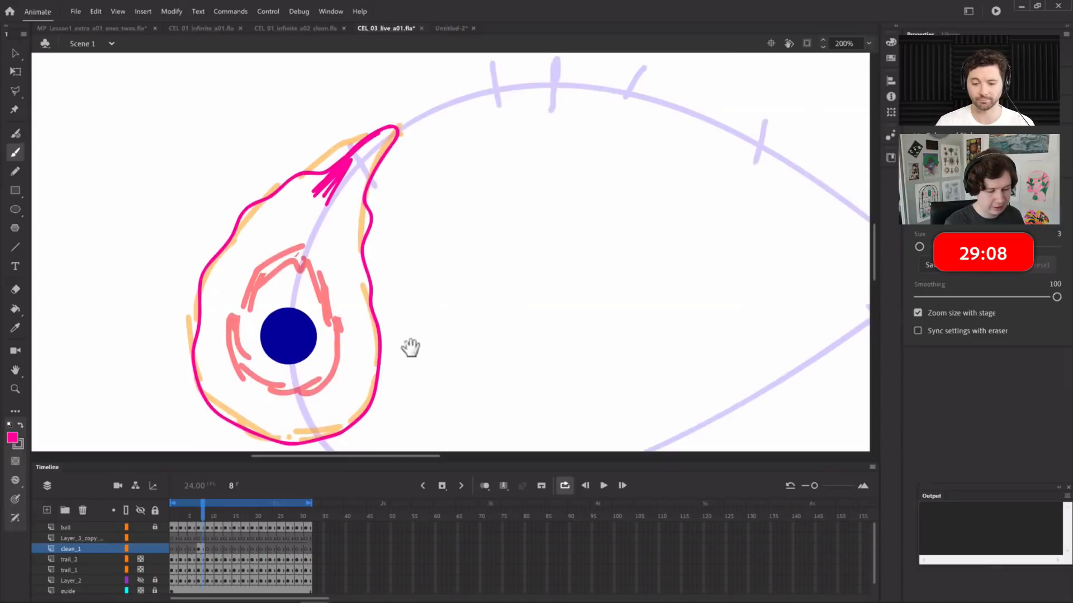
pyautogui.press('.')
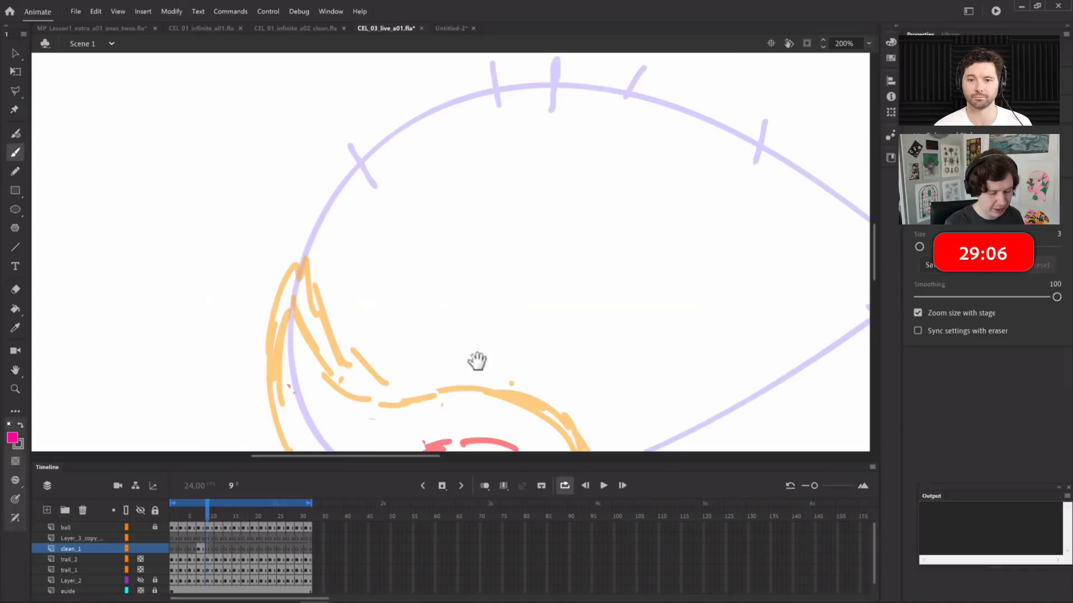
pyautogui.moveTo(479, 360); pyautogui.dragTo(481, 160)
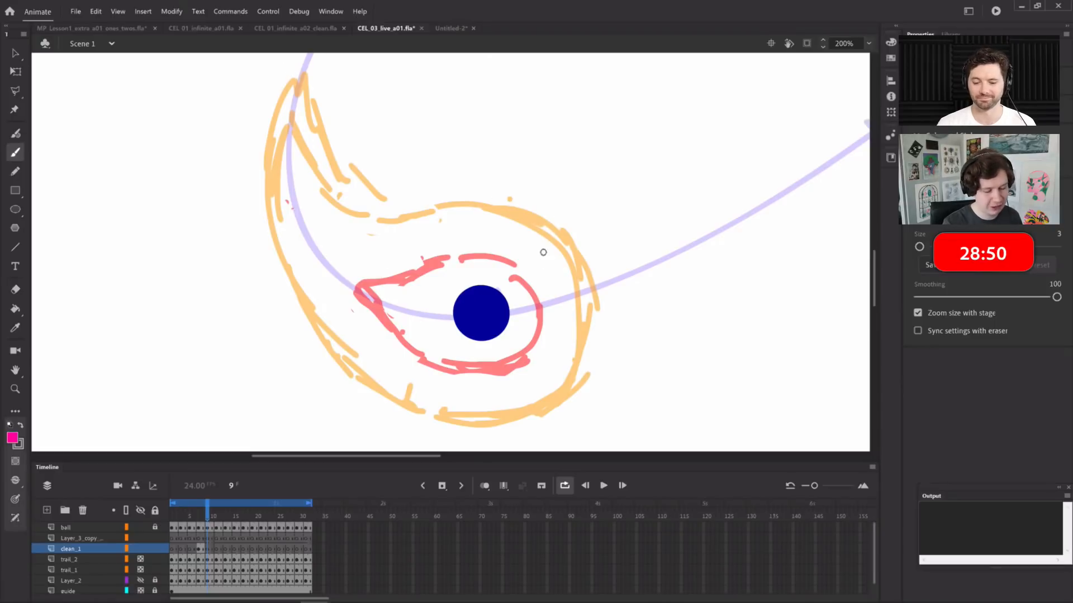
# Trace the curved orange trail on frame 9 as a wavy pink flame outline and thicken its front and upper edges
pyautogui.moveTo(545, 232); pyautogui.dragTo(541, 235)
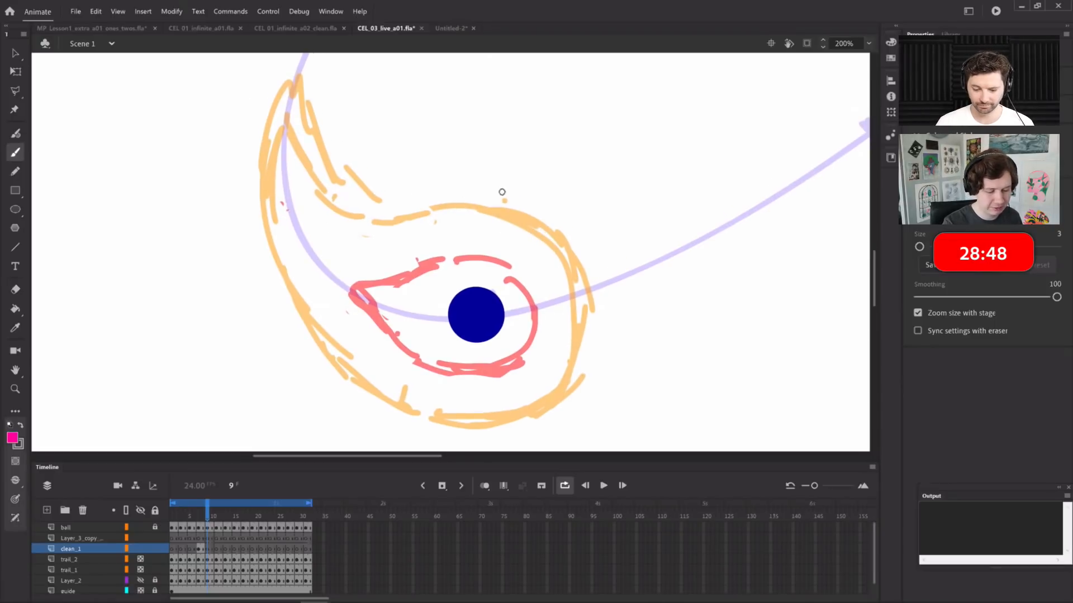
pyautogui.moveTo(286, 98)
pyautogui.mouseDown()
pyautogui.moveTo(329, 193)
pyautogui.moveTo(372, 222)
pyautogui.moveTo(532, 222)
pyautogui.moveTo(579, 269)
pyautogui.moveTo(572, 364)
pyautogui.moveTo(527, 412)
pyautogui.moveTo(437, 420)
pyautogui.moveTo(350, 370)
pyautogui.moveTo(303, 305)
pyautogui.moveTo(277, 235)
pyautogui.moveTo(266, 160)
pyautogui.moveTo(273, 109)
pyautogui.moveTo(289, 88)
pyautogui.moveTo(303, 106)
pyautogui.mouseUp()
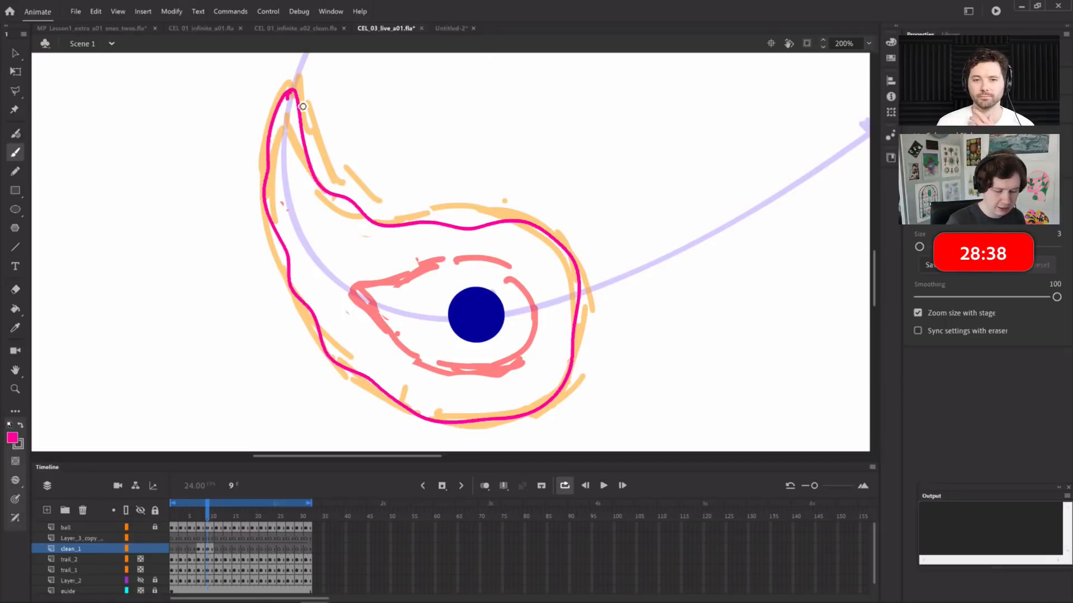
pyautogui.moveTo(578, 282)
pyautogui.mouseDown()
pyautogui.moveTo(568, 365)
pyautogui.moveTo(577, 278)
pyautogui.mouseUp()
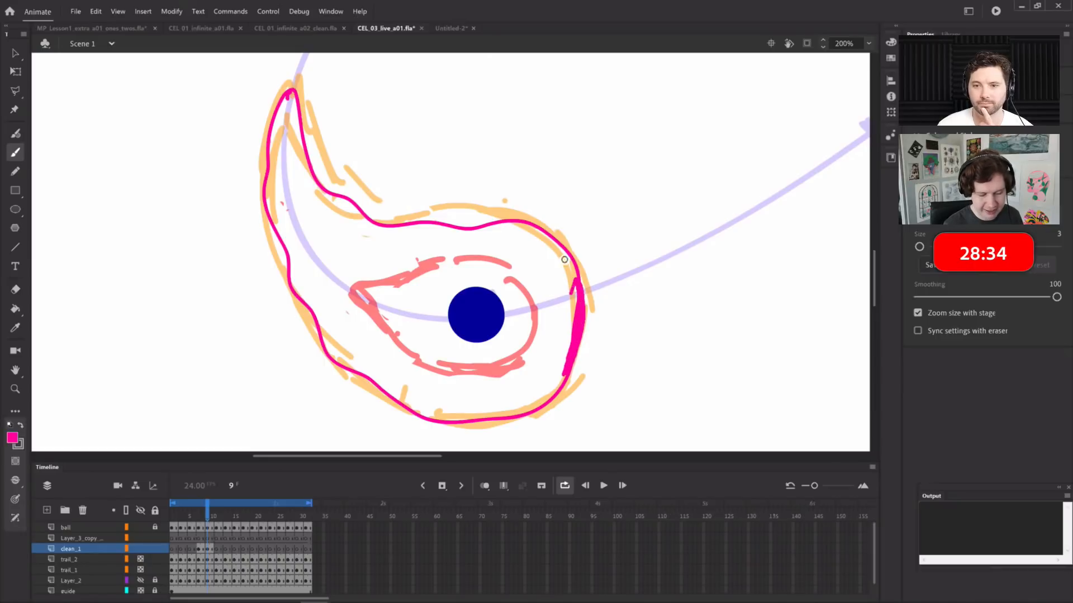
pyautogui.moveTo(502, 229)
pyautogui.mouseDown()
pyautogui.moveTo(418, 234)
pyautogui.moveTo(494, 216)
pyautogui.moveTo(454, 221)
pyautogui.moveTo(519, 223)
pyautogui.moveTo(428, 223)
pyautogui.moveTo(517, 223)
pyautogui.moveTo(484, 227)
pyautogui.mouseUp()
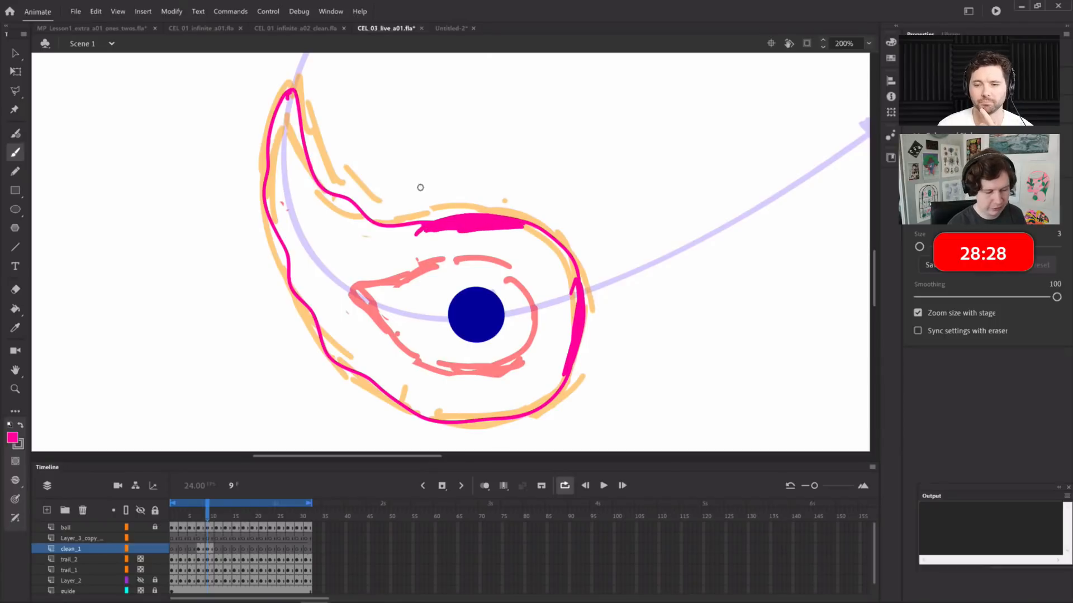
# Compare frame 9 with frame 8, erase the flame's tail tip on frame 9 and redraw it shorter, cleaning up the joins
pyautogui.press(',')
pyautogui.moveTo(444, 321); pyautogui.dragTo(423, 534)
pyautogui.press('.')
pyautogui.moveTo(375, 321); pyautogui.dragTo(389, 111)
pyautogui.press('e')
pyautogui.moveTo(262, 138)
pyautogui.mouseDown()
pyautogui.moveTo(265, 106)
pyautogui.moveTo(296, 166)
pyautogui.moveTo(296, 134)
pyautogui.moveTo(269, 140)
pyautogui.moveTo(293, 130)
pyautogui.moveTo(273, 106)
pyautogui.moveTo(264, 206)
pyautogui.moveTo(305, 185)
pyautogui.moveTo(300, 150)
pyautogui.mouseUp()
pyautogui.press('b')
pyautogui.moveTo(256, 203)
pyautogui.mouseDown()
pyautogui.moveTo(266, 114)
pyautogui.moveTo(283, 108)
pyautogui.moveTo(305, 177)
pyautogui.mouseUp()
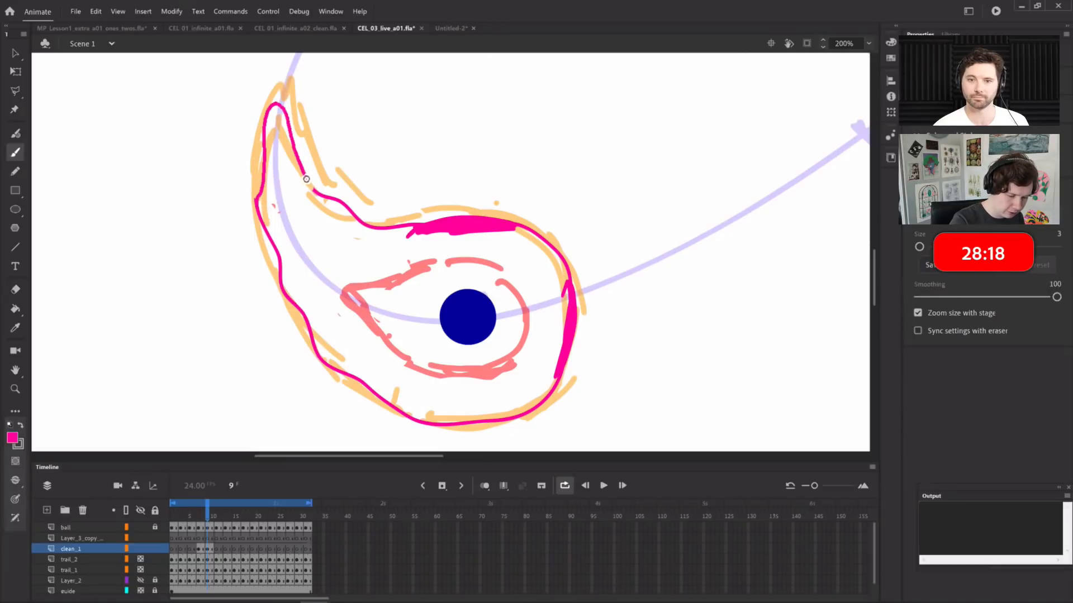
pyautogui.press('e')
pyautogui.moveTo(251, 177)
pyautogui.mouseDown()
pyautogui.moveTo(253, 206)
pyautogui.moveTo(254, 185)
pyautogui.moveTo(257, 205)
pyautogui.moveTo(271, 203)
pyautogui.moveTo(265, 192)
pyautogui.moveTo(264, 222)
pyautogui.moveTo(264, 185)
pyautogui.moveTo(266, 223)
pyautogui.mouseUp()
pyautogui.press('b')
# On frame 11, trace the long stretched orange trail as a closed wavy pink flame outline around the ball
pyautogui.press('.')
pyautogui.press('.')
pyautogui.moveTo(707, 308); pyautogui.dragTo(536, 326)
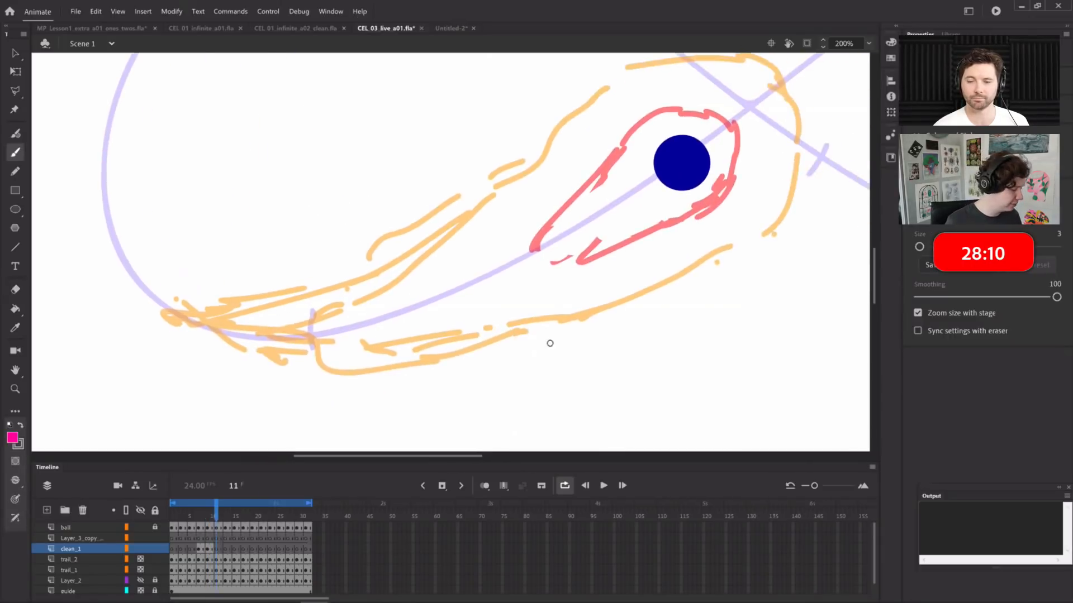
pyautogui.hotkey('ctrl', '-')
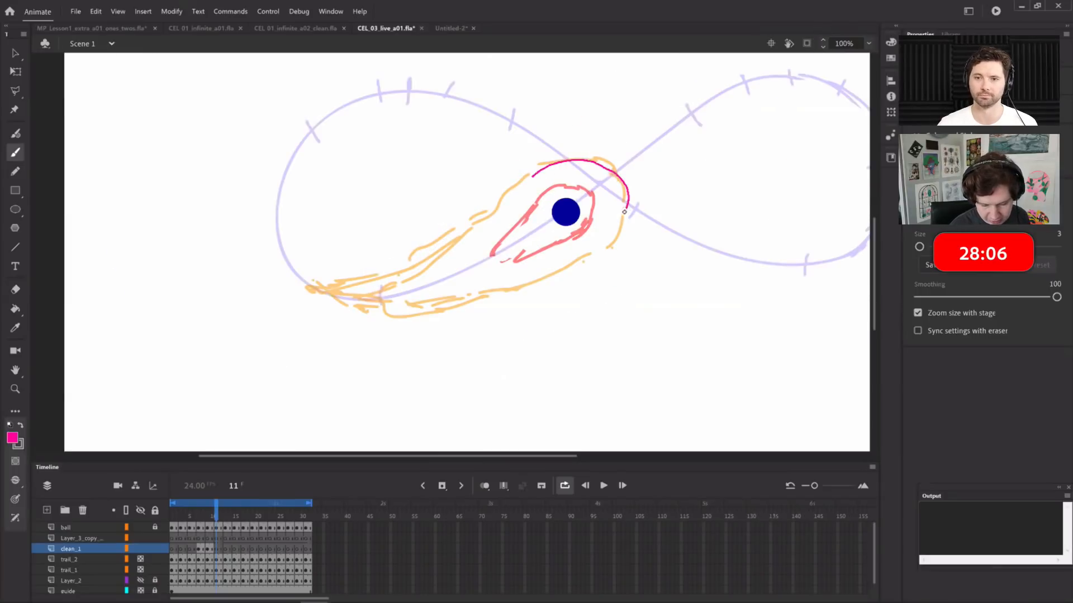
pyautogui.moveTo(564, 262); pyautogui.dragTo(564, 264)
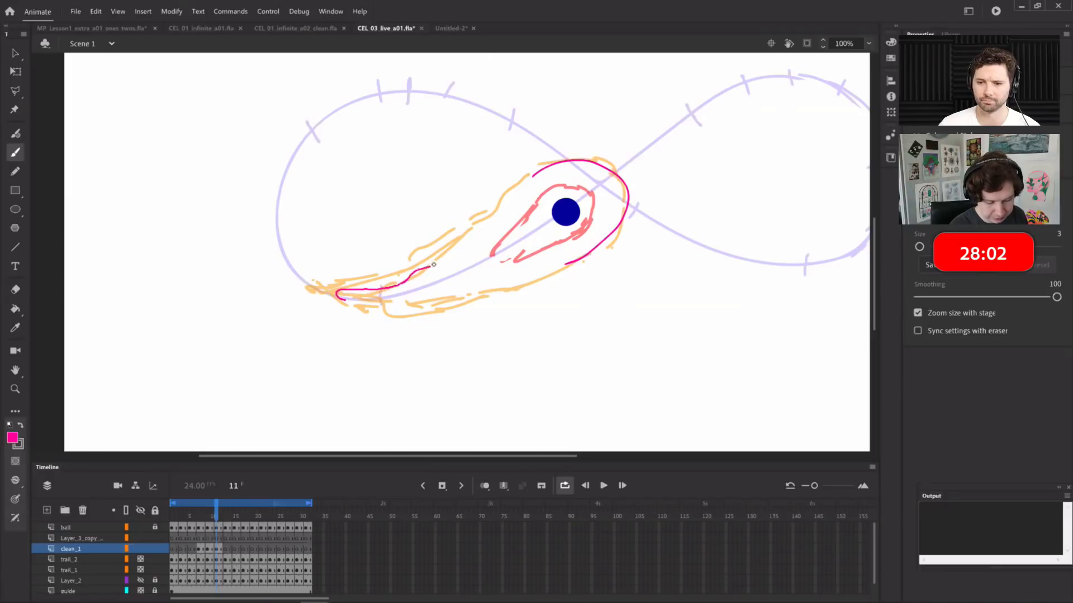
pyautogui.moveTo(528, 178); pyautogui.dragTo(478, 230)
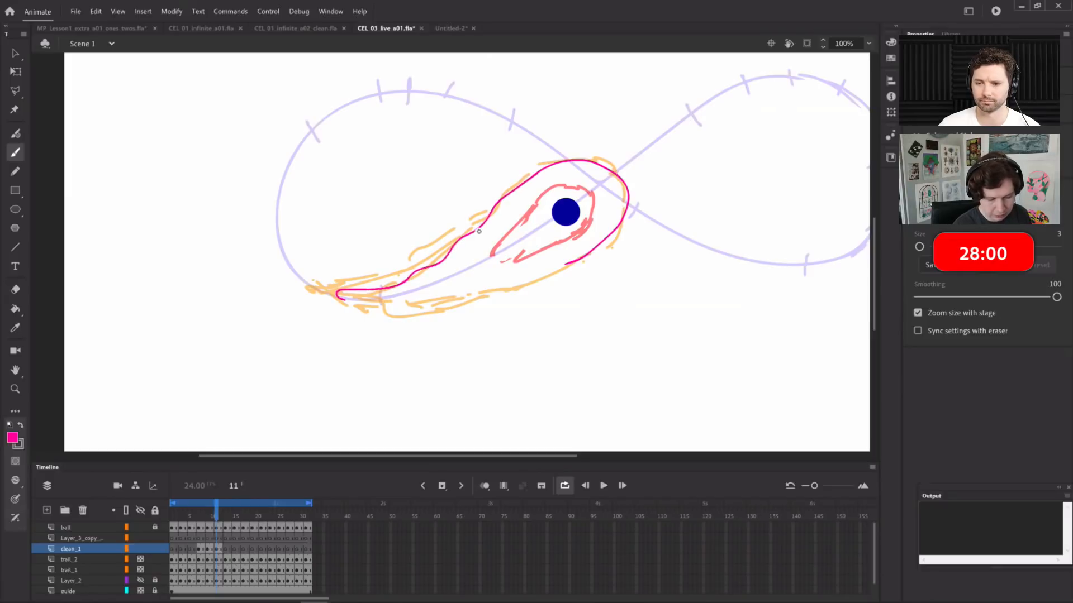
pyautogui.moveTo(418, 312); pyautogui.dragTo(482, 290)
pyautogui.moveTo(567, 265); pyautogui.dragTo(580, 260)
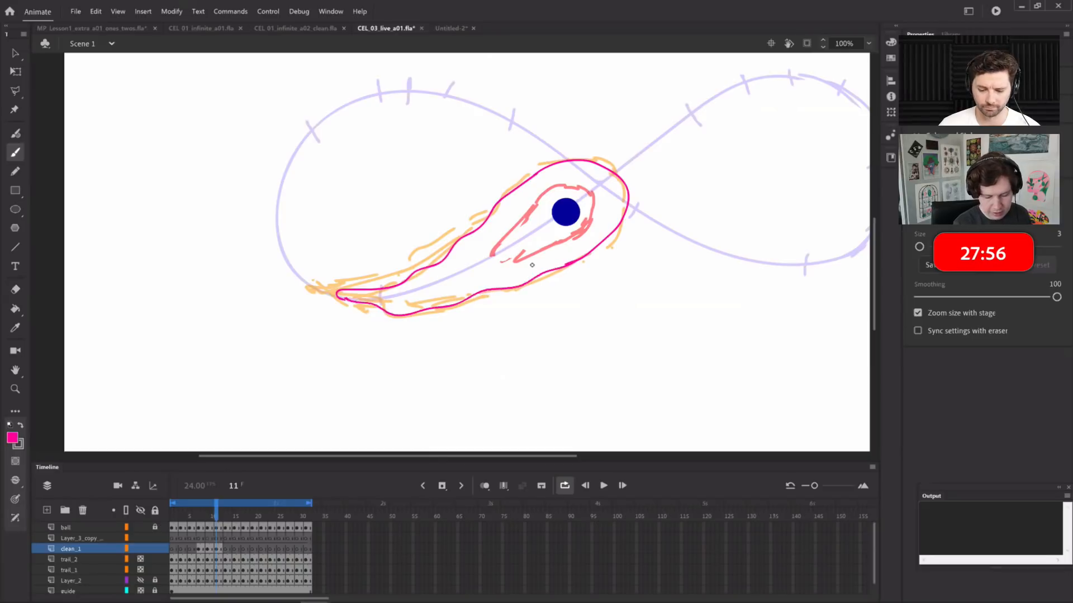
# Thicken the lower line at the tail tip of the frame 11 flame
pyautogui.hotkey('ctrl', '=')
pyautogui.moveTo(230, 339)
pyautogui.mouseDown()
pyautogui.moveTo(251, 343)
pyautogui.moveTo(232, 342)
pyautogui.mouseUp()
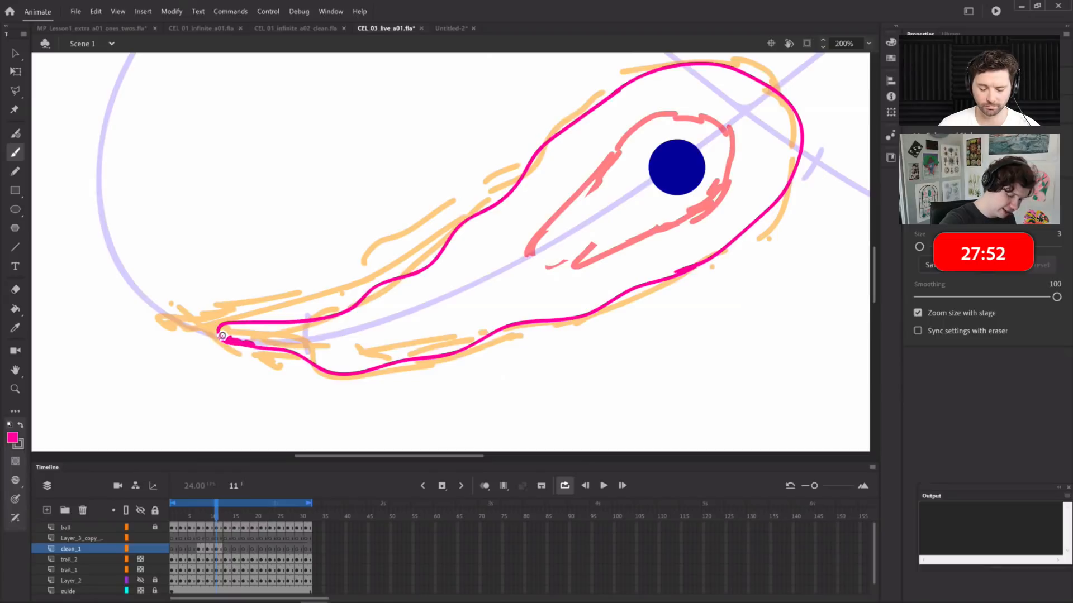
pyautogui.moveTo(730, 244)
pyautogui.mouseDown()
pyautogui.moveTo(685, 266)
pyautogui.moveTo(607, 250)
pyautogui.moveTo(606, 263)
pyautogui.mouseUp()
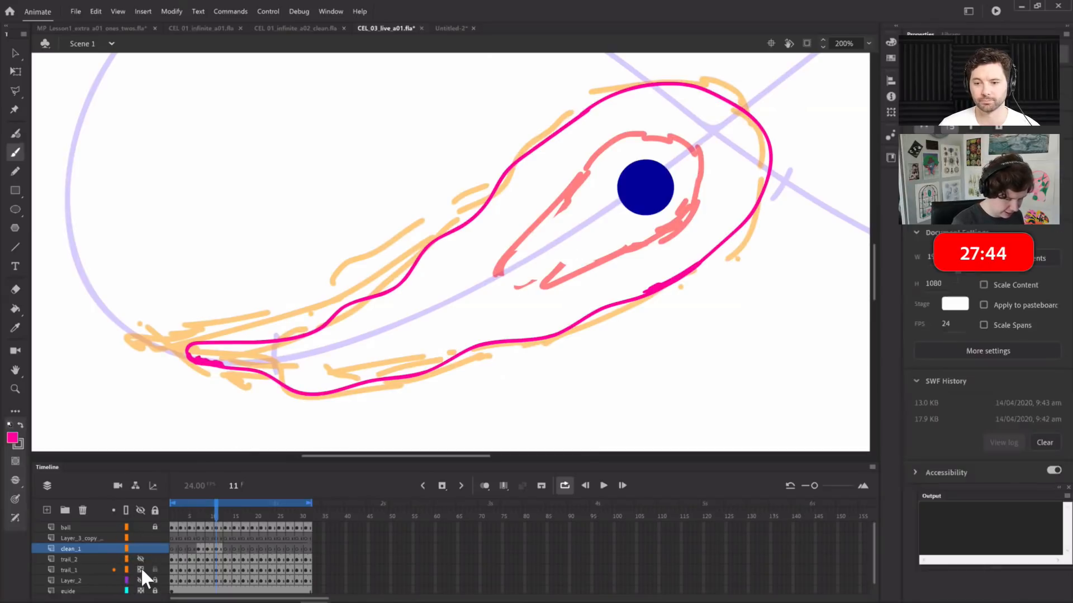
# Hide the rough trail_1 layer along with trail_2 and flip through the clean flame frames to check the line work
pyautogui.moveTo(140, 563); pyautogui.dragTo(142, 569)
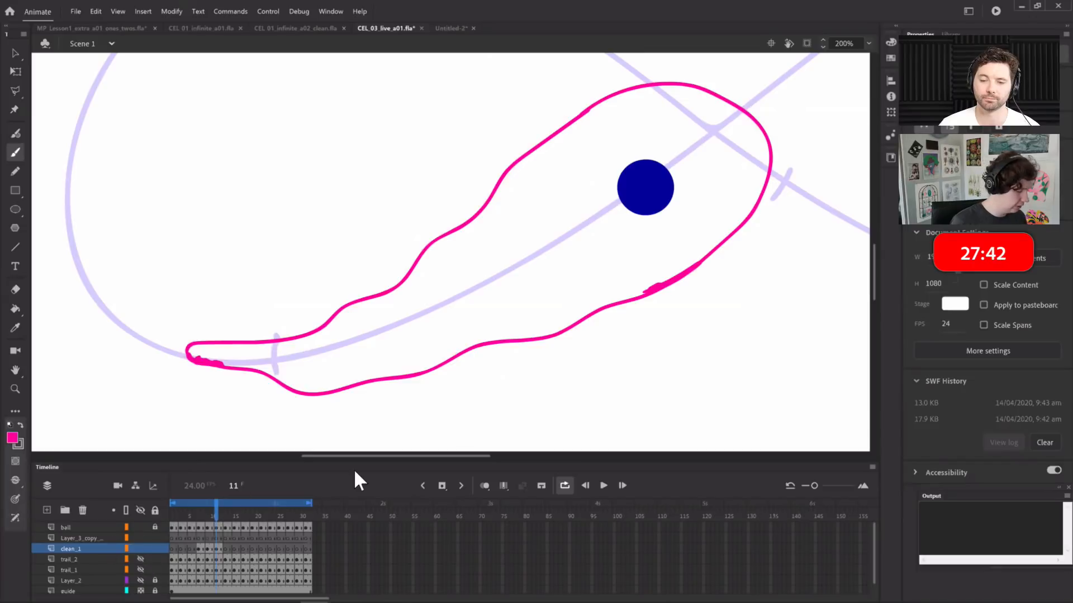
pyautogui.hotkey('ctrl', '-')
pyautogui.hotkey('ctrl', '-')
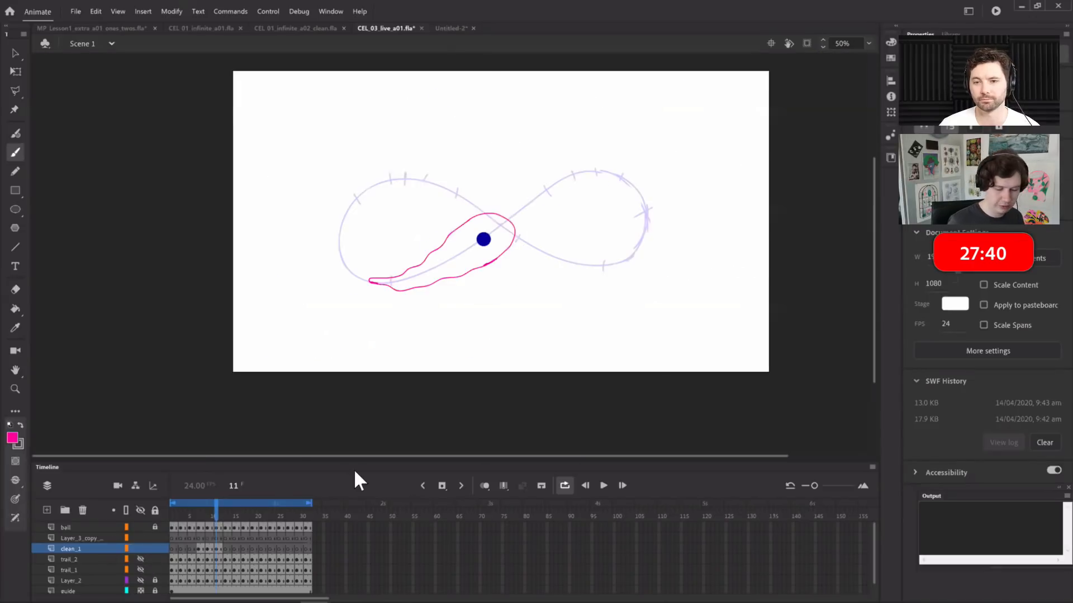
pyautogui.press(',')
pyautogui.press(',')
pyautogui.press(',')
pyautogui.press('.')
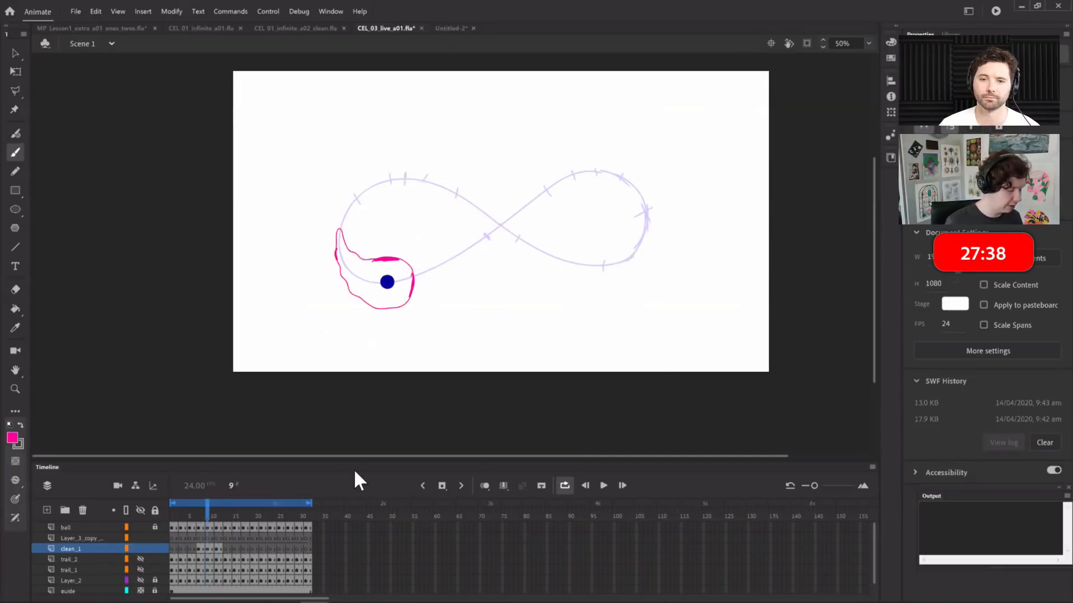
# Fill the flame outlines on clean_1 at frames 7, 9 and 11 with solid pink using the Paint Bucket
pyautogui.hotkey('ctrl', '=')
pyautogui.moveTo(456, 326); pyautogui.dragTo(576, 223)
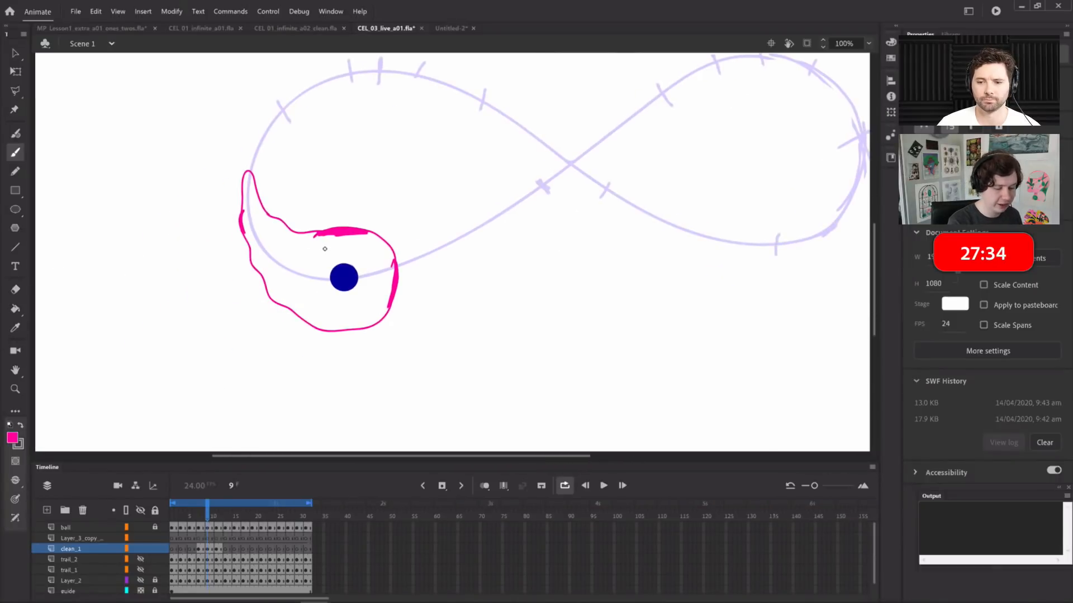
pyautogui.press('k')
pyautogui.click(308, 296)
pyautogui.press('.')
pyautogui.press('.')
pyautogui.click(471, 245)
pyautogui.press('.')
pyautogui.press('.')
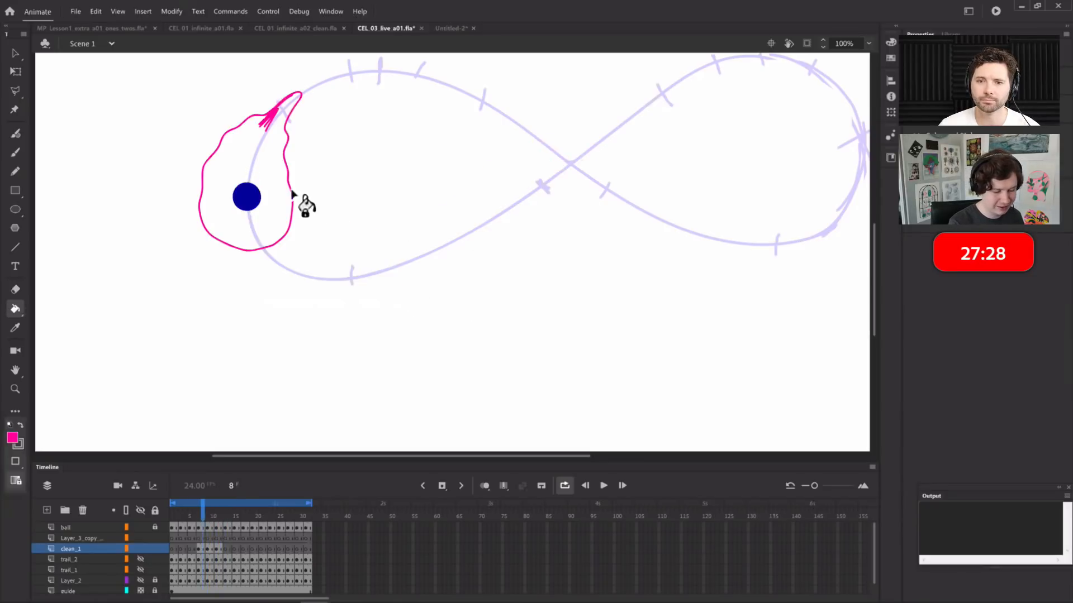
pyautogui.click(282, 193)
# Play and scrub through the pink filled flame frames around frame 7 to check the motion
pyautogui.press('.')
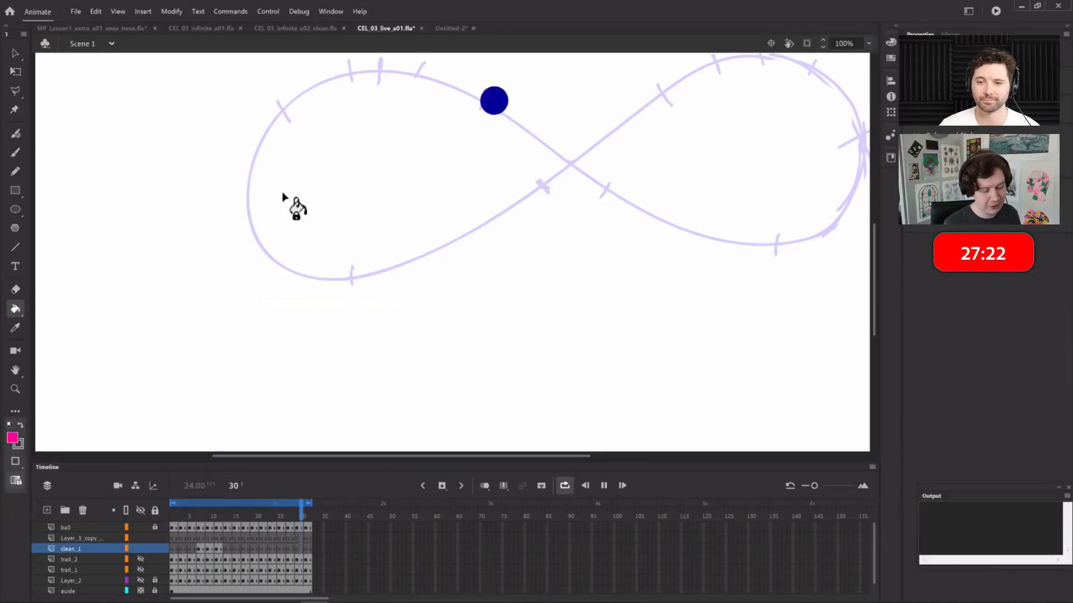
pyautogui.click(201, 515)
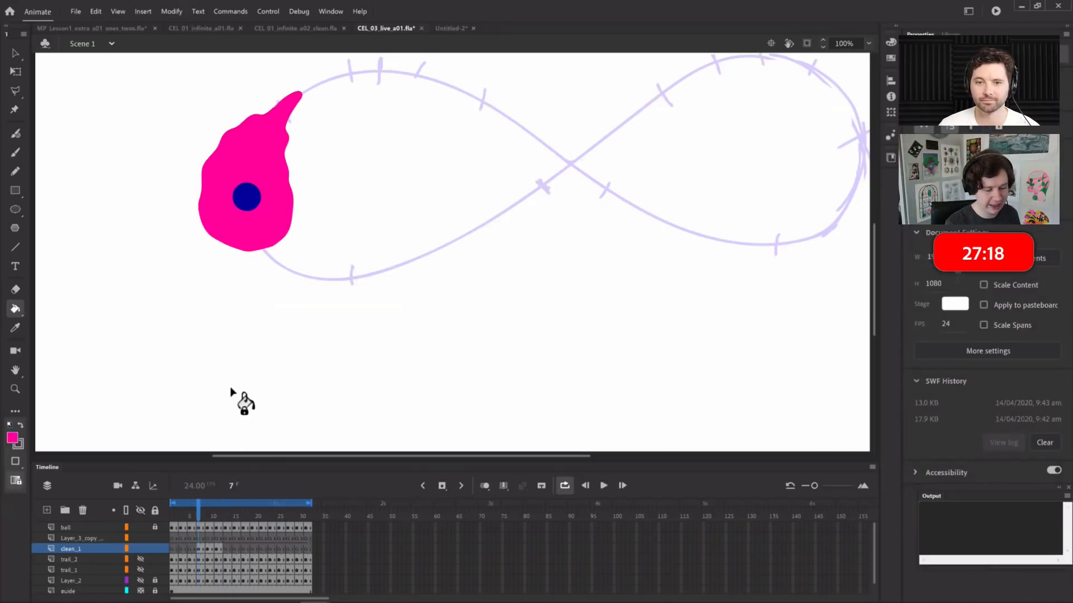
pyautogui.moveTo(208, 514); pyautogui.dragTo(199, 515)
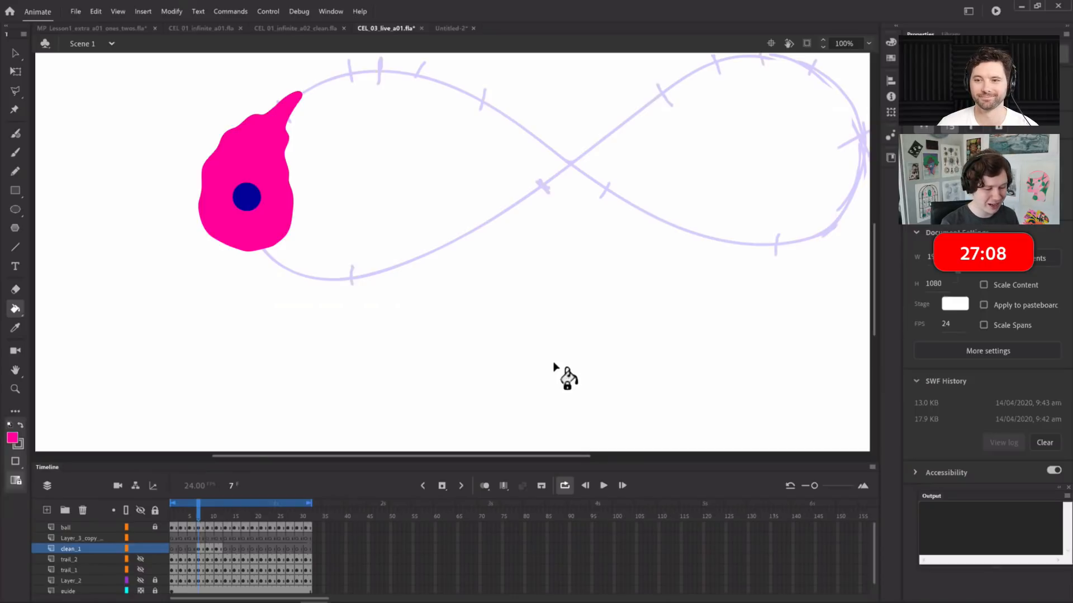
pyautogui.click(192, 512)
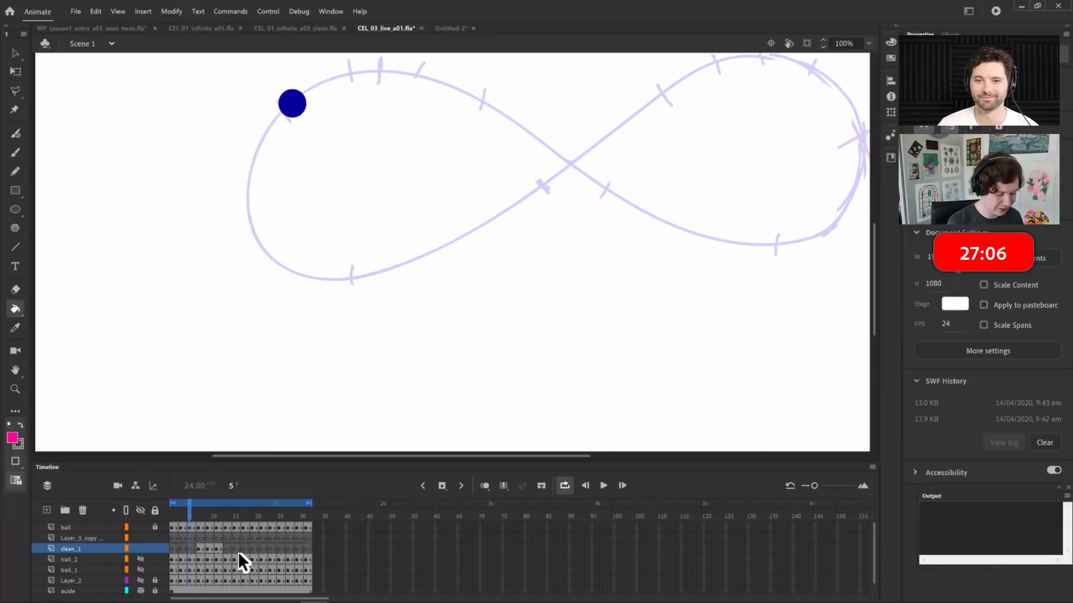
pyautogui.press('Return')
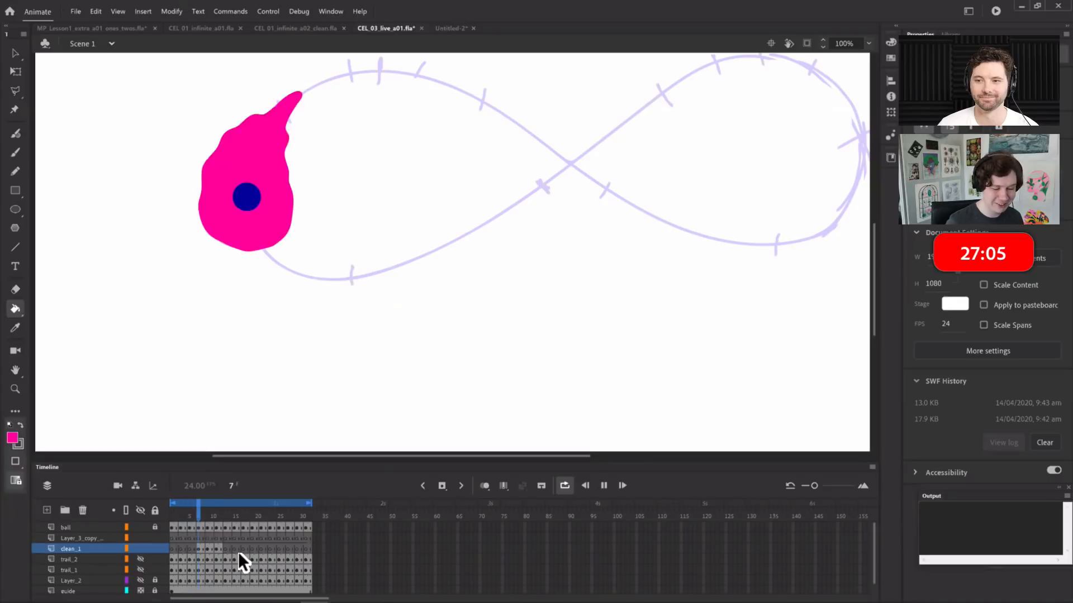
pyautogui.click(198, 514)
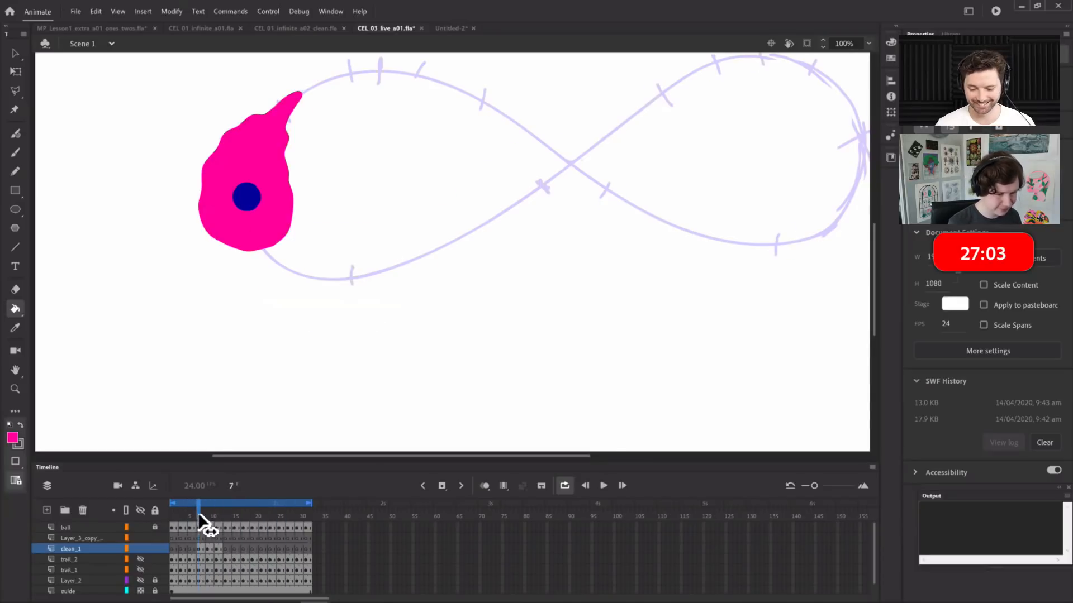
# Switch to the CEL_01_infinite_a02_clean.fla document and play its finished grey flame animation, stopping at frame 17
pyautogui.click(216, 26)
pyautogui.click(305, 27)
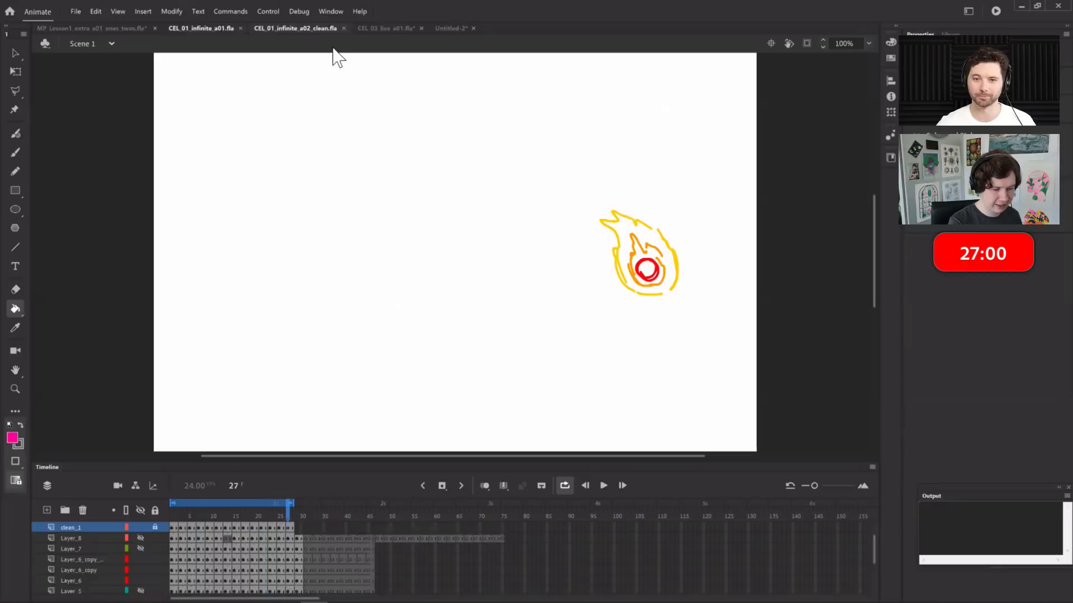
pyautogui.press('Return')
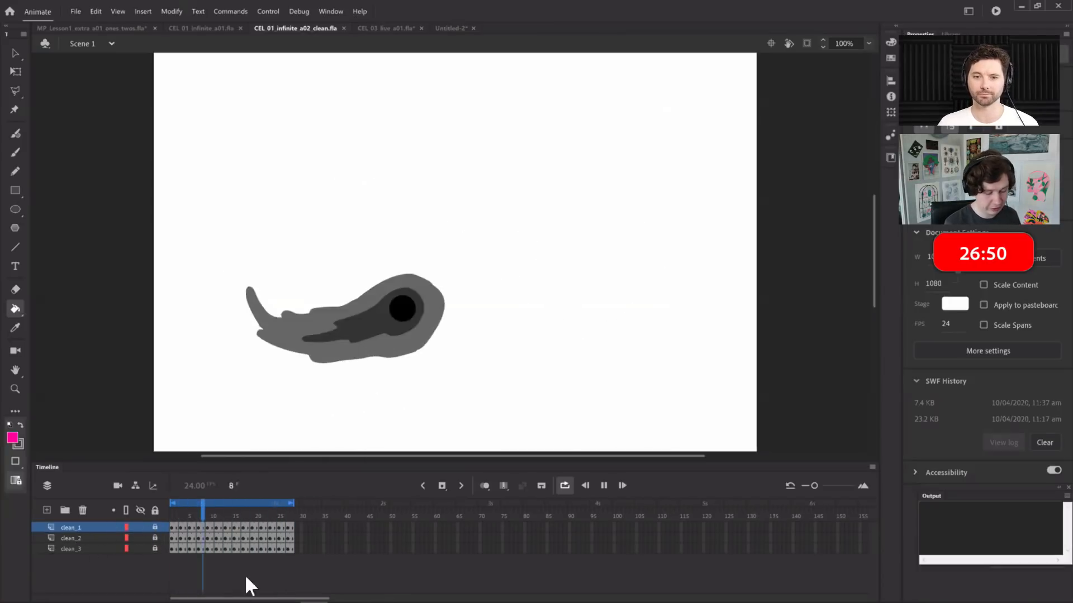
pyautogui.click(241, 502)
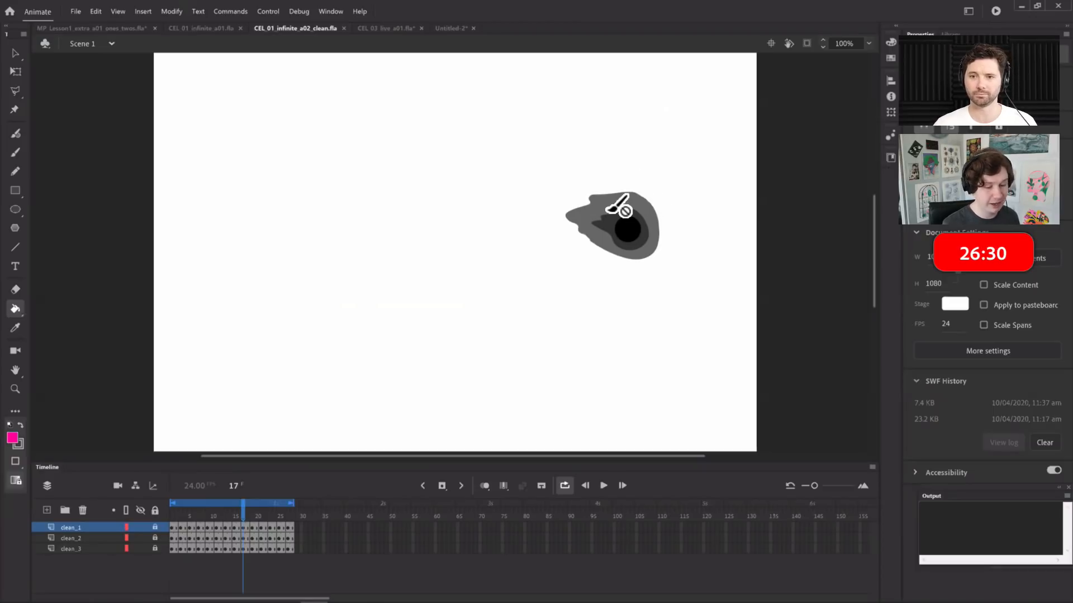
# Switch to the After Effects project and expand the Clean folder inside the CEL imports
pyautogui.moveTo(273, 598)
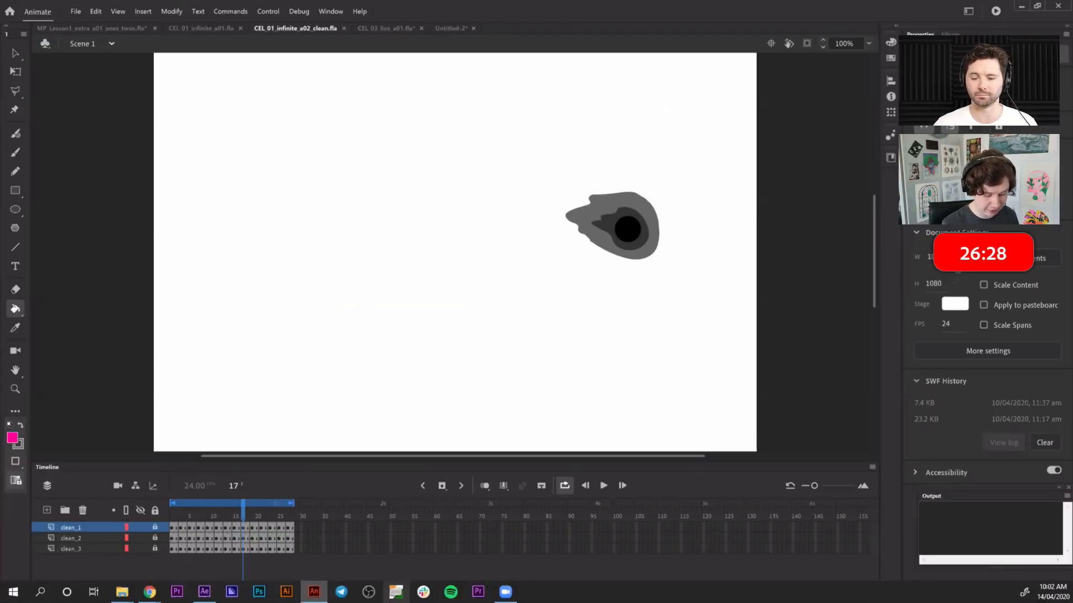
pyautogui.click(202, 596)
pyautogui.click(26, 190)
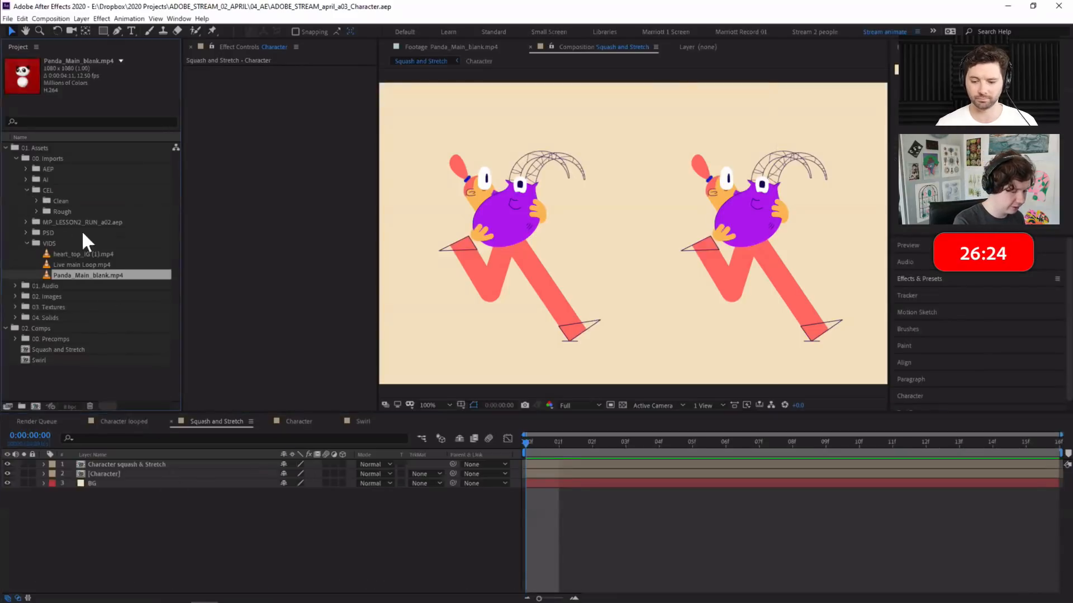
pyautogui.click(37, 201)
pyautogui.click(37, 201)
pyautogui.click(68, 211)
pyautogui.click(60, 201)
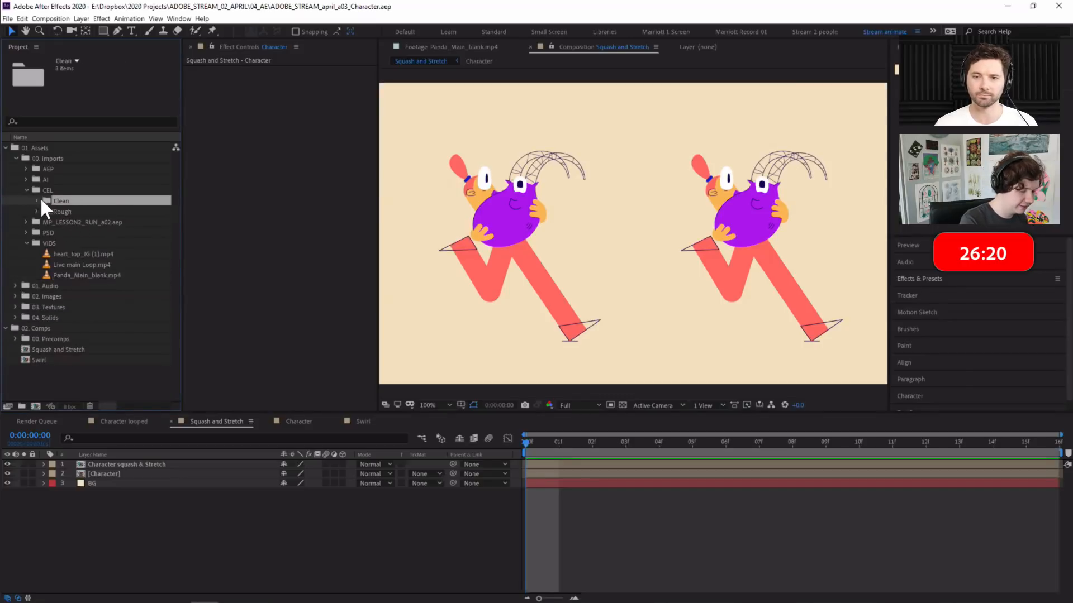
pyautogui.click(37, 201)
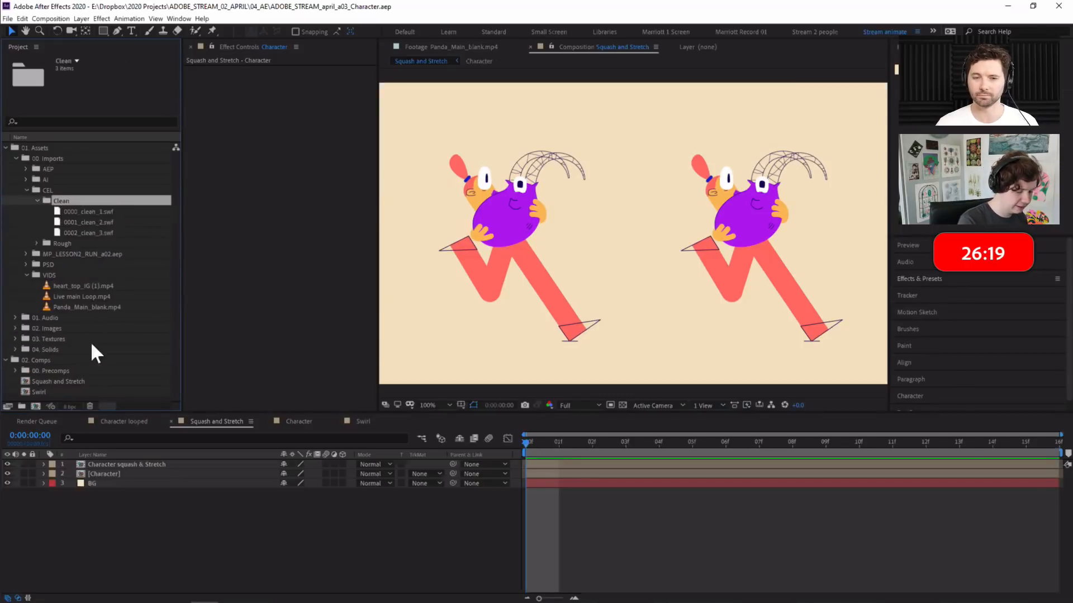
# Create a new folder inside Clean and import 0000_clean_1.swf, 0001_clean_2.swf and 0002_clean_3.swf from the CEL_01_infinite_a02_clean render folder into it
pyautogui.click(91, 198)
pyautogui.click(88, 244)
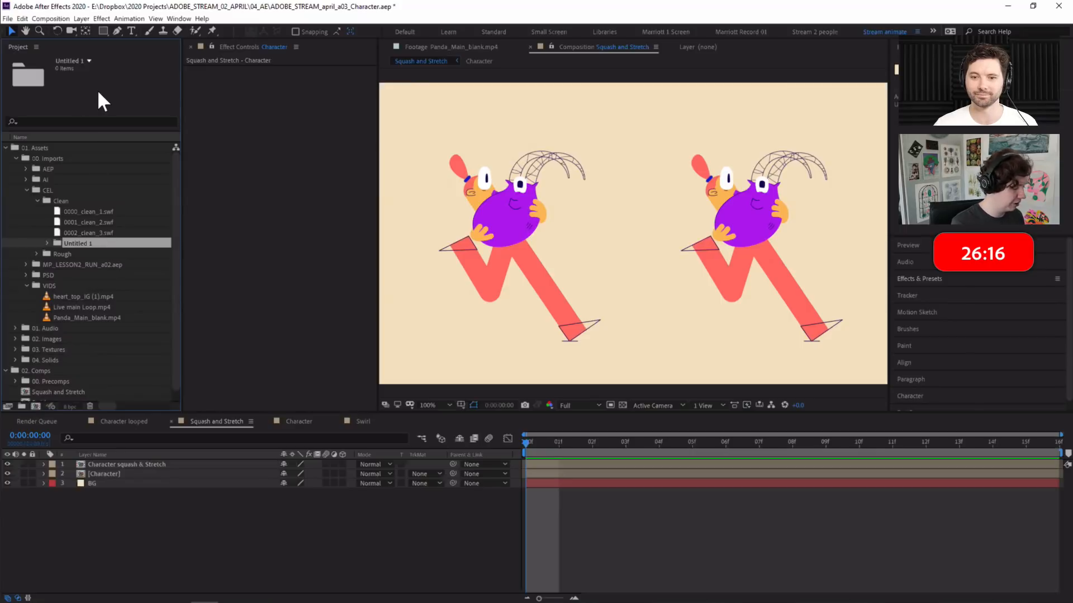
pyautogui.hotkey('ctrl', 'i')
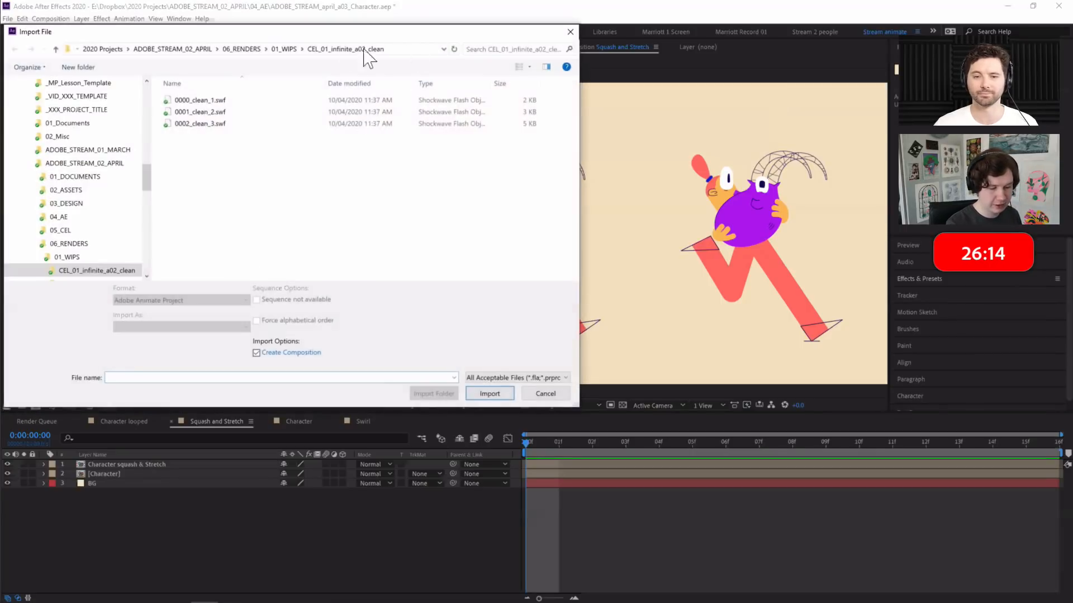
pyautogui.click(292, 49)
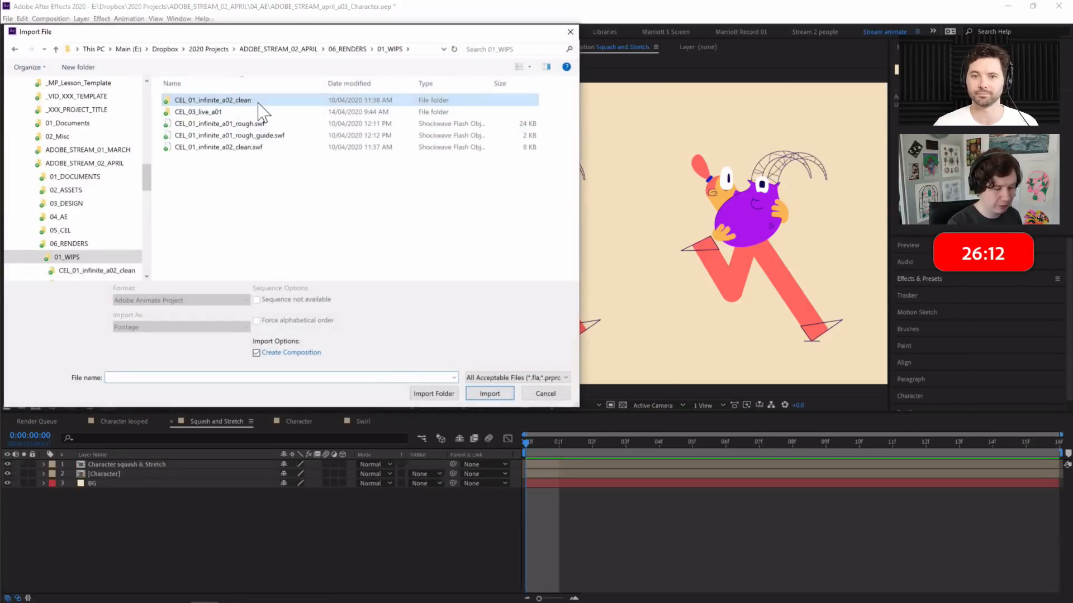
pyautogui.doubleClick(258, 103)
pyautogui.moveTo(250, 168); pyautogui.dragTo(240, 96)
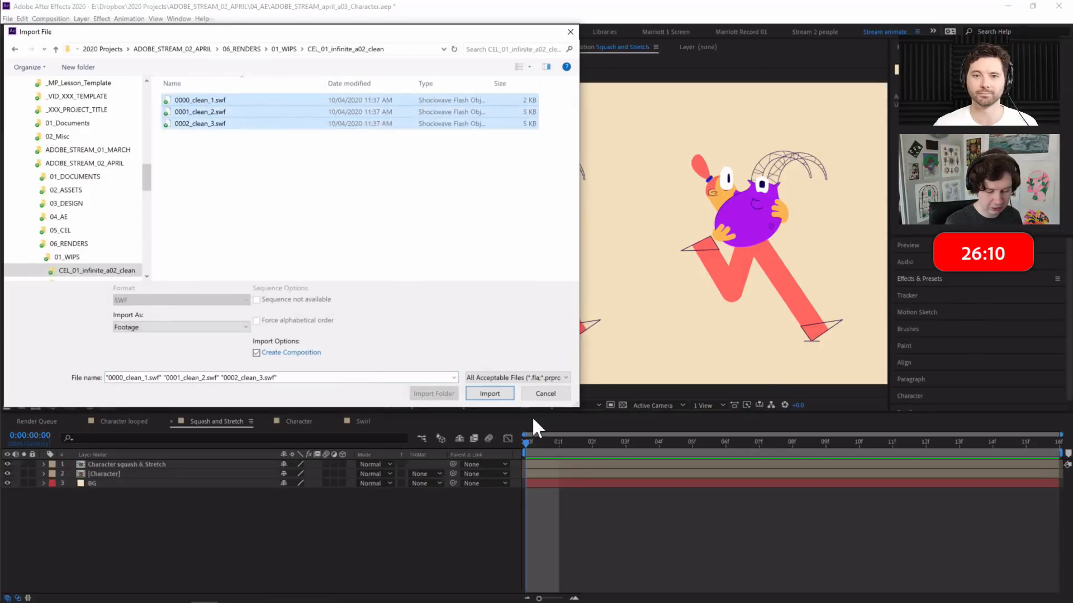
pyautogui.click(500, 396)
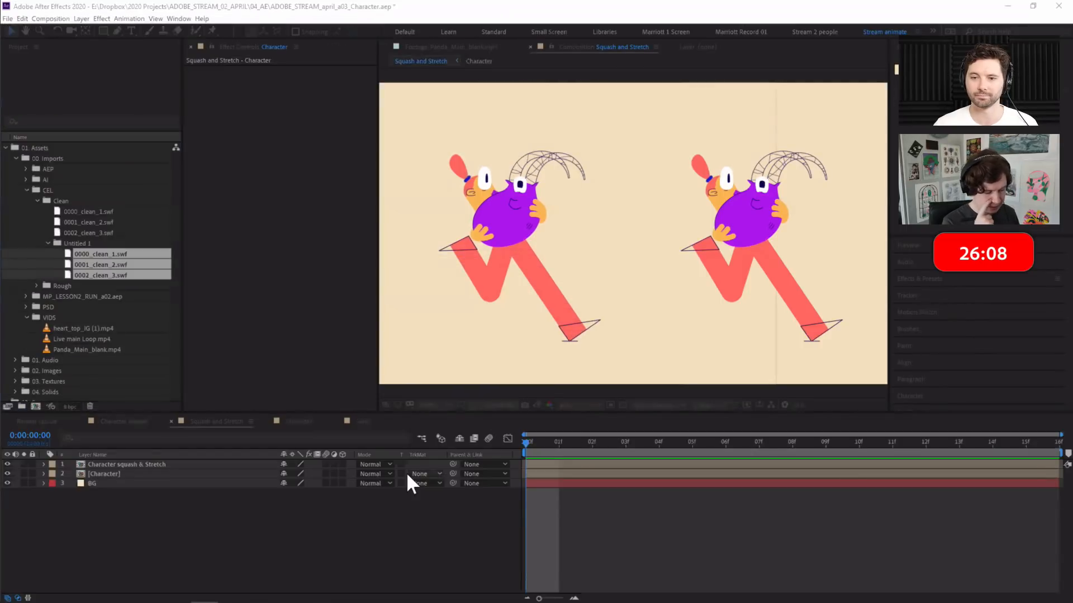
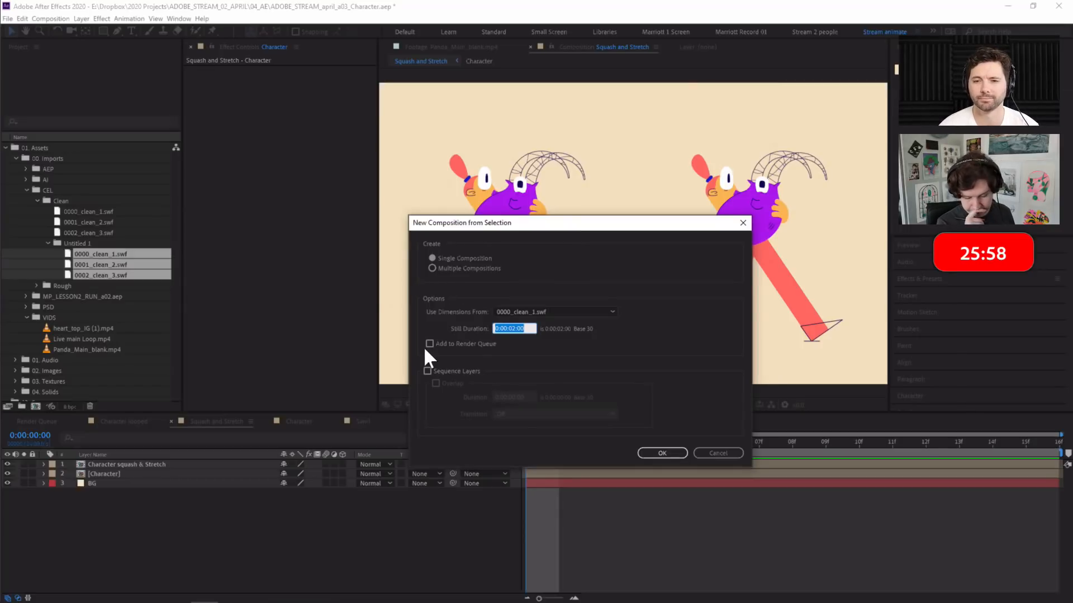
# Create a single composition from the three imported SWF files, using the dimensions of 0000_clean_1.swf
pyautogui.click(451, 268)
pyautogui.click(431, 258)
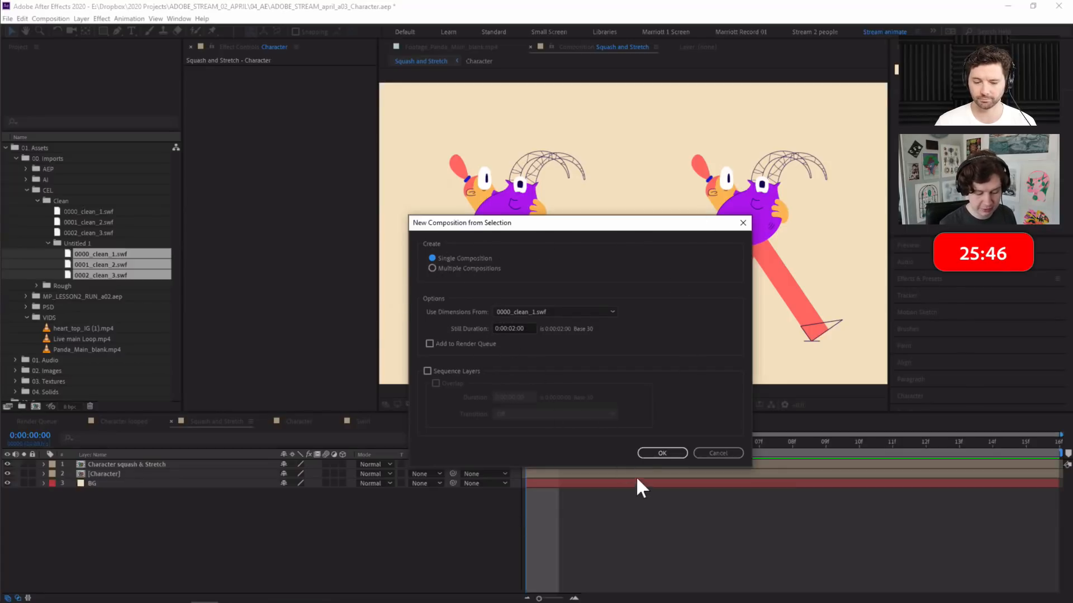
pyautogui.click(662, 453)
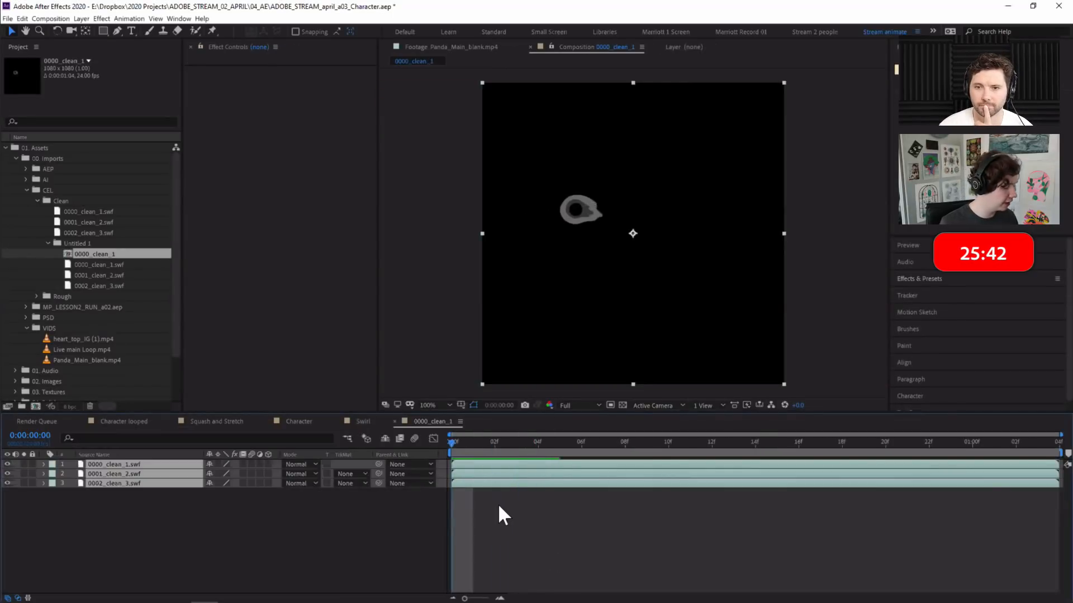
# Preview the new composition at 200% and show its flame against the transparency grid
pyautogui.press('.')
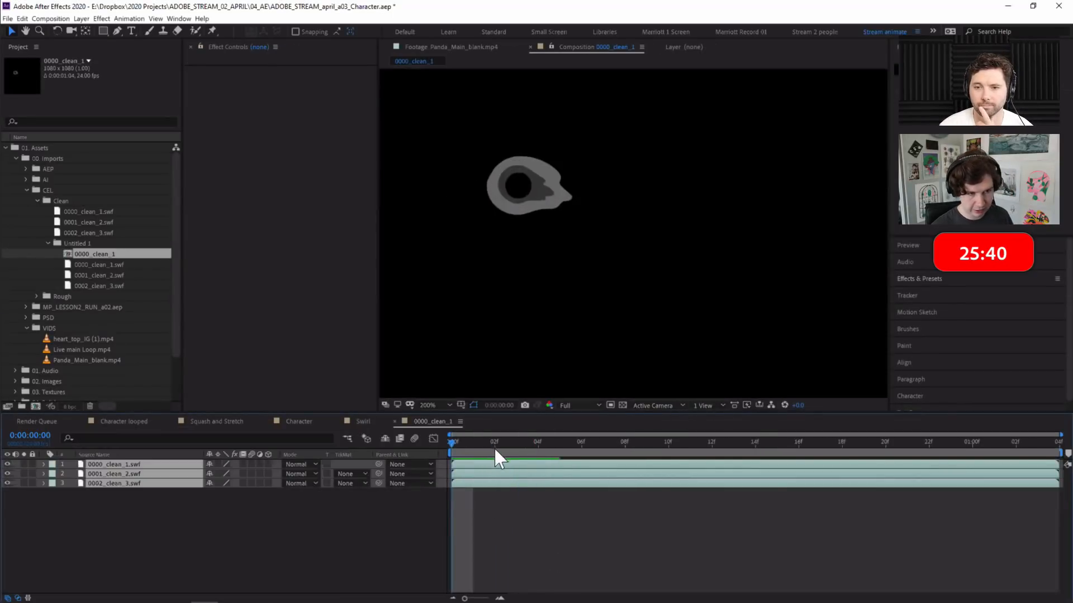
pyautogui.press('space')
pyautogui.press('space')
pyautogui.click(479, 493)
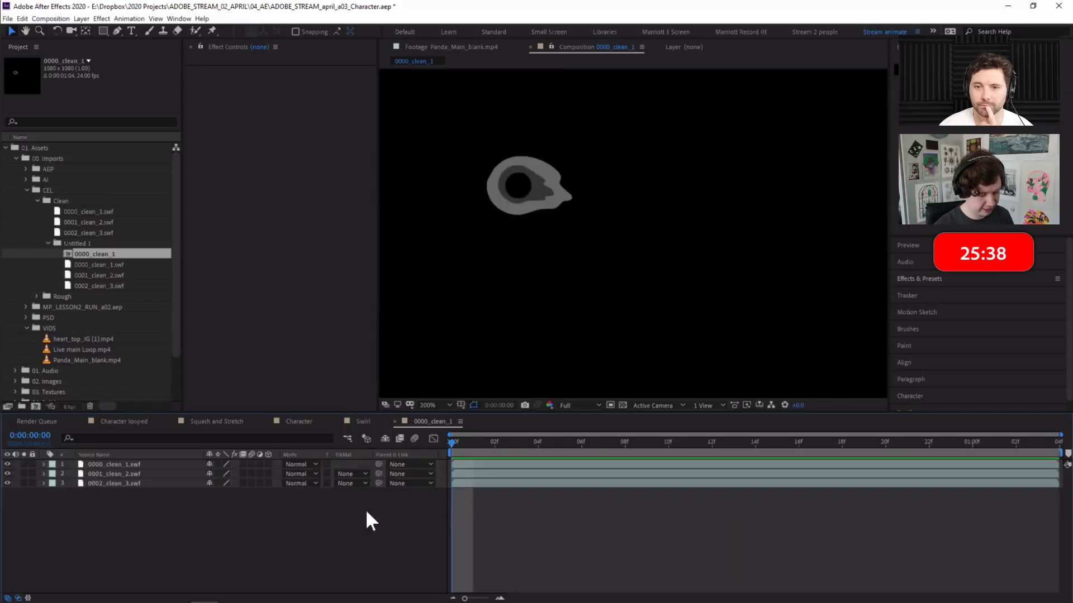
pyautogui.click(623, 405)
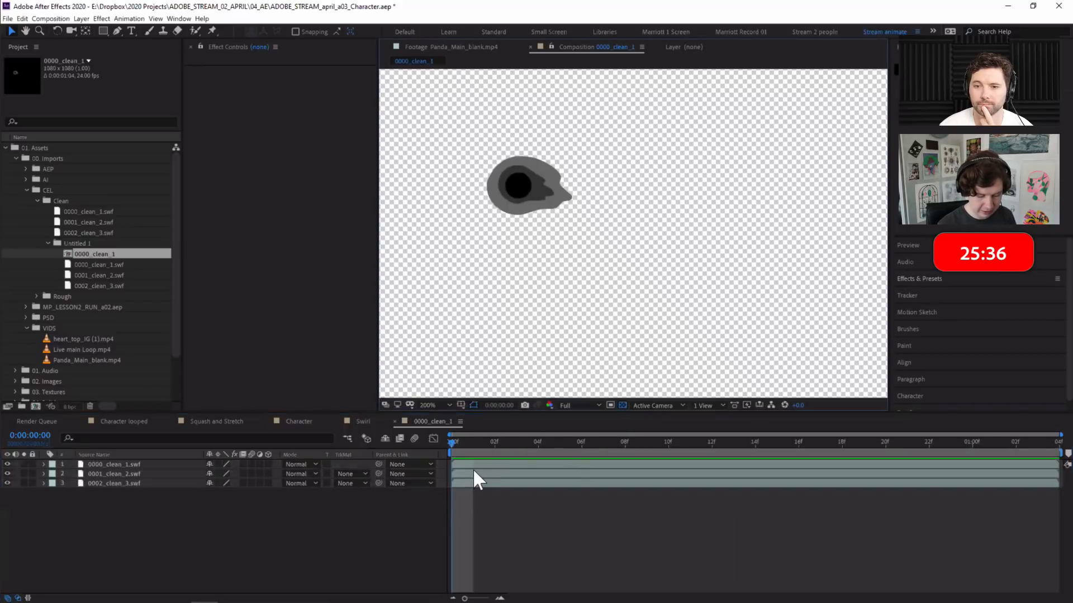
pyautogui.click(476, 474)
pyautogui.click(480, 482)
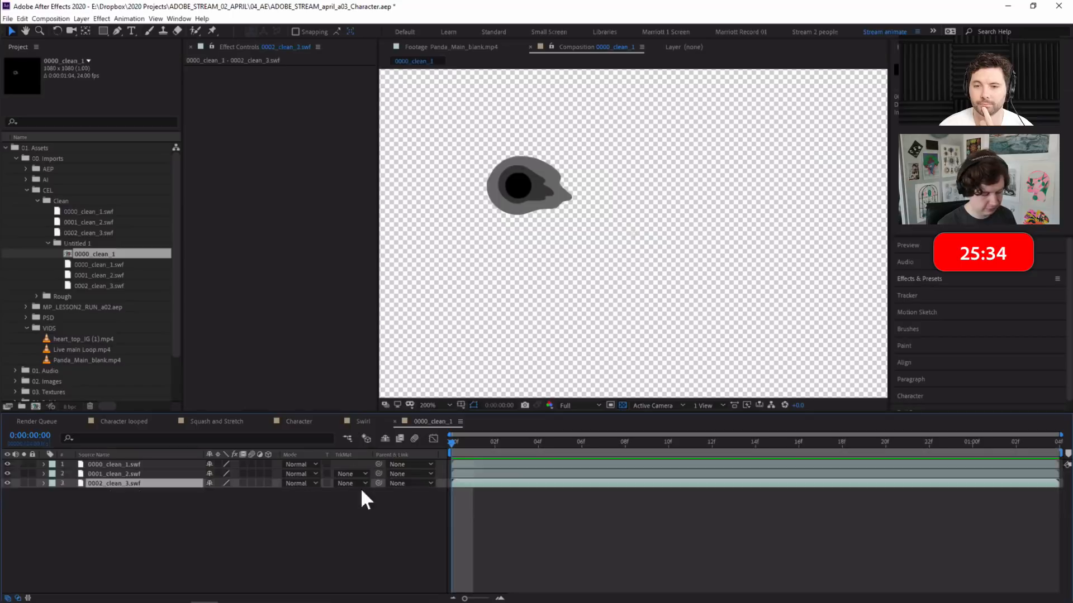
# Hide and show each of the three SWF layers to examine its shape, and turn off the transparency grid
pyautogui.click(8, 482)
pyautogui.click(9, 481)
pyautogui.click(9, 472)
pyautogui.click(9, 474)
pyautogui.click(8, 464)
pyautogui.click(8, 463)
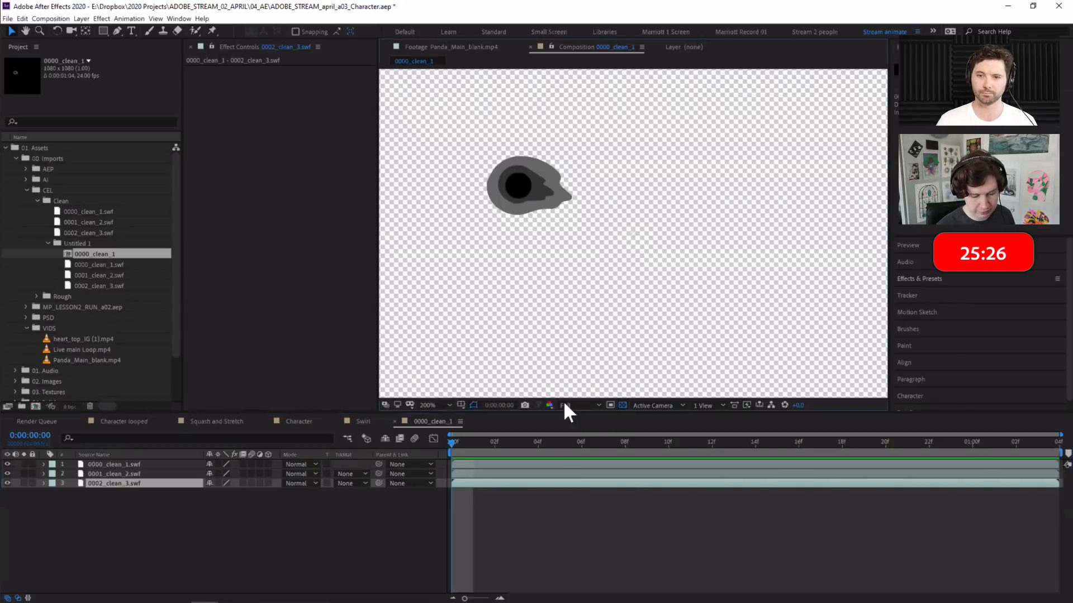
pyautogui.click(623, 405)
# Find the Fill effect and apply it to the 0002_clean_3.swf layer
pyautogui.click(473, 490)
pyautogui.click(479, 480)
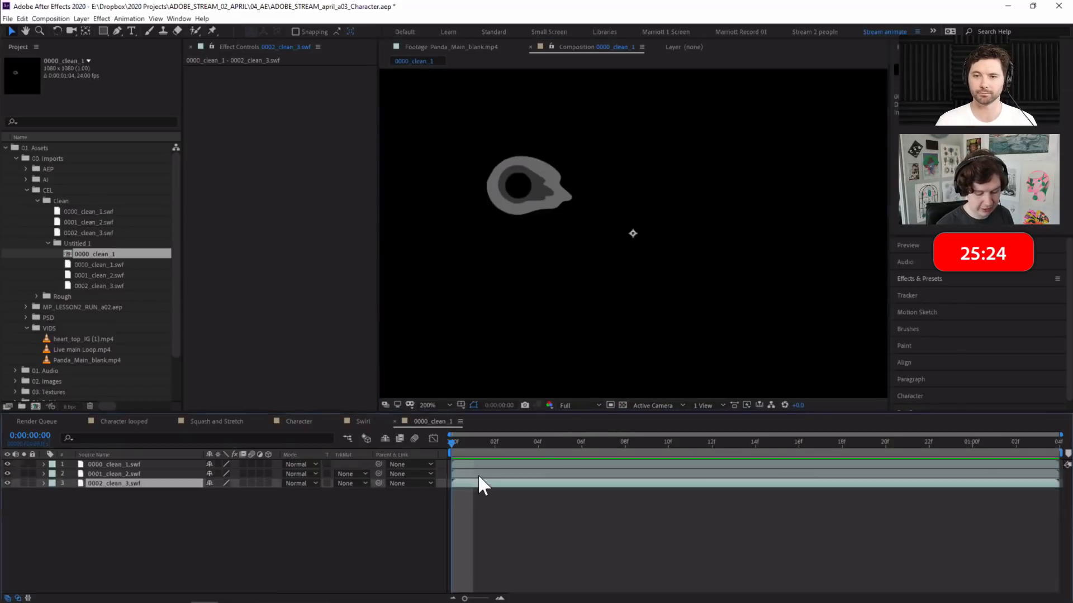
pyautogui.click(927, 278)
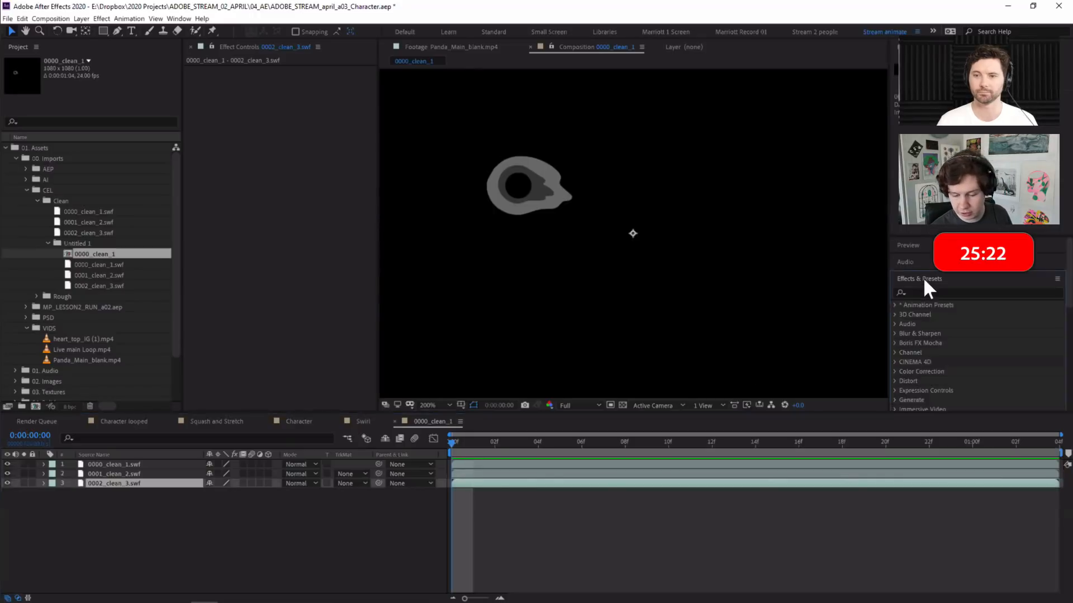
pyautogui.write('fi')
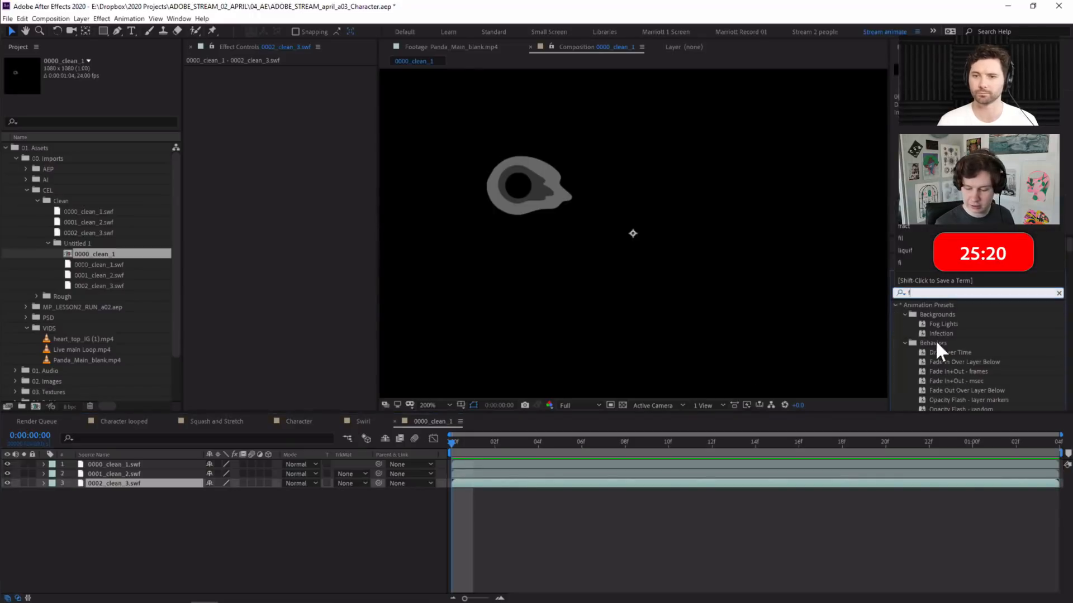
pyautogui.write('l')
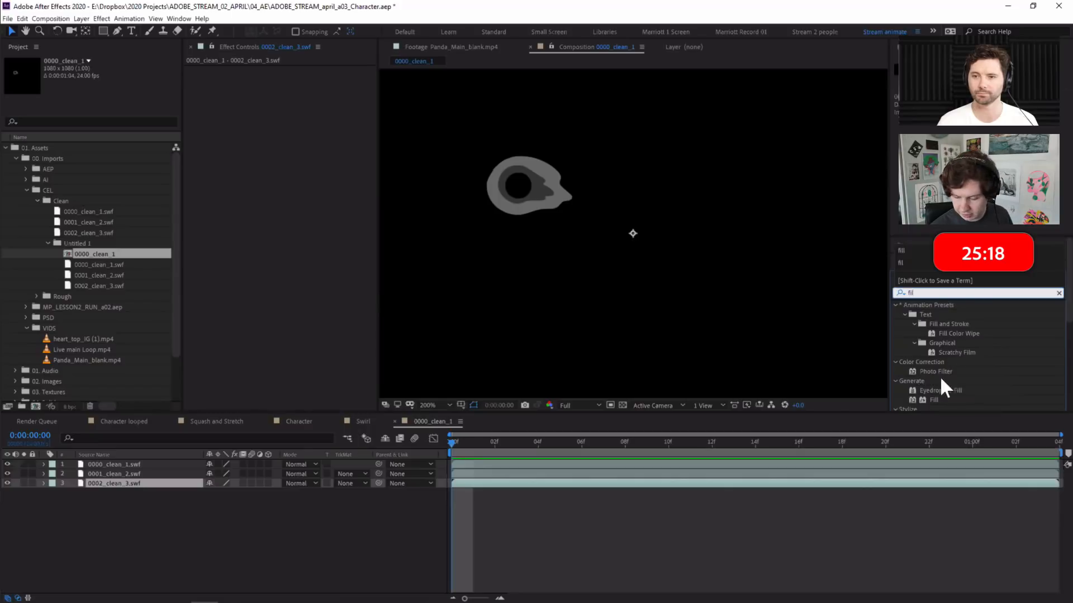
pyautogui.doubleClick(933, 397)
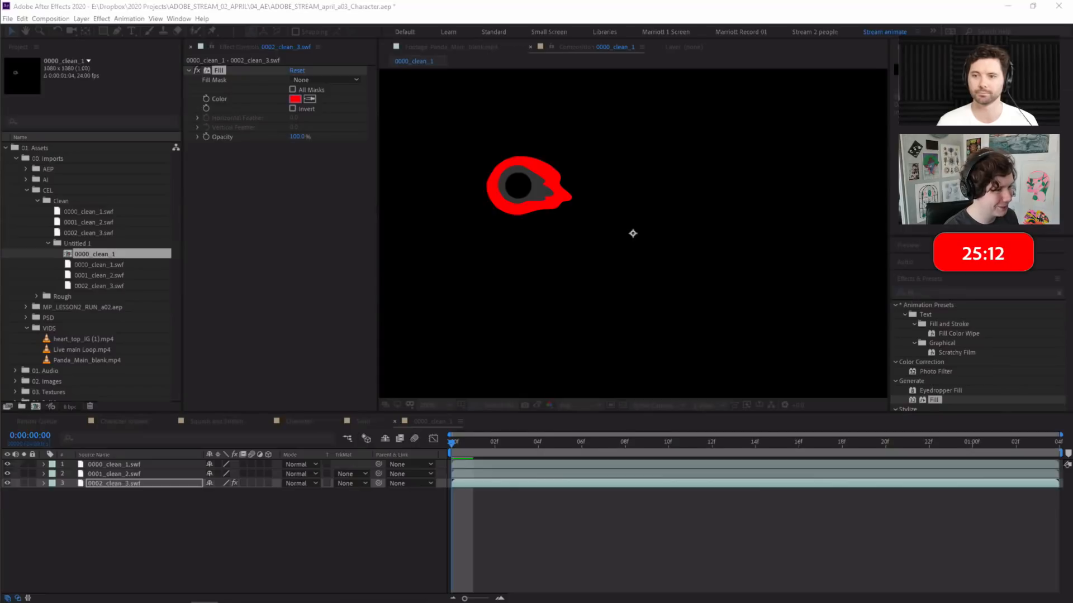
# Set the Fill colour of the 0002_clean_3.swf layer to cyan 00E7FF
pyautogui.moveTo(475, 602); pyautogui.dragTo(404, 332)
pyautogui.click(460, 417)
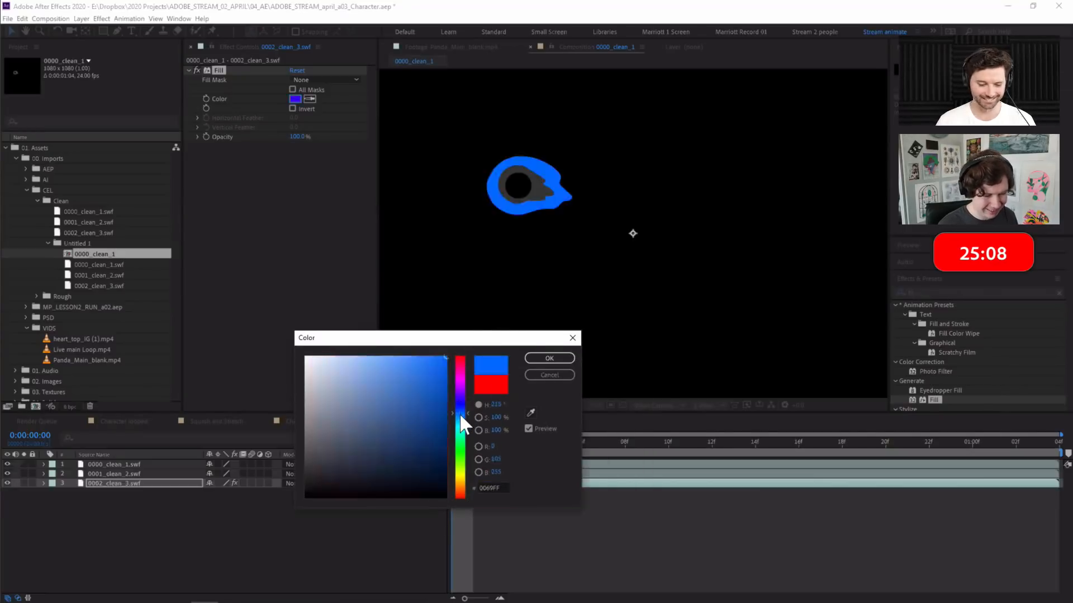
pyautogui.click(460, 420)
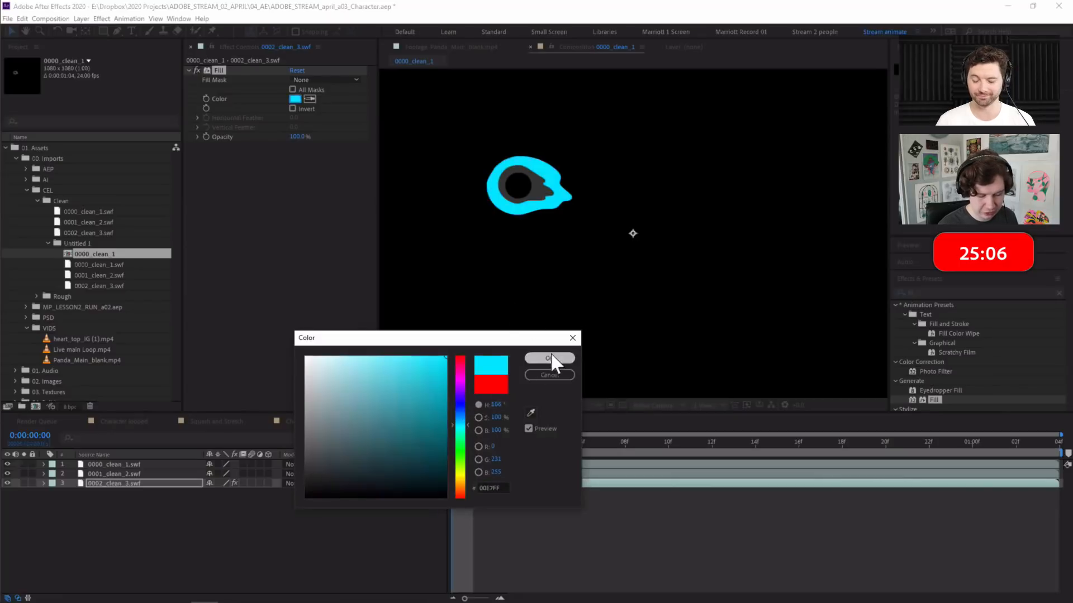
pyautogui.click(549, 358)
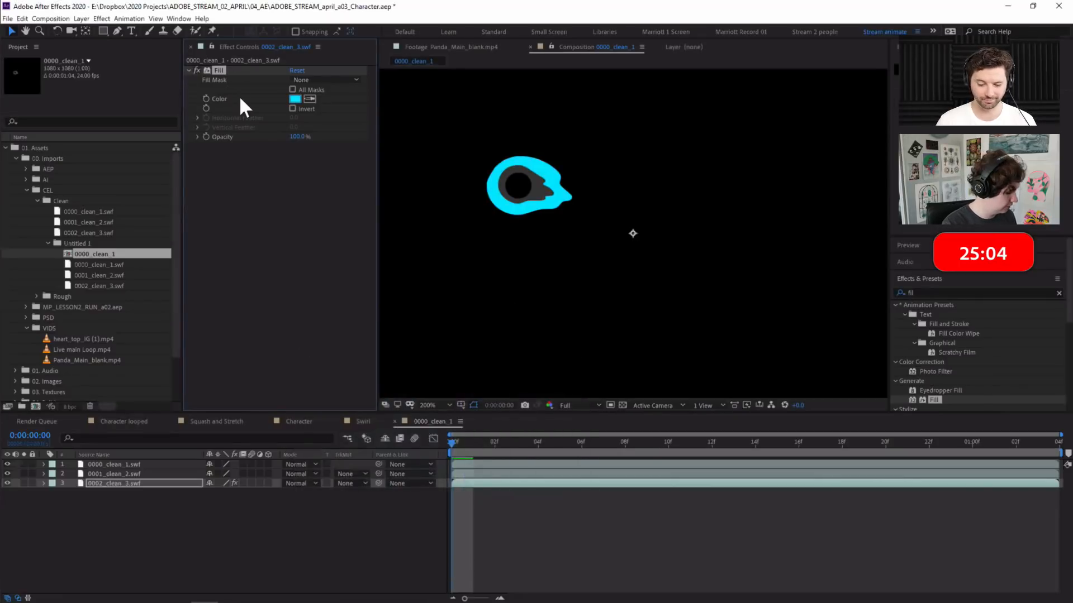
# Copy the Fill effect onto the 0001_clean_2.swf layer and set its colour to pale yellow FFF692
pyautogui.click(152, 474)
pyautogui.hotkey('ctrl', 'v')
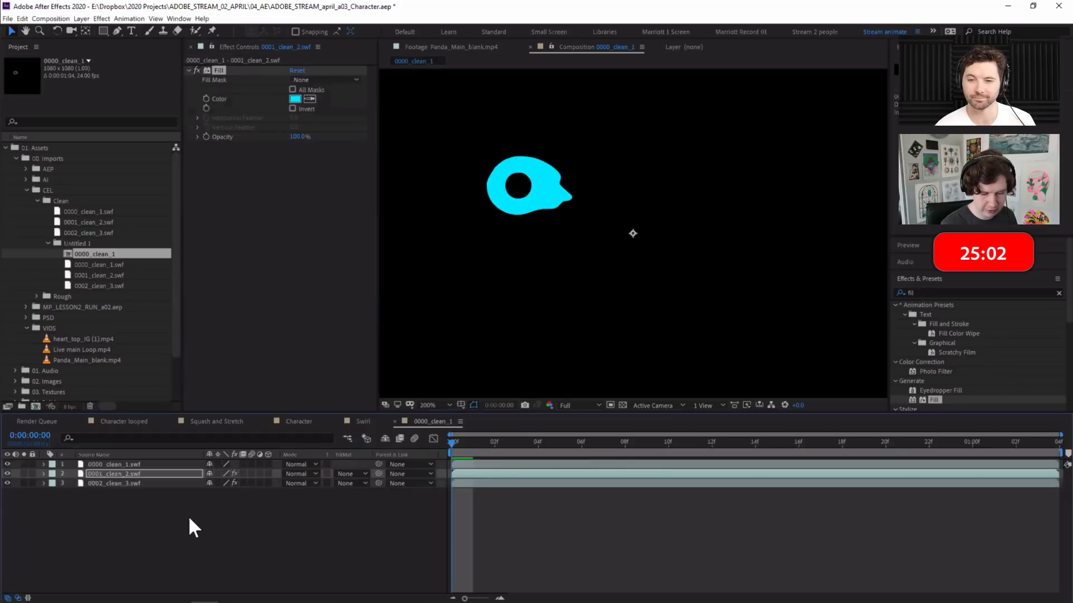
pyautogui.click(295, 99)
pyautogui.moveTo(391, 410); pyautogui.dragTo(384, 360)
pyautogui.click(464, 439)
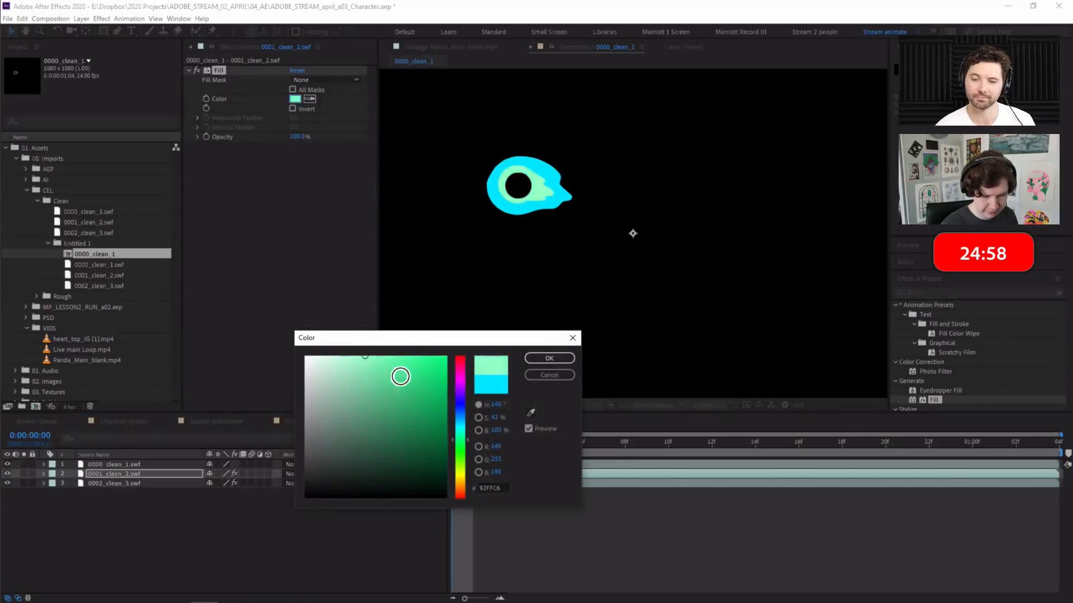
pyautogui.moveTo(463, 431); pyautogui.dragTo(462, 478)
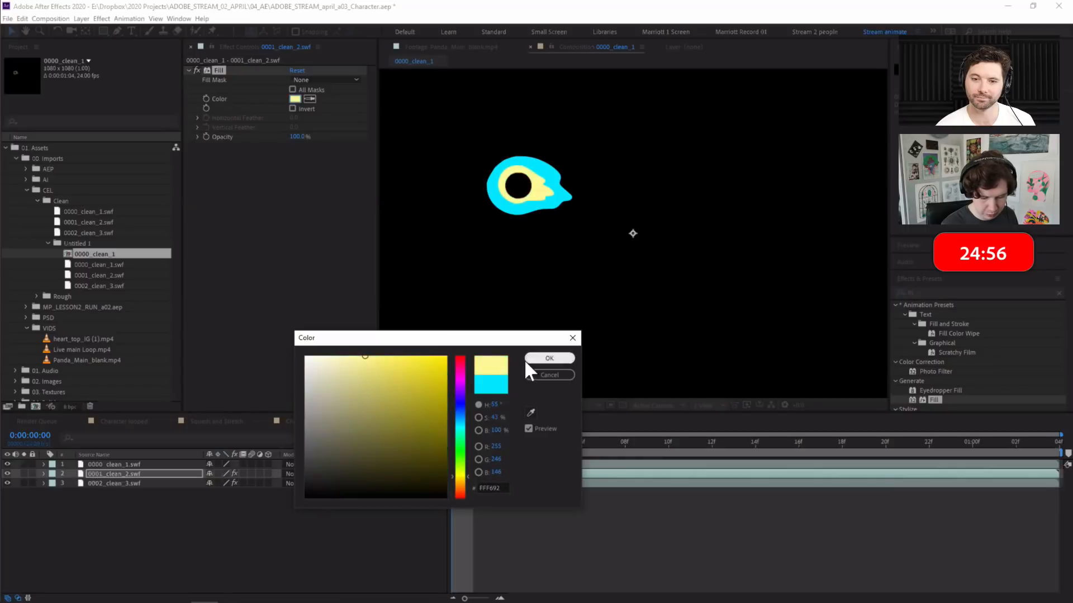
pyautogui.click(547, 358)
# Paste the Fill effect onto the 0000_clean_1.swf layer and set its colour to pink FF61E1
pyautogui.click(138, 462)
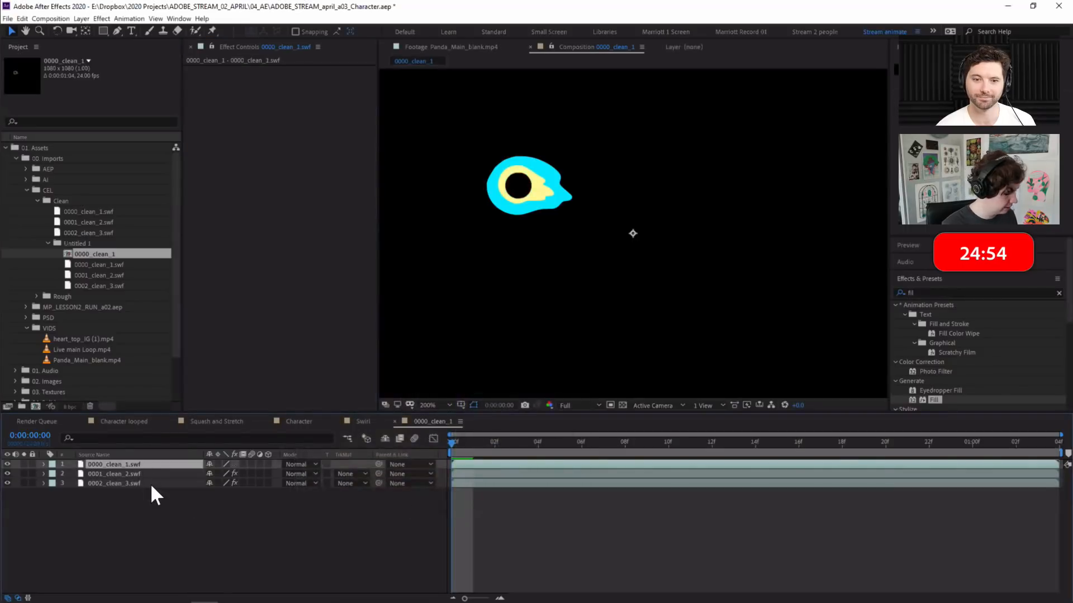
pyautogui.hotkey('ctrl', 'v')
pyautogui.click(295, 98)
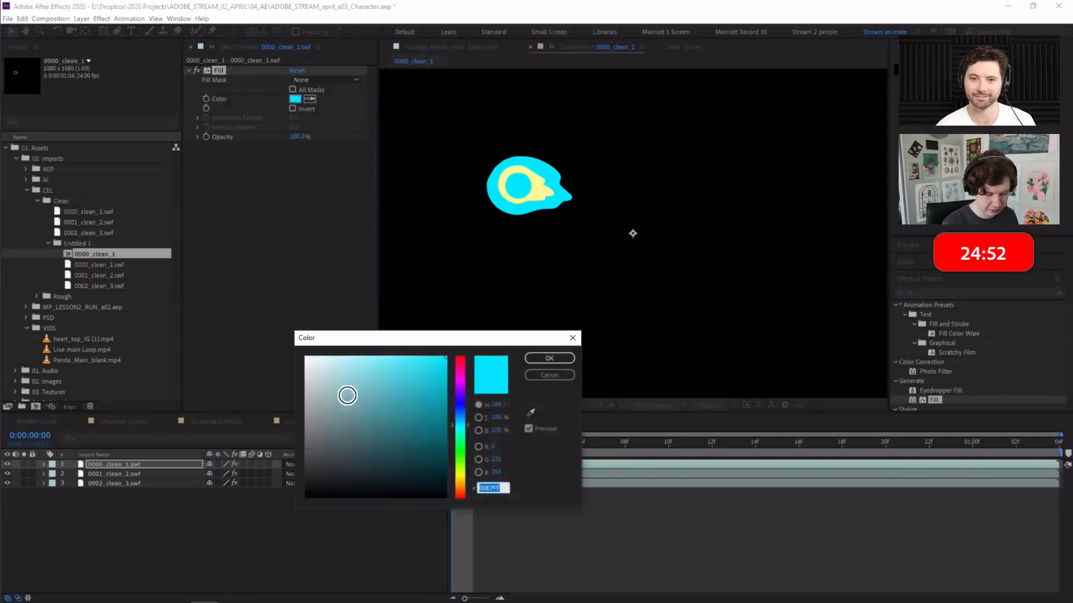
pyautogui.write('ffffff')
pyautogui.click(461, 376)
pyautogui.moveTo(438, 368)
pyautogui.mouseDown()
pyautogui.moveTo(393, 343)
pyautogui.moveTo(424, 367)
pyautogui.moveTo(393, 356)
pyautogui.mouseUp()
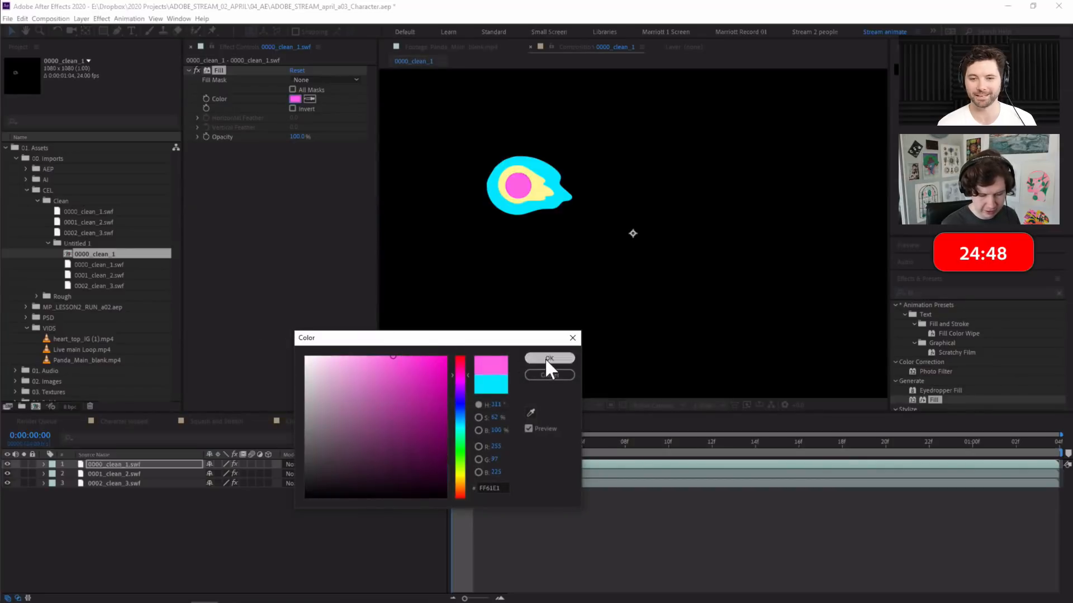
pyautogui.click(549, 358)
pyautogui.press('Return')
pyautogui.press('Return')
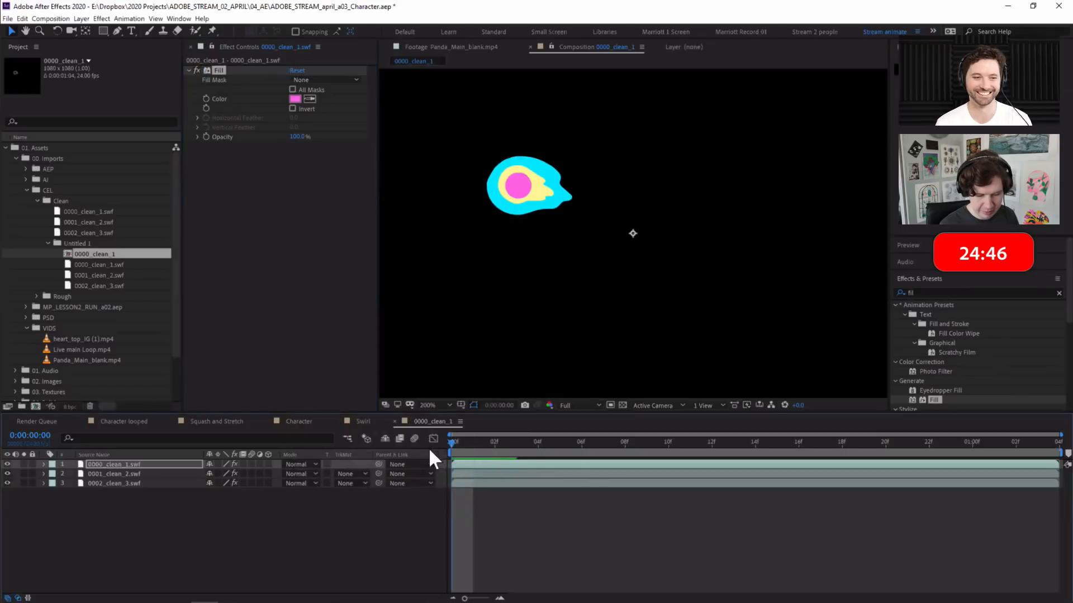
# Play back the coloured flame animation and return to the first frame
pyautogui.press('space')
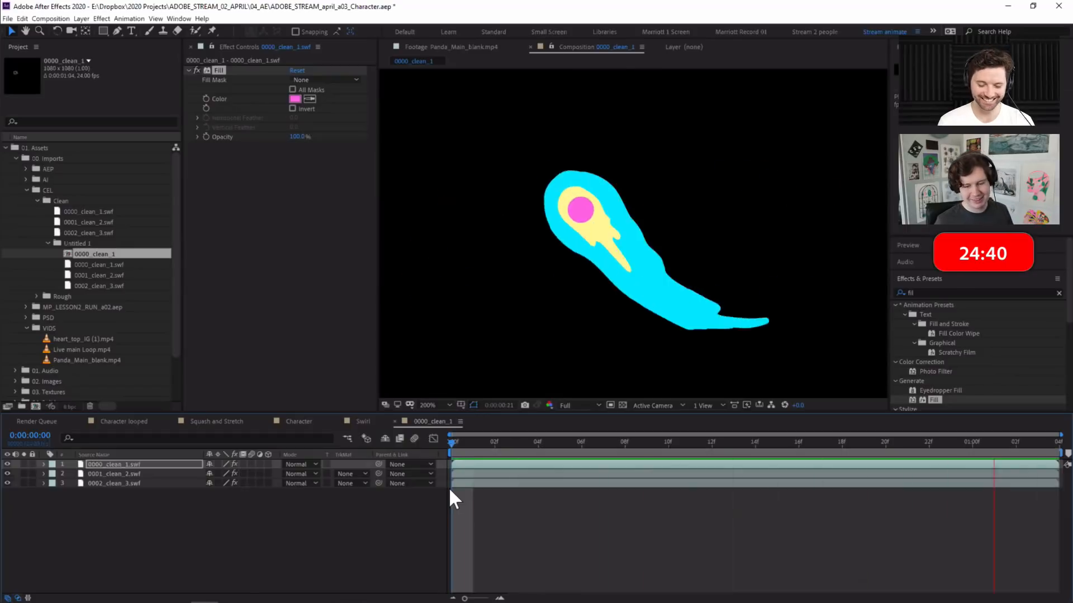
pyautogui.press('space')
pyautogui.click(493, 444)
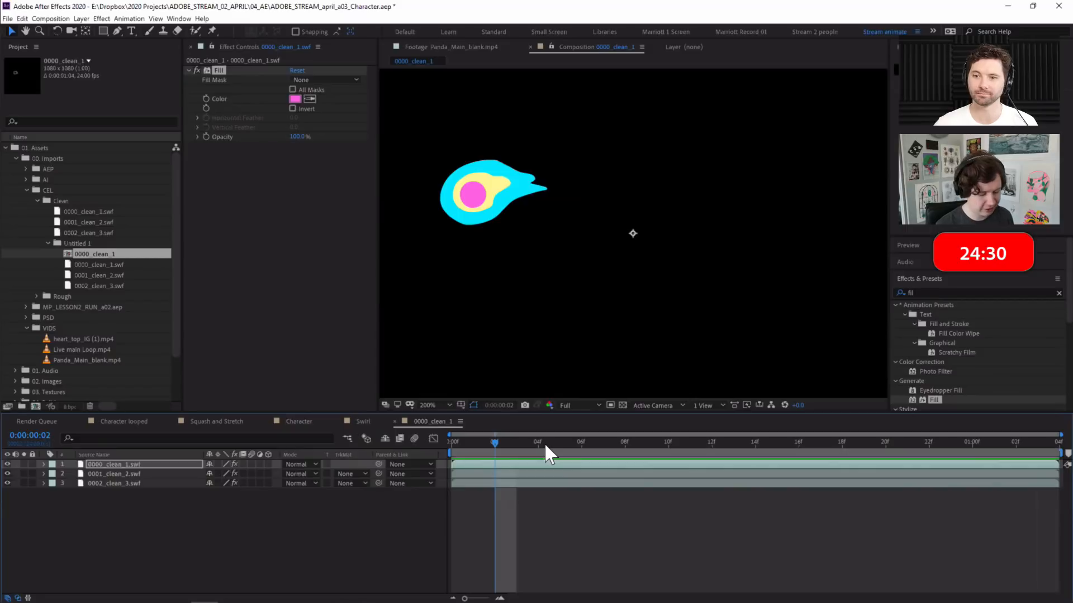
pyautogui.click(474, 442)
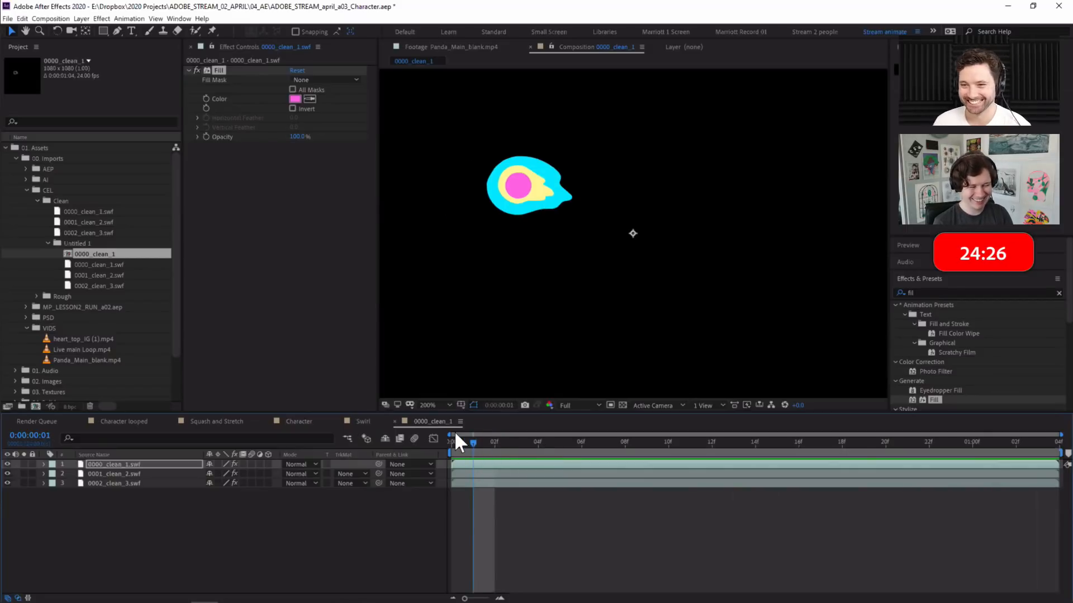
pyautogui.moveTo(468, 440); pyautogui.dragTo(434, 442)
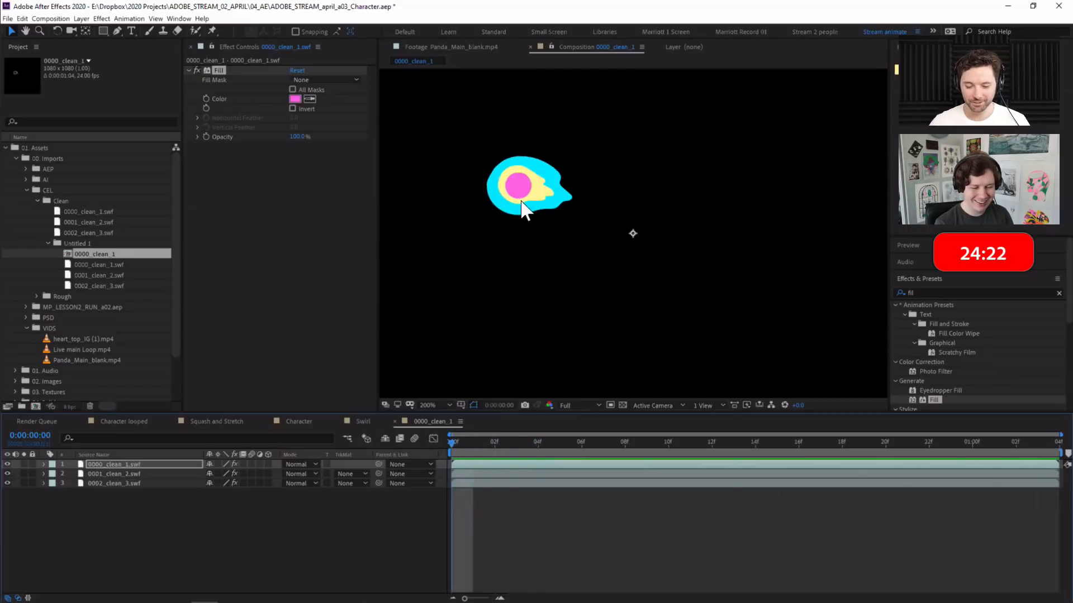
# Scrub back and forth through the opening frames to examine how the ball and flame shapes change, ending on frame 4
pyautogui.moveTo(471, 443); pyautogui.dragTo(481, 423)
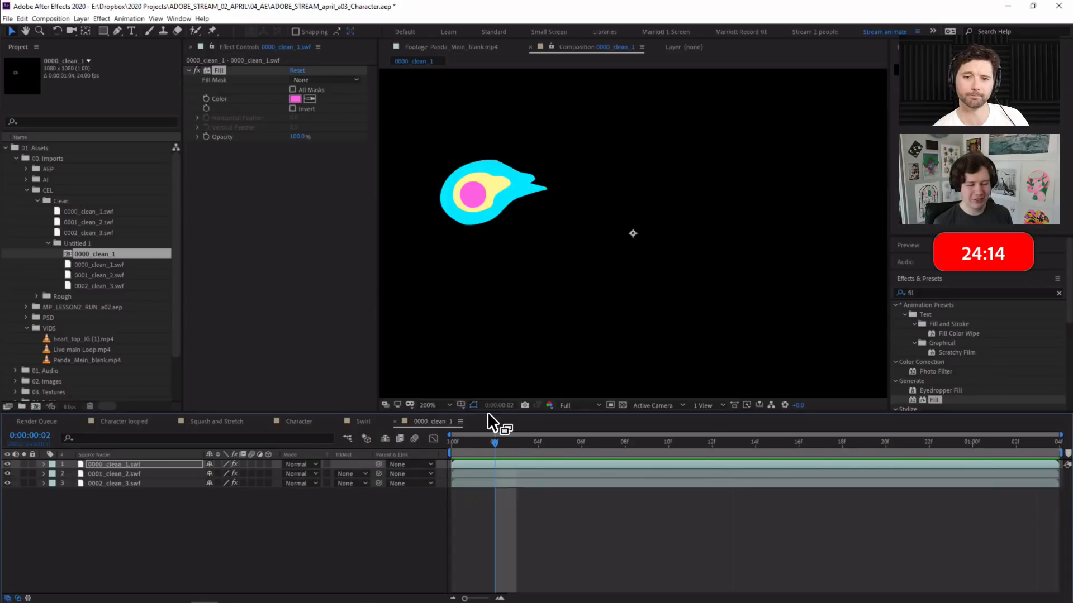
pyautogui.moveTo(498, 441); pyautogui.dragTo(473, 440)
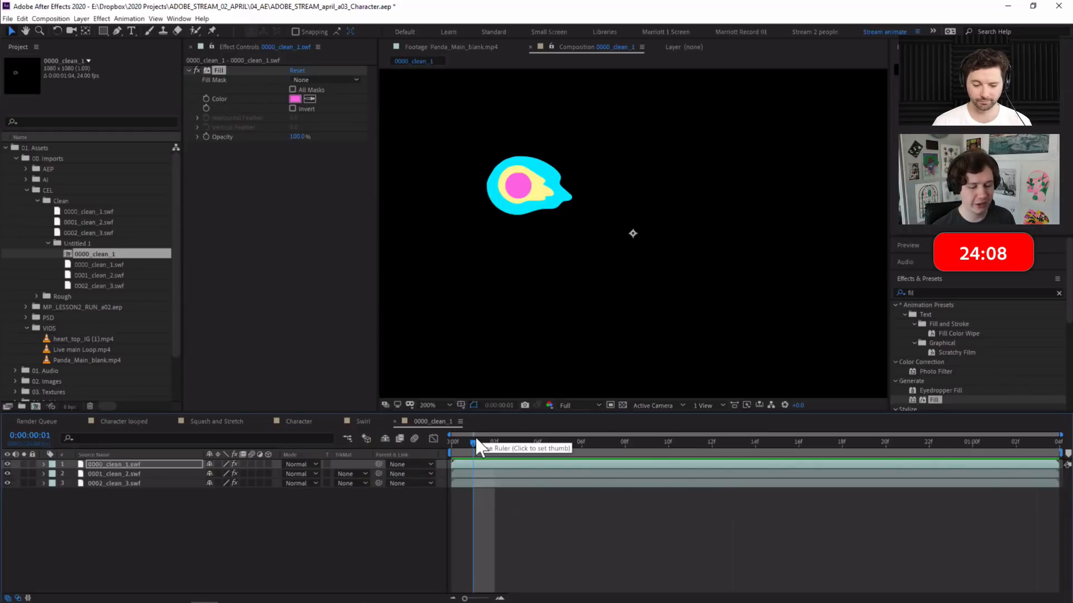
pyautogui.moveTo(479, 446); pyautogui.dragTo(504, 430)
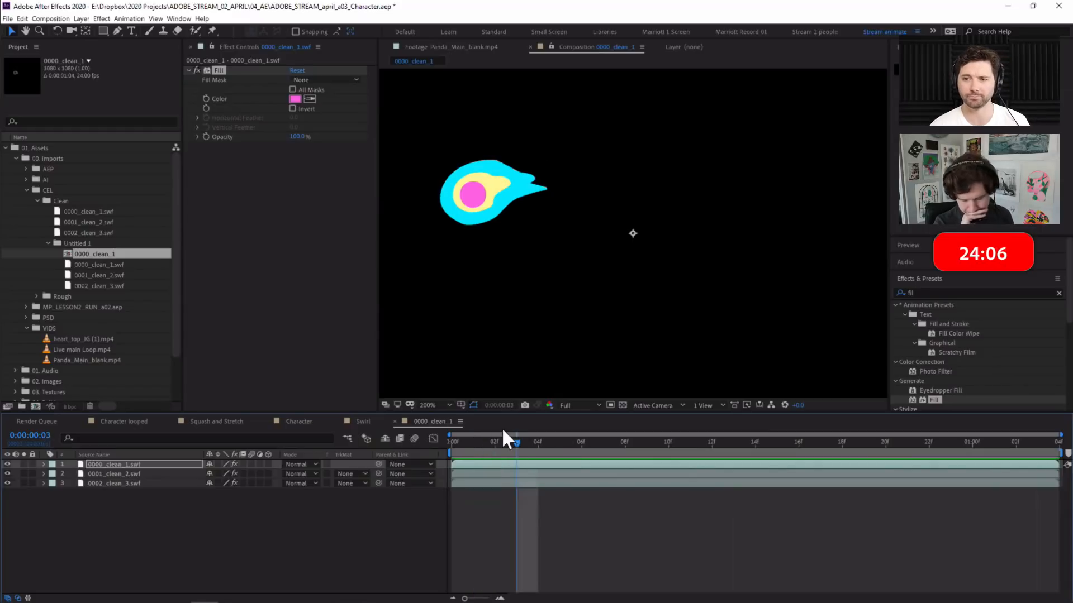
pyautogui.moveTo(520, 440)
pyautogui.mouseDown()
pyautogui.moveTo(508, 438)
pyautogui.moveTo(626, 440)
pyautogui.mouseUp()
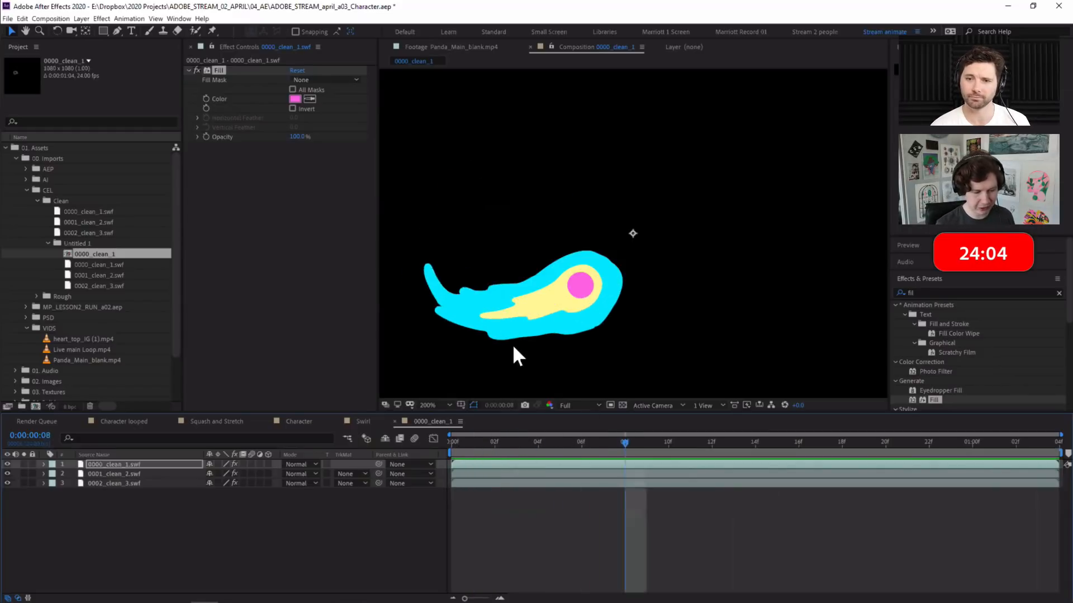
pyautogui.click(464, 440)
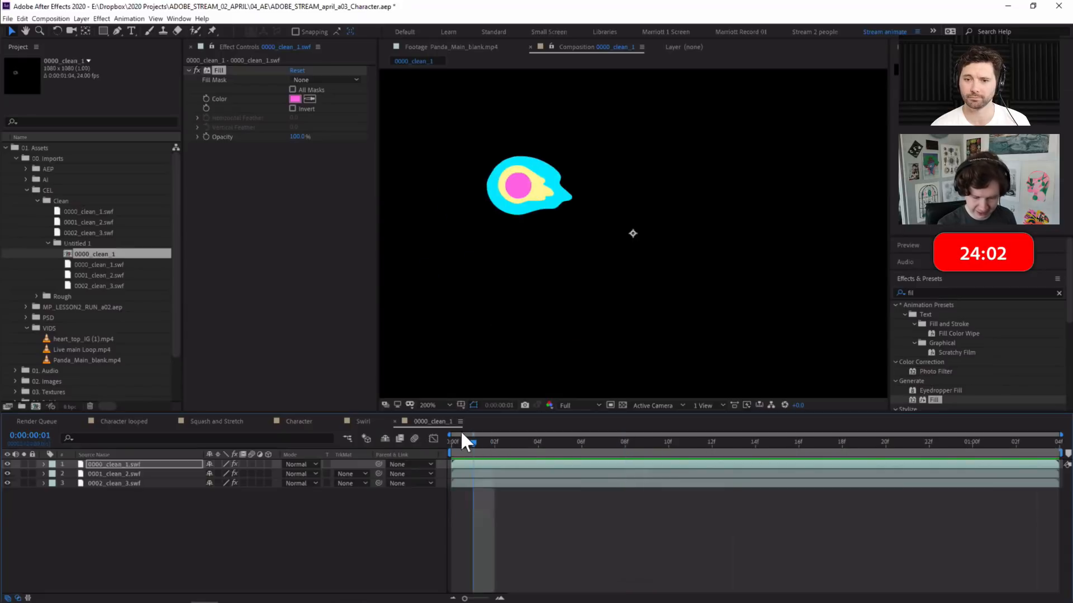
pyautogui.moveTo(464, 439); pyautogui.dragTo(510, 443)
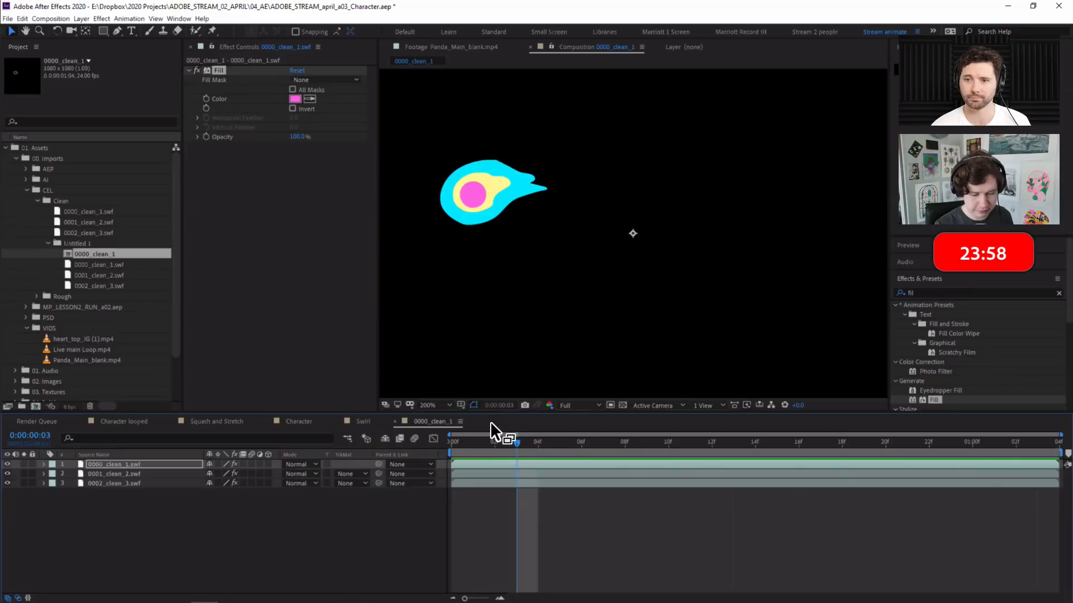
pyautogui.moveTo(520, 444); pyautogui.dragTo(542, 437)
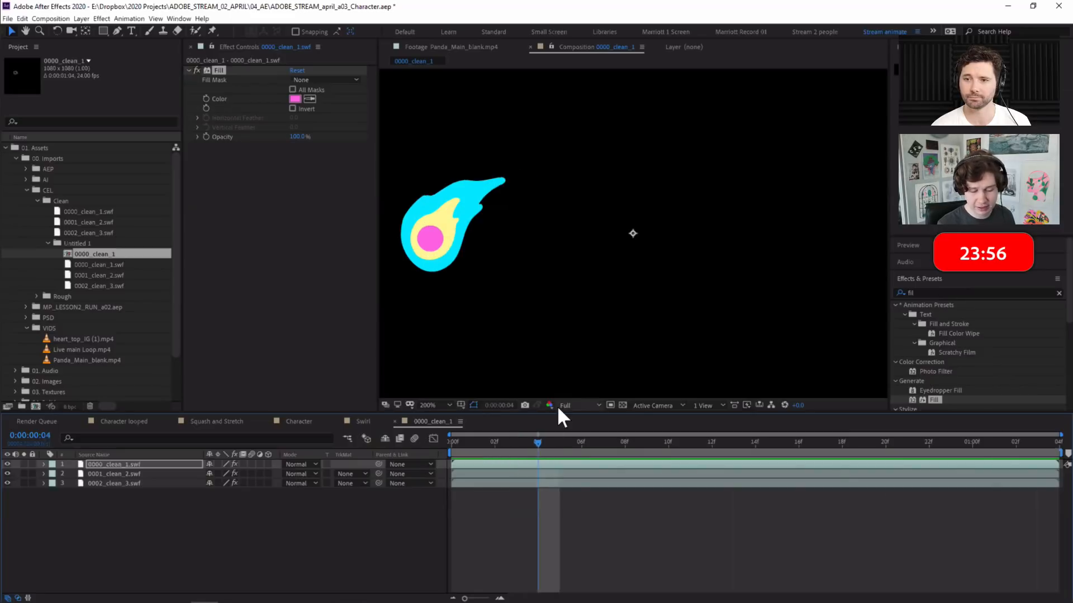
pyautogui.moveTo(539, 446); pyautogui.dragTo(474, 445)
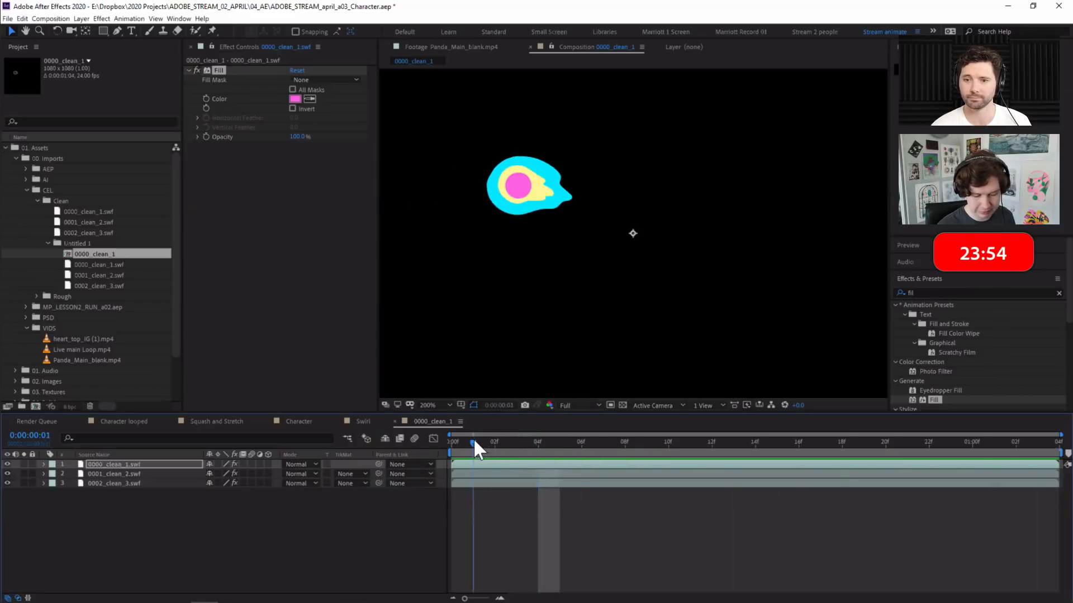
pyautogui.click(544, 446)
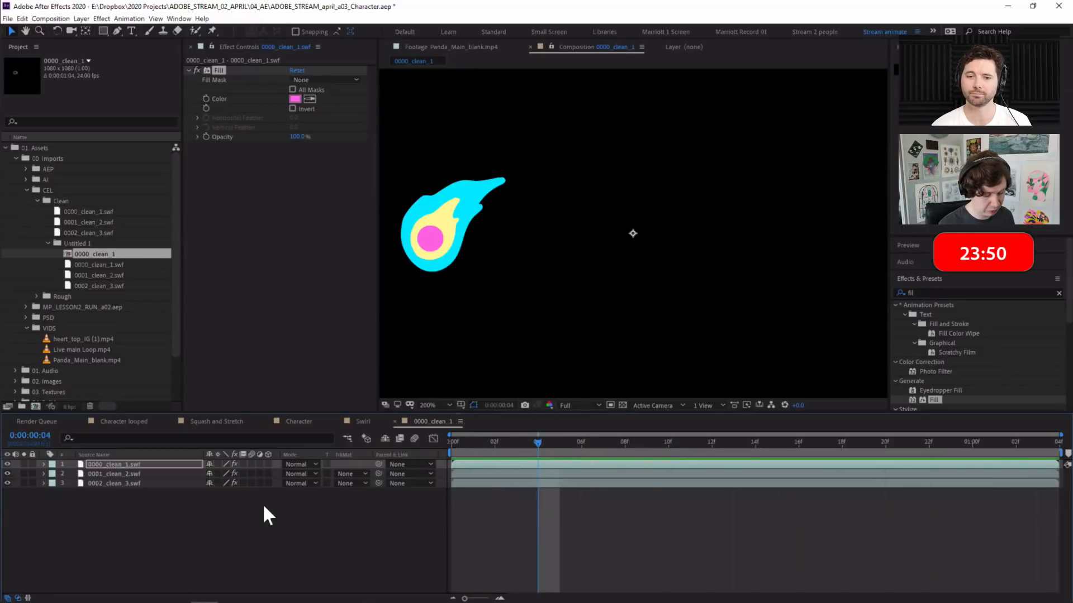
# Turn on continuous rasterization for all three SWF layers and parent 0000_clean_1.swf and 0001_clean_2.swf to 0002_clean_3.swf
pyautogui.click(218, 464)
pyautogui.click(218, 465)
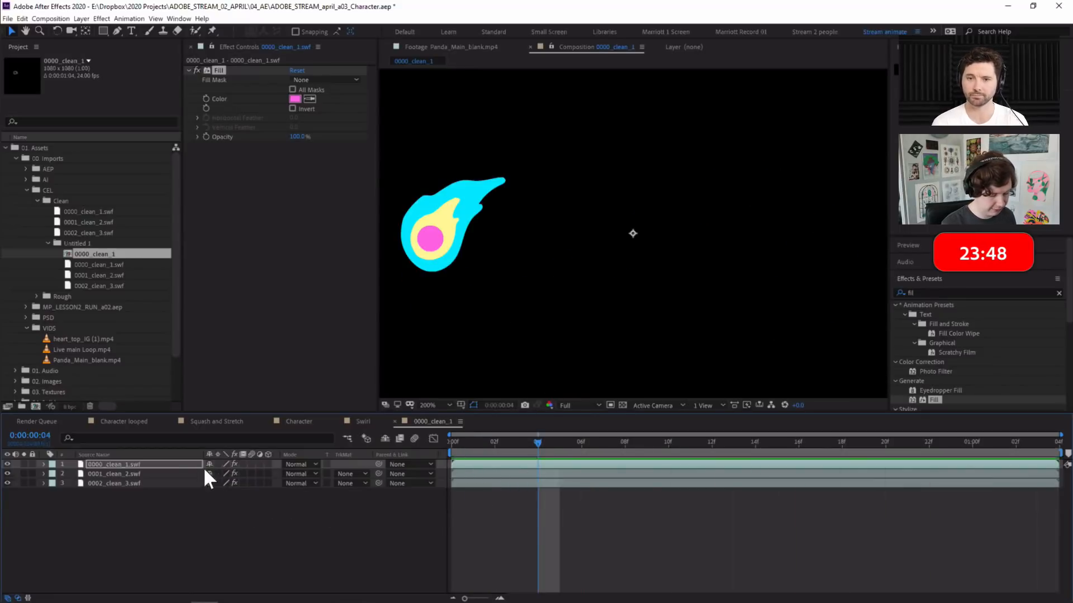
pyautogui.keyDown('shift'); pyautogui.click(167, 473); pyautogui.keyUp('shift')
pyautogui.moveTo(377, 474); pyautogui.dragTo(218, 466)
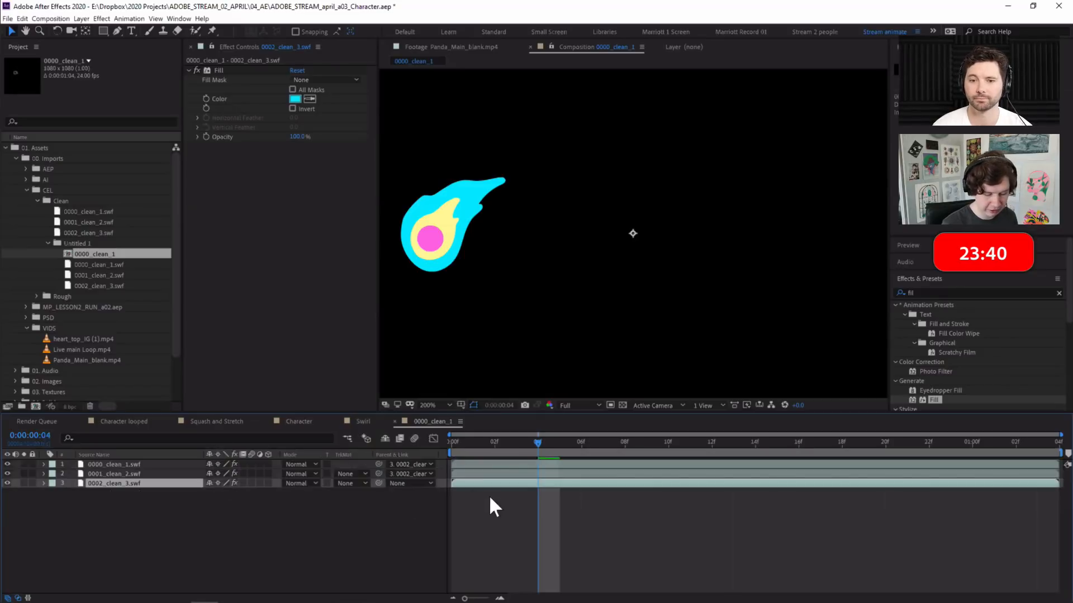
# Move the anchor point of 0002_clean_3.swf onto the ball, scale the layer to 1336%, and preview the enlarged animation
pyautogui.click(87, 31)
pyautogui.click(437, 243)
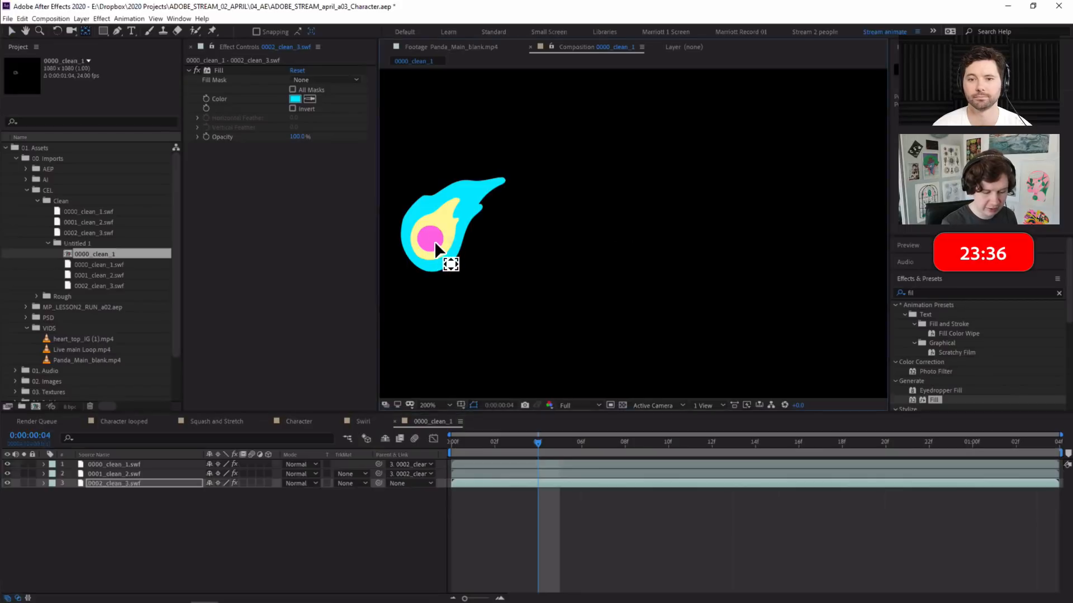
pyautogui.press('s')
pyautogui.moveTo(242, 496); pyautogui.dragTo(939, 495)
pyautogui.press(',')
pyautogui.press(',')
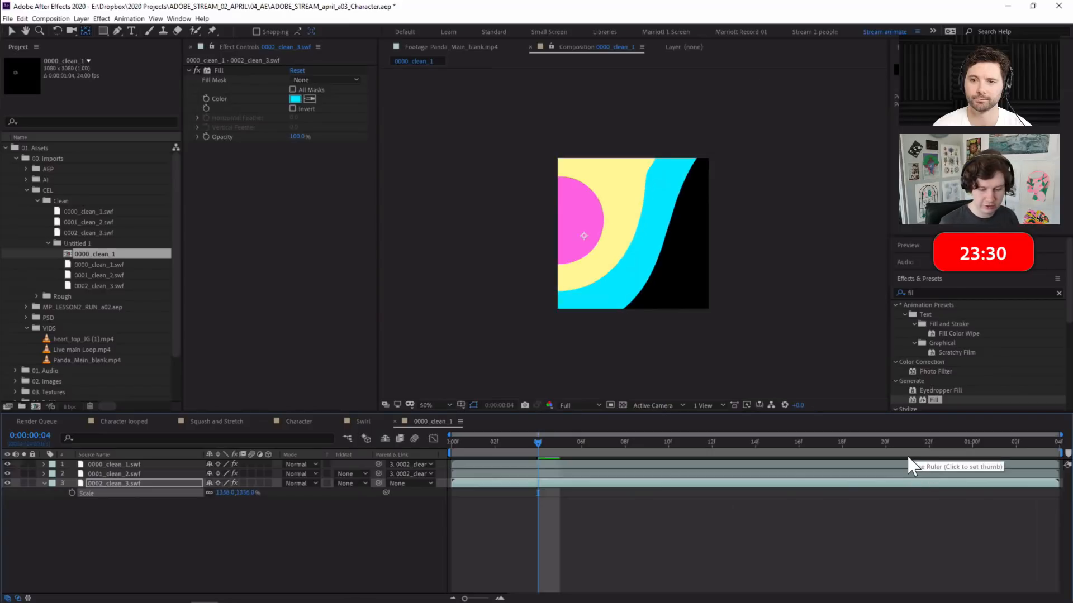
pyautogui.moveTo(533, 443); pyautogui.dragTo(431, 452)
pyautogui.press('space')
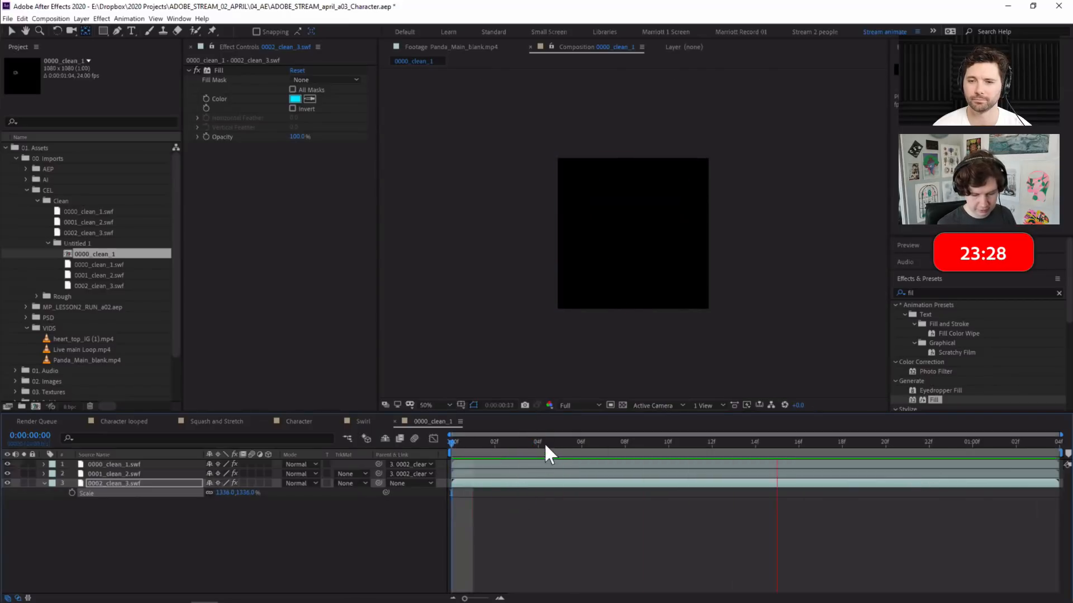
# Reduce the scale of 0002_clean_3.swf to 715% at frame 4 and preview the animation up to frame 6
pyautogui.click(535, 440)
pyautogui.moveTo(246, 494); pyautogui.dragTo(108, 496)
pyautogui.moveTo(248, 501); pyautogui.dragTo(225, 492)
pyautogui.press('space')
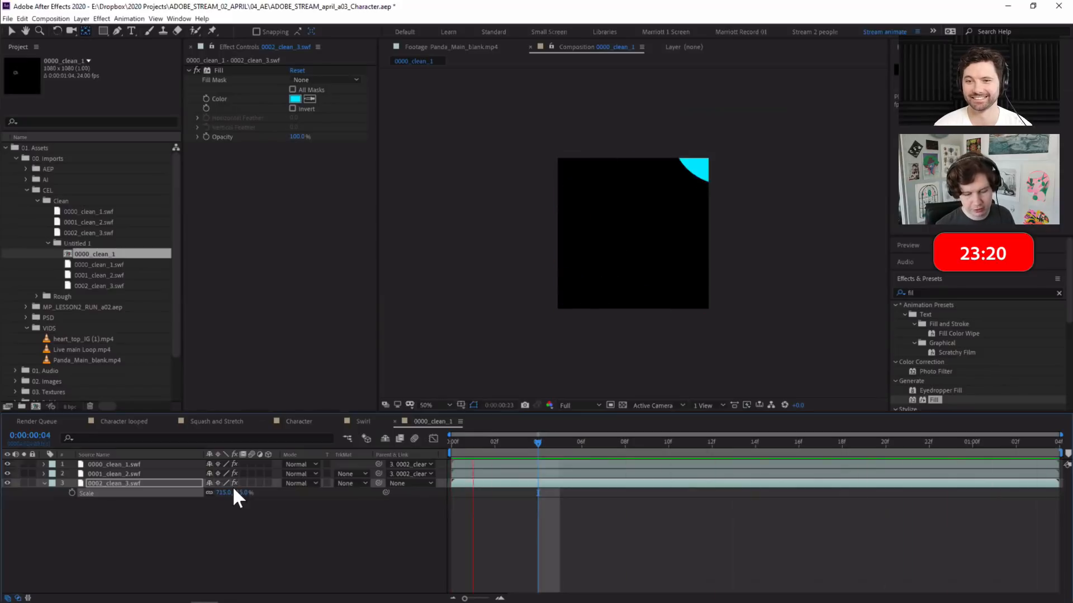
pyautogui.moveTo(549, 442); pyautogui.dragTo(578, 437)
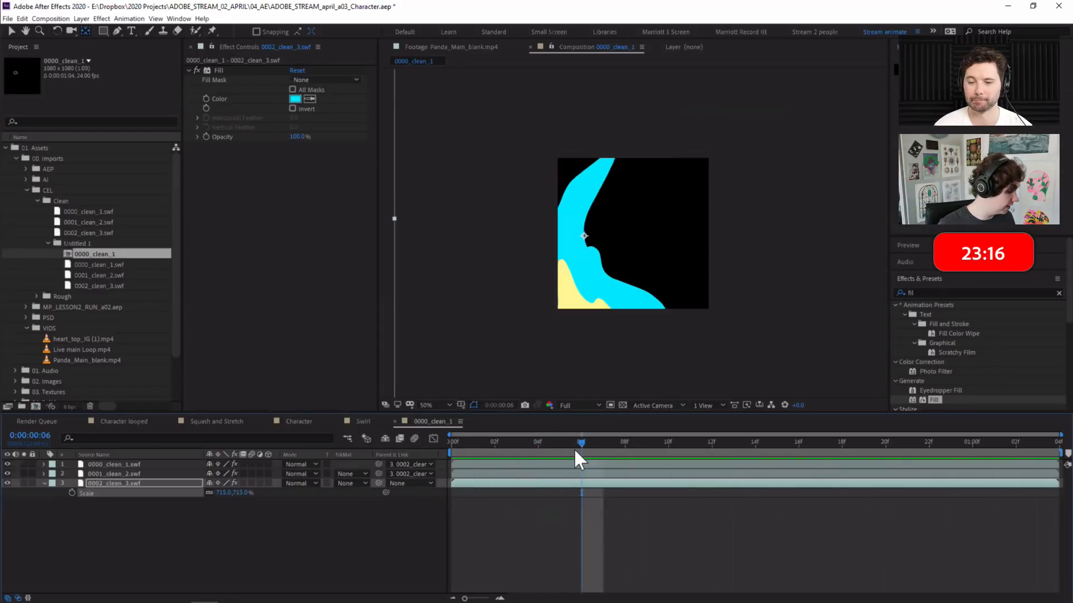
# Examine the edges of the enlarged flame shapes at frame 6 at up to 400% magnification
pyautogui.press('.')
pyautogui.press('.')
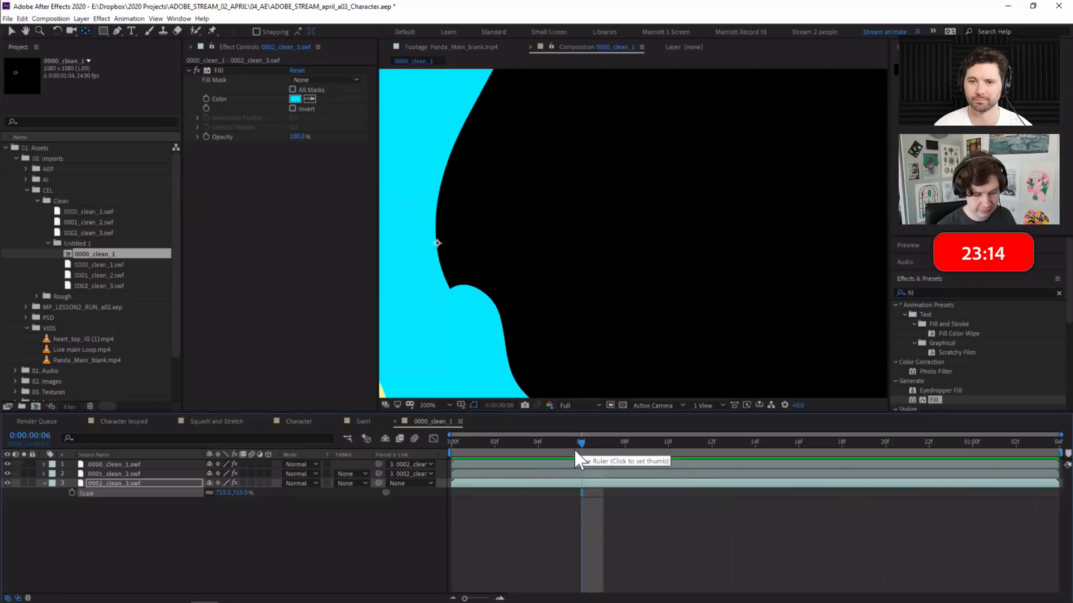
pyautogui.press(',')
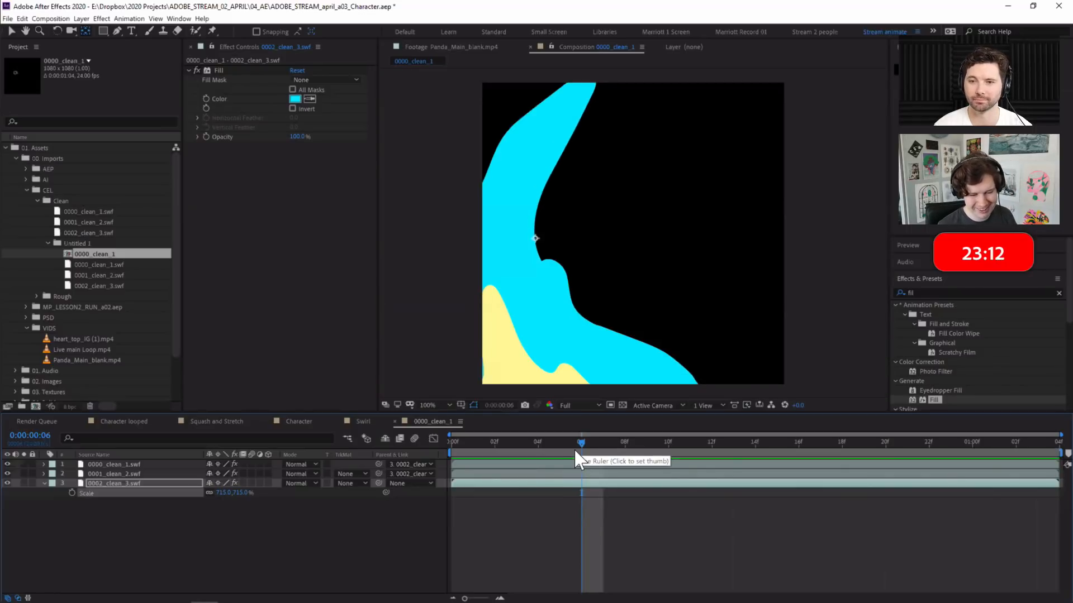
pyautogui.press('.')
pyautogui.press('.')
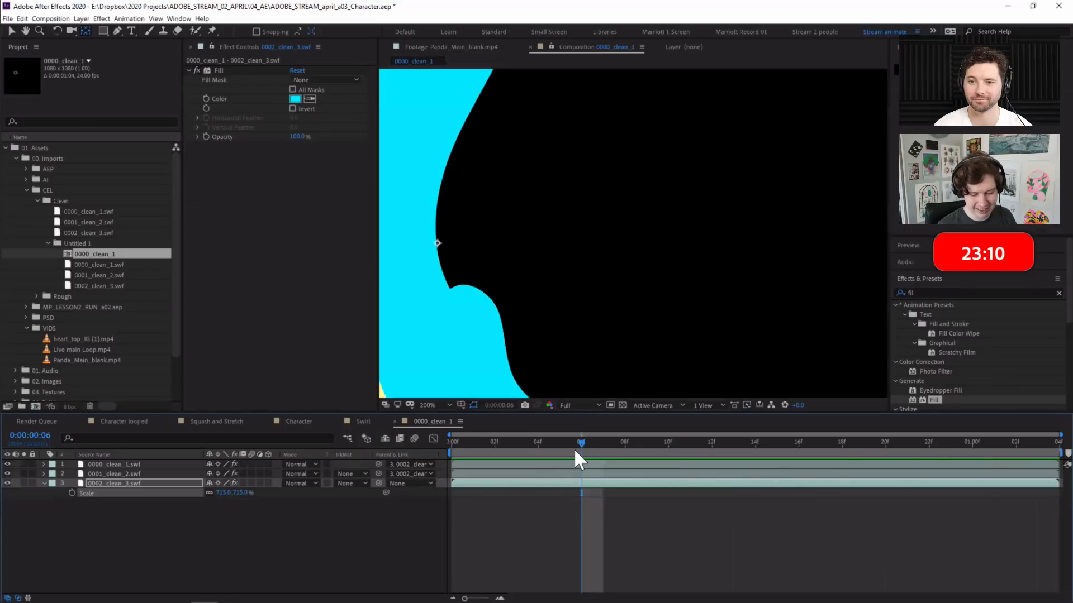
pyautogui.moveTo(511, 328); pyautogui.dragTo(805, 257)
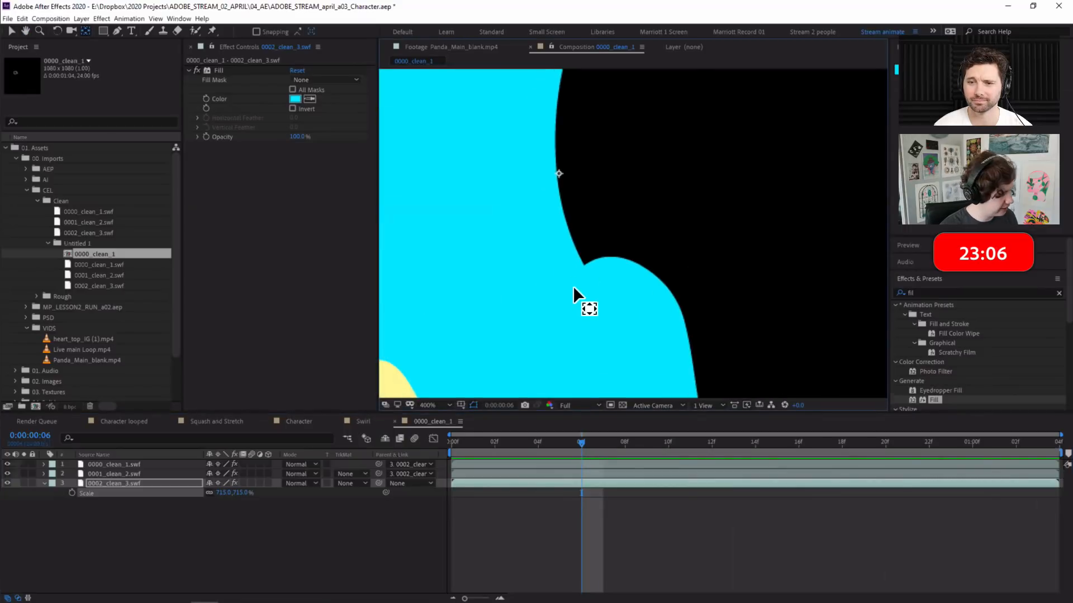
# Reset the scale of 0002_clean_3.swf to 100% and deselect the layer
pyautogui.press(',')
pyautogui.click(240, 493)
pyautogui.write('100')
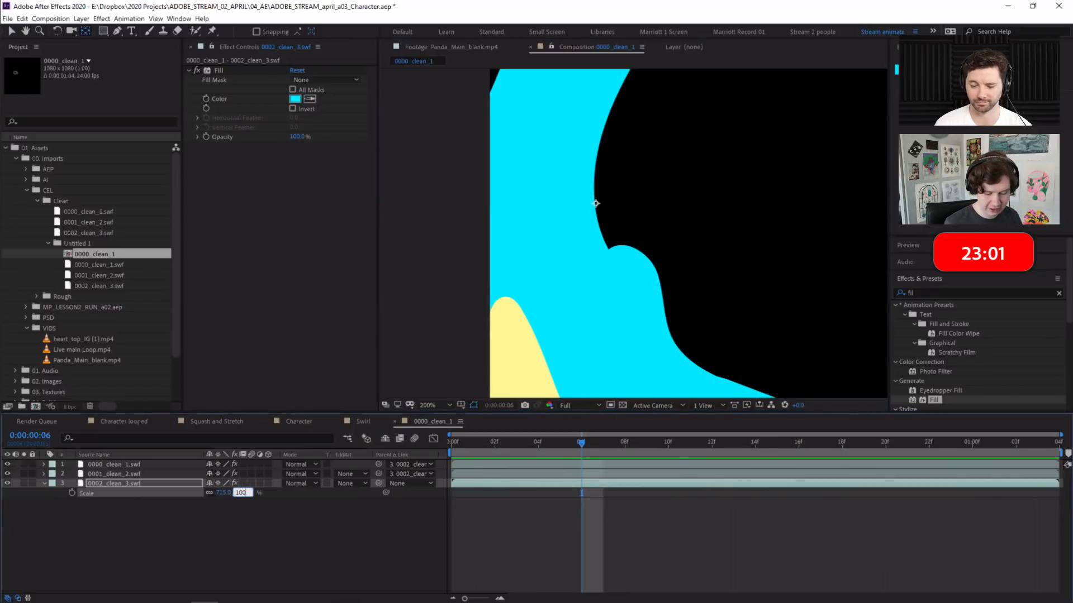
pyautogui.press('Return')
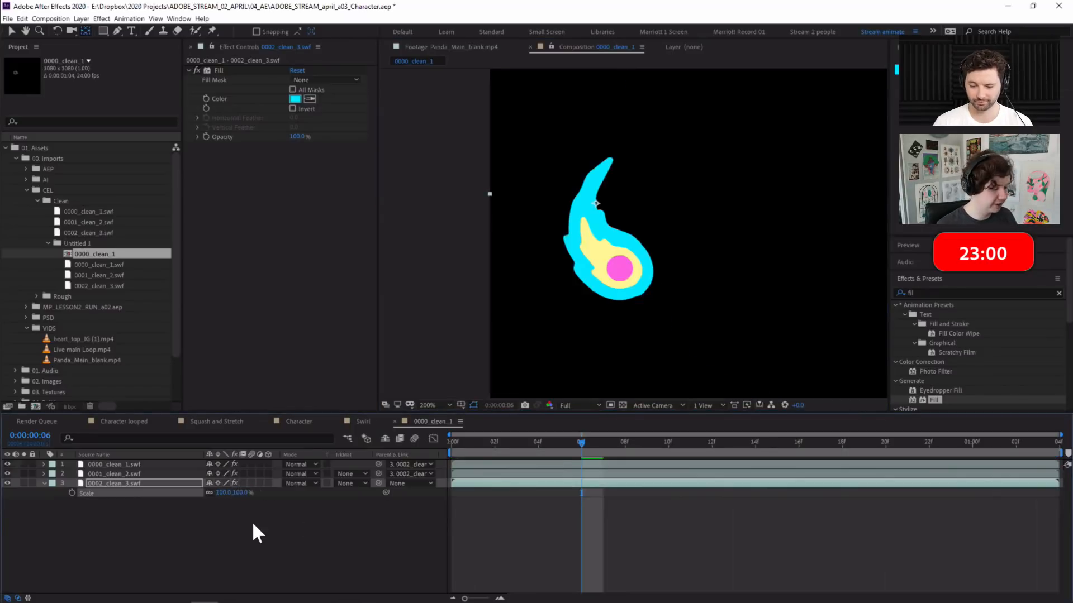
pyautogui.click(561, 525)
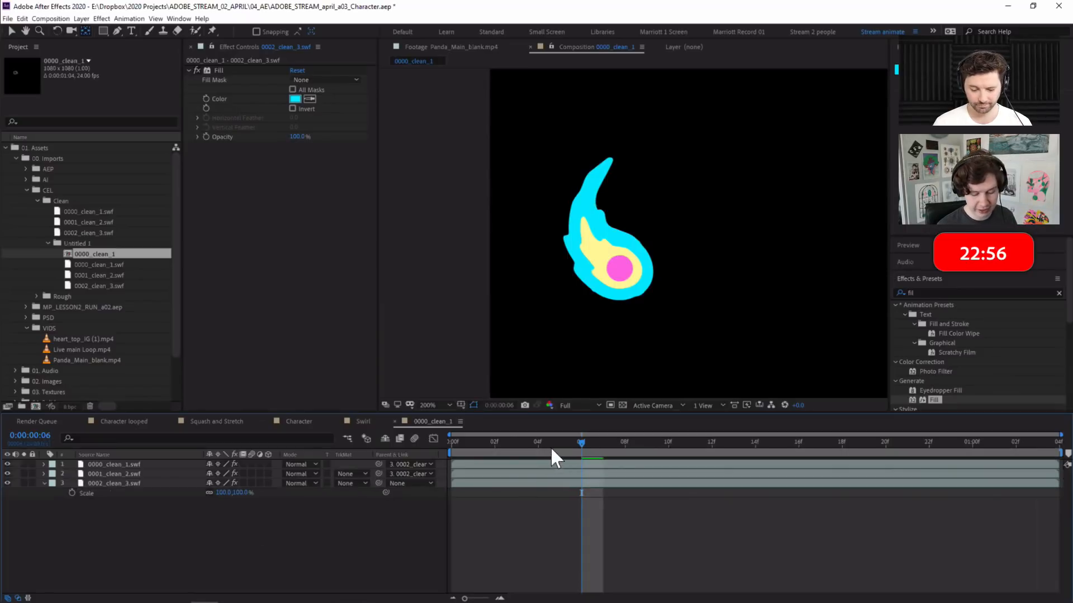
# Preview the ball animation from the first frame at its original scale and save the project
pyautogui.moveTo(549, 447); pyautogui.dragTo(411, 451)
pyautogui.press('space')
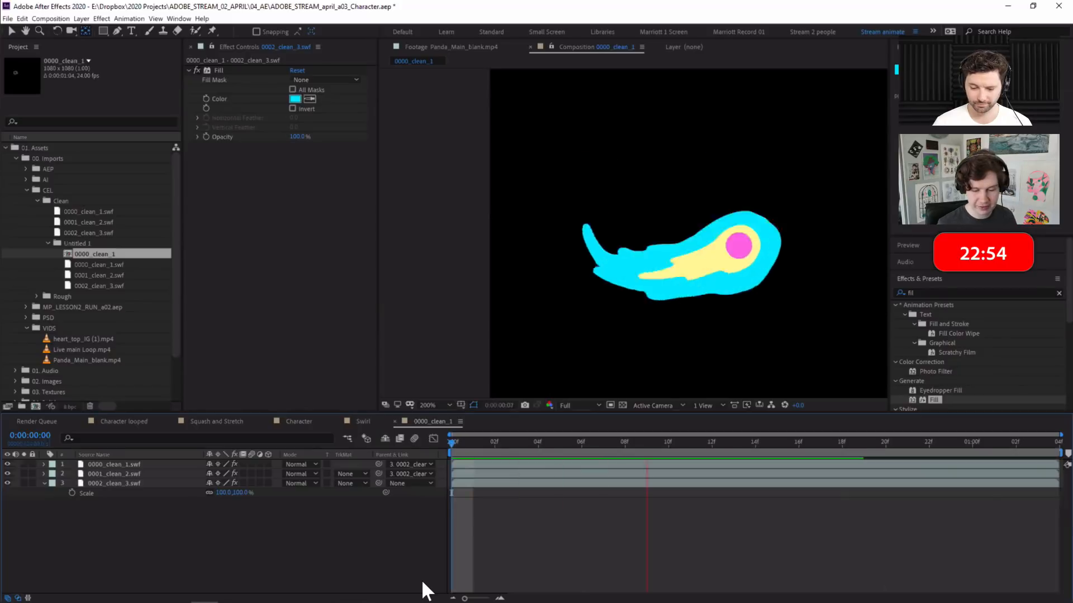
pyautogui.press('space')
pyautogui.moveTo(626, 319); pyautogui.dragTo(548, 335)
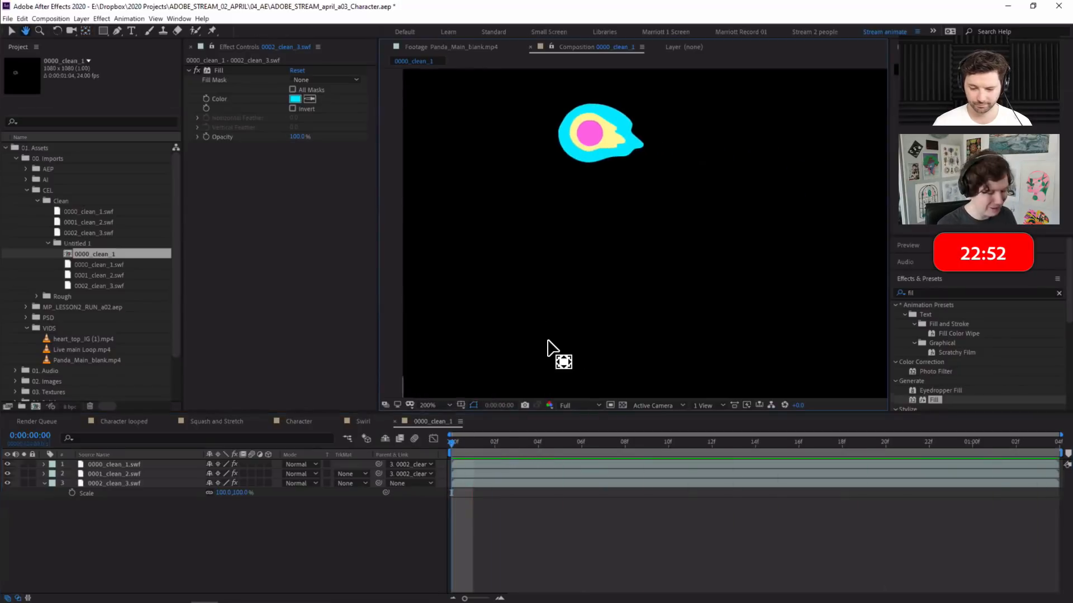
pyautogui.press('space')
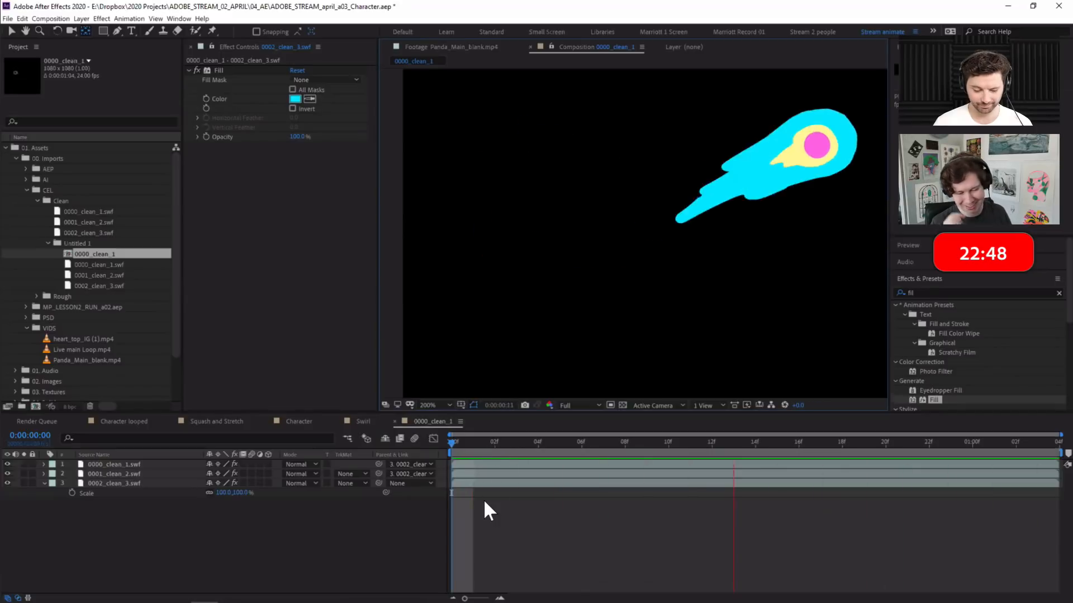
pyautogui.press('space')
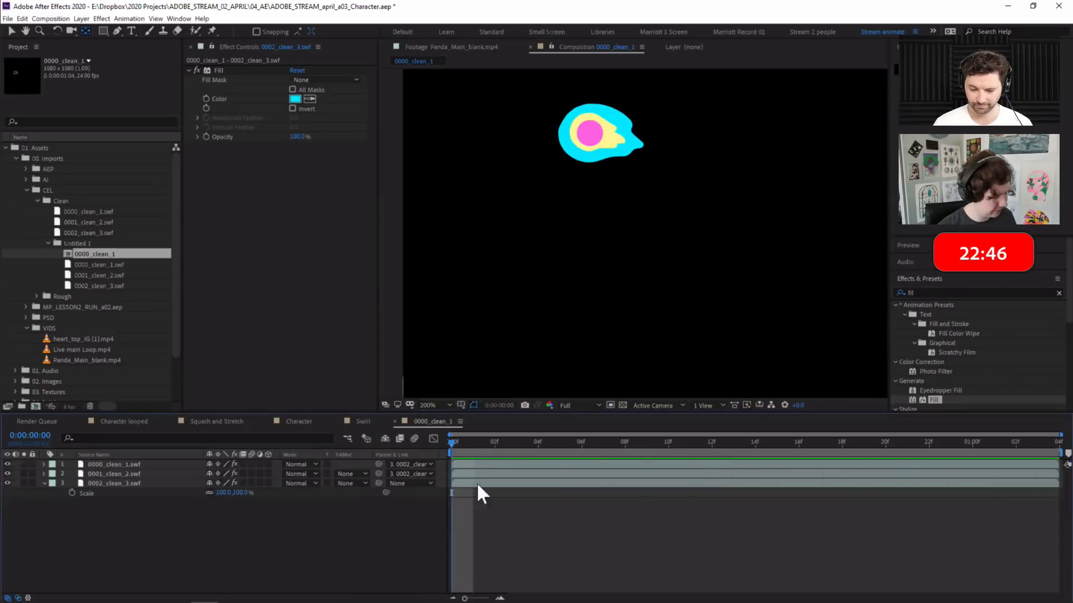
pyautogui.hotkey('ctrl', 's')
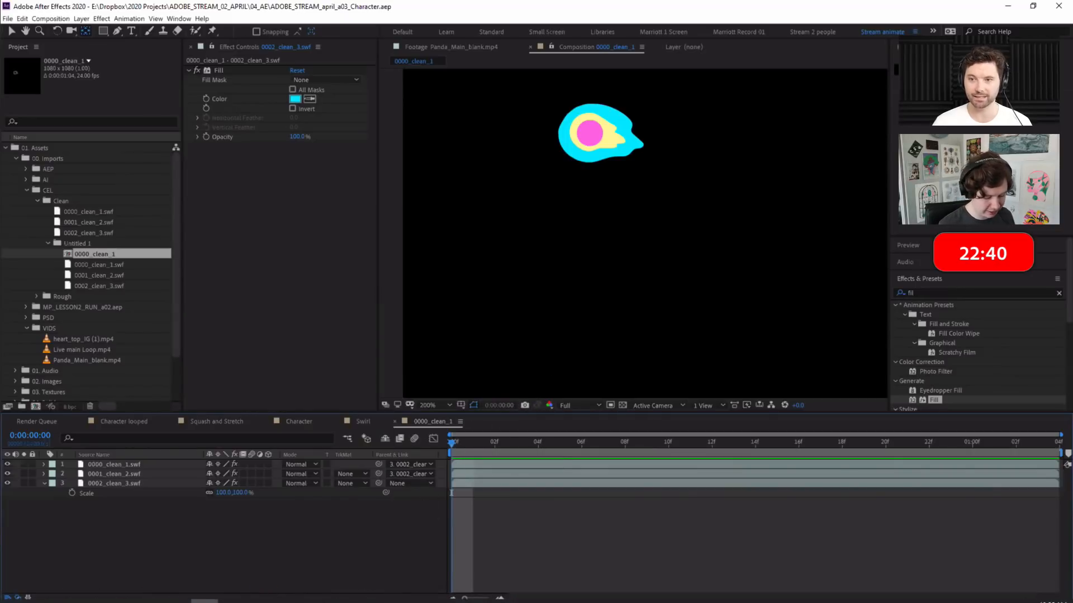
# Switch to Adobe Animate and create a new blank document
pyautogui.click(314, 599)
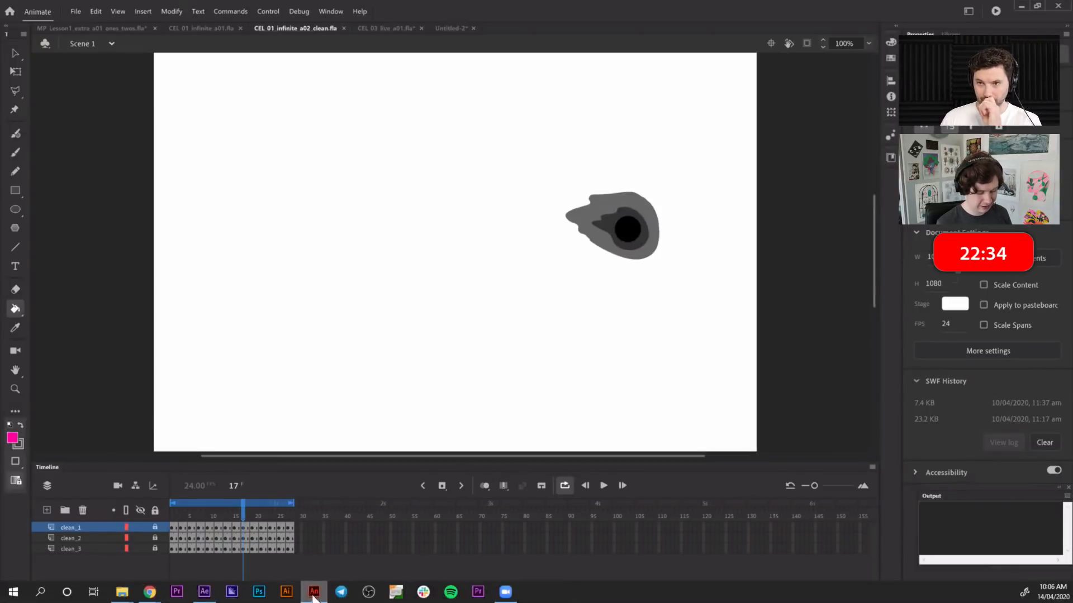
pyautogui.moveTo(206, 599)
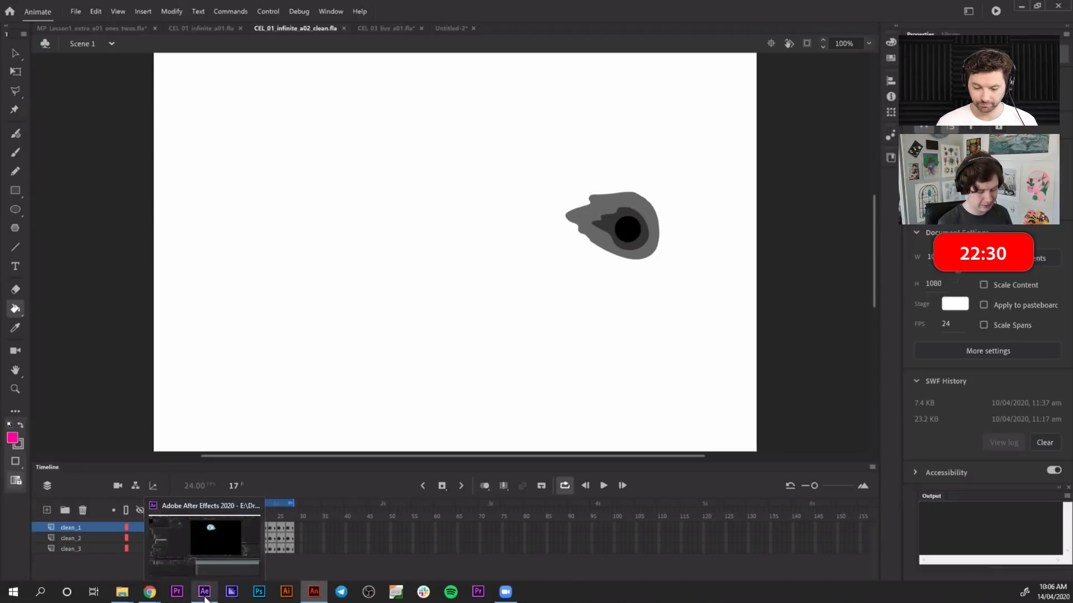
pyautogui.click(460, 29)
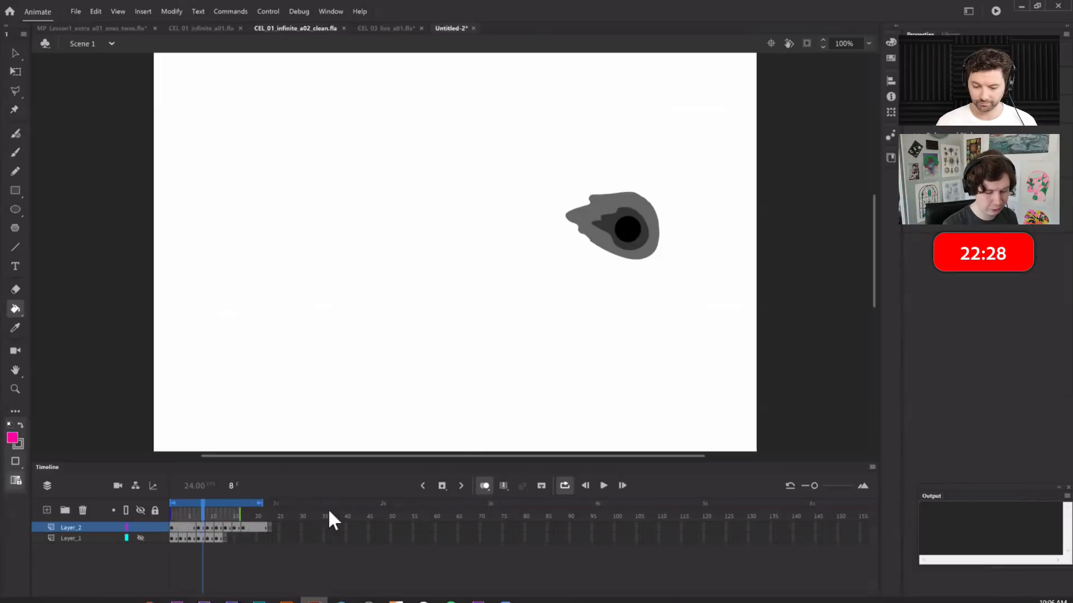
pyautogui.click(75, 12)
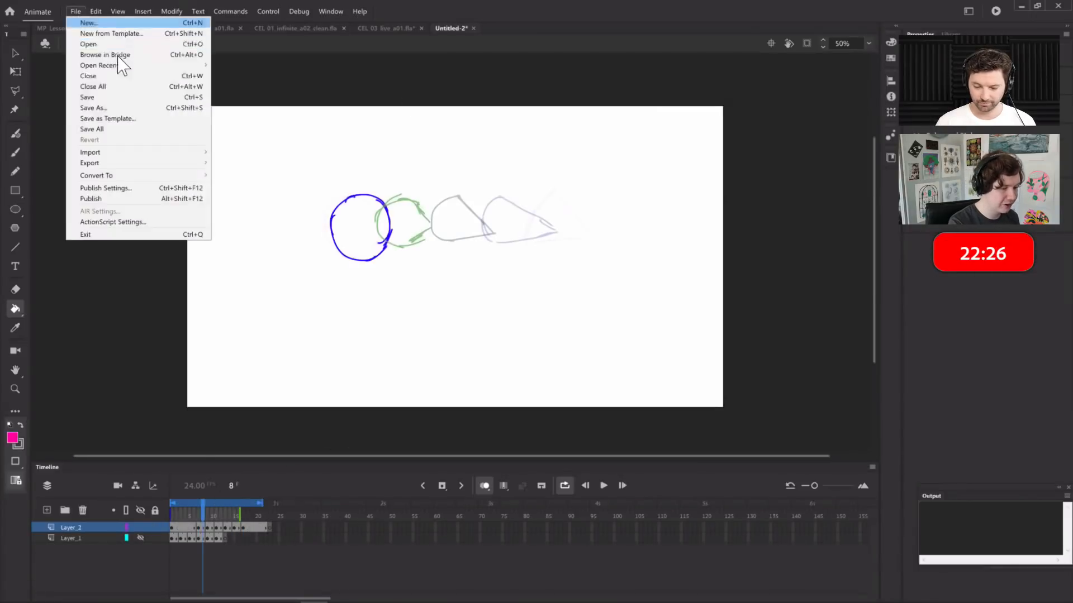
pyautogui.press('Escape')
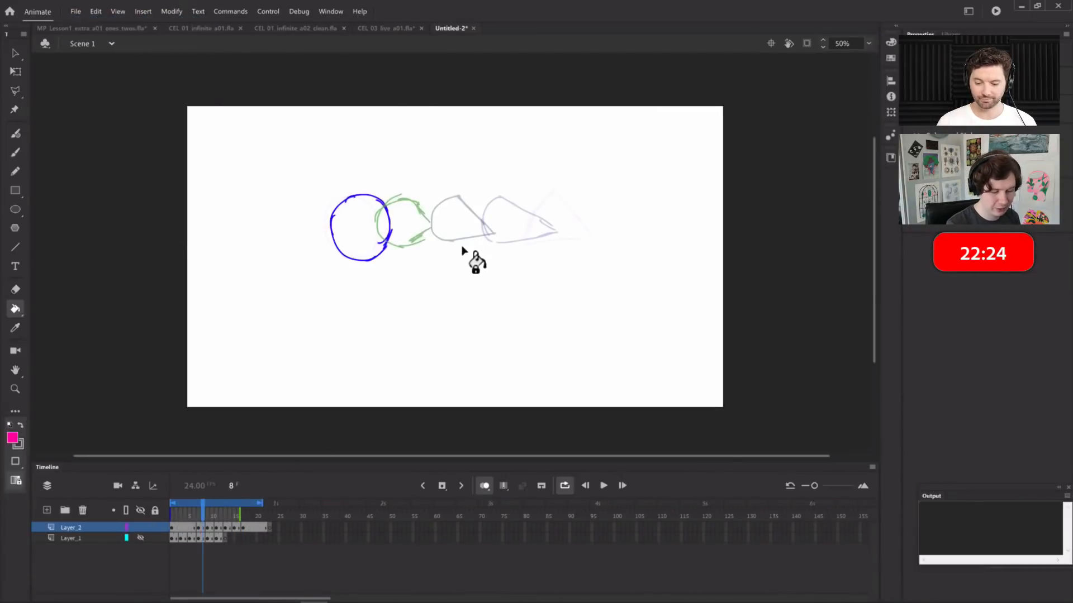
pyautogui.hotkey('ctrl', 'Return')
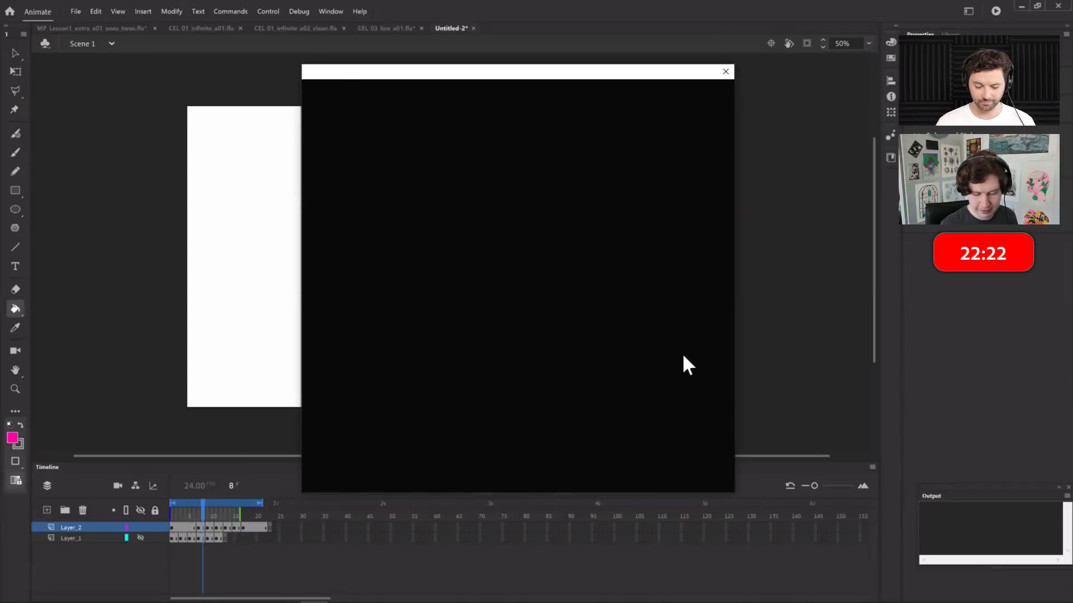
pyautogui.click(694, 374)
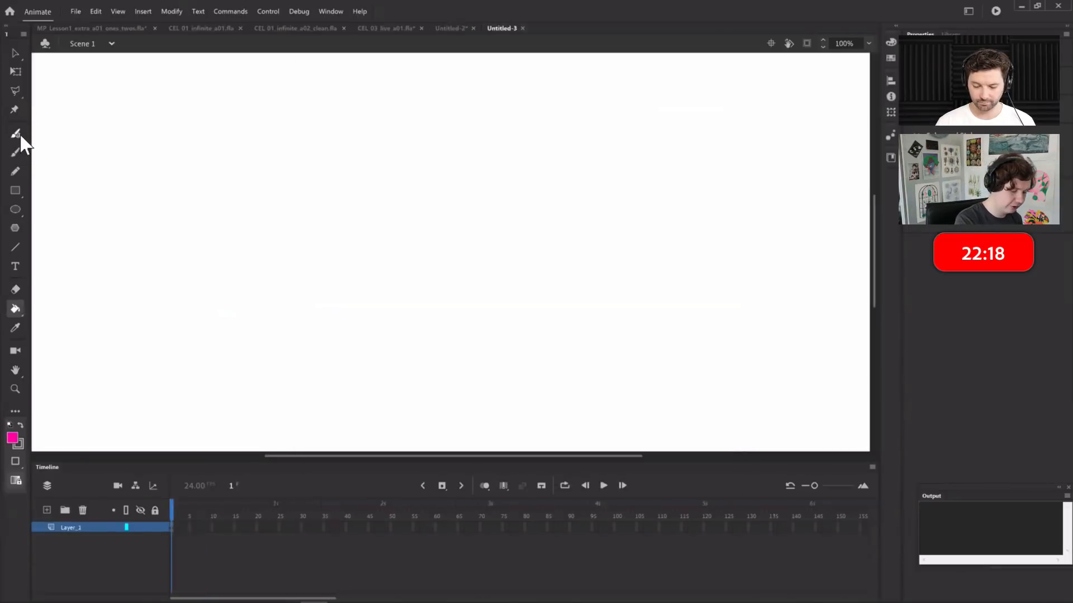
# Extend Layer_1 to about frame 27 and add a second layer above it
pyautogui.click(173, 522)
pyautogui.moveTo(185, 513); pyautogui.dragTo(289, 553)
pyautogui.click(49, 510)
pyautogui.moveTo(180, 523)
pyautogui.mouseDown()
pyautogui.moveTo(259, 517)
pyautogui.moveTo(189, 523)
pyautogui.mouseUp()
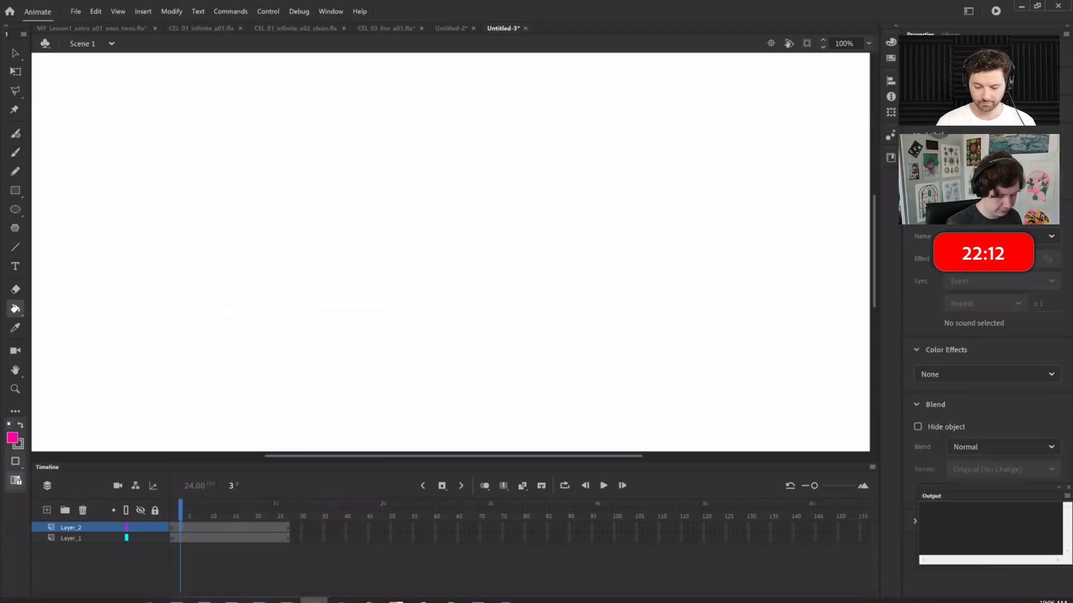
pyautogui.moveTo(204, 592)
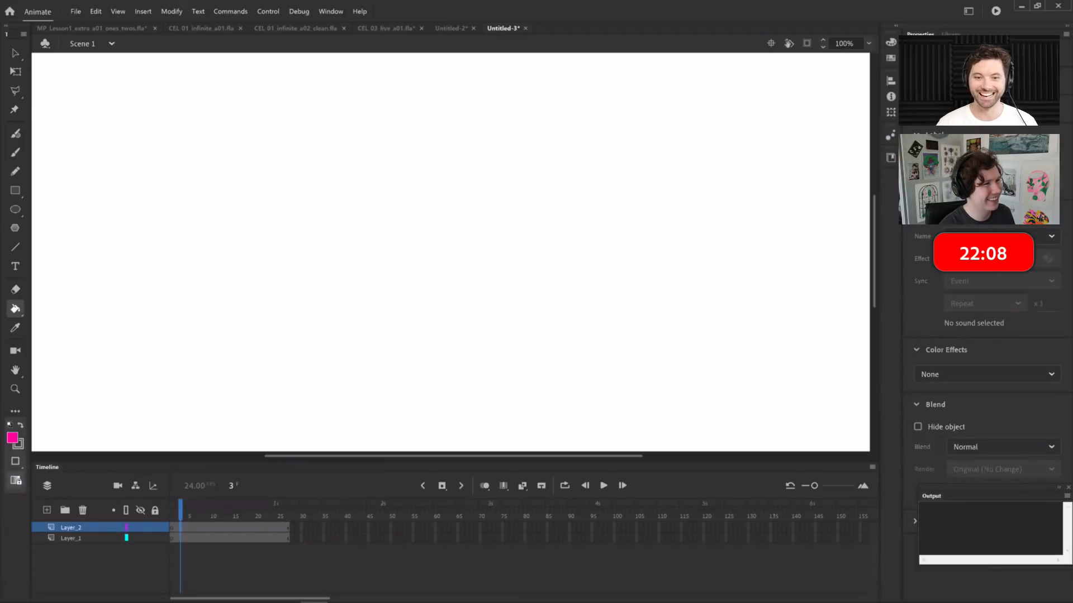
pyautogui.click(211, 526)
pyautogui.rightClick(216, 526)
pyautogui.click(221, 526)
pyautogui.rightClick(218, 526)
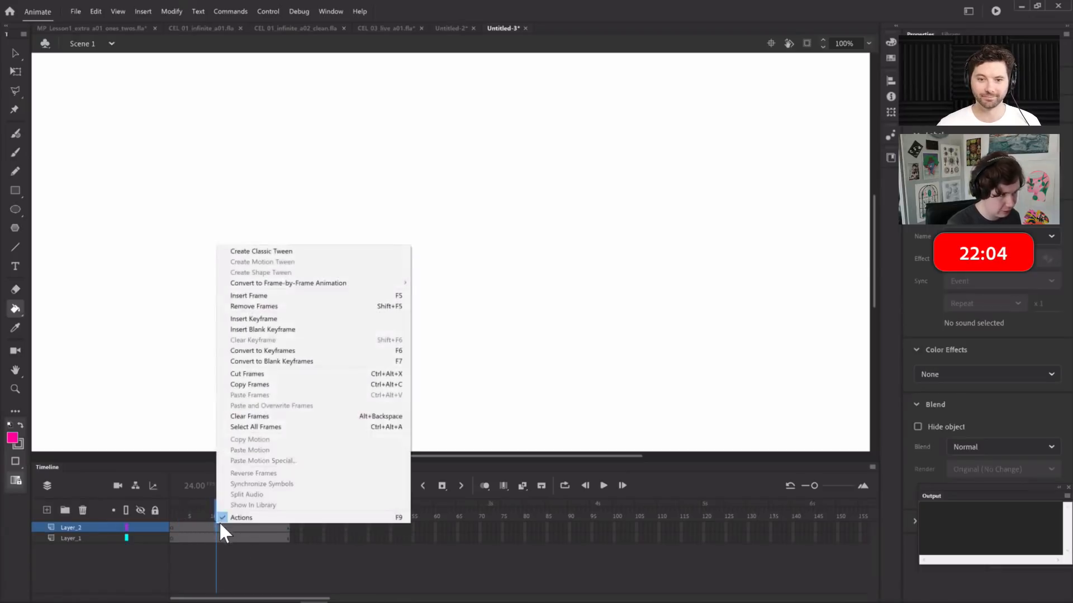
pyautogui.click(242, 518)
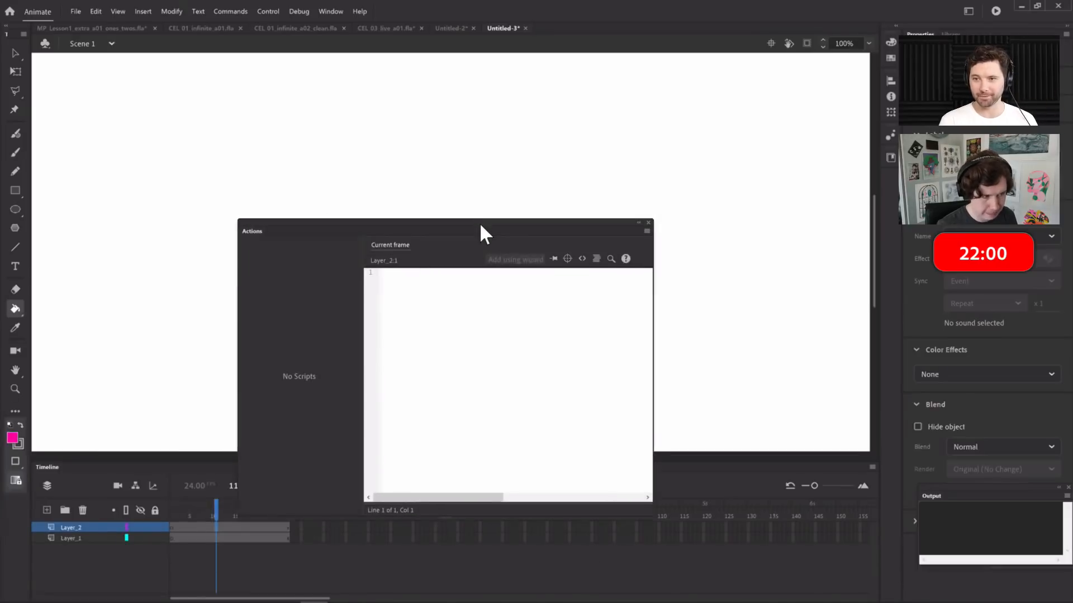
pyautogui.click(648, 223)
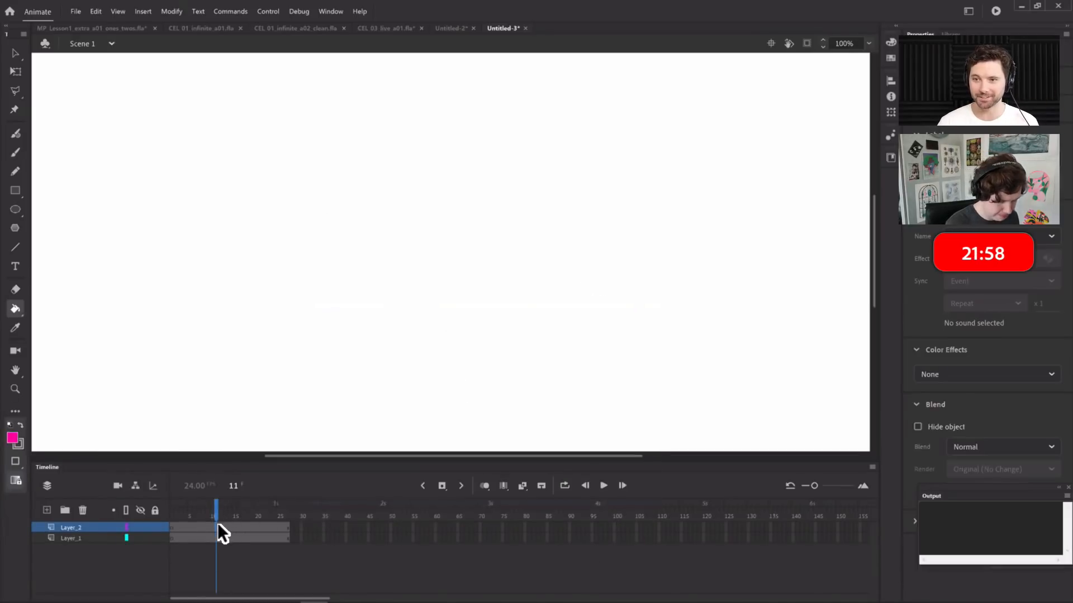
# Convert the frames of Layer_2 to frame-by-frame animation with a keyframe every other frame, and return to frame 1
pyautogui.rightClick(217, 526)
pyautogui.moveTo(407, 283)
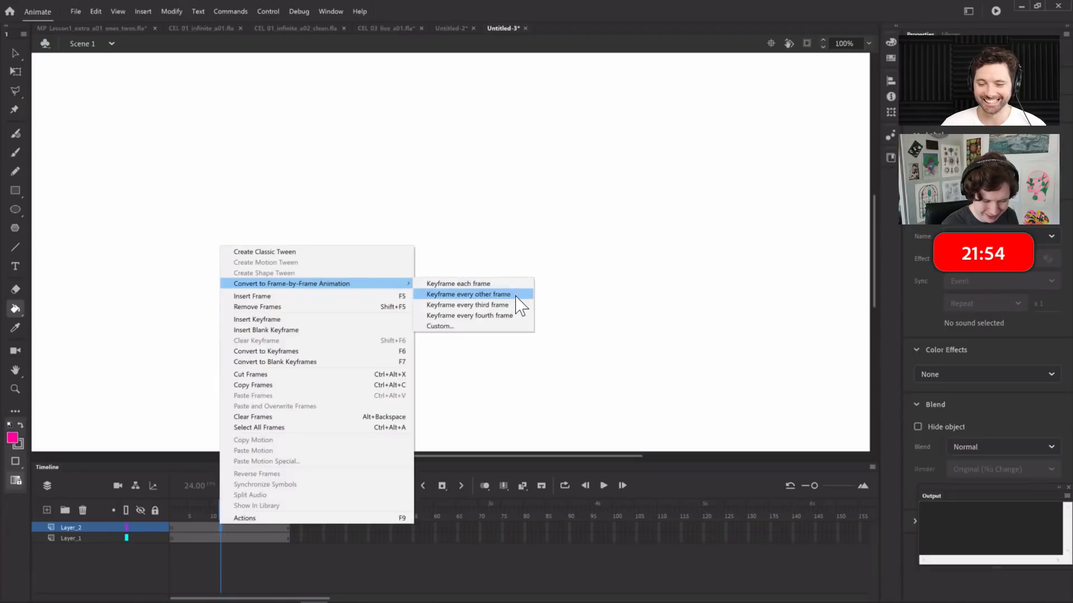
pyautogui.click(515, 296)
pyautogui.click(174, 526)
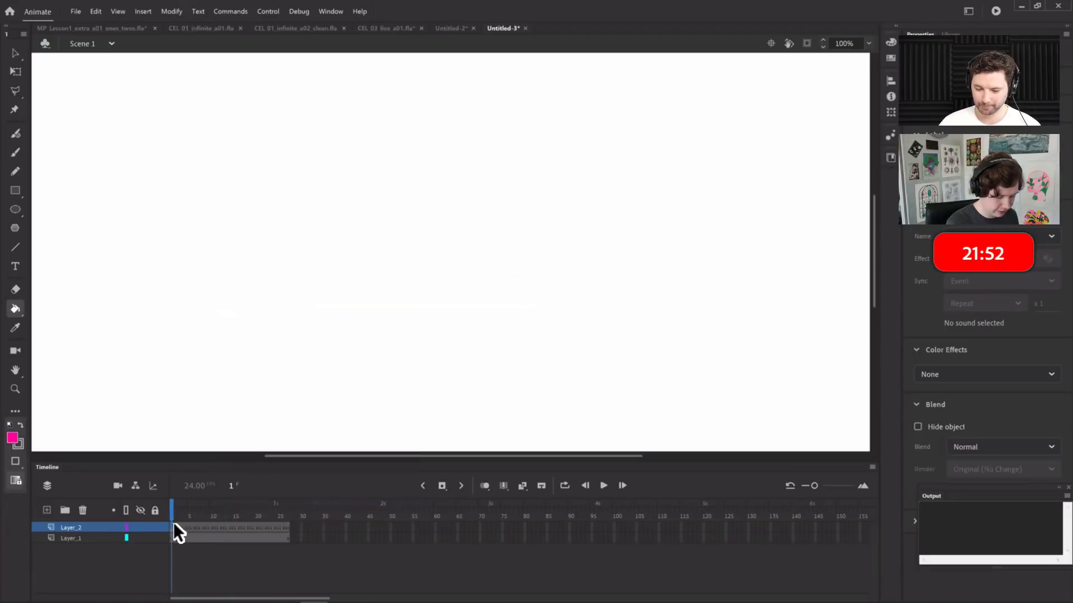
# Draw a straight horizontal pink ground line across the lower part of the stage on Layer_1 with the Brush tool
pyautogui.click(175, 537)
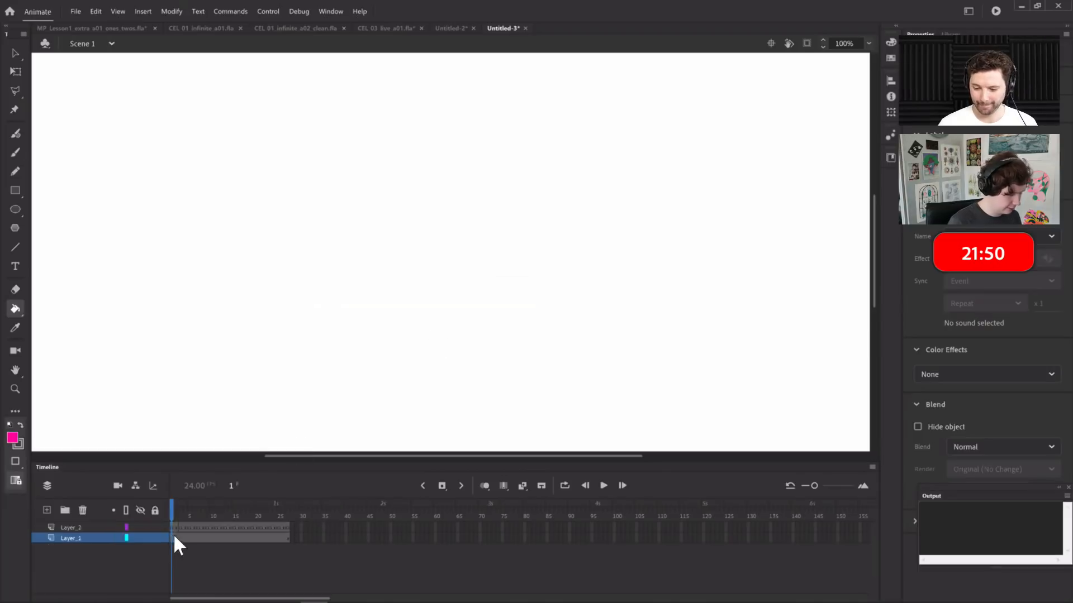
pyautogui.press('b')
pyautogui.hotkey('ctrl', '-')
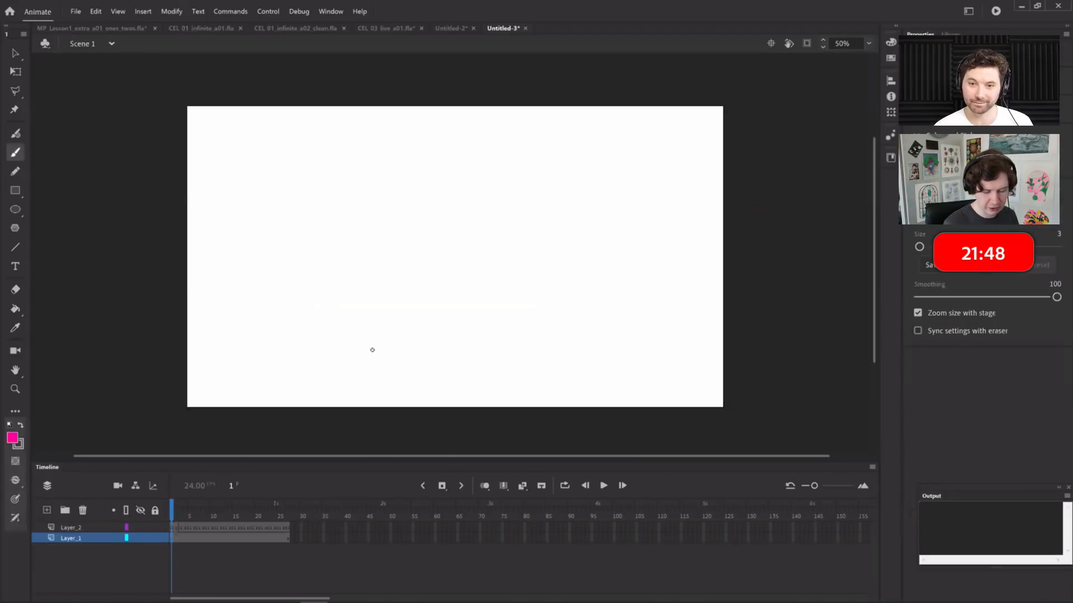
pyautogui.moveTo(342, 352); pyautogui.dragTo(632, 353)
# Set the brush size to 5 and draw a pink circle above the ground line on frame 1 of Layer_2
pyautogui.click(179, 527)
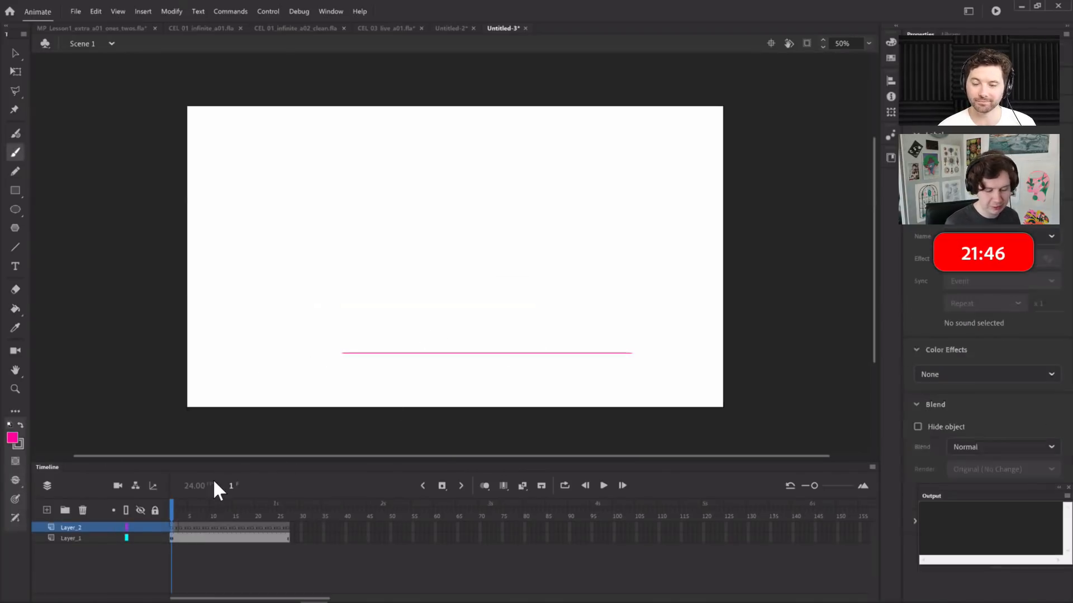
pyautogui.moveTo(465, 199); pyautogui.dragTo(498, 190)
pyautogui.hotkey('ctrl', 'z')
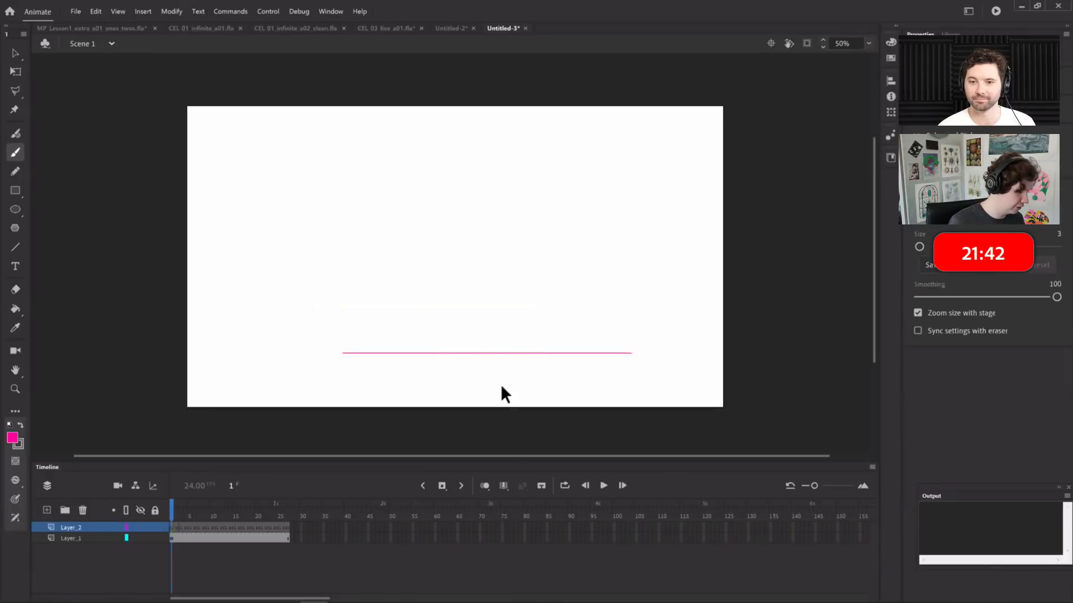
pyautogui.hotkey('ctrl', '=')
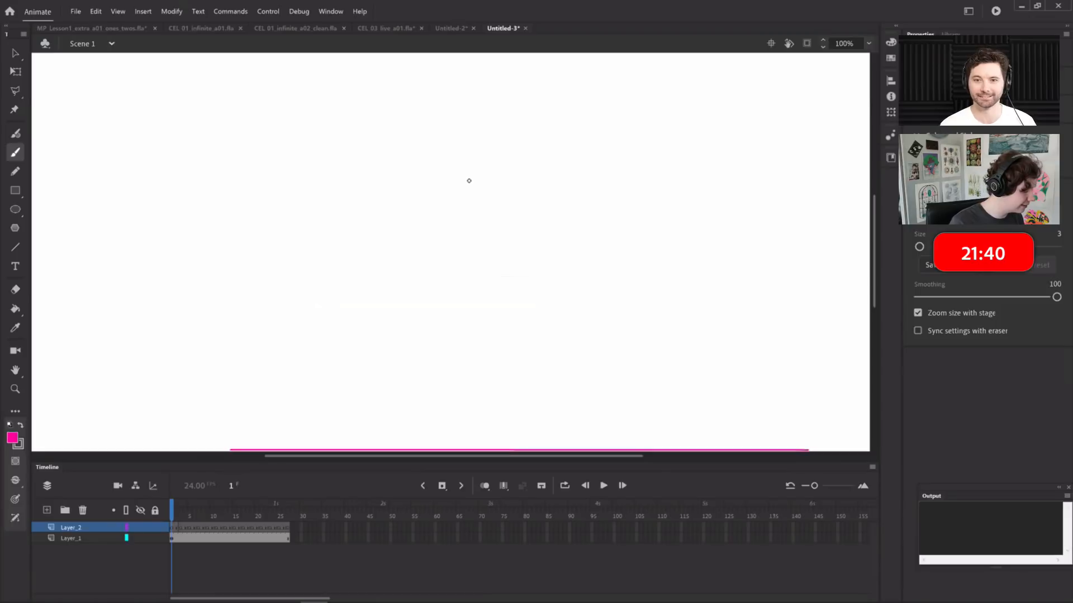
pyautogui.hotkey('ctrl', '-')
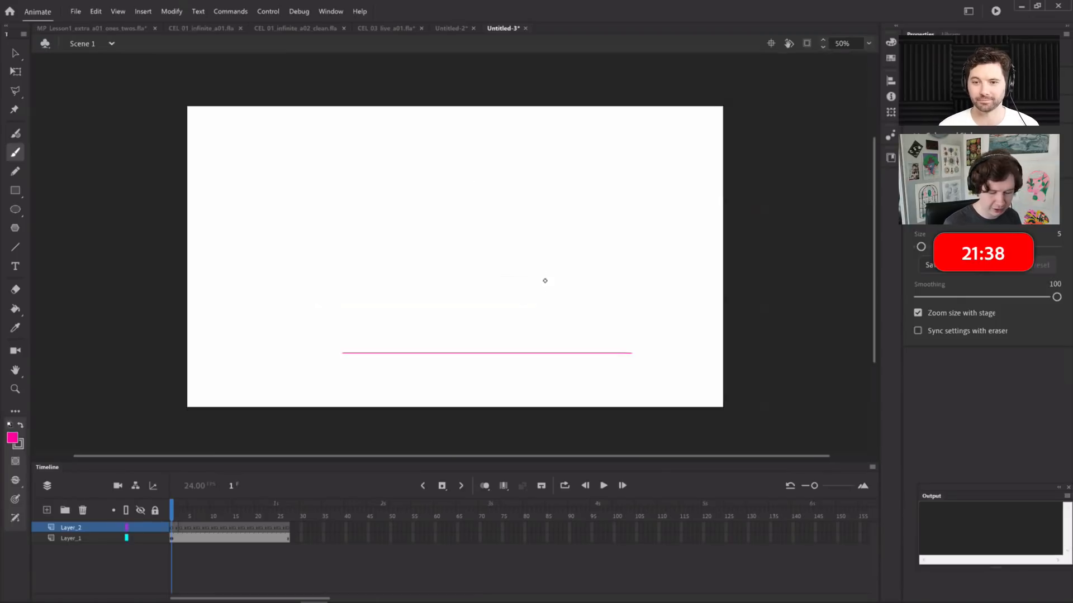
pyautogui.moveTo(466, 181)
pyautogui.mouseDown()
pyautogui.moveTo(431, 199)
pyautogui.moveTo(463, 181)
pyautogui.mouseUp()
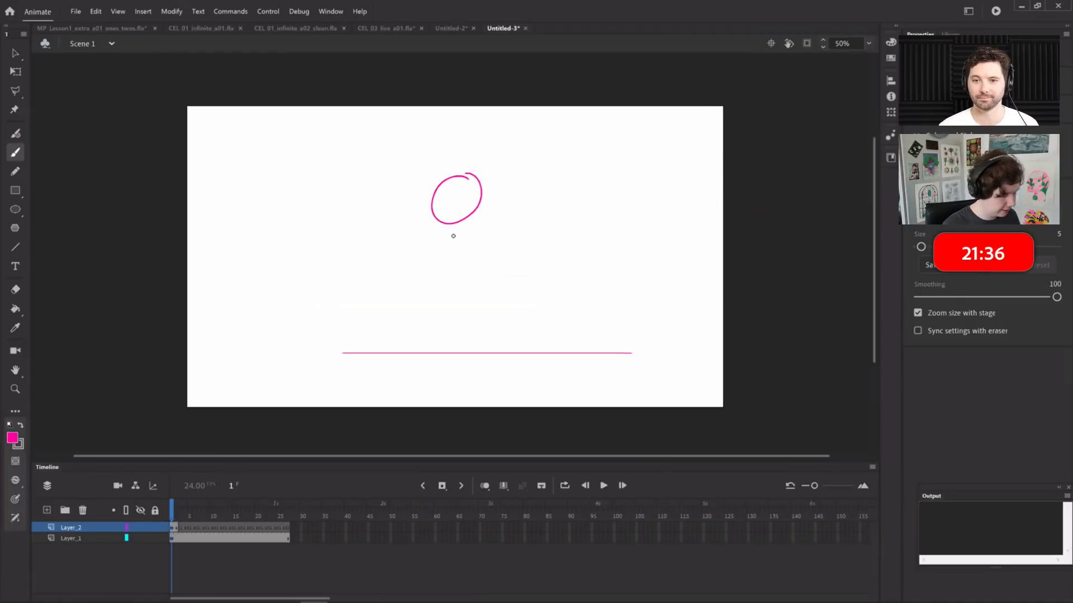
# Turn on onion skinning and draw the ball slightly lower on frame 3 of Layer_2, replacing the first attempt
pyautogui.press('.')
pyautogui.press('.')
pyautogui.moveTo(450, 185); pyautogui.dragTo(462, 185)
pyautogui.click(481, 485)
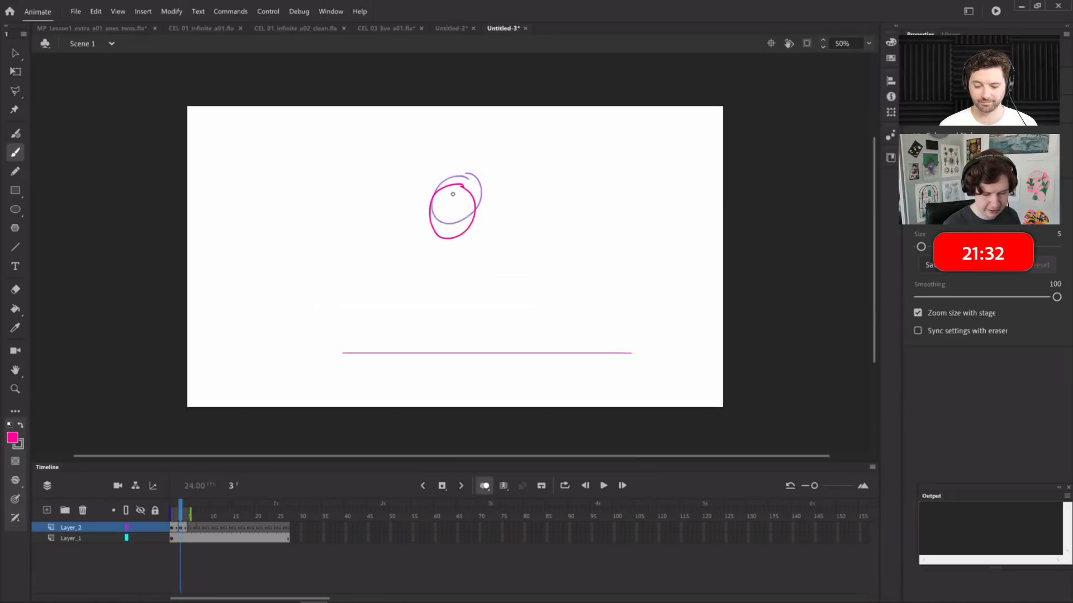
pyautogui.hotkey('ctrl', 'z')
pyautogui.moveTo(463, 185)
pyautogui.mouseDown()
pyautogui.moveTo(432, 225)
pyautogui.moveTo(476, 195)
pyautogui.mouseUp()
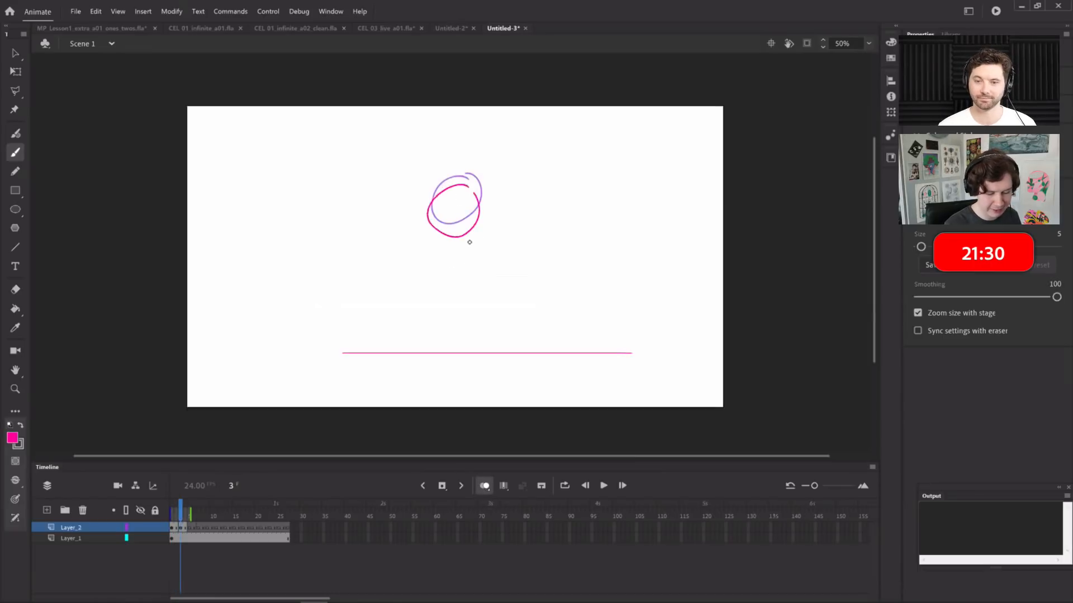
# Draw the falling ball stretched vertically on frame 5 and as a taller ellipse touching the ground line on frame 7 of Layer_2
pyautogui.press('.')
pyautogui.press('.')
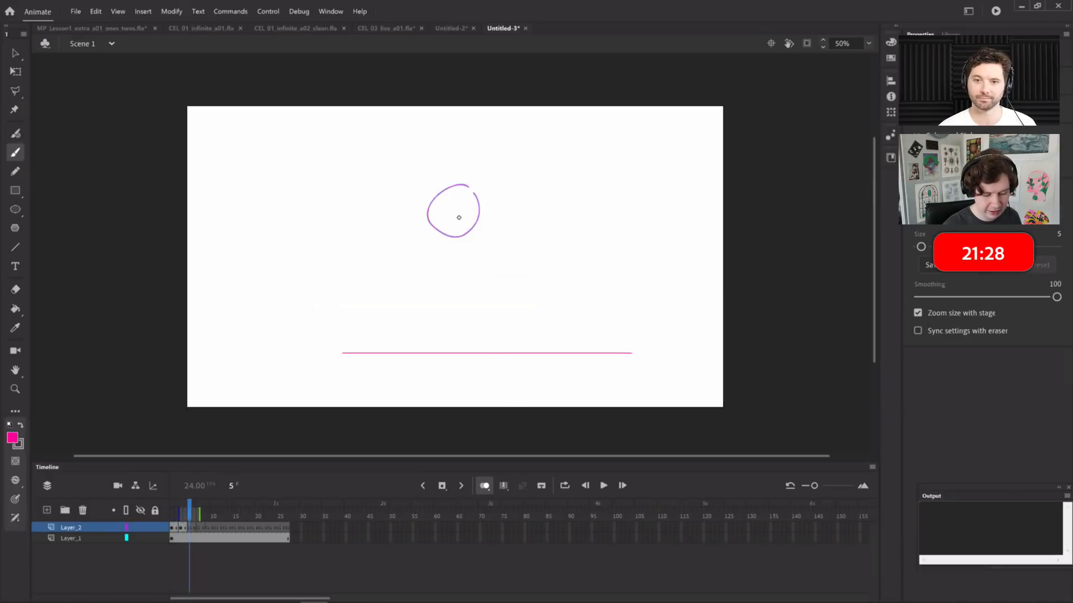
pyautogui.moveTo(454, 212)
pyautogui.mouseDown()
pyautogui.moveTo(444, 271)
pyautogui.moveTo(470, 246)
pyautogui.moveTo(441, 354)
pyautogui.mouseUp()
pyautogui.press('.')
pyautogui.press('.')
pyautogui.moveTo(447, 271)
pyautogui.mouseDown()
pyautogui.moveTo(459, 346)
pyautogui.moveTo(463, 305)
pyautogui.mouseUp()
# Draw the ball squashed into a wide flat ellipse on the ground line on frames 9 and 11 of Layer_2
pyautogui.press('.')
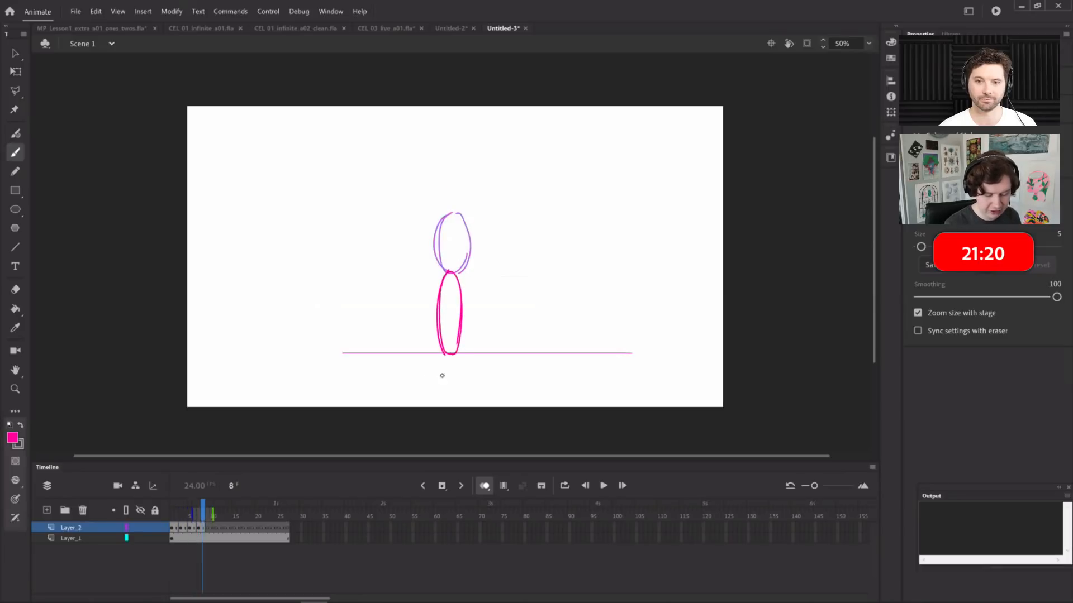
pyautogui.press('.')
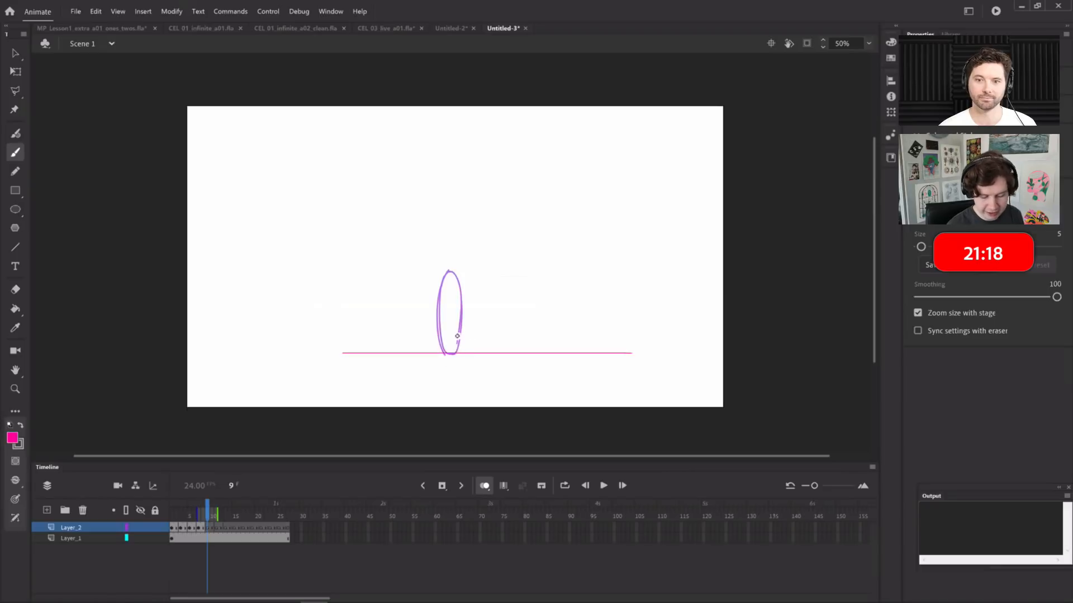
pyautogui.moveTo(465, 328)
pyautogui.mouseDown()
pyautogui.moveTo(433, 349)
pyautogui.moveTo(456, 330)
pyautogui.moveTo(412, 338)
pyautogui.moveTo(485, 337)
pyautogui.moveTo(442, 349)
pyautogui.moveTo(485, 333)
pyautogui.moveTo(466, 356)
pyautogui.moveTo(489, 340)
pyautogui.moveTo(404, 344)
pyautogui.moveTo(477, 352)
pyautogui.mouseUp()
pyautogui.press('.')
pyautogui.press('.')
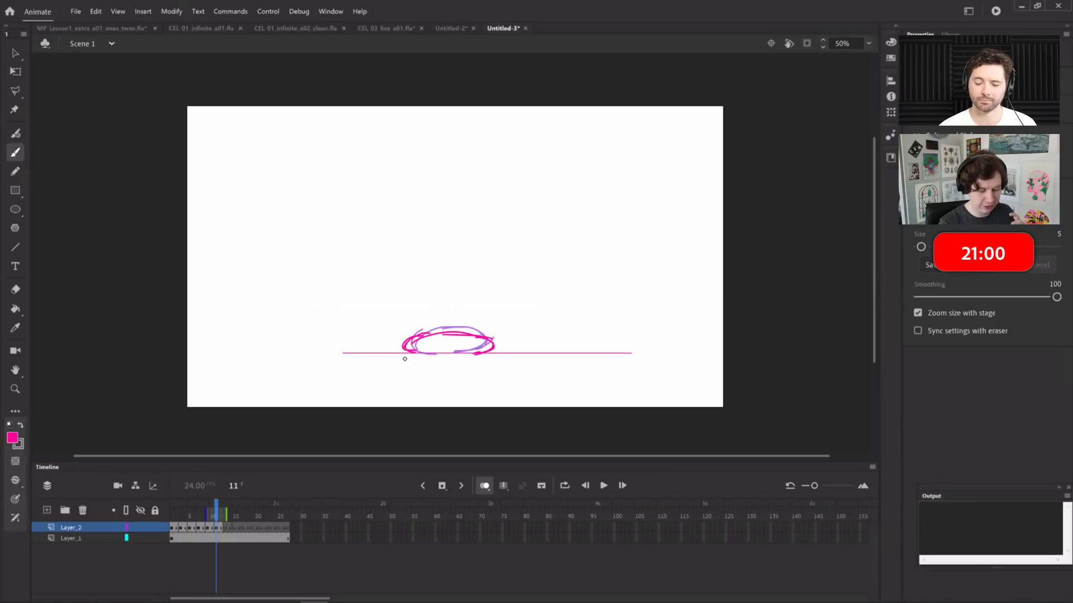
# Draw the flattest squash on frame 13 and a recovering dome on frame 15 of Layer_2, and extend the onion skin range back to frame 1
pyautogui.click(225, 526)
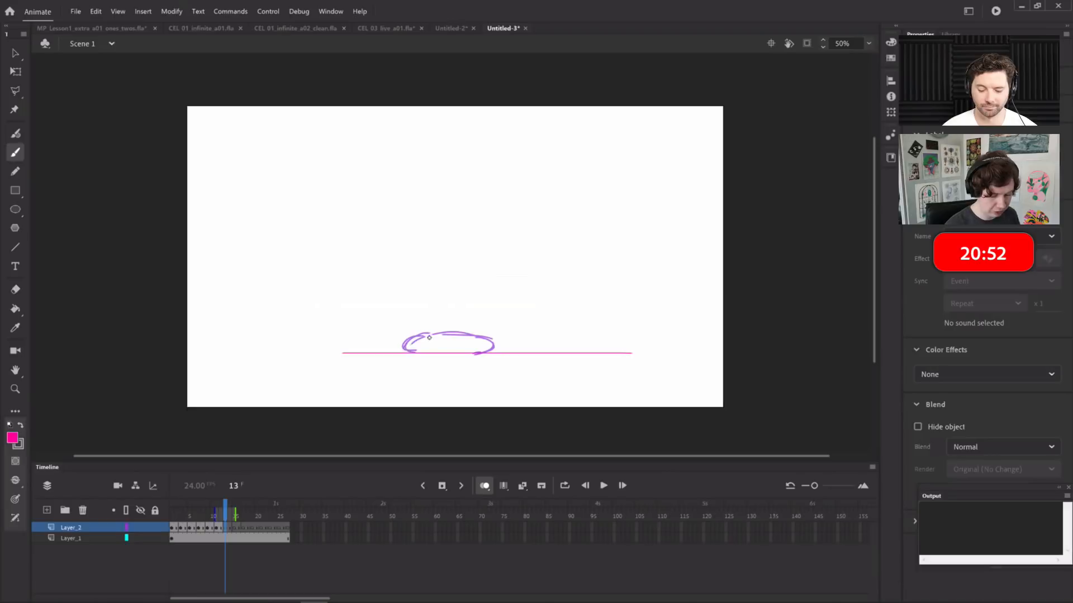
pyautogui.moveTo(396, 352)
pyautogui.mouseDown()
pyautogui.moveTo(473, 339)
pyautogui.moveTo(496, 348)
pyautogui.mouseUp()
pyautogui.moveTo(406, 343)
pyautogui.mouseDown()
pyautogui.moveTo(397, 354)
pyautogui.moveTo(444, 323)
pyautogui.moveTo(485, 349)
pyautogui.mouseUp()
pyautogui.press('.')
pyautogui.press('.')
pyautogui.moveTo(224, 510); pyautogui.dragTo(176, 510)
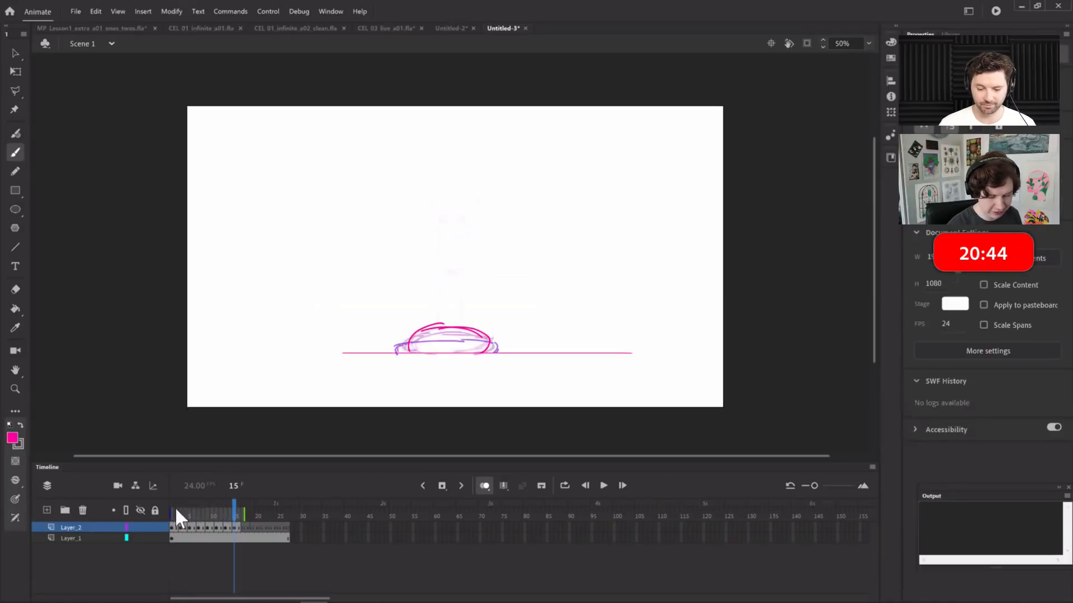
# Draw the ball rebounding as a vertical ellipse on frame 17 and higher up as a shorter ellipse on frame 19 of Layer_2
pyautogui.press('.')
pyautogui.press('.')
pyautogui.moveTo(452, 267)
pyautogui.mouseDown()
pyautogui.moveTo(467, 310)
pyautogui.moveTo(452, 329)
pyautogui.mouseUp()
pyautogui.press('.')
pyautogui.press('.')
pyautogui.moveTo(450, 207); pyautogui.dragTo(471, 245)
# Draw the rounder ball near its starting height on frames 21 and 23 of Layer_2, keeping the earlier frames in the onion skin range
pyautogui.press('.')
pyautogui.press('.')
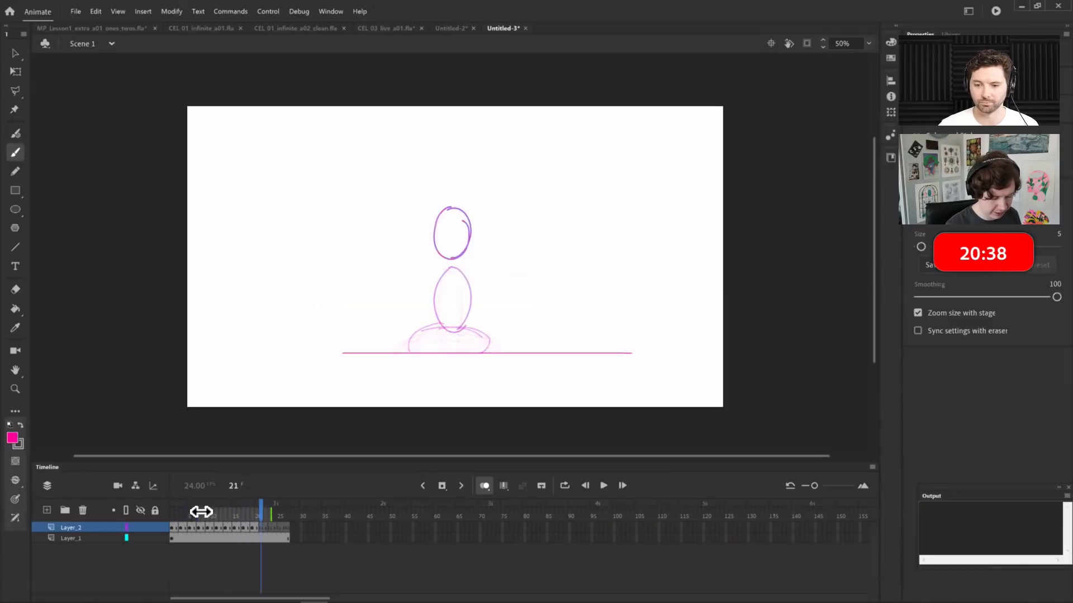
pyautogui.moveTo(196, 514); pyautogui.dragTo(166, 515)
pyautogui.moveTo(444, 233)
pyautogui.mouseDown()
pyautogui.moveTo(458, 194)
pyautogui.moveTo(441, 188)
pyautogui.moveTo(469, 203)
pyautogui.mouseUp()
pyautogui.press('.')
pyautogui.press('.')
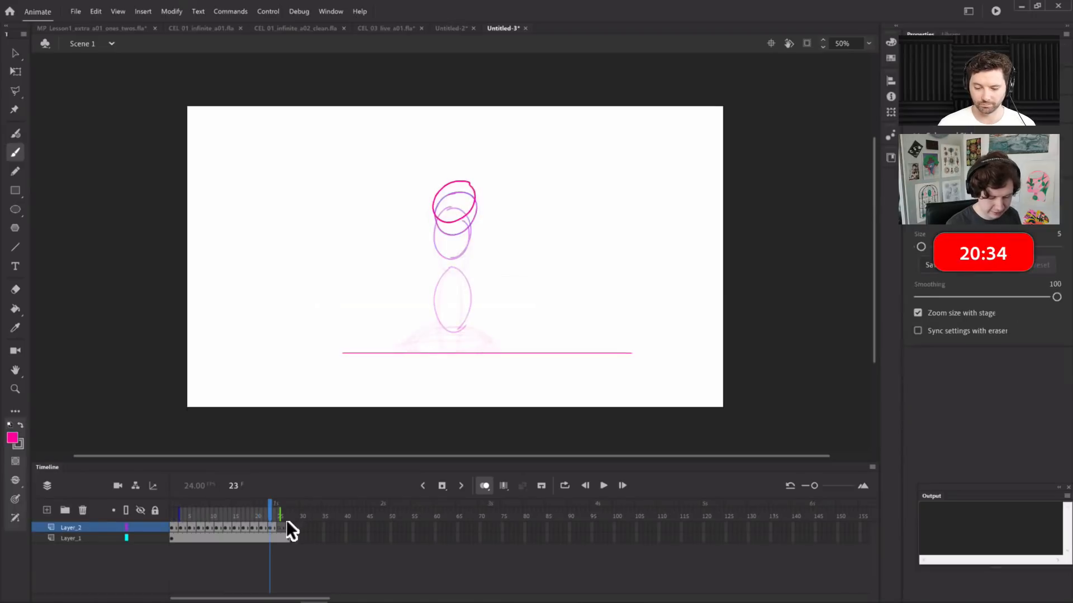
# Turn on loop playback with the range starting at frame 1, play the bounce animation, and return to frame 1
pyautogui.click(564, 486)
pyautogui.moveTo(261, 503); pyautogui.dragTo(171, 503)
pyautogui.press('Return')
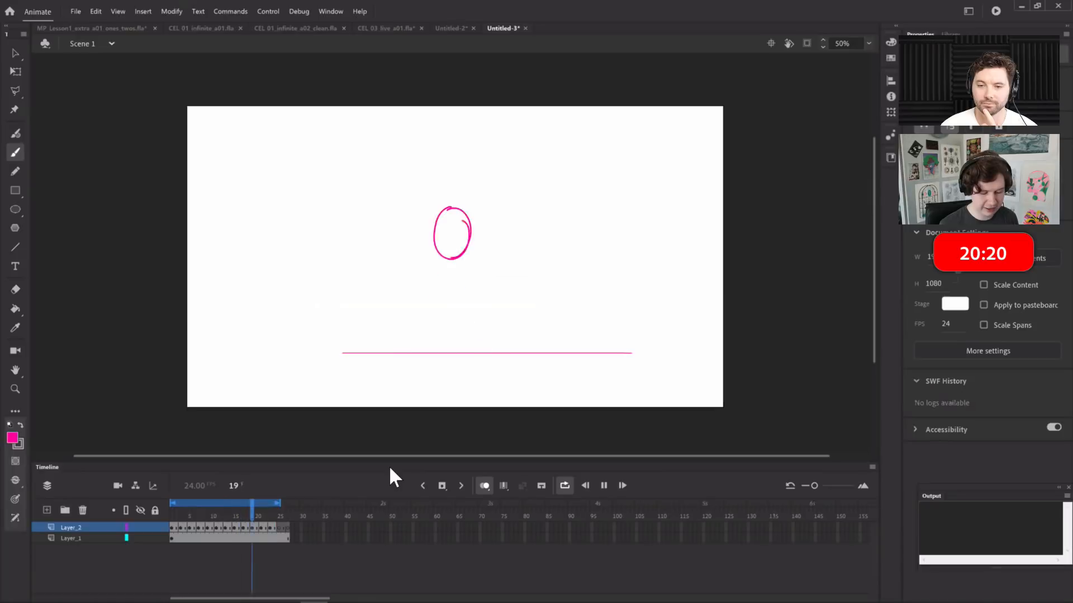
pyautogui.click(172, 515)
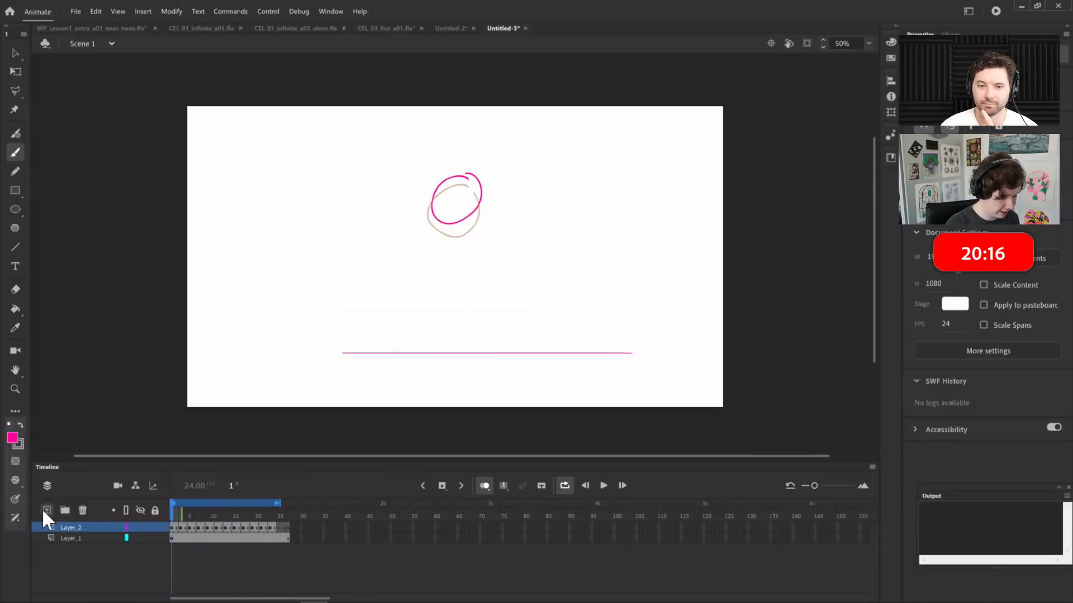
# Add a new layer above Layer_2, convert its frames to frame-by-frame animation with a keyframe every other frame, and return to frame 1
pyautogui.click(47, 510)
pyautogui.moveTo(178, 528); pyautogui.dragTo(278, 525)
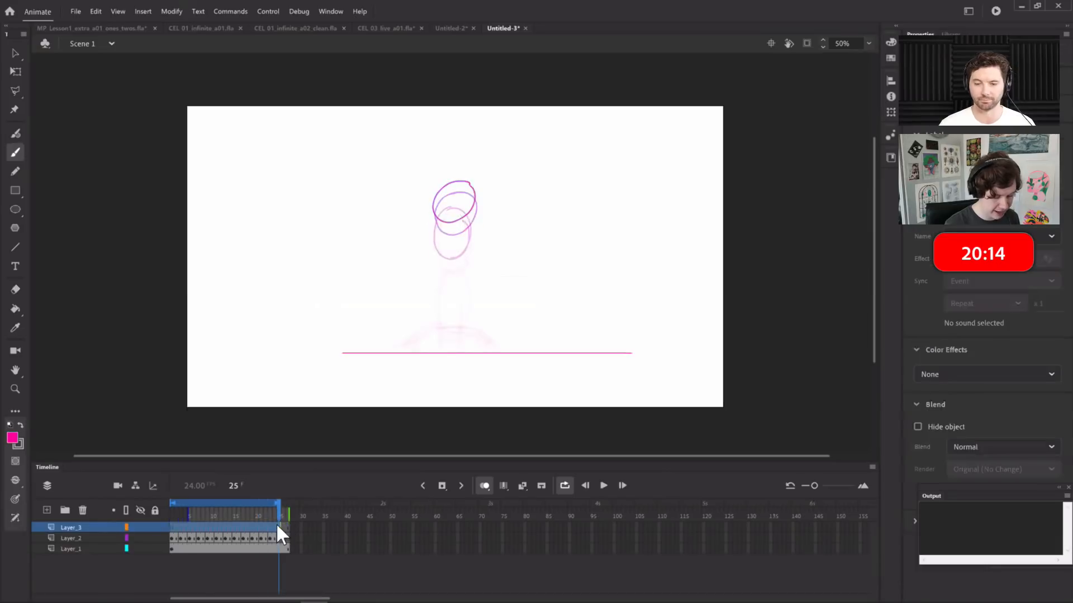
pyautogui.rightClick(277, 526)
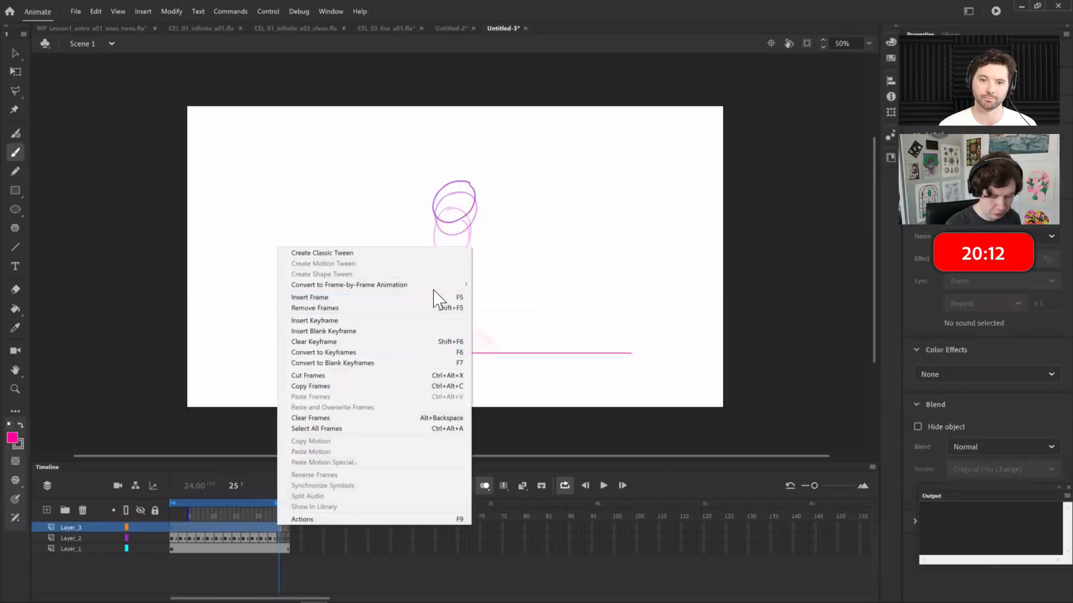
pyautogui.moveTo(441, 285)
pyautogui.click(553, 305)
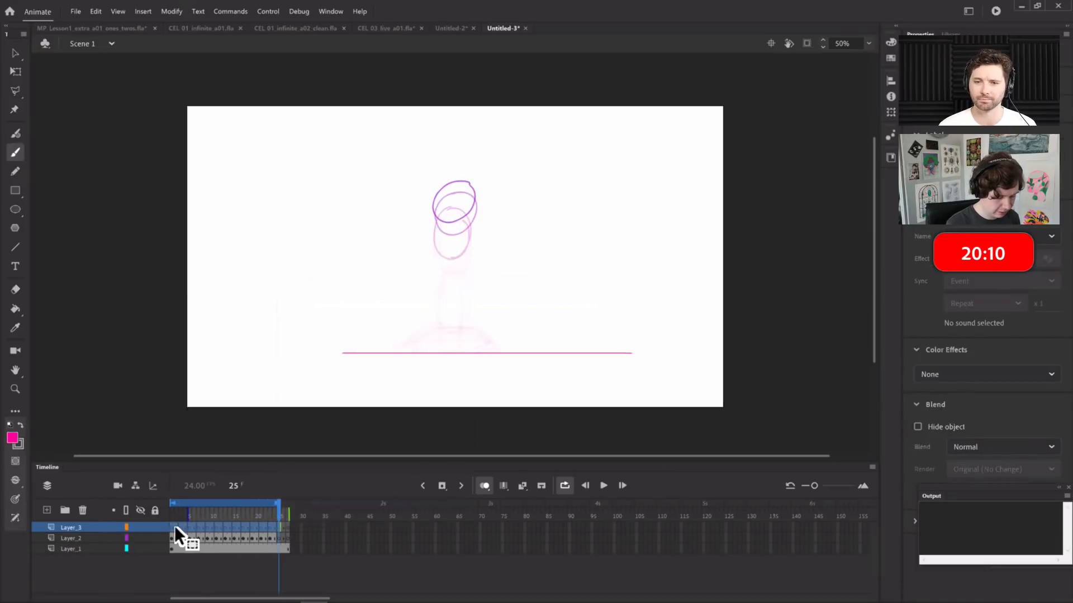
pyautogui.click(186, 527)
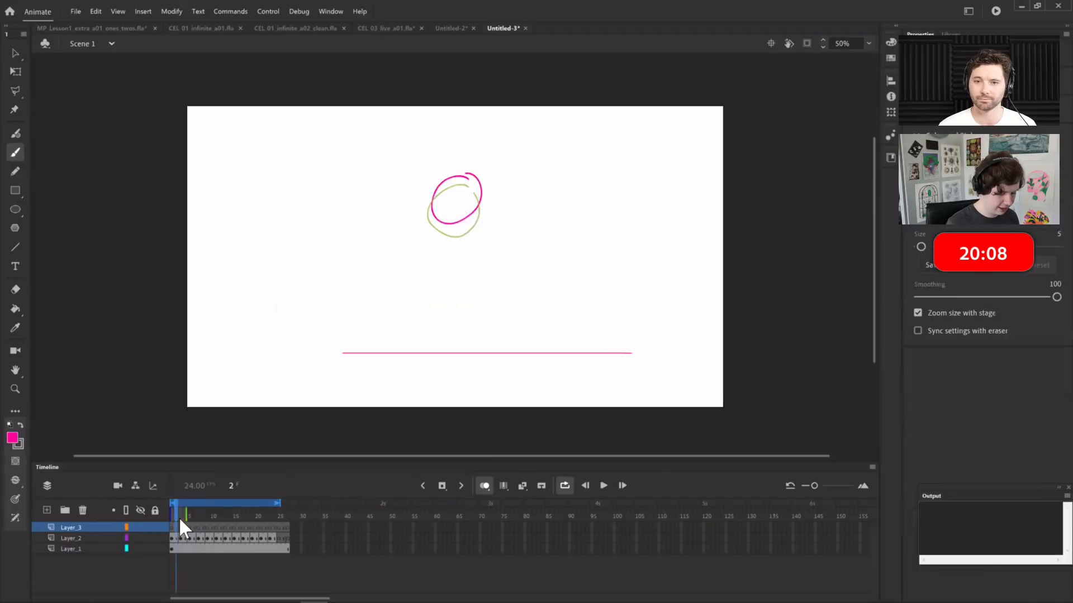
pyautogui.click(174, 515)
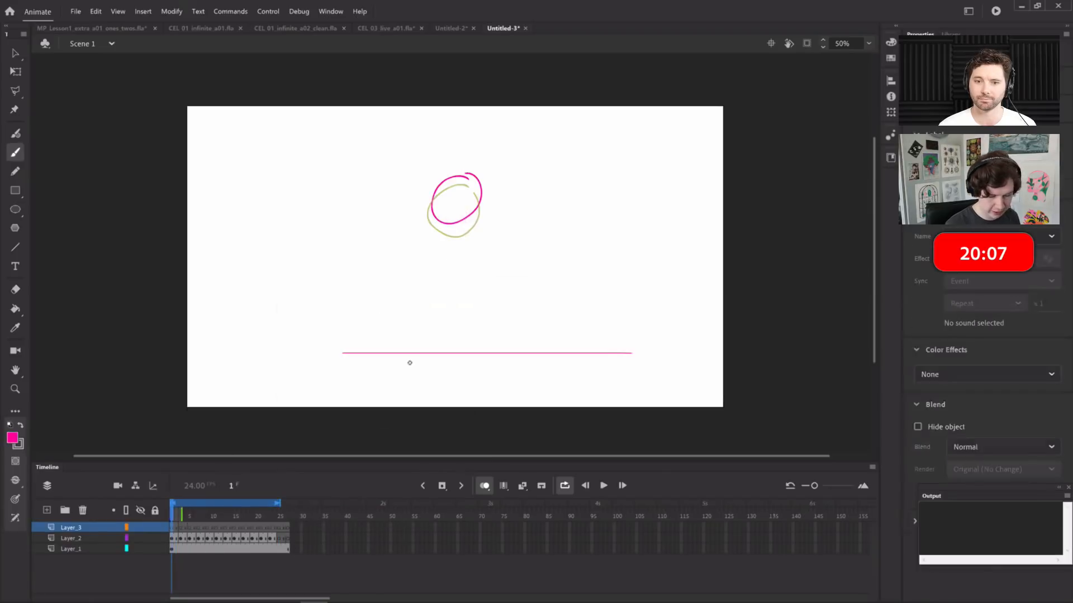
# Set the brush colour to purple and draw a large round shape between the ball and the ground line on frame 1 of Layer_3
pyautogui.click(12, 438)
pyautogui.click(160, 519)
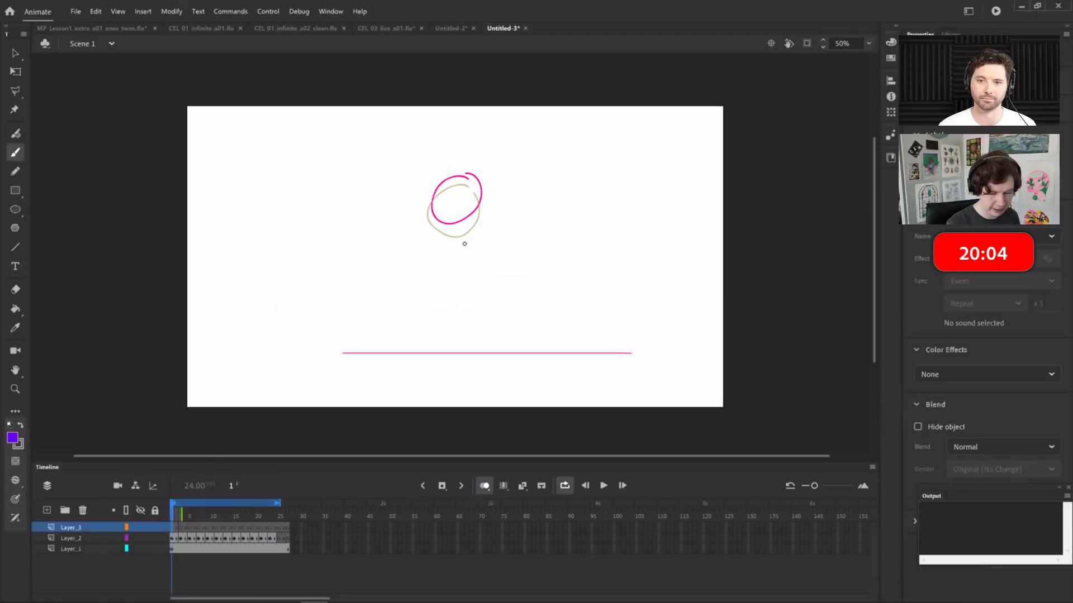
pyautogui.moveTo(444, 222); pyautogui.dragTo(372, 332)
pyautogui.hotkey('ctrl', 'z')
pyautogui.moveTo(451, 221)
pyautogui.mouseDown()
pyautogui.moveTo(418, 342)
pyautogui.moveTo(477, 231)
pyautogui.moveTo(495, 312)
pyautogui.mouseUp()
pyautogui.moveTo(480, 234)
pyautogui.mouseDown()
pyautogui.moveTo(475, 342)
pyautogui.moveTo(460, 351)
pyautogui.moveTo(496, 328)
pyautogui.mouseUp()
pyautogui.moveTo(408, 348); pyautogui.dragTo(447, 348)
# Draw the large purple shape on frame 3 of Layer_3, widened and slightly dented at the top under the ball
pyautogui.press('.')
pyautogui.press('.')
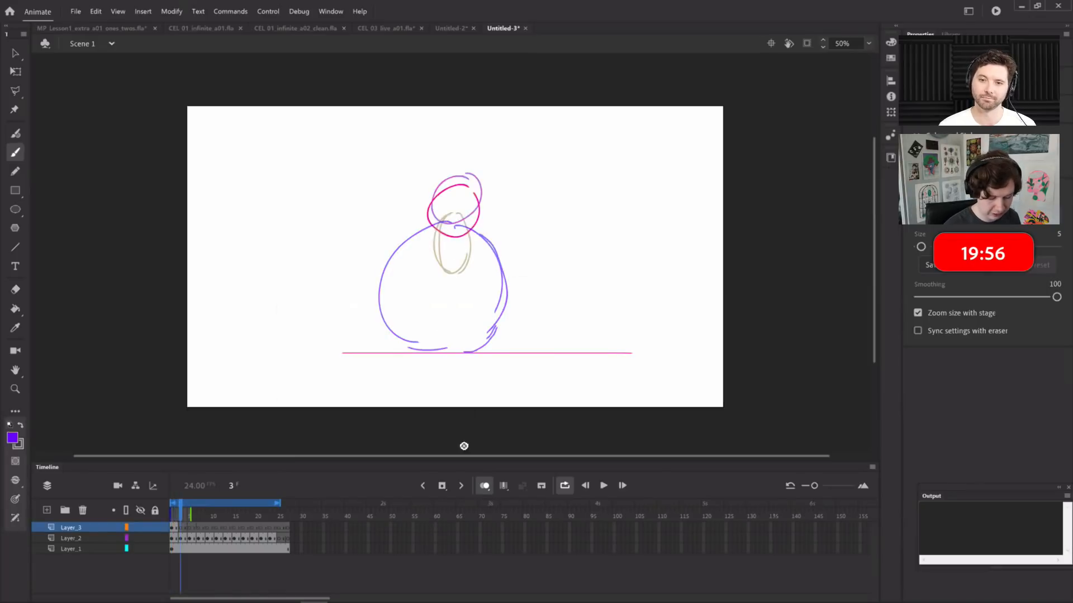
pyautogui.click(485, 485)
pyautogui.click(485, 485)
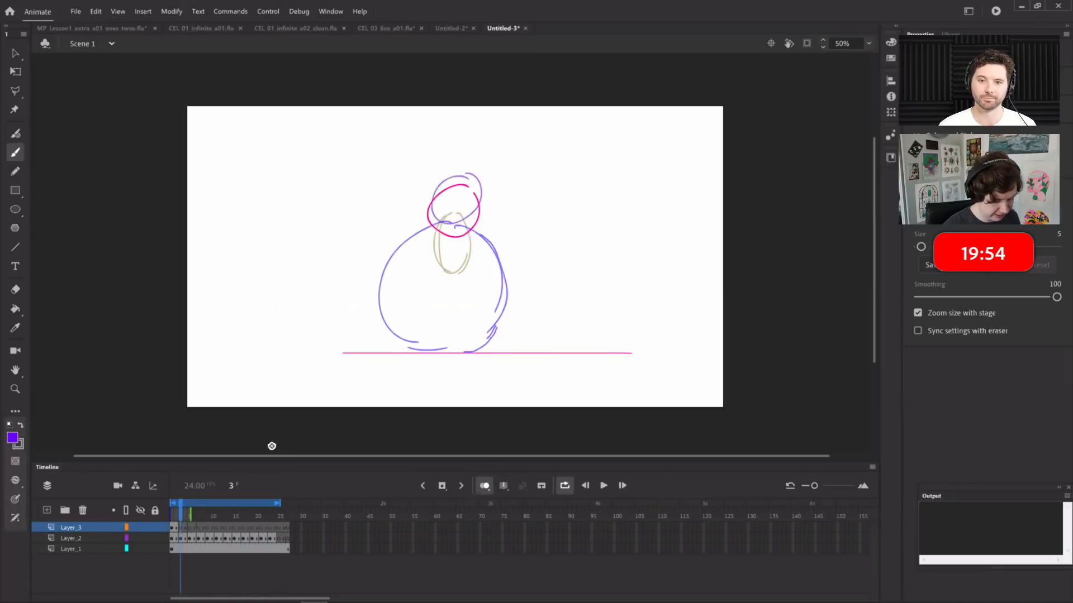
pyautogui.moveTo(455, 240); pyautogui.dragTo(513, 245)
pyautogui.moveTo(429, 226)
pyautogui.mouseDown()
pyautogui.moveTo(408, 221)
pyautogui.moveTo(373, 292)
pyautogui.moveTo(383, 327)
pyautogui.moveTo(434, 354)
pyautogui.mouseUp()
pyautogui.moveTo(471, 346); pyautogui.dragTo(495, 334)
pyautogui.moveTo(507, 233); pyautogui.dragTo(517, 273)
pyautogui.moveTo(503, 317); pyautogui.dragTo(489, 333)
pyautogui.moveTo(514, 268)
pyautogui.mouseDown()
pyautogui.moveTo(499, 327)
pyautogui.moveTo(504, 319)
pyautogui.moveTo(482, 346)
pyautogui.mouseUp()
# Draw the purple shape more deeply dented with bulging sides on frame 5 of Layer_3, and add a downward arrow through the ball
pyautogui.press('.')
pyautogui.press('.')
pyautogui.moveTo(459, 274)
pyautogui.mouseDown()
pyautogui.moveTo(496, 257)
pyautogui.moveTo(525, 272)
pyautogui.mouseUp()
pyautogui.moveTo(419, 260)
pyautogui.mouseDown()
pyautogui.moveTo(465, 273)
pyautogui.moveTo(366, 310)
pyautogui.moveTo(394, 346)
pyautogui.mouseUp()
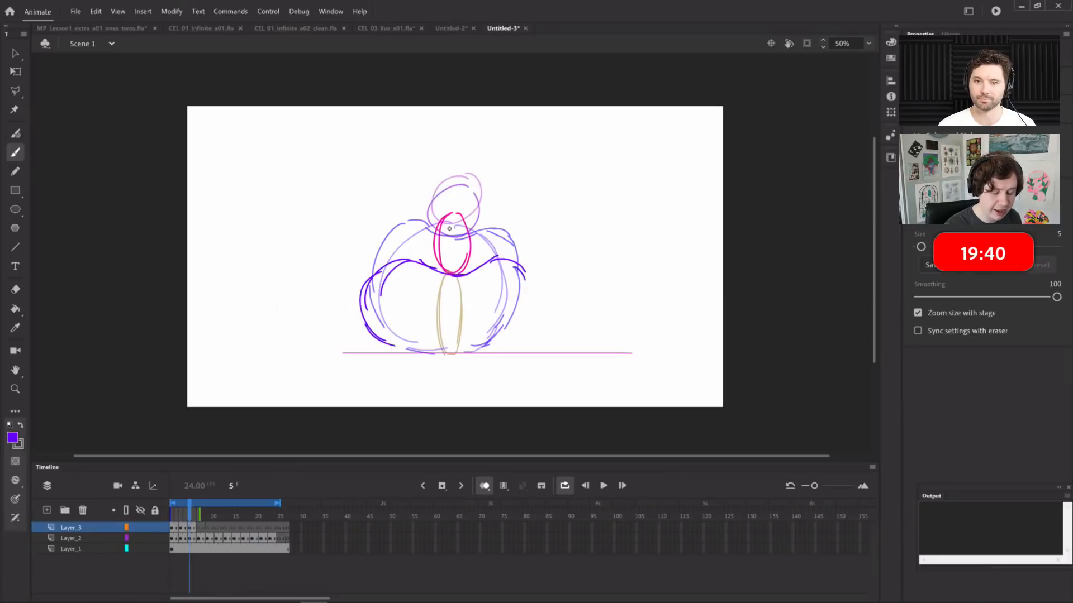
pyautogui.moveTo(518, 265)
pyautogui.mouseDown()
pyautogui.moveTo(534, 310)
pyautogui.moveTo(513, 335)
pyautogui.mouseUp()
pyautogui.moveTo(457, 185)
pyautogui.mouseDown()
pyautogui.moveTo(456, 259)
pyautogui.moveTo(474, 249)
pyautogui.moveTo(426, 254)
pyautogui.moveTo(505, 296)
pyautogui.moveTo(552, 294)
pyautogui.mouseUp()
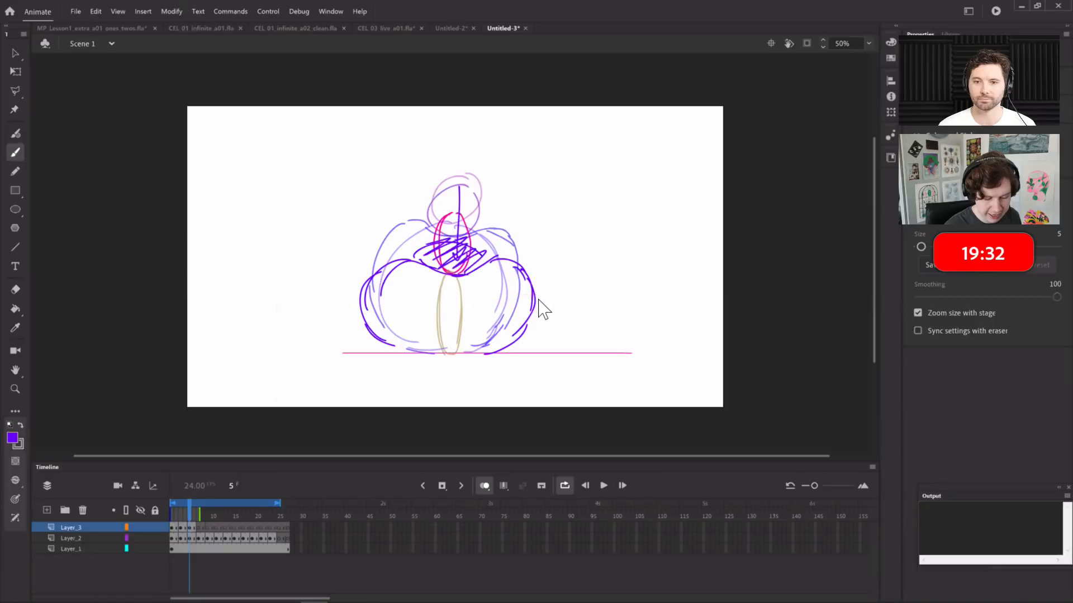
pyautogui.hotkey('ctrl', 'z')
pyautogui.hotkey('ctrl', 'z')
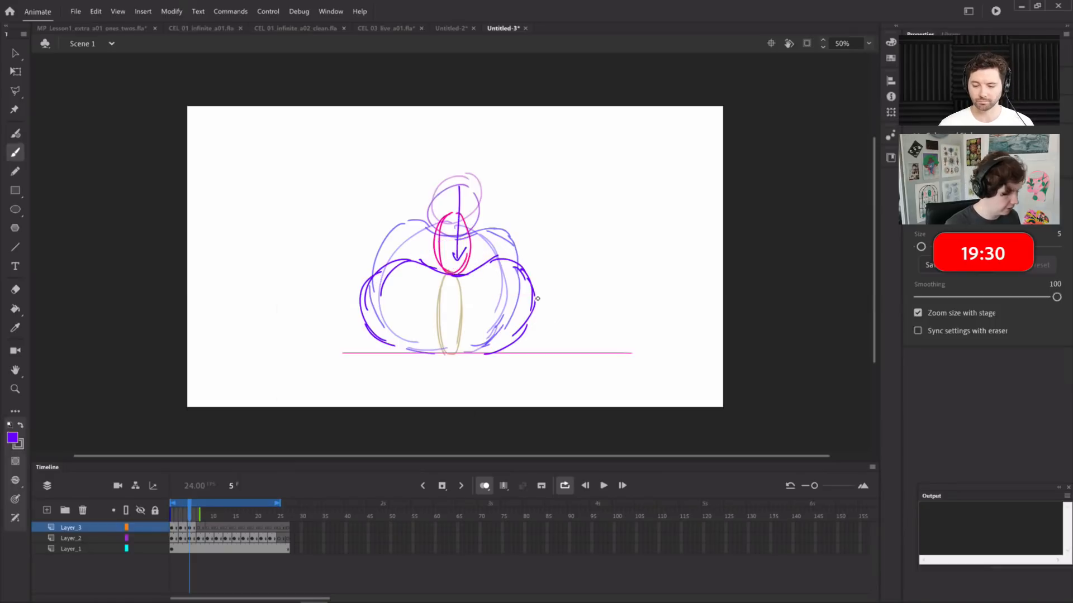
# Go to frame 7 and shorten the onion skin range so it starts at frame 5
pyautogui.press('.')
pyautogui.press('.')
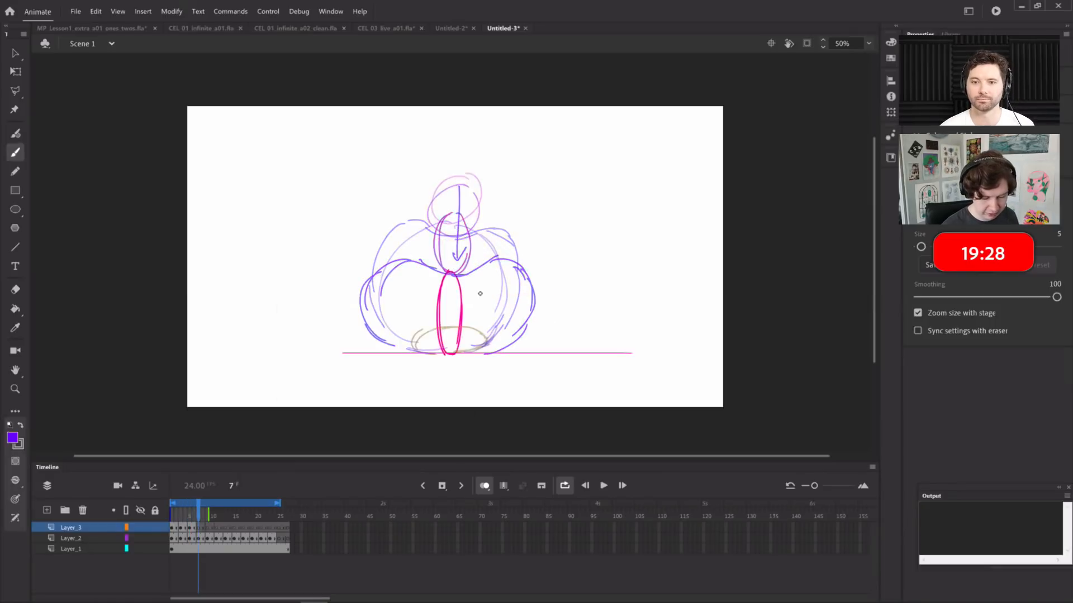
pyautogui.moveTo(179, 513); pyautogui.dragTo(190, 510)
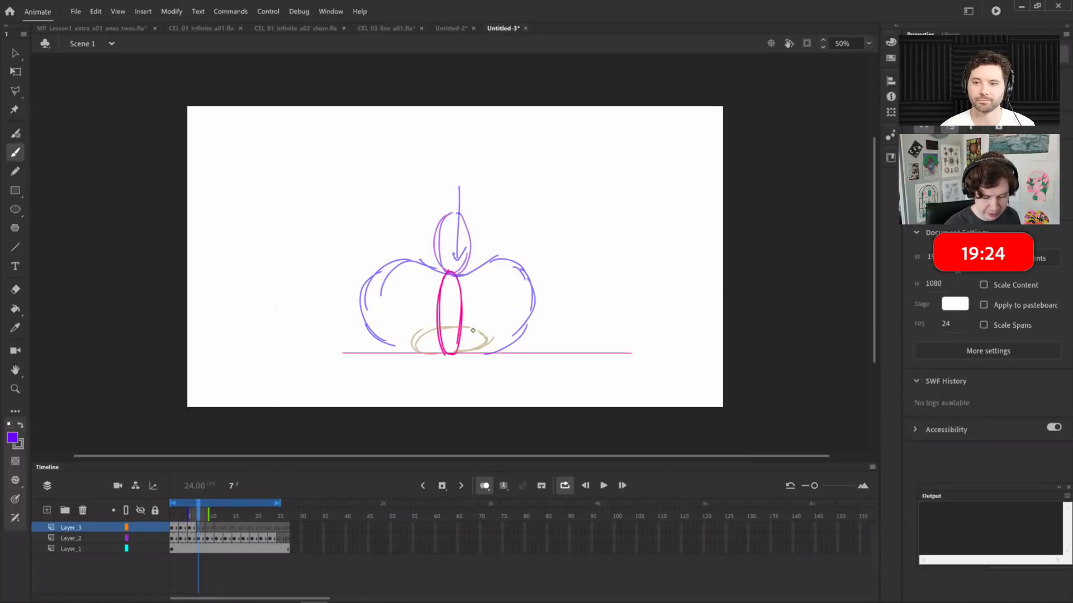
pyautogui.moveTo(464, 350)
pyautogui.mouseDown()
pyautogui.moveTo(600, 295)
pyautogui.moveTo(604, 353)
pyautogui.mouseUp()
pyautogui.moveTo(480, 353)
pyautogui.mouseDown()
pyautogui.moveTo(397, 335)
pyautogui.moveTo(350, 301)
pyautogui.mouseUp()
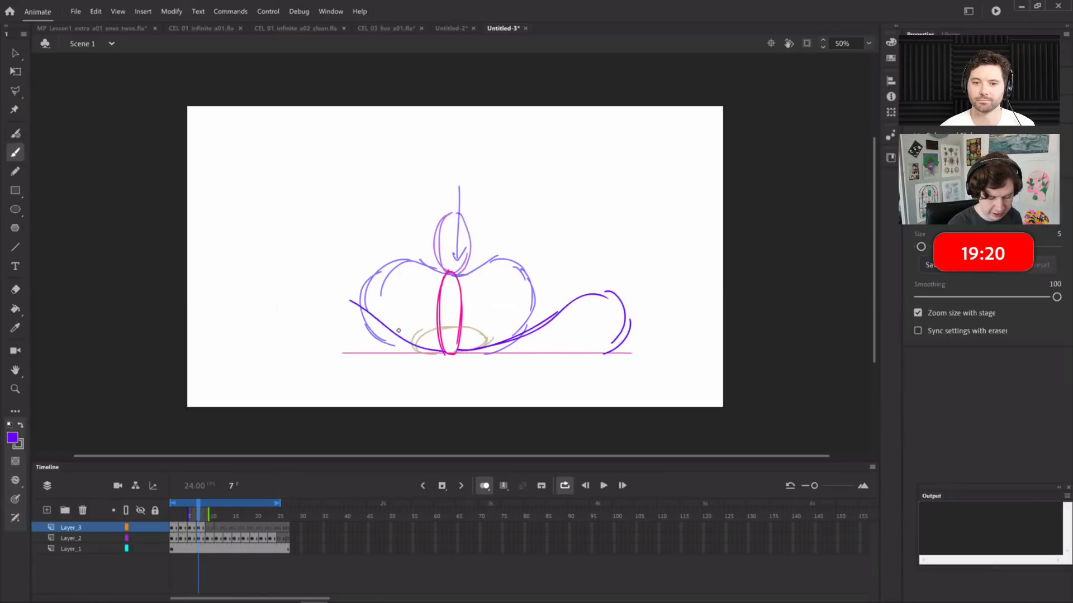
pyautogui.hotkey('ctrl', 'z')
pyautogui.moveTo(314, 355)
pyautogui.mouseDown()
pyautogui.moveTo(346, 318)
pyautogui.moveTo(316, 309)
pyautogui.moveTo(418, 352)
pyautogui.moveTo(405, 350)
pyautogui.moveTo(450, 349)
pyautogui.mouseUp()
pyautogui.hotkey('ctrl', 'z')
pyautogui.hotkey('ctrl', 'z')
pyautogui.moveTo(310, 354)
pyautogui.mouseDown()
pyautogui.moveTo(335, 304)
pyautogui.moveTo(441, 351)
pyautogui.mouseUp()
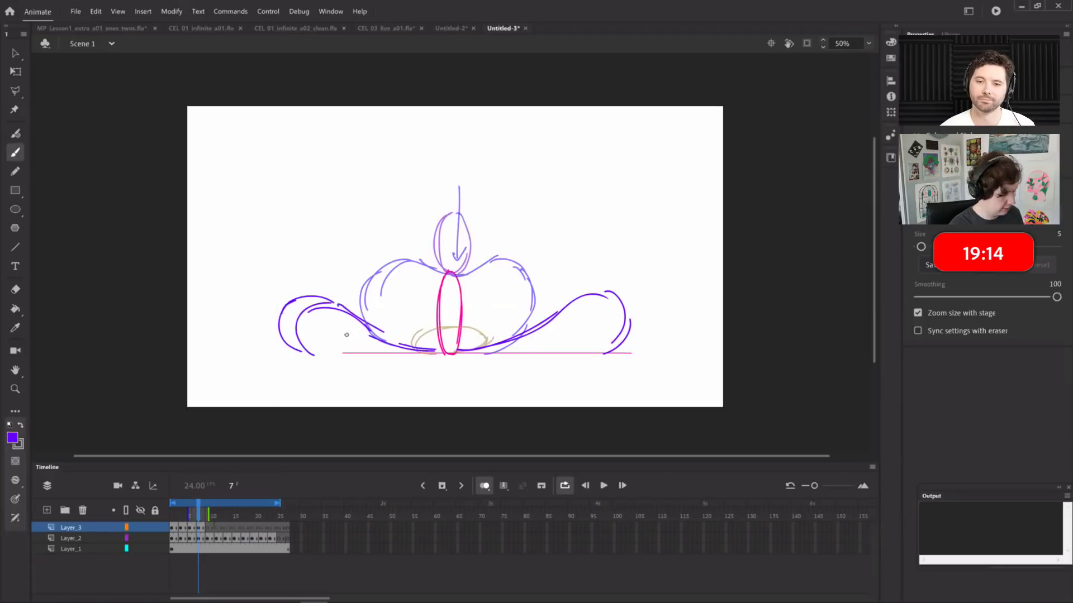
pyautogui.press('e')
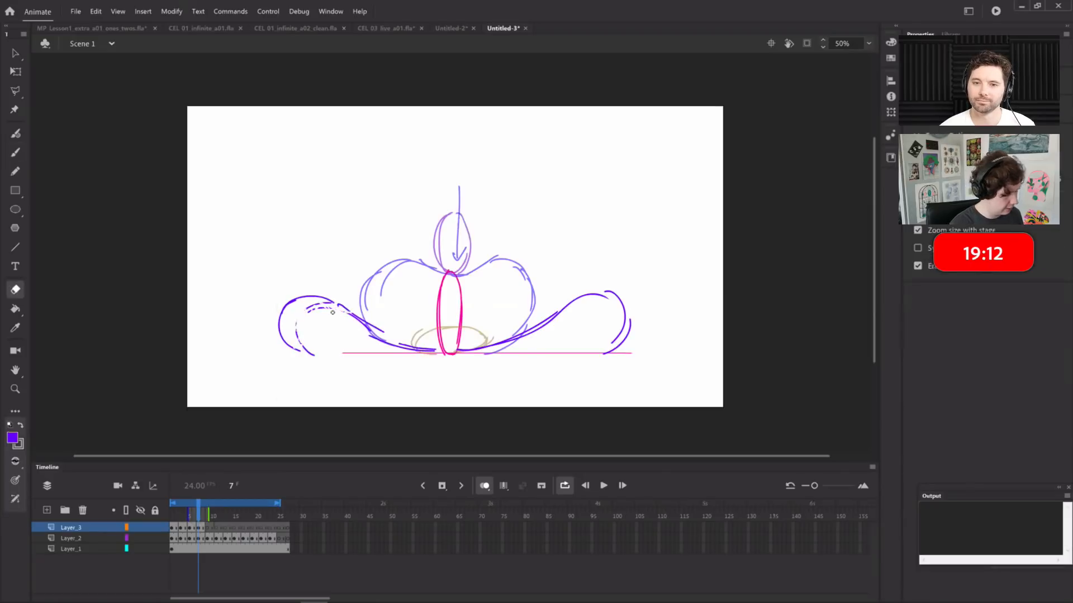
pyautogui.press('b')
pyautogui.press('.')
pyautogui.press('.')
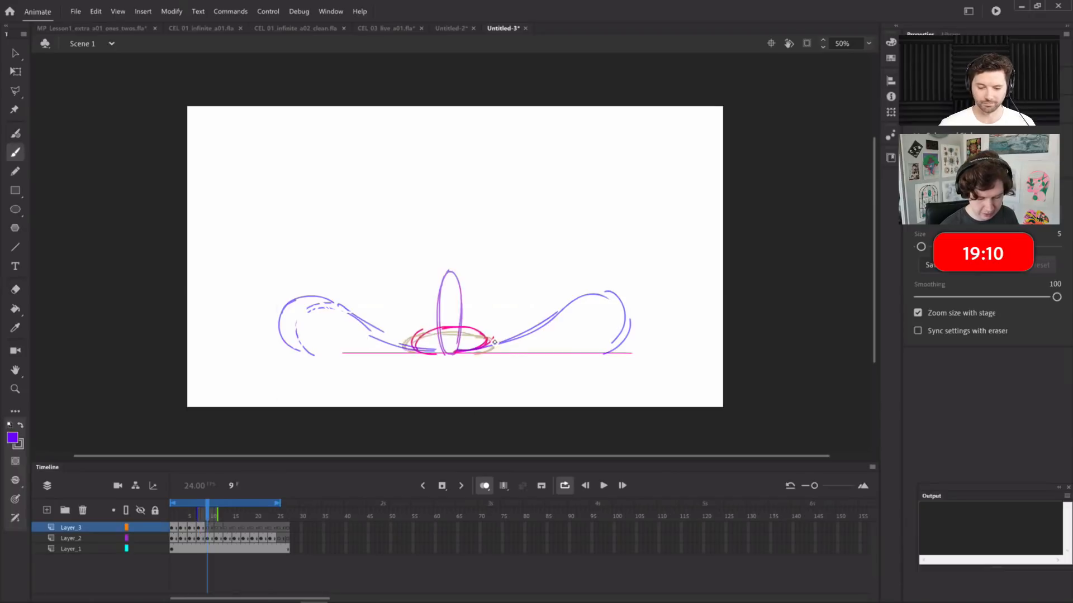
pyautogui.click(198, 527)
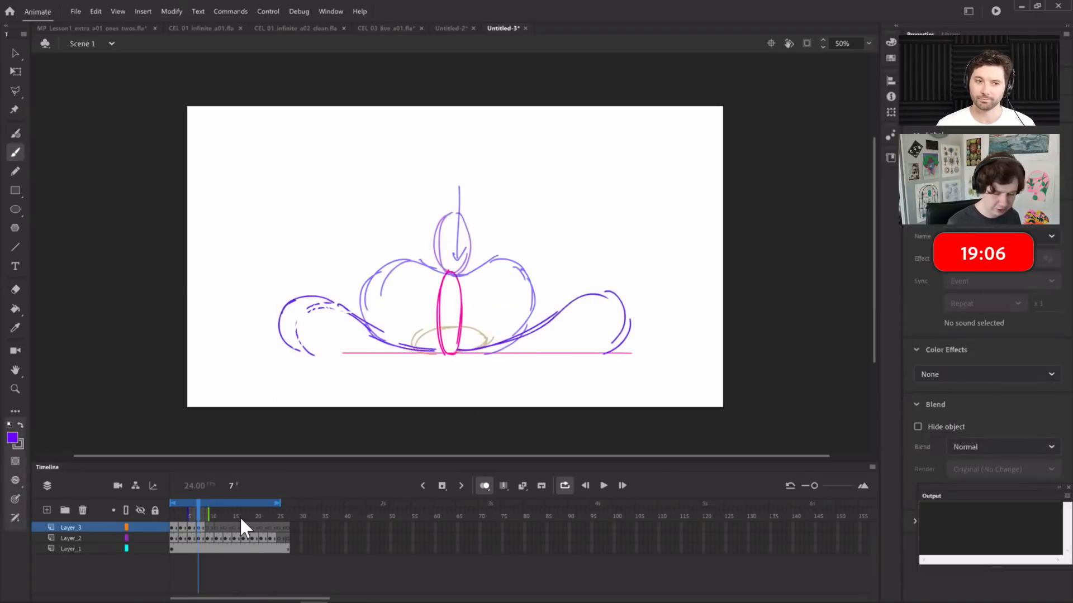
pyautogui.press('Delete')
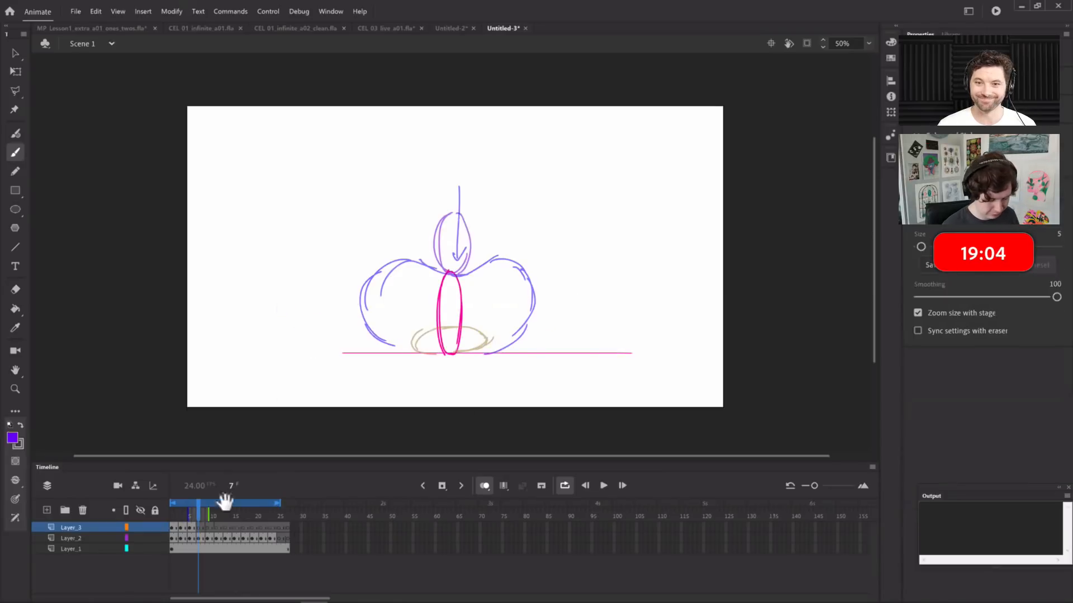
# Redraw the purple shape on frame 7 of Layer_3 as two rounded lobes dipping to the ground line beneath the stretched ball
pyautogui.click(200, 526)
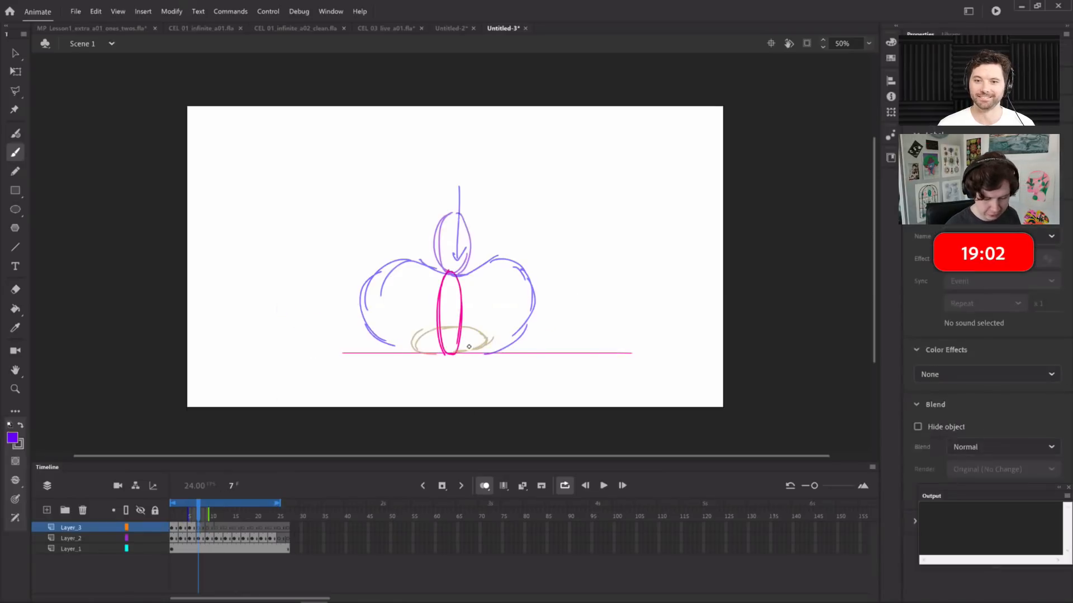
pyautogui.moveTo(476, 337); pyautogui.dragTo(534, 321)
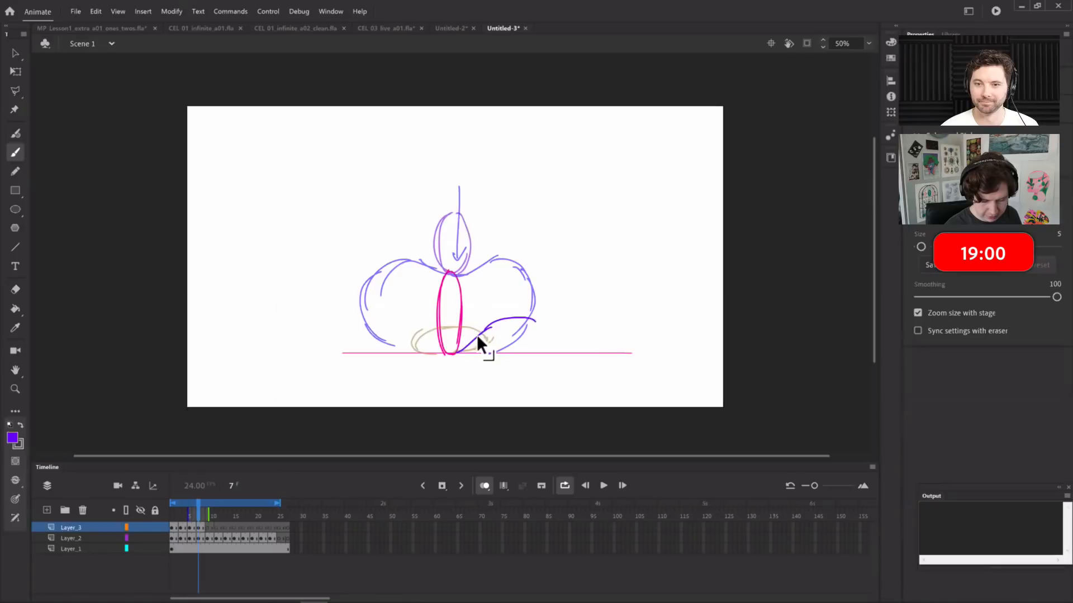
pyautogui.moveTo(466, 337); pyautogui.dragTo(537, 295)
pyautogui.hotkey('ctrl', 'z')
pyautogui.moveTo(486, 331)
pyautogui.mouseDown()
pyautogui.moveTo(560, 313)
pyautogui.moveTo(555, 356)
pyautogui.mouseUp()
pyautogui.moveTo(453, 350); pyautogui.dragTo(395, 302)
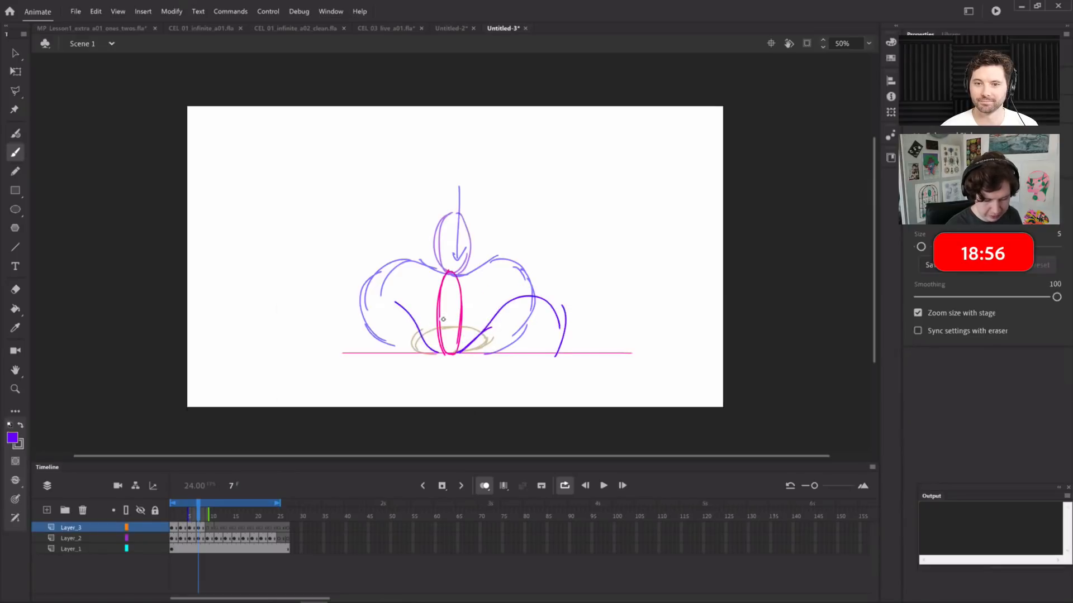
pyautogui.hotkey('ctrl', 'z')
pyautogui.hotkey('ctrl', 'z')
pyautogui.moveTo(455, 350)
pyautogui.mouseDown()
pyautogui.moveTo(540, 282)
pyautogui.moveTo(529, 346)
pyautogui.moveTo(412, 297)
pyautogui.moveTo(369, 335)
pyautogui.mouseUp()
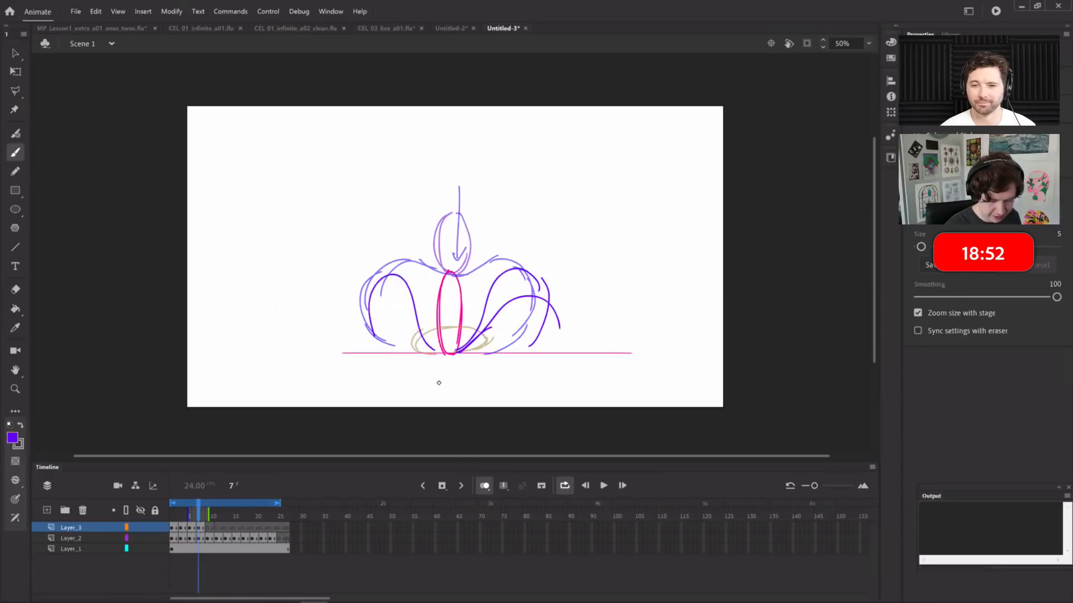
# Thicken and widen the outer sides of the two lobes on frame 7 of Layer_3 and erase the stray inner lines
pyautogui.moveTo(398, 279)
pyautogui.mouseDown()
pyautogui.moveTo(385, 353)
pyautogui.moveTo(368, 345)
pyautogui.mouseUp()
pyautogui.moveTo(515, 278)
pyautogui.mouseDown()
pyautogui.moveTo(545, 302)
pyautogui.moveTo(524, 349)
pyautogui.mouseUp()
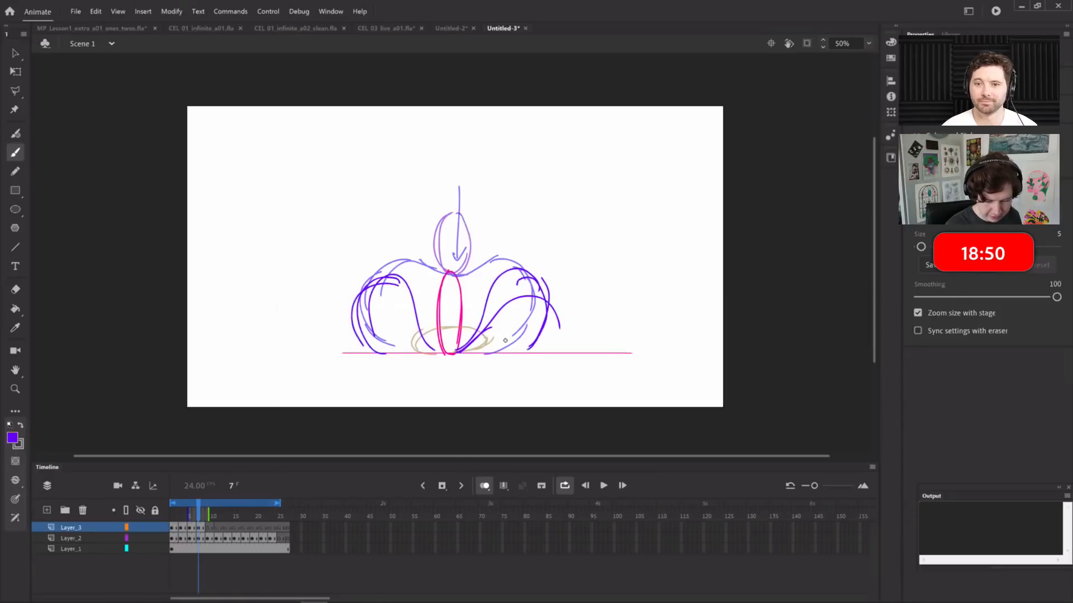
pyautogui.moveTo(371, 278); pyautogui.dragTo(362, 347)
pyautogui.moveTo(375, 278)
pyautogui.mouseDown()
pyautogui.moveTo(353, 341)
pyautogui.moveTo(370, 350)
pyautogui.mouseUp()
pyautogui.press('e')
pyautogui.moveTo(361, 295); pyautogui.dragTo(367, 322)
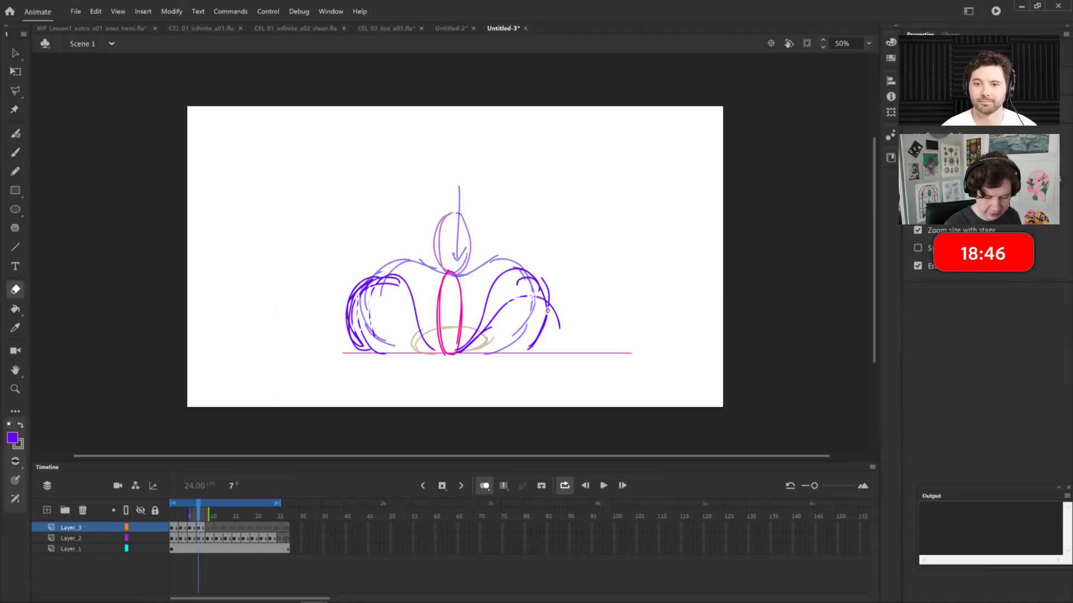
# Draw the purple shape on frame 9 of Layer_3 as two lower lobes spread outward from the squashed ball along the ground
pyautogui.press('b')
pyautogui.press('.')
pyautogui.press('.')
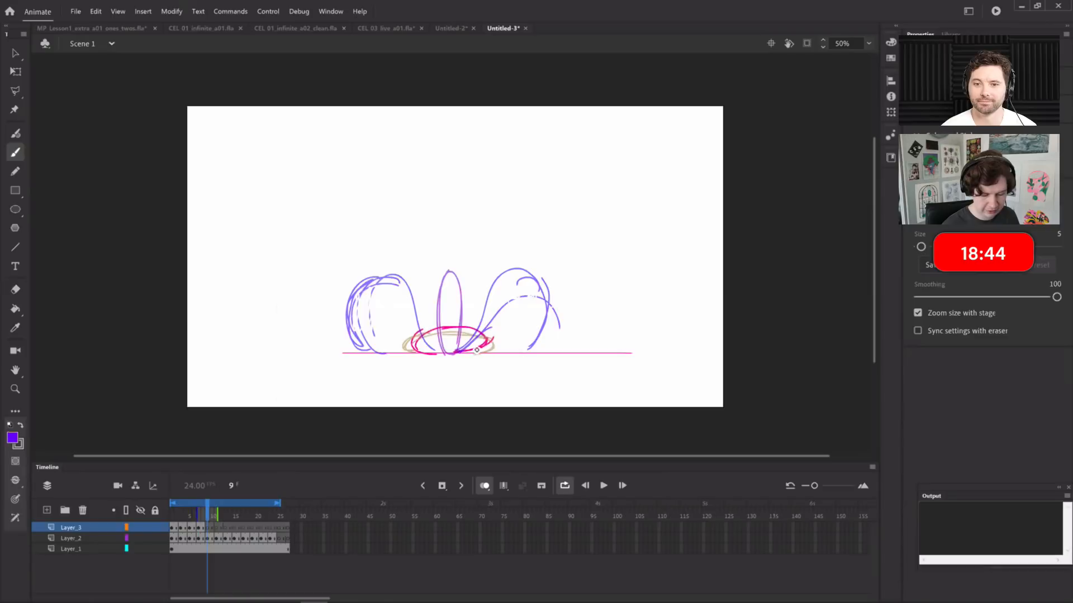
pyautogui.moveTo(479, 348)
pyautogui.mouseDown()
pyautogui.moveTo(584, 295)
pyautogui.moveTo(563, 295)
pyautogui.moveTo(581, 346)
pyautogui.mouseUp()
pyautogui.moveTo(446, 351)
pyautogui.mouseDown()
pyautogui.moveTo(423, 353)
pyautogui.moveTo(354, 309)
pyautogui.moveTo(304, 342)
pyautogui.moveTo(340, 321)
pyautogui.moveTo(340, 353)
pyautogui.mouseUp()
# Draw the purple shape on frame 11 of Layer_3 with both lobes pushed slightly further outward from the flattened ball
pyautogui.press('.')
pyautogui.press('.')
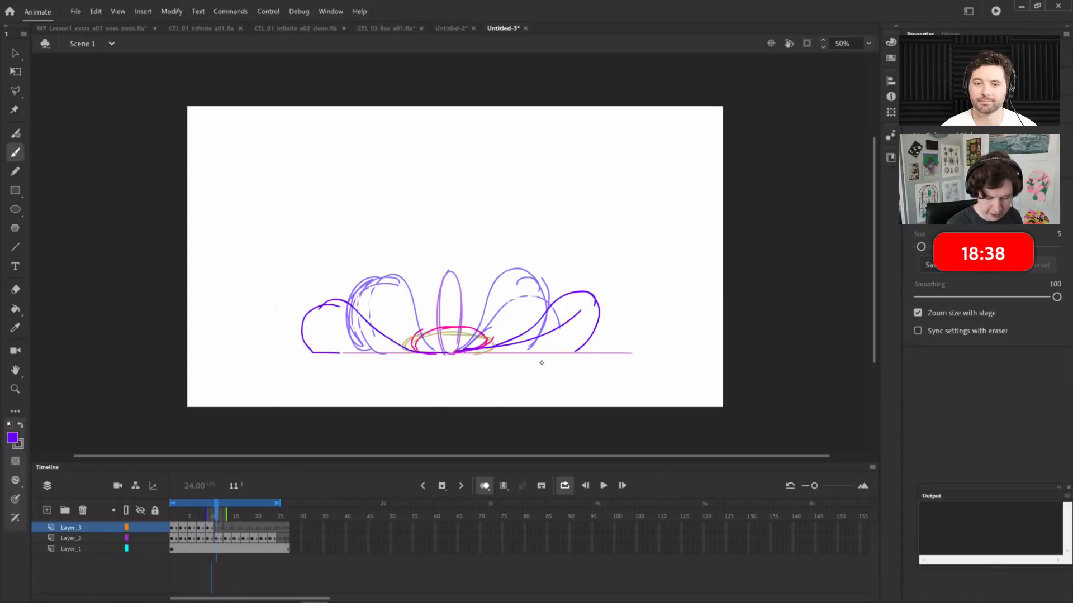
pyautogui.moveTo(486, 350); pyautogui.dragTo(567, 309)
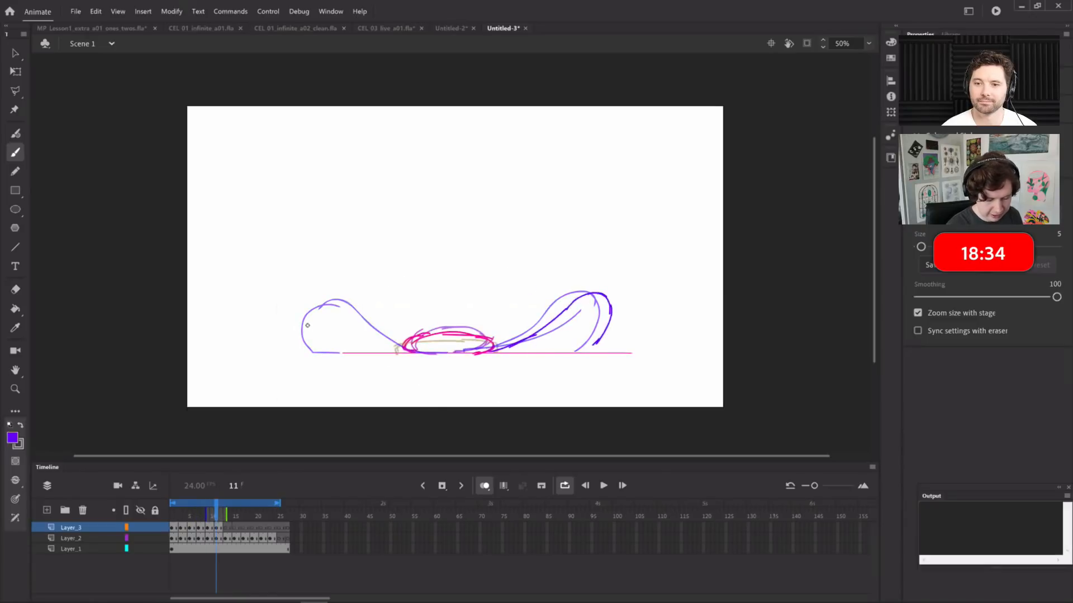
pyautogui.moveTo(321, 304)
pyautogui.mouseDown()
pyautogui.moveTo(376, 346)
pyautogui.moveTo(364, 332)
pyautogui.moveTo(419, 352)
pyautogui.mouseUp()
# Draw the widest lobes on frame 13 of Layer_3, shifted slightly outward from frame 11 with a lower inner slope
pyautogui.press('.')
pyautogui.press('.')
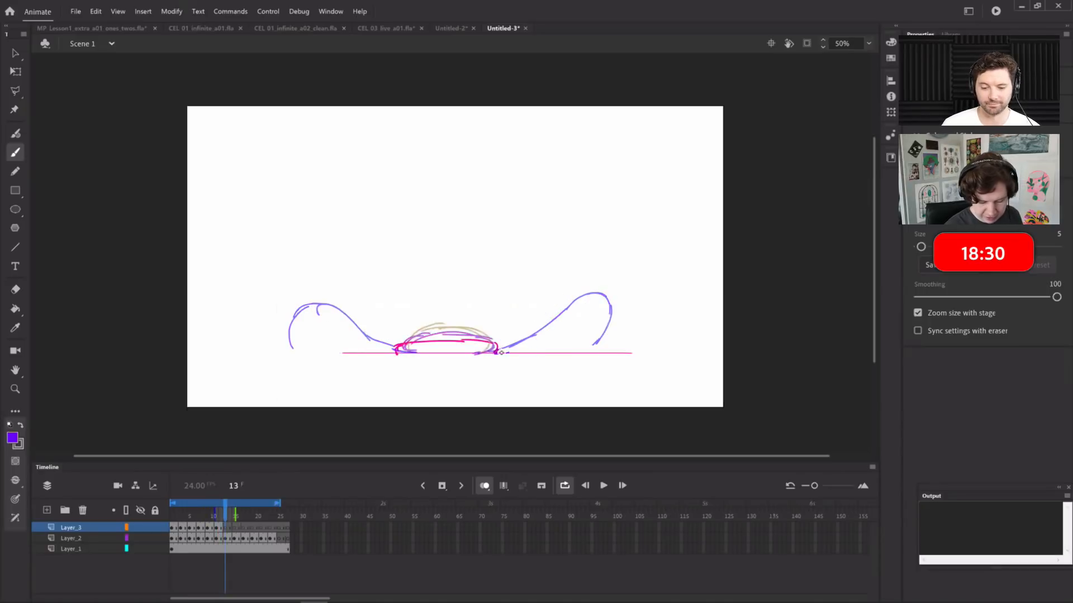
pyautogui.moveTo(501, 352)
pyautogui.mouseDown()
pyautogui.moveTo(560, 331)
pyautogui.moveTo(548, 340)
pyautogui.moveTo(595, 299)
pyautogui.moveTo(612, 328)
pyautogui.mouseUp()
pyautogui.moveTo(291, 352)
pyautogui.mouseDown()
pyautogui.moveTo(298, 306)
pyautogui.moveTo(387, 350)
pyautogui.mouseUp()
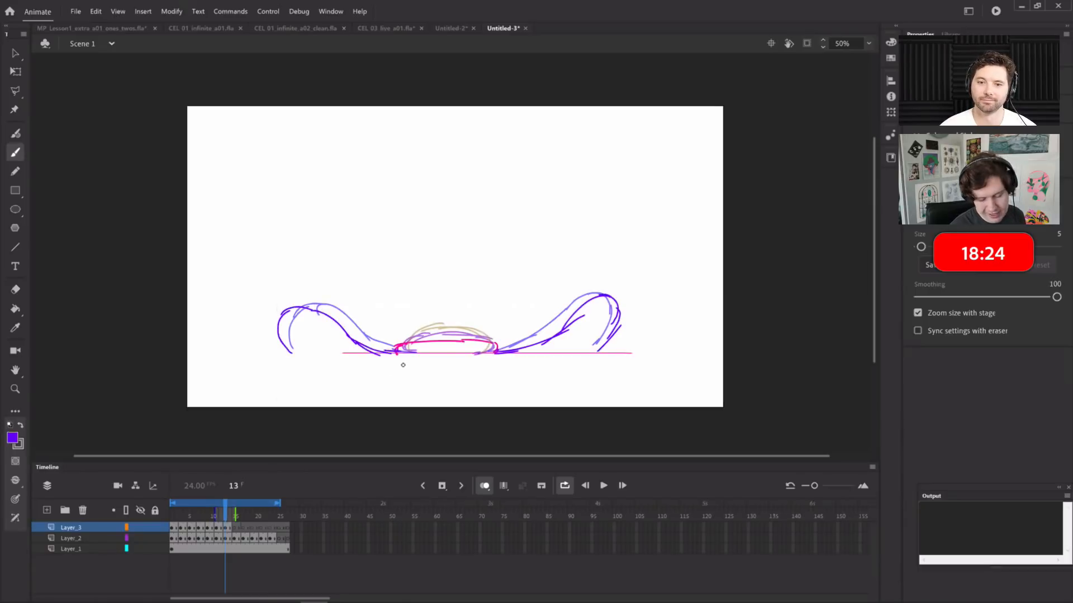
pyautogui.moveTo(623, 311); pyautogui.dragTo(606, 338)
# Draw the lobes on frame 15 of Layer_3 pulling slightly back inward toward the rounding ball
pyautogui.press('.')
pyautogui.press('.')
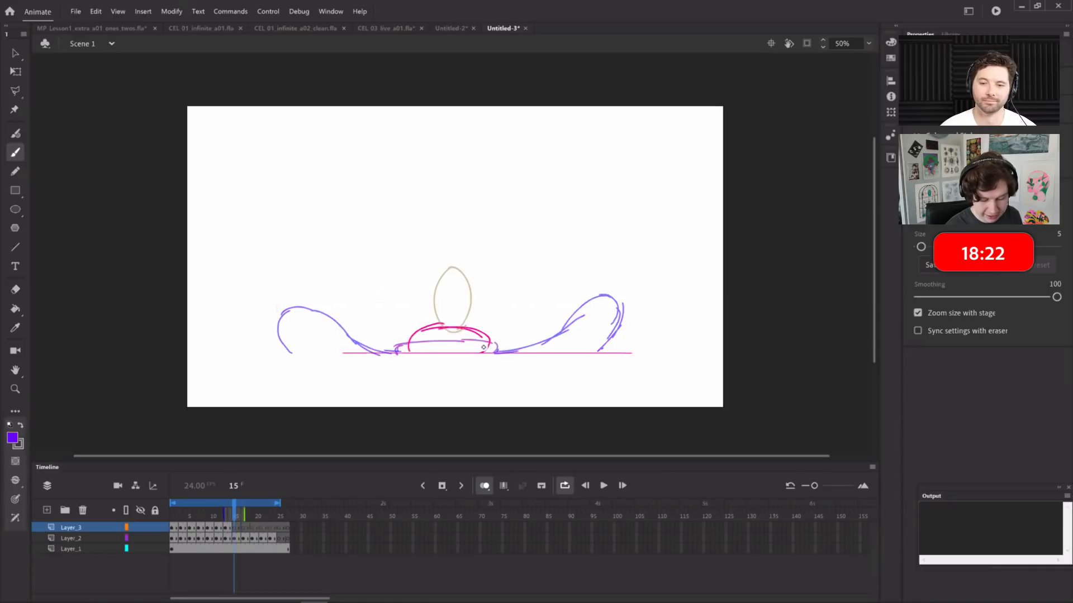
pyautogui.moveTo(492, 350)
pyautogui.mouseDown()
pyautogui.moveTo(574, 295)
pyautogui.moveTo(605, 299)
pyautogui.moveTo(584, 353)
pyautogui.mouseUp()
pyautogui.moveTo(308, 353)
pyautogui.mouseDown()
pyautogui.moveTo(306, 304)
pyautogui.moveTo(372, 359)
pyautogui.mouseUp()
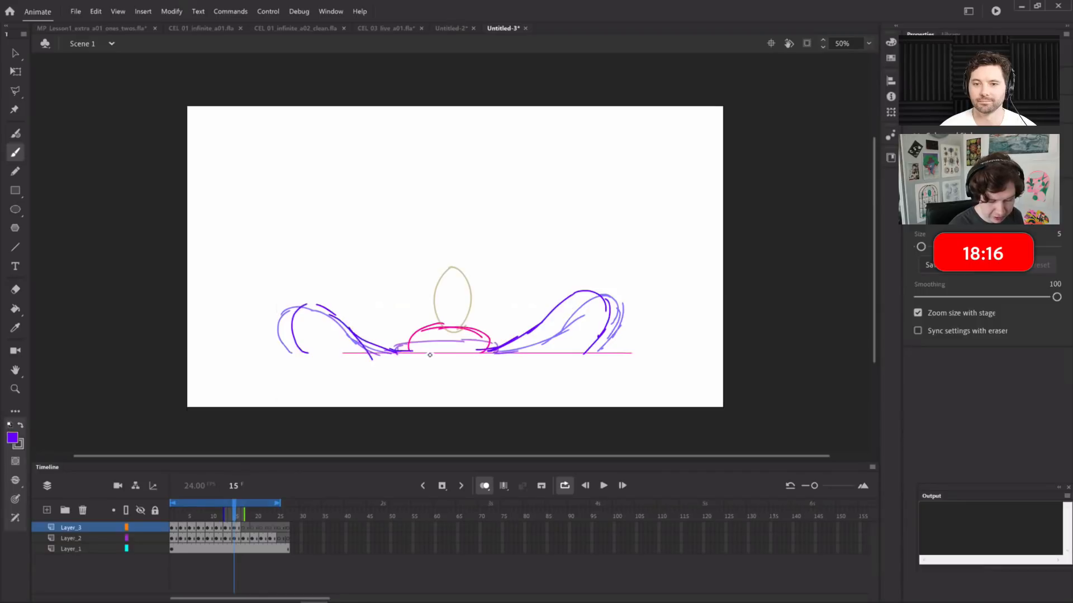
# Draw two close lobes meeting beneath the stretched ball on frame 17 of Layer_3, with a short vertical line down to the ground
pyautogui.press('.')
pyautogui.press('.')
pyautogui.moveTo(458, 330)
pyautogui.mouseDown()
pyautogui.moveTo(517, 295)
pyautogui.moveTo(528, 351)
pyautogui.mouseUp()
pyautogui.moveTo(394, 351)
pyautogui.mouseDown()
pyautogui.moveTo(391, 305)
pyautogui.moveTo(430, 325)
pyautogui.mouseUp()
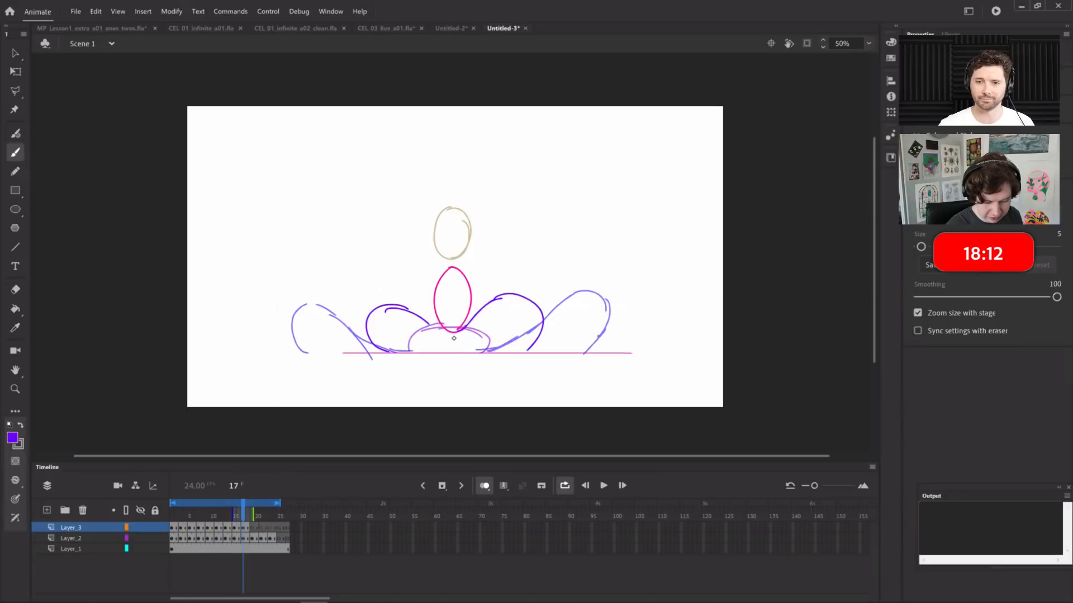
pyautogui.moveTo(365, 339)
pyautogui.mouseDown()
pyautogui.moveTo(420, 316)
pyautogui.moveTo(447, 330)
pyautogui.mouseUp()
# Draw the purple shape on frame 19 of Layer_3 as one wide dome reaching up to the rising ball
pyautogui.press('.')
pyautogui.press('.')
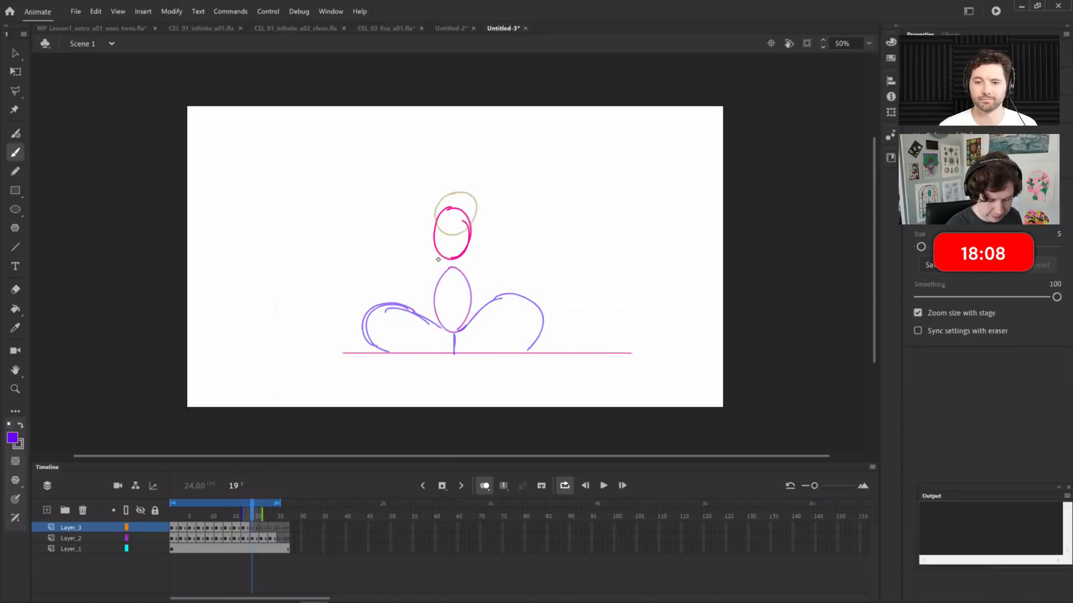
pyautogui.moveTo(411, 261)
pyautogui.mouseDown()
pyautogui.moveTo(396, 339)
pyautogui.moveTo(413, 261)
pyautogui.moveTo(520, 279)
pyautogui.moveTo(533, 323)
pyautogui.moveTo(520, 347)
pyautogui.mouseUp()
# Extend the onion skin range back toward frame 1 and compare the opening poses with frames 19 and 22
pyautogui.moveTo(242, 512); pyautogui.dragTo(174, 503)
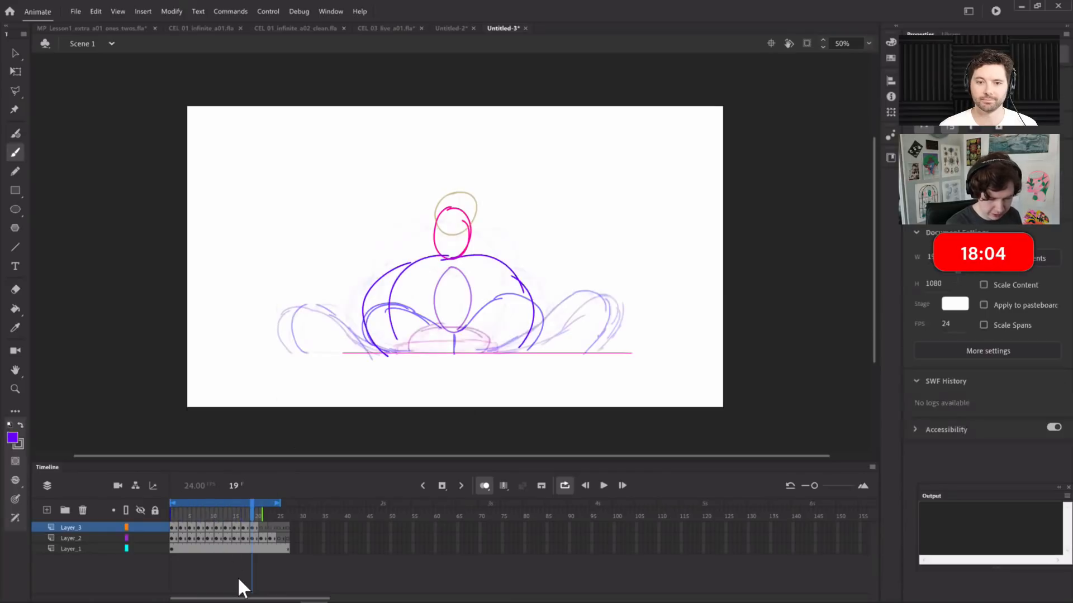
pyautogui.click(172, 513)
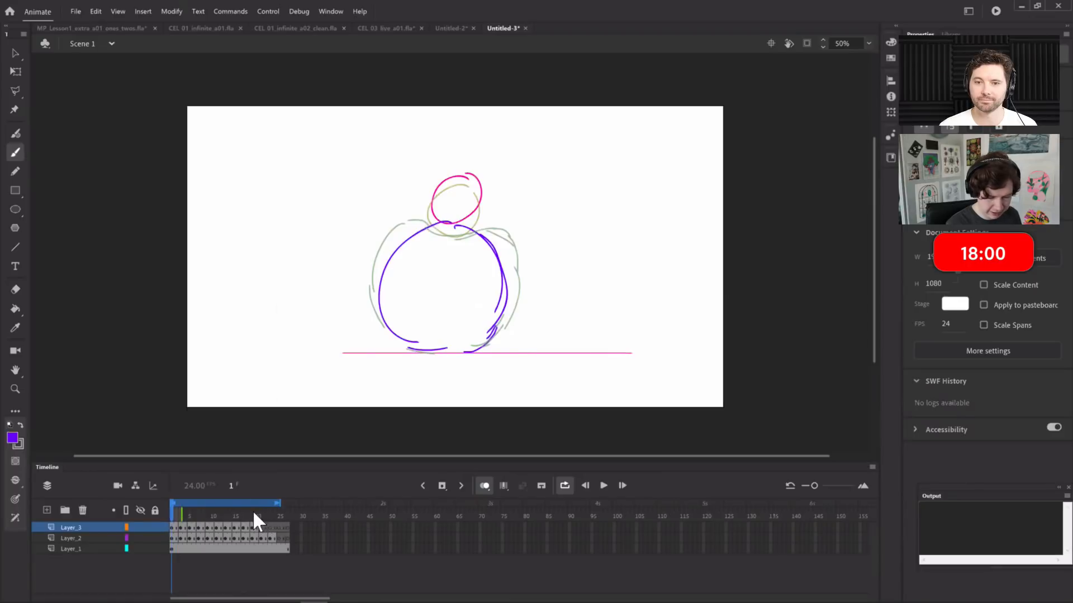
pyautogui.click(253, 512)
pyautogui.click(173, 513)
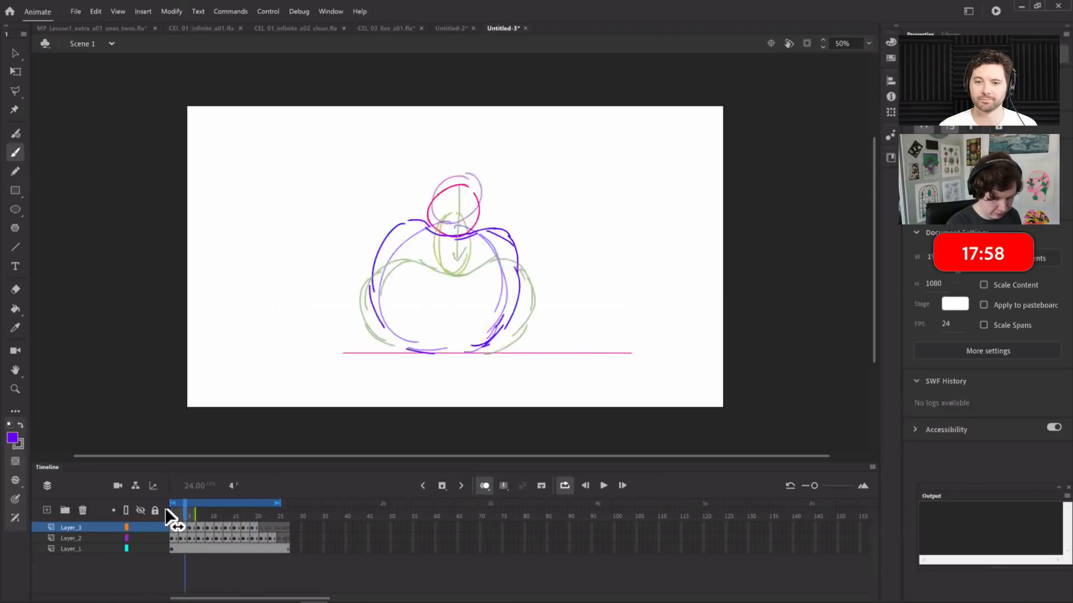
pyautogui.click(266, 513)
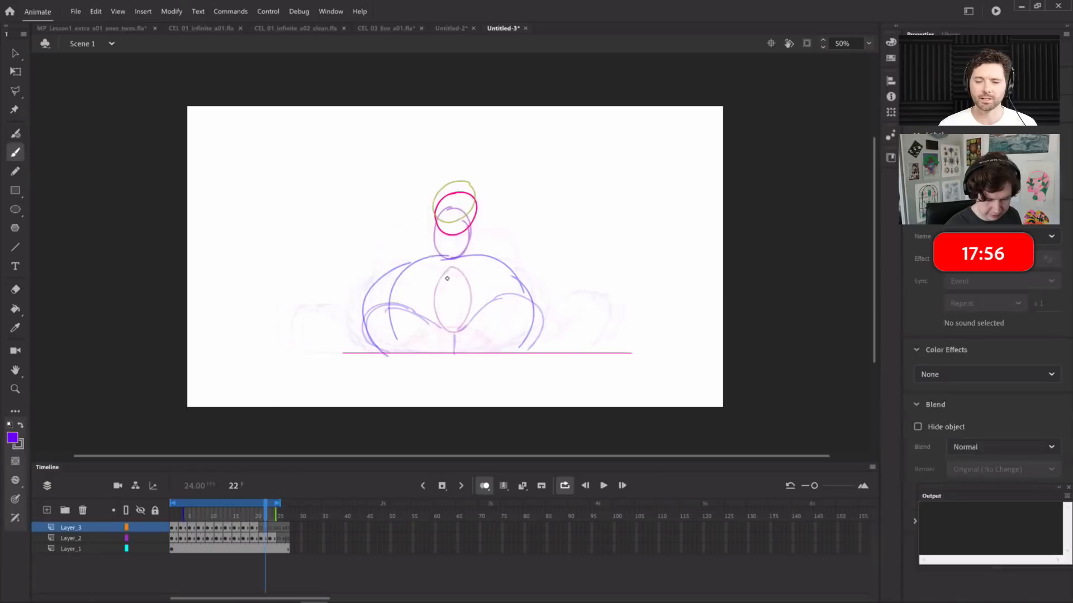
pyautogui.moveTo(183, 512)
pyautogui.mouseDown()
pyautogui.moveTo(260, 513)
pyautogui.moveTo(187, 513)
pyautogui.moveTo(240, 513)
pyautogui.moveTo(207, 513)
pyautogui.moveTo(167, 492)
pyautogui.mouseUp()
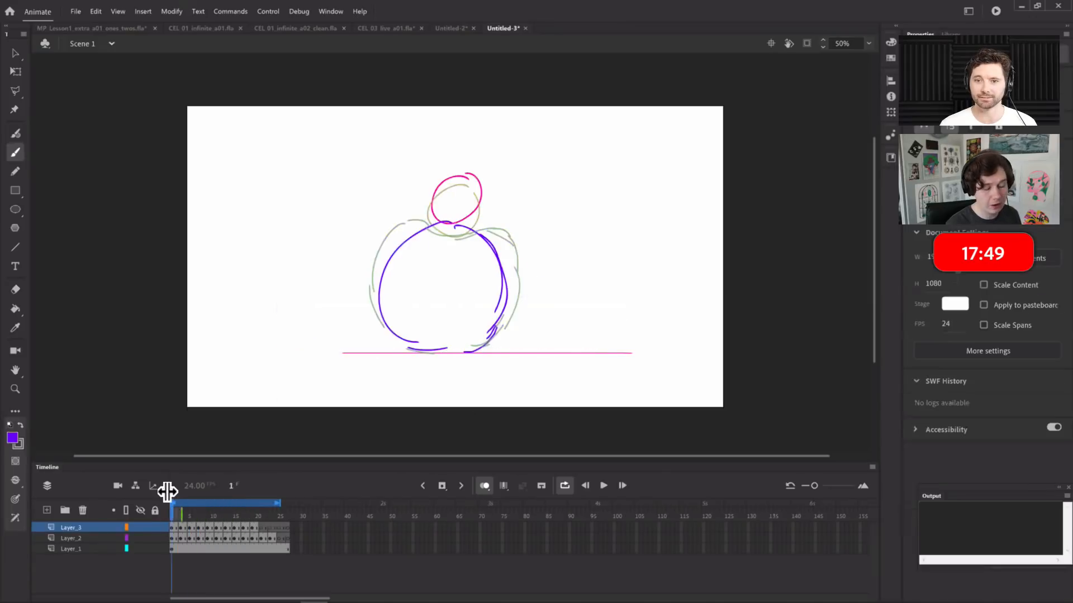
# Draw a taller, narrower purple shape on frame 21 of Layer_3, with a shallow dent under the ball and near-vertical sides
pyautogui.click(260, 514)
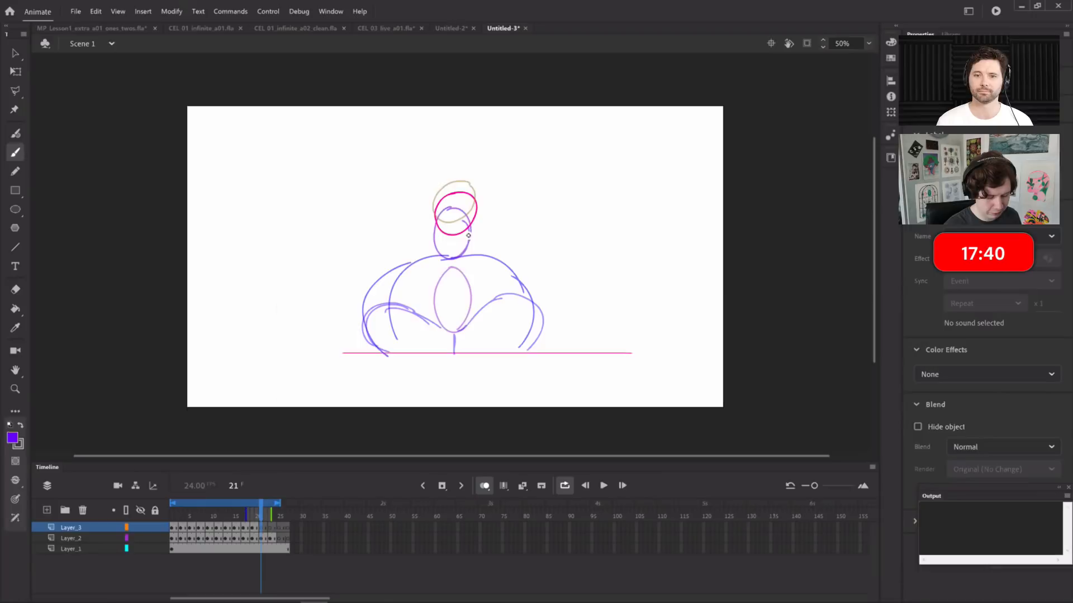
pyautogui.moveTo(457, 234)
pyautogui.mouseDown()
pyautogui.moveTo(503, 234)
pyautogui.moveTo(424, 231)
pyautogui.moveTo(399, 347)
pyautogui.mouseUp()
pyautogui.moveTo(486, 226); pyautogui.dragTo(512, 264)
pyautogui.moveTo(492, 228)
pyautogui.mouseDown()
pyautogui.moveTo(519, 286)
pyautogui.moveTo(503, 347)
pyautogui.mouseUp()
pyautogui.moveTo(523, 282); pyautogui.dragTo(491, 353)
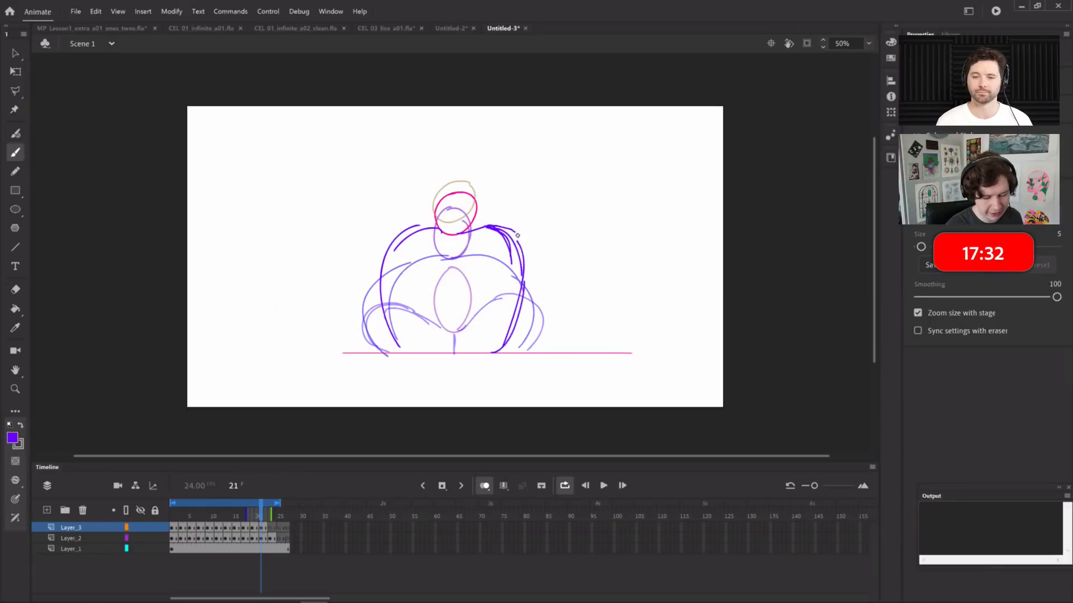
# Draw the purple shape on frame 23 of Layer_3, slightly higher and rounder than frame 21, with its sides curving in to the ground
pyautogui.click(271, 527)
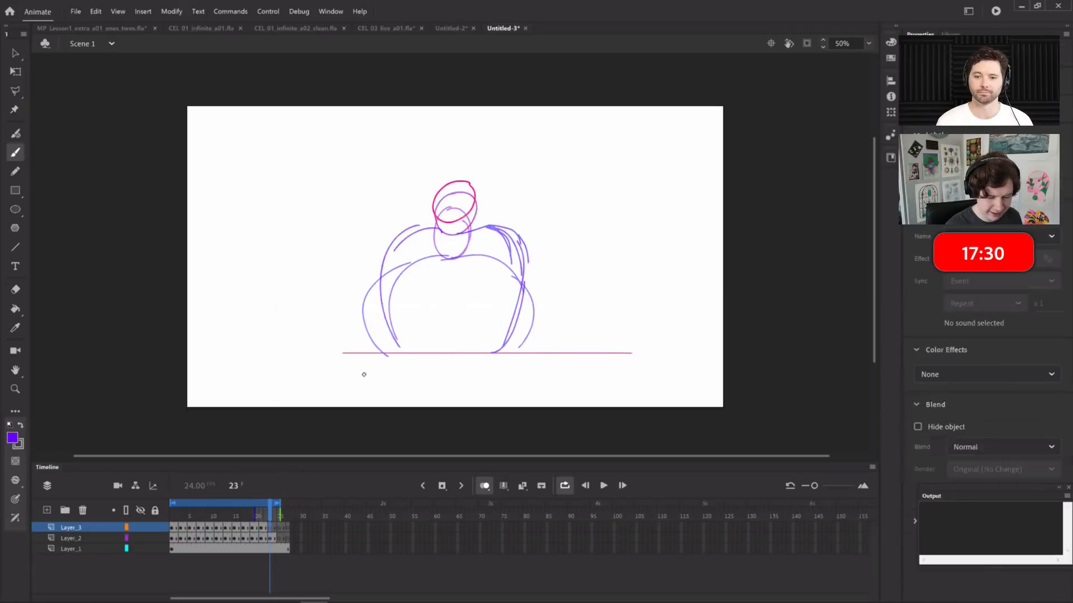
pyautogui.click(464, 217)
pyautogui.moveTo(489, 218)
pyautogui.mouseDown()
pyautogui.moveTo(505, 230)
pyautogui.moveTo(515, 309)
pyautogui.mouseUp()
pyautogui.moveTo(384, 270)
pyautogui.mouseDown()
pyautogui.moveTo(391, 337)
pyautogui.moveTo(374, 298)
pyautogui.moveTo(414, 351)
pyautogui.mouseUp()
pyautogui.moveTo(373, 299)
pyautogui.mouseDown()
pyautogui.moveTo(391, 223)
pyautogui.moveTo(450, 218)
pyautogui.mouseUp()
pyautogui.moveTo(513, 238)
pyautogui.mouseDown()
pyautogui.moveTo(521, 295)
pyautogui.moveTo(484, 348)
pyautogui.moveTo(518, 307)
pyautogui.mouseUp()
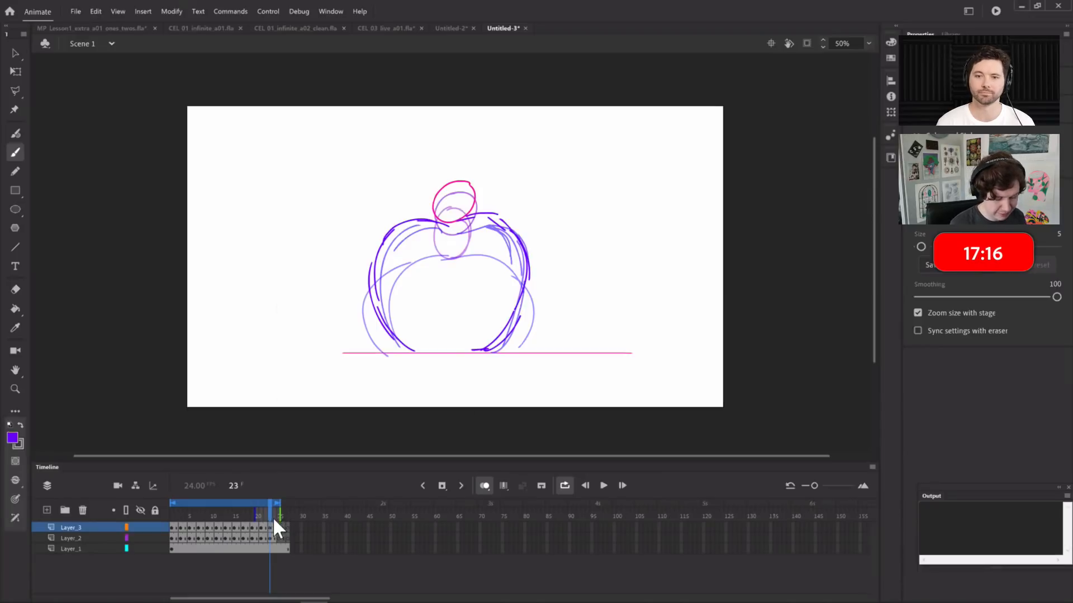
# Play back the finished animation from the start, stop it, and turn off onion skinning
pyautogui.click(167, 565)
pyautogui.press('Return')
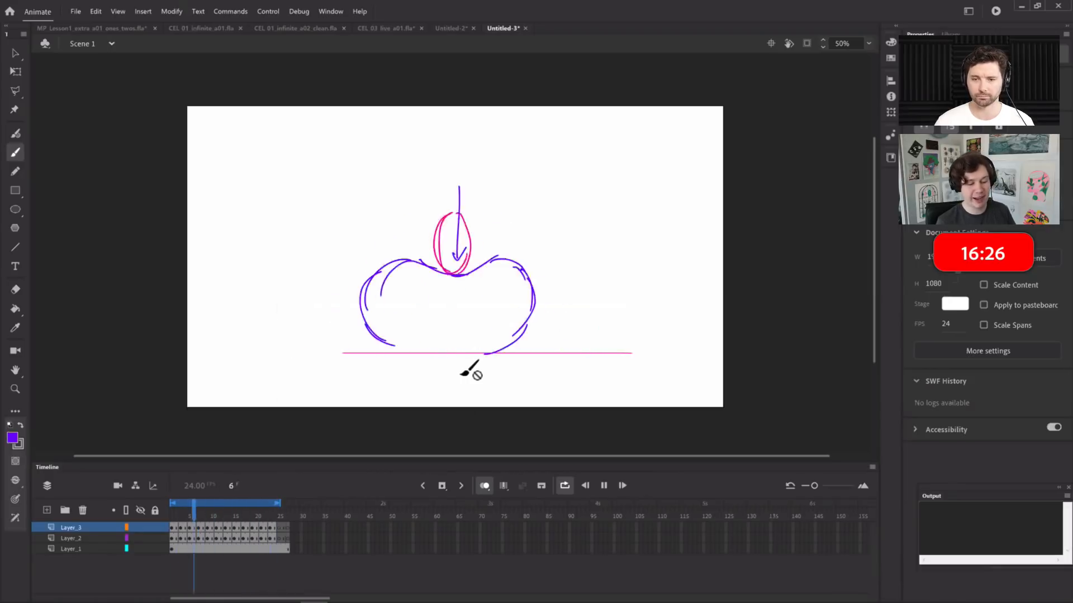
pyautogui.click(231, 506)
pyautogui.click(482, 487)
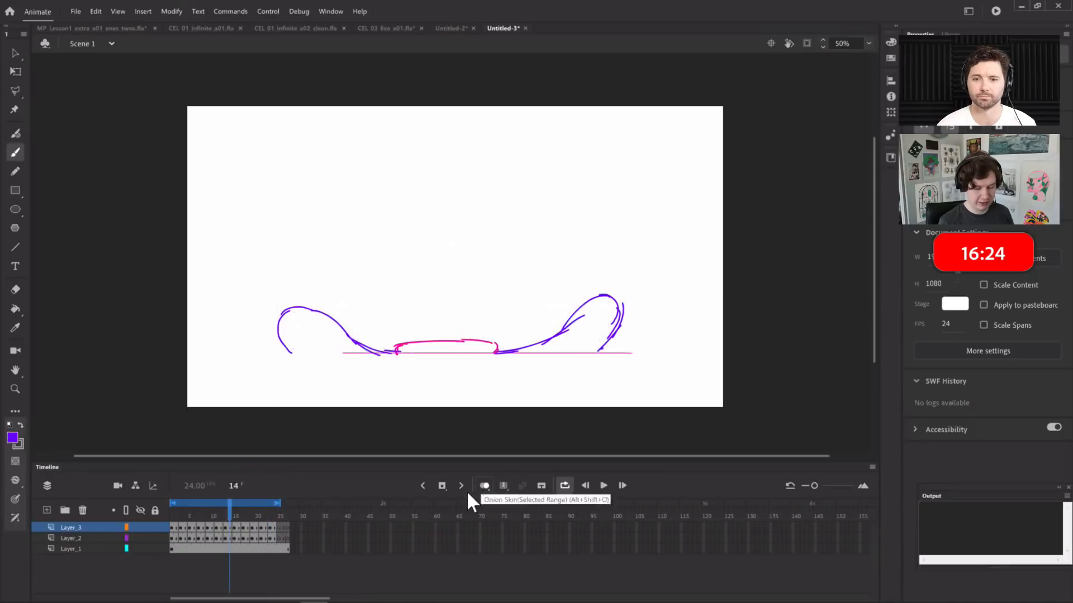
# Scrub through the impact frames and replay the loop without onion skins to check the motion
pyautogui.moveTo(233, 510); pyautogui.dragTo(208, 511)
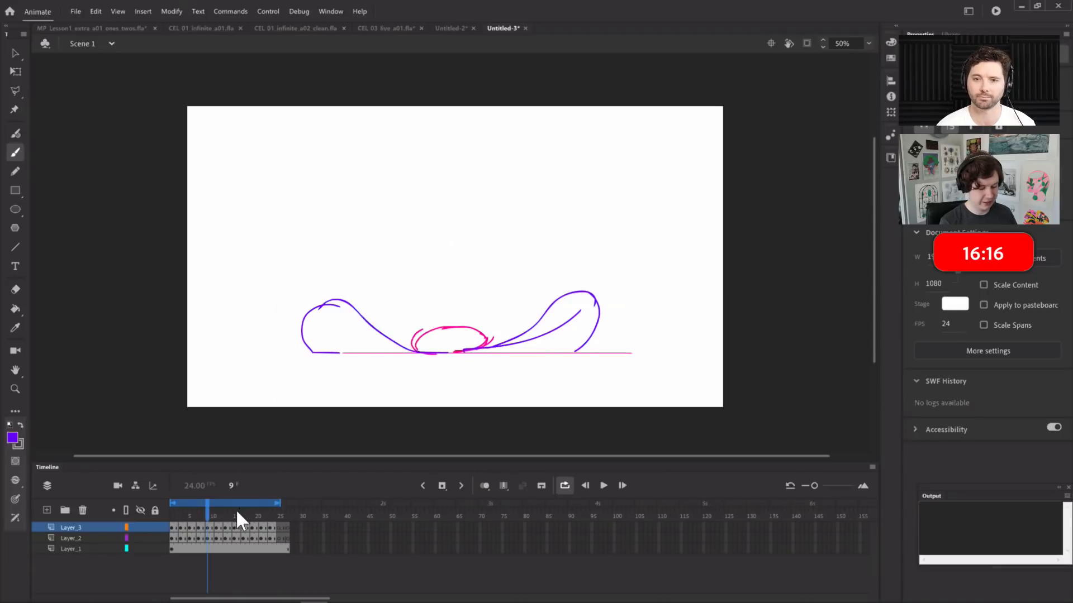
pyautogui.click(176, 514)
pyautogui.press('Return')
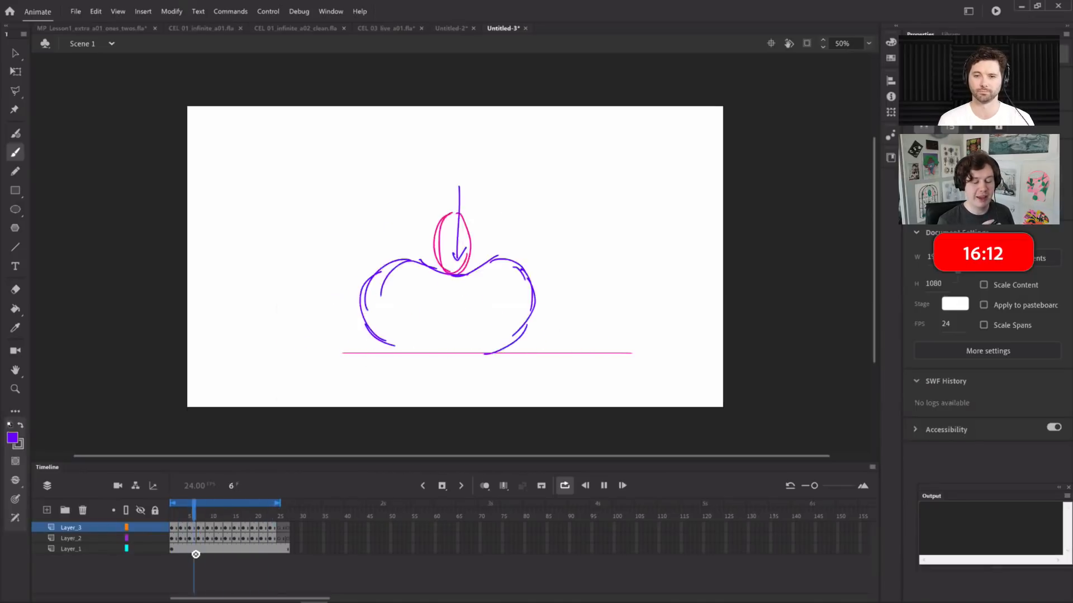
pyautogui.click(225, 514)
pyautogui.moveTo(219, 511); pyautogui.dragTo(174, 513)
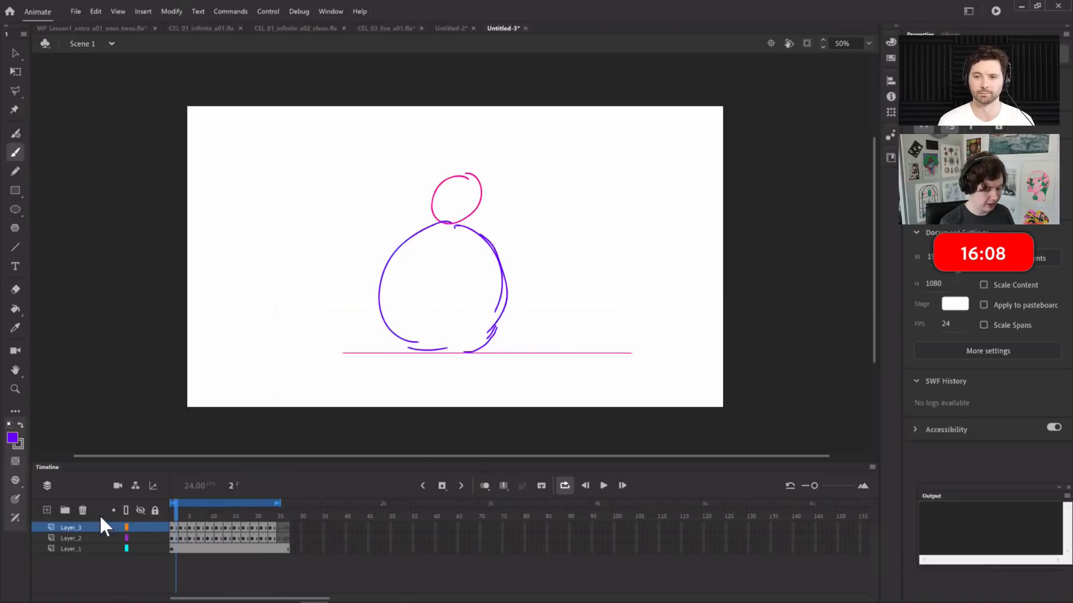
# Add a new layer above Layer_3
pyautogui.click(49, 511)
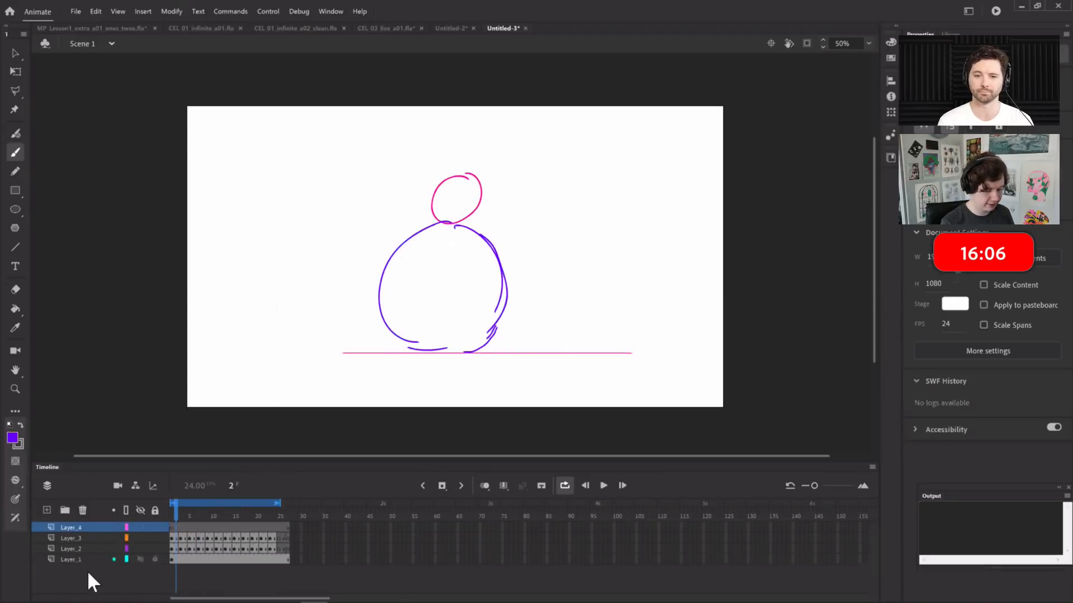
# Sketch a small tilted hat on Layer_4 over the squashed ball at frame 11 and another atop the ball at frame 20
pyautogui.click(214, 513)
pyautogui.click(215, 527)
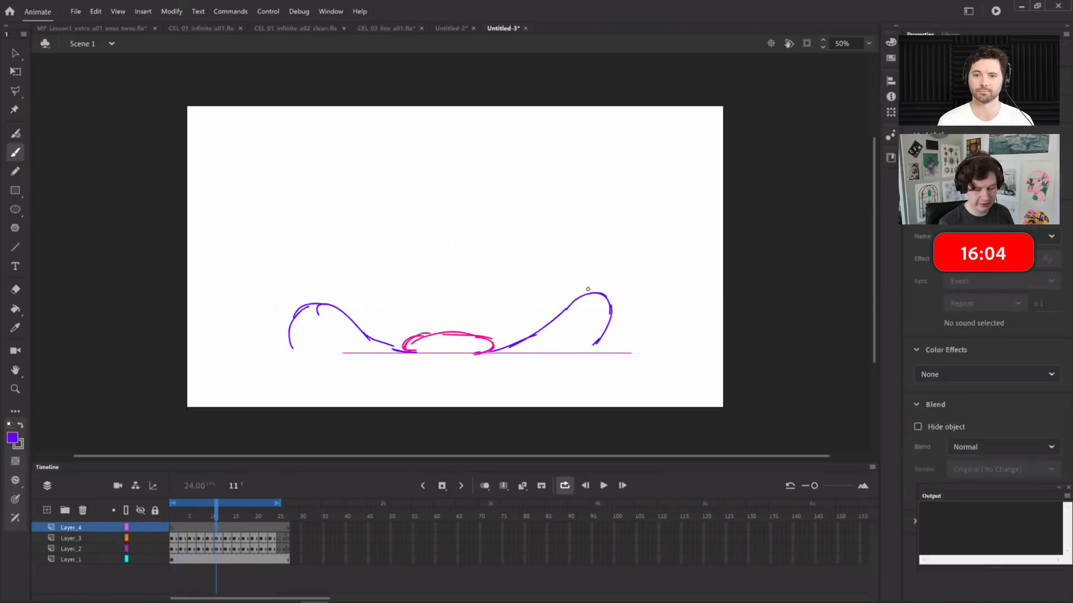
pyautogui.moveTo(456, 326)
pyautogui.mouseDown()
pyautogui.moveTo(496, 333)
pyautogui.moveTo(482, 313)
pyautogui.moveTo(479, 335)
pyautogui.mouseUp()
pyautogui.moveTo(219, 509); pyautogui.dragTo(257, 514)
pyautogui.moveTo(460, 185)
pyautogui.mouseDown()
pyautogui.moveTo(459, 199)
pyautogui.moveTo(482, 214)
pyautogui.moveTo(455, 207)
pyautogui.moveTo(463, 196)
pyautogui.mouseUp()
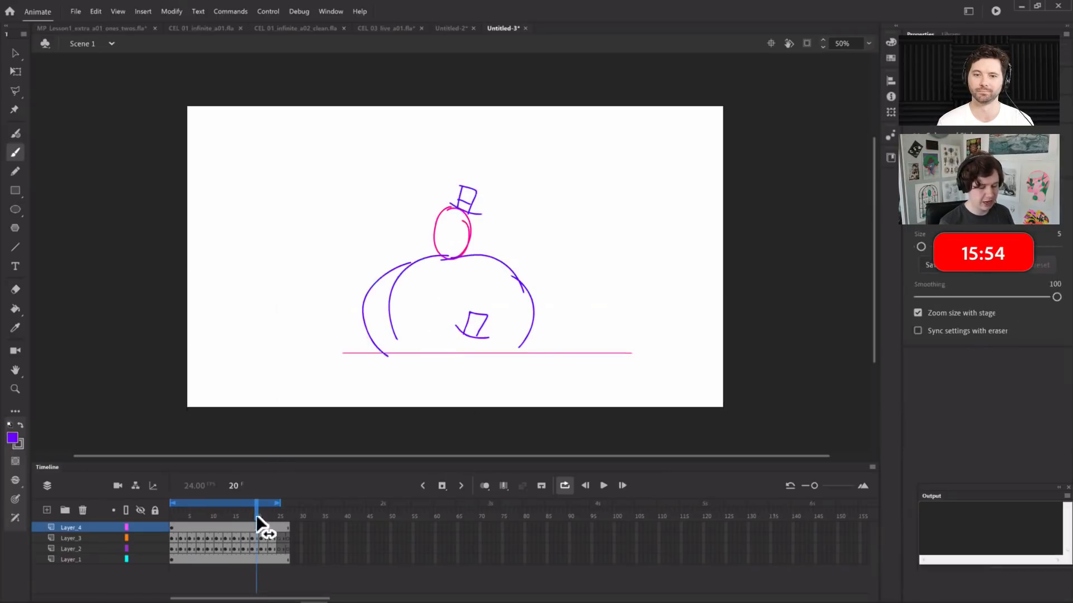
# Undo all the hat strokes on Layer_4
pyautogui.hotkey('ctrl', 'z')
pyautogui.hotkey('ctrl', 'z')
pyautogui.hotkey('ctrl', 'z')
pyautogui.hotkey('ctrl', 'z')
pyautogui.hotkey('ctrl', 'z')
pyautogui.hotkey('ctrl', 'z')
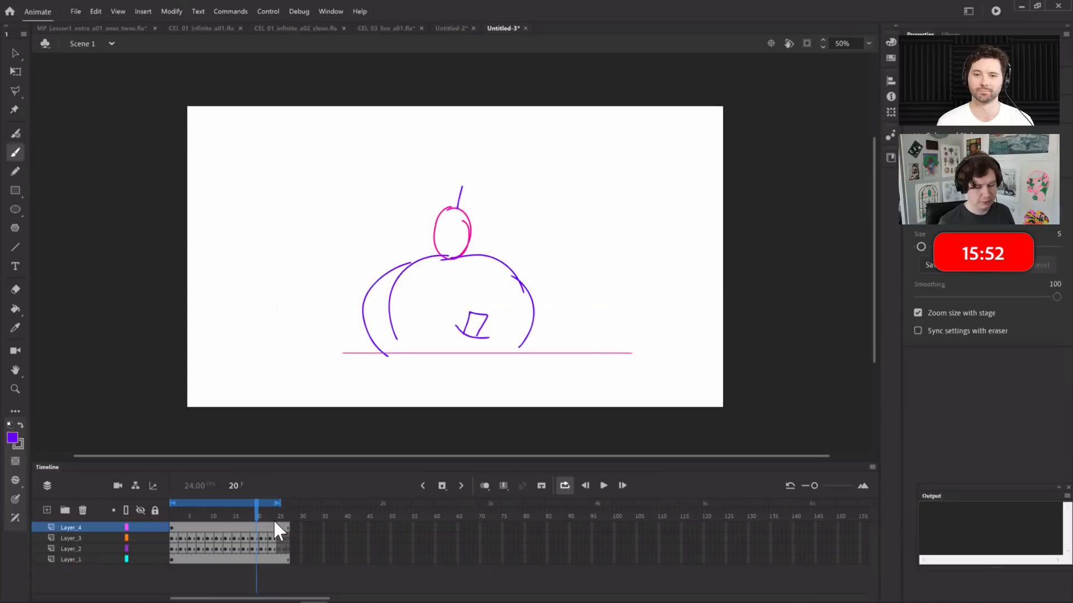
pyautogui.hotkey('ctrl', 'z')
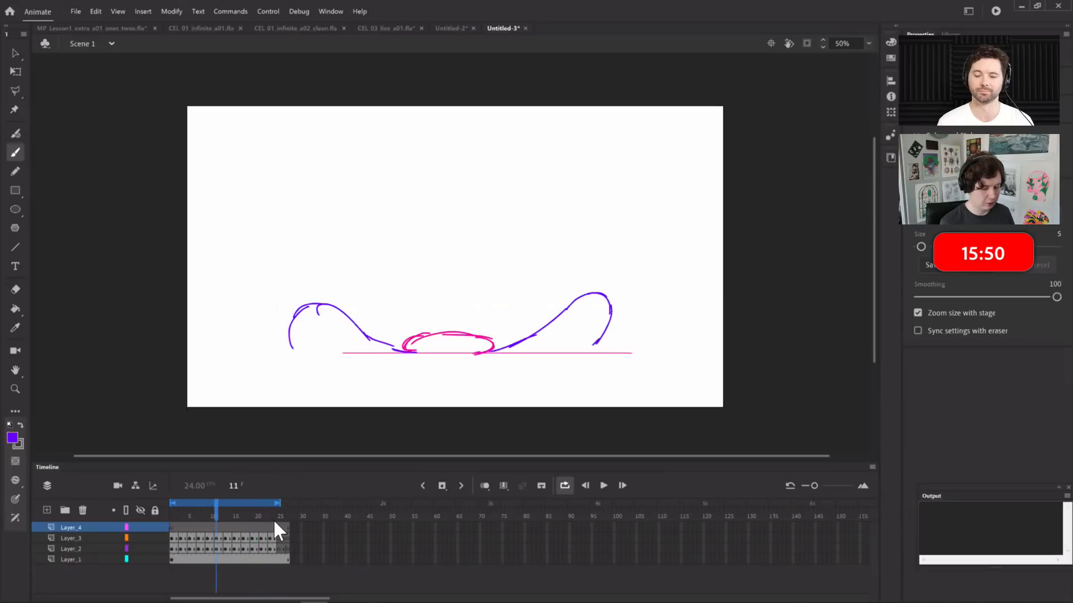
# Scrub back through the ball and purple shape animation and replay it from the first frame
pyautogui.click(175, 549)
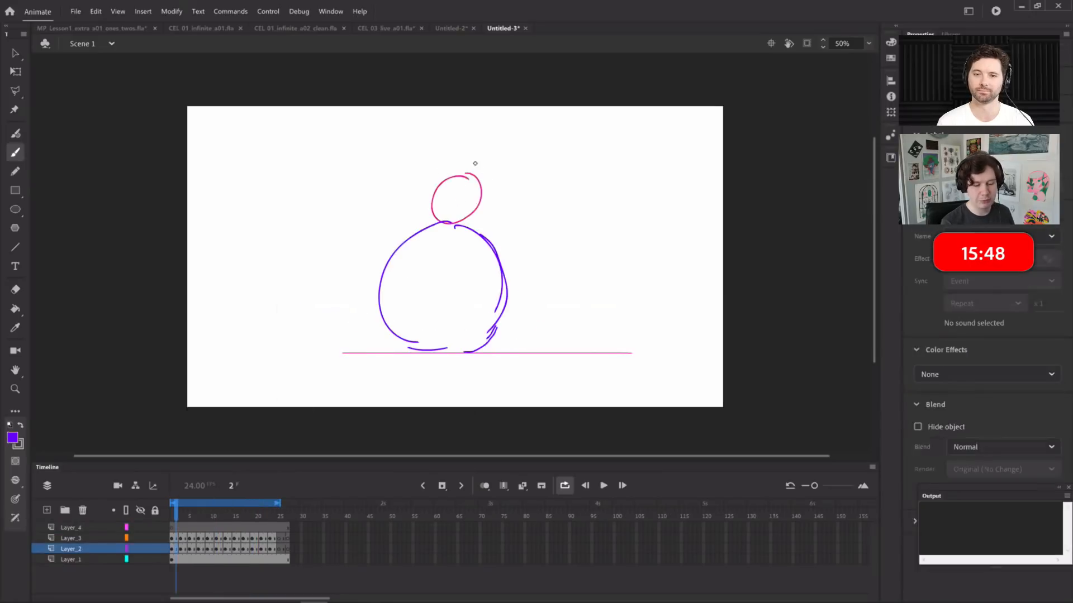
pyautogui.moveTo(260, 515); pyautogui.dragTo(171, 537)
pyautogui.press('Return')
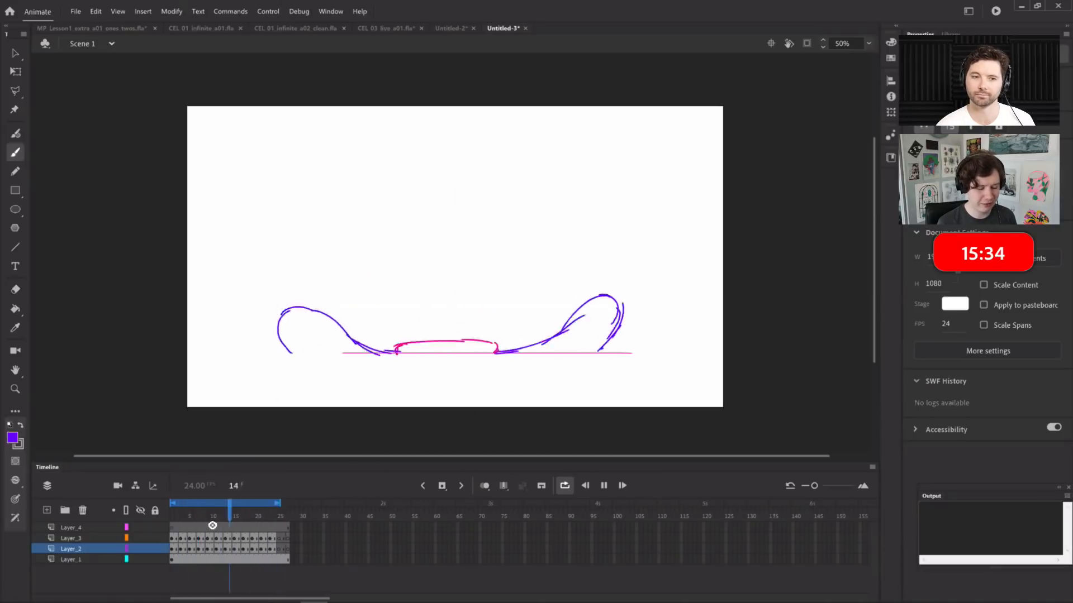
pyautogui.click(171, 541)
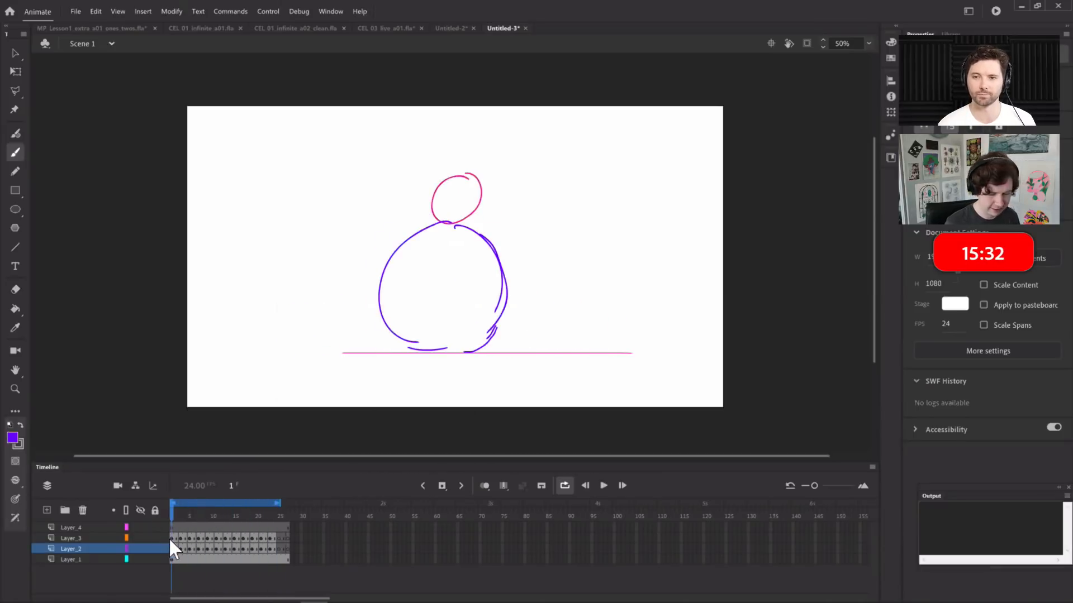
pyautogui.hotkey('ctrl', 's')
pyautogui.click(519, 283)
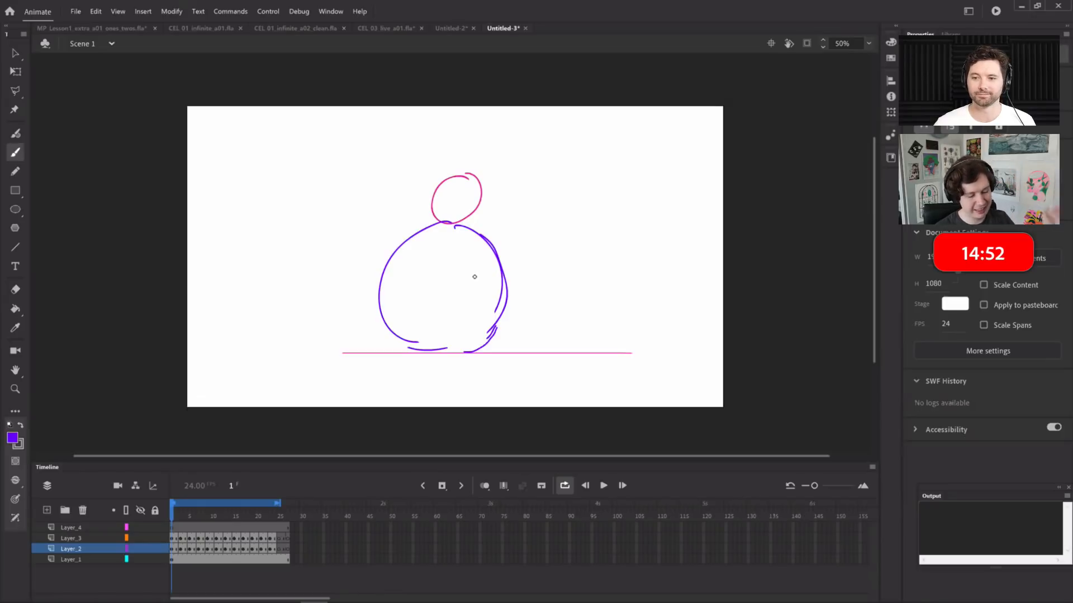
pyautogui.moveTo(254, 514); pyautogui.dragTo(185, 526)
pyautogui.hotkey('ctrl', 's')
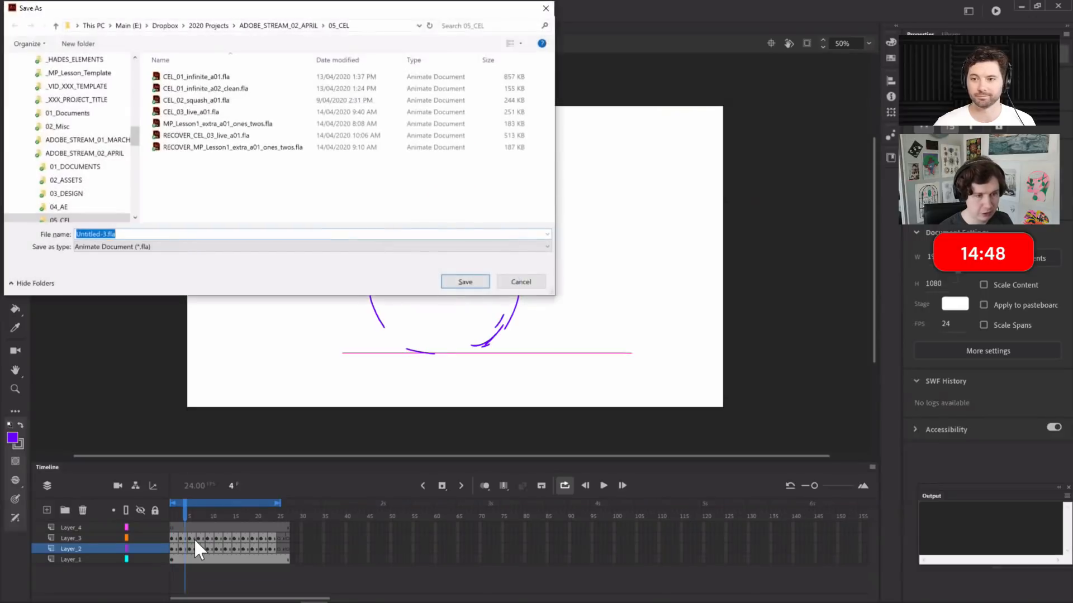
pyautogui.click(535, 284)
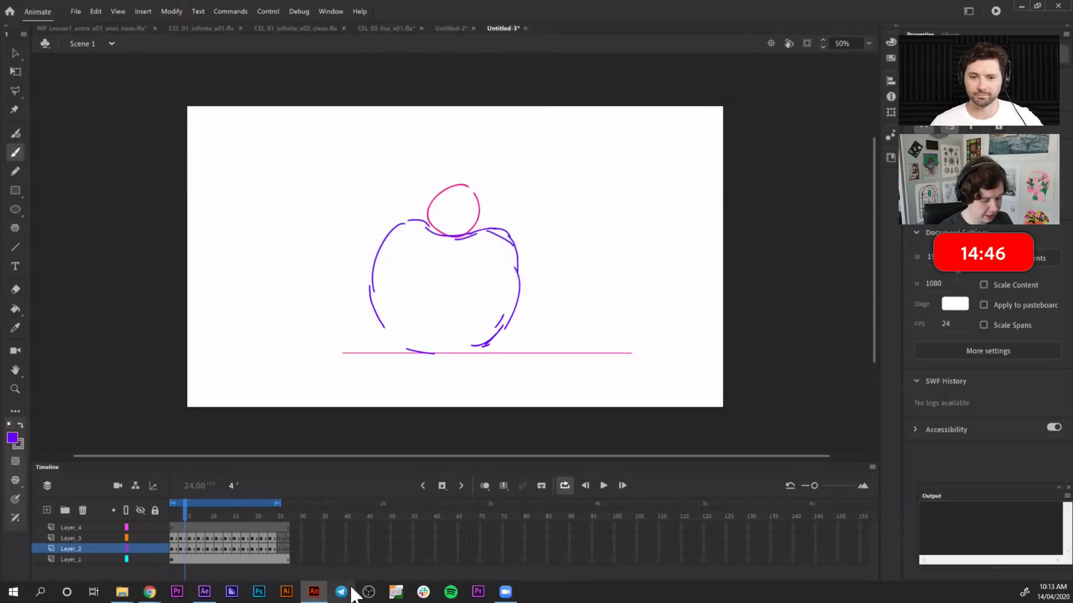